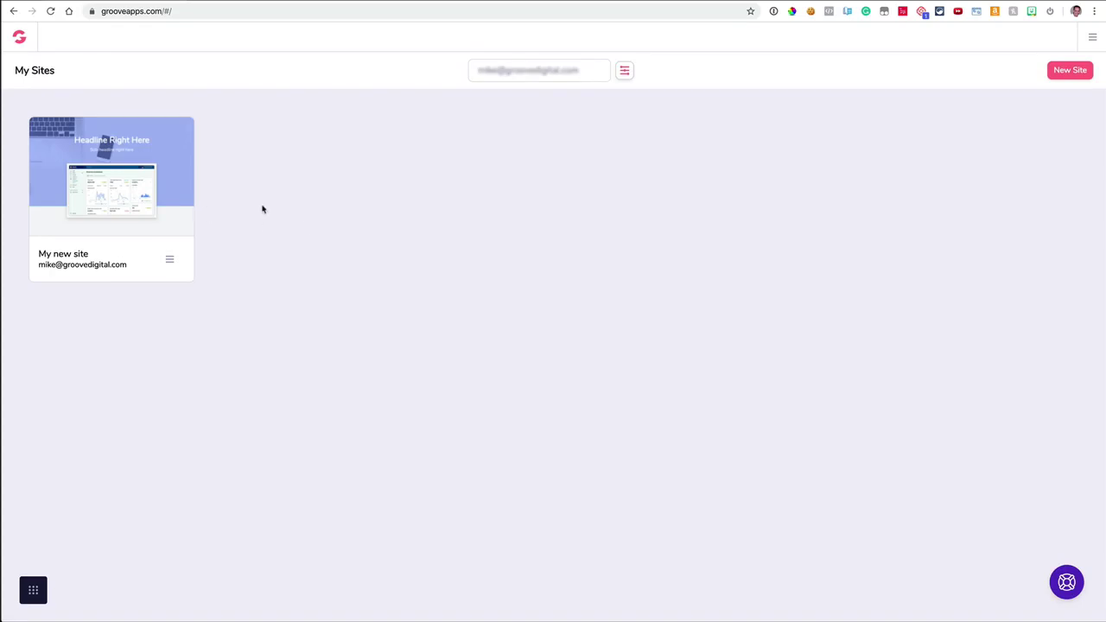
Step: Look over the list of other Groove apps and the account menu
{"action": "left_click", "coordinate": [35, 593]}
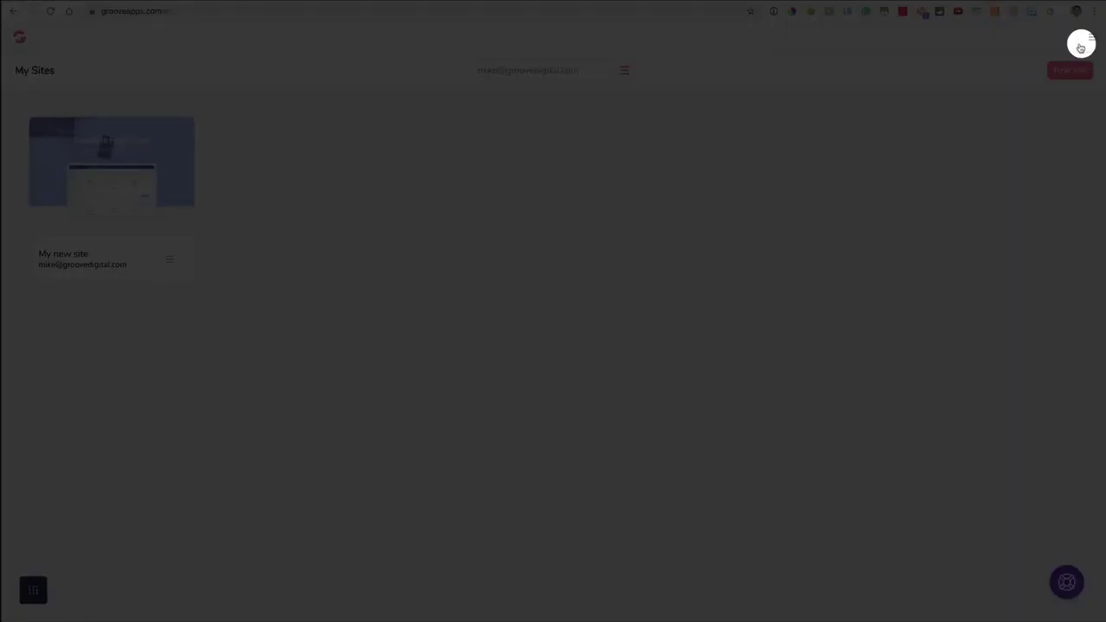
{"action": "left_click", "coordinate": [1093, 40]}
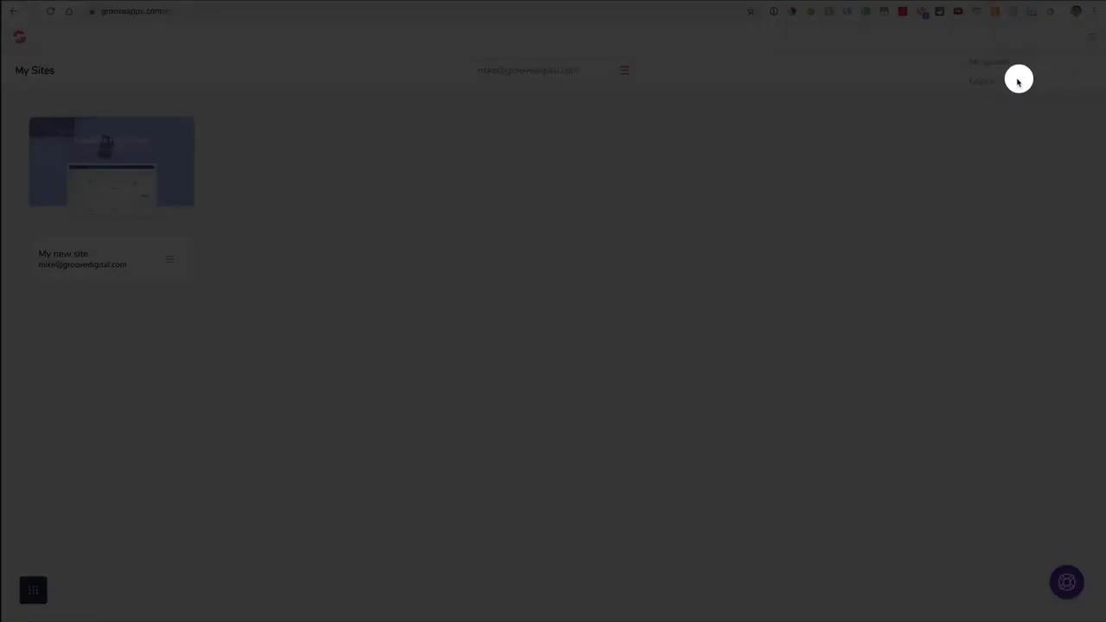
{"action": "left_click", "coordinate": [1095, 37]}
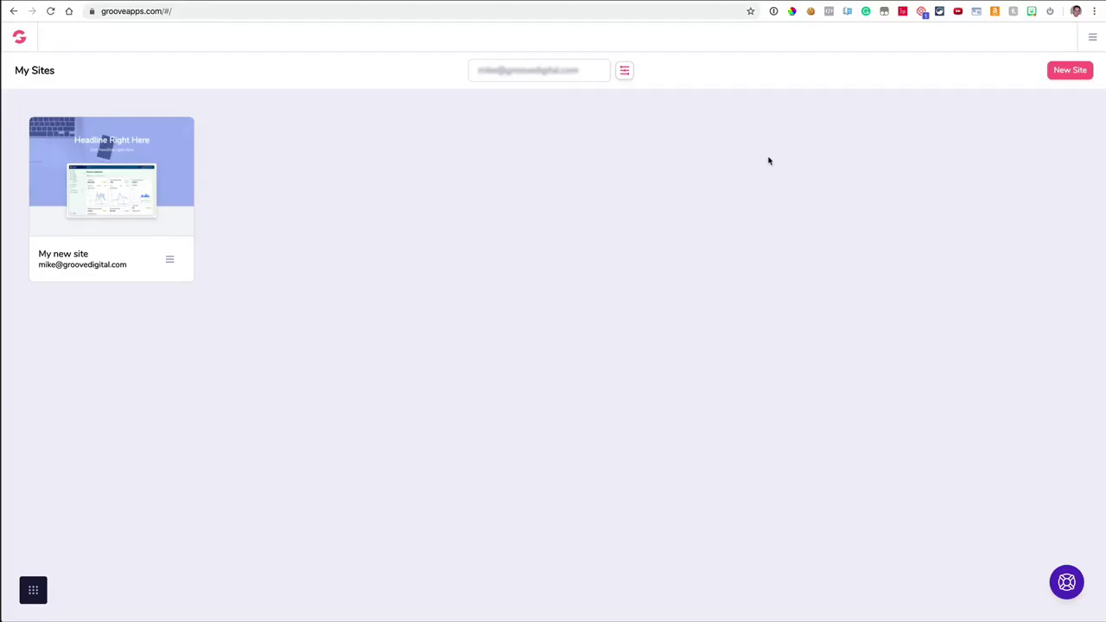
Step: Check the site list's filters and sort options without changing them, then begin a new site
{"action": "left_click", "coordinate": [624, 73]}
{"action": "left_click", "coordinate": [977, 165]}
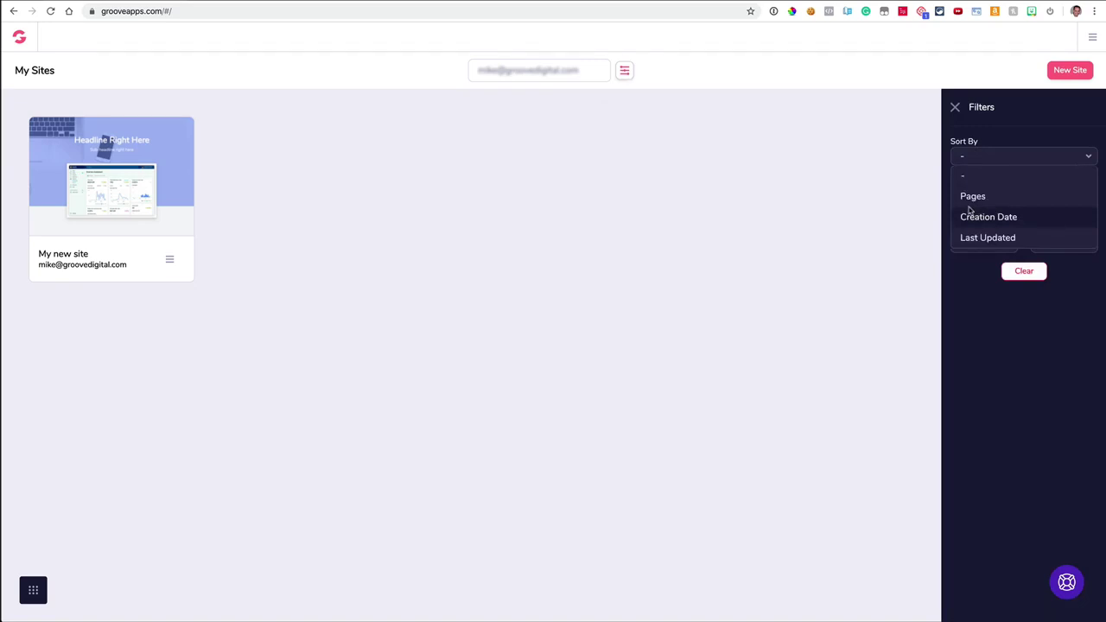
{"action": "left_click", "coordinate": [969, 158]}
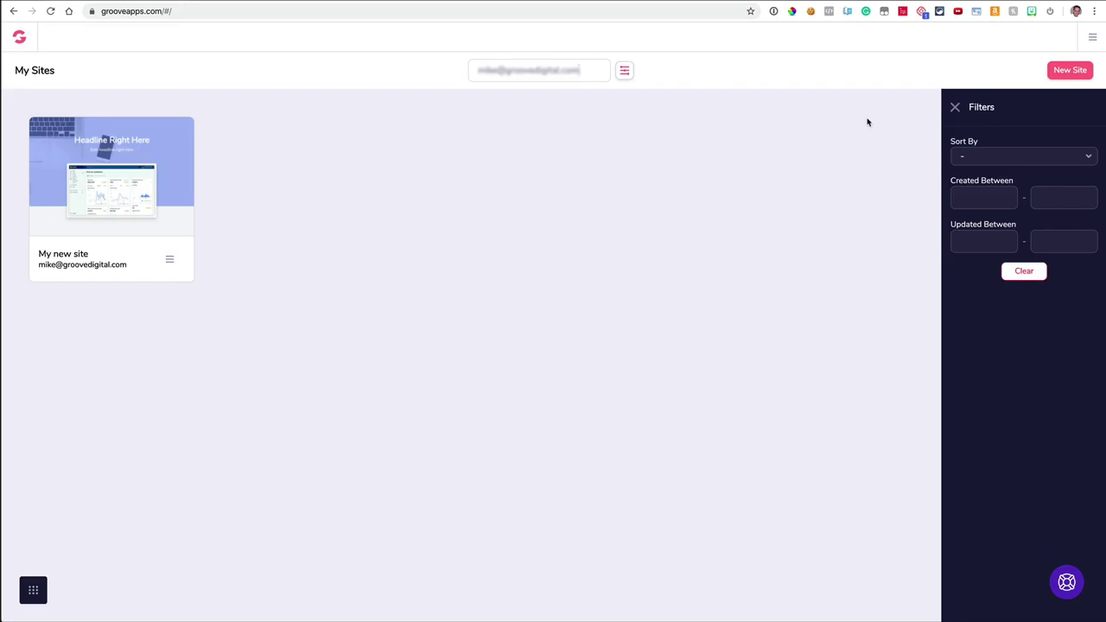
{"action": "left_click", "coordinate": [956, 108]}
{"action": "left_click", "coordinate": [1070, 70]}
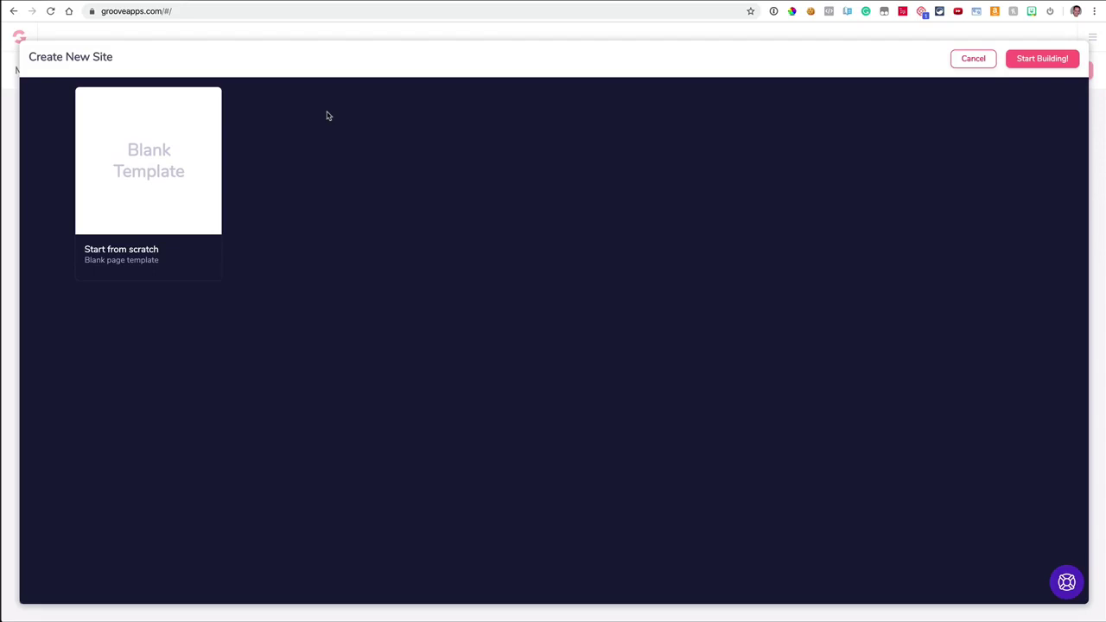
Step: Start building the new site from the Blank Template
{"action": "left_click", "coordinate": [190, 168]}
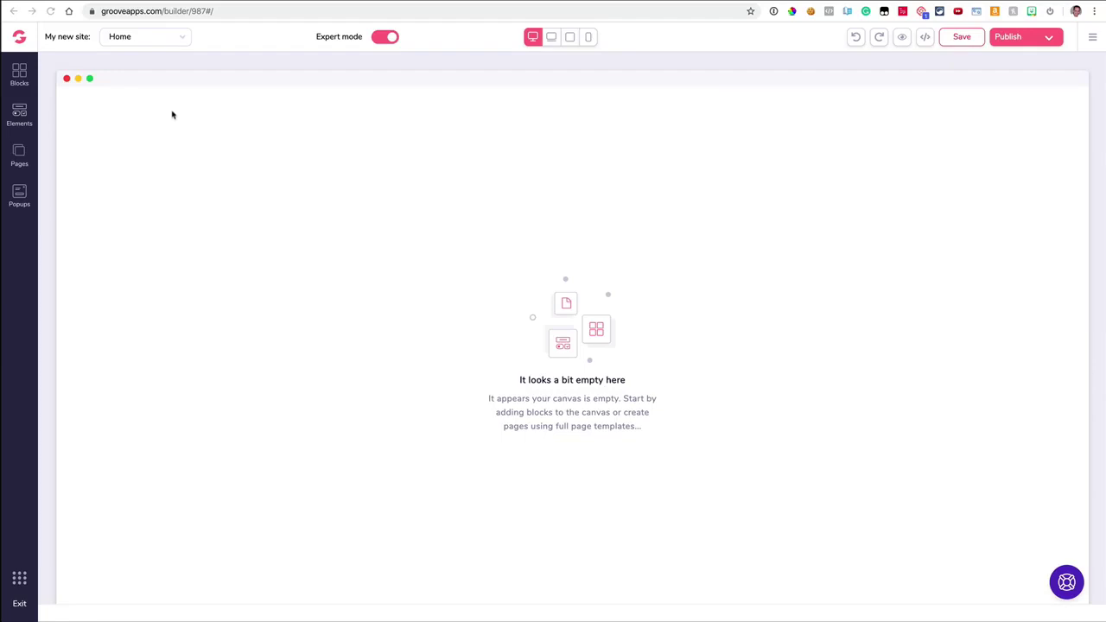
{"action": "left_click", "coordinate": [162, 43]}
{"action": "left_click", "coordinate": [160, 57]}
{"action": "left_click", "coordinate": [385, 39]}
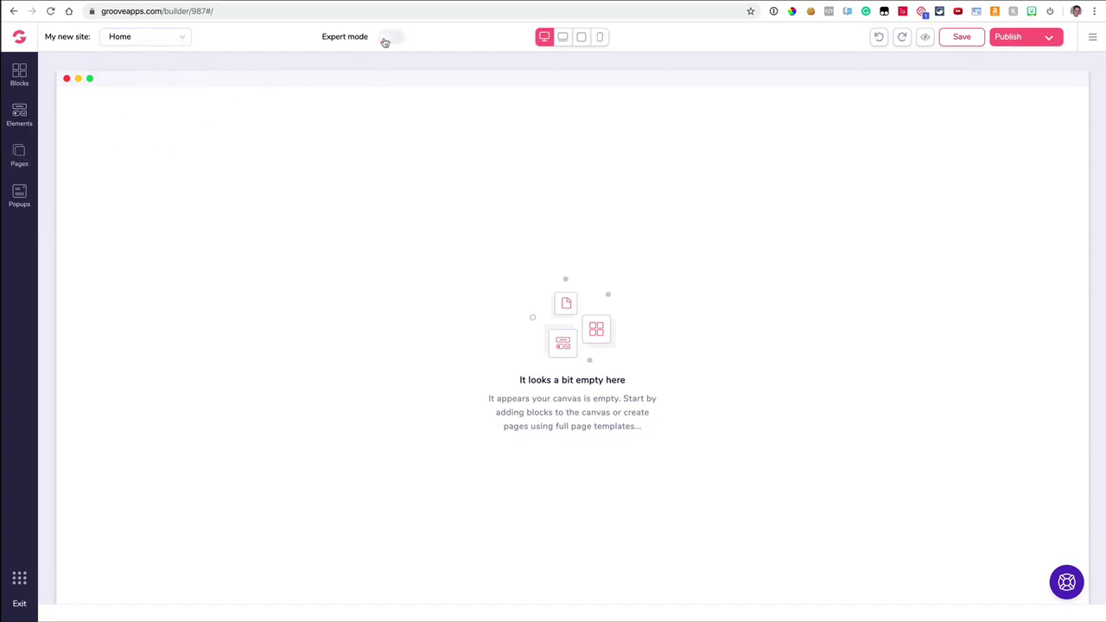
{"action": "left_click", "coordinate": [393, 39]}
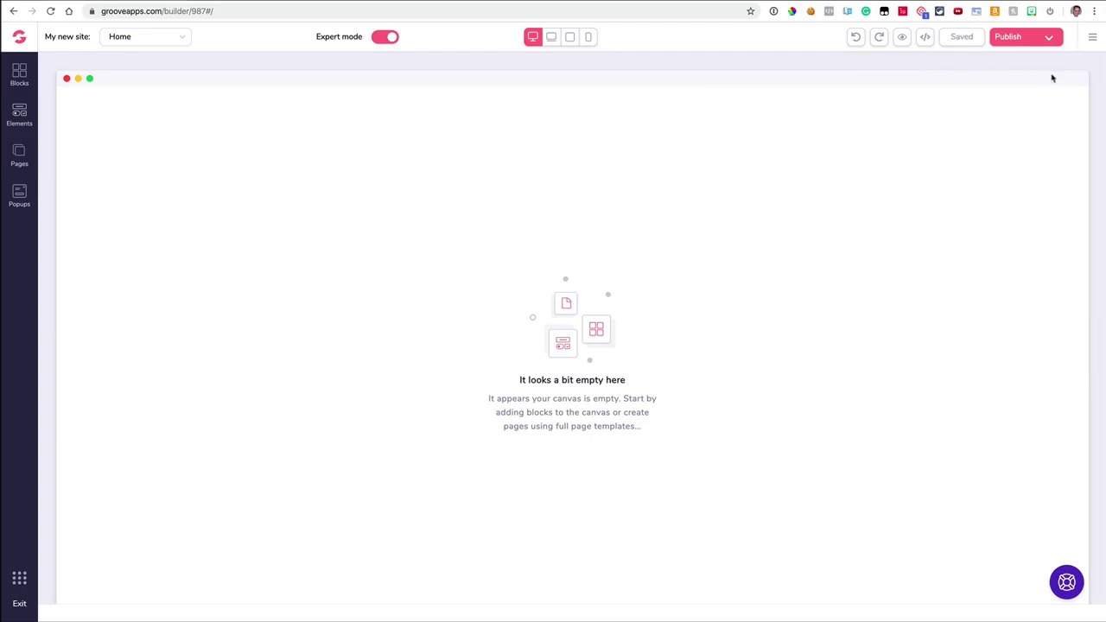
Step: In Site settings, replace the business or website name with 'My Demo Site'
{"action": "left_click", "coordinate": [1090, 44]}
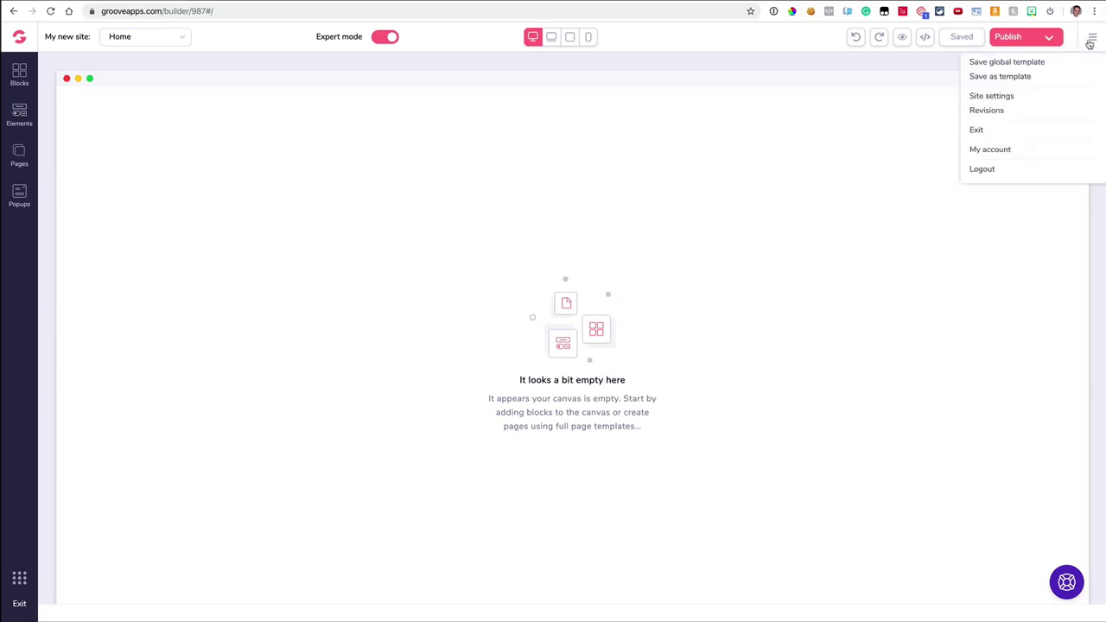
{"action": "left_click", "coordinate": [1002, 101]}
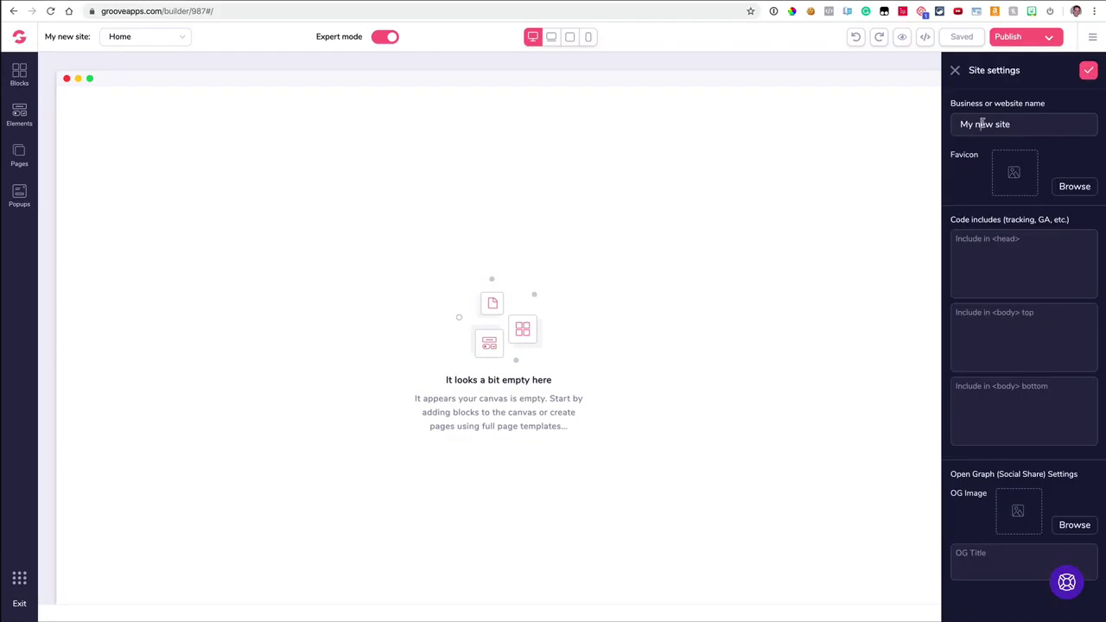
{"action": "triple_click", "coordinate": [983, 123]}
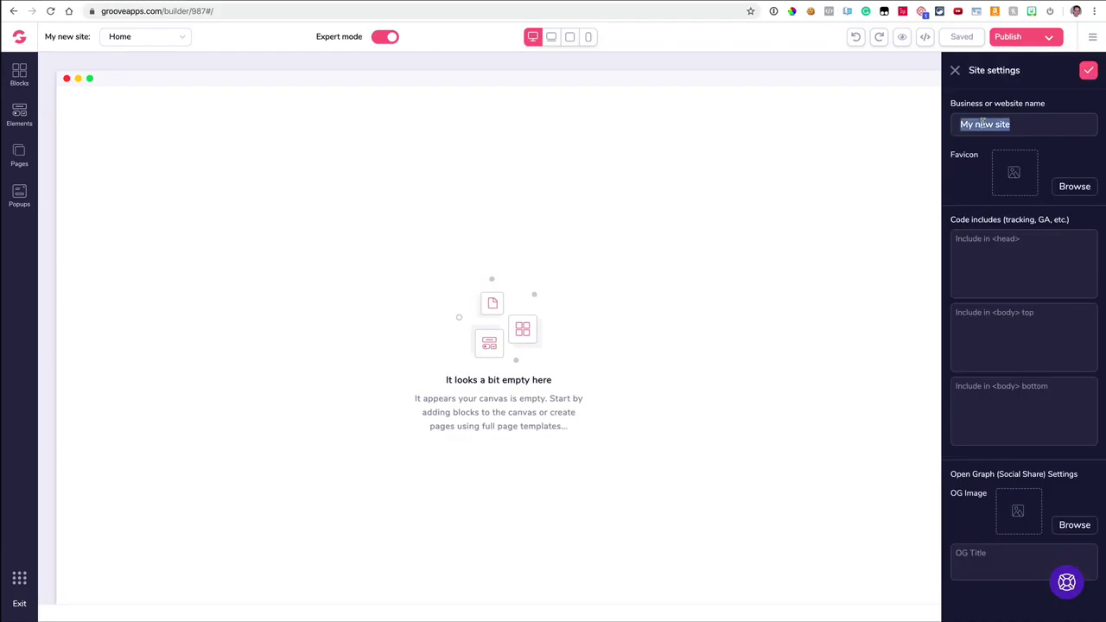
{"action": "type", "text": "My Demo Site"}
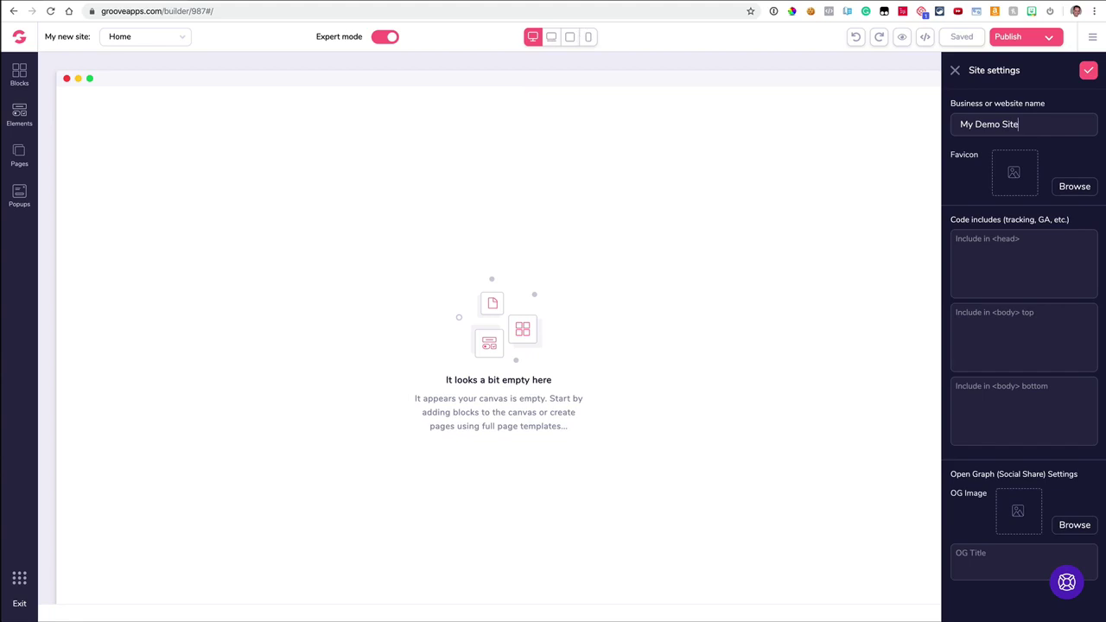
{"action": "mouse_move", "coordinate": [235, 4]}
Step: Leave the head, body top and body bottom code includes empty, then bring up the Window menu
{"action": "left_click", "coordinate": [975, 243]}
{"action": "left_click", "coordinate": [986, 316]}
{"action": "left_click", "coordinate": [991, 400]}
{"action": "left_click", "coordinate": [223, 0]}
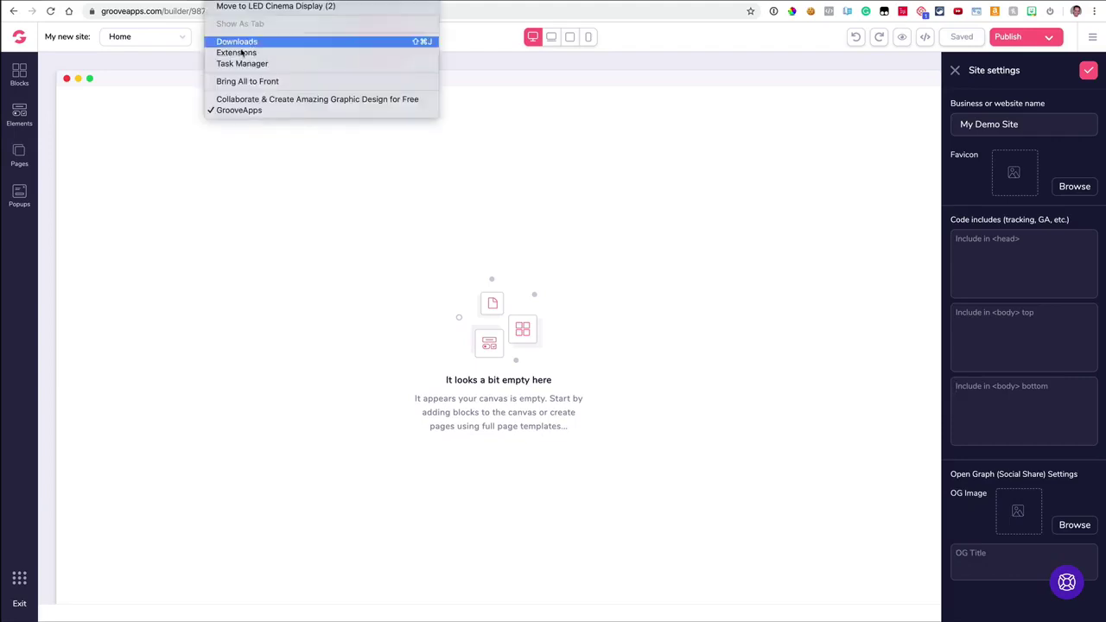
Step: Switch to the Canva browser window, then scroll the GrooveDigital Official group's discussion page
{"action": "left_click", "coordinate": [246, 99]}
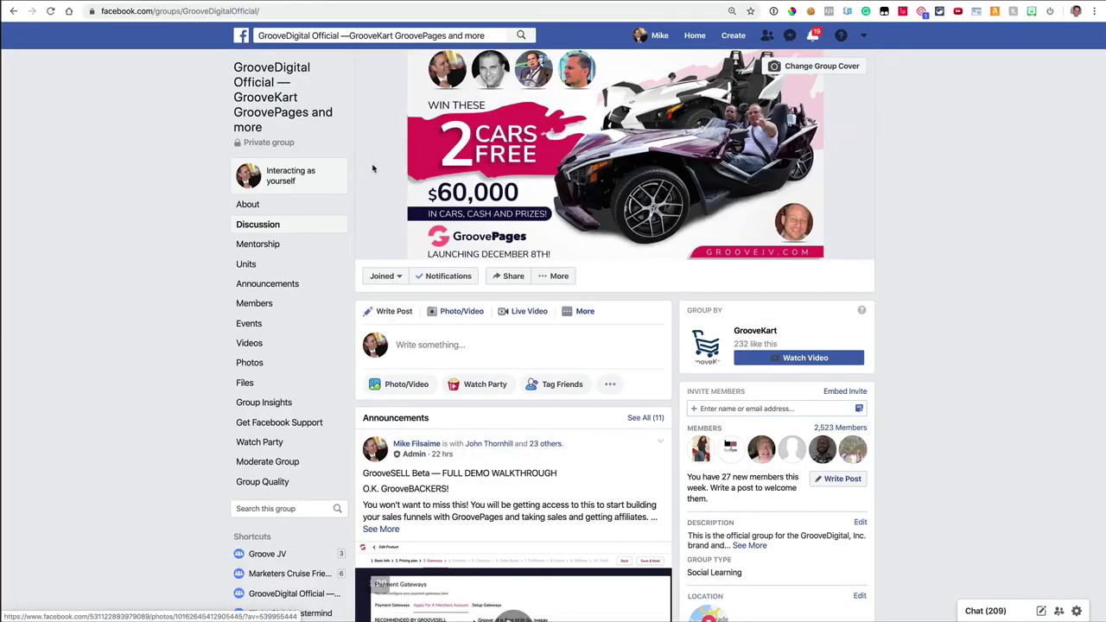
{"action": "scroll", "coordinate": [406, 168], "scroll_direction": "down", "scroll_amount": 5}
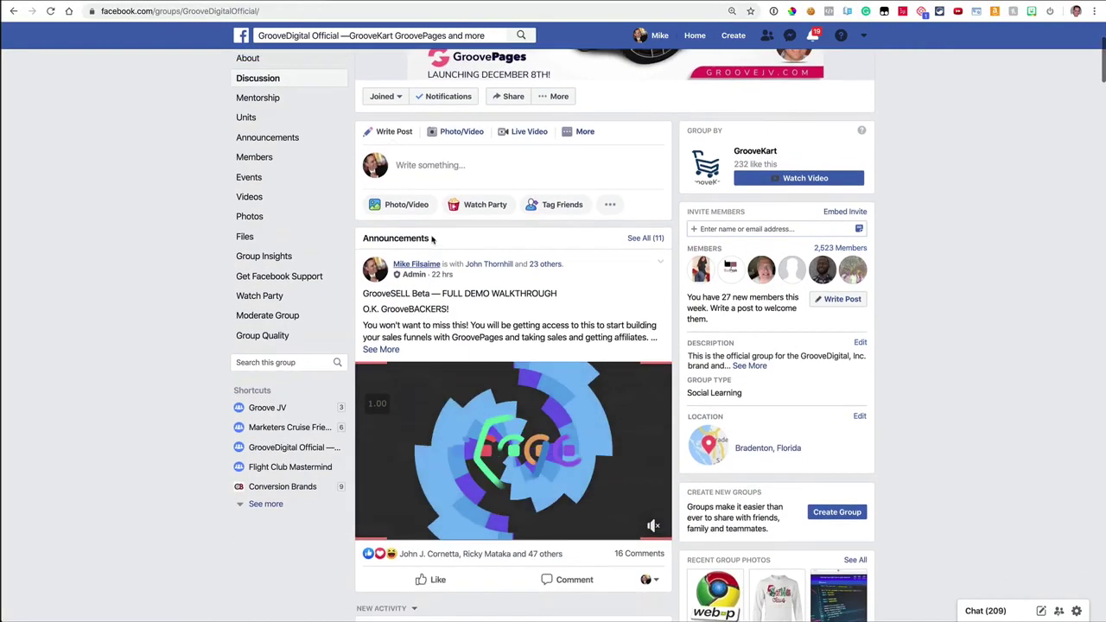
{"action": "left_click", "coordinate": [434, 167]}
{"action": "type", "text": "https://www.canva.com/"}
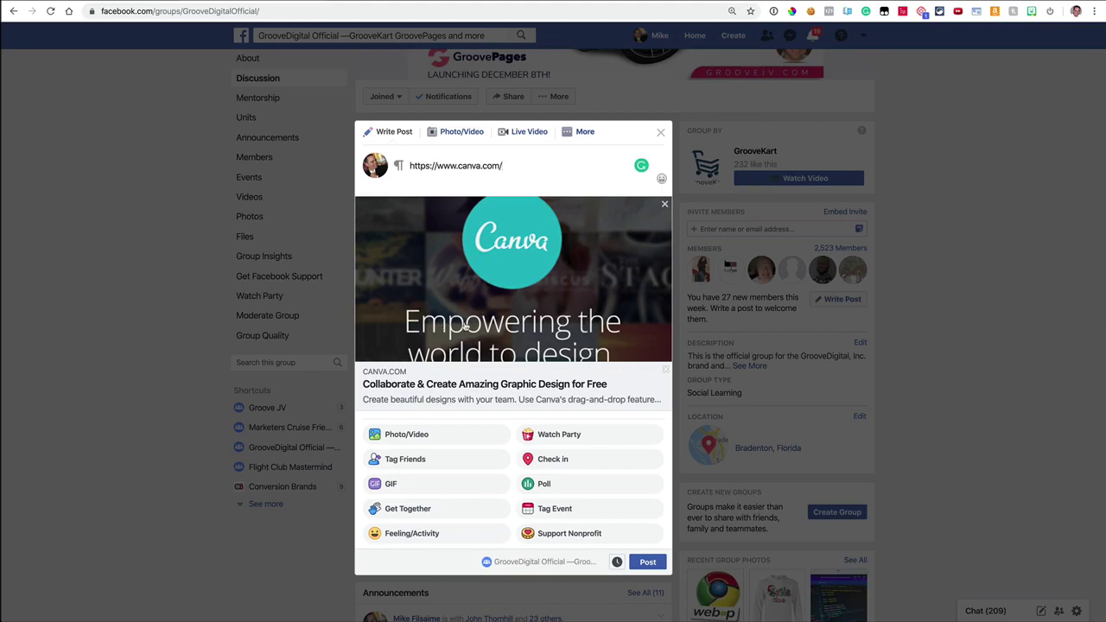
{"action": "scroll", "coordinate": [536, 353], "scroll_direction": "down", "scroll_amount": 2}
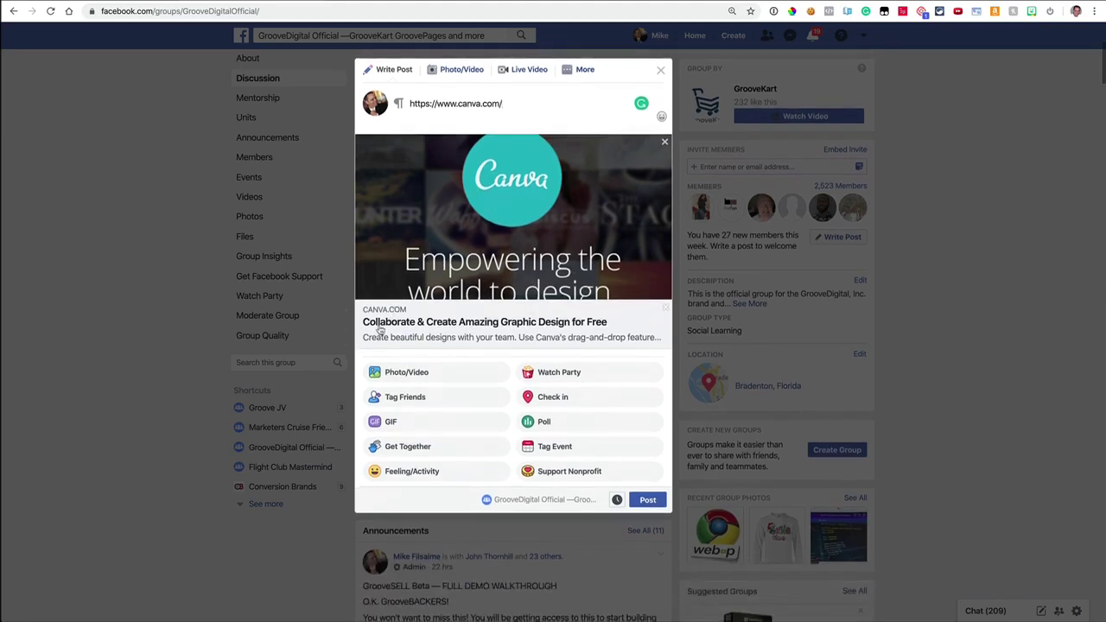
{"action": "left_click_drag", "start_coordinate": [371, 337], "coordinate": [629, 340]}
{"action": "left_click", "coordinate": [628, 340]}
Step: Select the pasted Canva URL, close the draft unposted, and move to Canva
{"action": "scroll", "coordinate": [540, 334], "scroll_direction": "up", "scroll_amount": 1}
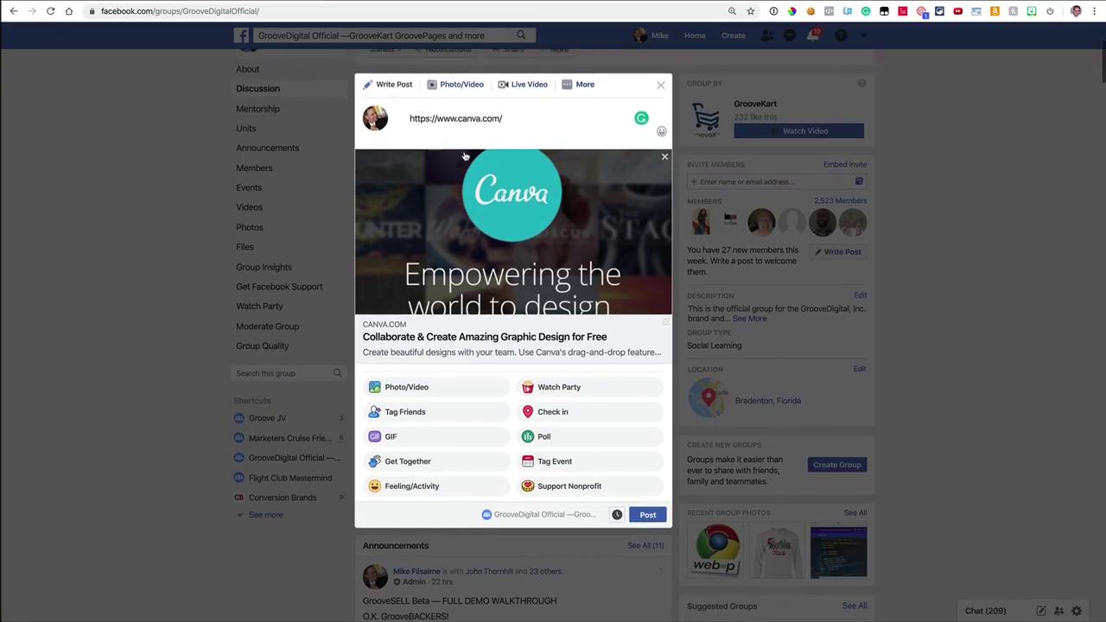
{"action": "left_click_drag", "start_coordinate": [517, 123], "coordinate": [406, 121]}
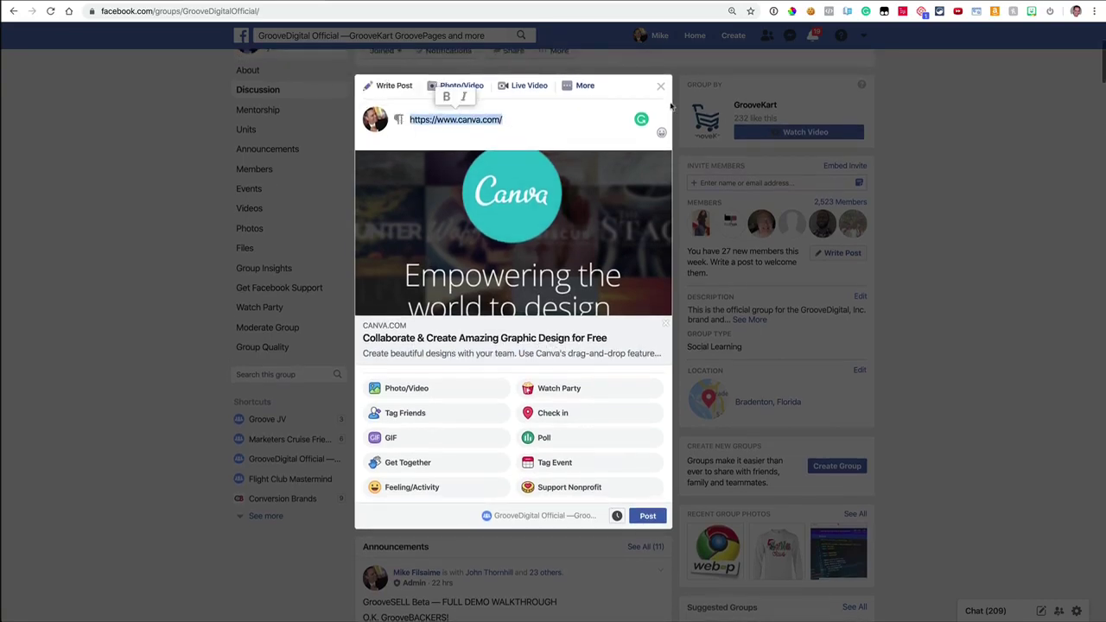
{"action": "scroll", "coordinate": [661, 97], "scroll_direction": "up", "scroll_amount": 1}
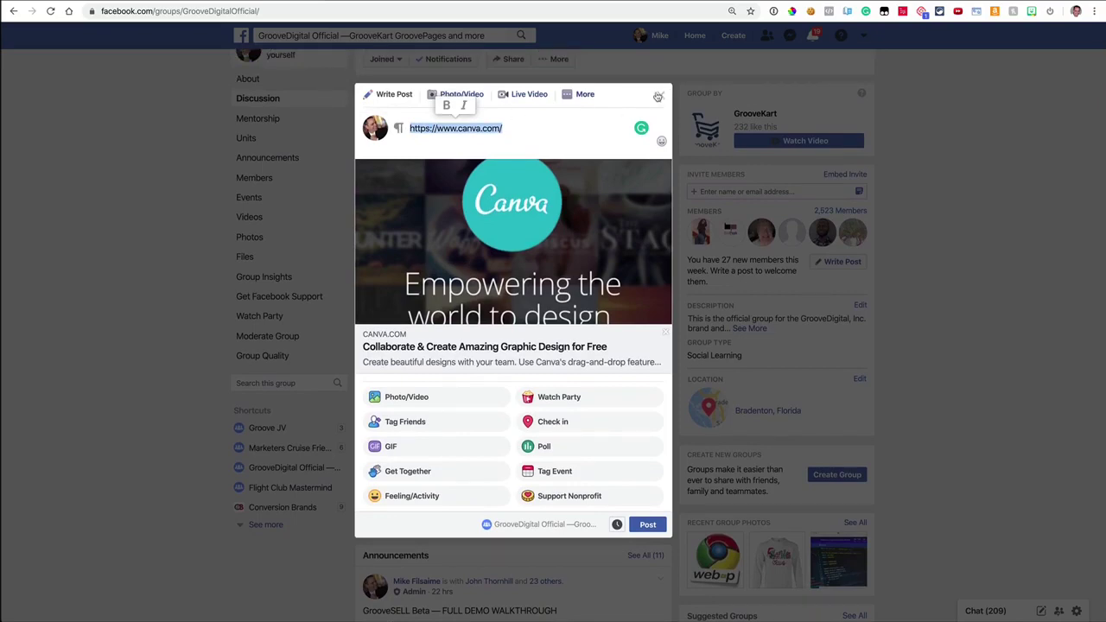
{"action": "left_click", "coordinate": [661, 96]}
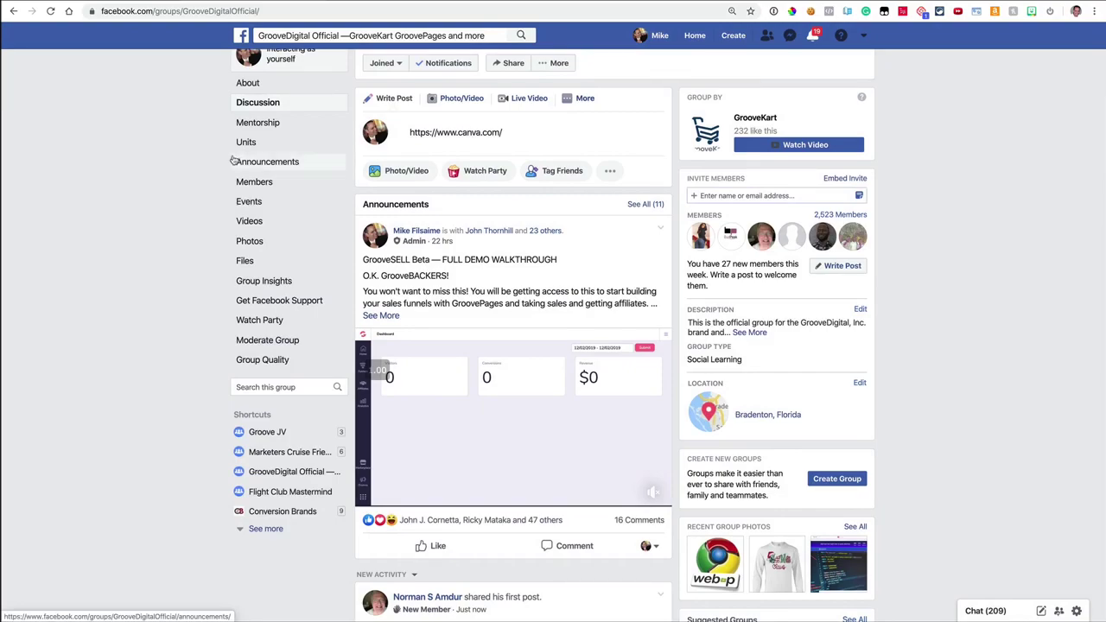
{"action": "key", "text": "ctrl+Tab"}
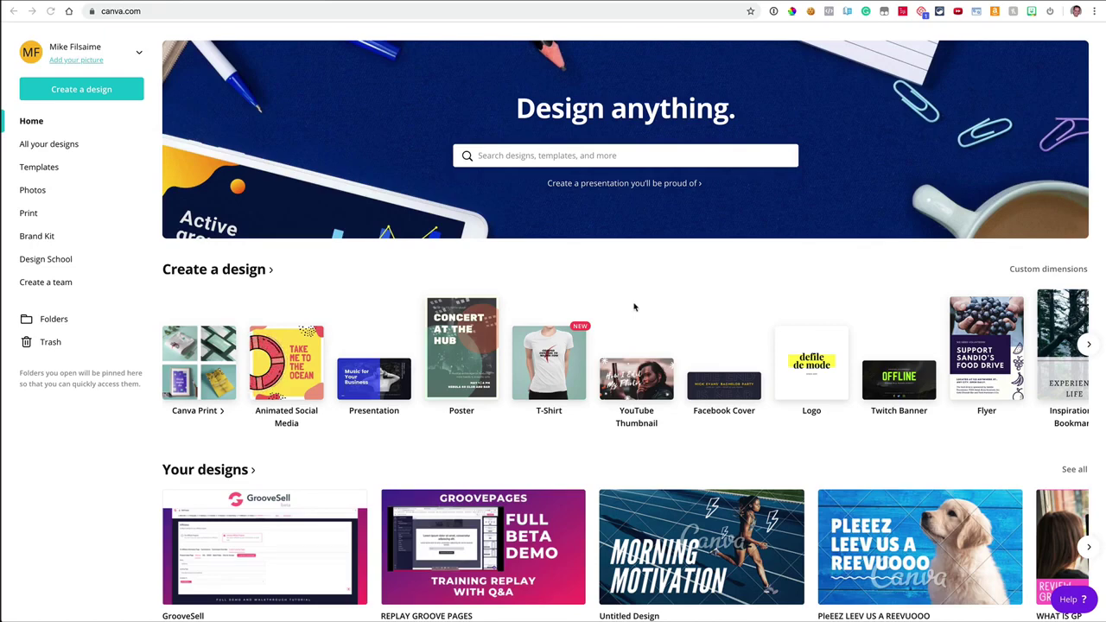
Step: Create a YouTube Thumbnail design, trying the puppy and Safari templates, then the Violet and Red Neon Noir set
{"action": "left_click", "coordinate": [631, 380]}
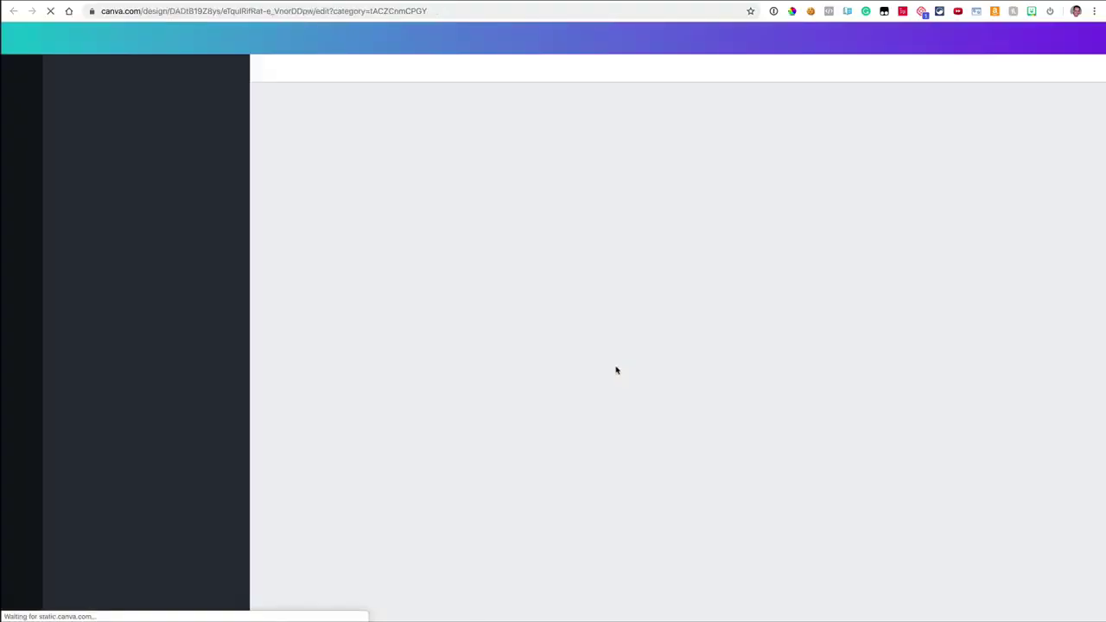
{"action": "scroll", "coordinate": [167, 231], "scroll_direction": "down", "scroll_amount": 5}
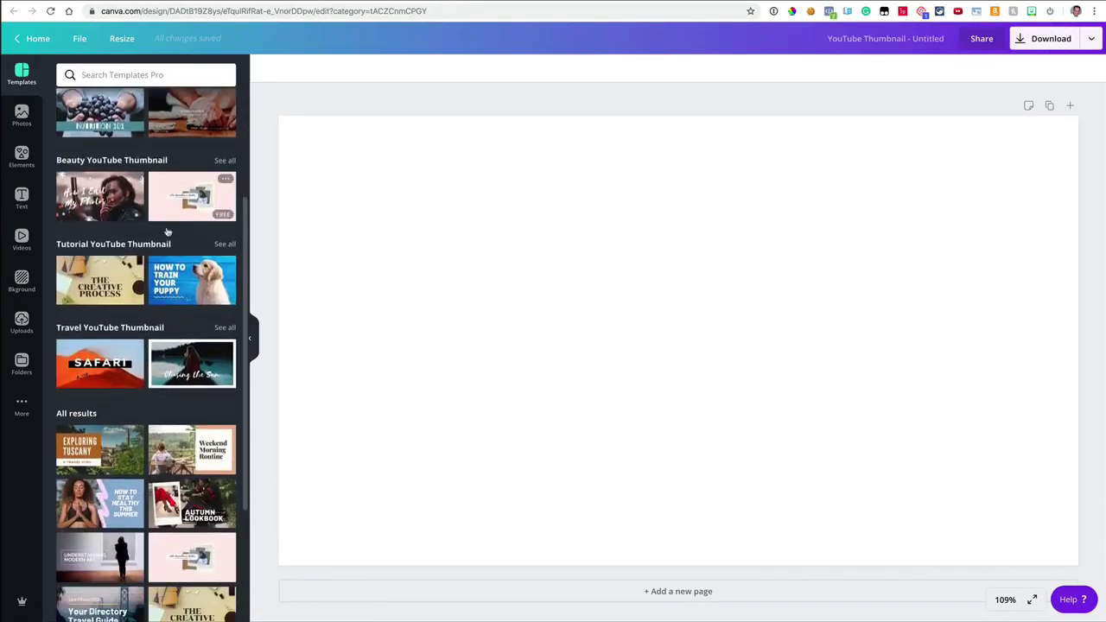
{"action": "left_click", "coordinate": [172, 236]}
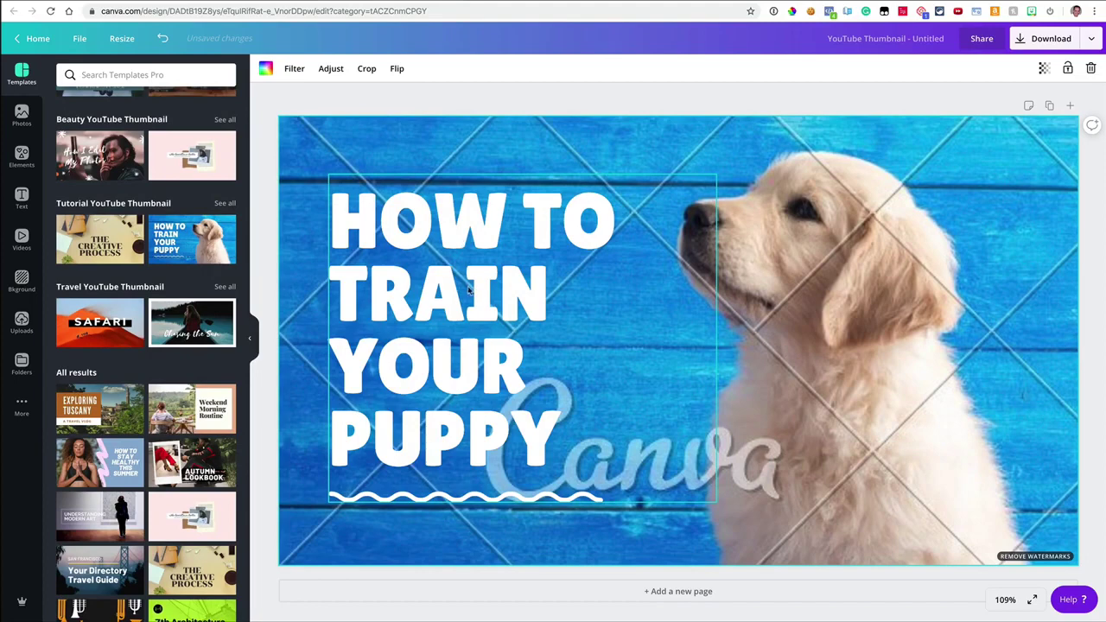
{"action": "left_click", "coordinate": [91, 337]}
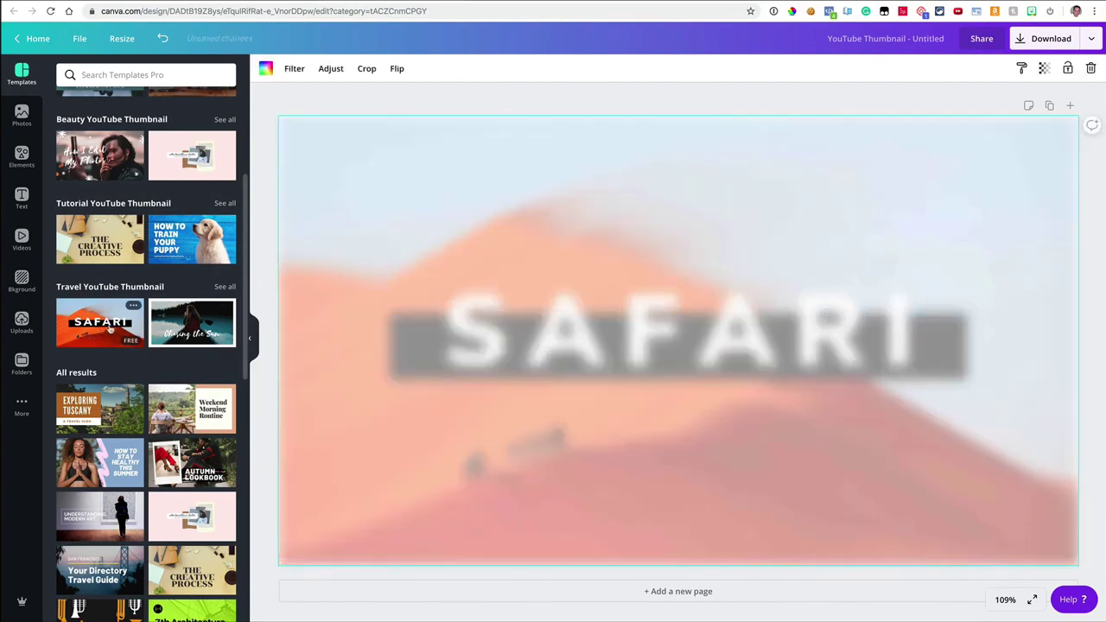
{"action": "scroll", "coordinate": [191, 156], "scroll_direction": "up", "scroll_amount": 5}
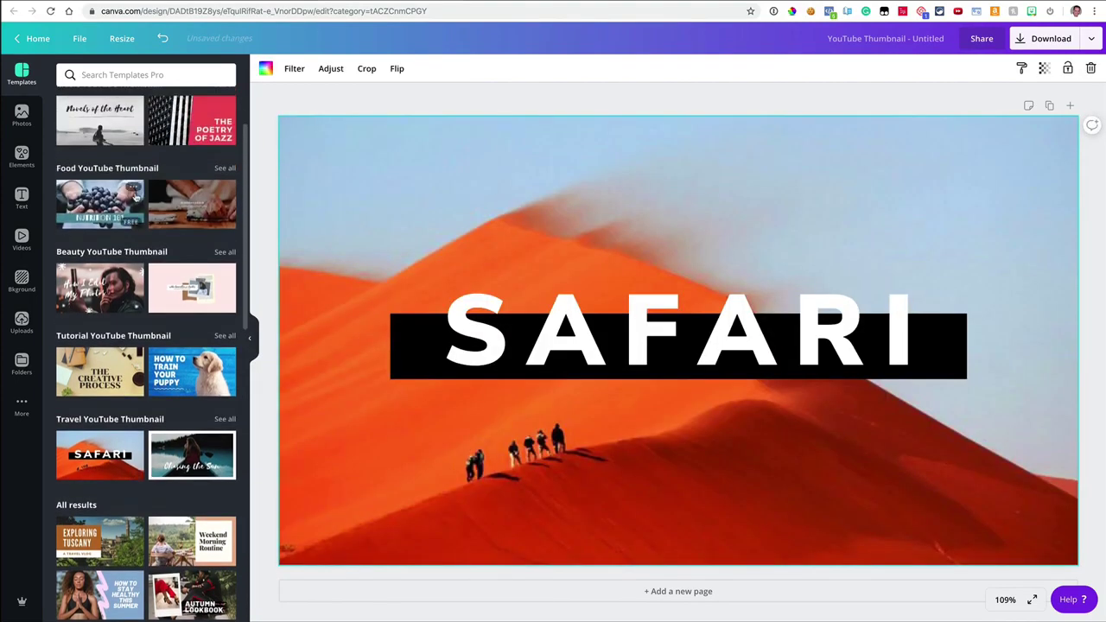
{"action": "left_click", "coordinate": [106, 155]}
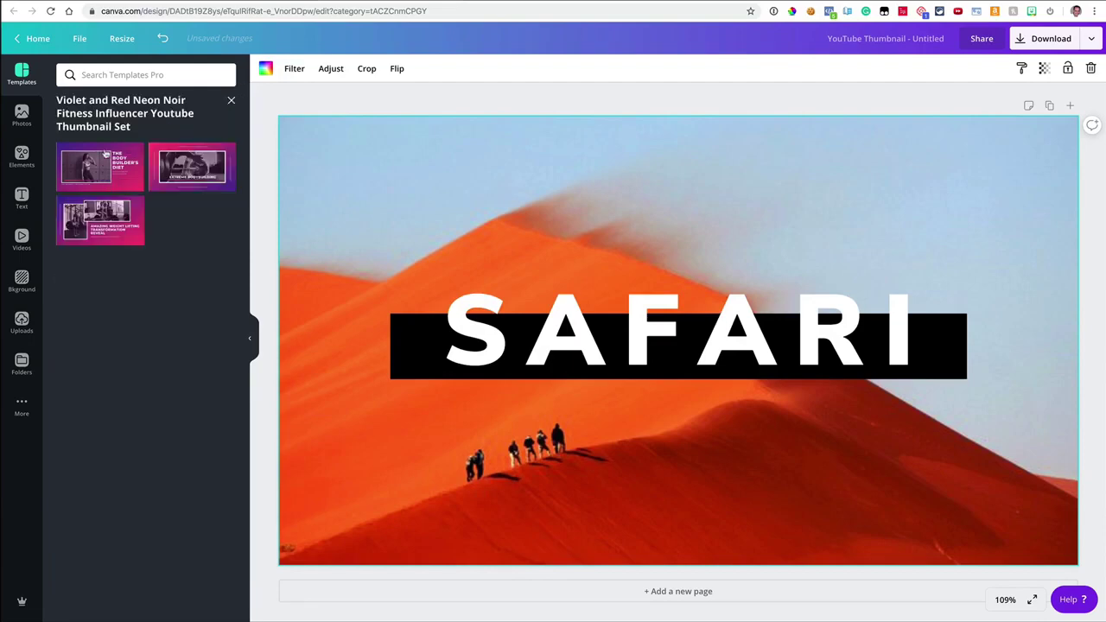
Step: Apply The Body Builder's Diet thumbnail template and download it as a PNG
{"action": "left_click", "coordinate": [103, 165]}
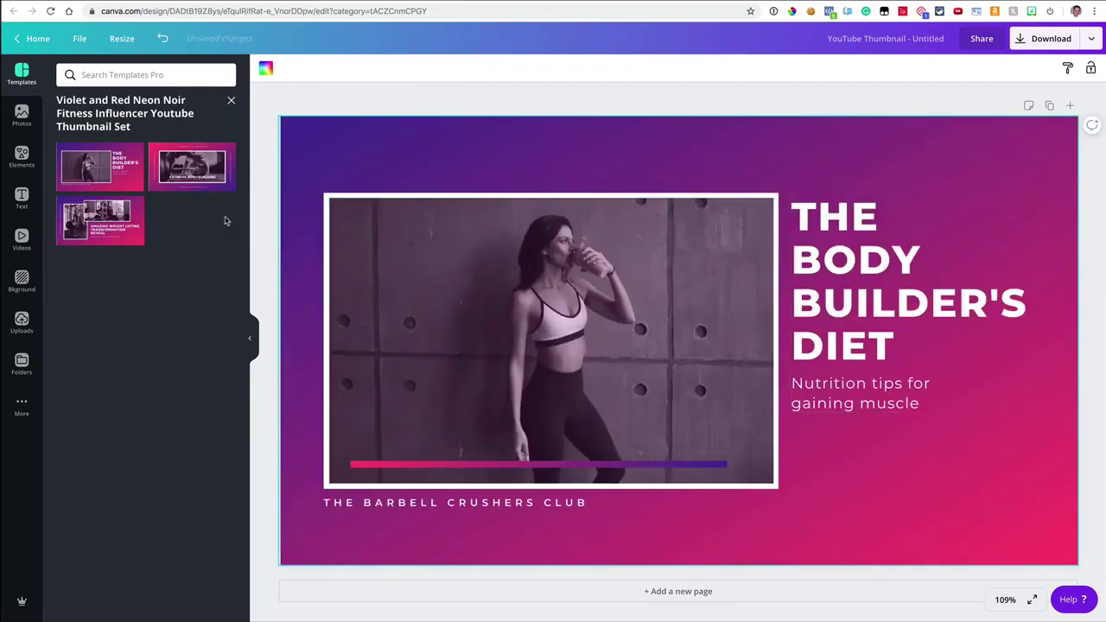
{"action": "left_click", "coordinate": [1051, 41]}
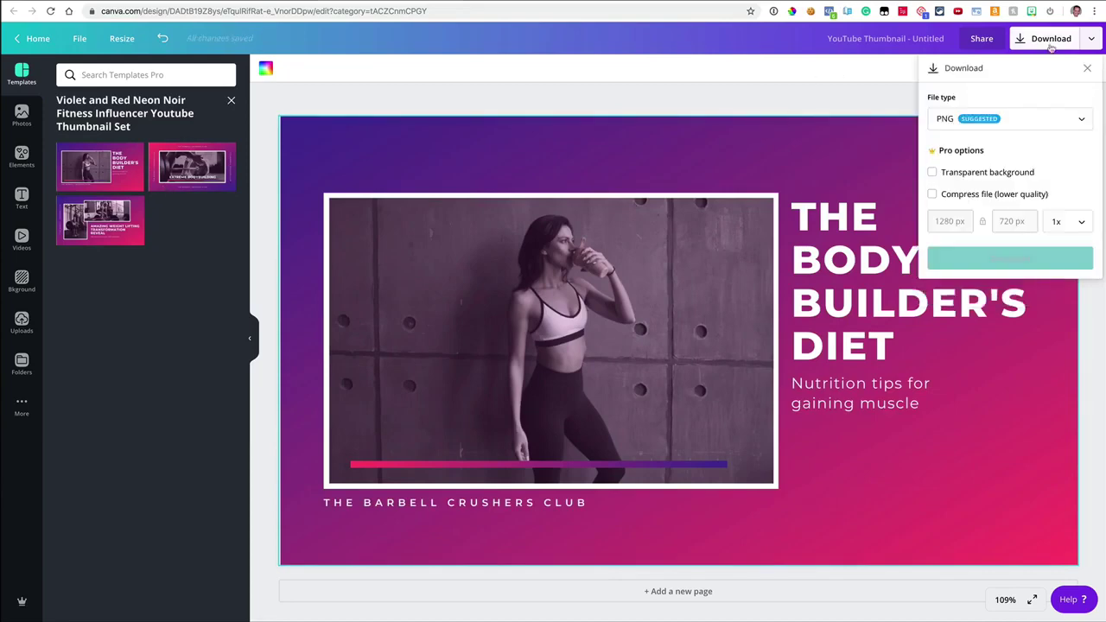
{"action": "left_click", "coordinate": [994, 259]}
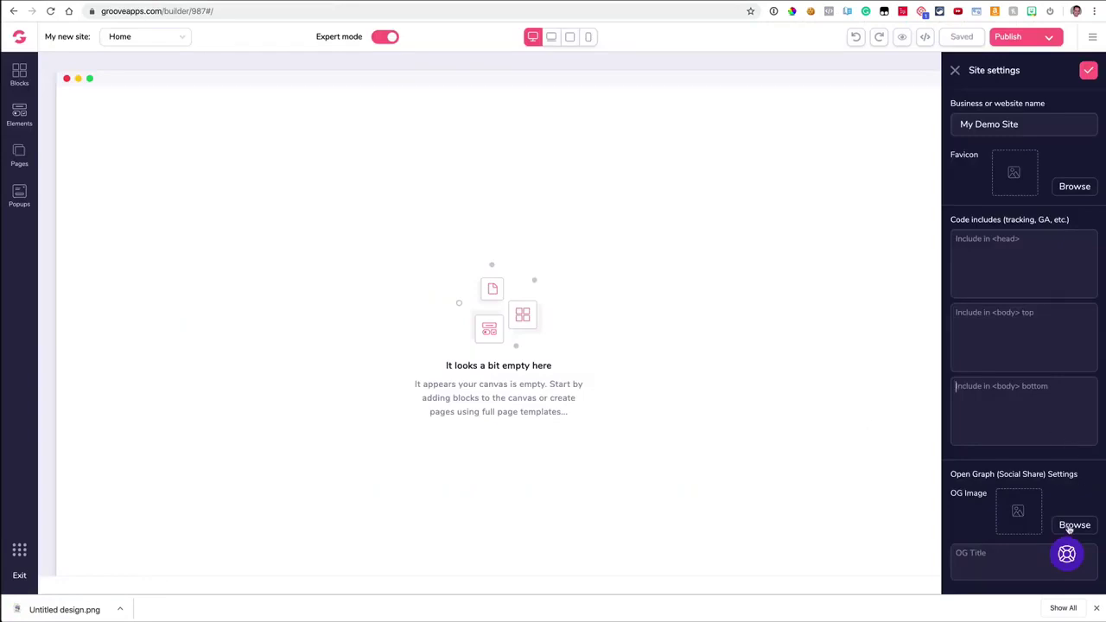
{"action": "left_click", "coordinate": [1072, 526]}
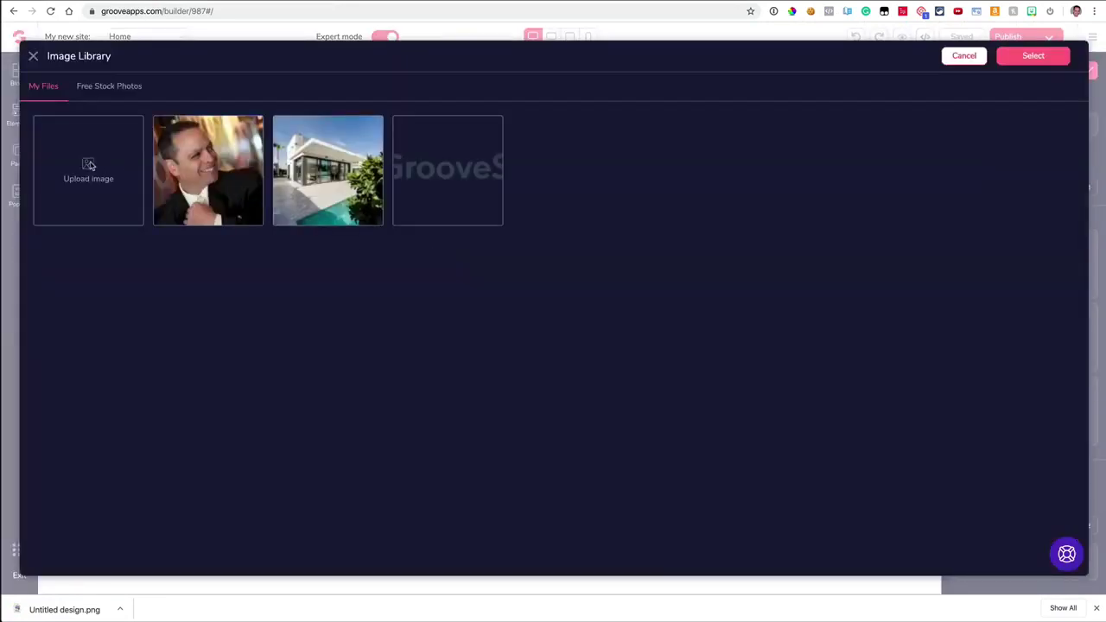
Step: Upload Untitled design.png from Downloads and select it as the OG image
{"action": "left_click", "coordinate": [90, 165]}
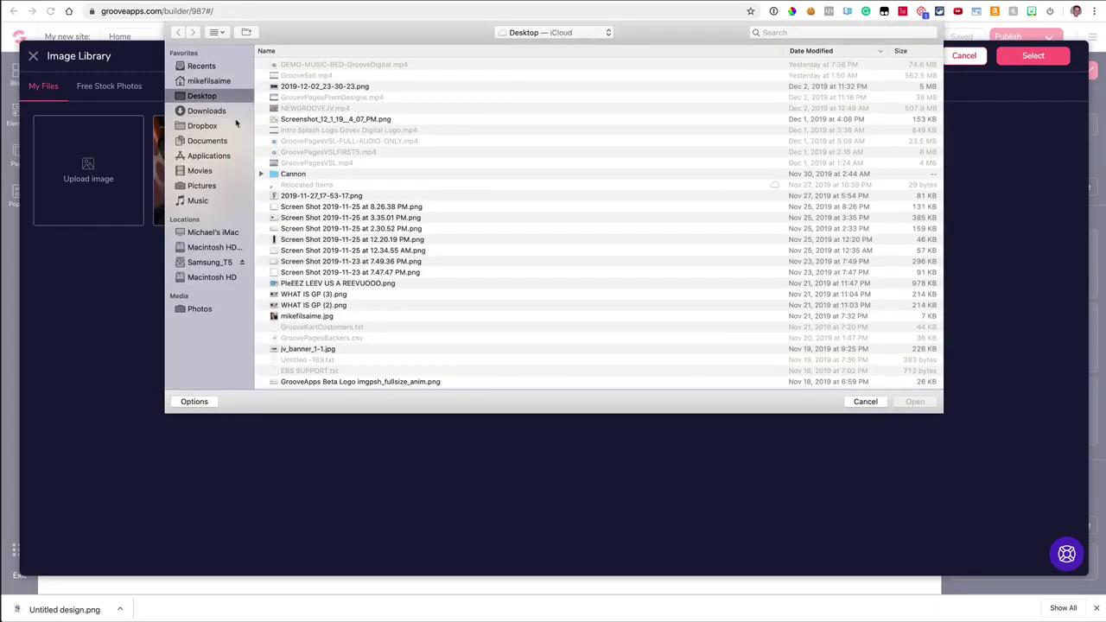
{"action": "left_click", "coordinate": [214, 110]}
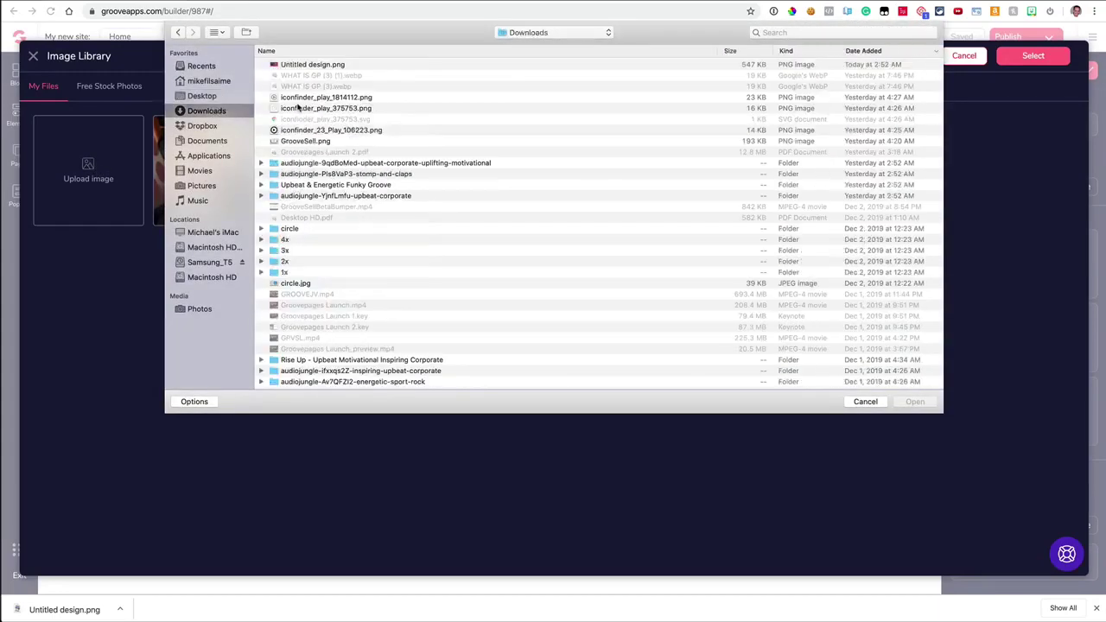
{"action": "left_click", "coordinate": [313, 65]}
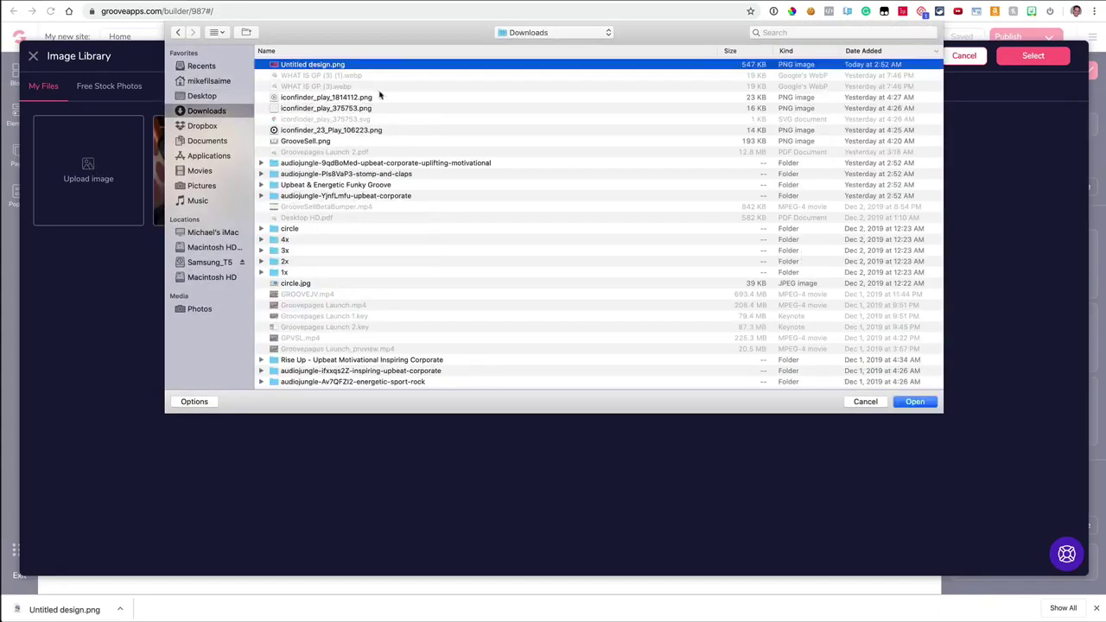
{"action": "left_click", "coordinate": [916, 402]}
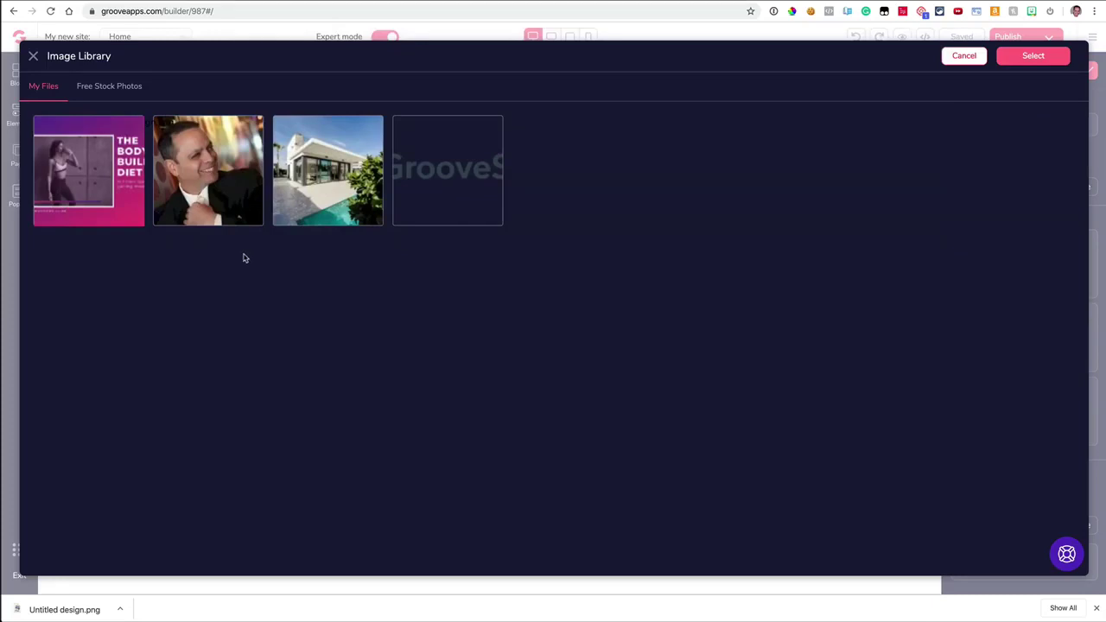
{"action": "left_click", "coordinate": [1030, 59]}
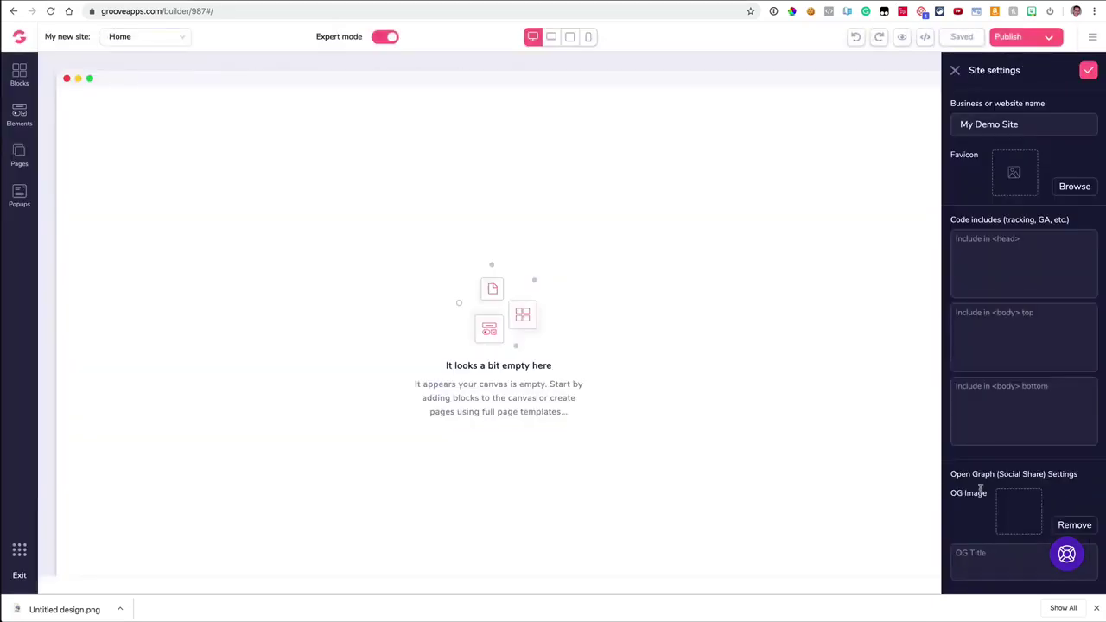
Step: Put the cursor in the OG Title field, then hide Chrome's extension icons
{"action": "scroll", "coordinate": [981, 489], "scroll_direction": "down", "scroll_amount": 1}
{"action": "left_click", "coordinate": [988, 549]}
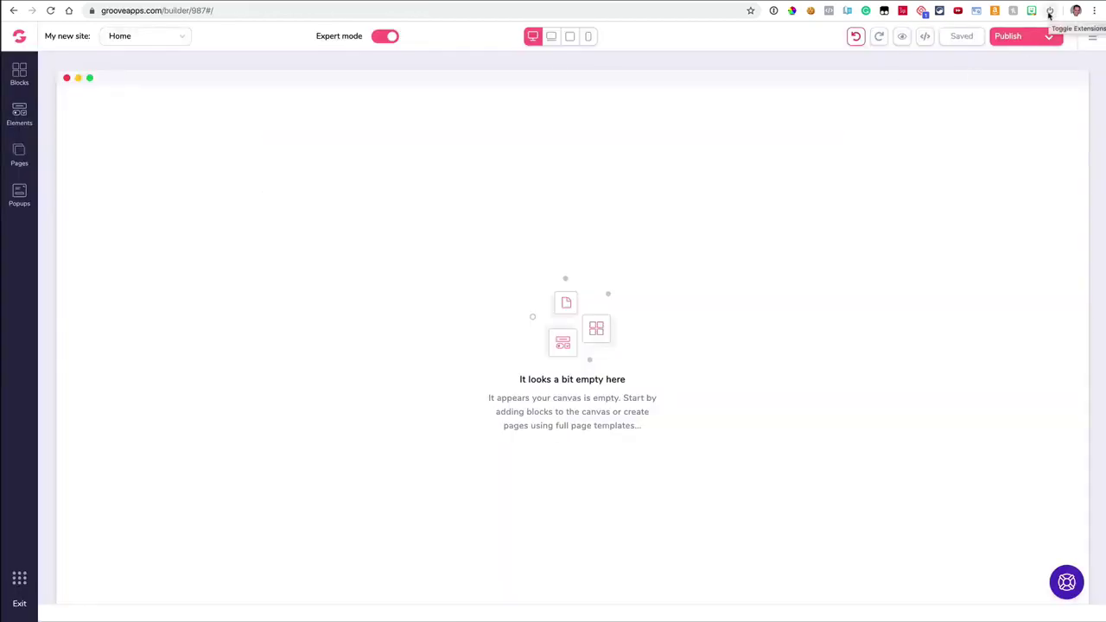
{"action": "left_click", "coordinate": [1051, 12]}
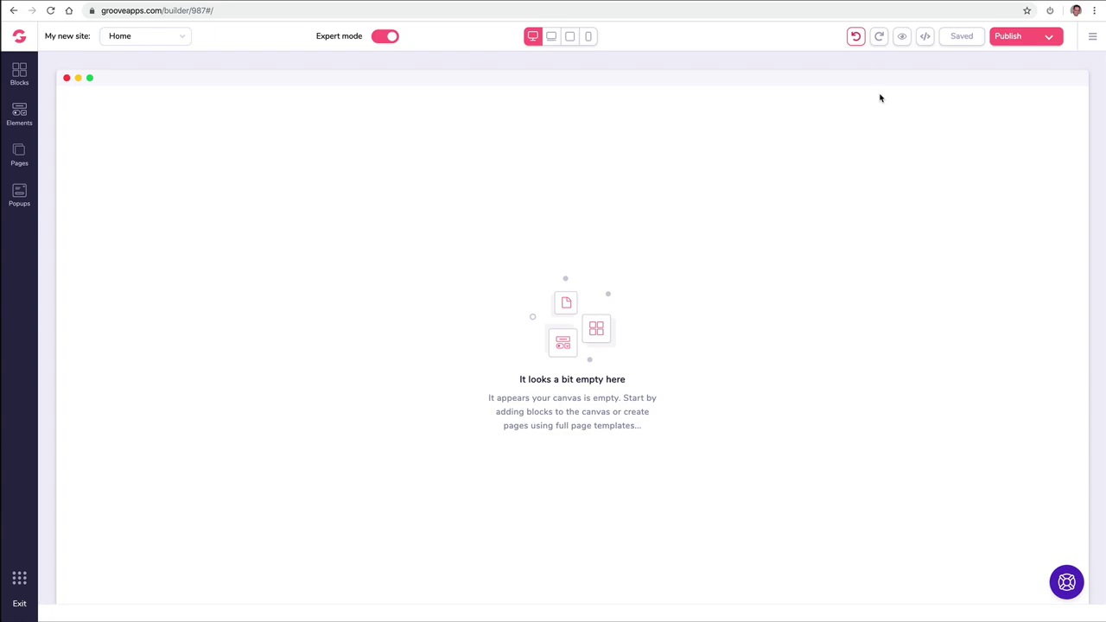
Step: Toggle the browser's extension icons, then show the wireframe Blocks library beside the empty Home page
{"action": "left_click", "coordinate": [1046, 11]}
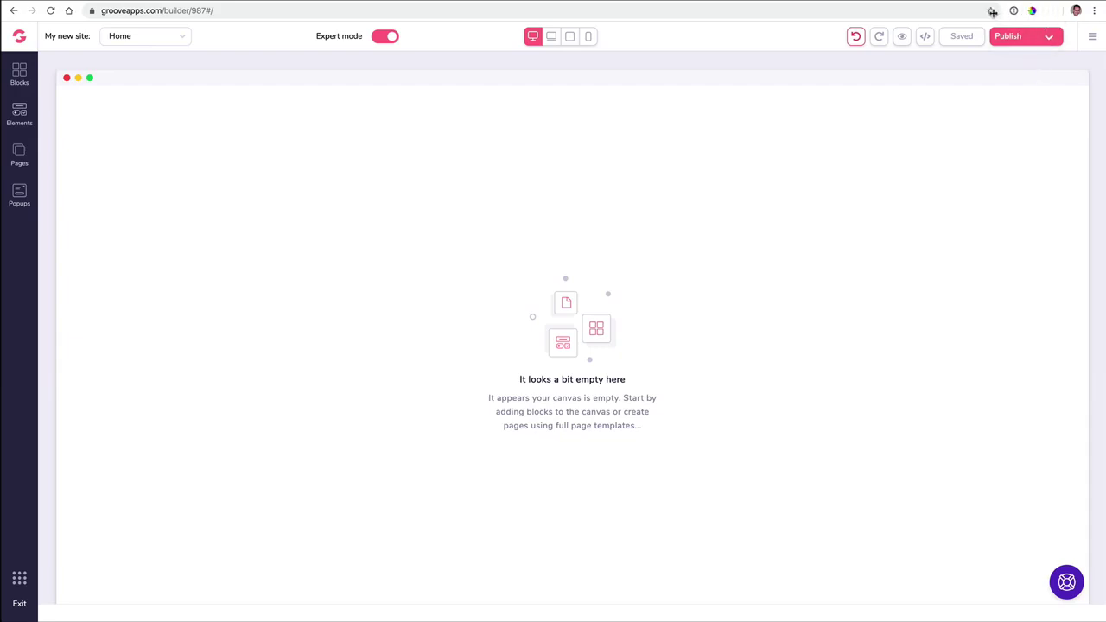
{"action": "left_click_drag", "start_coordinate": [993, 11], "coordinate": [762, 14]}
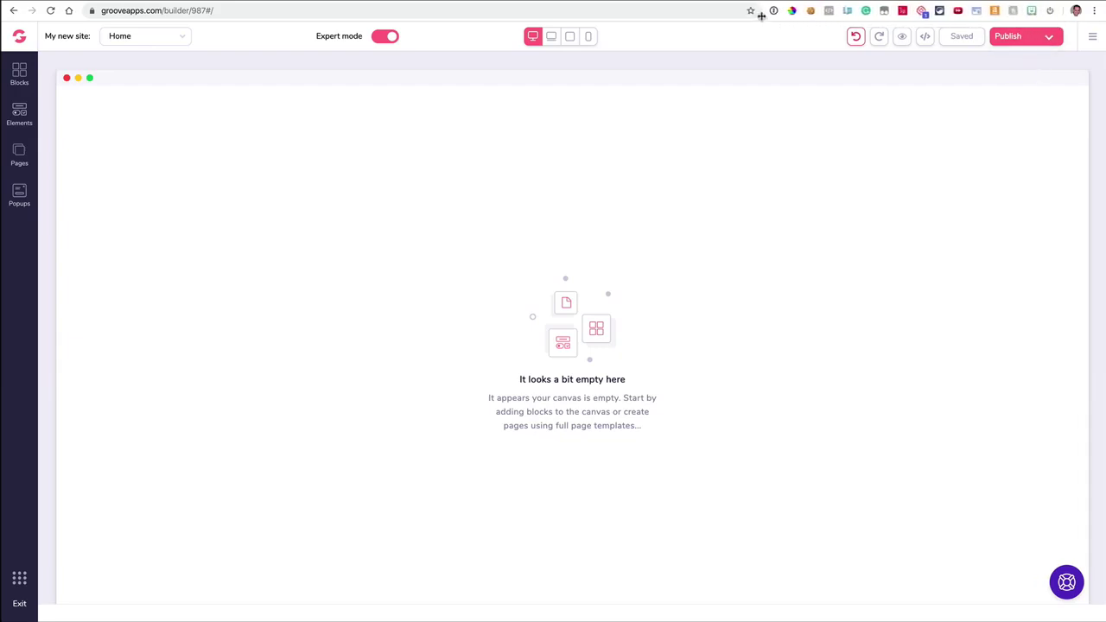
{"action": "left_click", "coordinate": [1050, 12]}
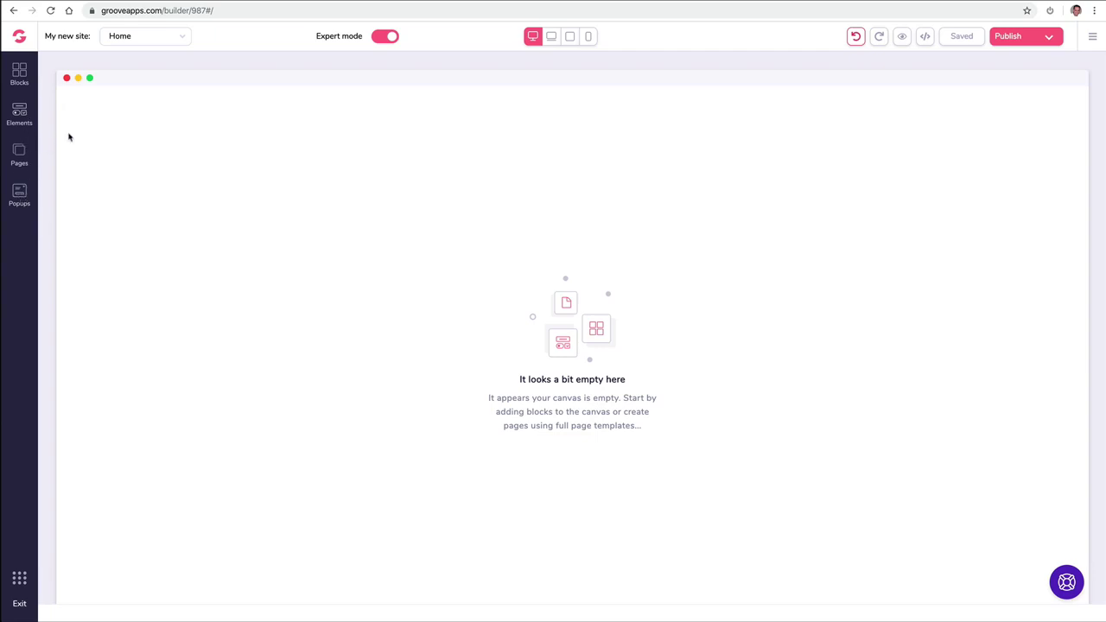
{"action": "left_click", "coordinate": [20, 73]}
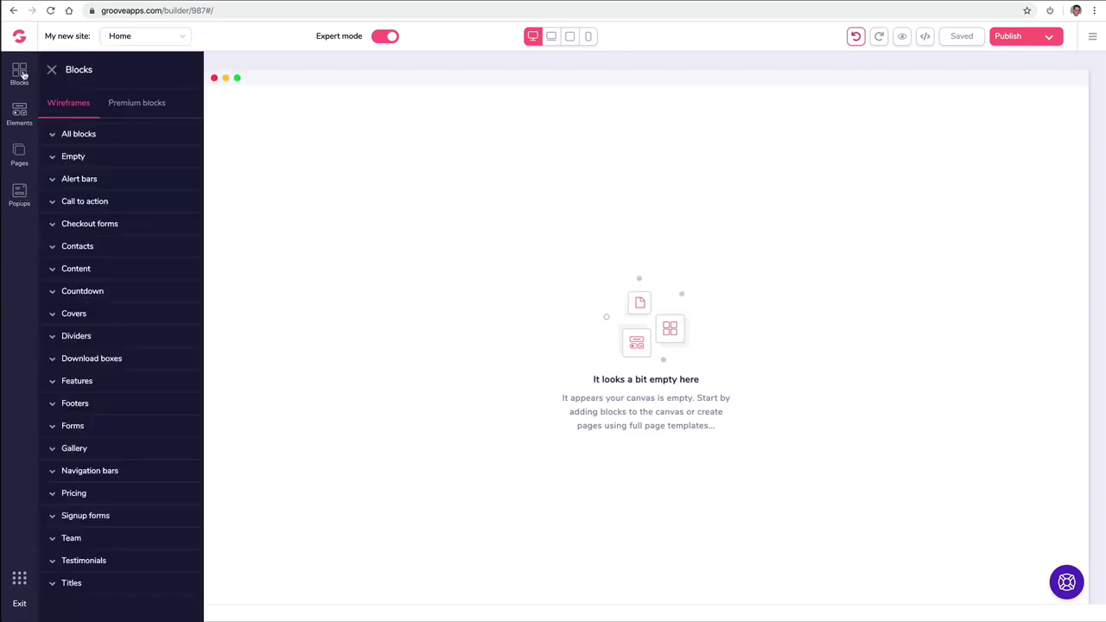
{"action": "left_click", "coordinate": [148, 106]}
{"action": "left_click", "coordinate": [80, 106]}
{"action": "left_click", "coordinate": [79, 134]}
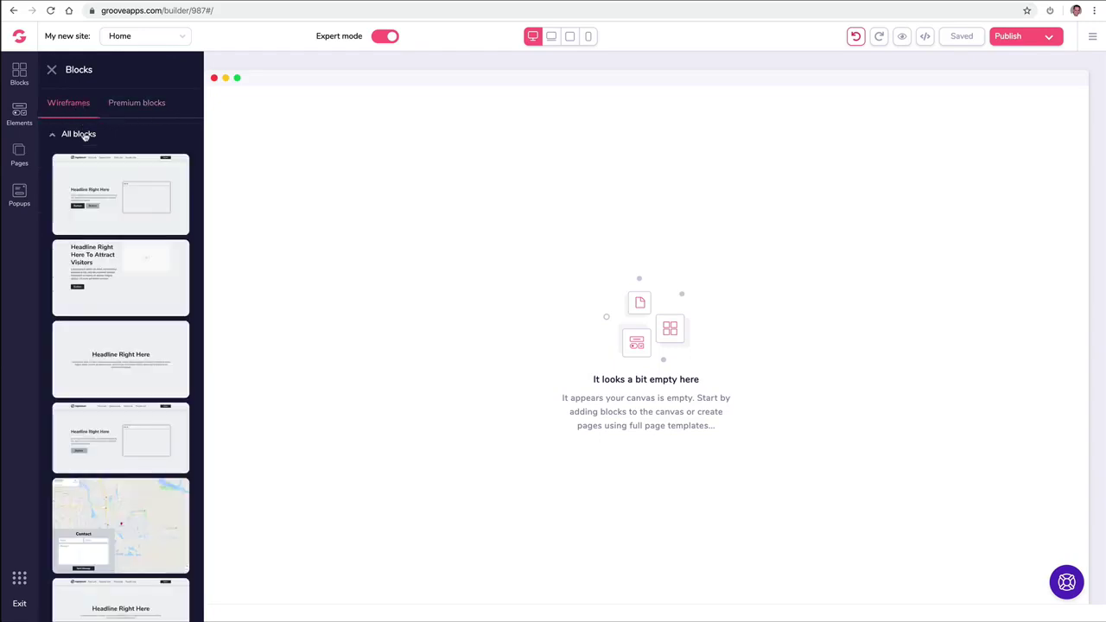
{"action": "scroll", "coordinate": [121, 181], "scroll_direction": "down", "scroll_amount": 2}
{"action": "scroll", "coordinate": [121, 182], "scroll_direction": "down", "scroll_amount": 2}
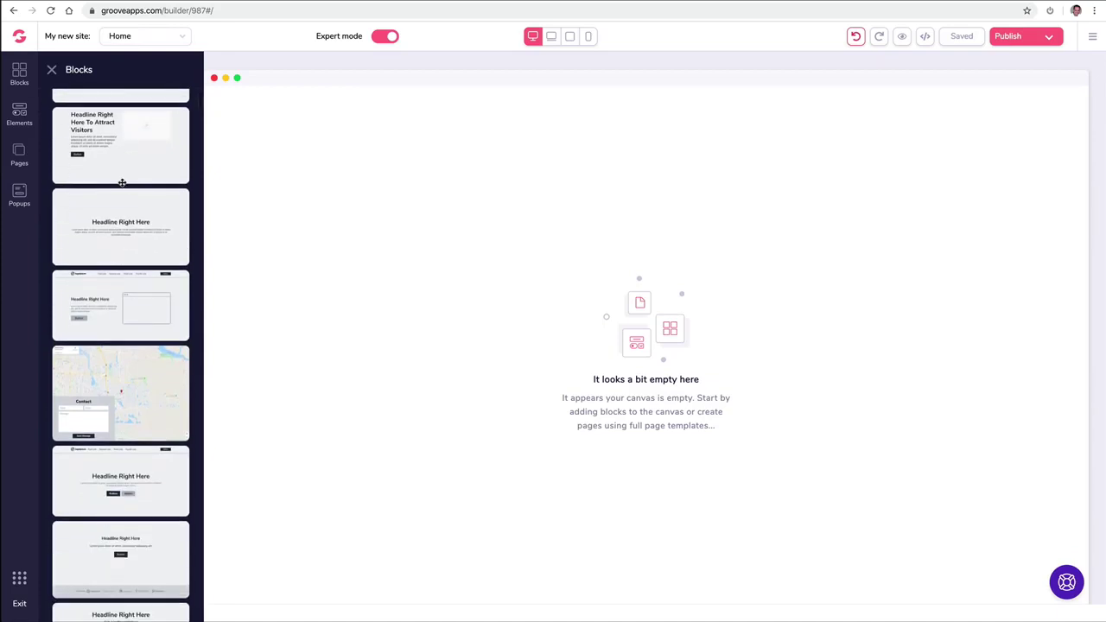
{"action": "scroll", "coordinate": [121, 182], "scroll_direction": "down", "scroll_amount": 8}
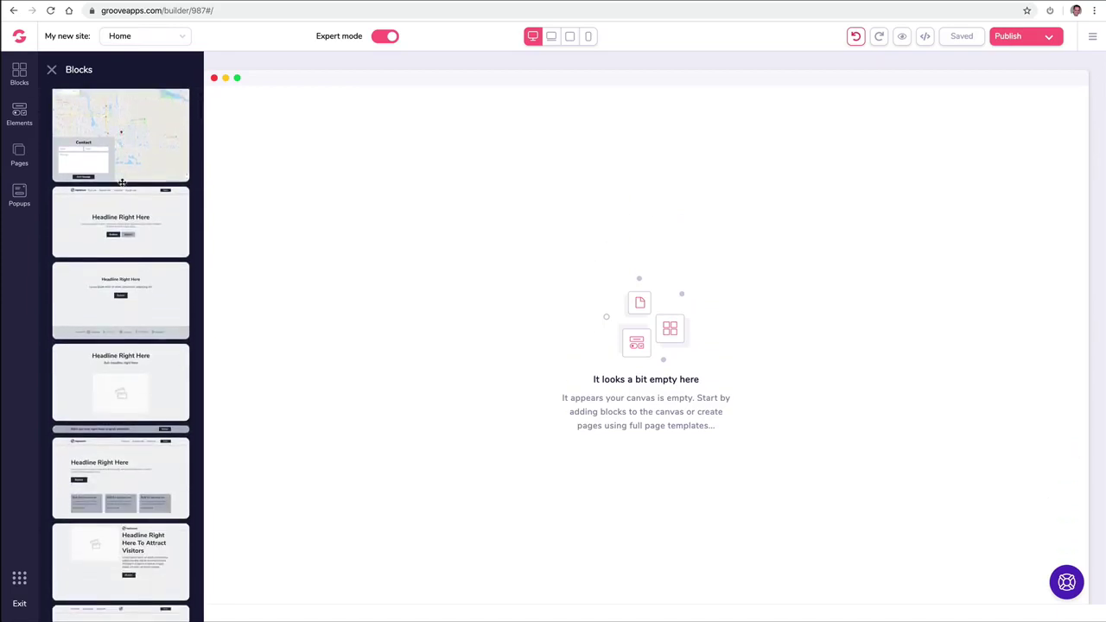
{"action": "left_click_drag", "start_coordinate": [118, 180], "coordinate": [365, 178]}
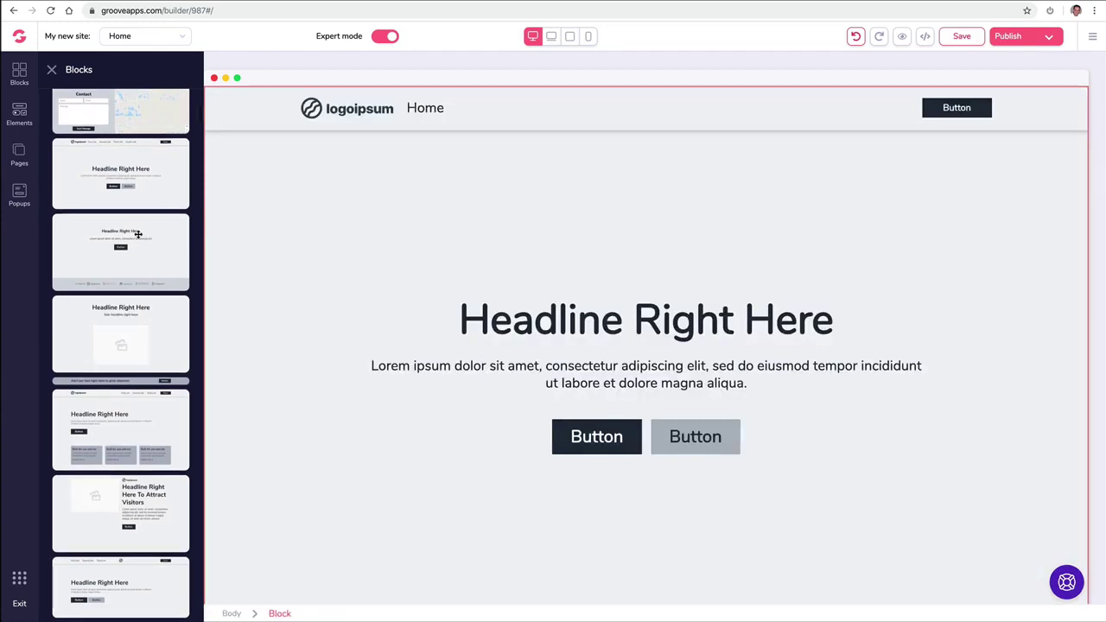
{"action": "scroll", "coordinate": [137, 234], "scroll_direction": "up", "scroll_amount": 2}
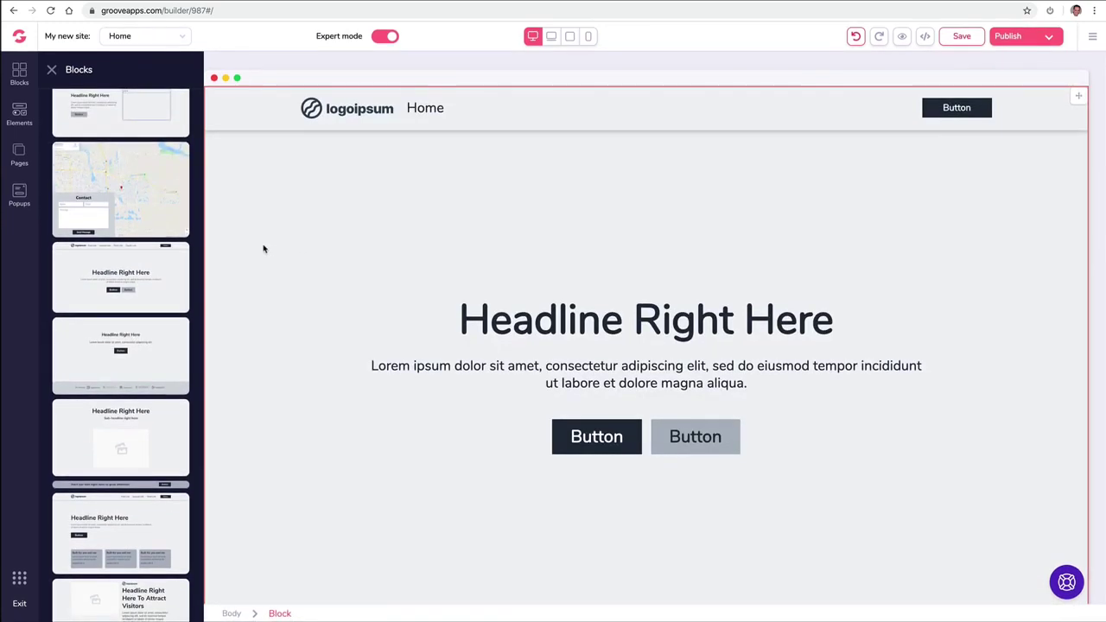
{"action": "left_click", "coordinate": [311, 193]}
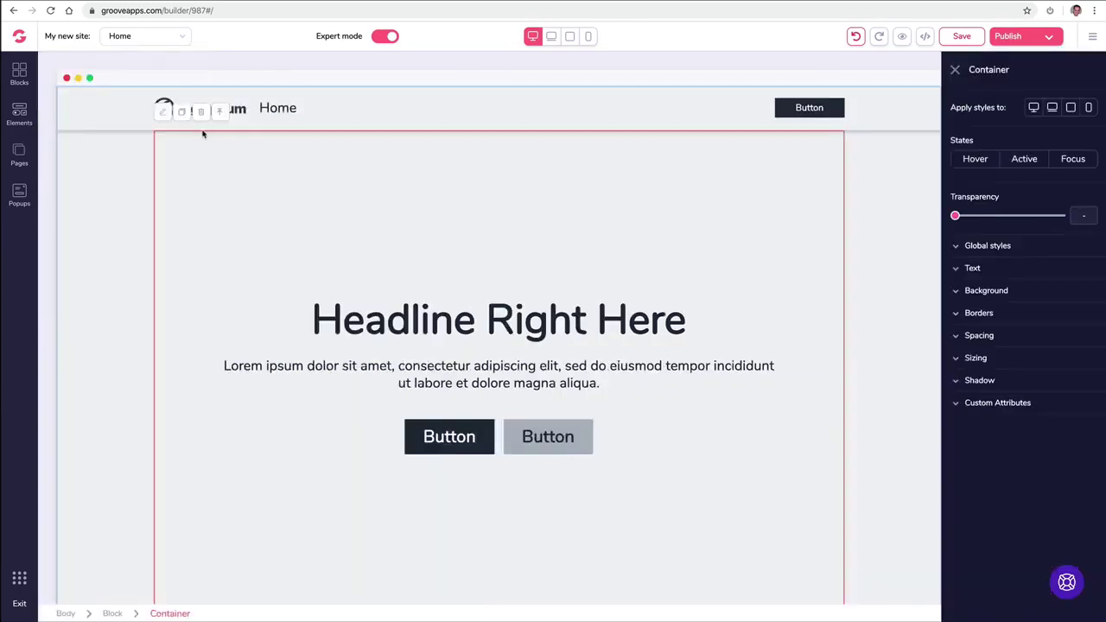
{"action": "left_click", "coordinate": [110, 105]}
{"action": "left_click", "coordinate": [104, 105]}
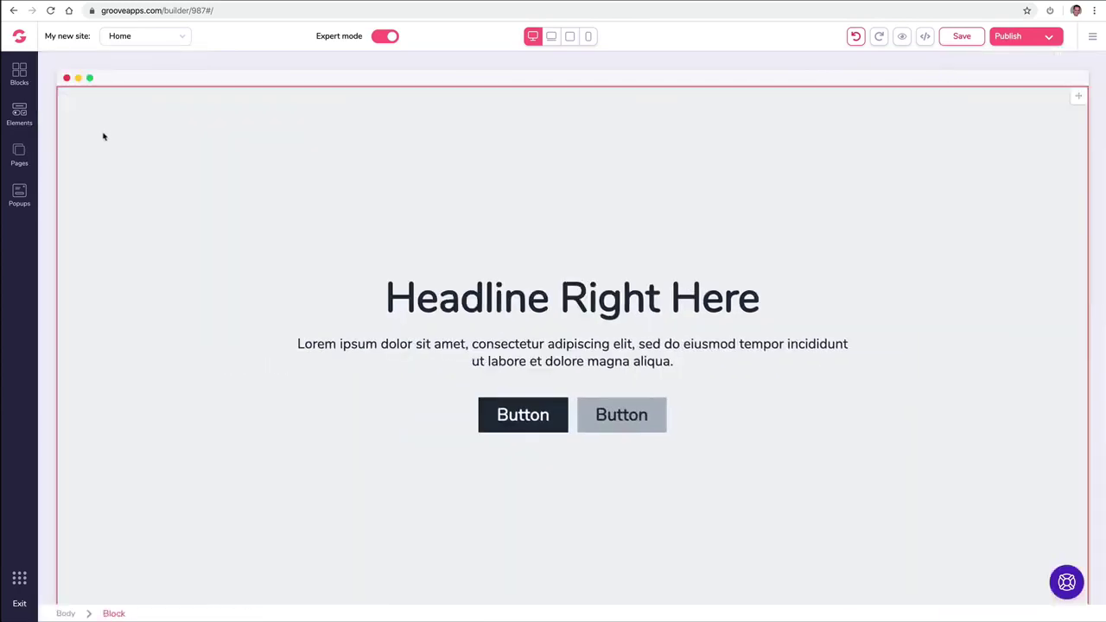
{"action": "left_click", "coordinate": [104, 104]}
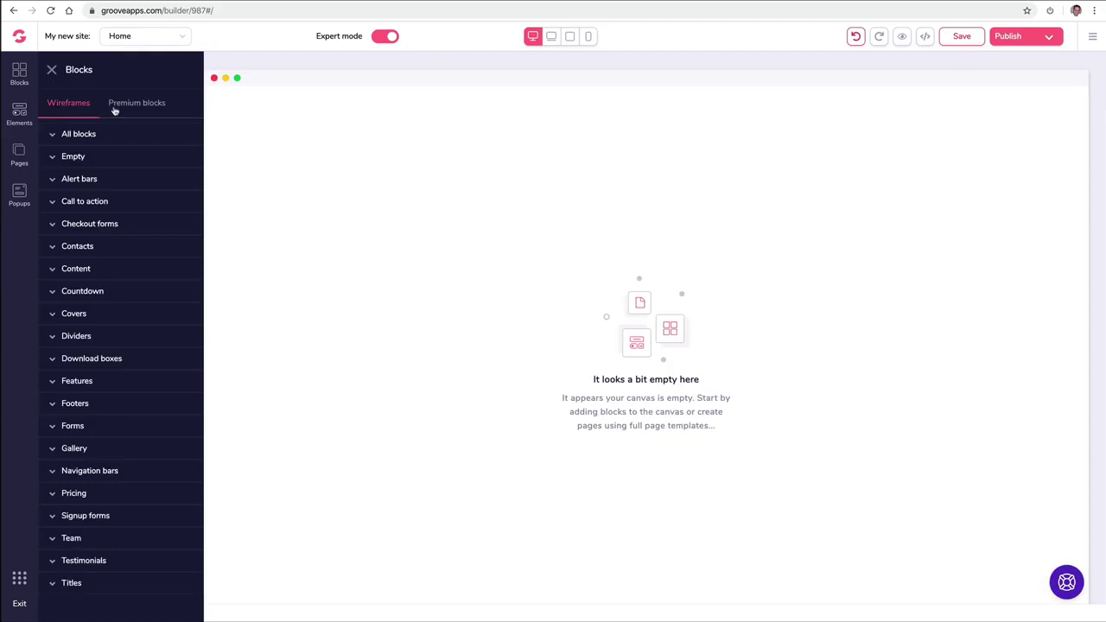
Step: Drag the premium laptop 'Headline Right Here' hero block onto the Home page and save
{"action": "left_click", "coordinate": [114, 111]}
{"action": "left_click", "coordinate": [97, 135]}
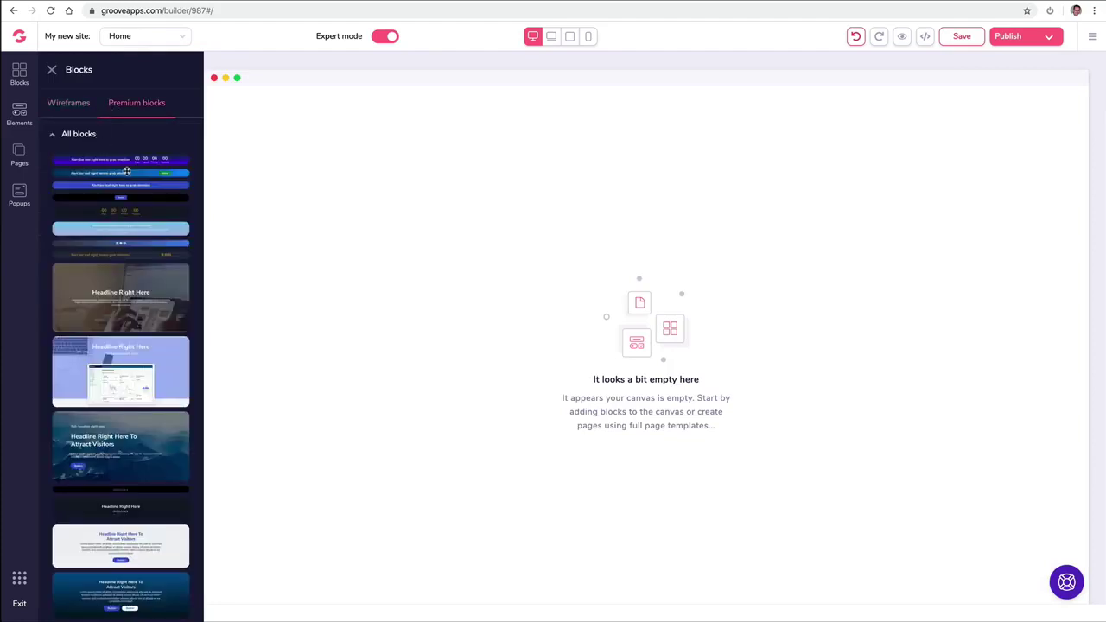
{"action": "scroll", "coordinate": [120, 235], "scroll_direction": "down", "scroll_amount": 1}
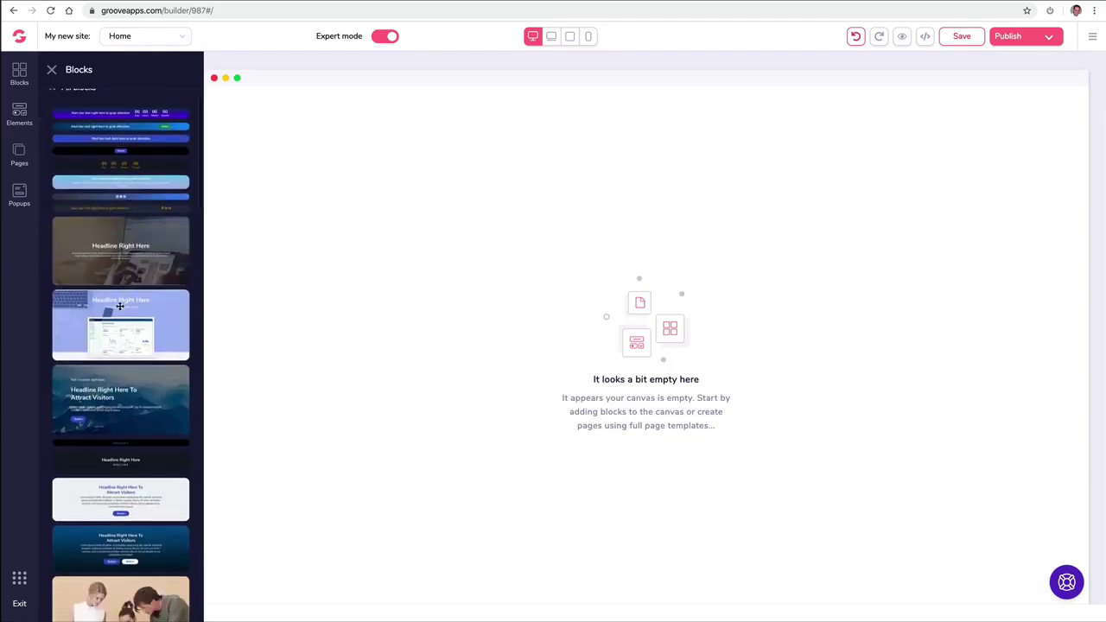
{"action": "left_click_drag", "start_coordinate": [121, 306], "coordinate": [364, 180]}
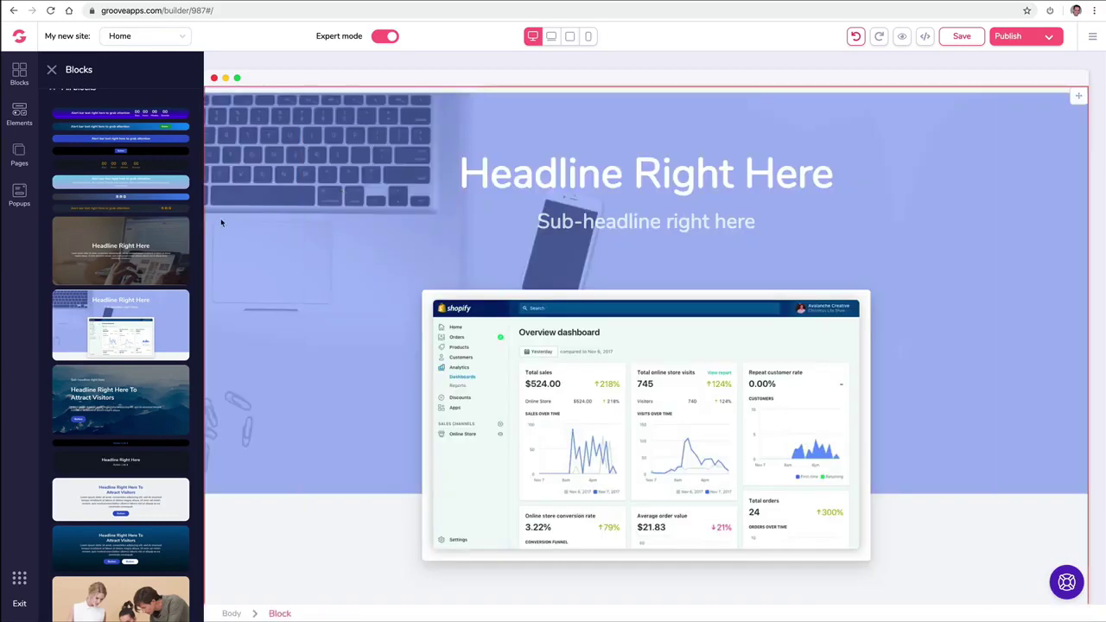
{"action": "scroll", "coordinate": [124, 245], "scroll_direction": "down", "scroll_amount": 2}
{"action": "scroll", "coordinate": [123, 245], "scroll_direction": "down", "scroll_amount": 4}
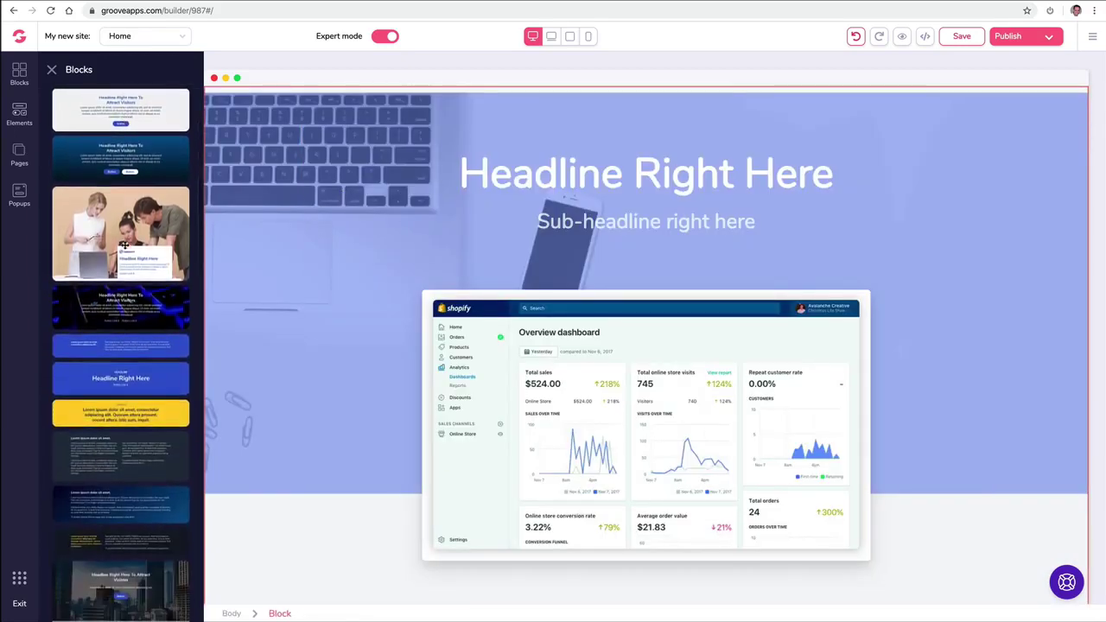
{"action": "scroll", "coordinate": [127, 245], "scroll_direction": "up", "scroll_amount": 7}
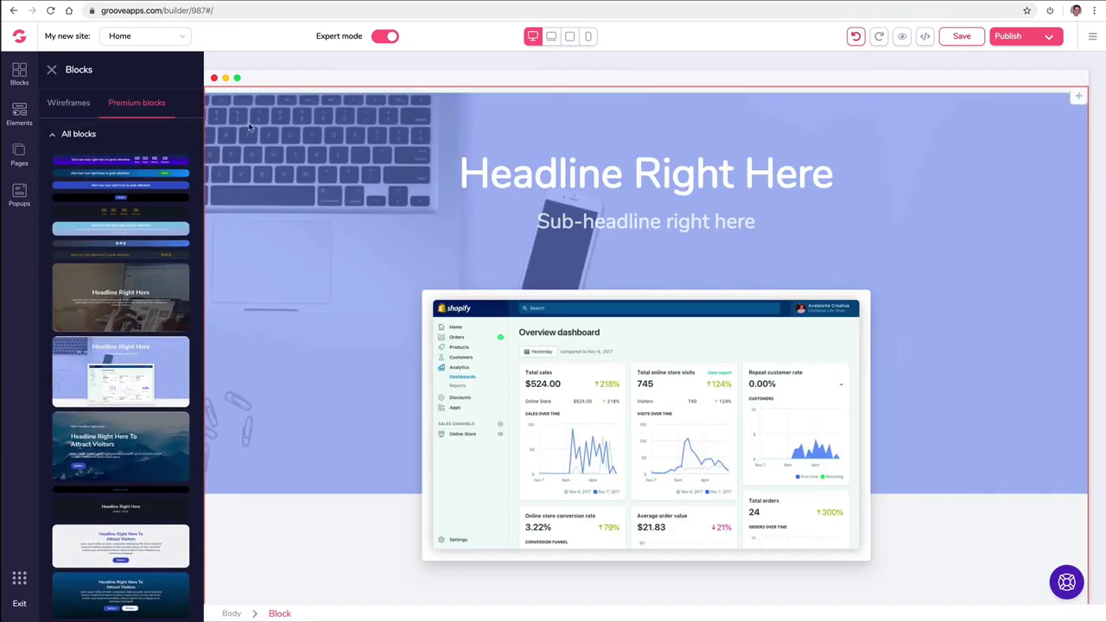
{"action": "left_click", "coordinate": [221, 130]}
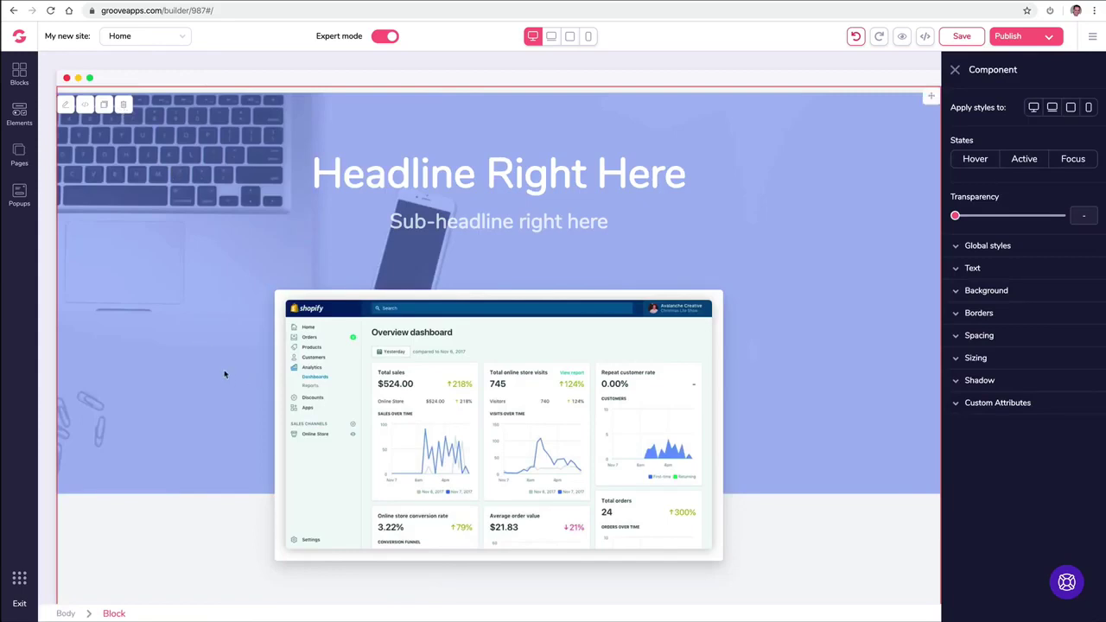
{"action": "key", "text": "ctrl+s"}
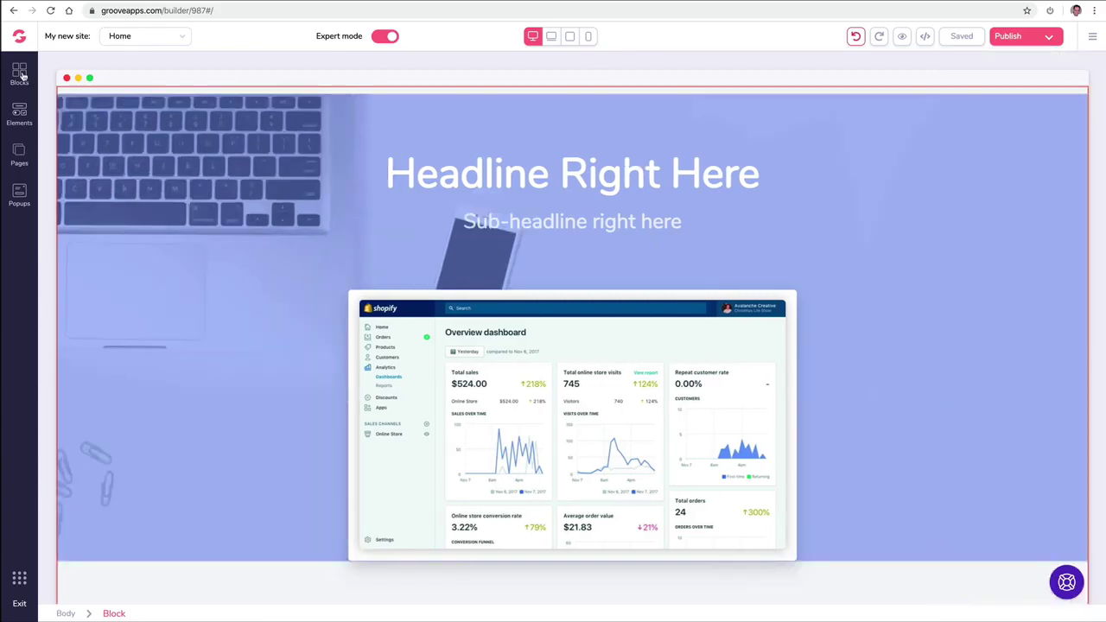
Step: Browse the premium and wireframe block categories, then the Elements library
{"action": "left_click", "coordinate": [26, 77]}
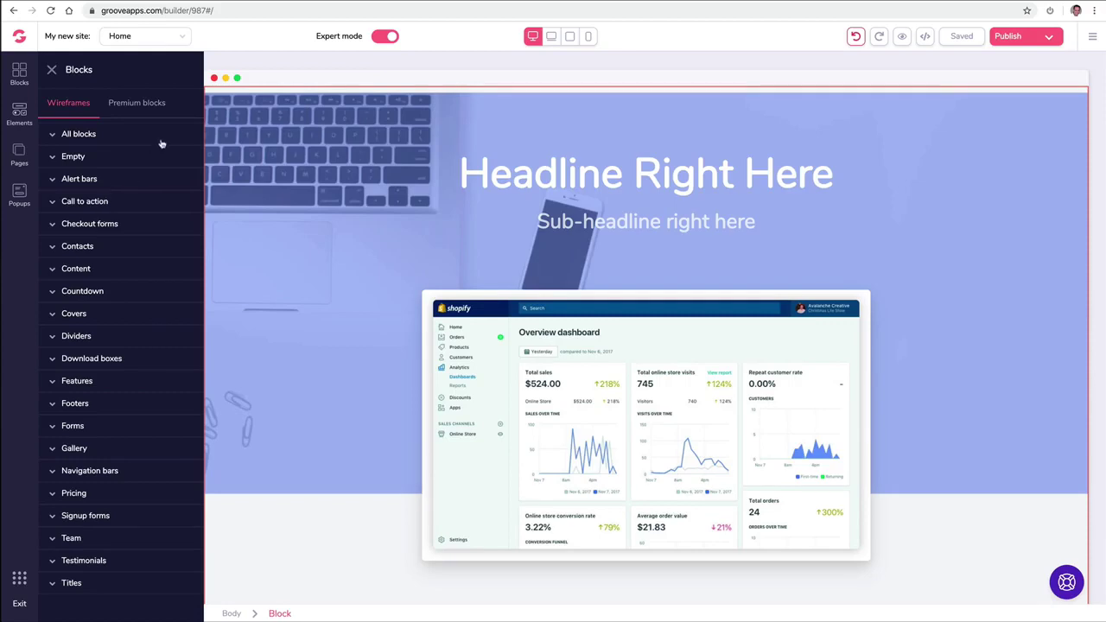
{"action": "left_click", "coordinate": [113, 105]}
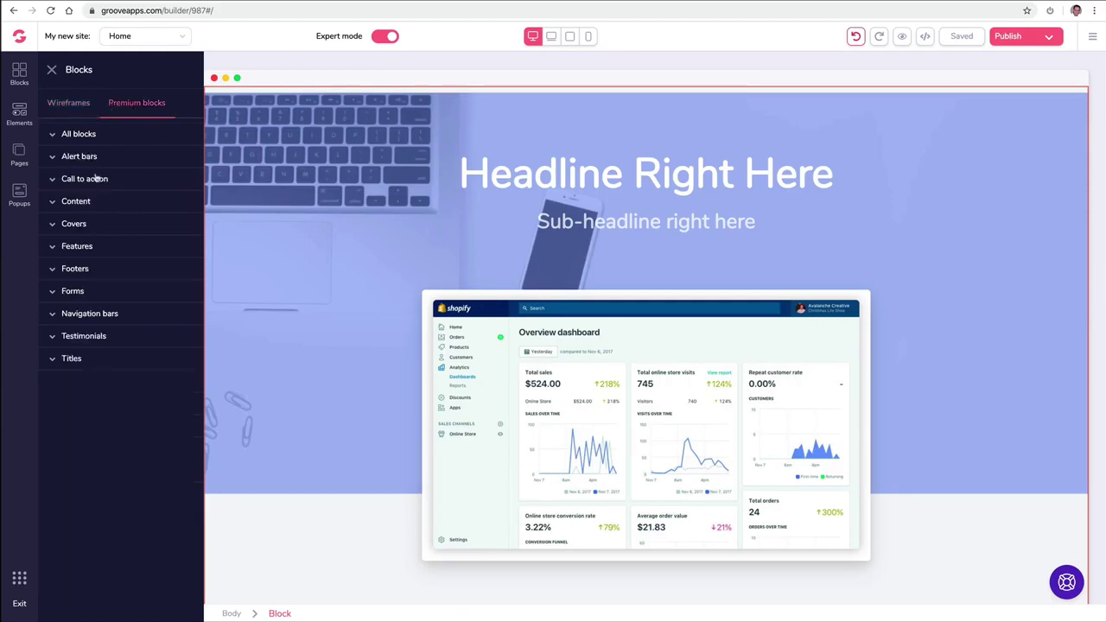
{"action": "left_click", "coordinate": [98, 178]}
{"action": "left_click", "coordinate": [65, 103]}
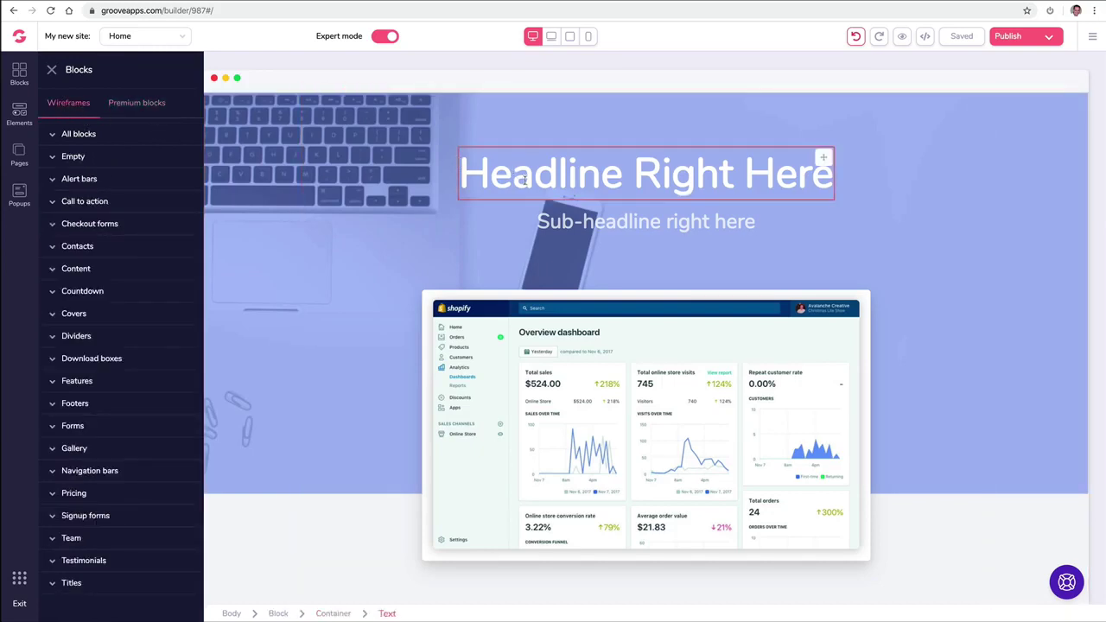
{"action": "left_click", "coordinate": [21, 111]}
{"action": "scroll", "coordinate": [86, 206], "scroll_direction": "down", "scroll_amount": 1}
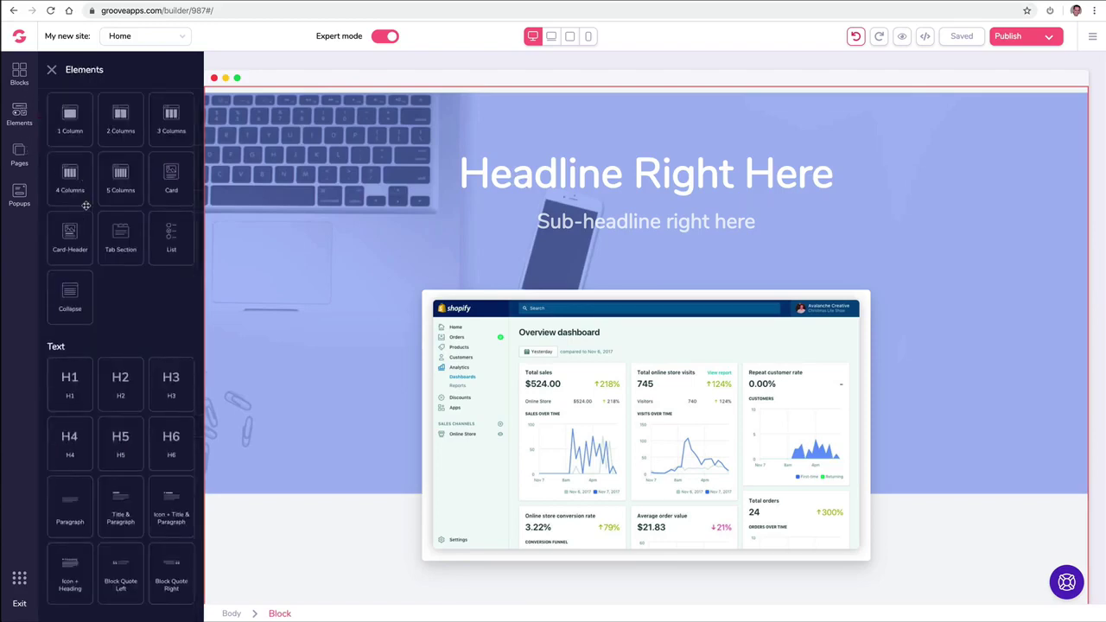
{"action": "scroll", "coordinate": [86, 206], "scroll_direction": "down", "scroll_amount": 8}
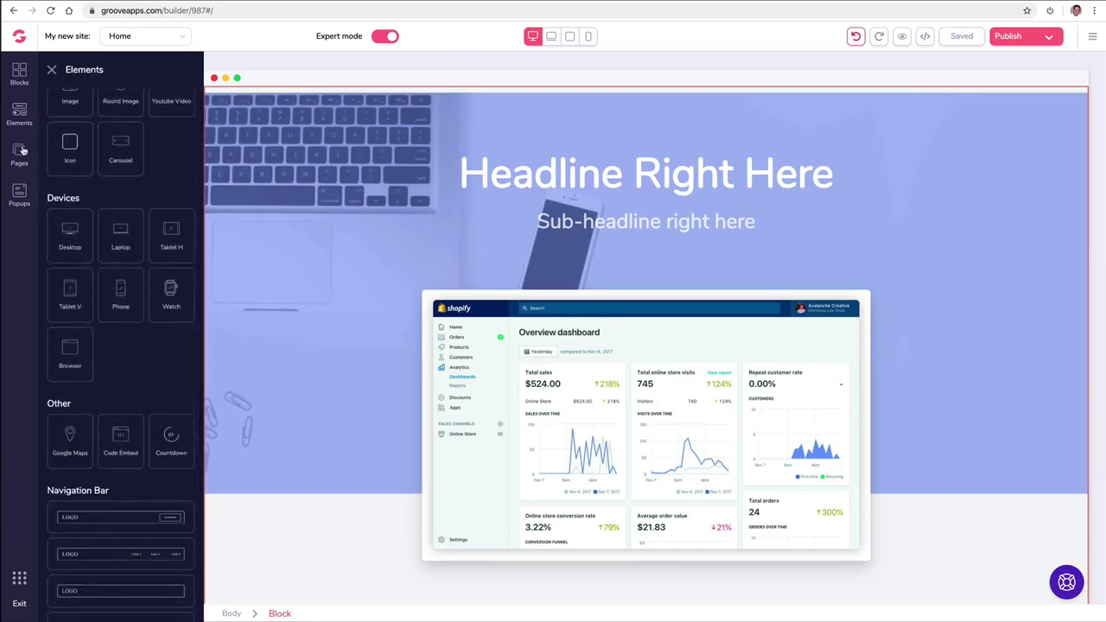
Step: Select the hero's parent Block and delete it from the Home page
{"action": "left_click", "coordinate": [320, 192]}
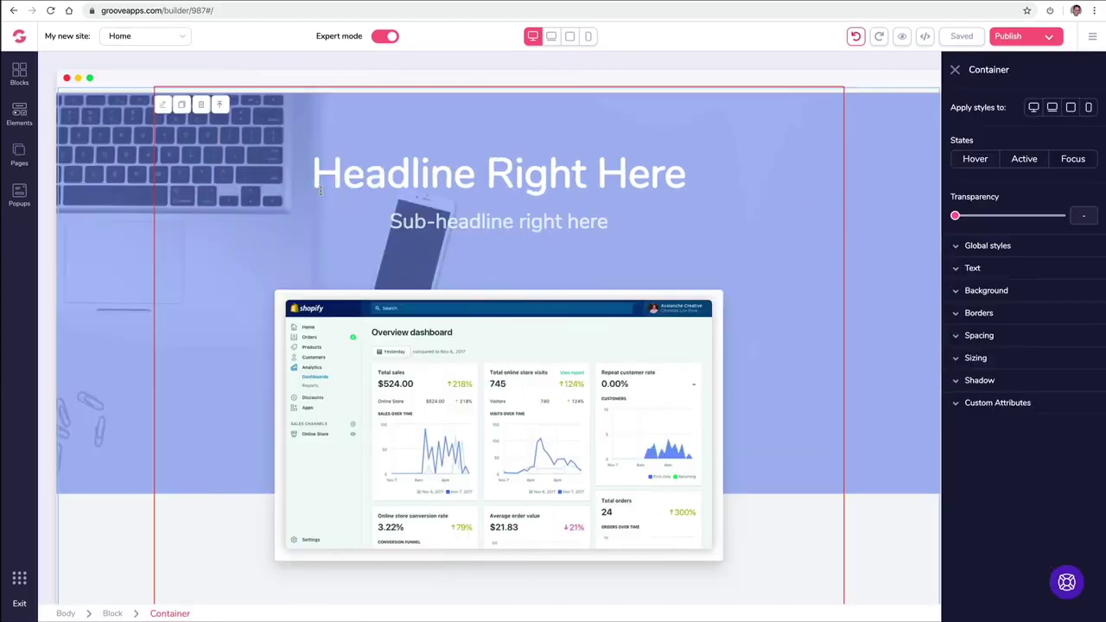
{"action": "left_click", "coordinate": [956, 270]}
{"action": "left_click", "coordinate": [955, 270]}
{"action": "left_click", "coordinate": [955, 294]}
{"action": "left_click", "coordinate": [955, 294]}
{"action": "left_click", "coordinate": [117, 120]}
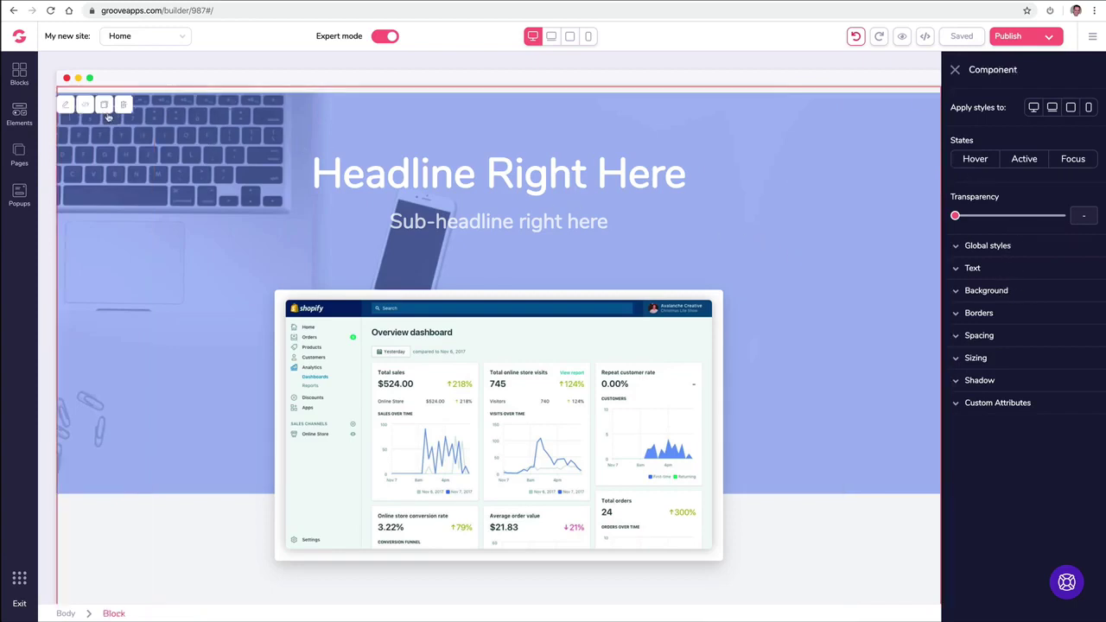
{"action": "left_click", "coordinate": [122, 105]}
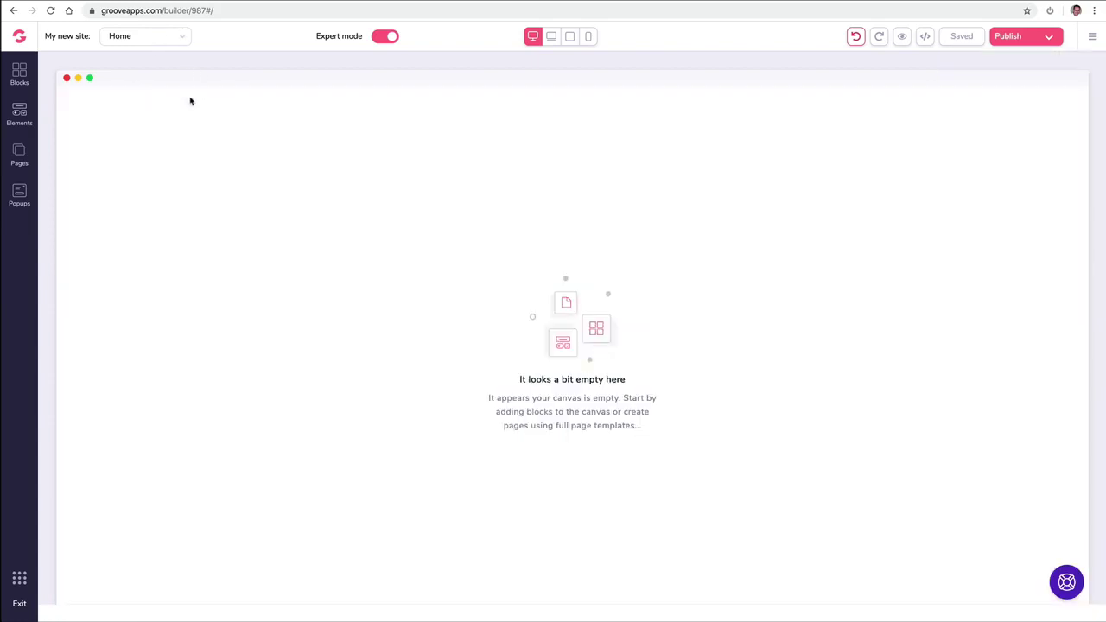
Step: Add a new blank page and rename it 'About'
{"action": "left_click", "coordinate": [24, 157]}
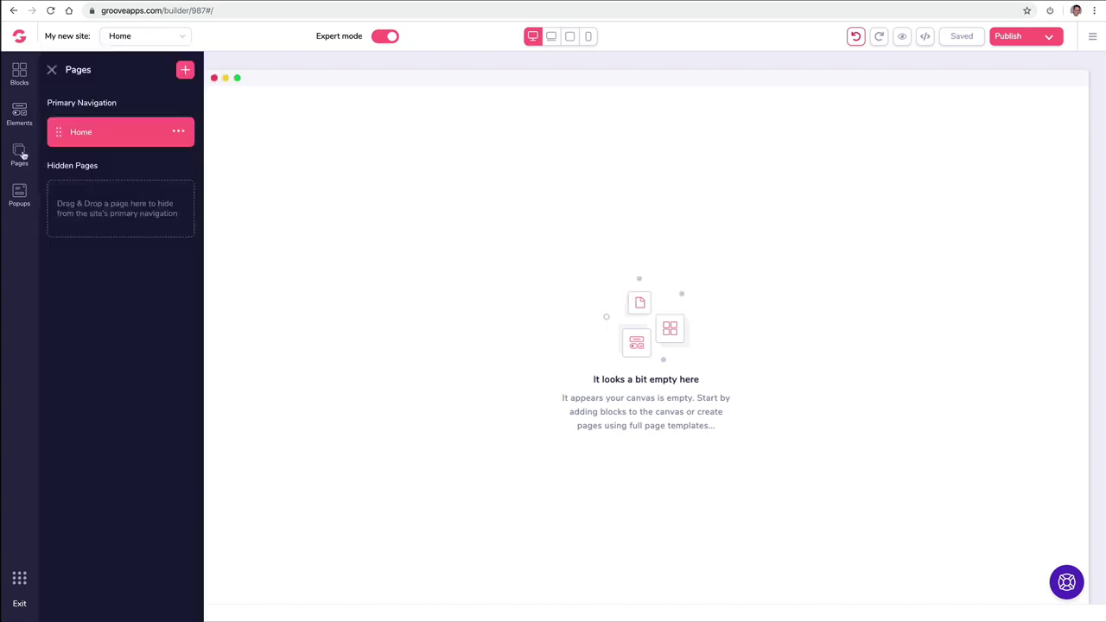
{"action": "left_click", "coordinate": [186, 71]}
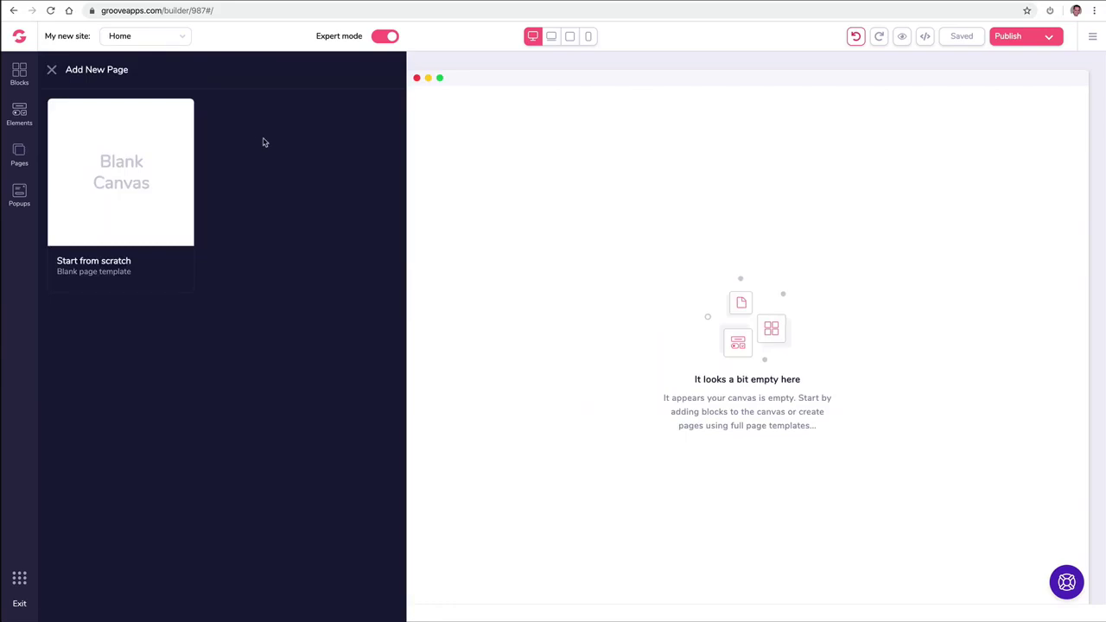
{"action": "left_click", "coordinate": [159, 153]}
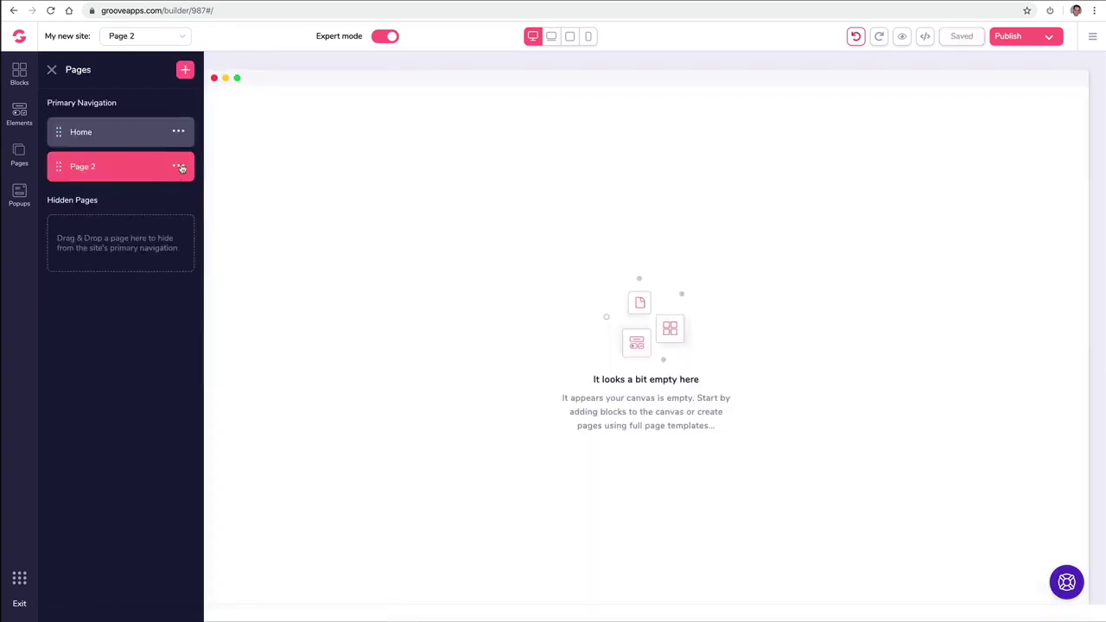
{"action": "left_click", "coordinate": [179, 166]}
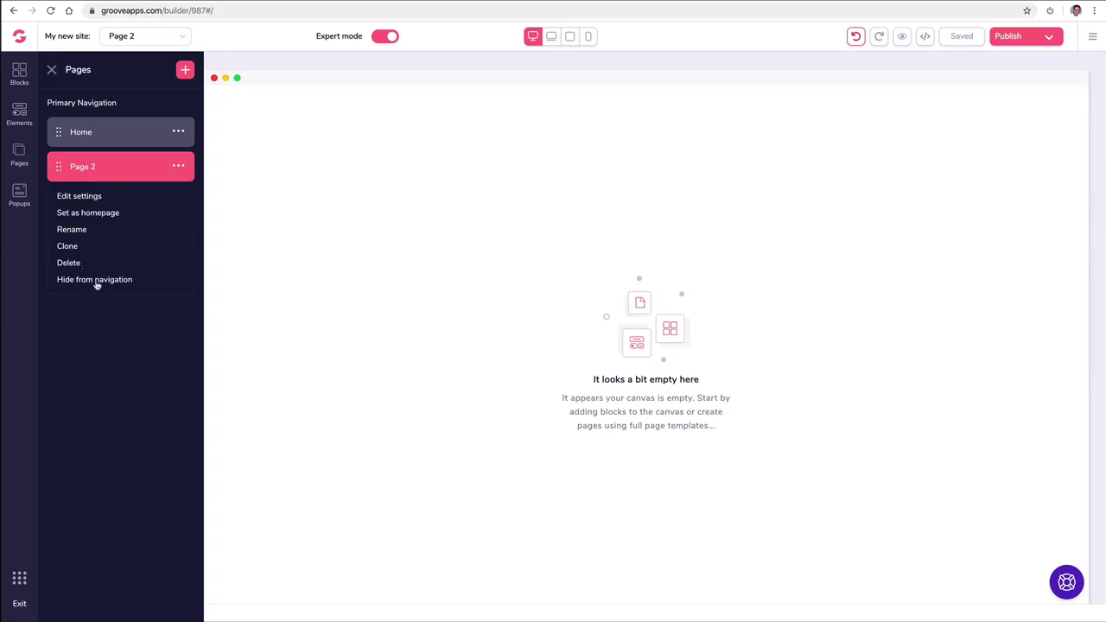
{"action": "left_click", "coordinate": [80, 230]}
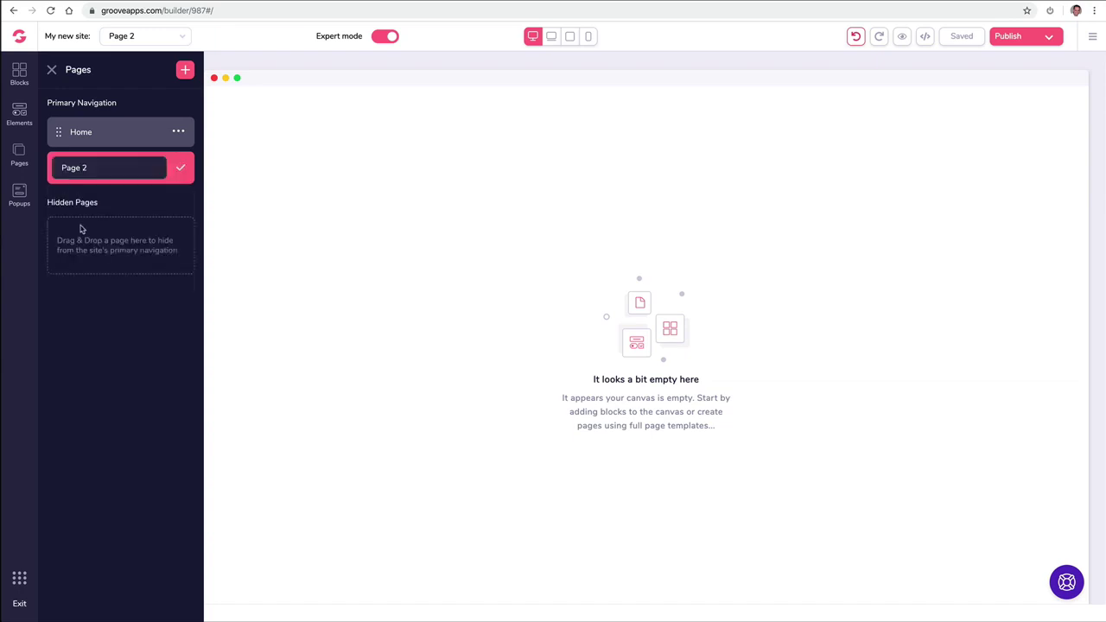
{"action": "triple_click", "coordinate": [107, 161]}
{"action": "type", "text": "BAou"}
{"action": "key", "text": "super+a"}
{"action": "type", "text": "Ab"}
{"action": "left_click", "coordinate": [180, 167]}
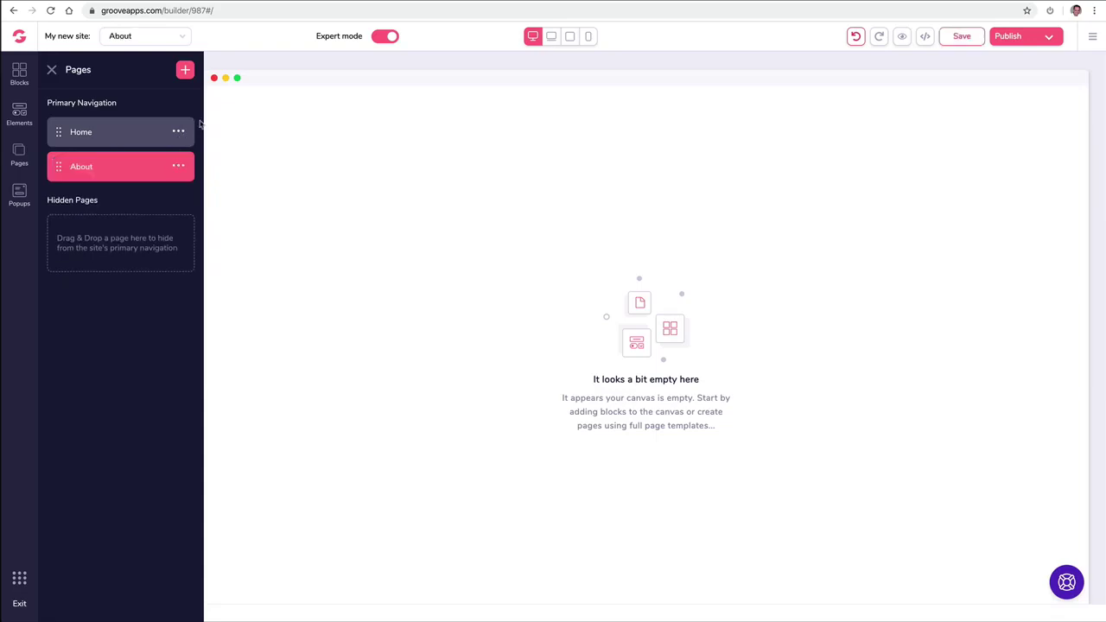
Step: Add another blank page named 'Contact'
{"action": "left_click", "coordinate": [190, 73]}
{"action": "left_click", "coordinate": [134, 147]}
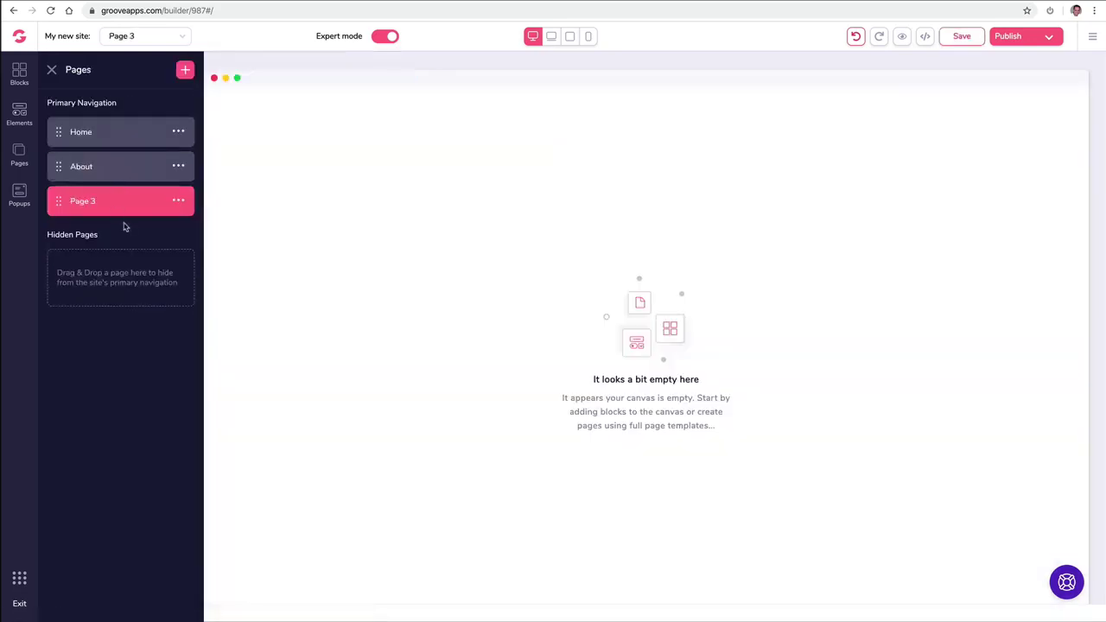
{"action": "left_click", "coordinate": [178, 202]}
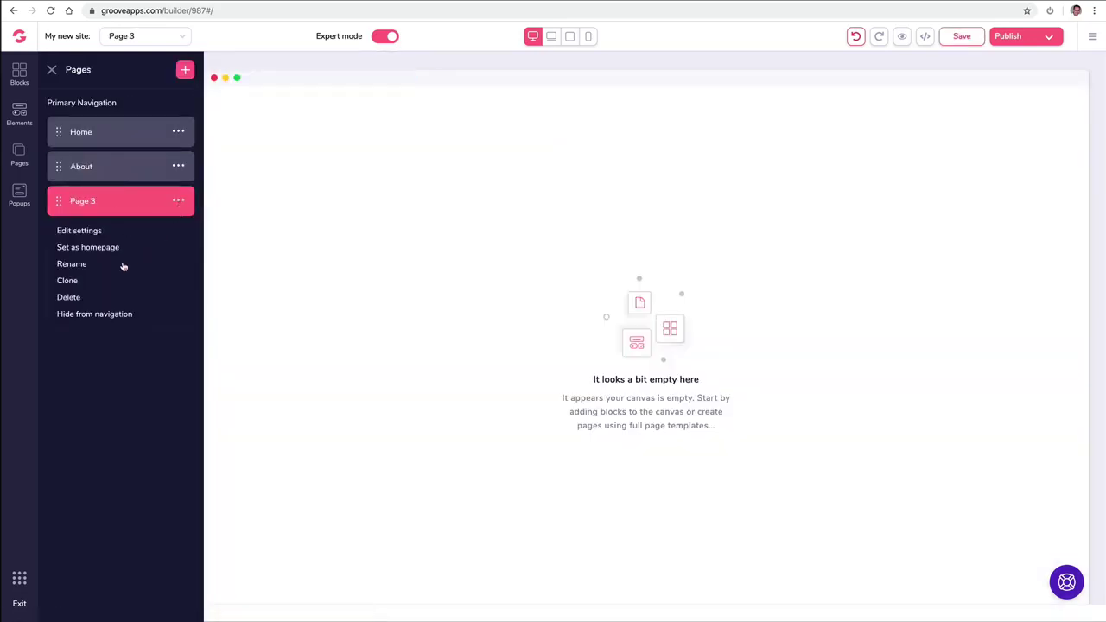
{"action": "left_click", "coordinate": [72, 263]}
{"action": "triple_click", "coordinate": [113, 202]}
{"action": "type", "text": "Contact"}
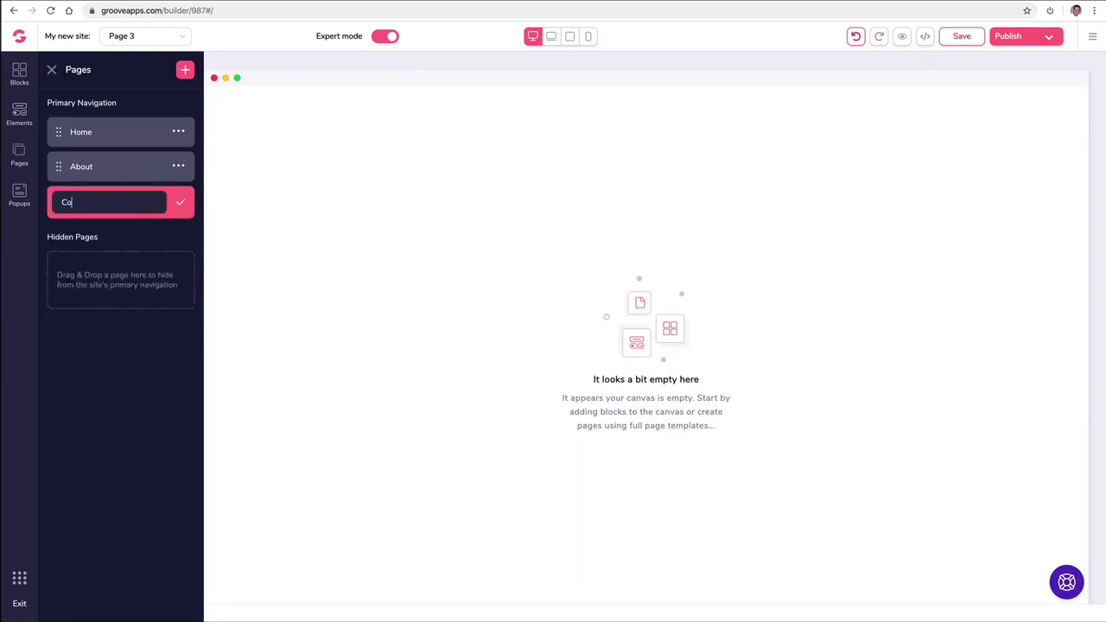
{"action": "left_click", "coordinate": [182, 204]}
Step: Add another blank page named 'Media'
{"action": "left_click", "coordinate": [185, 70]}
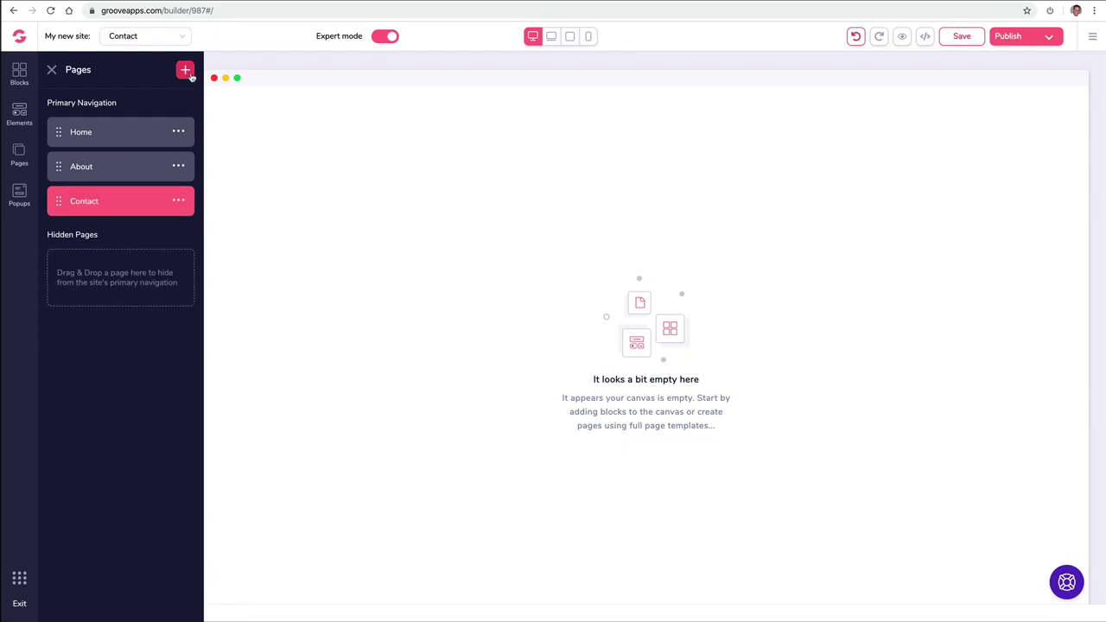
{"action": "left_click", "coordinate": [146, 168]}
{"action": "left_click", "coordinate": [179, 236]}
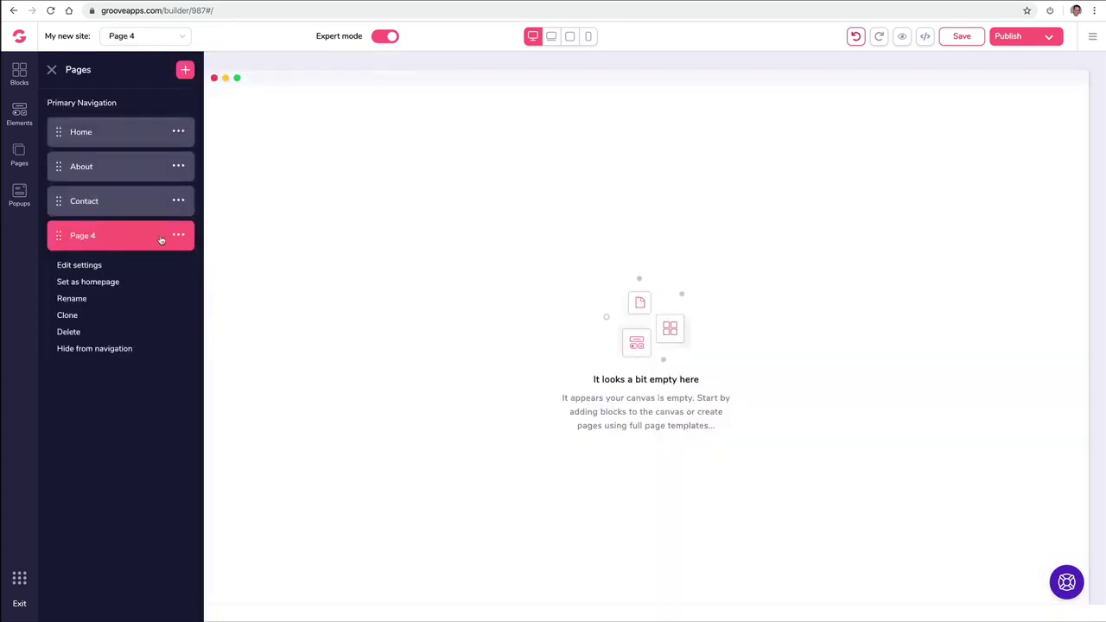
{"action": "left_click", "coordinate": [74, 297]}
{"action": "triple_click", "coordinate": [126, 234]}
{"action": "type", "text": "Medi"}
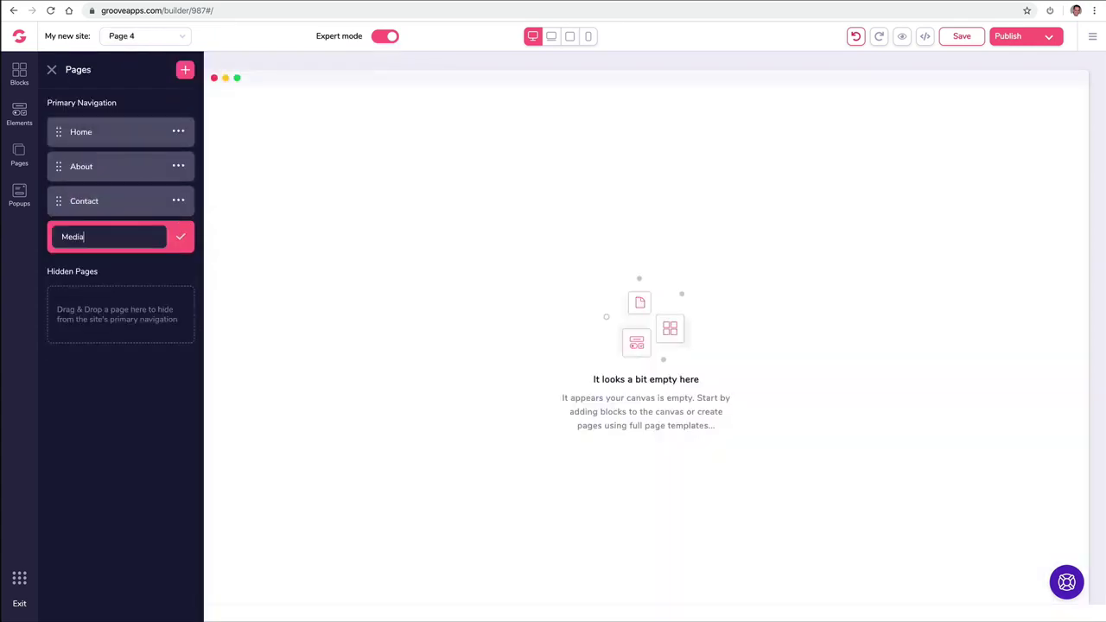
{"action": "type", "text": "a"}
{"action": "left_click", "coordinate": [181, 237]}
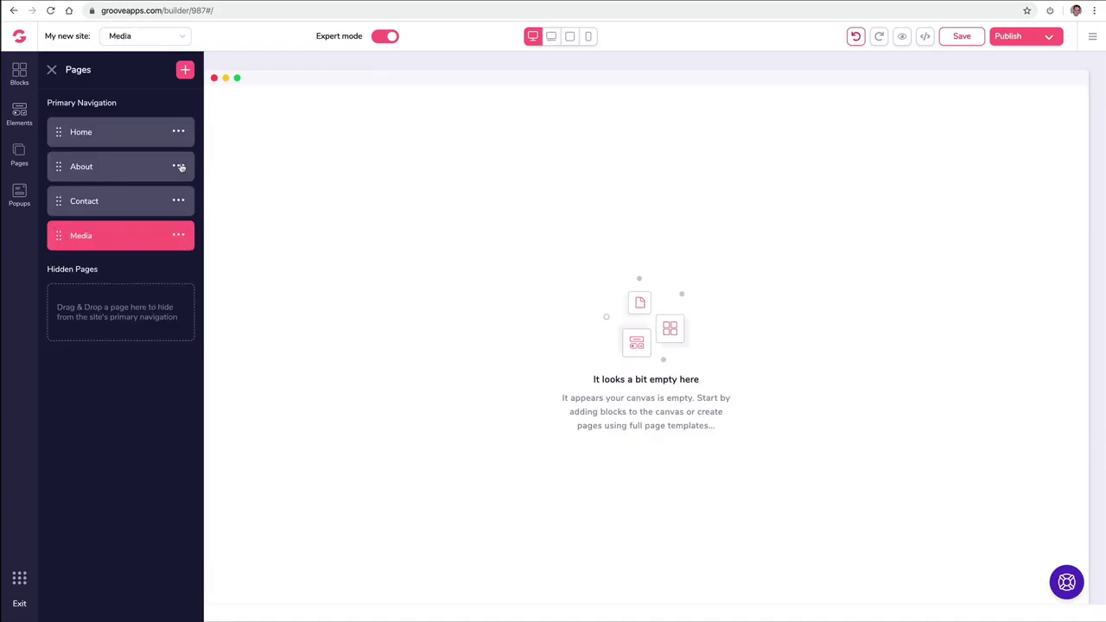
Step: Add another blank page named 'Support'
{"action": "left_click", "coordinate": [185, 70]}
{"action": "left_click", "coordinate": [135, 181]}
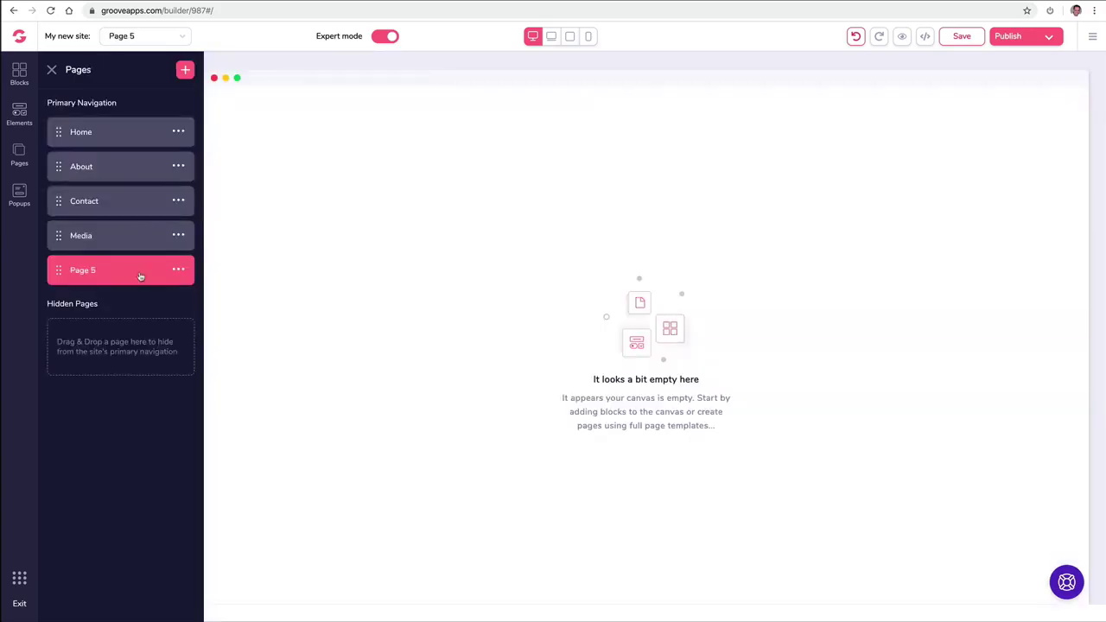
{"action": "left_click", "coordinate": [178, 273]}
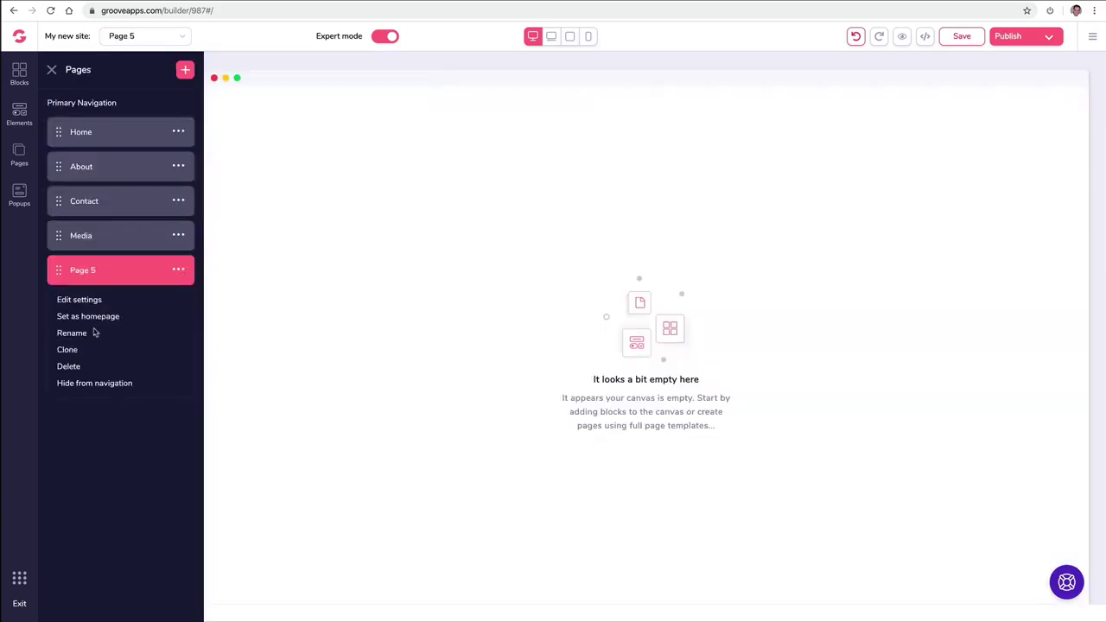
{"action": "left_click", "coordinate": [128, 332]}
{"action": "triple_click", "coordinate": [132, 275]}
{"action": "type", "text": "Support"}
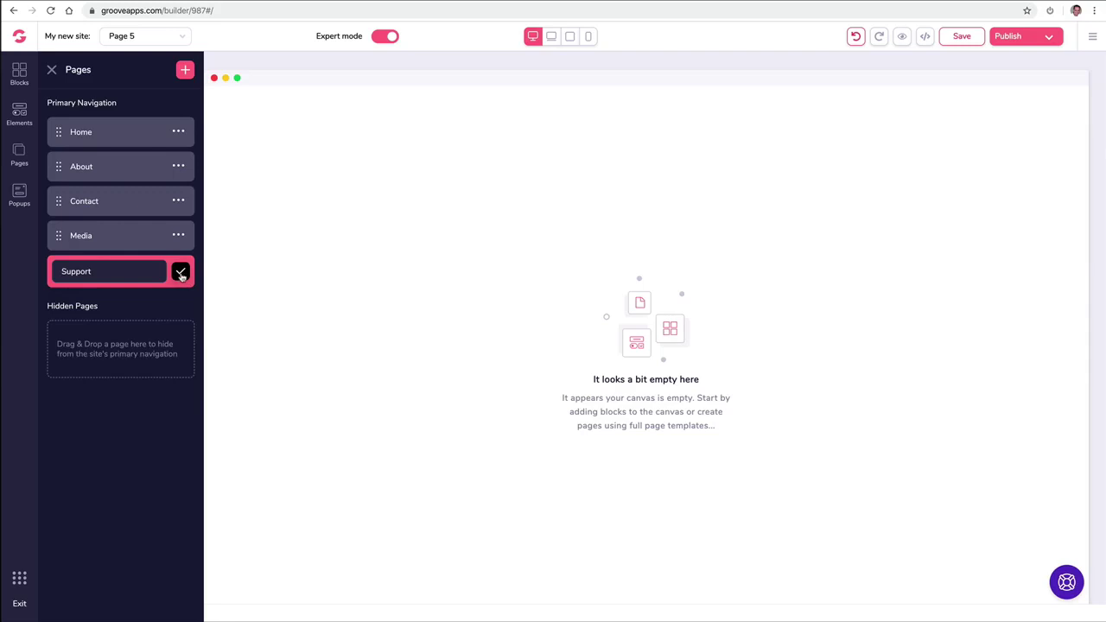
{"action": "left_click", "coordinate": [181, 273]}
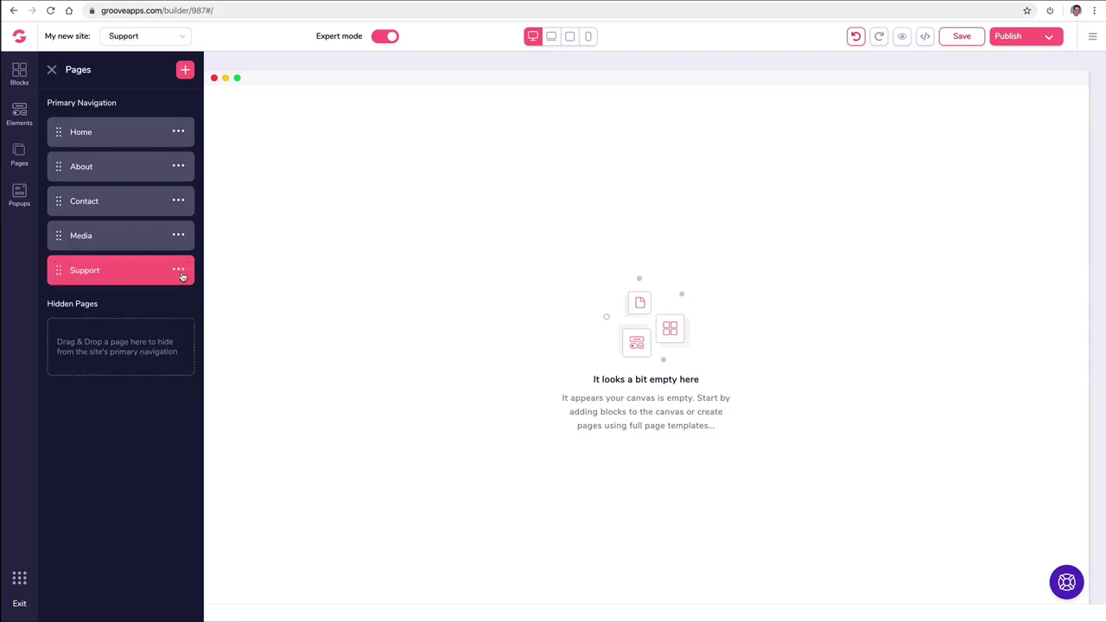
Step: Add another blank page named 'Free Ebook'
{"action": "left_click", "coordinate": [185, 71]}
{"action": "left_click", "coordinate": [111, 231]}
{"action": "left_click", "coordinate": [179, 310]}
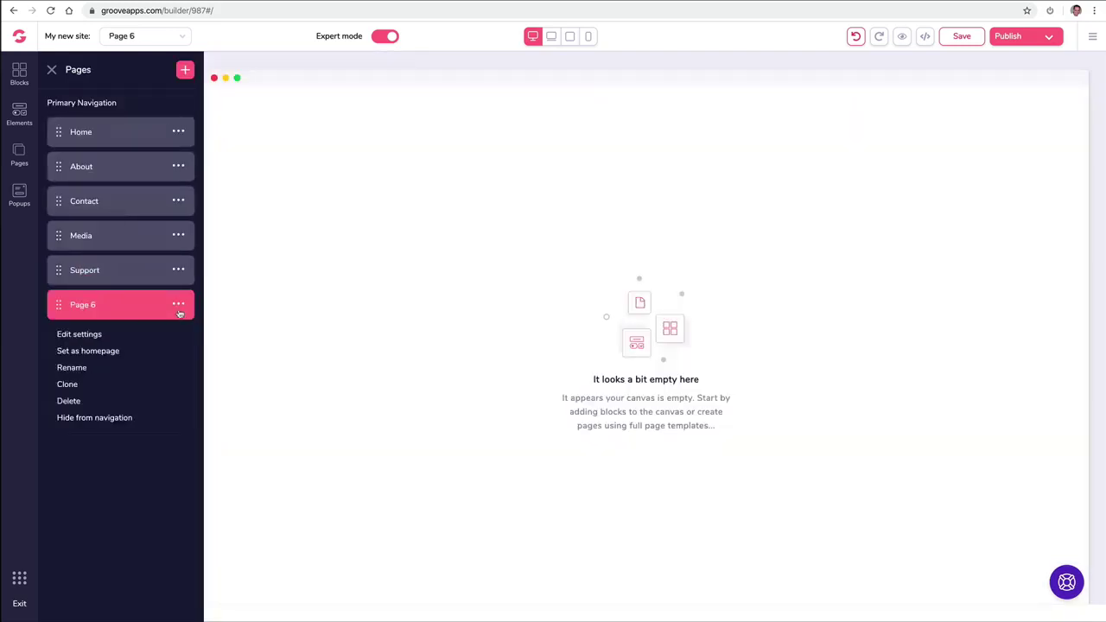
{"action": "left_click", "coordinate": [95, 366]}
{"action": "triple_click", "coordinate": [131, 308]}
{"action": "type", "text": "F"}
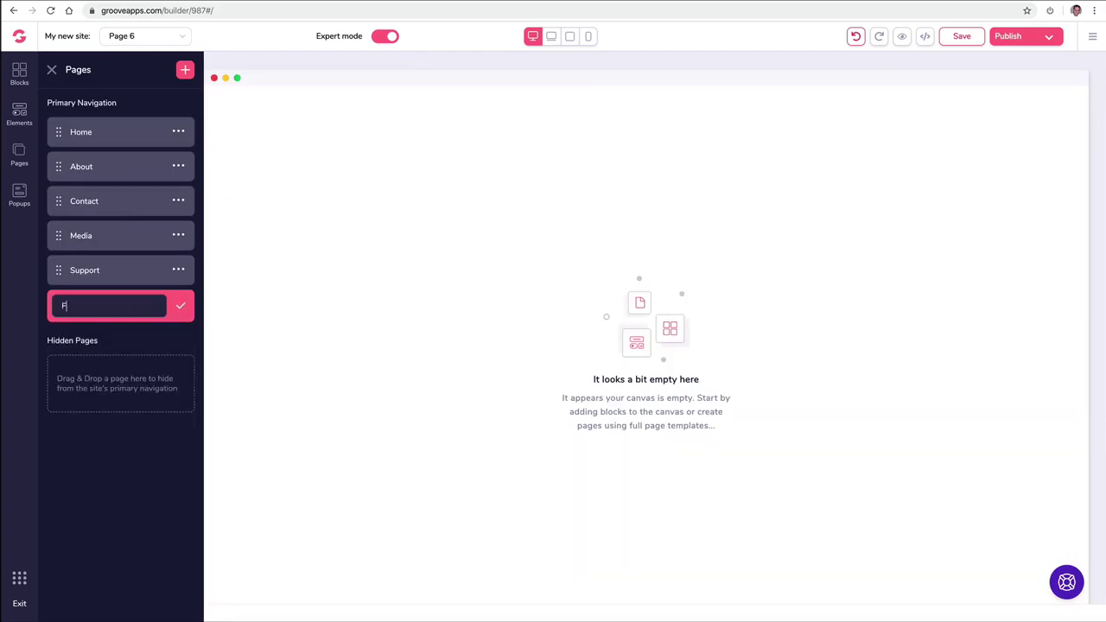
{"action": "type", "text": "ree Ebook"}
{"action": "left_click", "coordinate": [181, 306]}
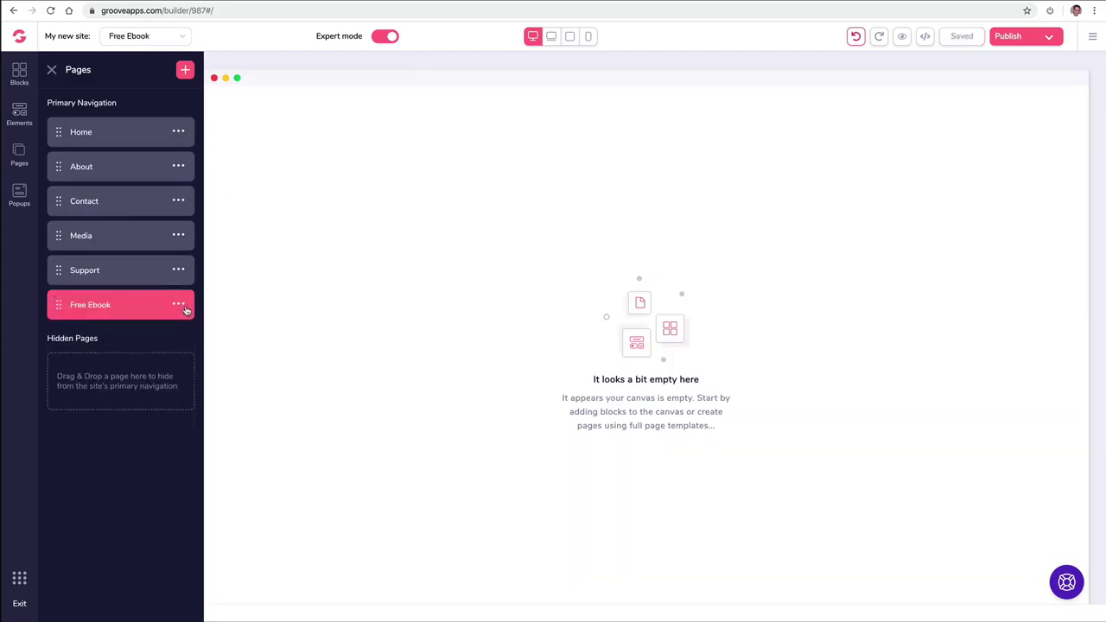
Step: Add a final blank page named 'ThankYou Download'
{"action": "left_click", "coordinate": [186, 70]}
{"action": "left_click", "coordinate": [116, 167]}
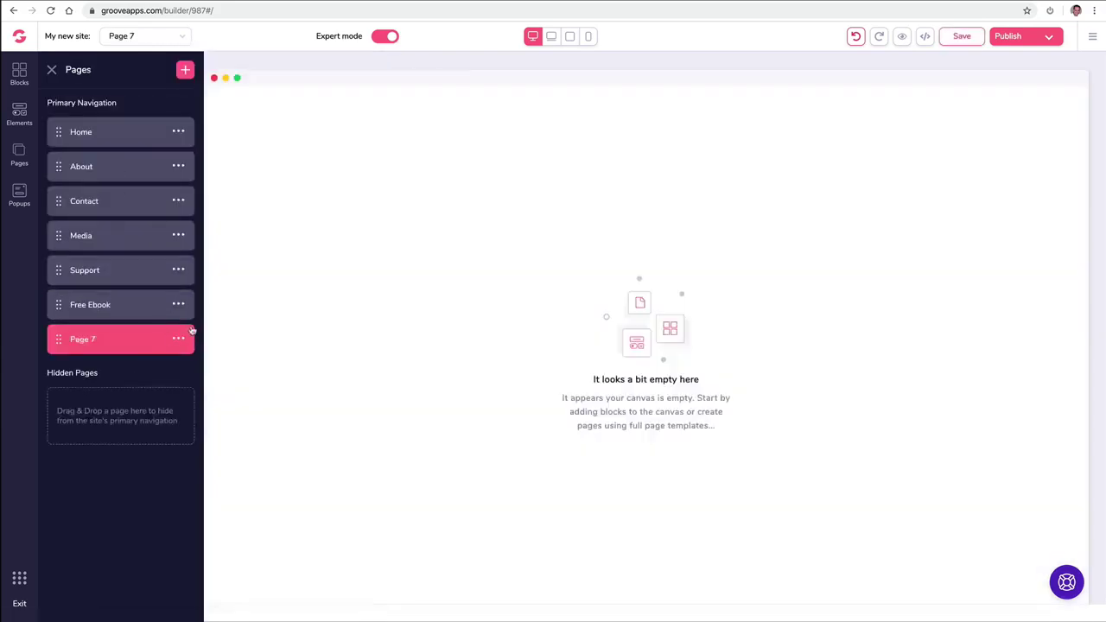
{"action": "left_click", "coordinate": [183, 340]}
{"action": "left_click", "coordinate": [96, 400]}
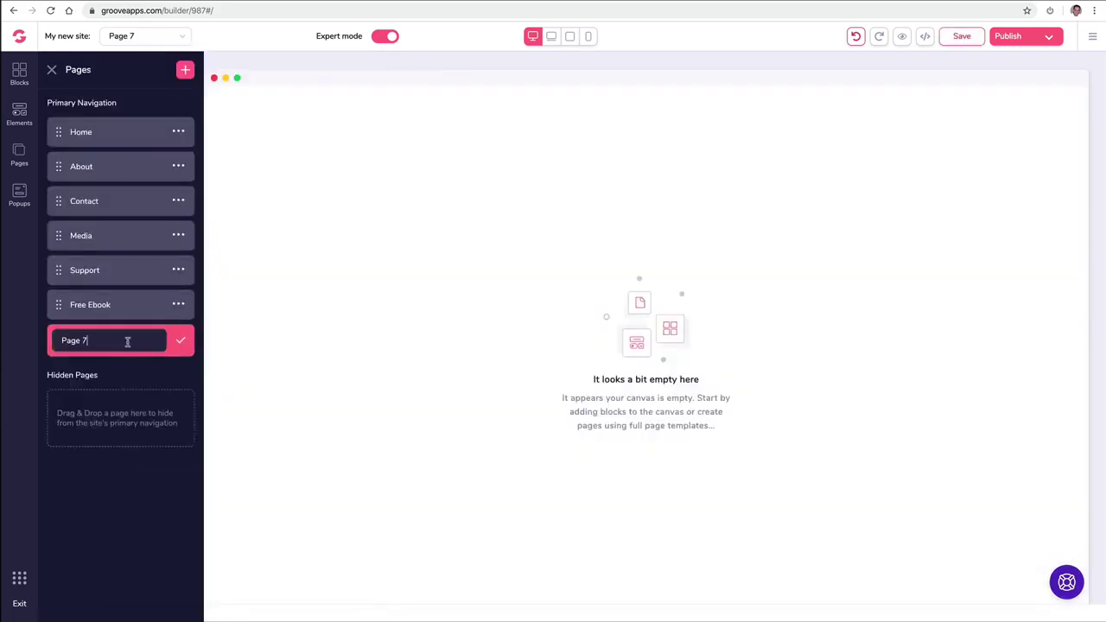
{"action": "type", "text": "ThankYou Download"}
{"action": "left_click", "coordinate": [181, 341]}
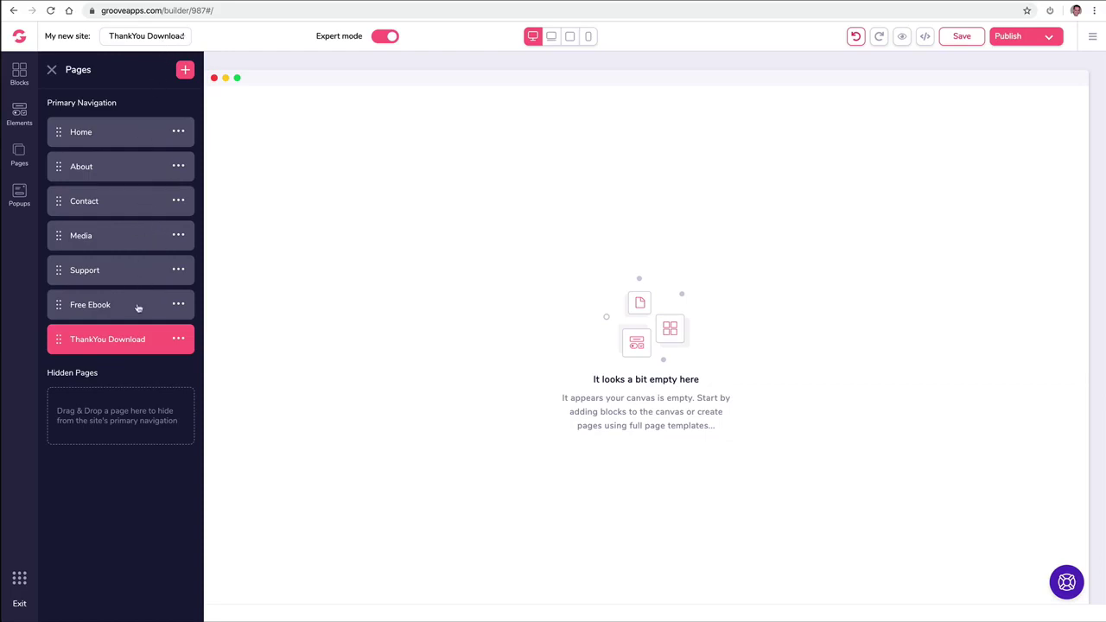
Step: Move Free Ebook and ThankYou Download into Hidden Pages, then open ThankYou Download for editing
{"action": "left_click", "coordinate": [143, 35]}
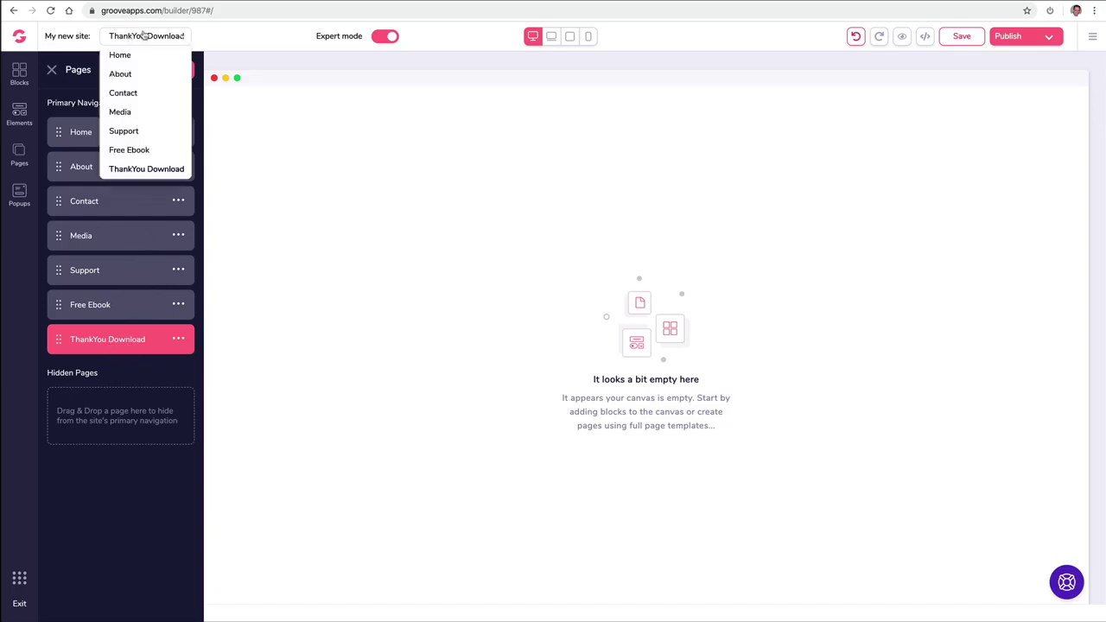
{"action": "left_click", "coordinate": [124, 75]}
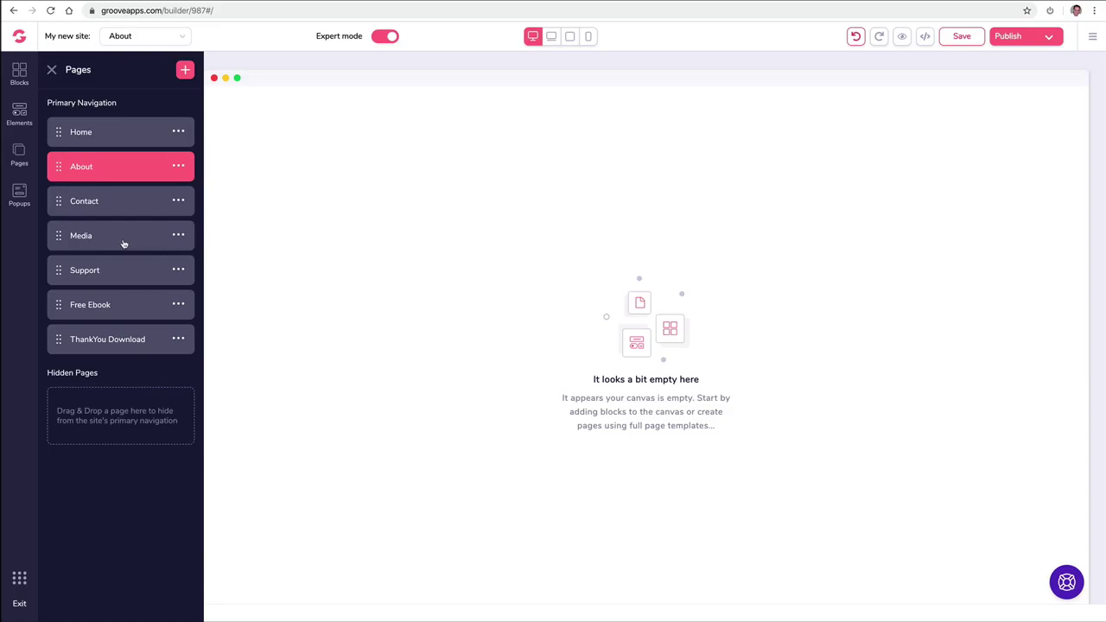
{"action": "left_click", "coordinate": [60, 305]}
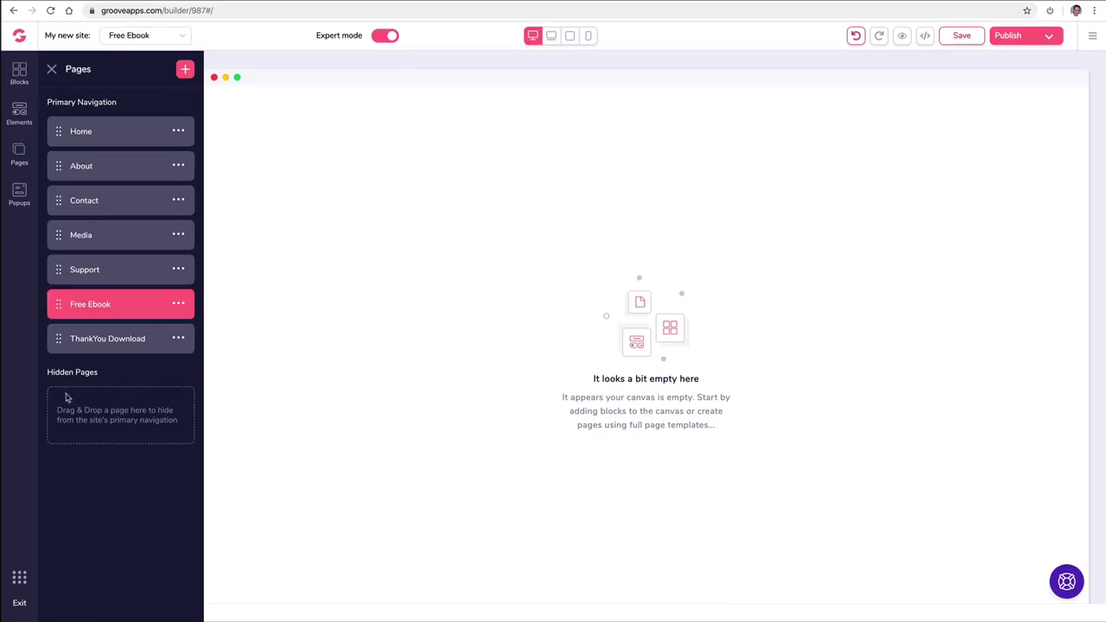
{"action": "left_click_drag", "start_coordinate": [60, 306], "coordinate": [67, 372]}
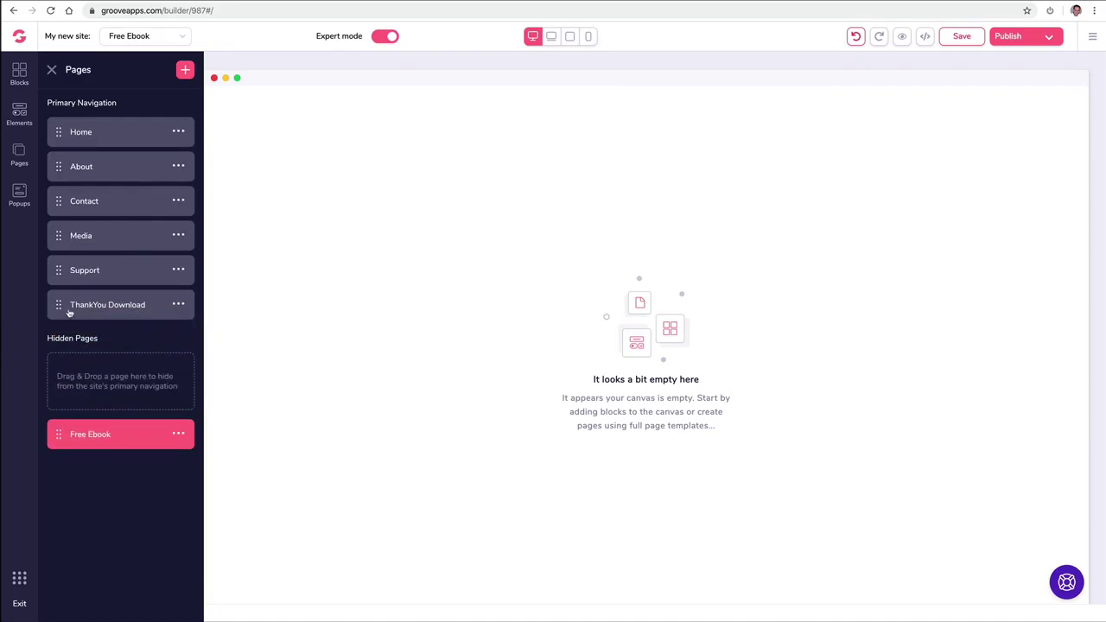
{"action": "left_click_drag", "start_coordinate": [60, 305], "coordinate": [74, 434]}
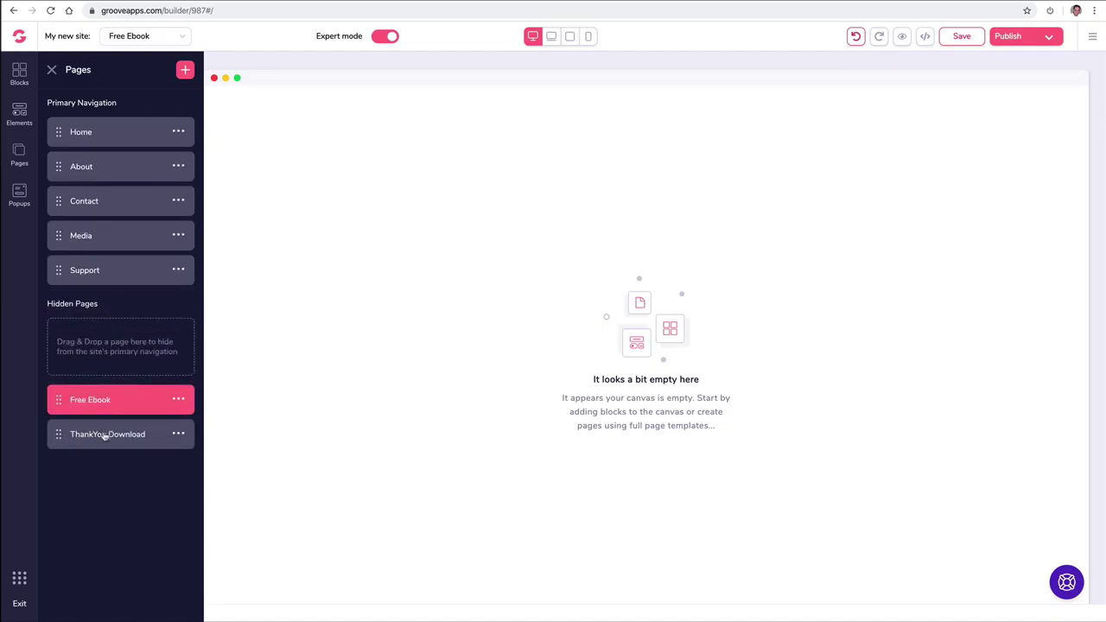
{"action": "left_click", "coordinate": [103, 434]}
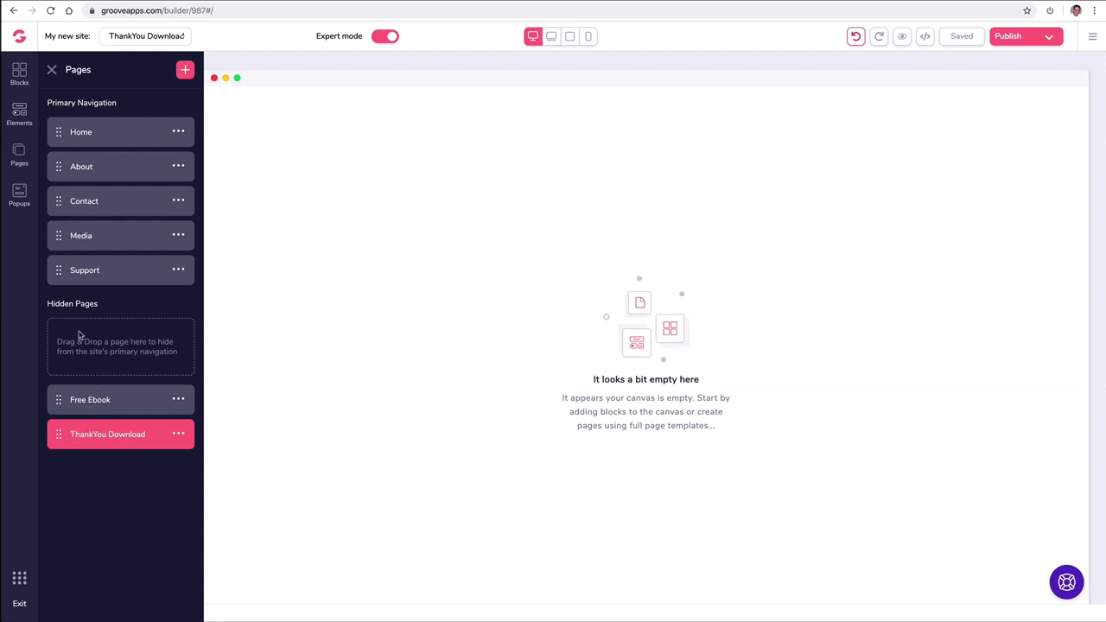
Step: Place a wireframe navigation bar at the top of the ThankYou Download page
{"action": "left_click", "coordinate": [21, 75]}
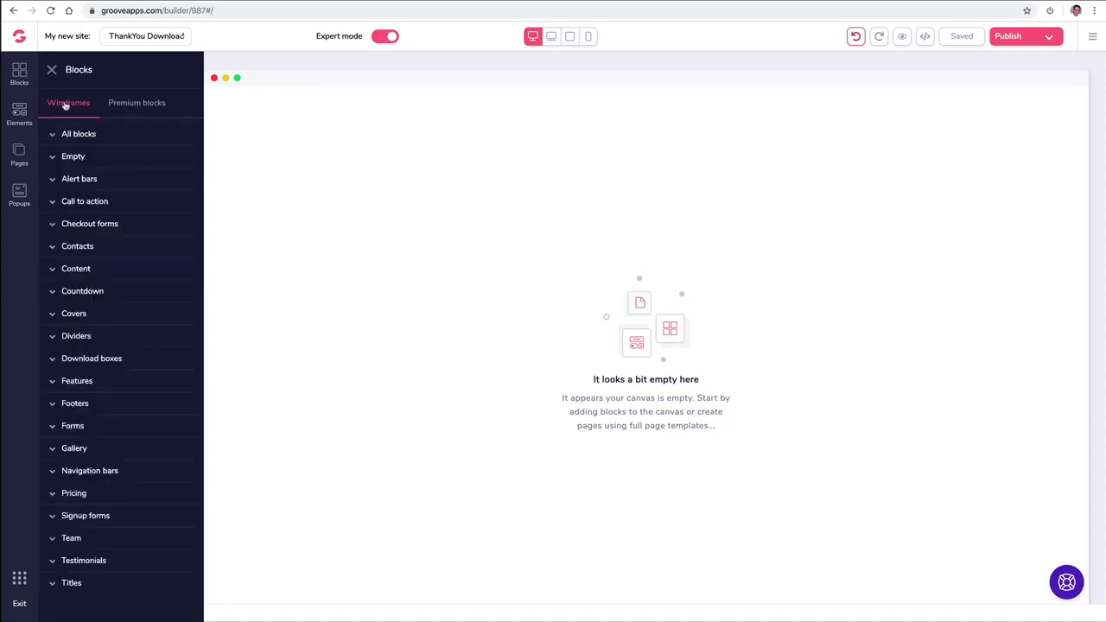
{"action": "left_click", "coordinate": [130, 105]}
{"action": "left_click", "coordinate": [95, 315]}
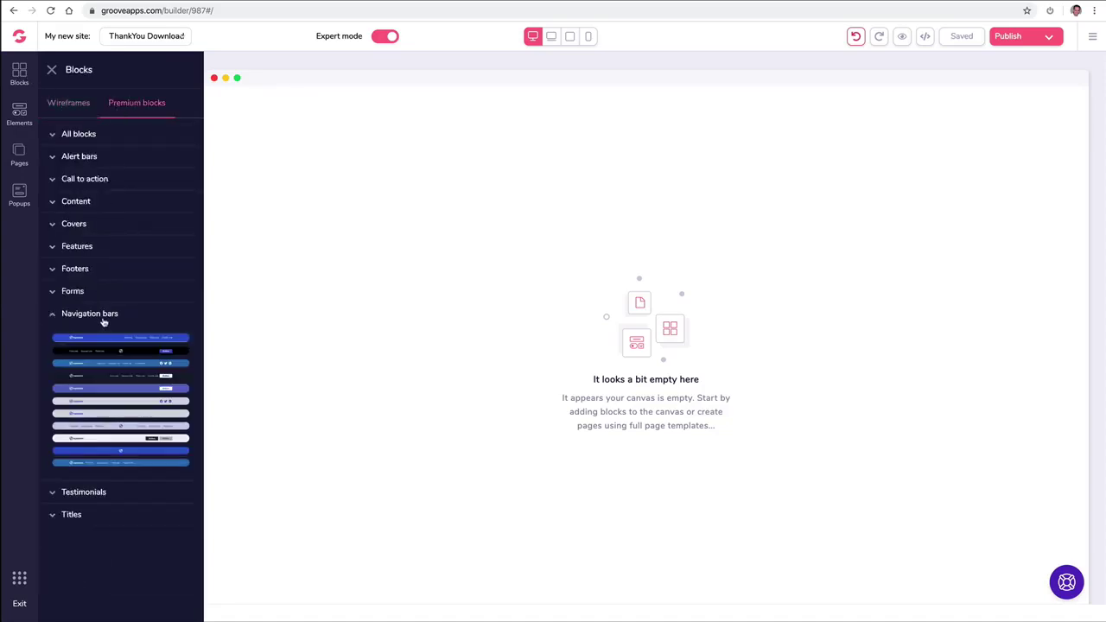
{"action": "left_click", "coordinate": [77, 104]}
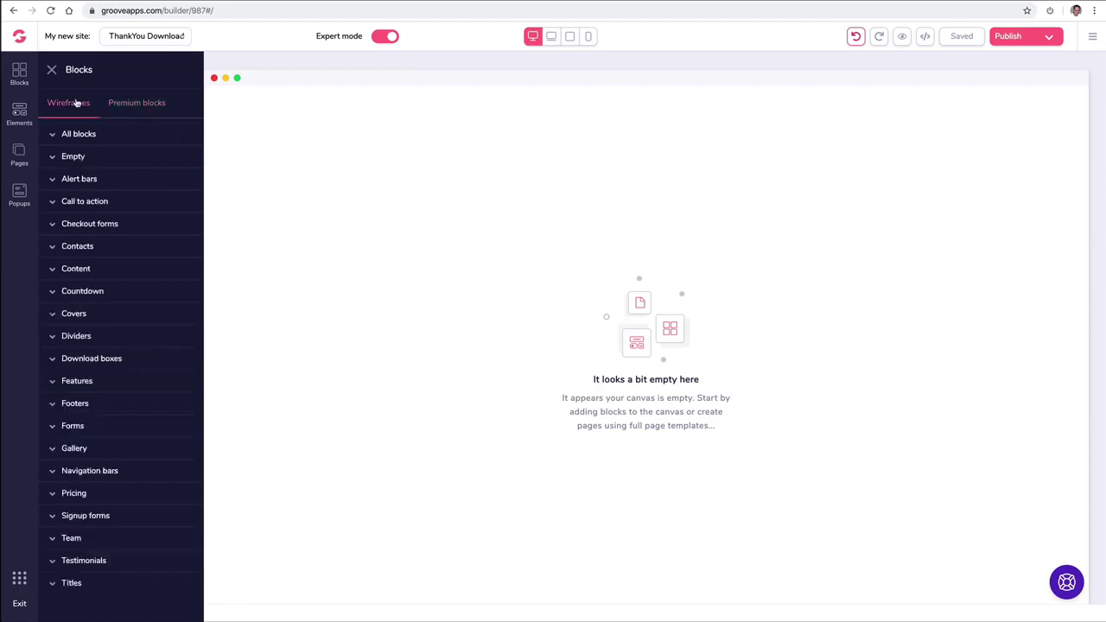
{"action": "left_click", "coordinate": [93, 472]}
{"action": "scroll", "coordinate": [132, 439], "scroll_direction": "down", "scroll_amount": 3}
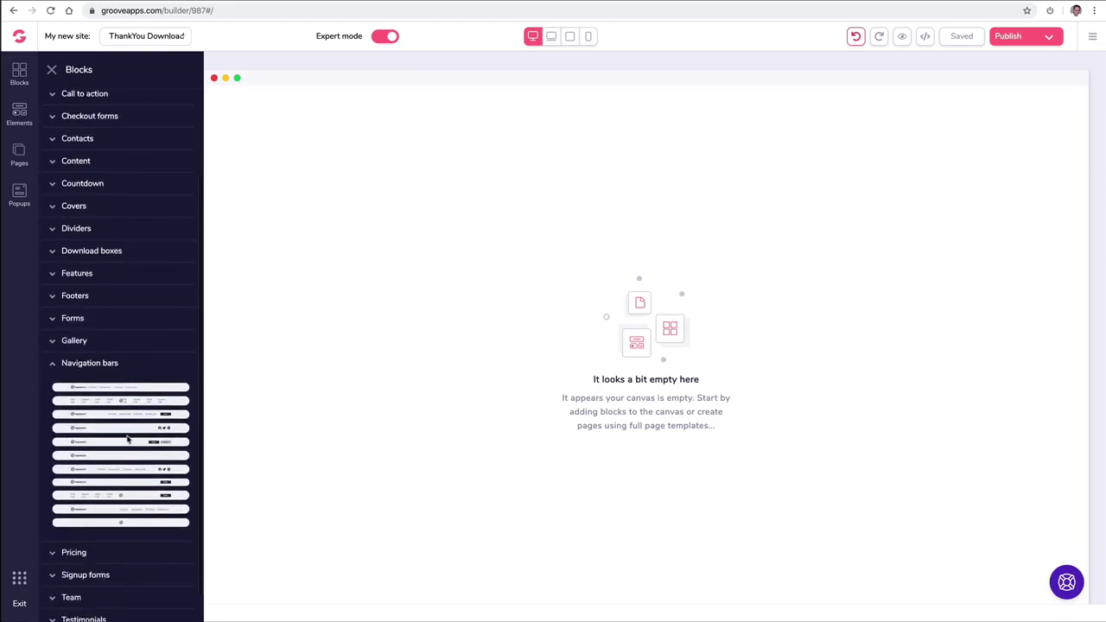
{"action": "left_click_drag", "start_coordinate": [124, 471], "coordinate": [542, 125]}
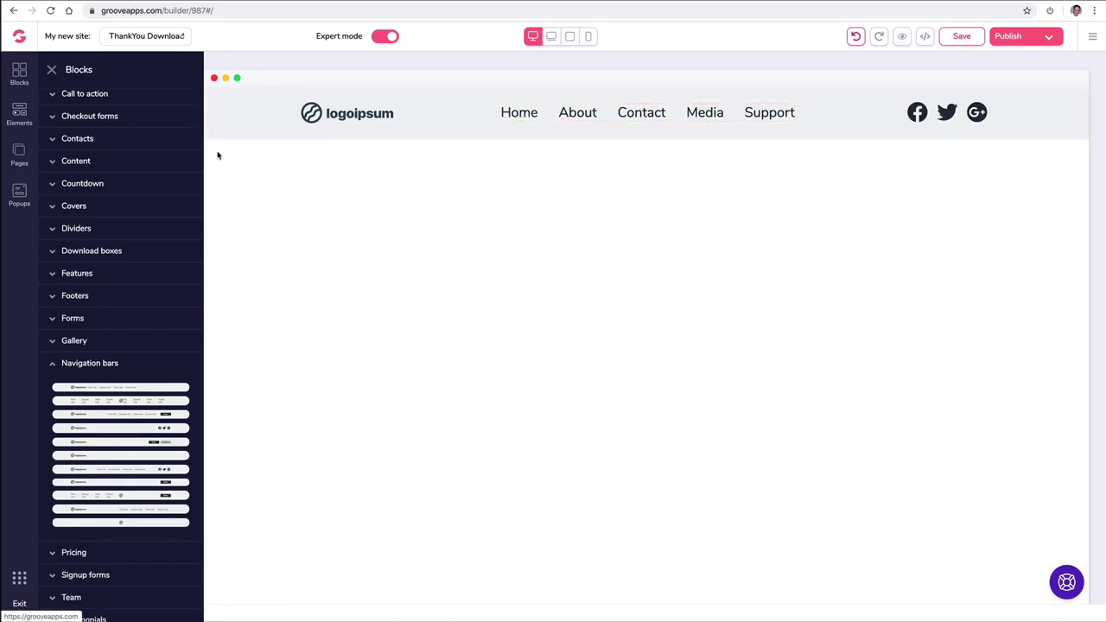
{"action": "left_click", "coordinate": [19, 154]}
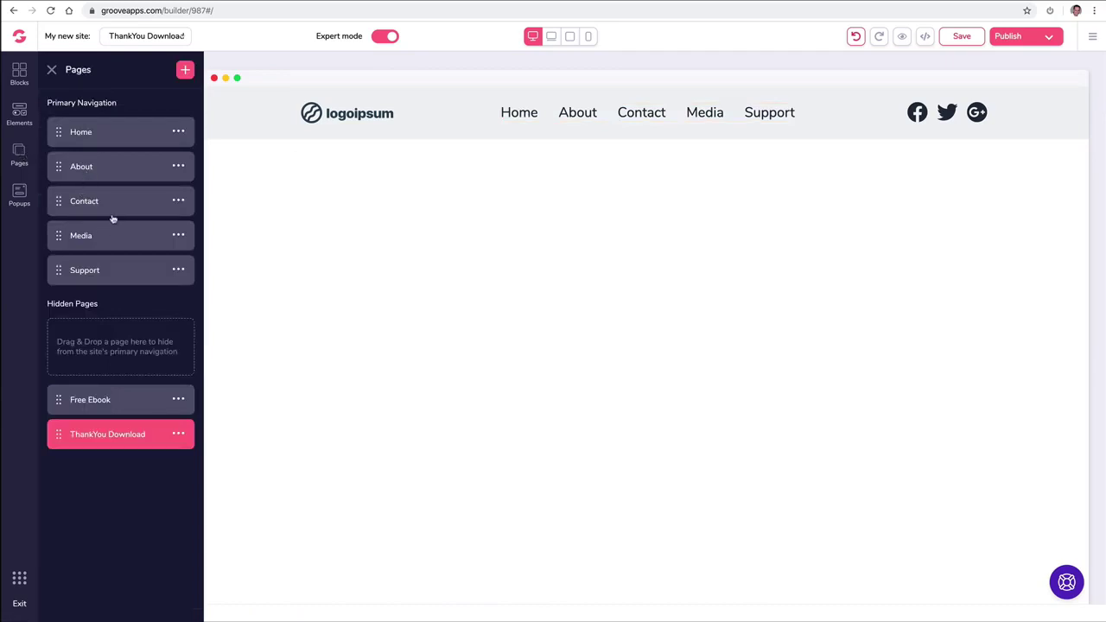
Step: Indent Media under Contact in the Pages list so the navbar gets a Contact dropdown
{"action": "left_click_drag", "start_coordinate": [62, 271], "coordinate": [61, 228]}
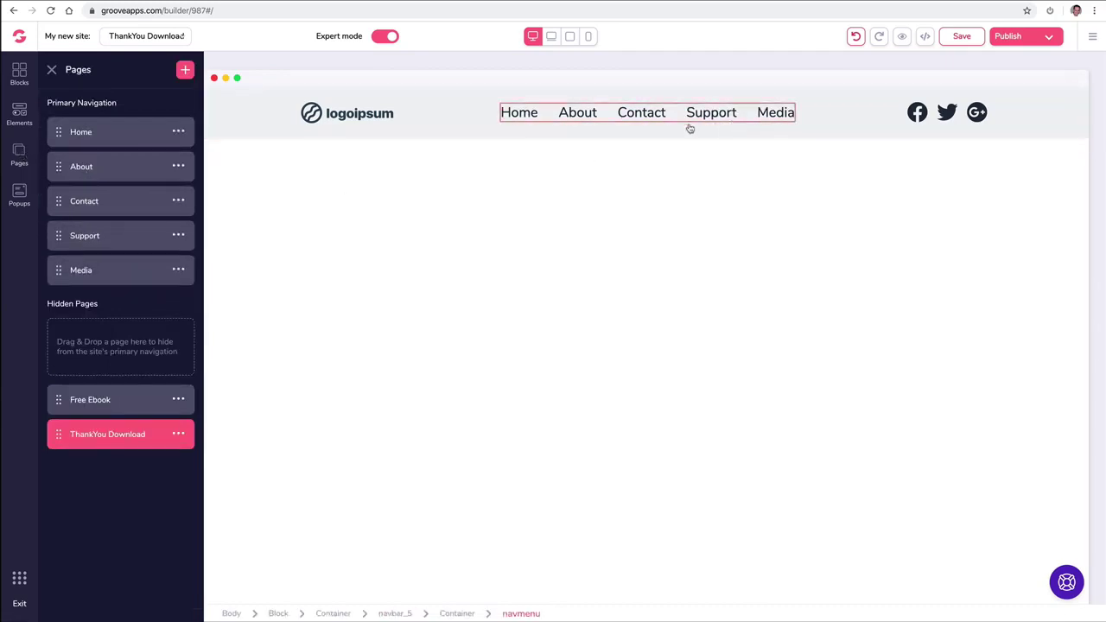
{"action": "left_click_drag", "start_coordinate": [59, 267], "coordinate": [60, 229]}
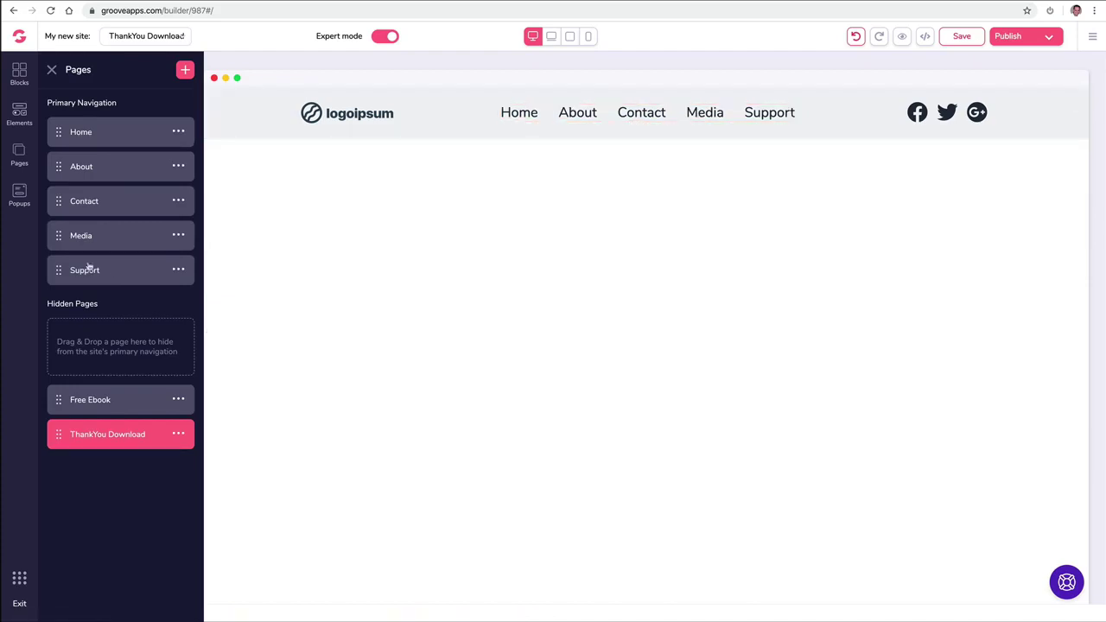
{"action": "left_click_drag", "start_coordinate": [60, 235], "coordinate": [94, 218]}
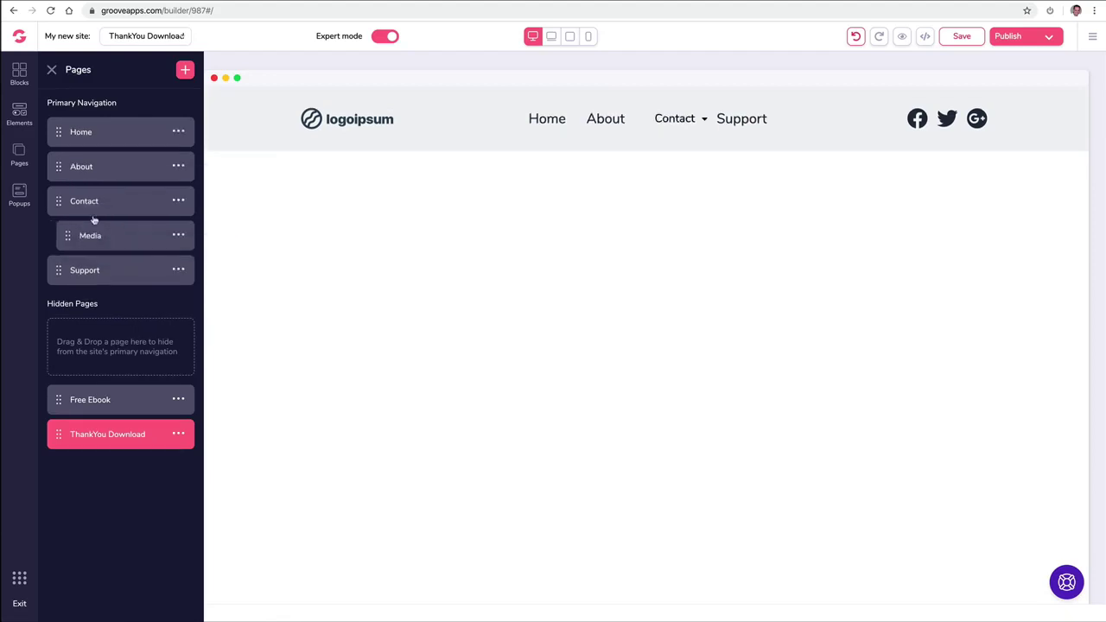
{"action": "left_click", "coordinate": [700, 120]}
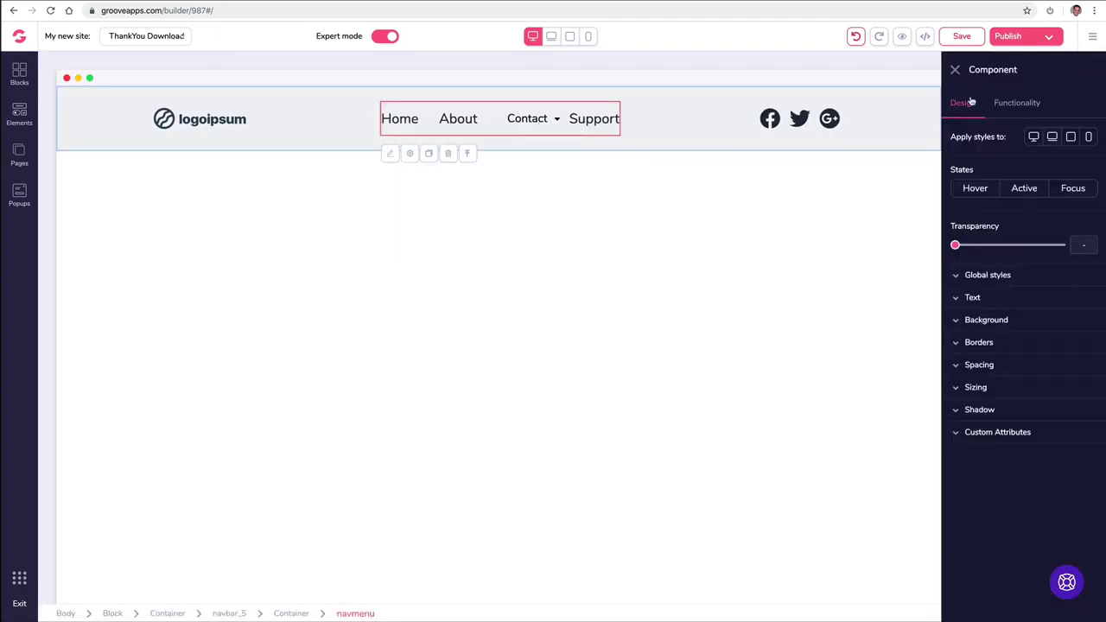
{"action": "left_click", "coordinate": [955, 69]}
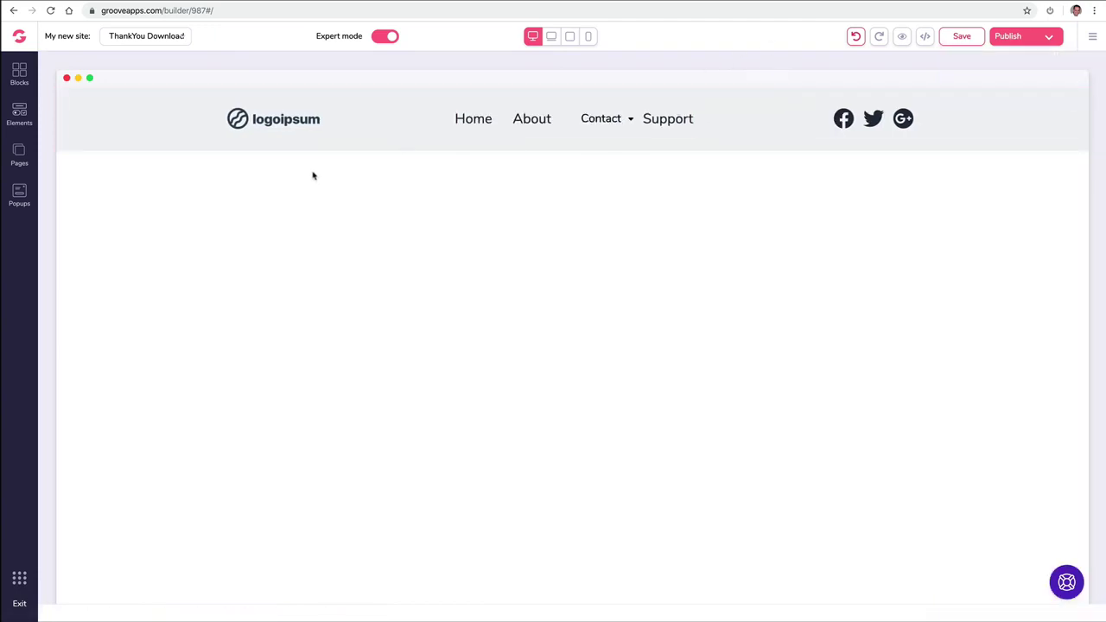
{"action": "left_click", "coordinate": [19, 155]}
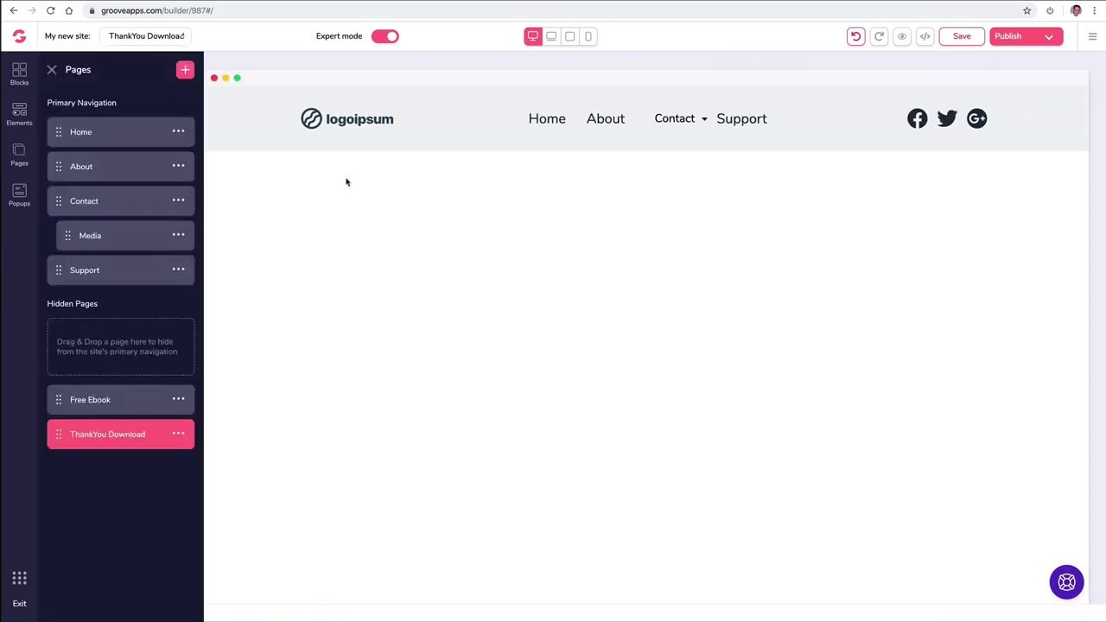
Step: Replace the navbar's logoipsum image with the GroovePages logo file uploaded from the computer
{"action": "left_click", "coordinate": [353, 122]}
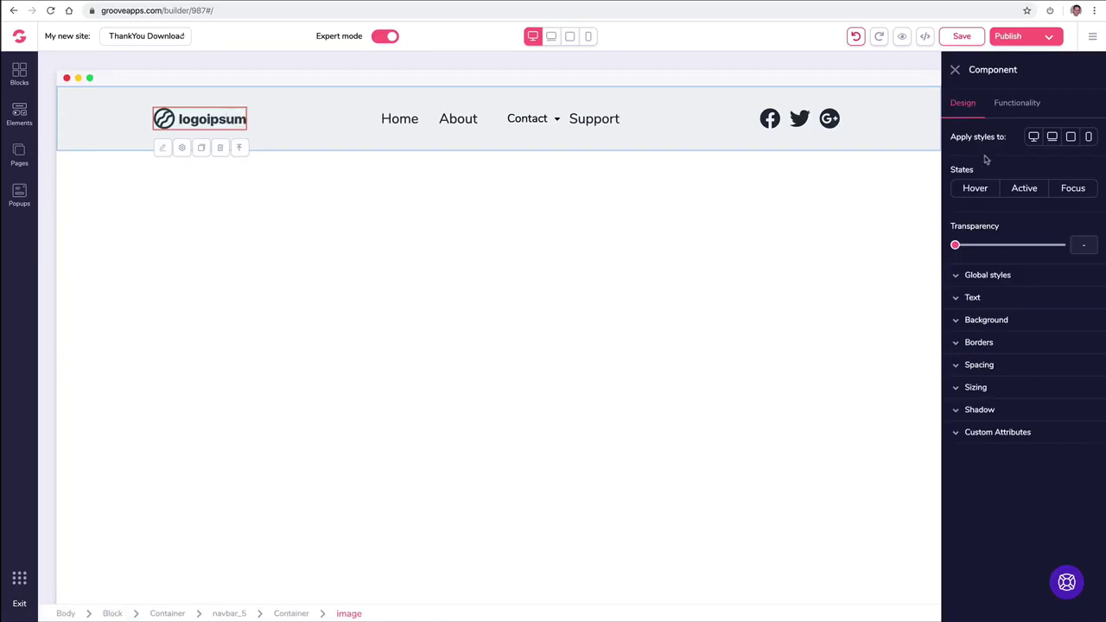
{"action": "left_click", "coordinate": [1020, 109]}
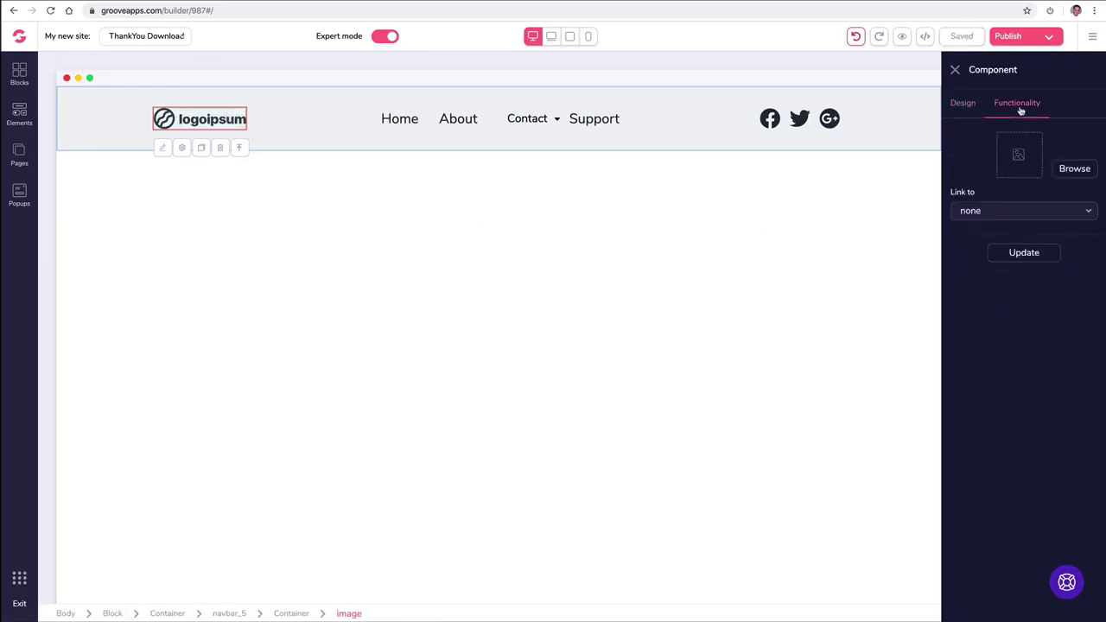
{"action": "left_click", "coordinate": [1074, 168]}
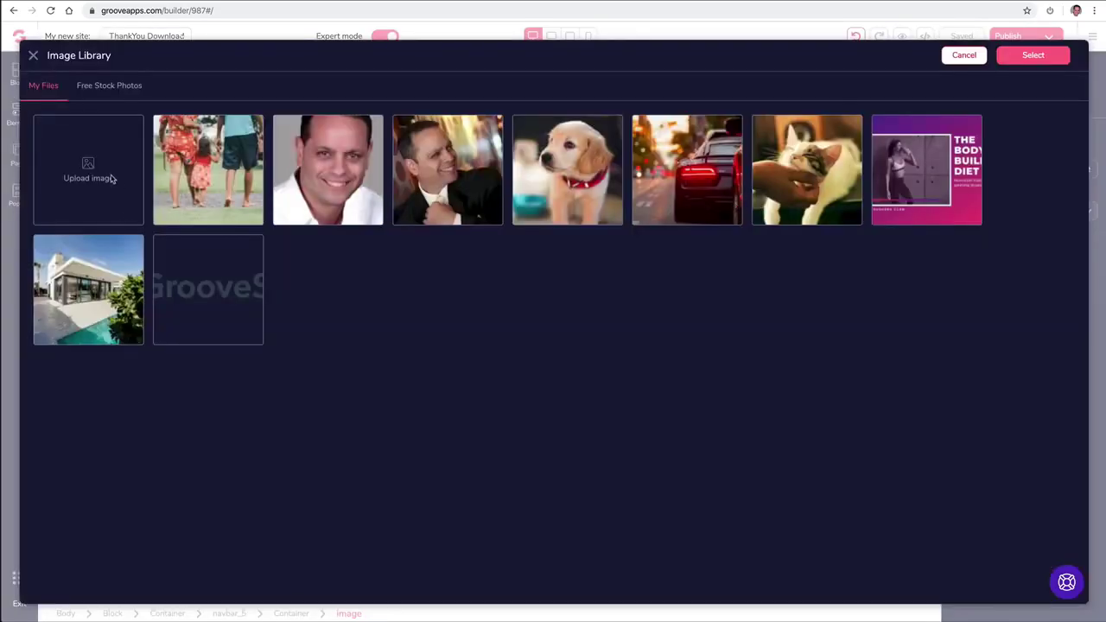
{"action": "left_click", "coordinate": [111, 178]}
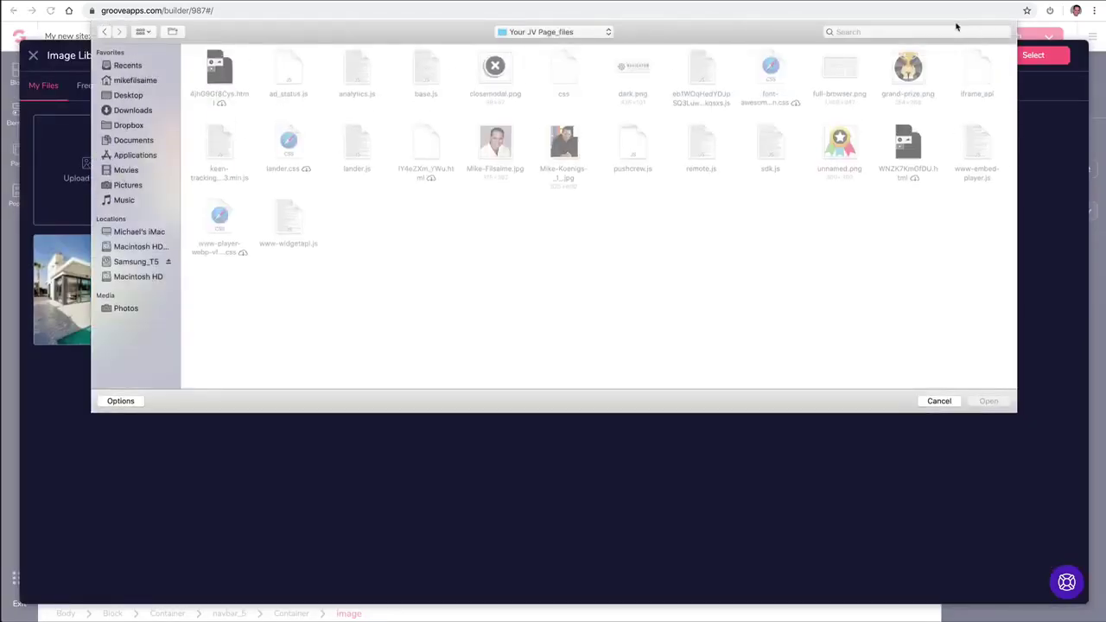
{"action": "left_click", "coordinate": [913, 31]}
{"action": "type", "text": "logo"}
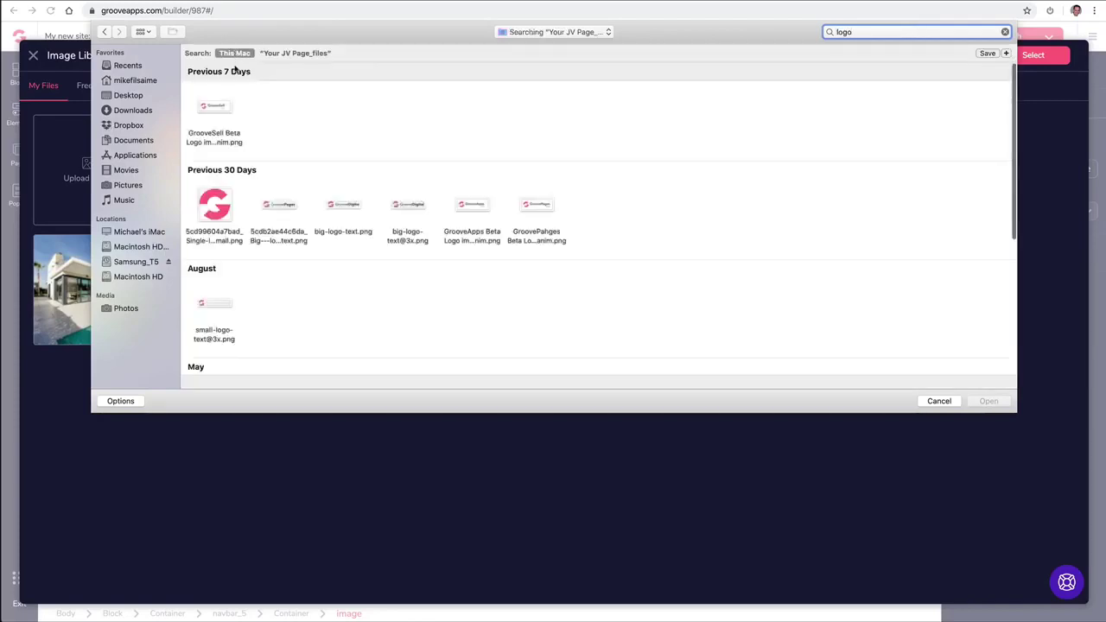
{"action": "left_click", "coordinate": [284, 207]}
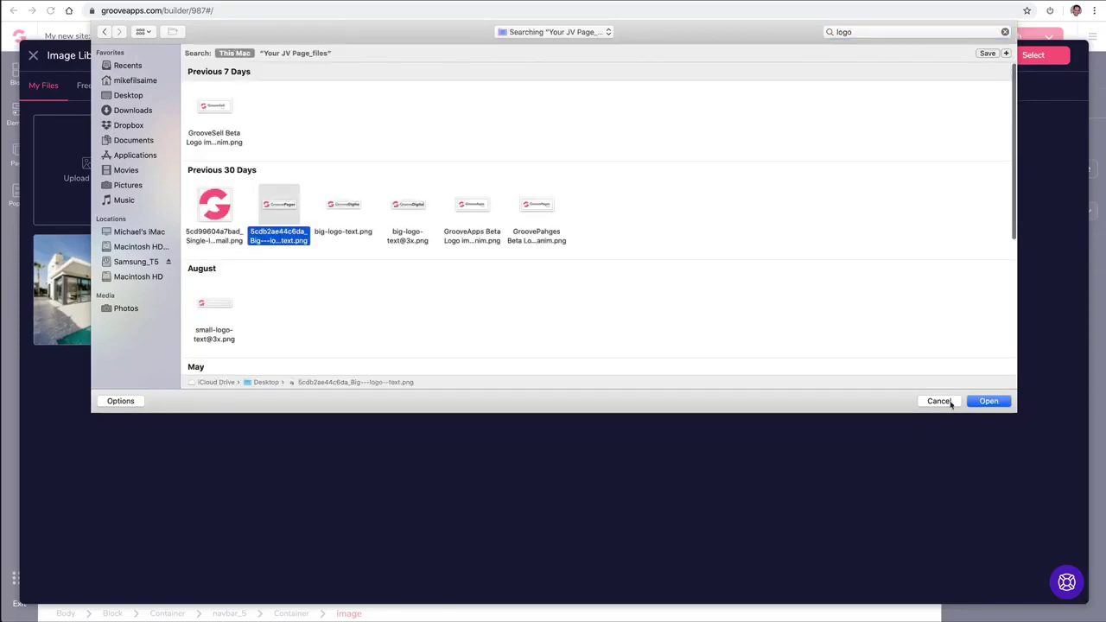
{"action": "left_click", "coordinate": [988, 402]}
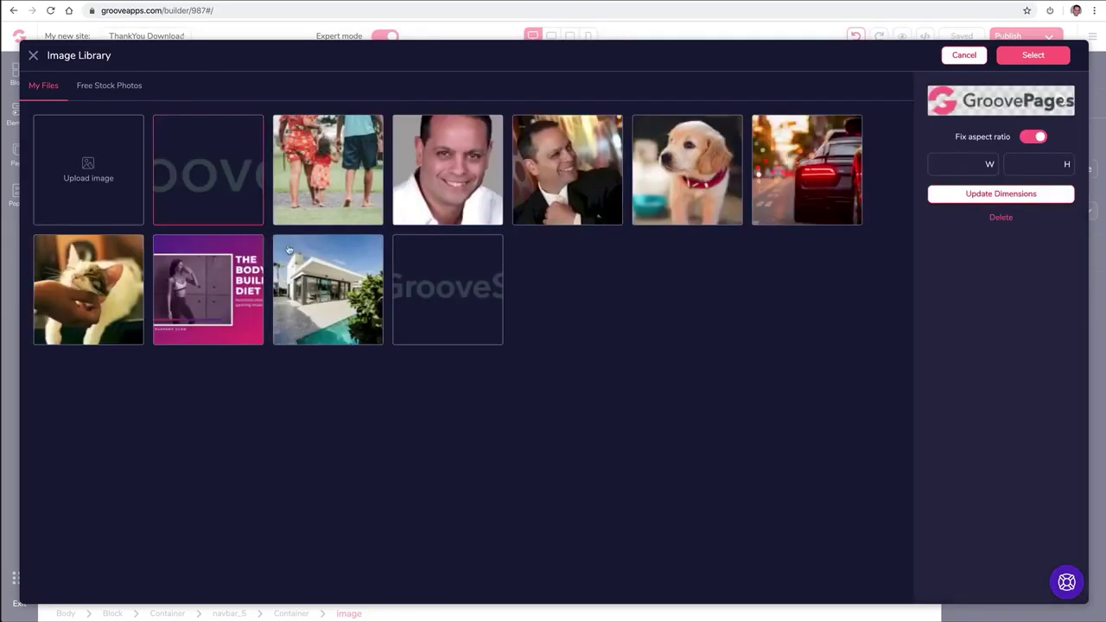
{"action": "left_click", "coordinate": [1043, 63]}
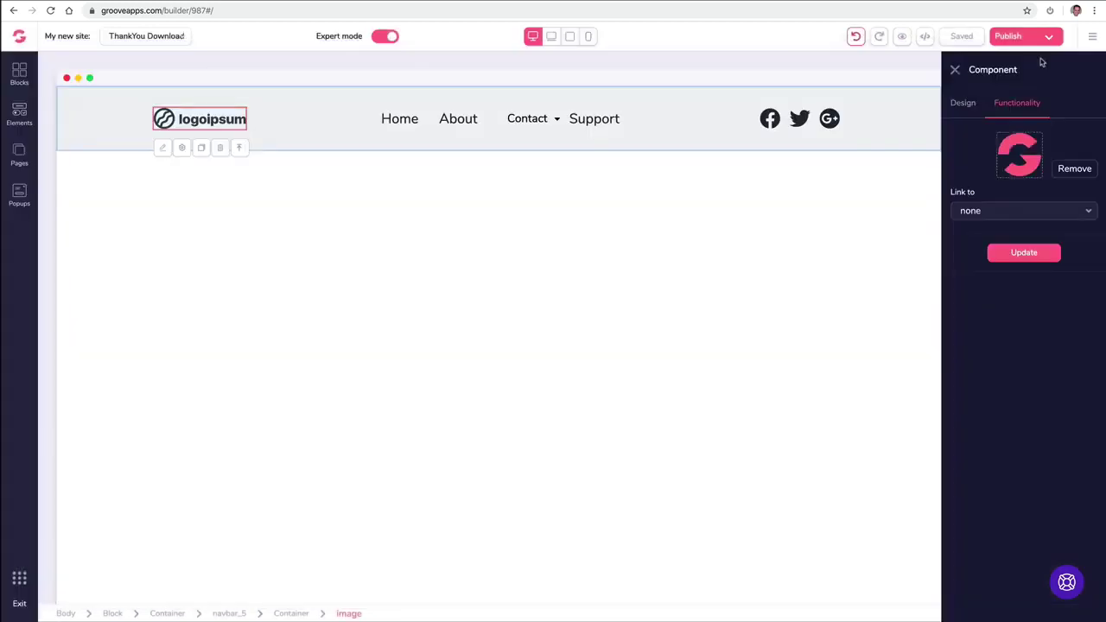
{"action": "left_click", "coordinate": [1016, 254]}
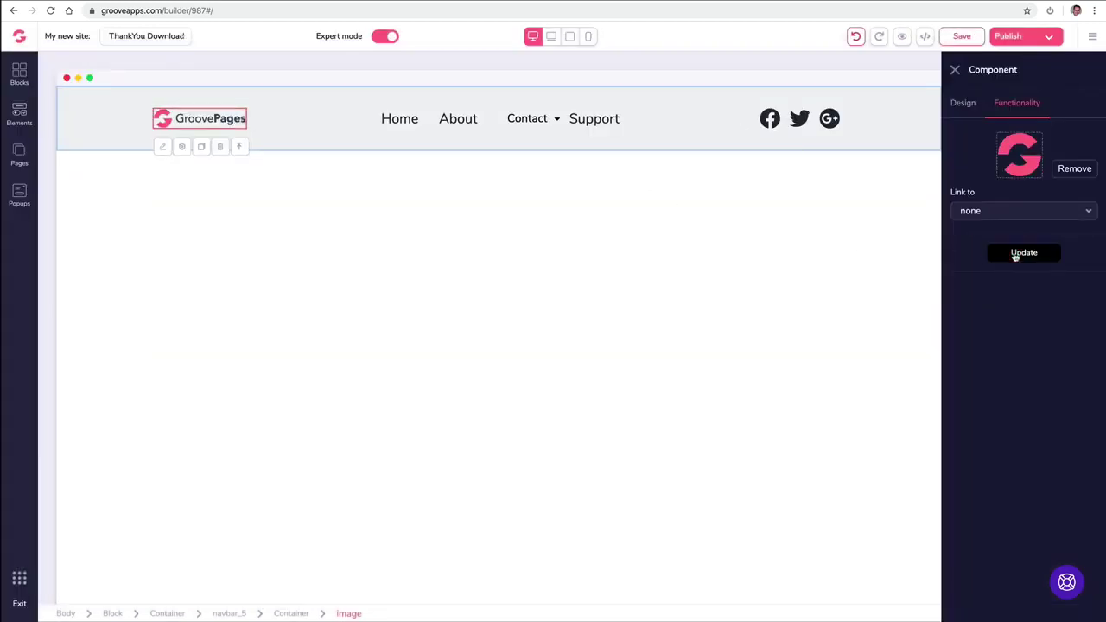
{"action": "left_click", "coordinate": [351, 208]}
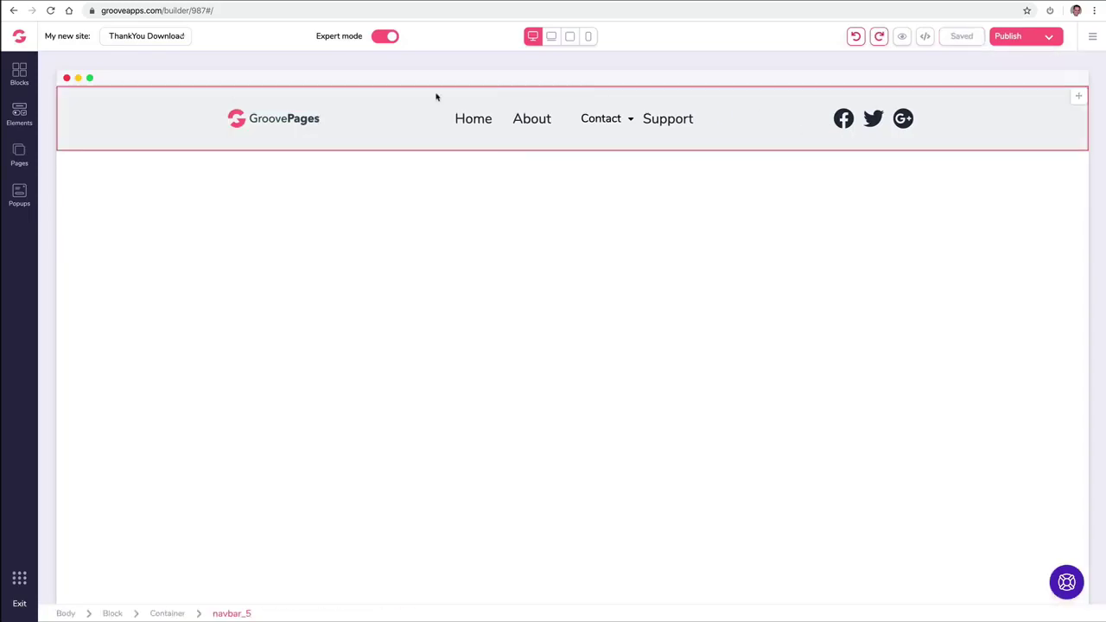
{"action": "left_click", "coordinate": [90, 108]}
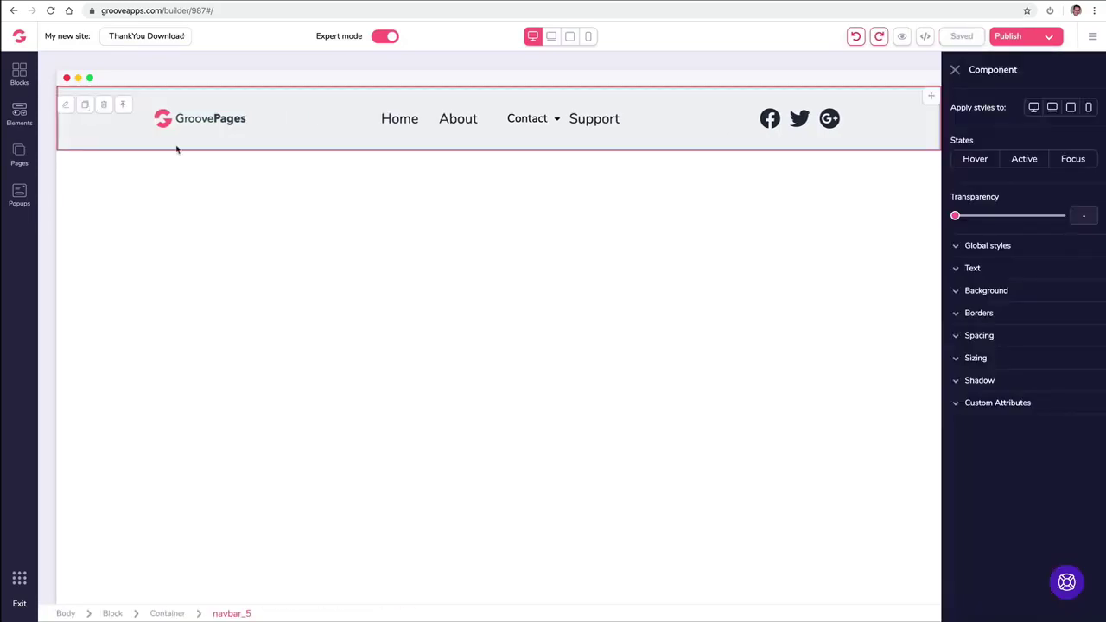
{"action": "left_click", "coordinate": [958, 294]}
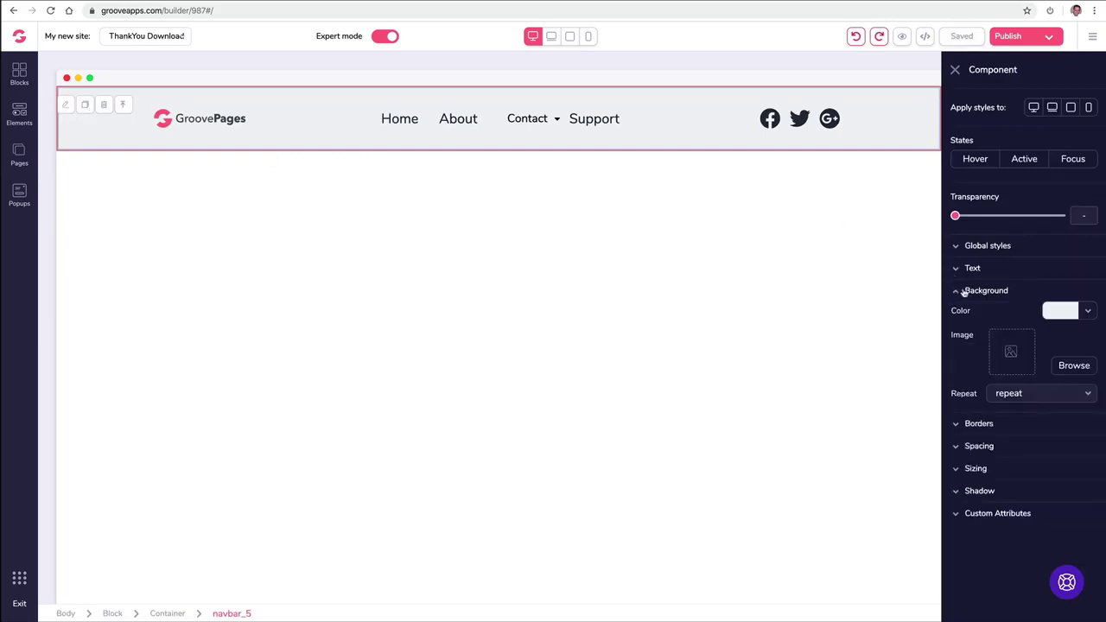
{"action": "left_click", "coordinate": [1089, 313]}
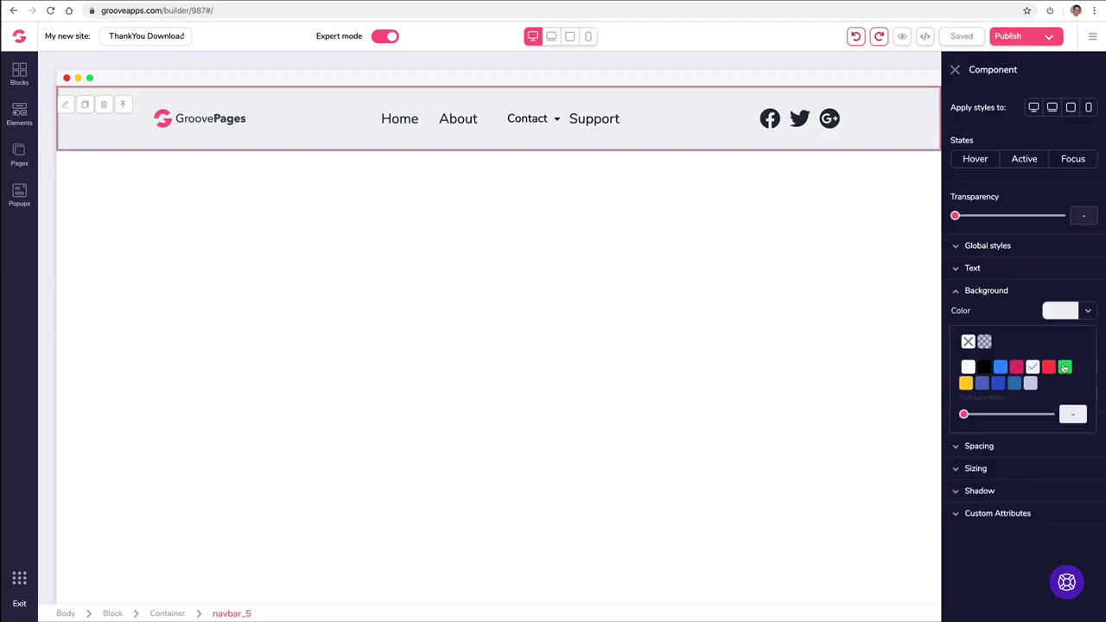
{"action": "mouse_move", "coordinate": [1050, 370]}
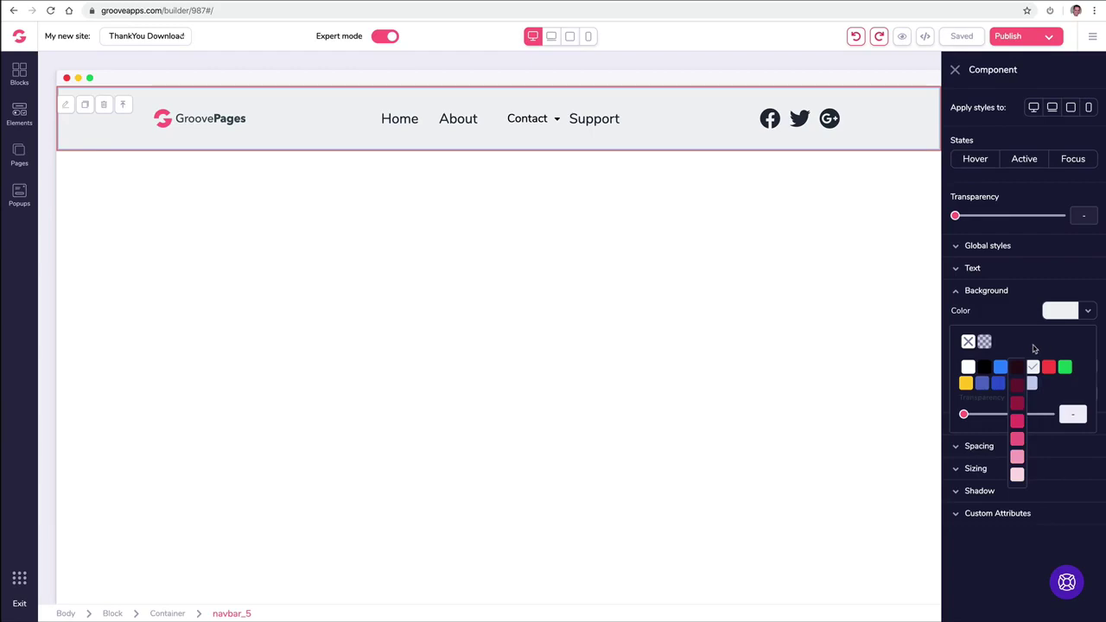
{"action": "left_click", "coordinate": [1016, 460]}
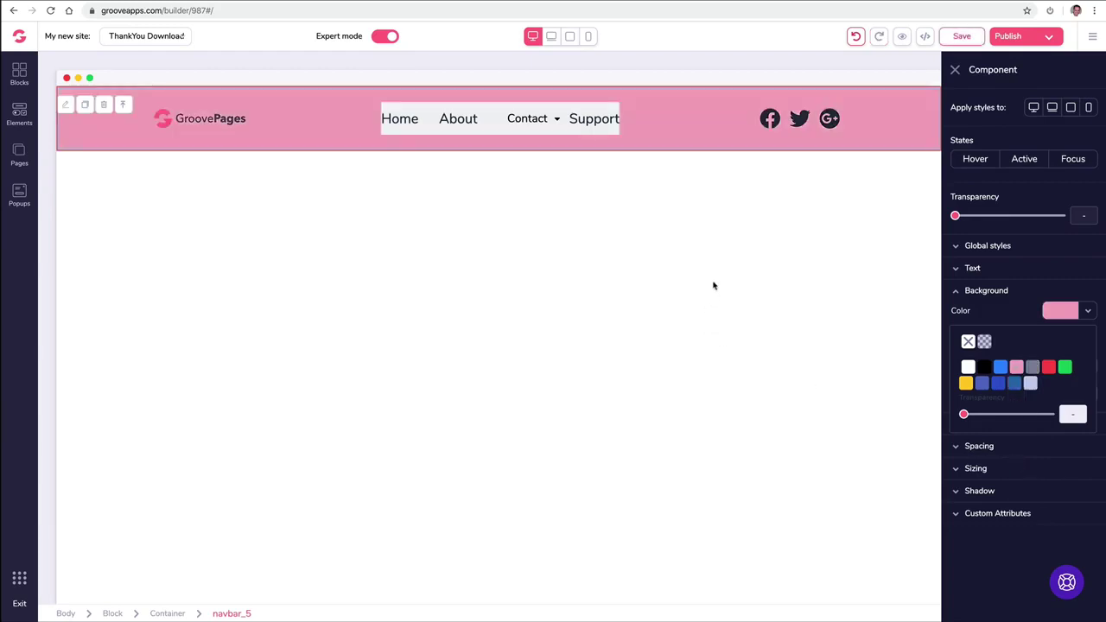
{"action": "left_click", "coordinate": [428, 115]}
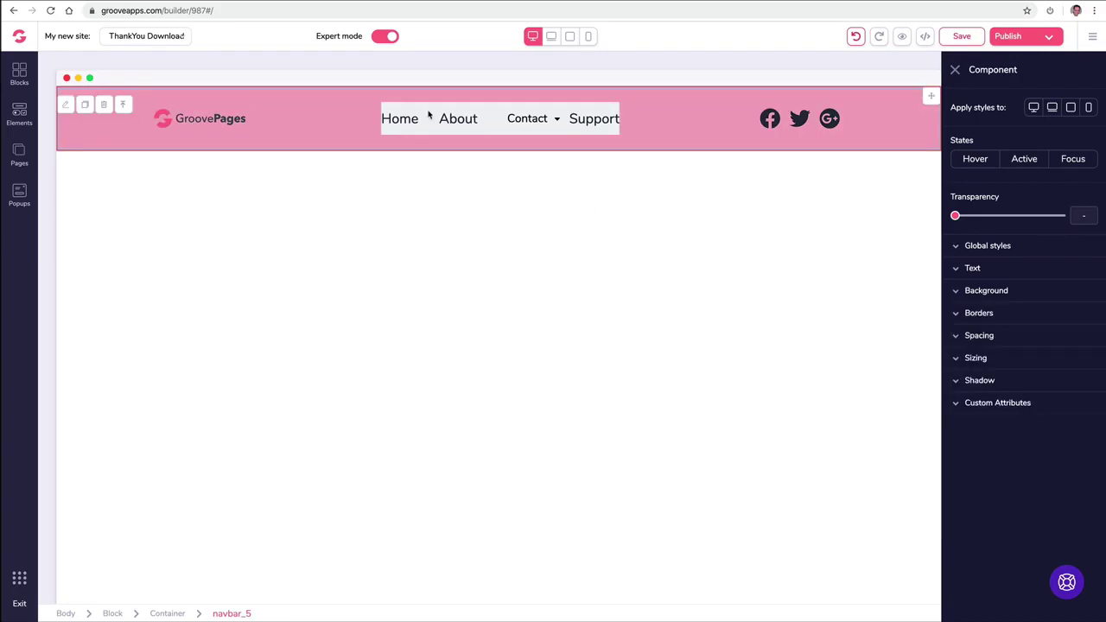
{"action": "left_click", "coordinate": [536, 117]}
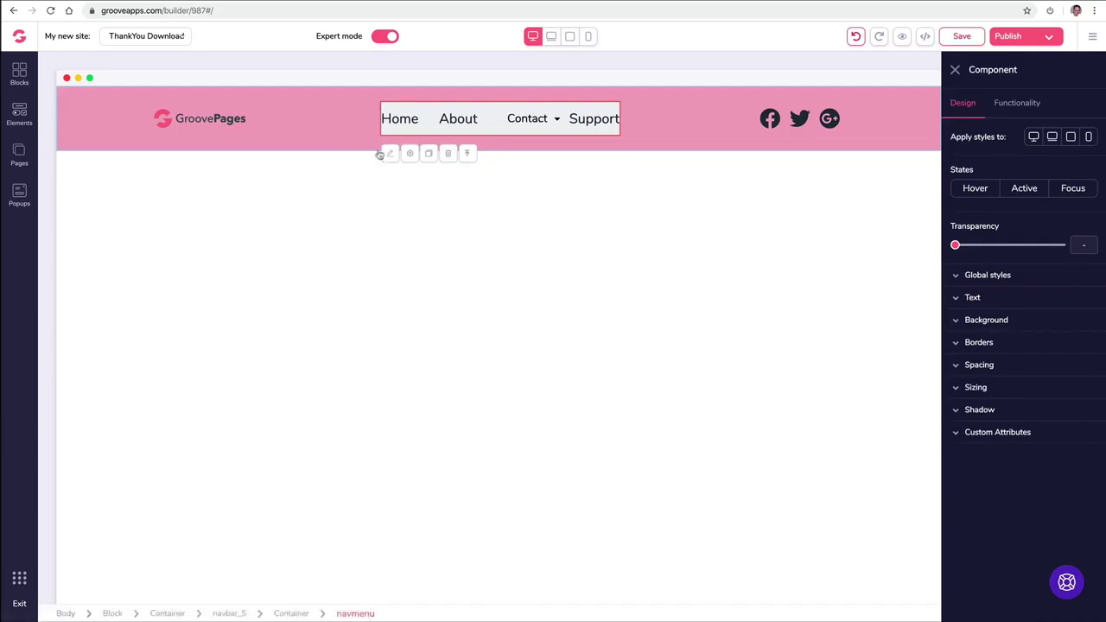
{"action": "left_click", "coordinate": [986, 320]}
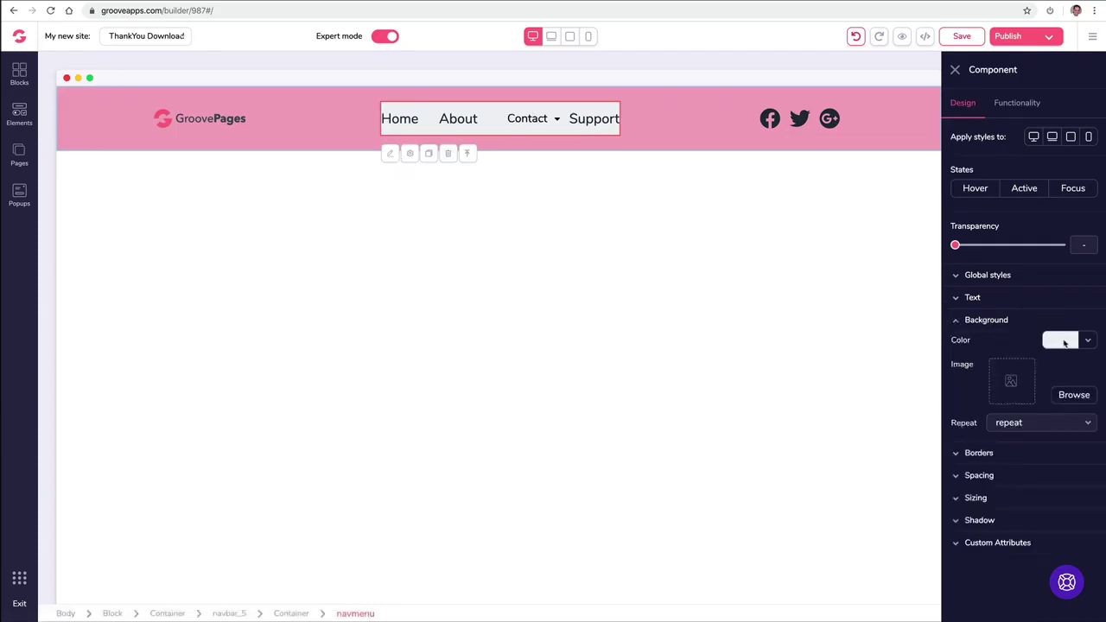
{"action": "left_click", "coordinate": [1065, 342]}
{"action": "mouse_move", "coordinate": [1017, 396]}
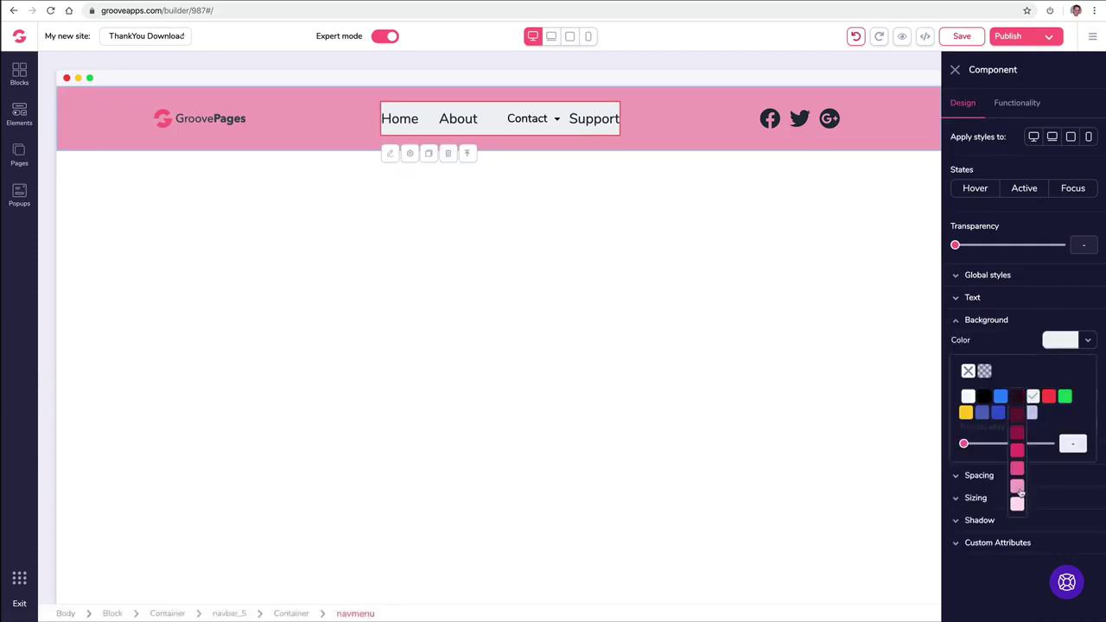
{"action": "left_click", "coordinate": [1019, 488]}
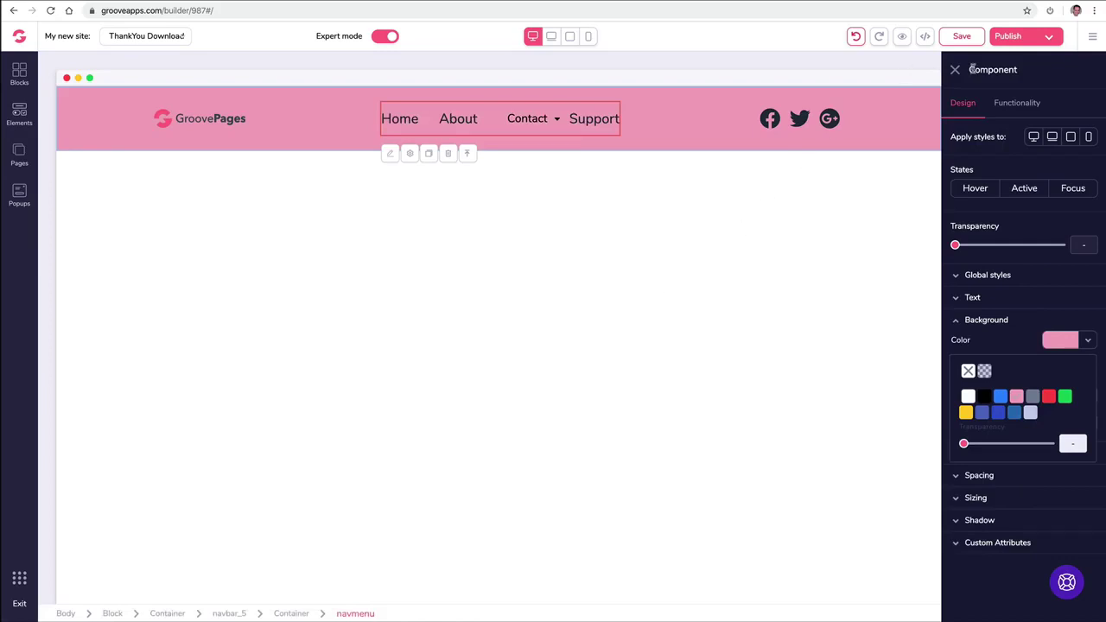
{"action": "left_click", "coordinate": [955, 69]}
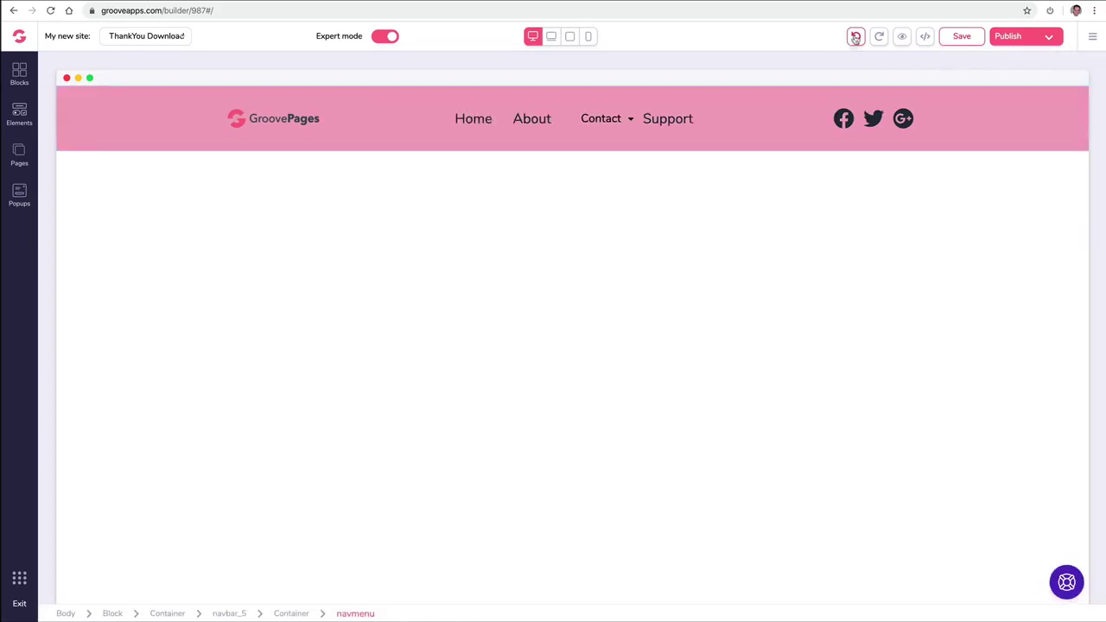
{"action": "left_click", "coordinate": [856, 36]}
{"action": "left_click", "coordinate": [856, 36]}
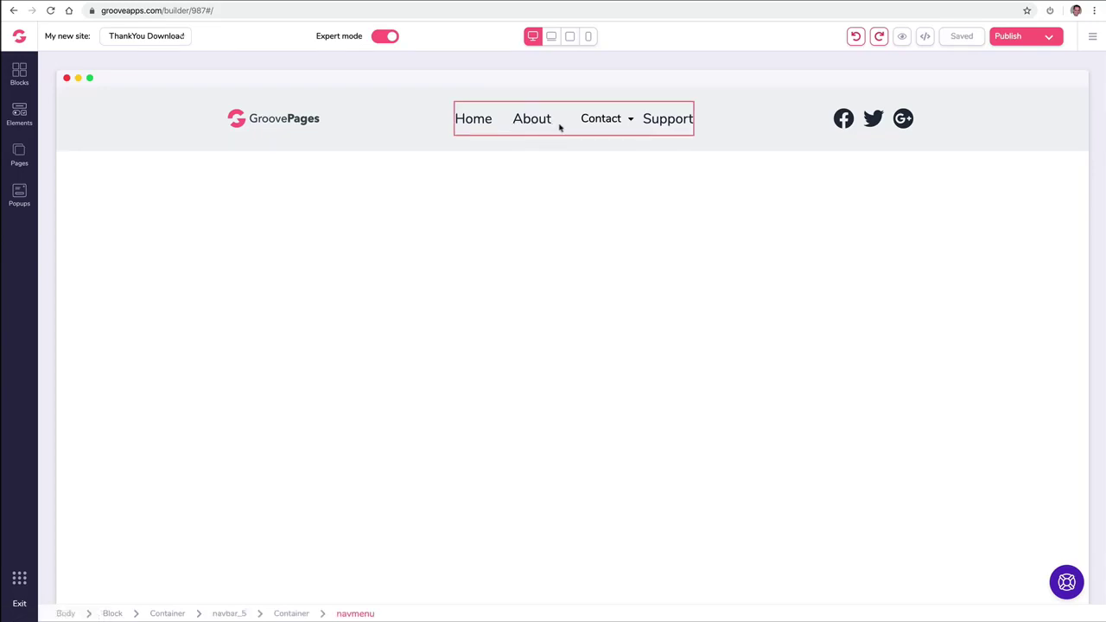
Step: Delete the Support page, switching on the confirmation toggle before confirming
{"action": "left_click", "coordinate": [587, 128]}
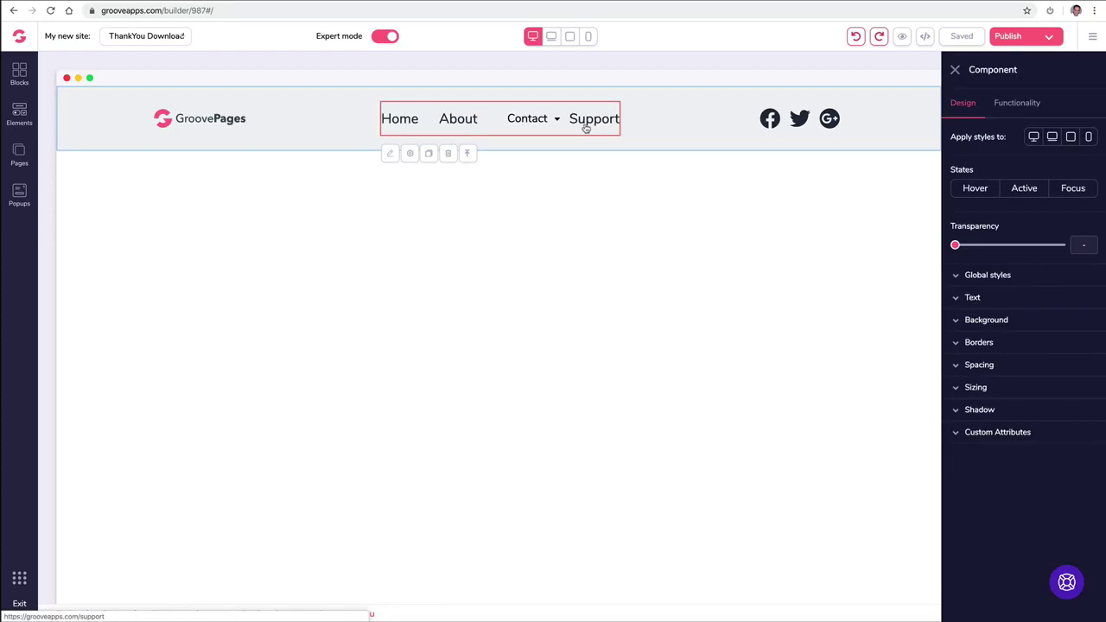
{"action": "left_click", "coordinate": [19, 155]}
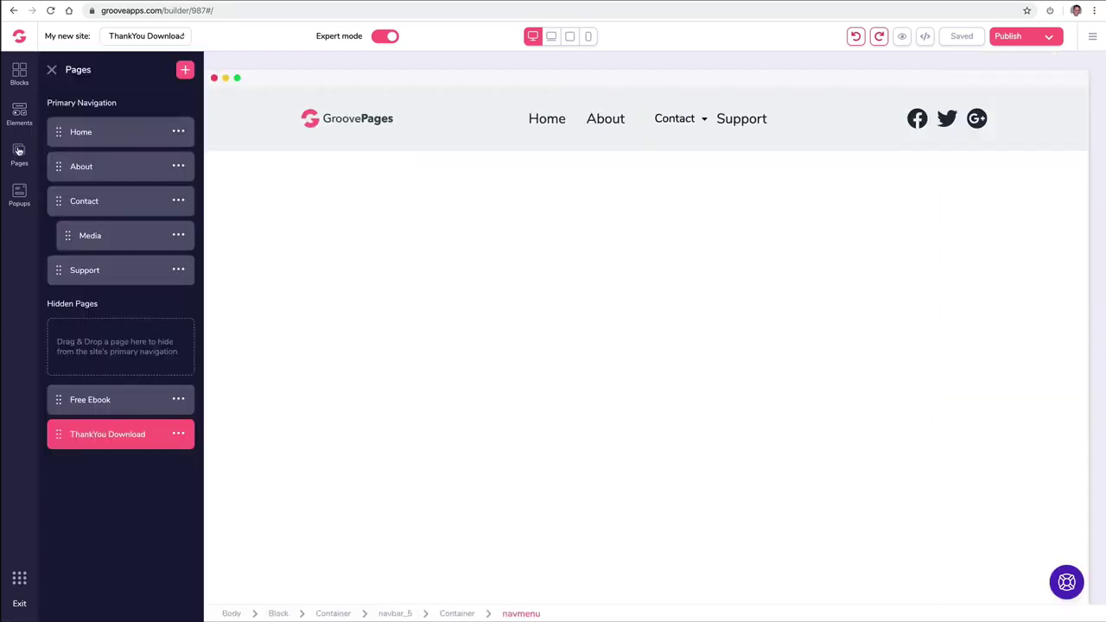
{"action": "left_click", "coordinate": [178, 270]}
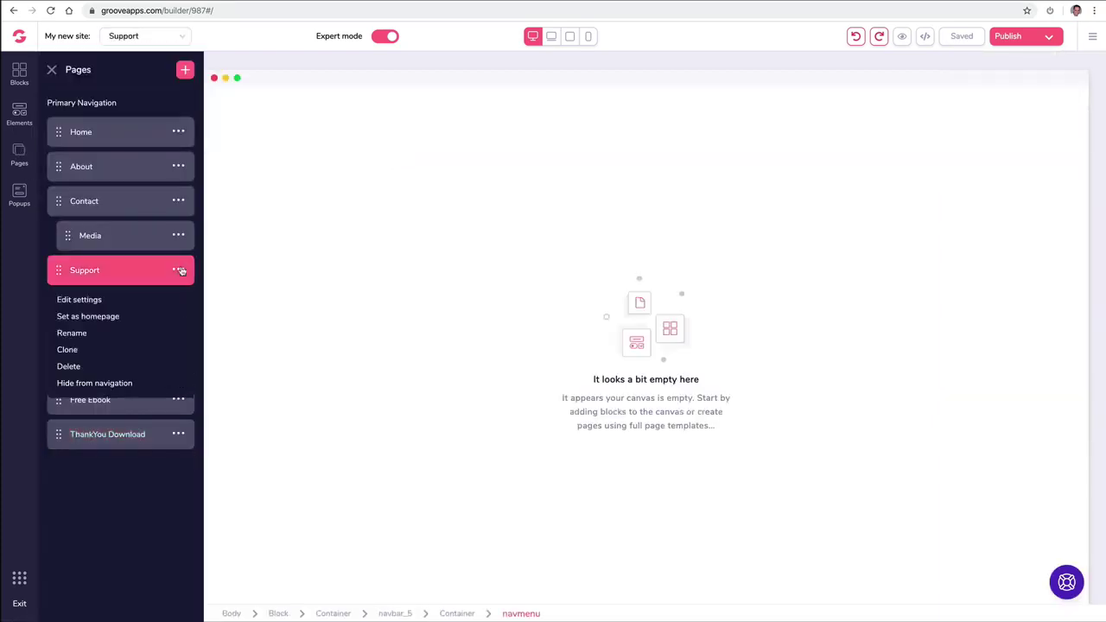
{"action": "left_click", "coordinate": [74, 366]}
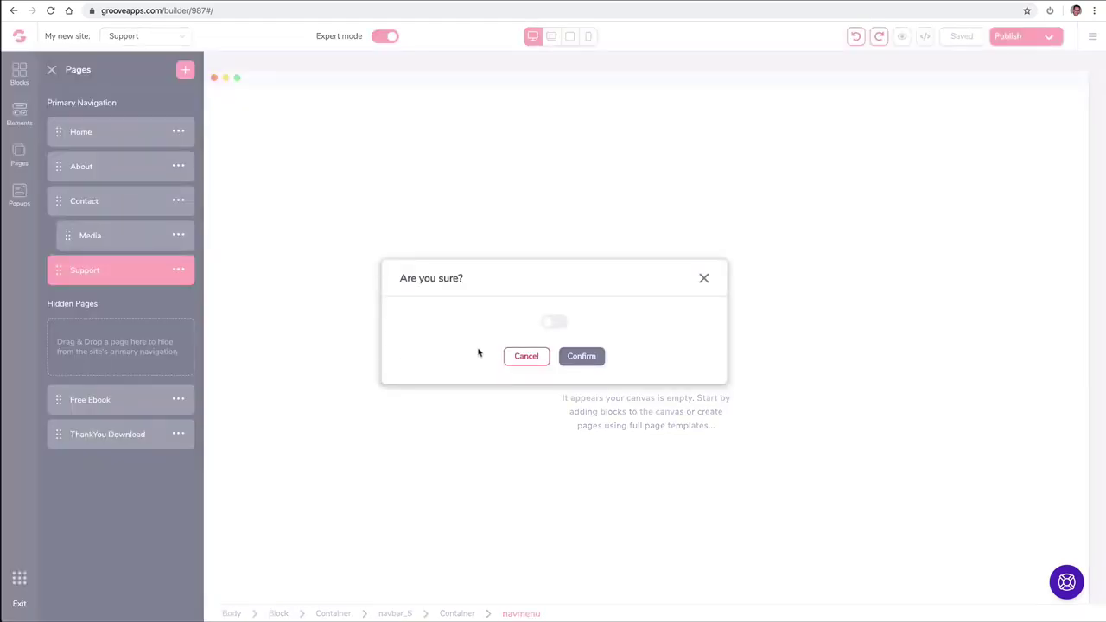
{"action": "left_click", "coordinate": [563, 326]}
{"action": "left_click", "coordinate": [586, 358]}
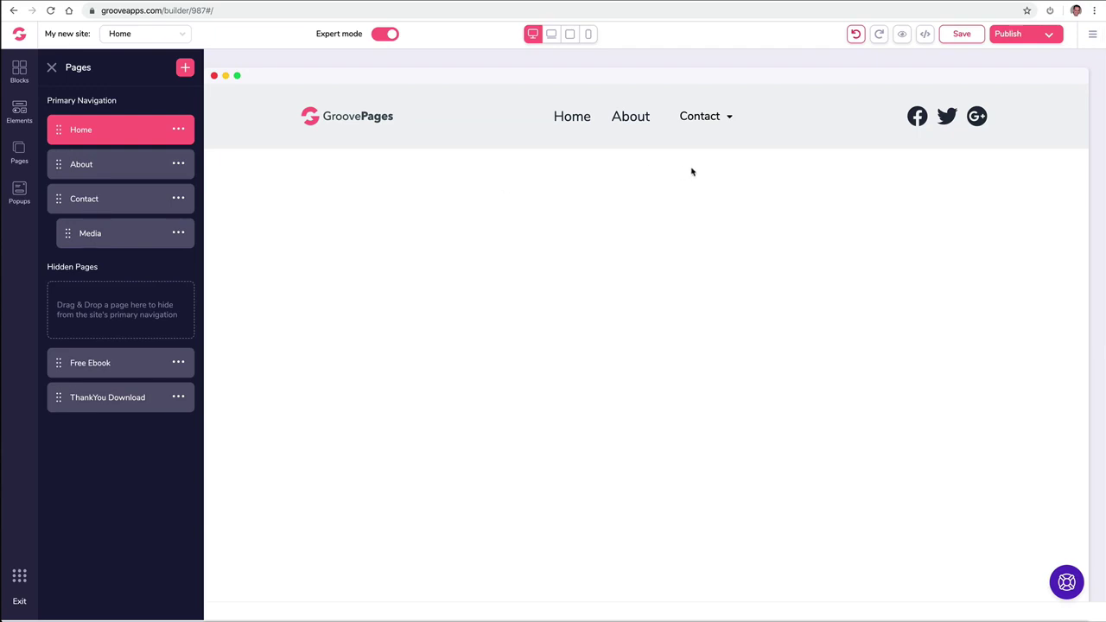
{"action": "left_click", "coordinate": [53, 69]}
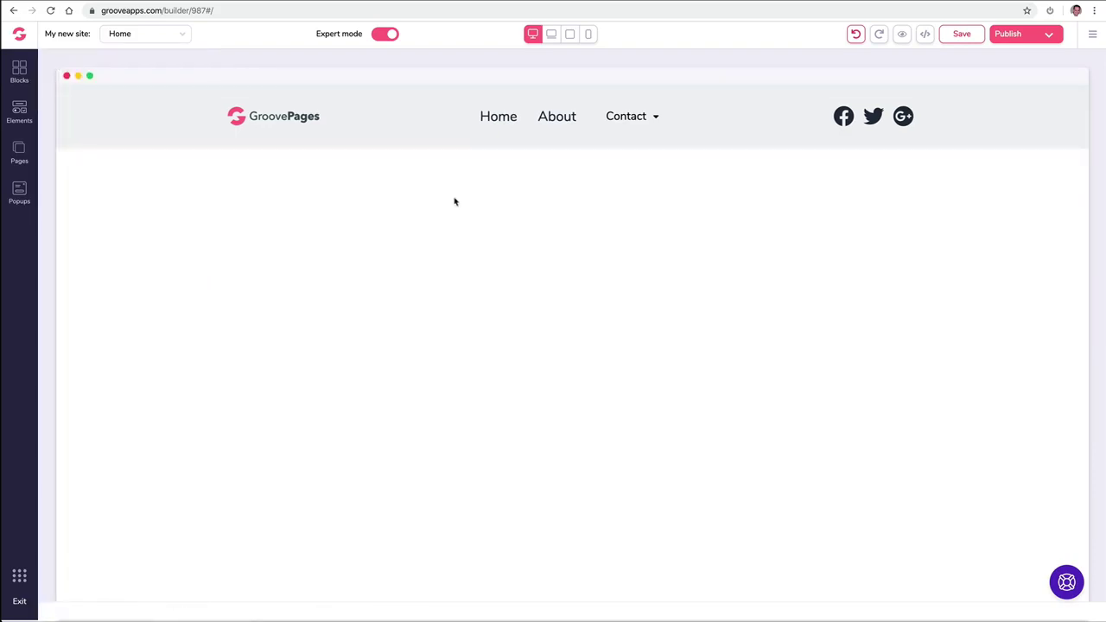
Step: Set the navbar menu to a single external link
{"action": "left_click", "coordinate": [563, 126]}
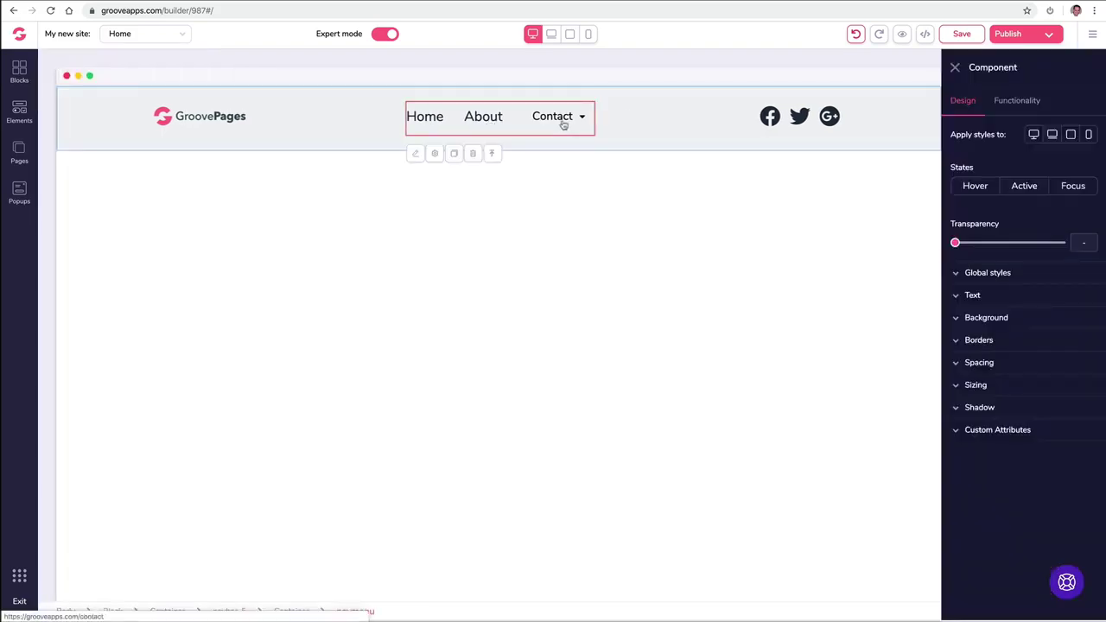
{"action": "left_click", "coordinate": [1015, 106]}
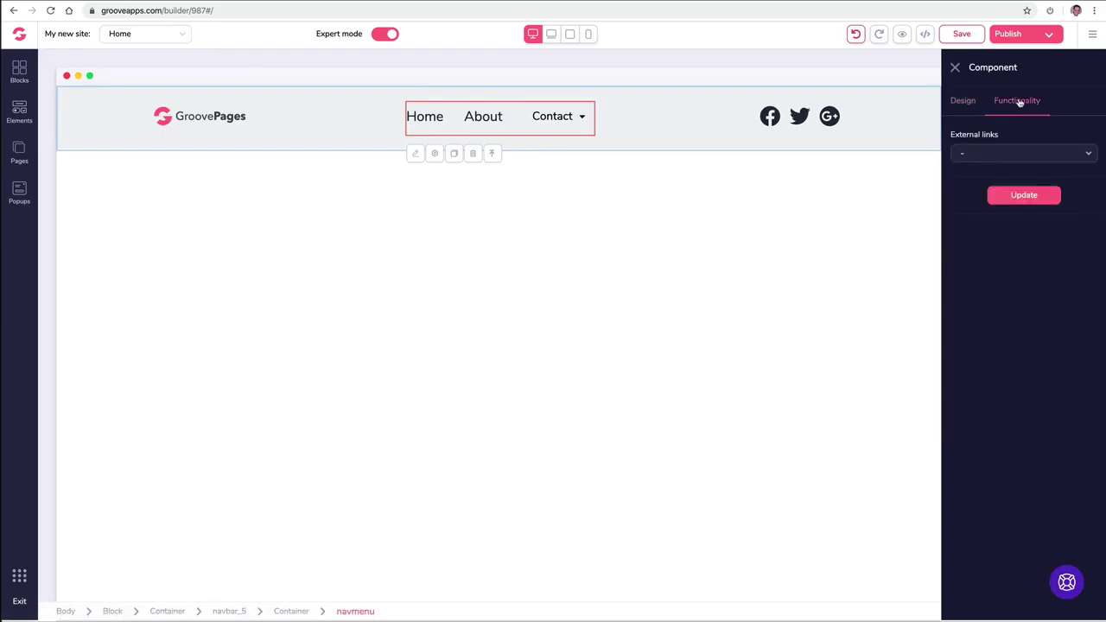
{"action": "left_click", "coordinate": [993, 156]}
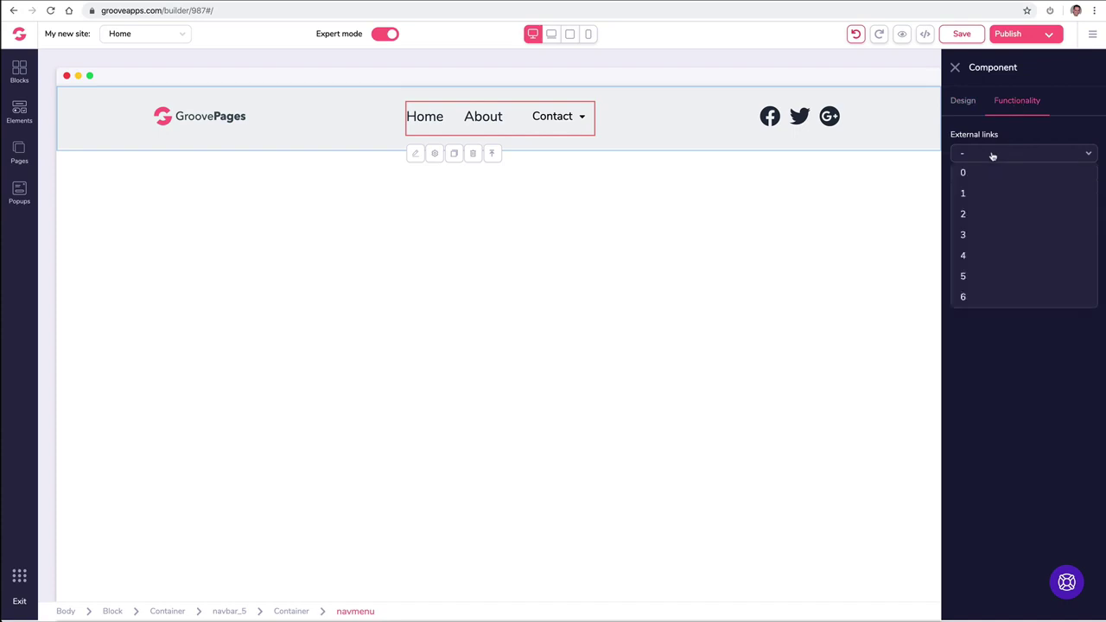
{"action": "left_click", "coordinate": [982, 213]}
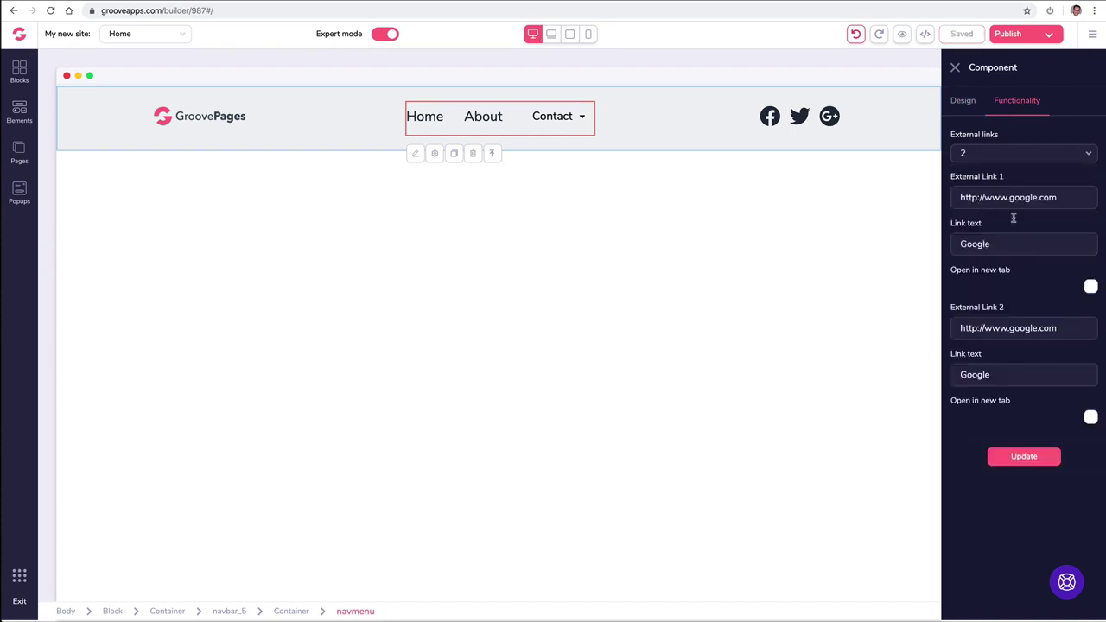
{"action": "left_click", "coordinate": [981, 157]}
{"action": "left_click", "coordinate": [977, 194]}
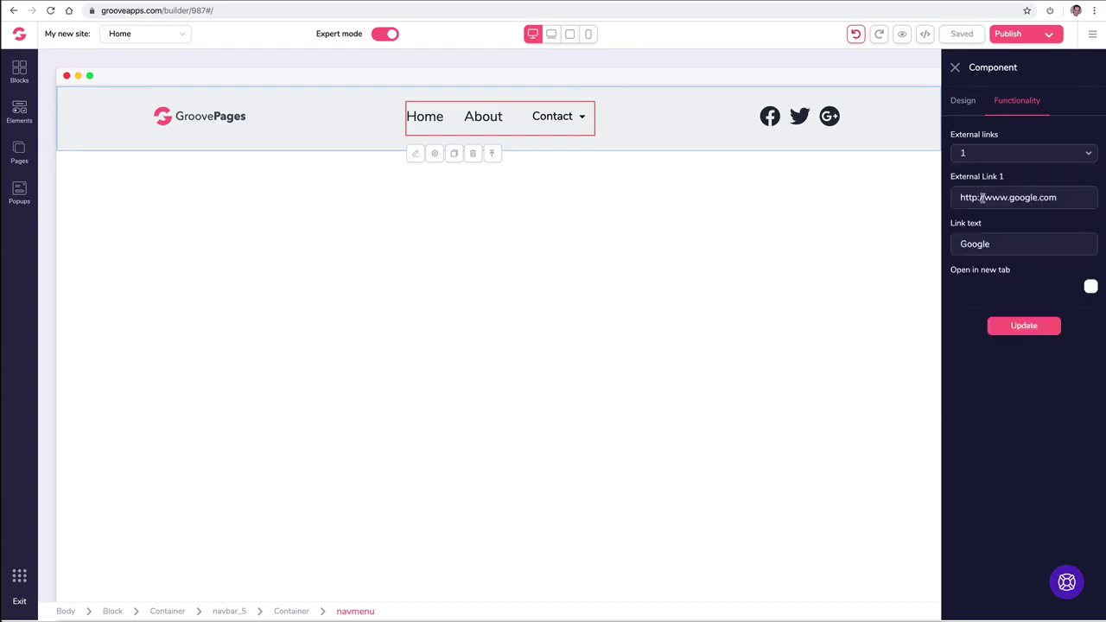
Step: Point the link to the pasted GrooveKart support URL, labelled 'Support', opening in a new tab
{"action": "triple_click", "coordinate": [982, 197]}
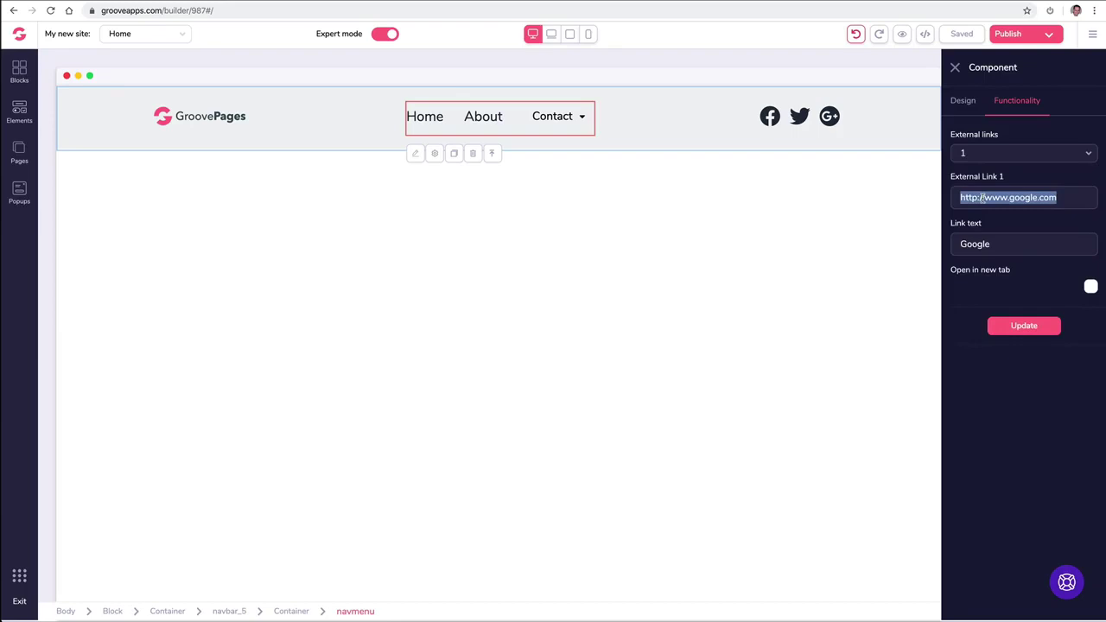
{"action": "key", "text": "super+v"}
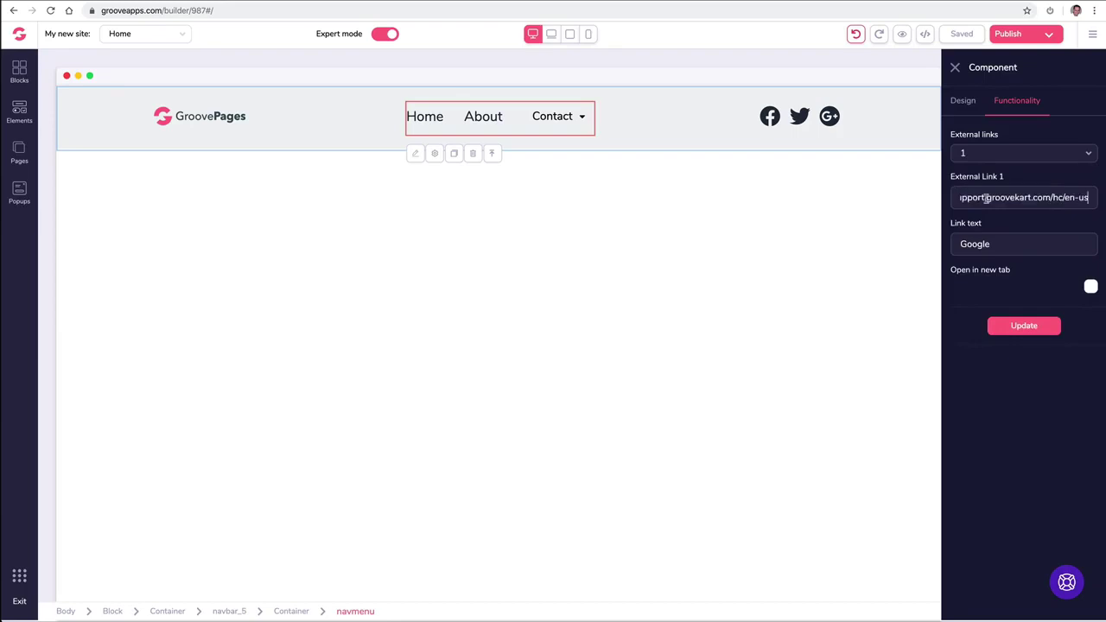
{"action": "triple_click", "coordinate": [992, 243]}
{"action": "type", "text": "Su"}
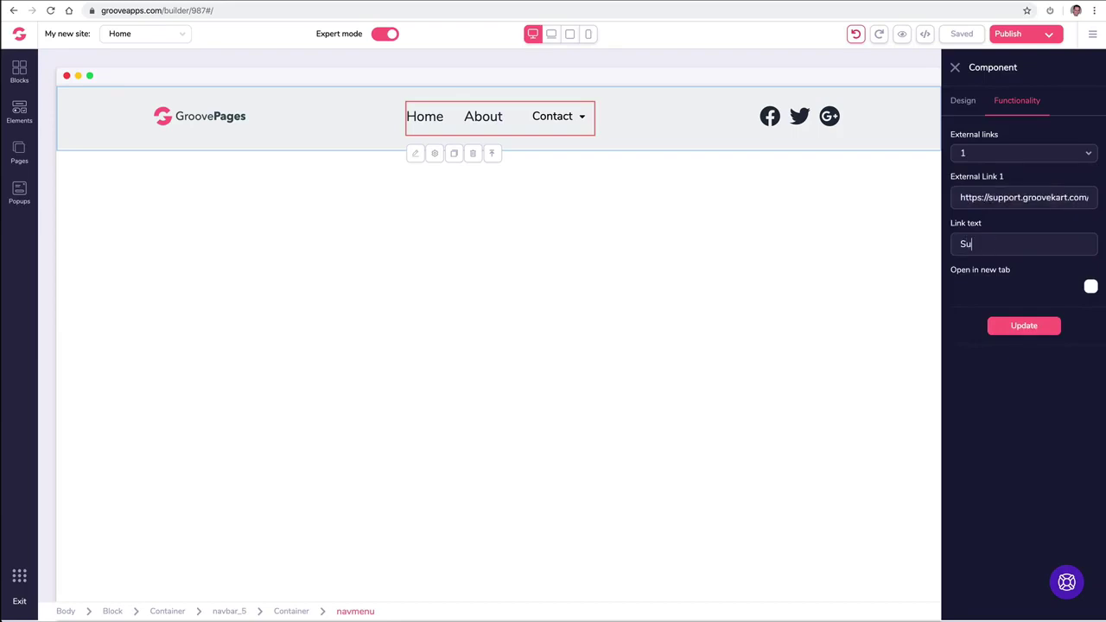
{"action": "type", "text": "pport"}
{"action": "left_click", "coordinate": [1091, 287]}
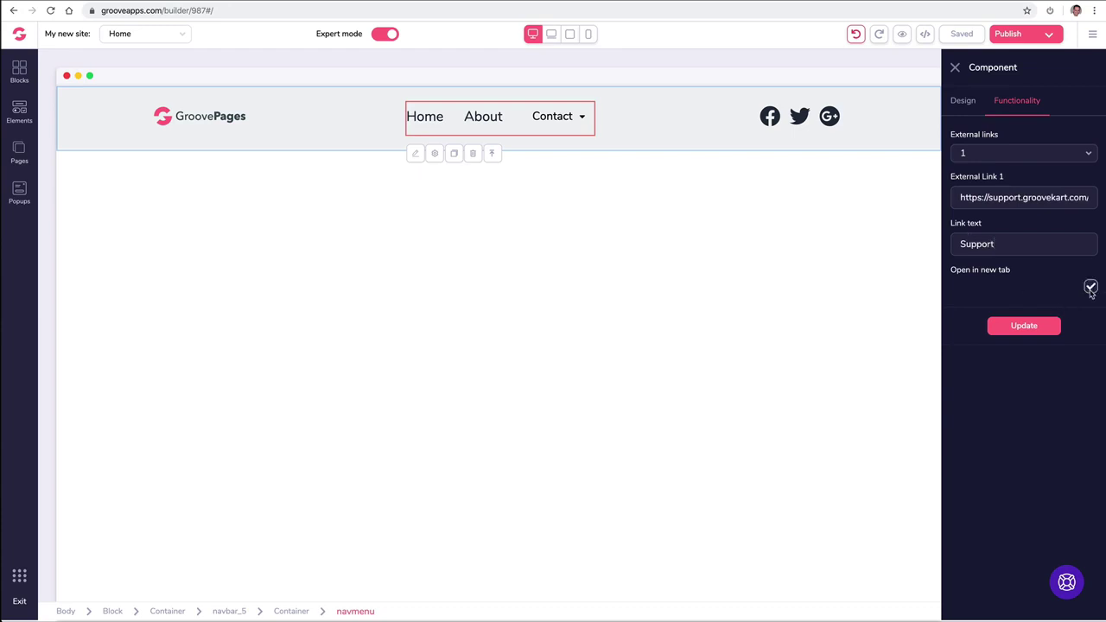
{"action": "left_click", "coordinate": [1021, 332]}
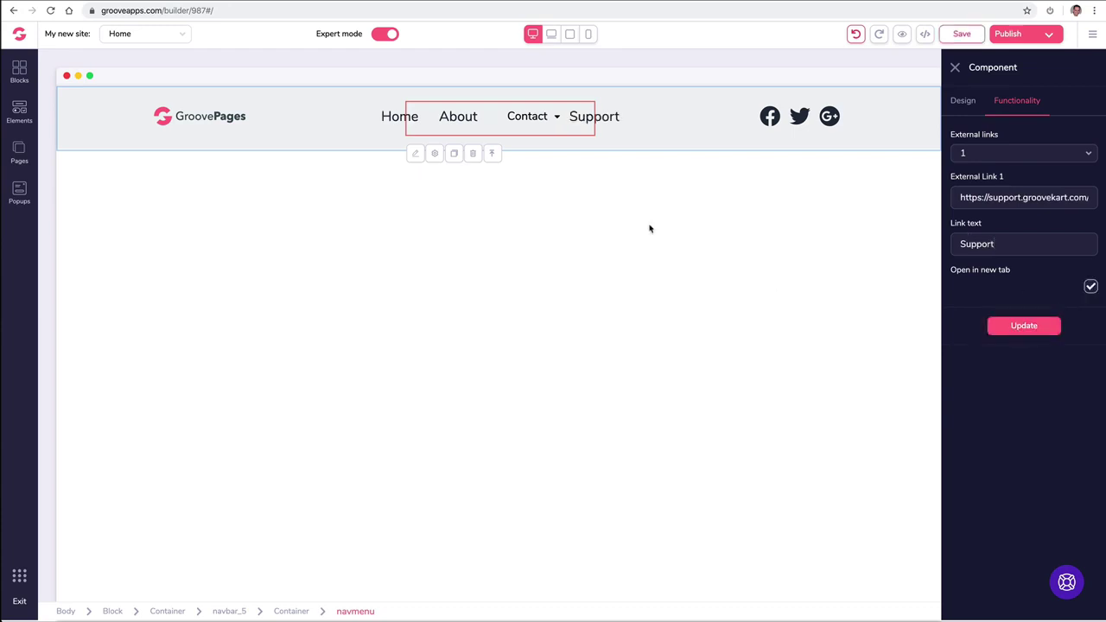
{"action": "left_click", "coordinate": [955, 67]}
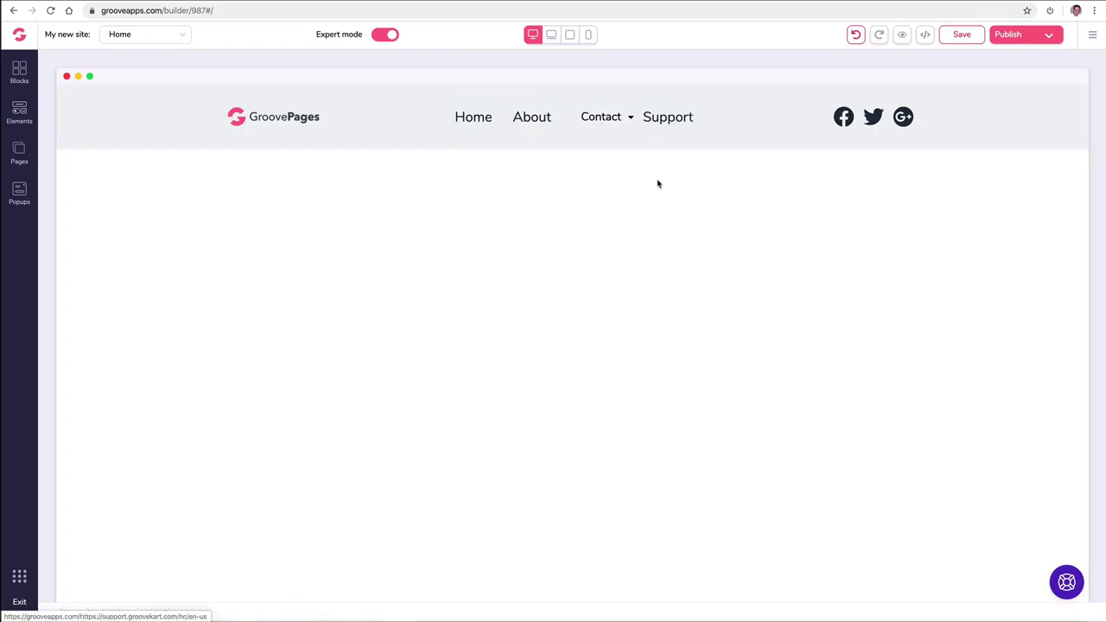
Step: Reselect the navbar menu and glance at its text styling and custom attributes sections
{"action": "left_click", "coordinate": [472, 129]}
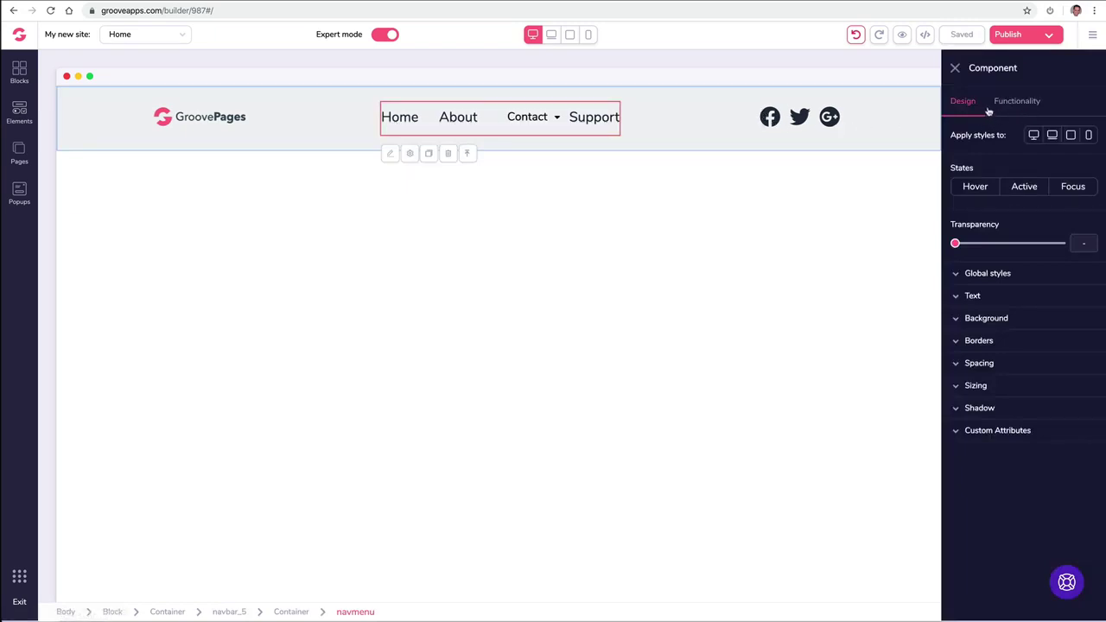
{"action": "left_click", "coordinate": [966, 295]}
{"action": "left_click", "coordinate": [968, 295]}
{"action": "left_click", "coordinate": [986, 438]}
{"action": "left_click", "coordinate": [985, 438]}
Step: Review the menu's External Link 1 settings, then close the navmenu Component panel
{"action": "left_click", "coordinate": [1003, 106]}
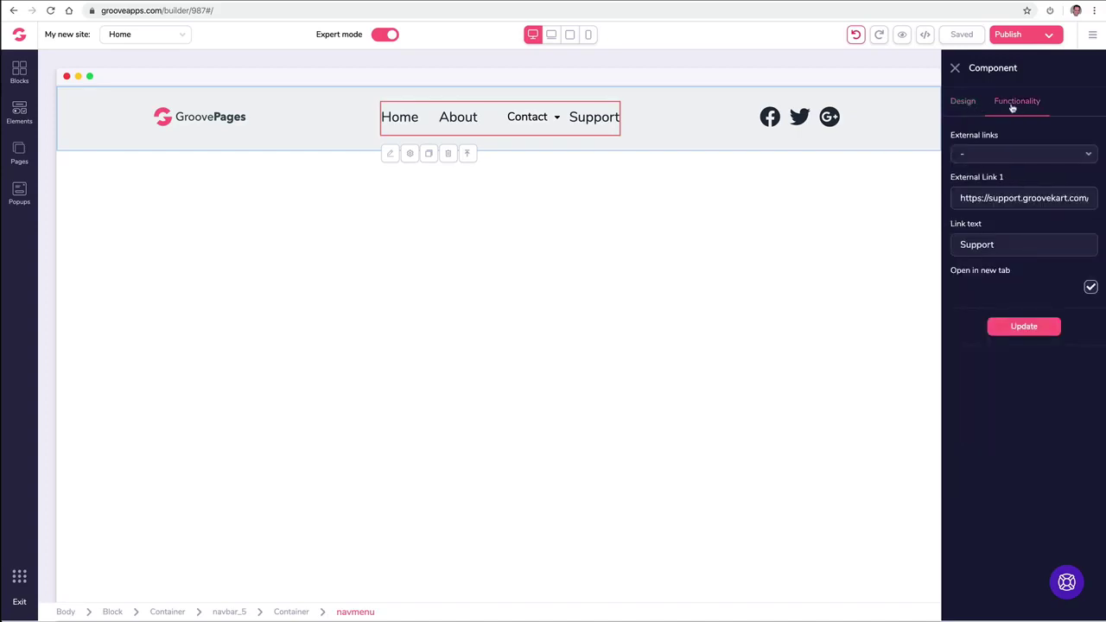
{"action": "left_click", "coordinate": [959, 106]}
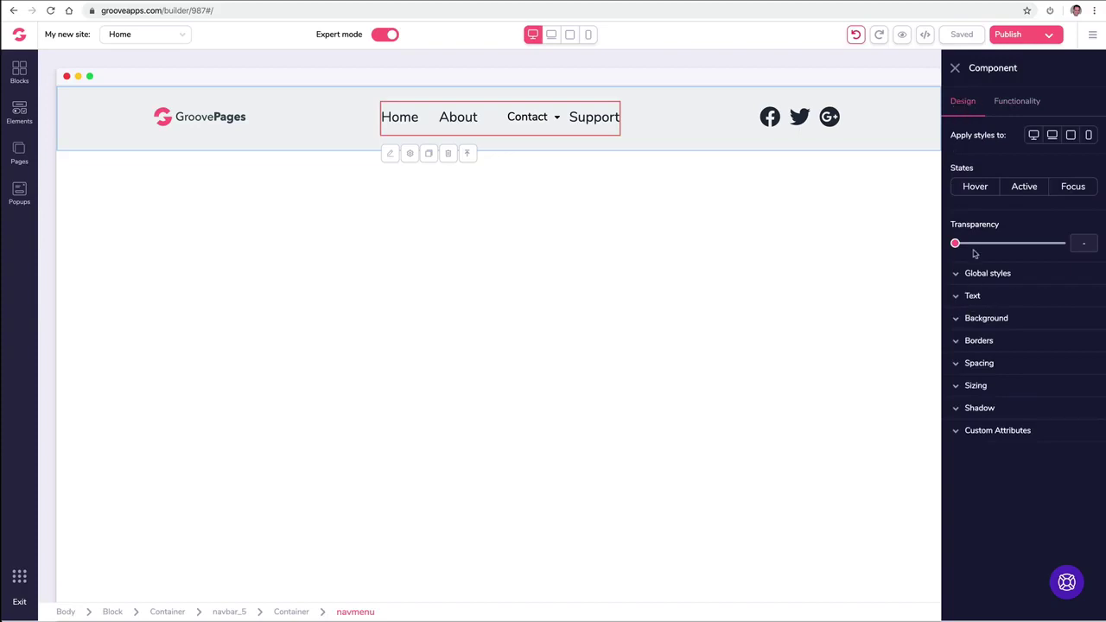
{"action": "left_click", "coordinate": [1007, 106]}
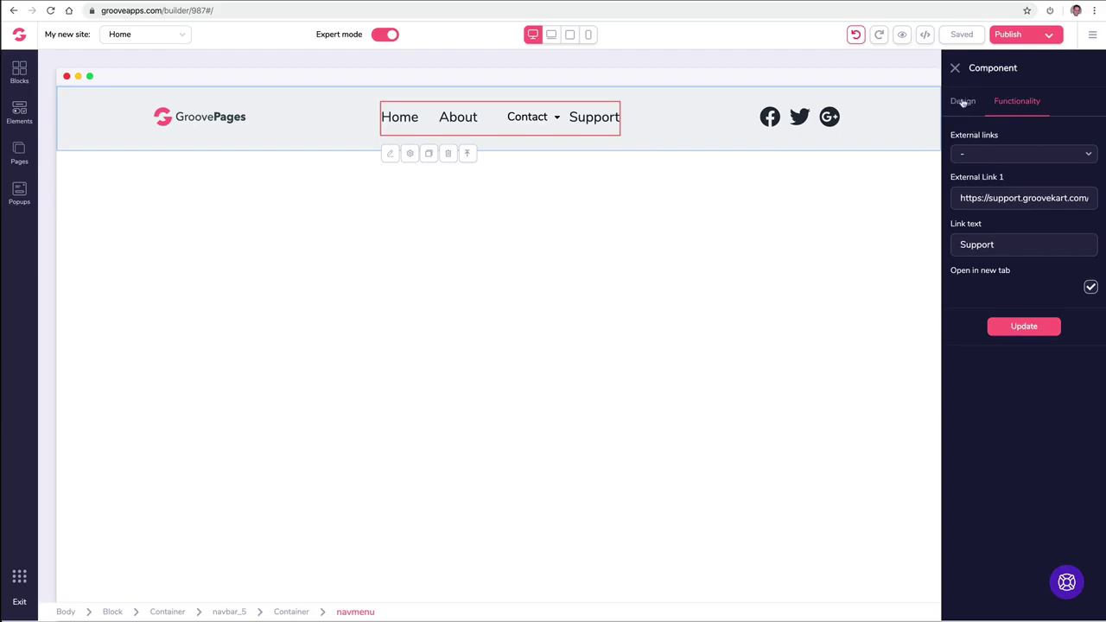
{"action": "left_click", "coordinate": [955, 68]}
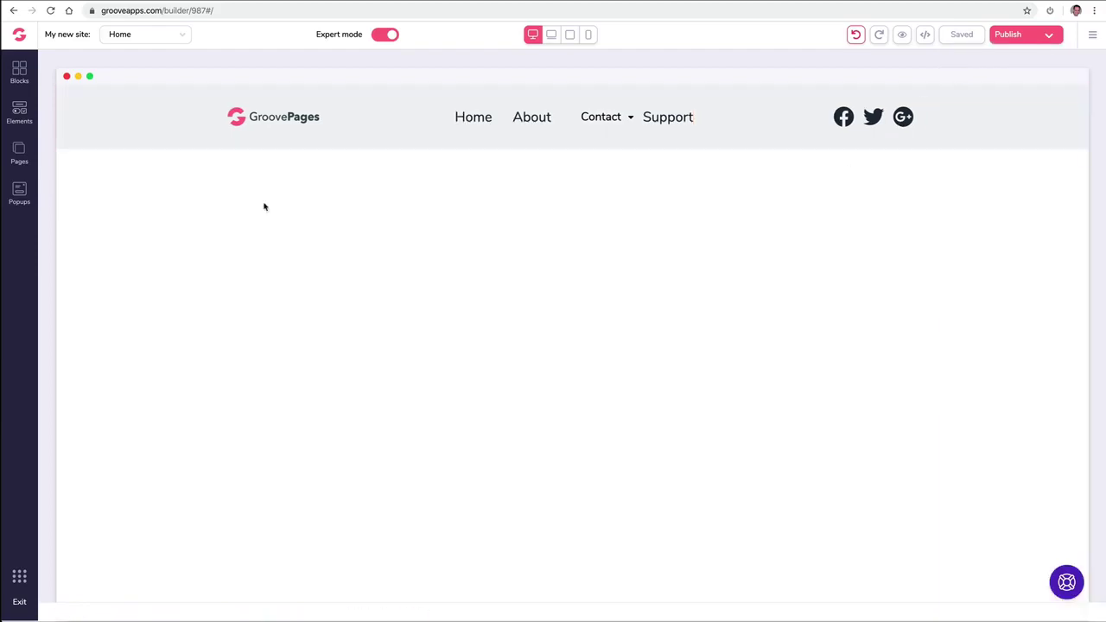
{"action": "left_click", "coordinate": [112, 148]}
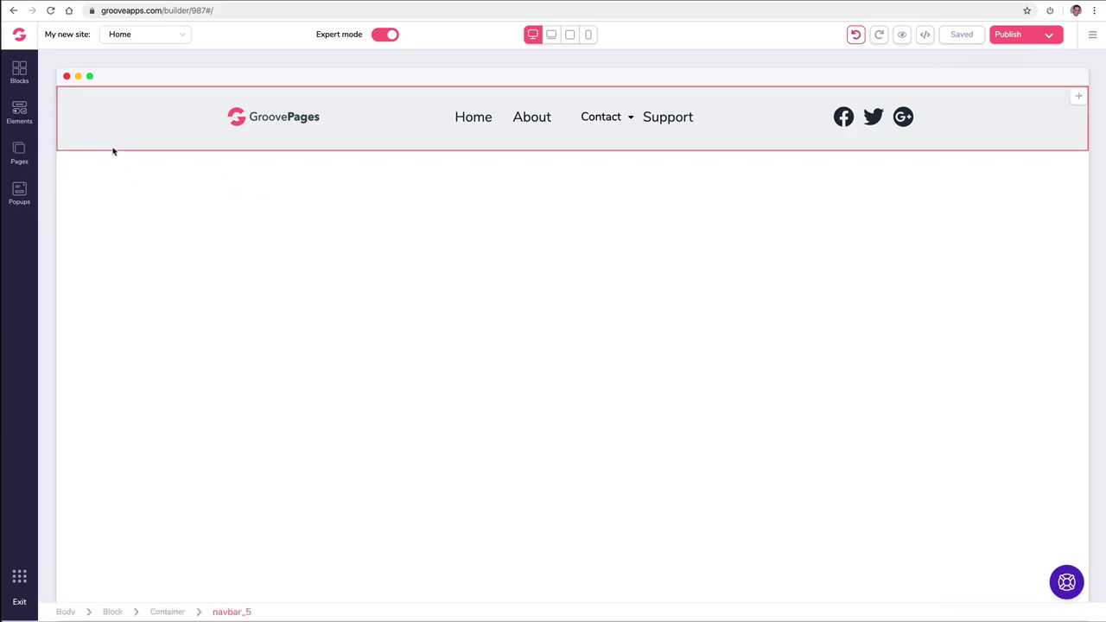
Step: Browse the Countdown block designs in the library, then switch to the Premium blocks collection
{"action": "left_click", "coordinate": [19, 73]}
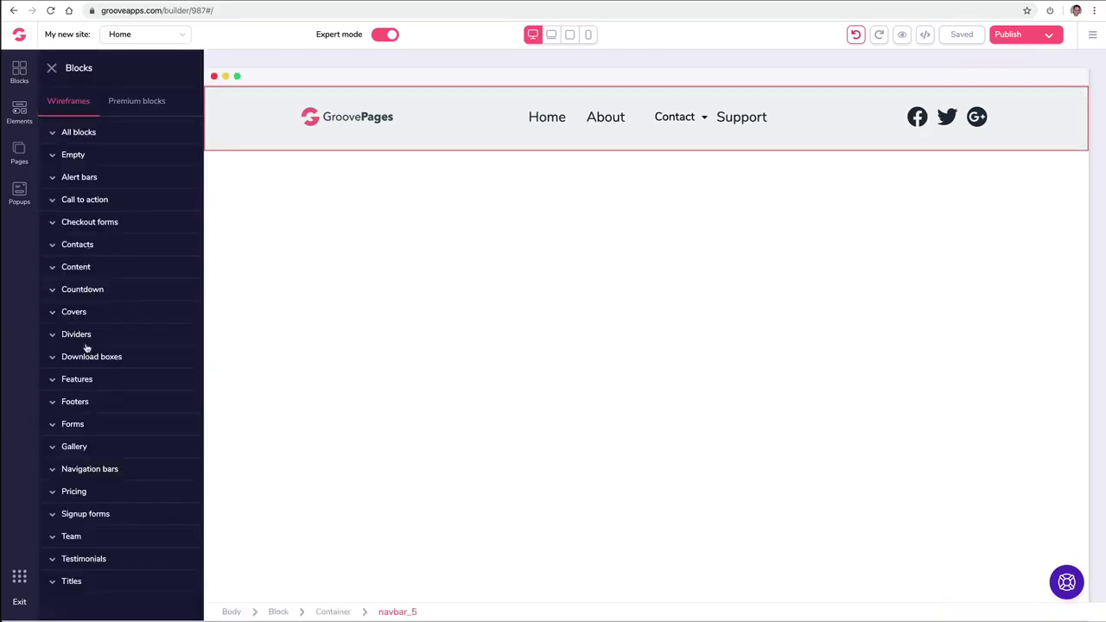
{"action": "left_click", "coordinate": [111, 291]}
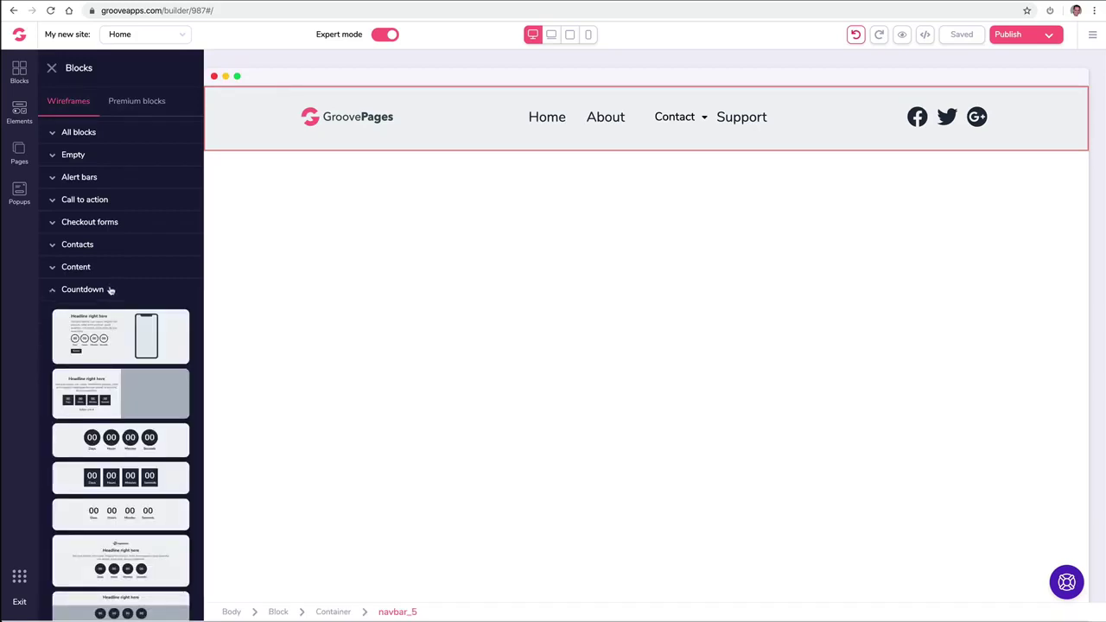
{"action": "scroll", "coordinate": [109, 291], "scroll_direction": "down", "scroll_amount": 4}
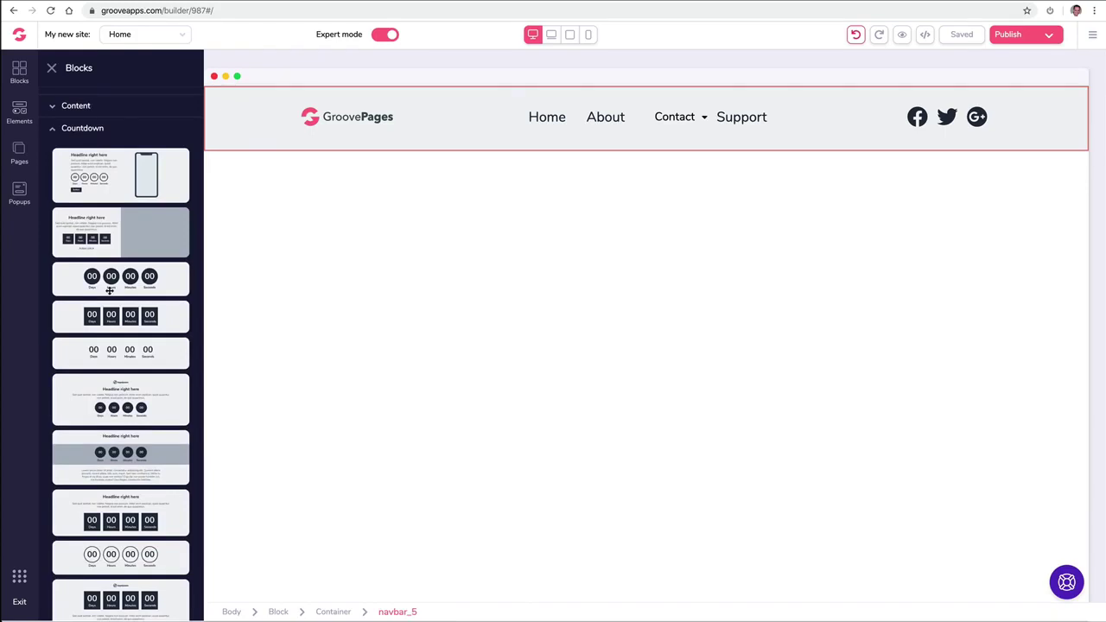
{"action": "scroll", "coordinate": [109, 291], "scroll_direction": "up", "scroll_amount": 4}
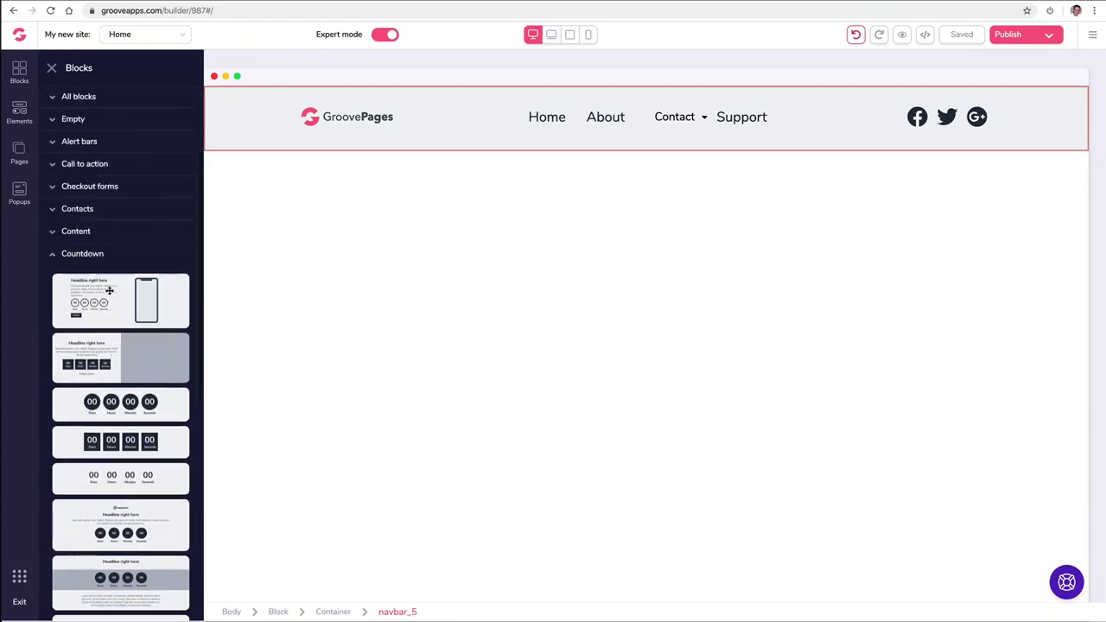
{"action": "left_click", "coordinate": [66, 291]}
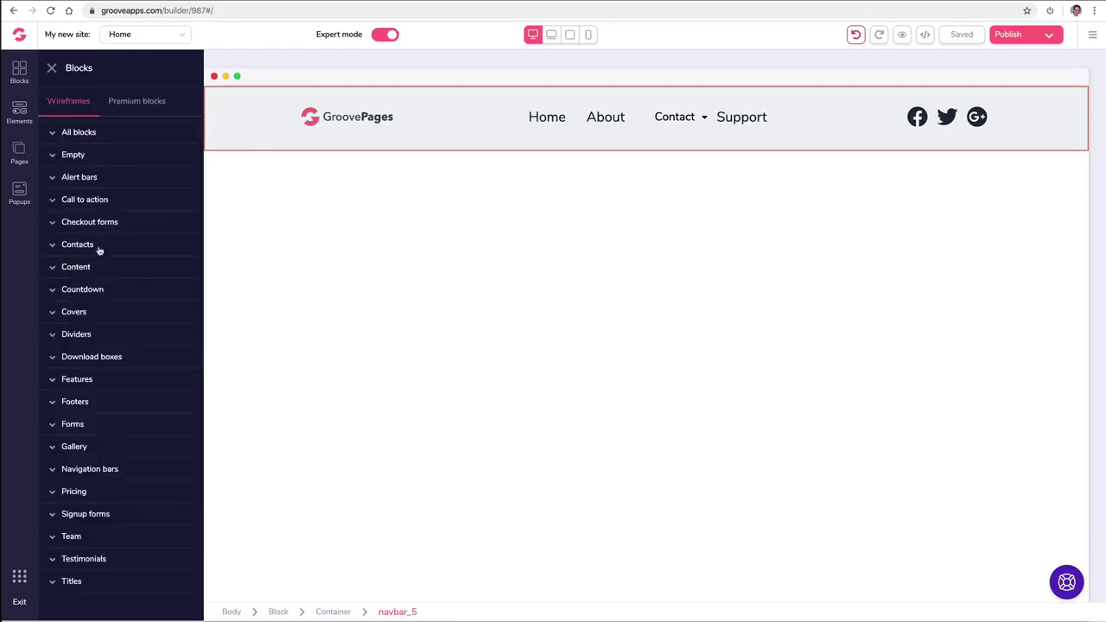
{"action": "left_click", "coordinate": [134, 111]}
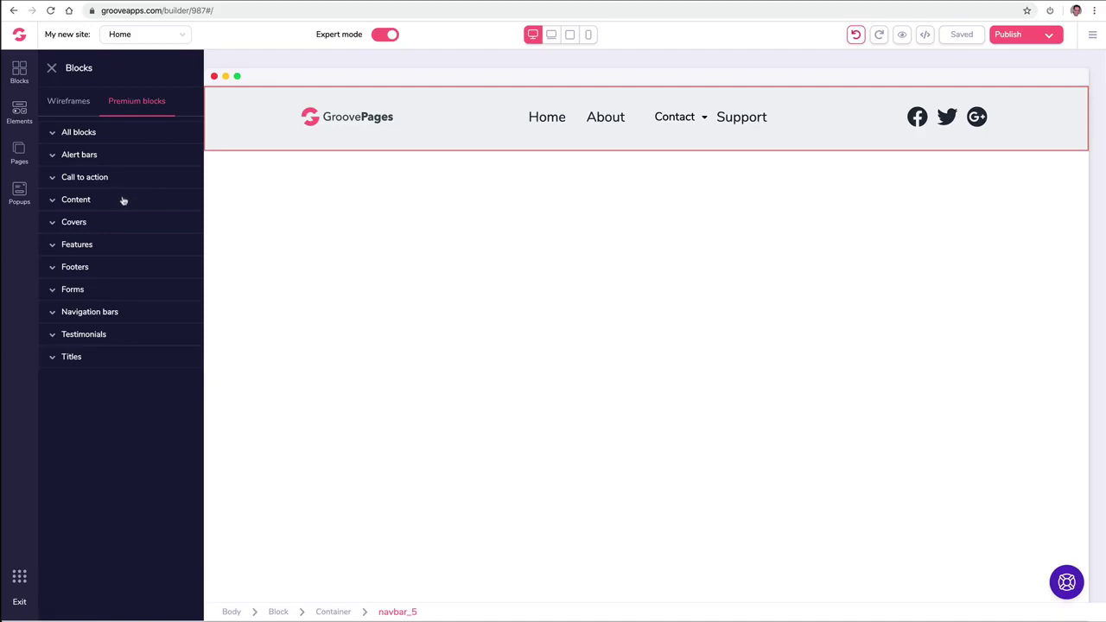
Step: Place the premium purple countdown alert bar above the navbar
{"action": "left_click", "coordinate": [79, 155]}
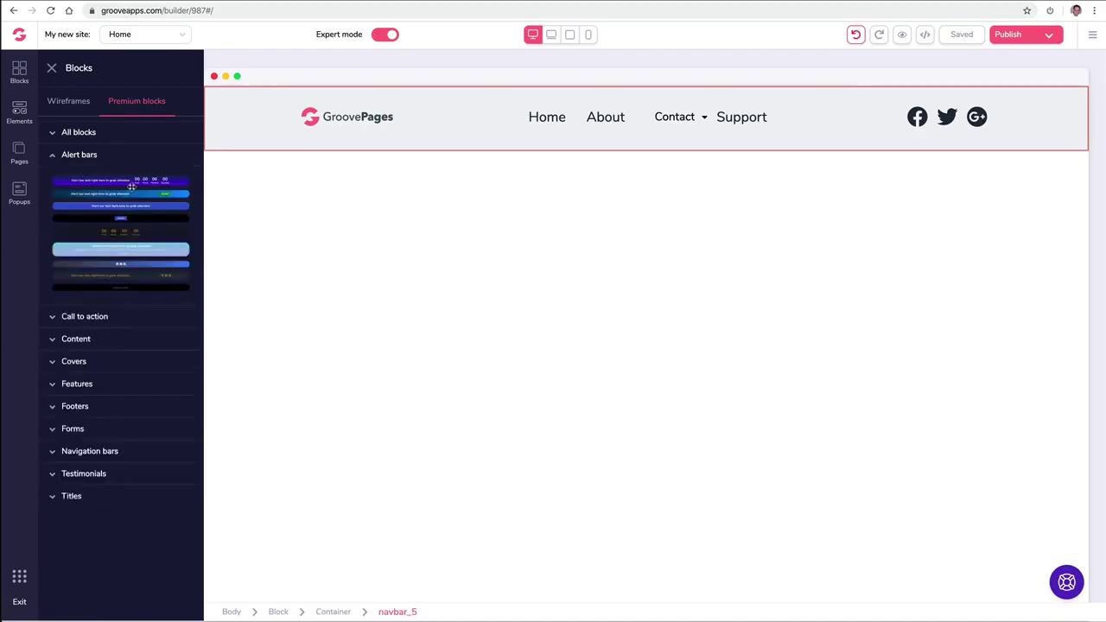
{"action": "left_click_drag", "start_coordinate": [134, 180], "coordinate": [536, 100]}
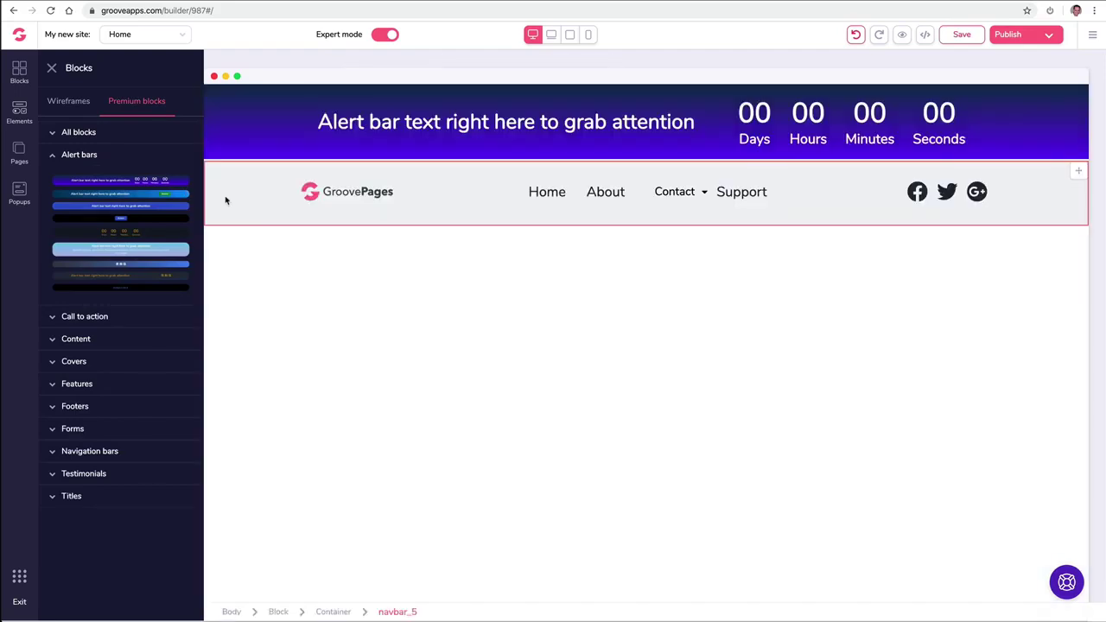
{"action": "left_click", "coordinate": [79, 155]}
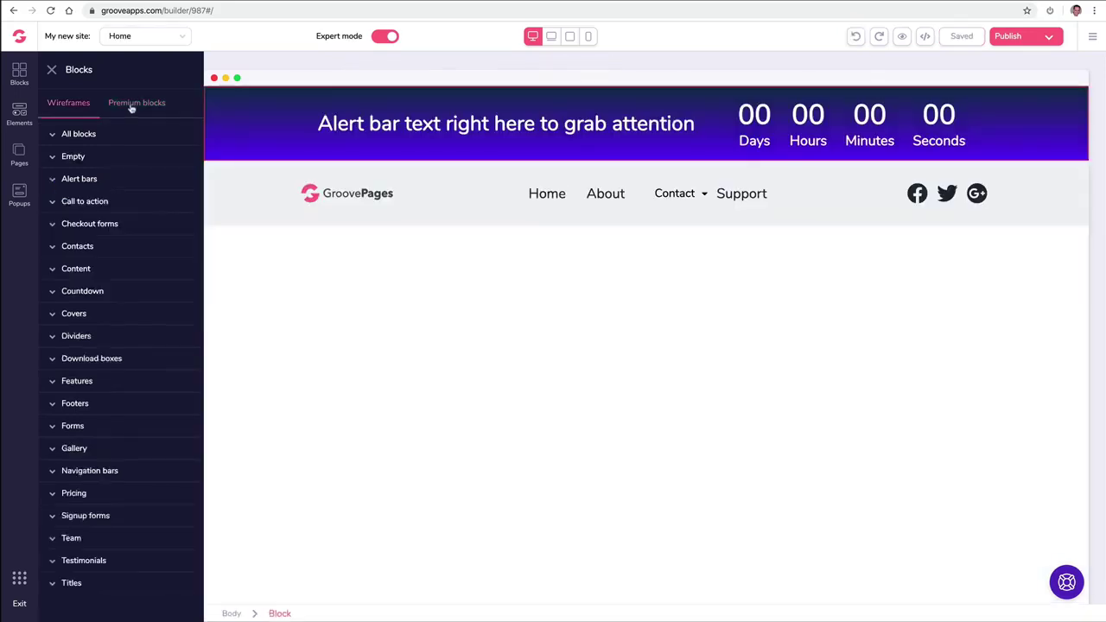
Step: Add the code-photo cover with headline card below the navbar, keeping the alert bar on top
{"action": "left_click", "coordinate": [90, 224]}
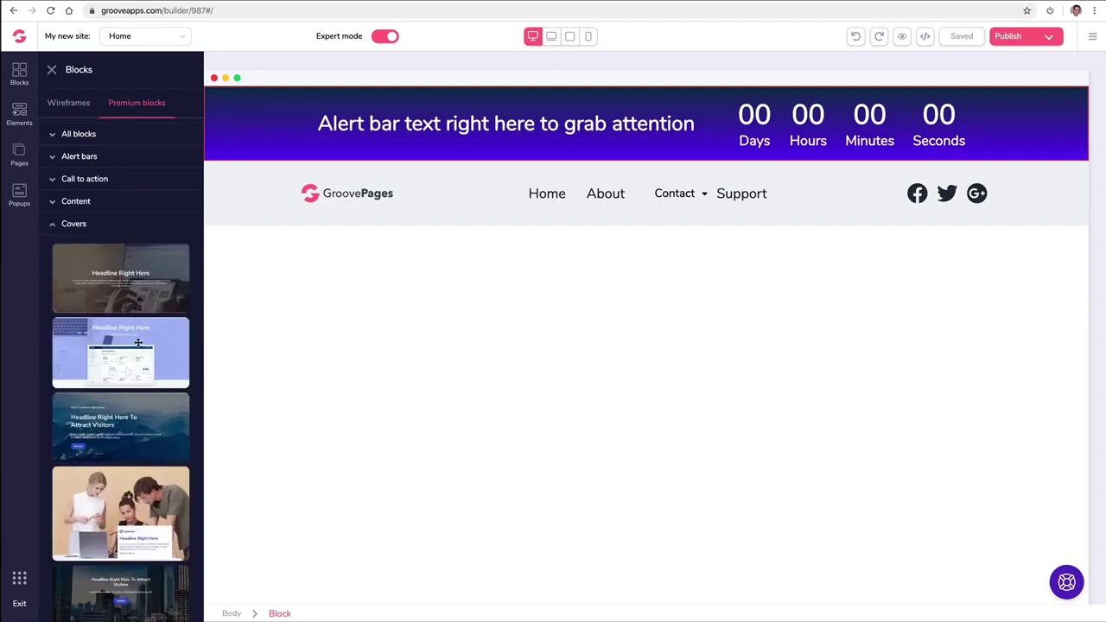
{"action": "scroll", "coordinate": [139, 344], "scroll_direction": "down", "scroll_amount": 5}
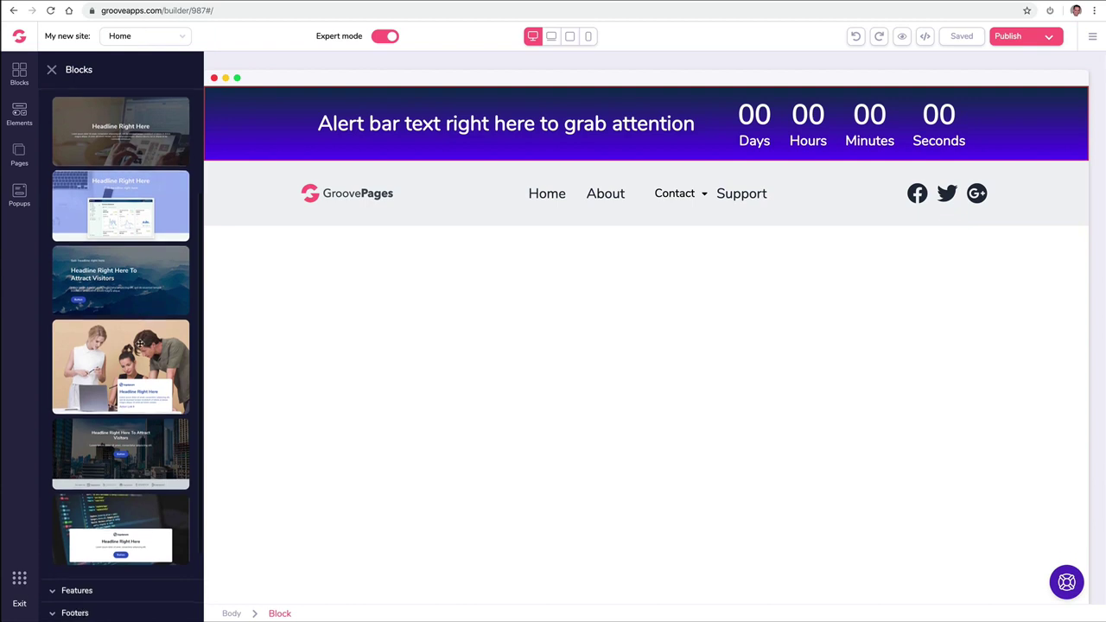
{"action": "left_click_drag", "start_coordinate": [132, 456], "coordinate": [489, 274]}
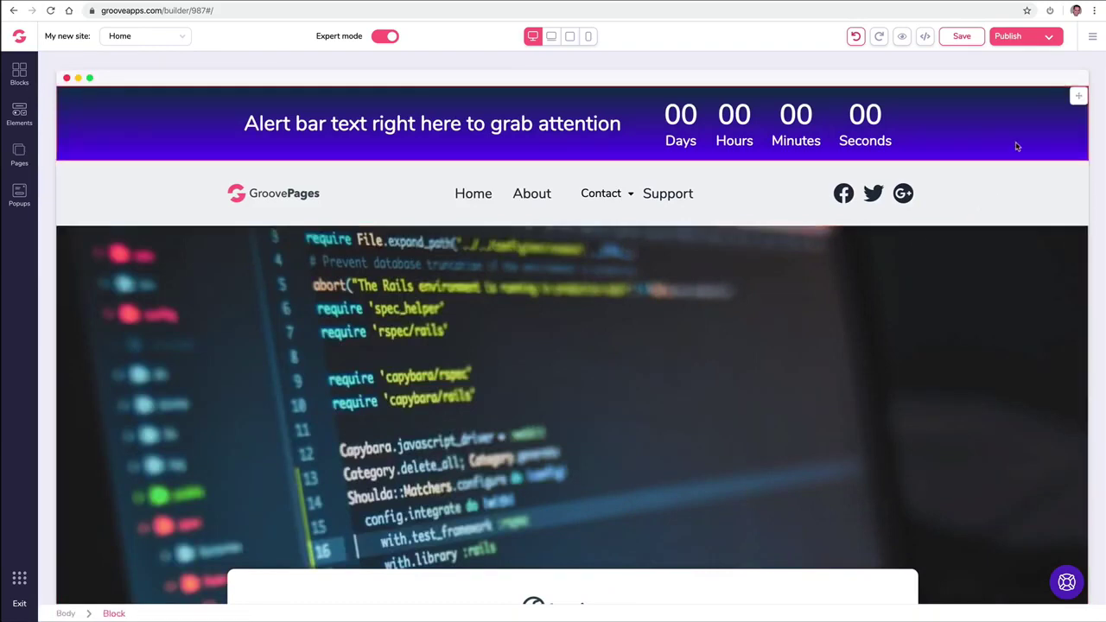
{"action": "left_click", "coordinate": [1072, 110]}
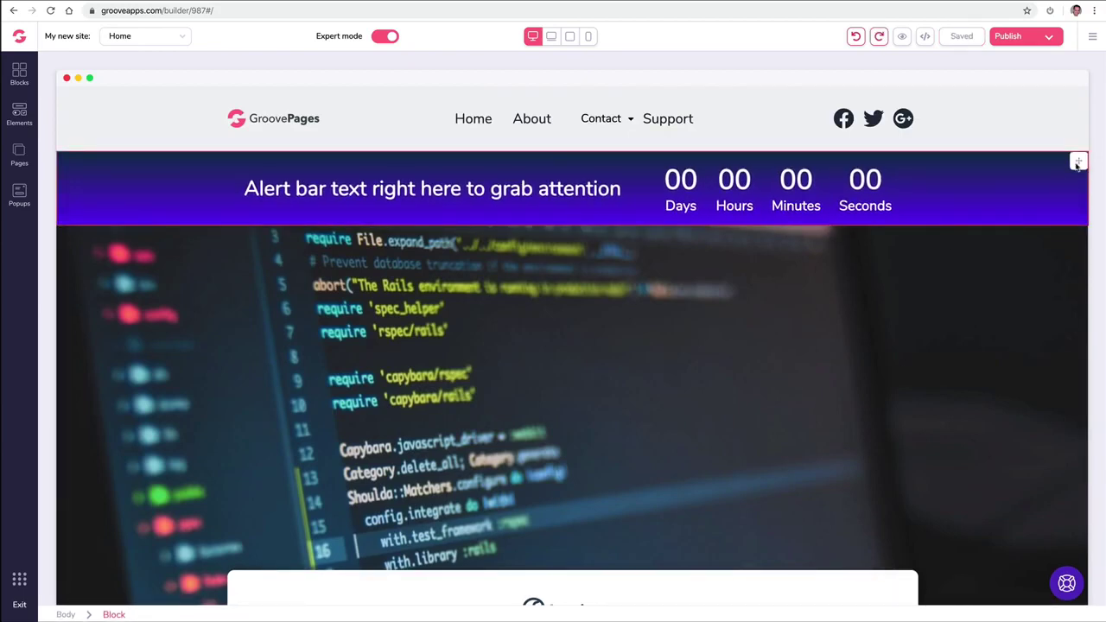
{"action": "left_click", "coordinate": [1078, 163]}
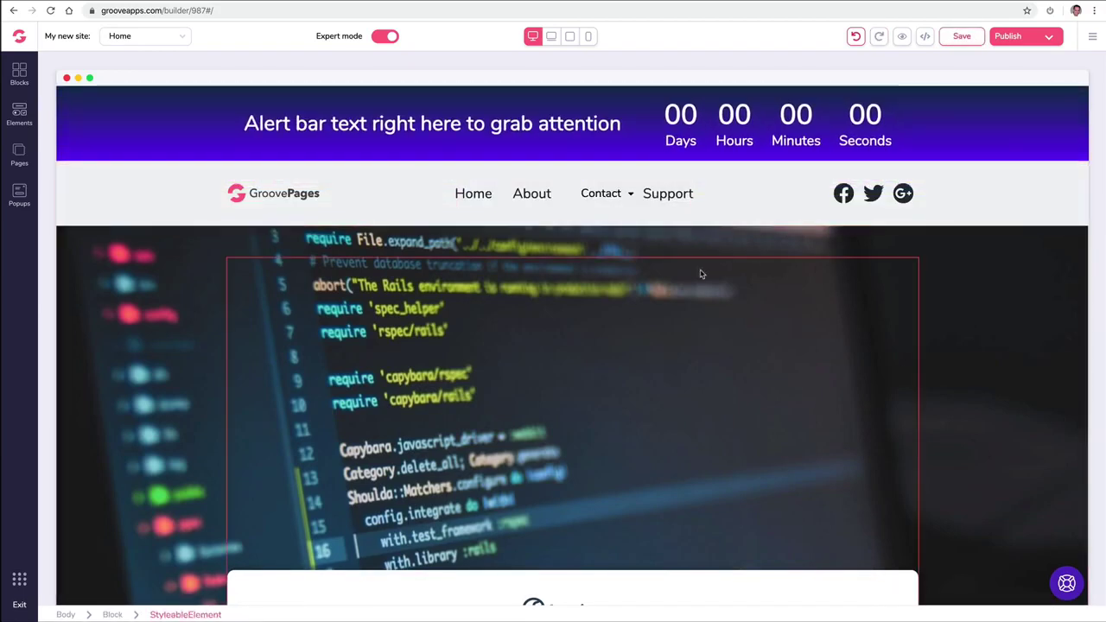
{"action": "scroll", "coordinate": [205, 257], "scroll_direction": "down", "scroll_amount": 3}
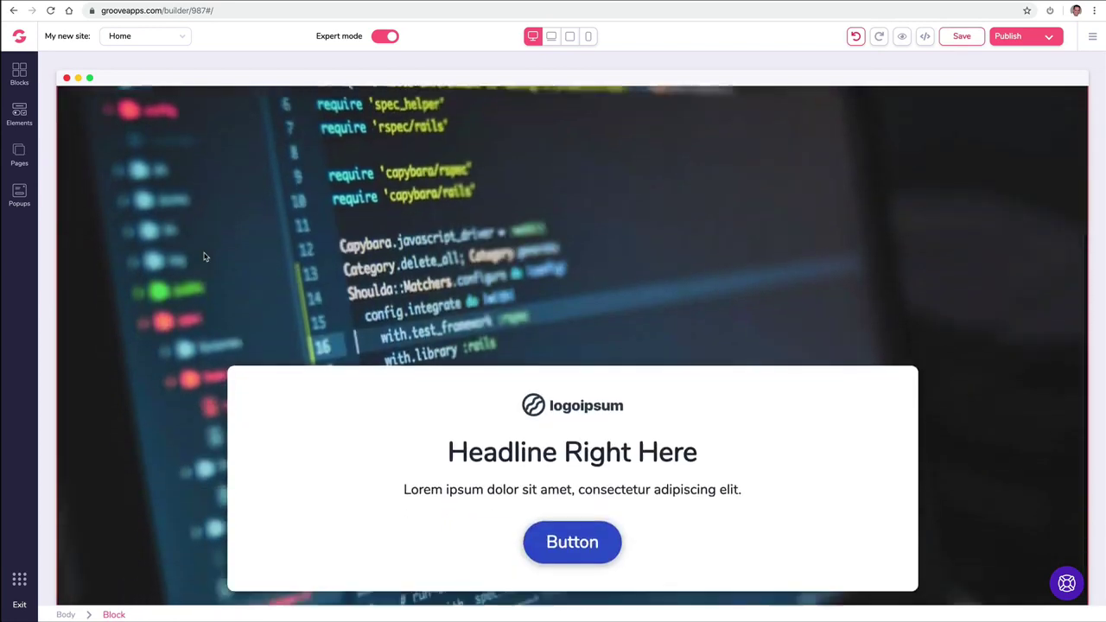
Step: Add a light link-column footer below the cover from the Footers designs
{"action": "left_click", "coordinate": [19, 74]}
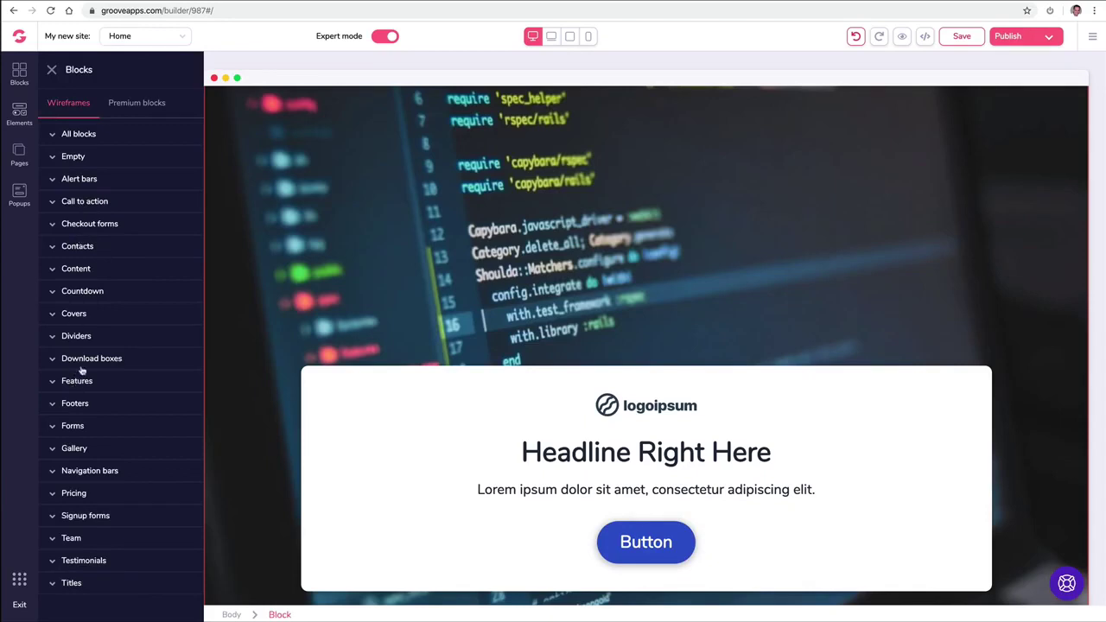
{"action": "left_click", "coordinate": [92, 412]}
{"action": "scroll", "coordinate": [118, 388], "scroll_direction": "down", "scroll_amount": 2}
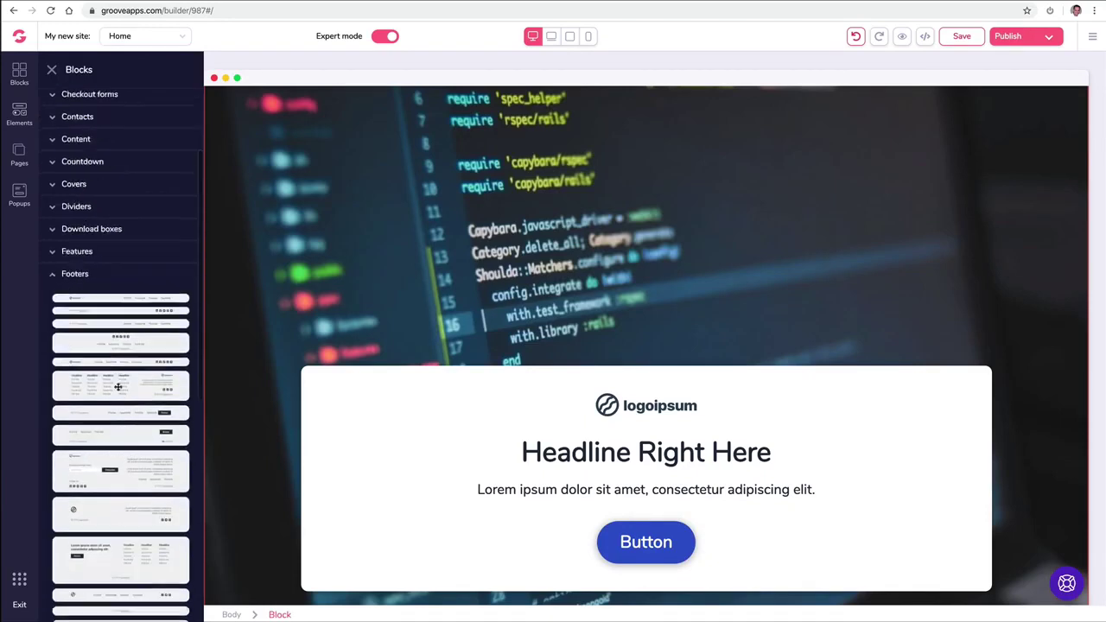
{"action": "scroll", "coordinate": [119, 388], "scroll_direction": "down", "scroll_amount": 3}
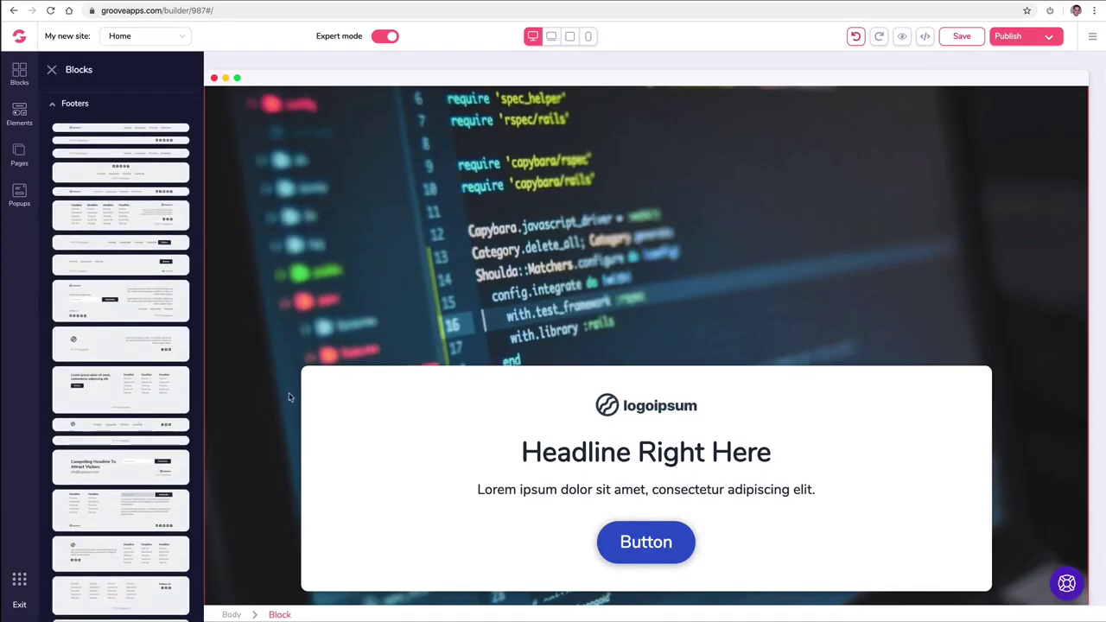
{"action": "scroll", "coordinate": [283, 405], "scroll_direction": "down", "scroll_amount": 1}
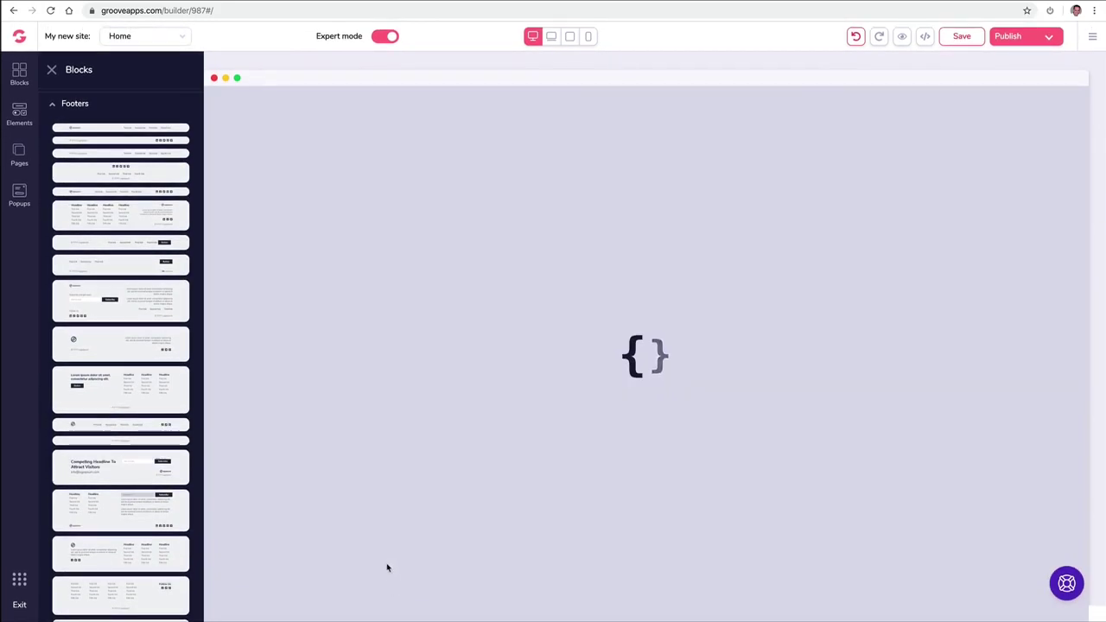
{"action": "left_click", "coordinate": [386, 414]}
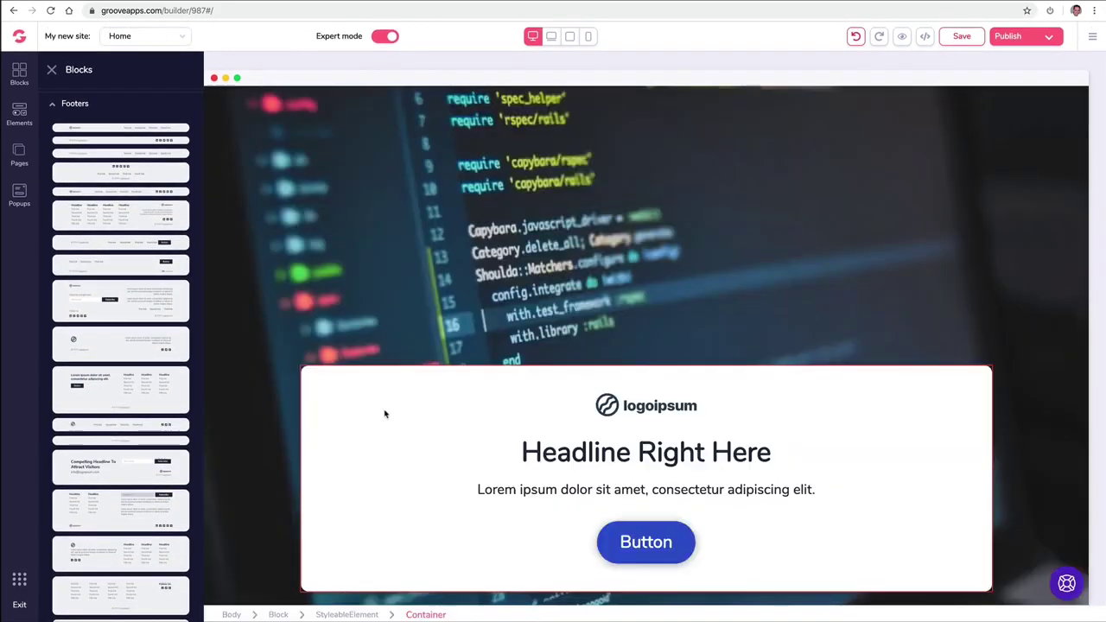
{"action": "scroll", "coordinate": [385, 411], "scroll_direction": "down", "scroll_amount": 5}
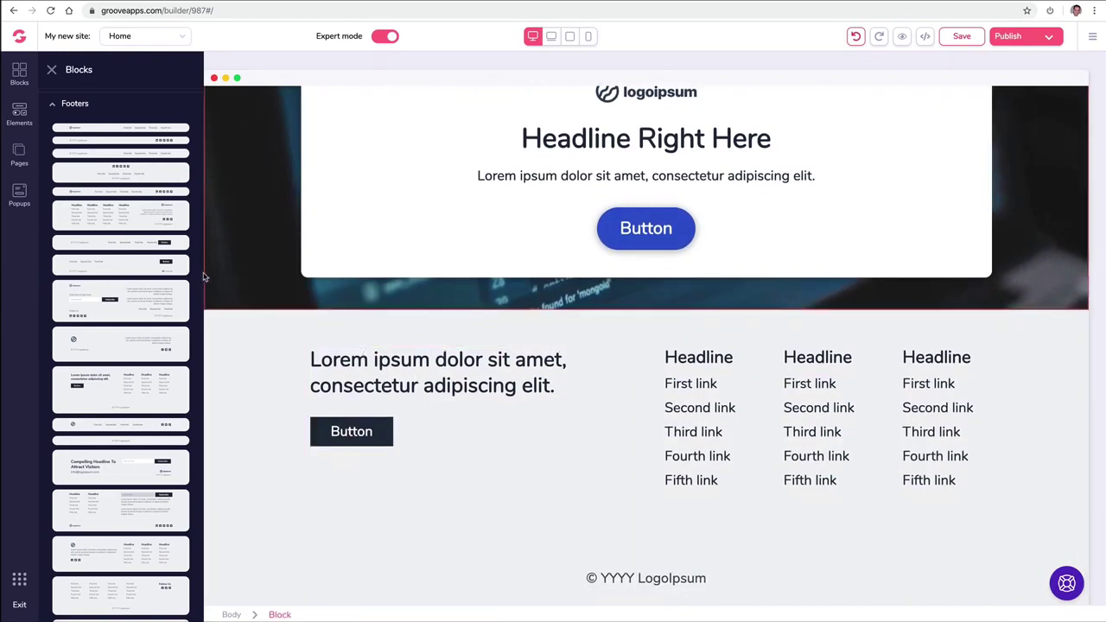
{"action": "left_click", "coordinate": [55, 105]}
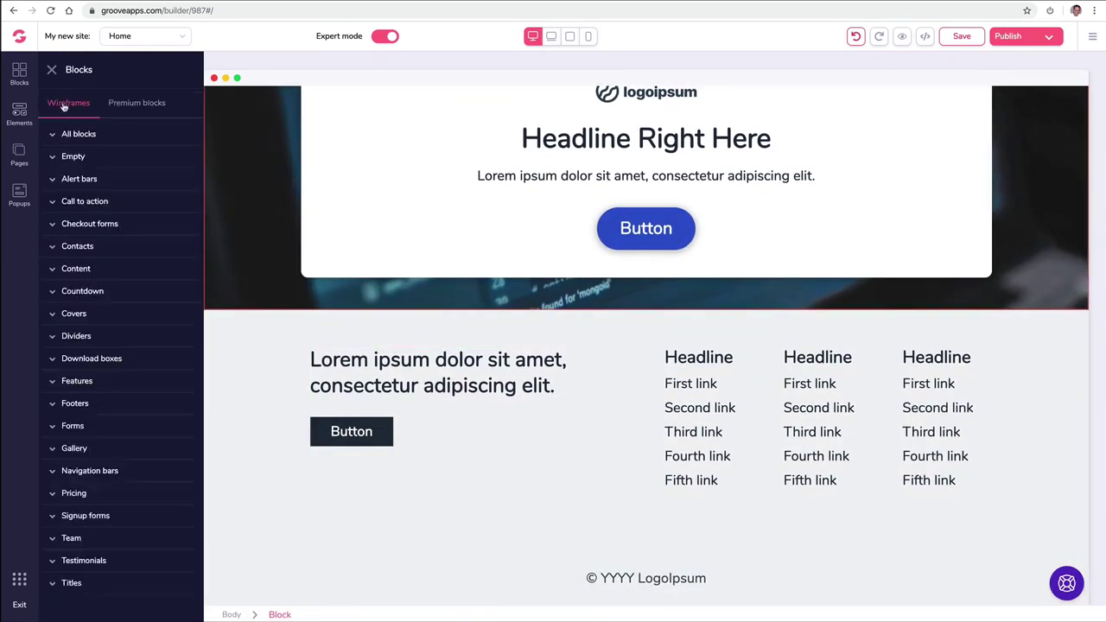
Step: Add the blue premium footer with social icons and four links below the cover
{"action": "left_click", "coordinate": [147, 107]}
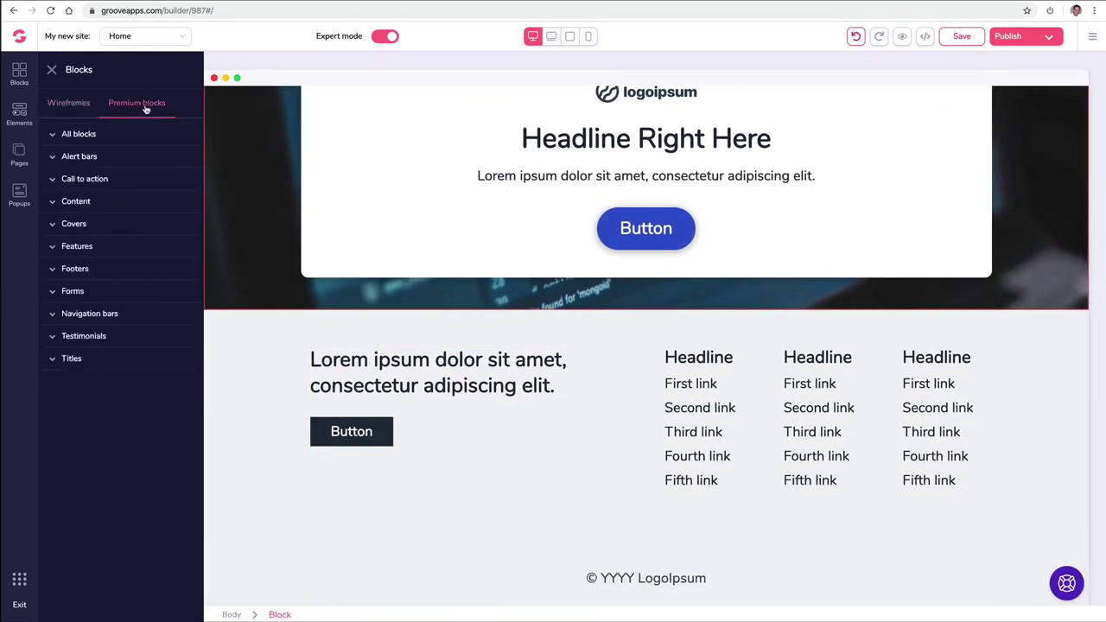
{"action": "left_click", "coordinate": [102, 269]}
{"action": "left_click_drag", "start_coordinate": [131, 344], "coordinate": [442, 398]}
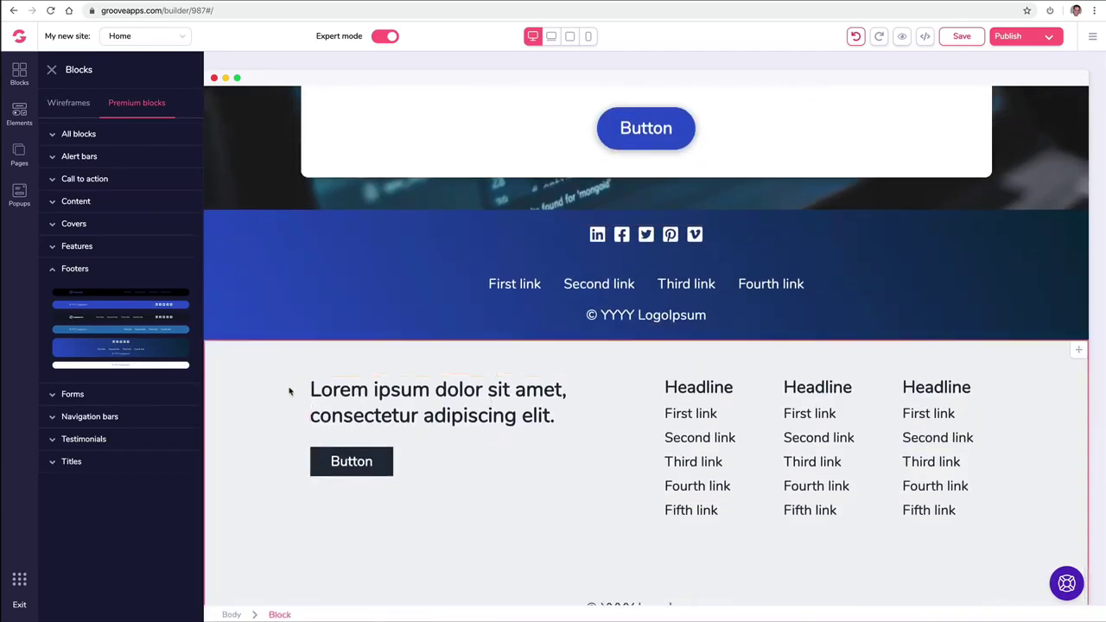
{"action": "left_click", "coordinate": [281, 379]}
{"action": "scroll", "coordinate": [130, 333], "scroll_direction": "up", "scroll_amount": 5}
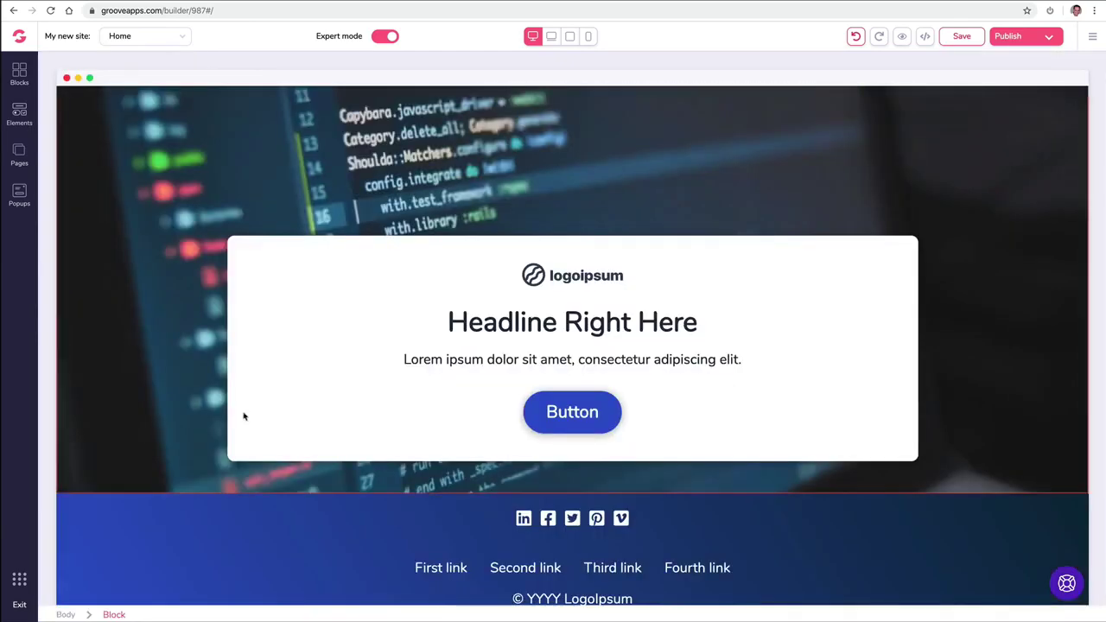
Step: Add the image-left call-to-action block, 'Headline Right Here To Attract Visitors', below the hero
{"action": "left_click", "coordinate": [19, 75]}
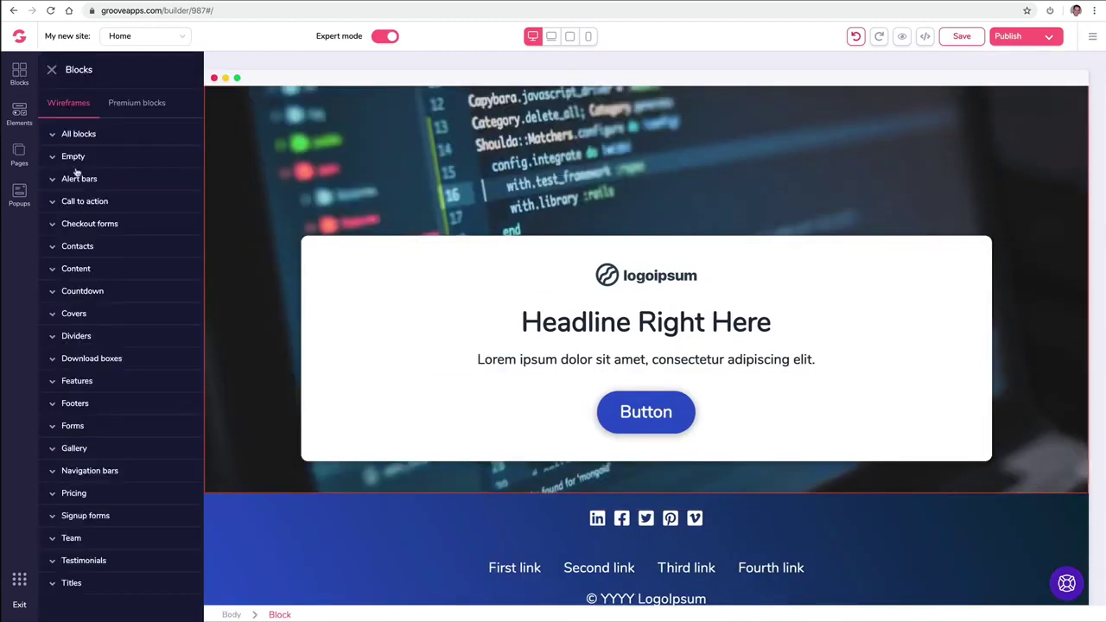
{"action": "left_click", "coordinate": [122, 204]}
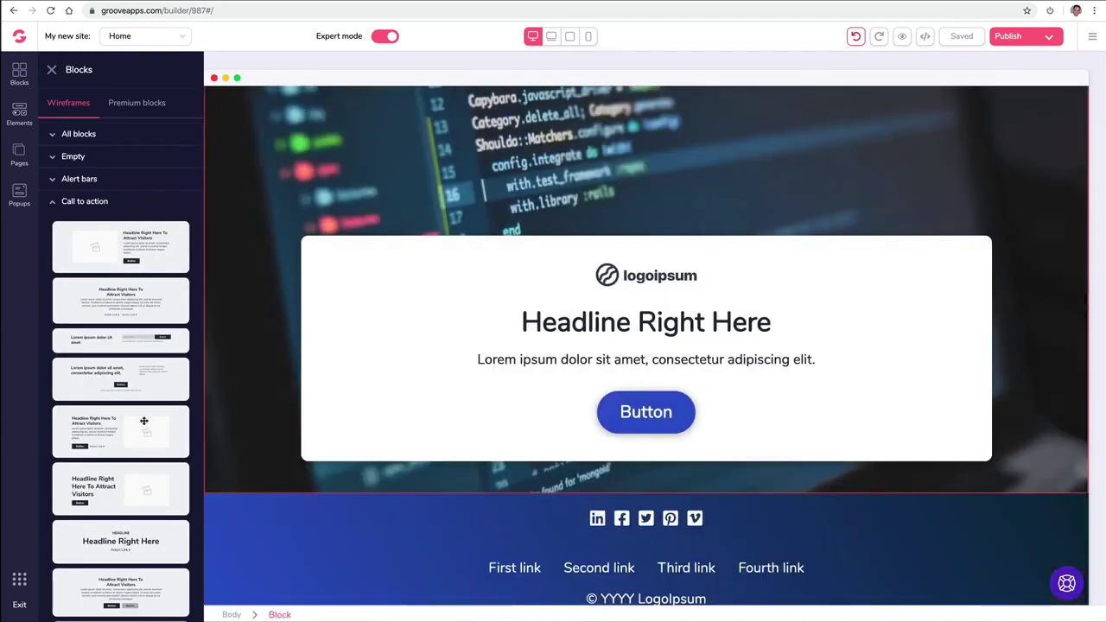
{"action": "left_click_drag", "start_coordinate": [141, 420], "coordinate": [517, 514]}
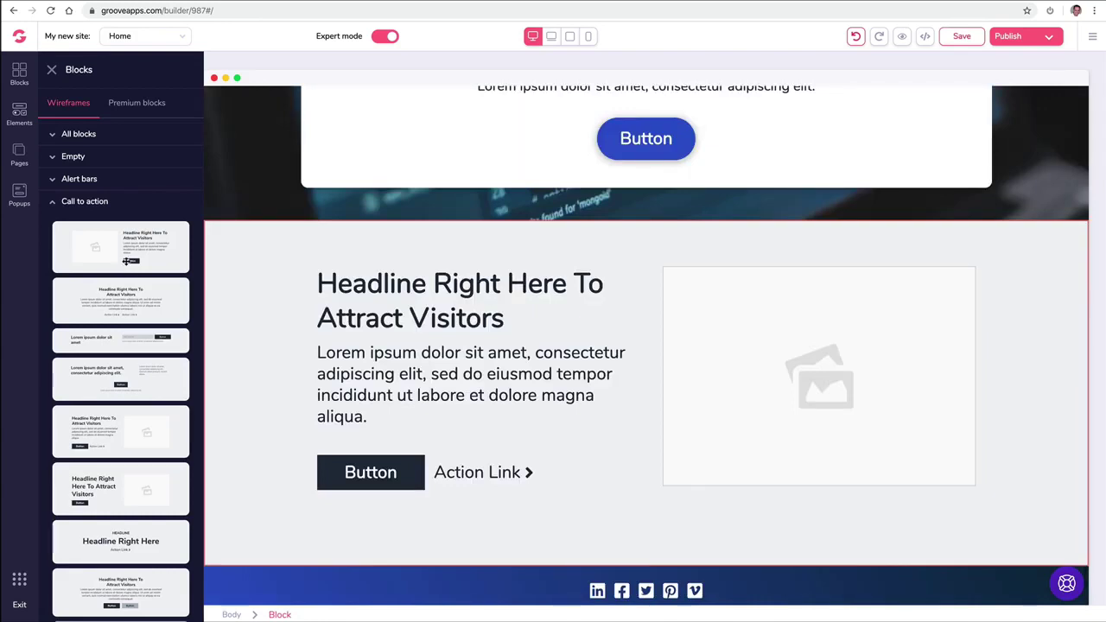
{"action": "left_click_drag", "start_coordinate": [127, 258], "coordinate": [358, 378]}
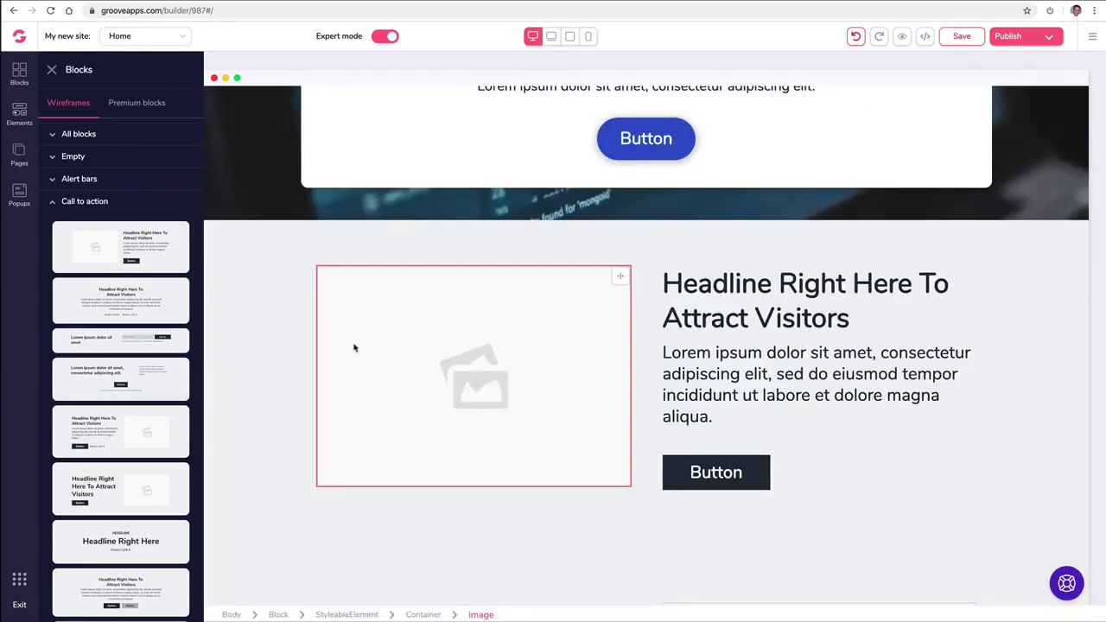
{"action": "left_click", "coordinate": [137, 102]}
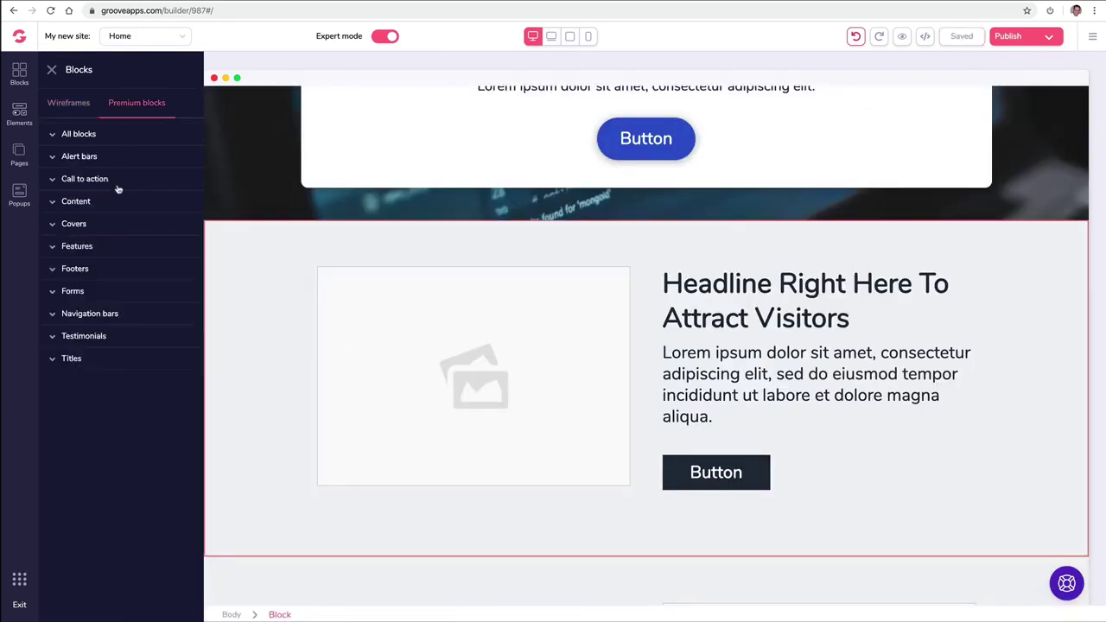
{"action": "left_click", "coordinate": [112, 246]}
Step: Add a premium six-feature grid, a three-column testimonial row and the blue 'What people say' band
{"action": "left_click_drag", "start_coordinate": [145, 314], "coordinate": [696, 247]}
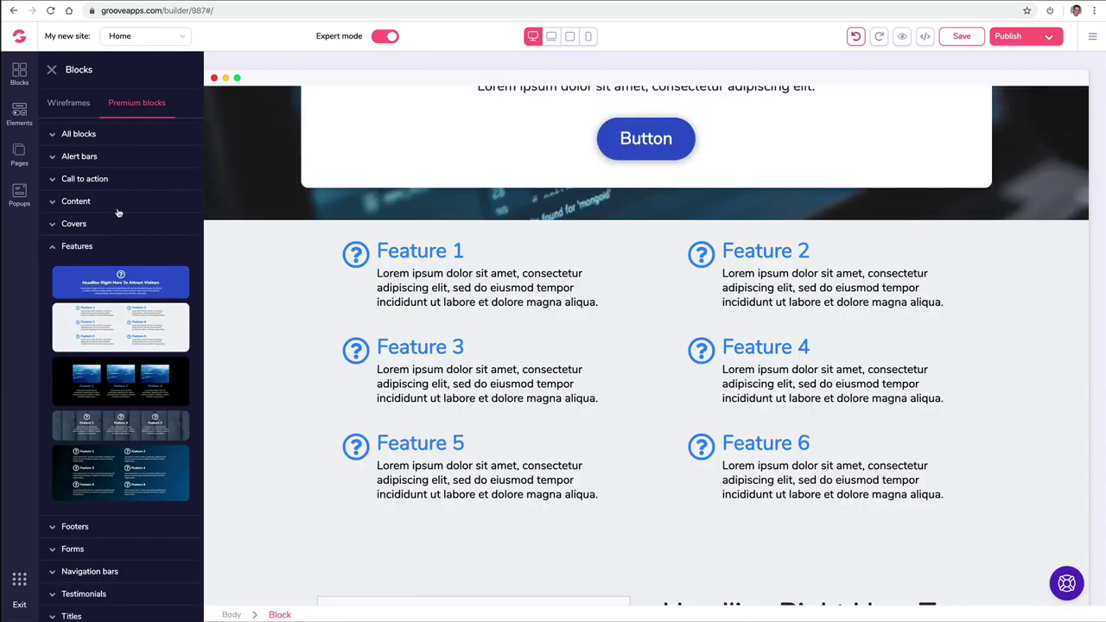
{"action": "left_click", "coordinate": [54, 248]}
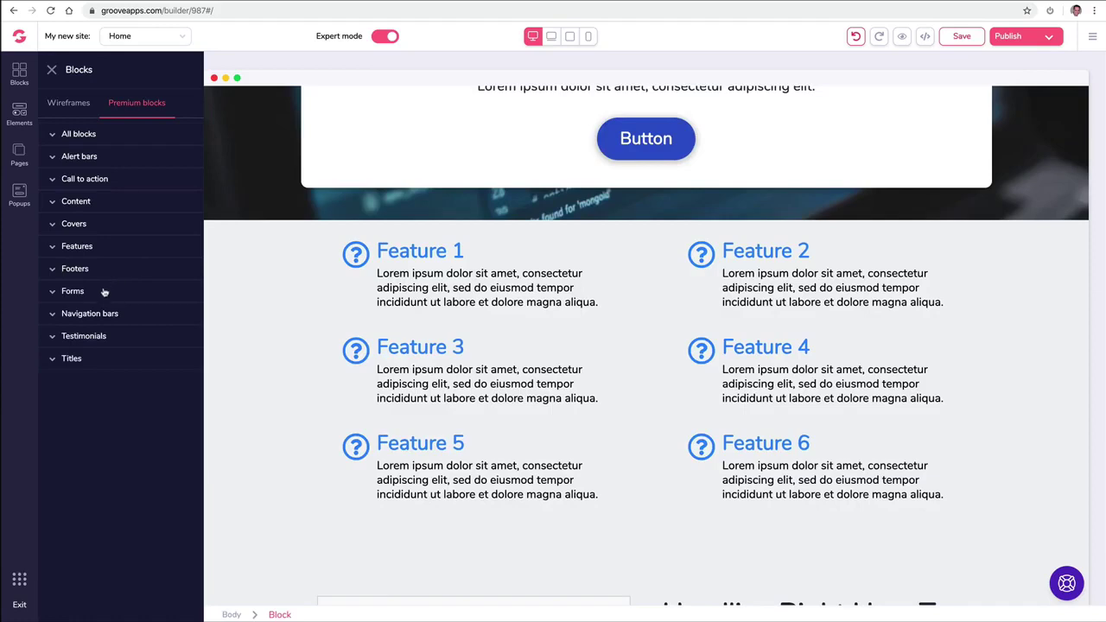
{"action": "left_click", "coordinate": [80, 337]}
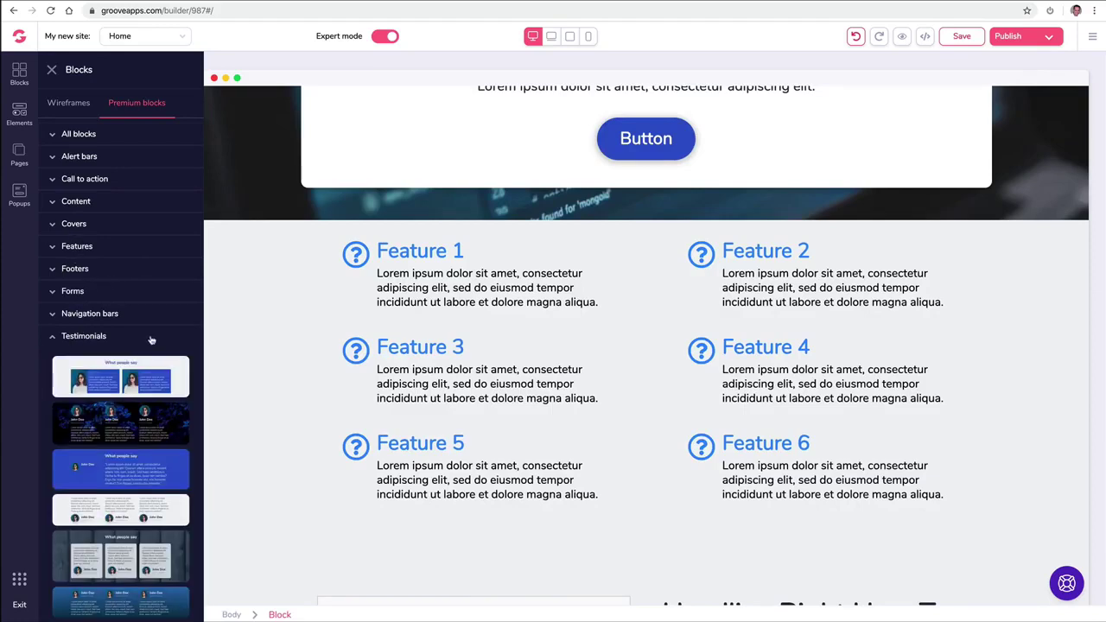
{"action": "scroll", "coordinate": [149, 339], "scroll_direction": "down", "scroll_amount": 1}
{"action": "left_click_drag", "start_coordinate": [122, 468], "coordinate": [563, 262]}
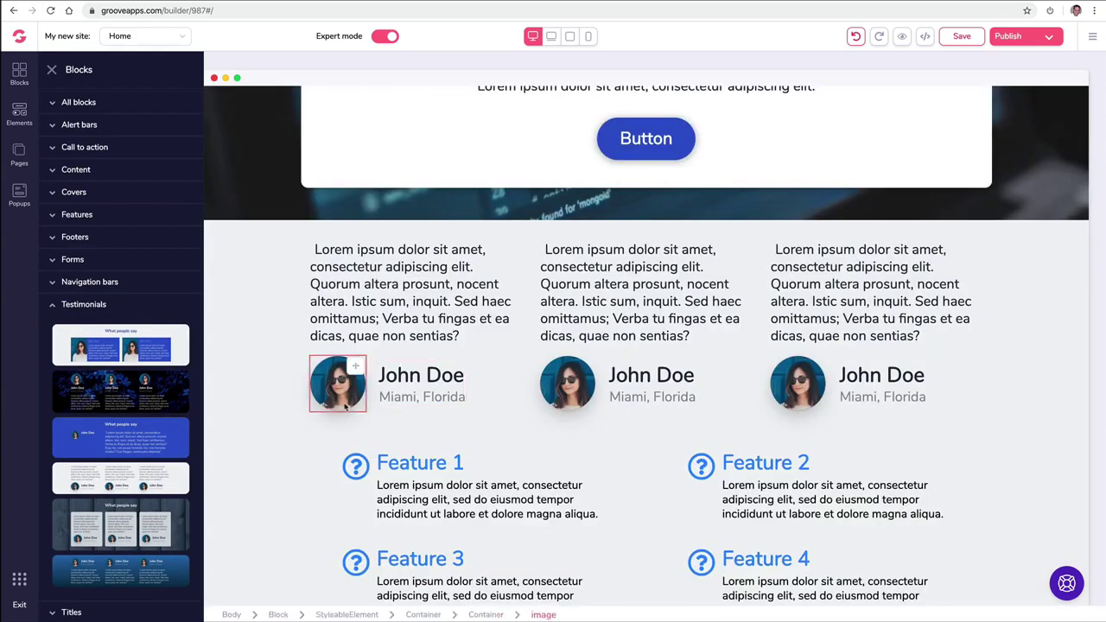
{"action": "scroll", "coordinate": [346, 394], "scroll_direction": "up", "scroll_amount": 1}
{"action": "scroll", "coordinate": [293, 467], "scroll_direction": "down", "scroll_amount": 1}
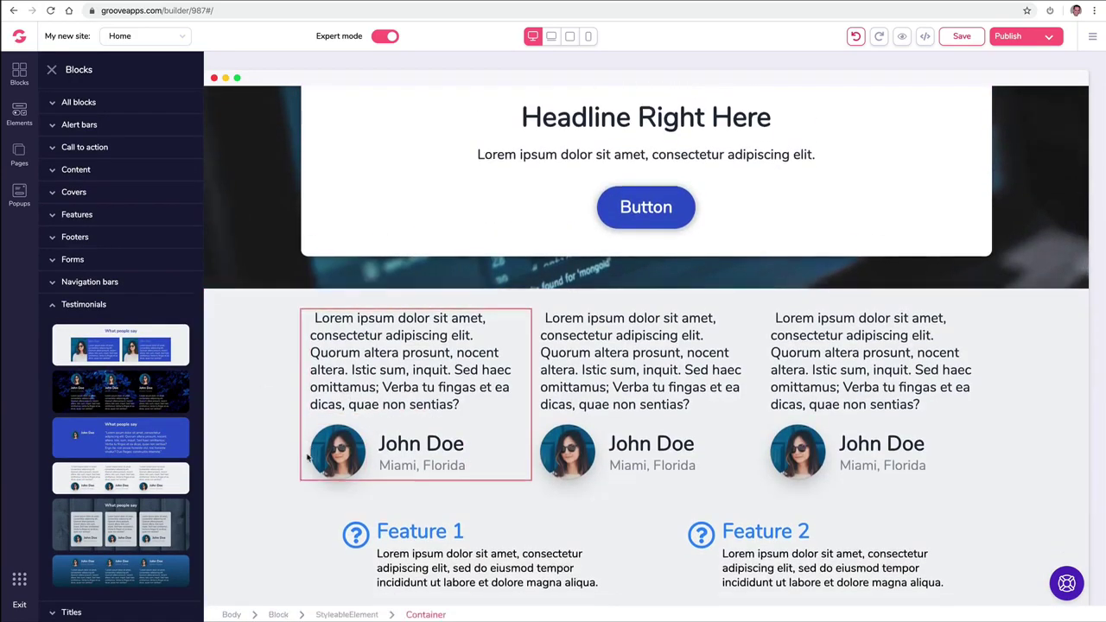
{"action": "left_click_drag", "start_coordinate": [145, 437], "coordinate": [474, 446]}
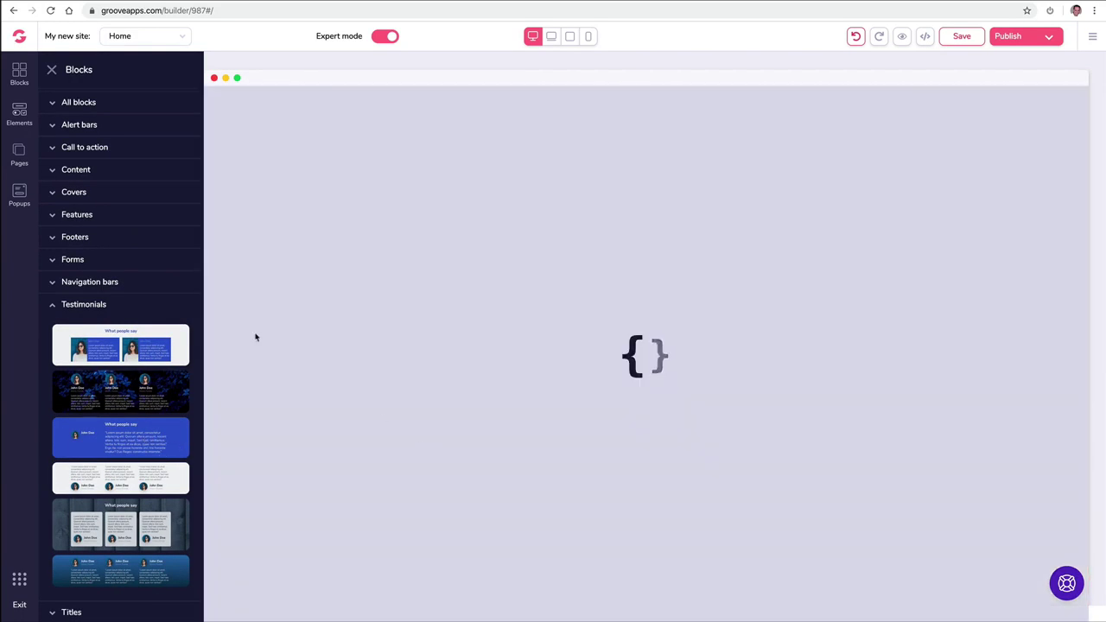
{"action": "left_click", "coordinate": [81, 104]}
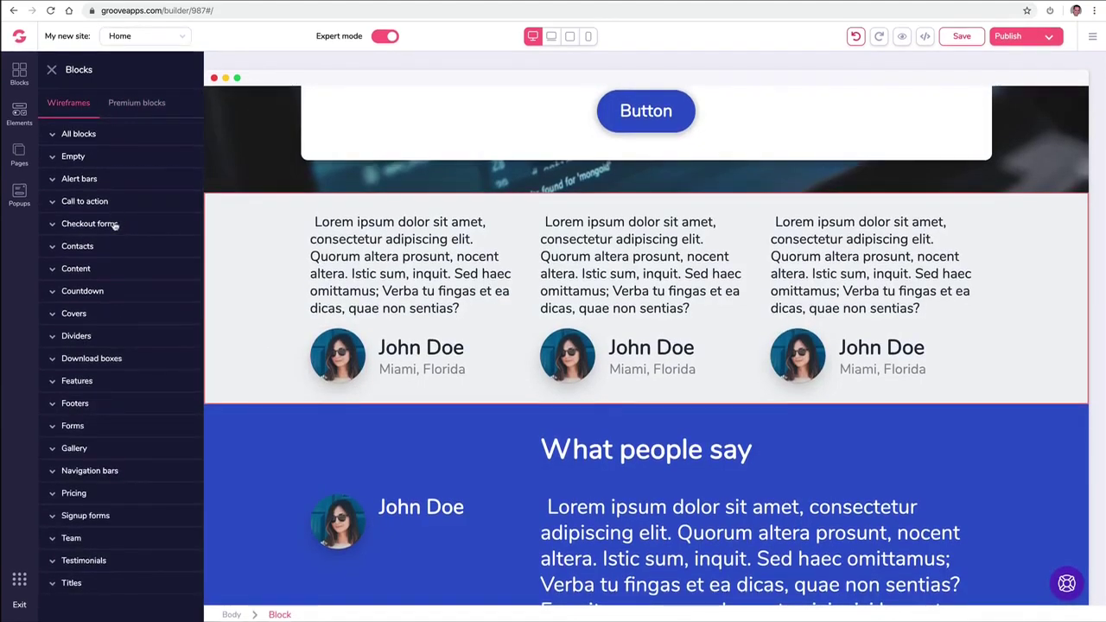
Step: Add the third Contacts design with map, Contact Us, Visit Us details and message form
{"action": "left_click", "coordinate": [102, 247]}
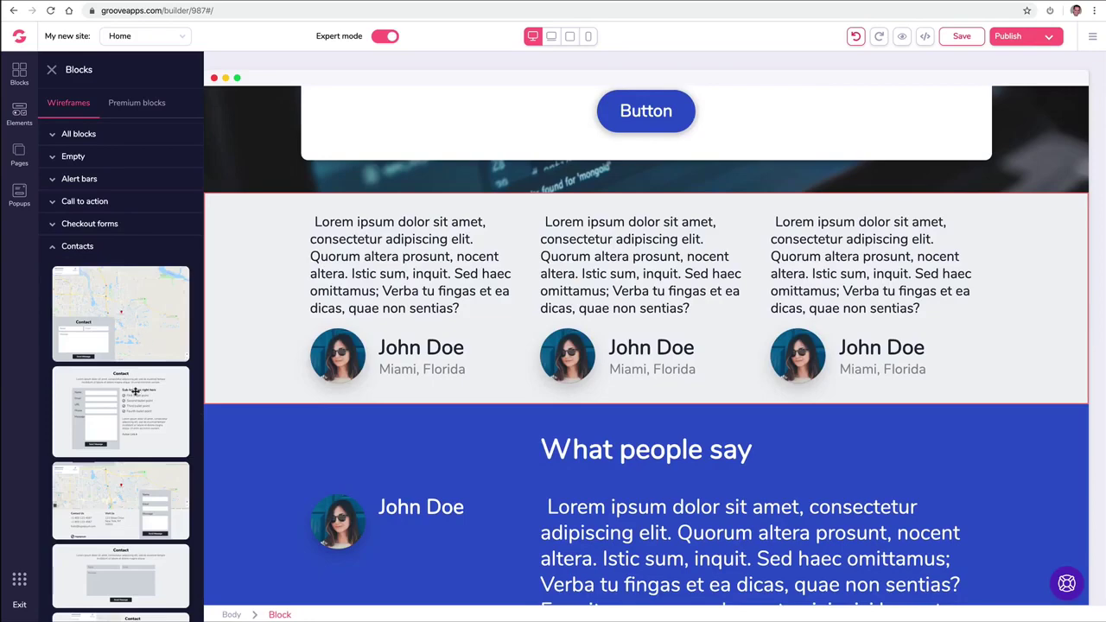
{"action": "scroll", "coordinate": [149, 381], "scroll_direction": "down", "scroll_amount": 1}
{"action": "scroll", "coordinate": [148, 381], "scroll_direction": "down", "scroll_amount": 1}
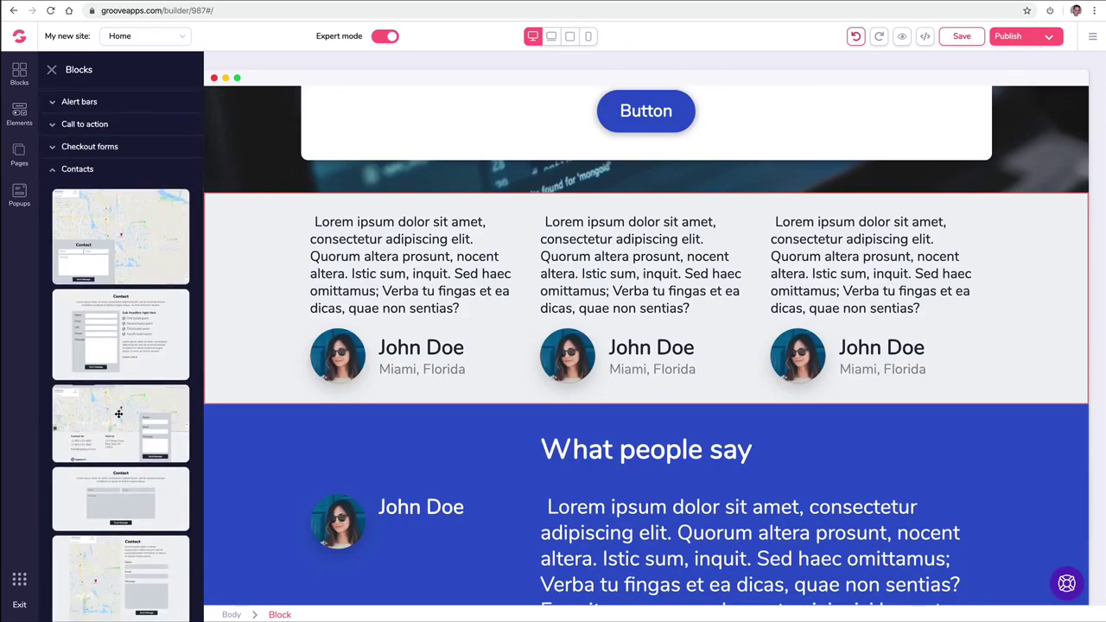
{"action": "left_click_drag", "start_coordinate": [118, 414], "coordinate": [507, 259]}
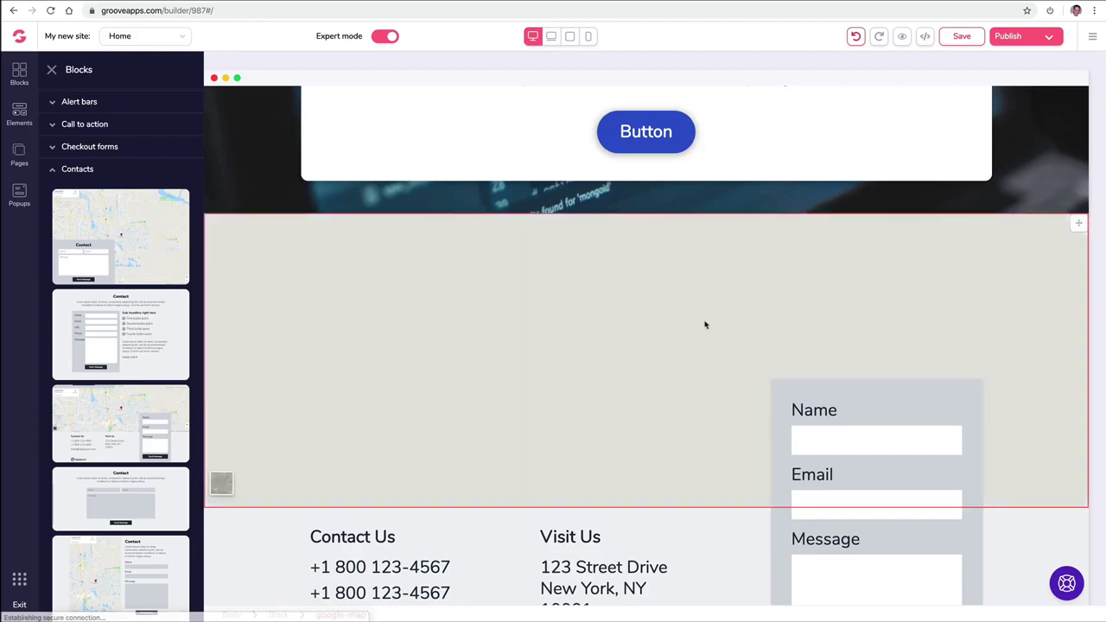
{"action": "scroll", "coordinate": [706, 323], "scroll_direction": "down", "scroll_amount": 3}
{"action": "scroll", "coordinate": [735, 410], "scroll_direction": "down", "scroll_amount": 4}
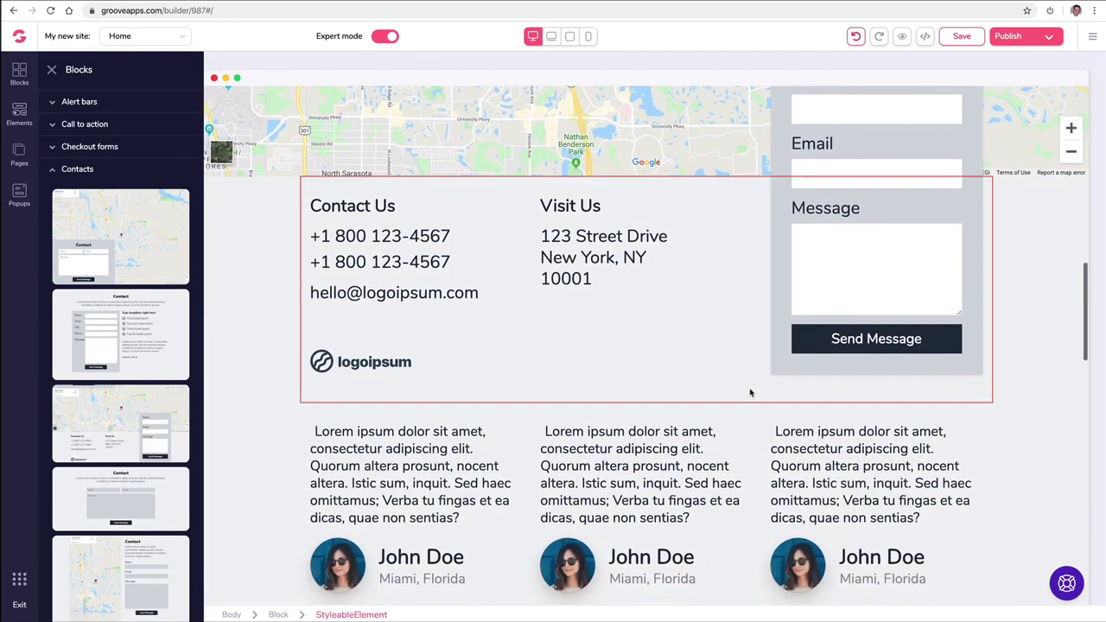
{"action": "scroll", "coordinate": [748, 385], "scroll_direction": "up", "scroll_amount": 3}
{"action": "scroll", "coordinate": [750, 394], "scroll_direction": "down", "scroll_amount": 1}
{"action": "scroll", "coordinate": [751, 393], "scroll_direction": "down", "scroll_amount": 10}
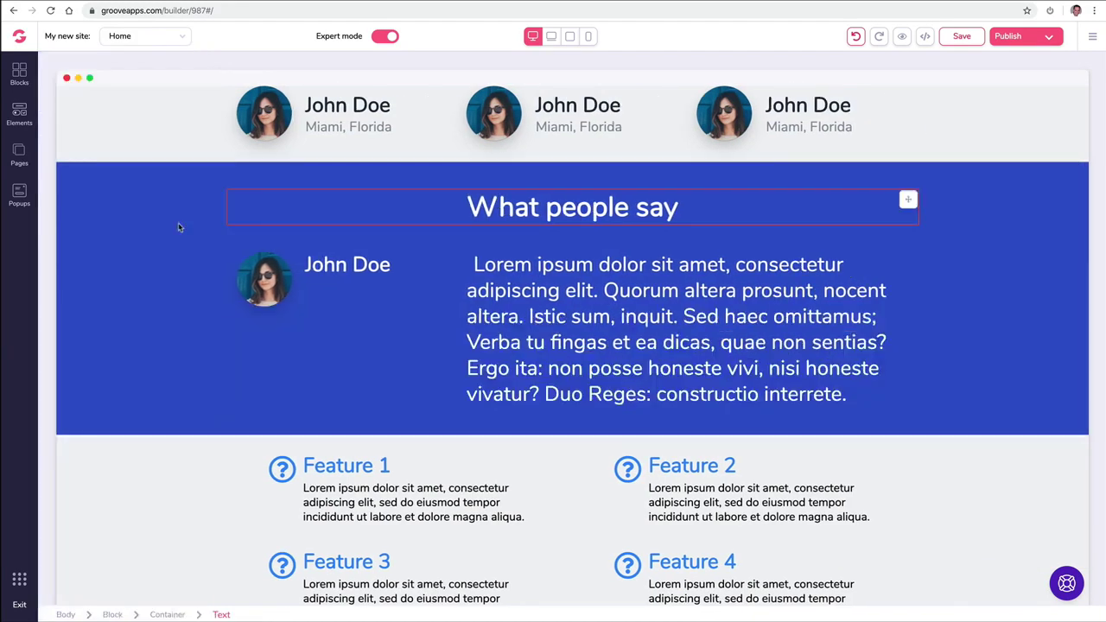
Step: Add the Starter $27 / Pro $47 / Unlimited $97 pricing table and a Days–Seconds countdown
{"action": "left_click", "coordinate": [20, 74]}
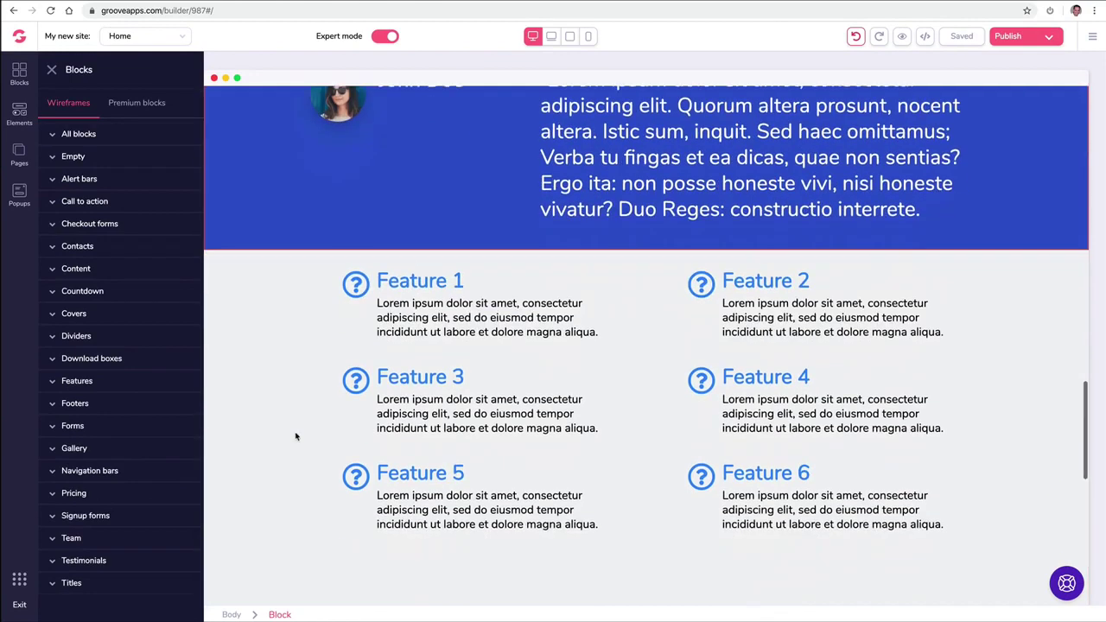
{"action": "scroll", "coordinate": [297, 436], "scroll_direction": "down", "scroll_amount": 15}
{"action": "scroll", "coordinate": [296, 436], "scroll_direction": "down", "scroll_amount": 3}
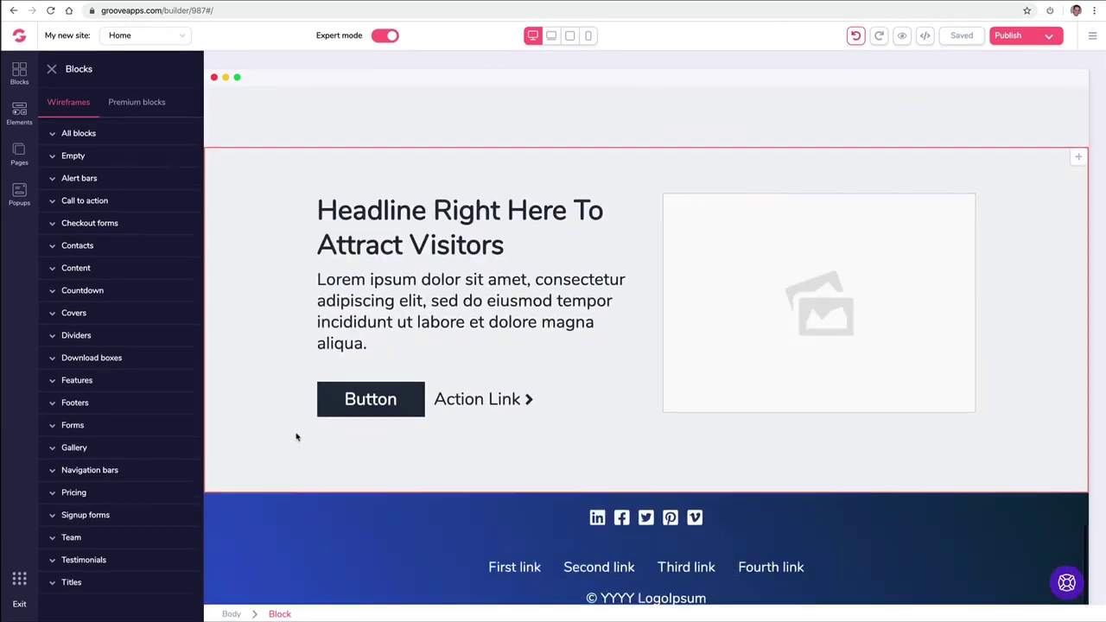
{"action": "left_click", "coordinate": [102, 497]}
{"action": "scroll", "coordinate": [123, 486], "scroll_direction": "down", "scroll_amount": 10}
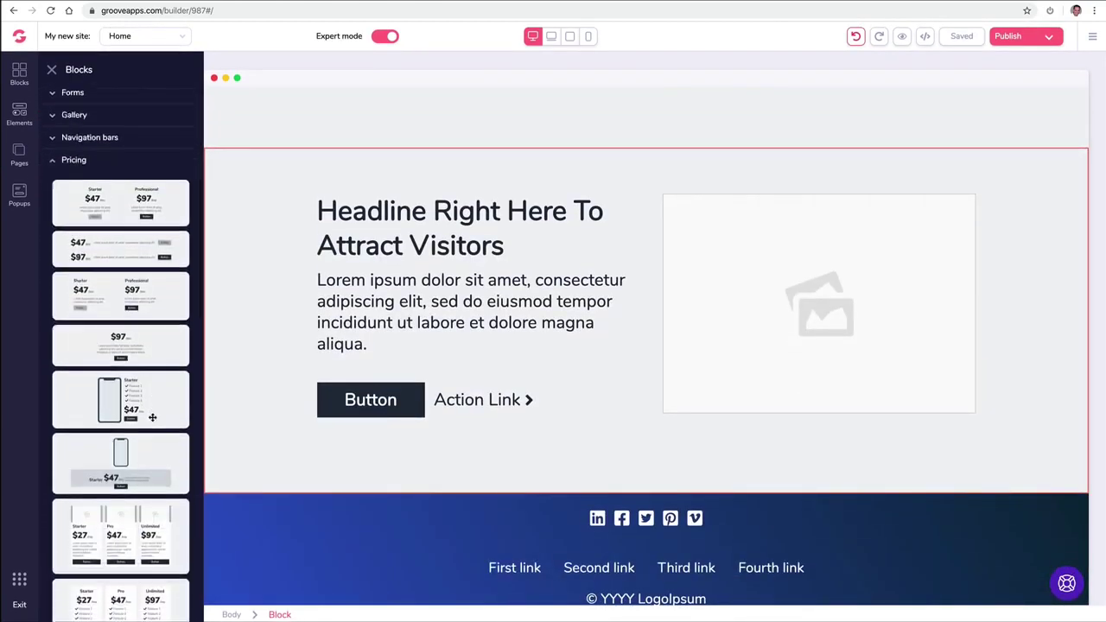
{"action": "scroll", "coordinate": [145, 418], "scroll_direction": "down", "scroll_amount": 2}
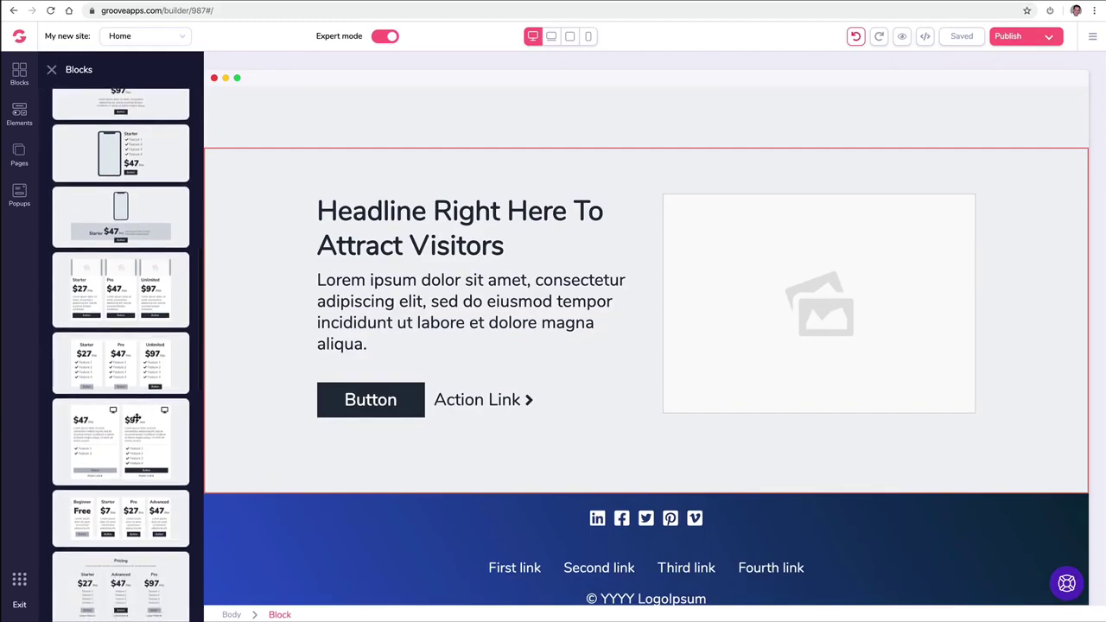
{"action": "left_click_drag", "start_coordinate": [160, 378], "coordinate": [578, 205]}
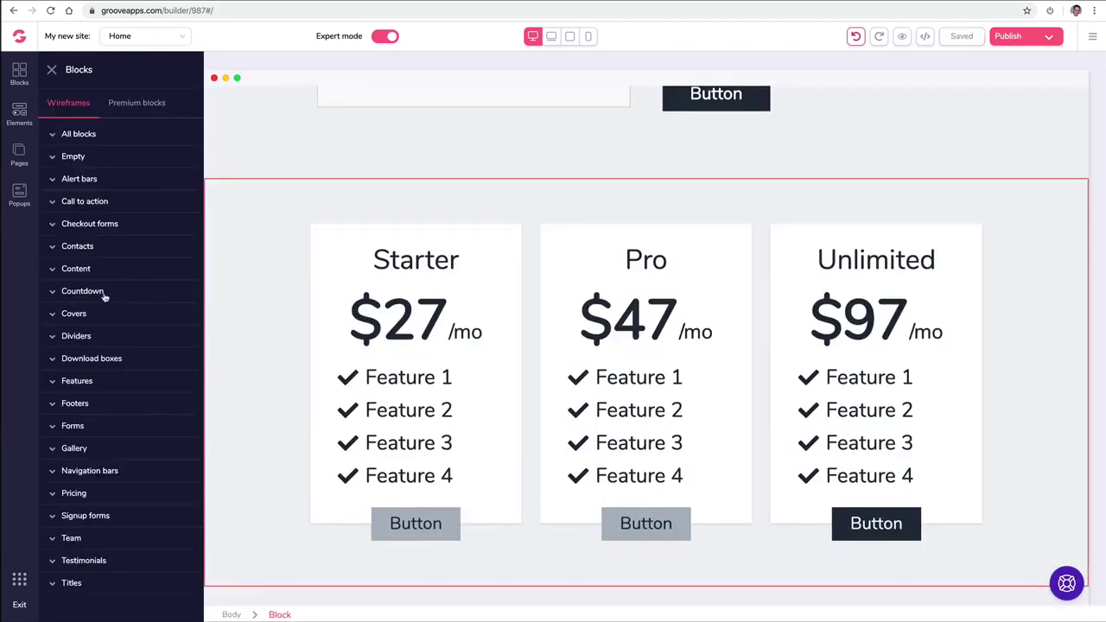
{"action": "left_click", "coordinate": [104, 294]}
{"action": "scroll", "coordinate": [128, 301], "scroll_direction": "down", "scroll_amount": 3}
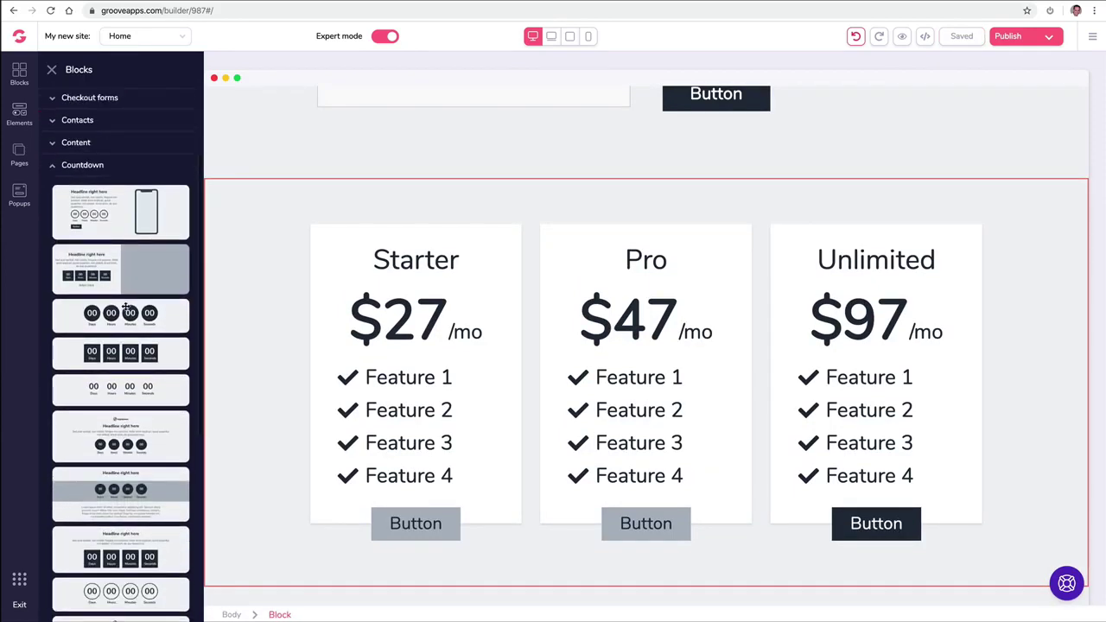
{"action": "left_click_drag", "start_coordinate": [127, 307], "coordinate": [522, 240]}
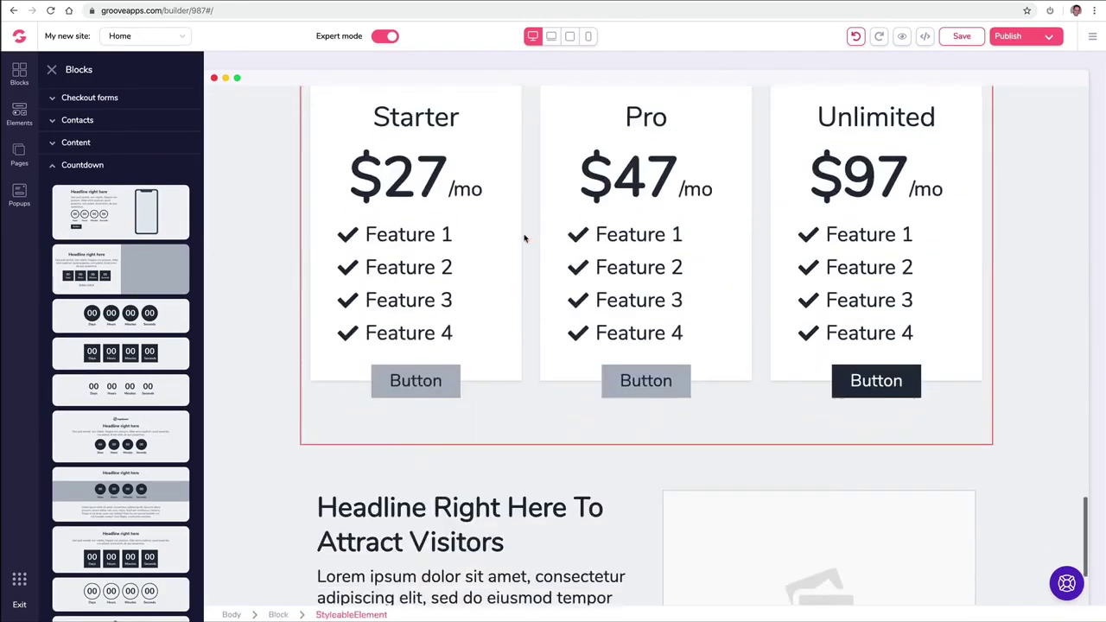
Step: Add a form block and an Our Team section above the footer
{"action": "left_click", "coordinate": [105, 426]}
{"action": "scroll", "coordinate": [146, 484], "scroll_direction": "down", "scroll_amount": 5}
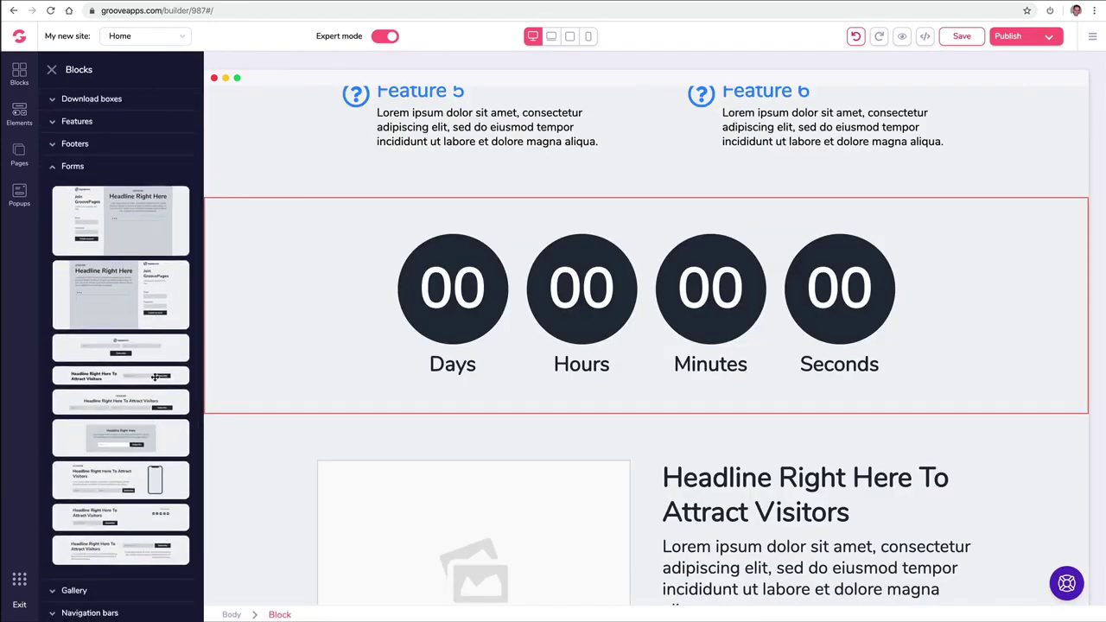
{"action": "left_click_drag", "start_coordinate": [154, 377], "coordinate": [657, 445]}
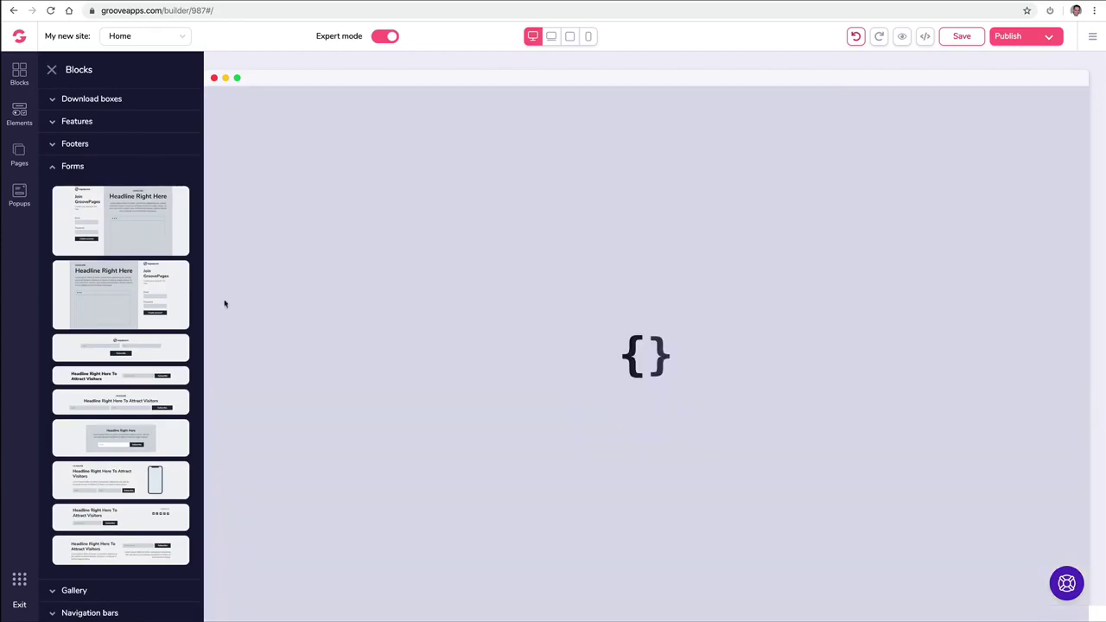
{"action": "scroll", "coordinate": [383, 347], "scroll_direction": "down", "scroll_amount": 5}
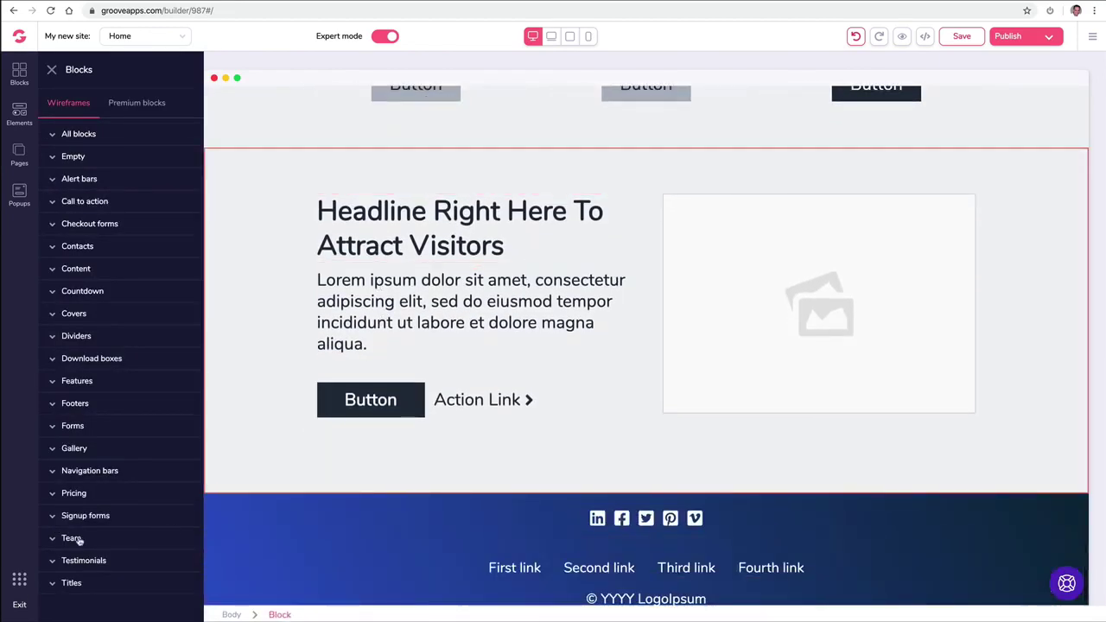
{"action": "left_click", "coordinate": [73, 537]}
{"action": "scroll", "coordinate": [139, 467], "scroll_direction": "down", "scroll_amount": 4}
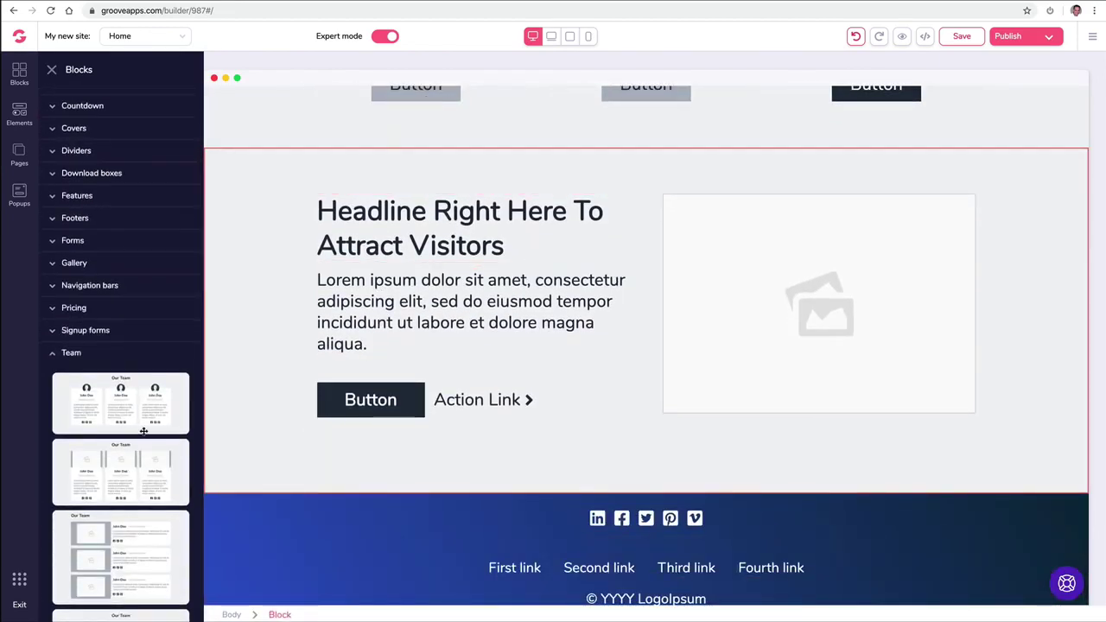
{"action": "left_click_drag", "start_coordinate": [128, 405], "coordinate": [597, 601]}
Step: Scroll the assembled page up to the countdown alert bar, then back down to the contact map
{"action": "scroll", "coordinate": [957, 294], "scroll_direction": "up", "scroll_amount": 4}
{"action": "scroll", "coordinate": [956, 294], "scroll_direction": "up", "scroll_amount": 20}
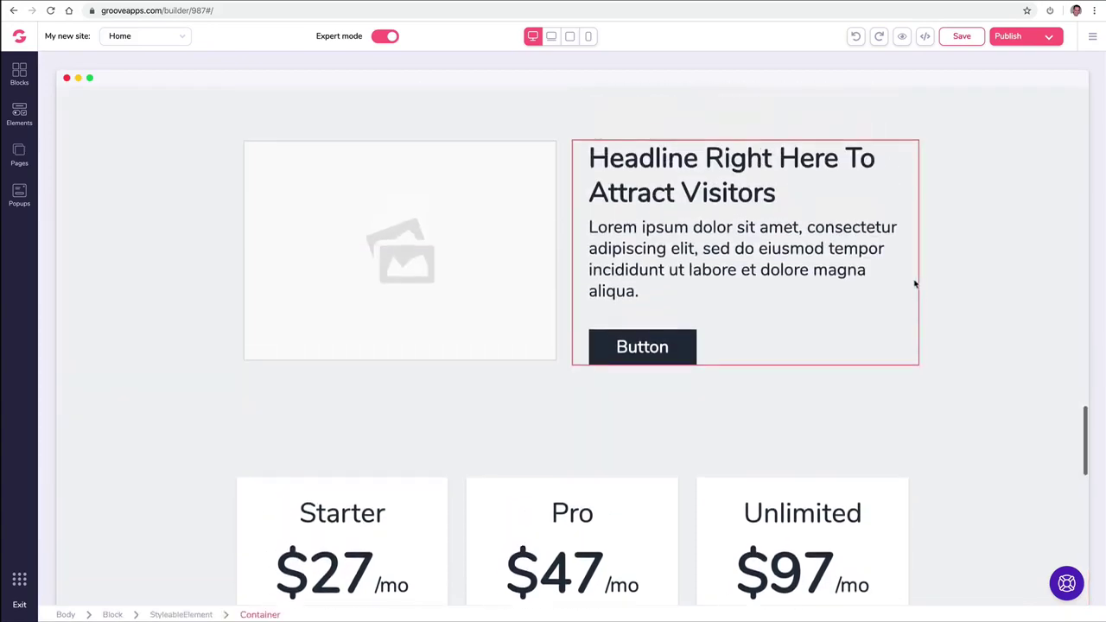
{"action": "scroll", "coordinate": [915, 282], "scroll_direction": "up", "scroll_amount": 20}
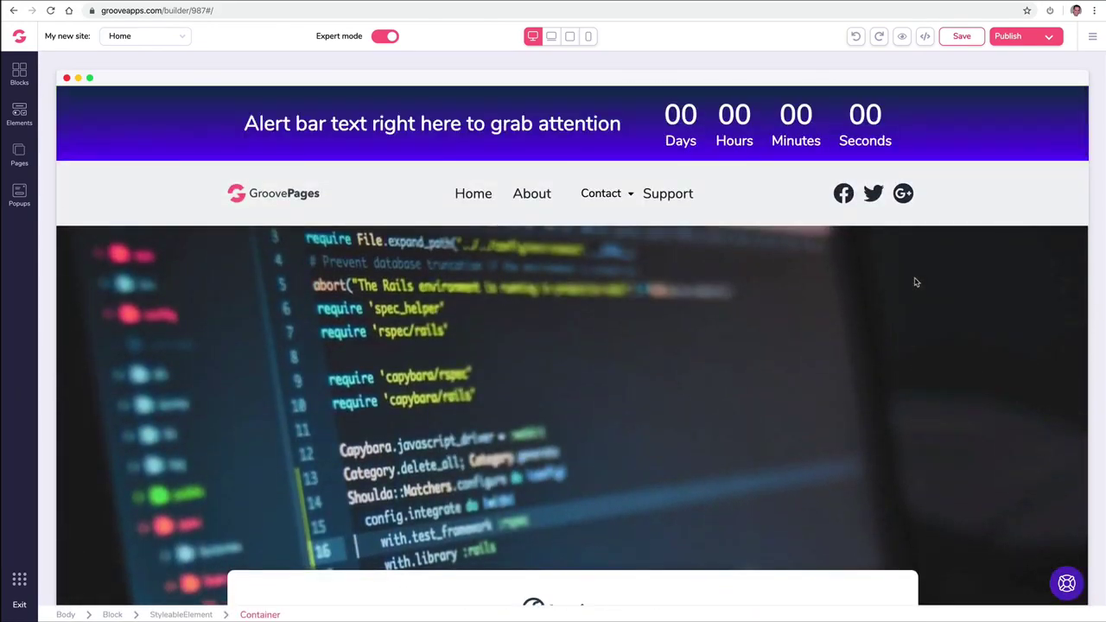
{"action": "scroll", "coordinate": [469, 192], "scroll_direction": "down", "scroll_amount": 15}
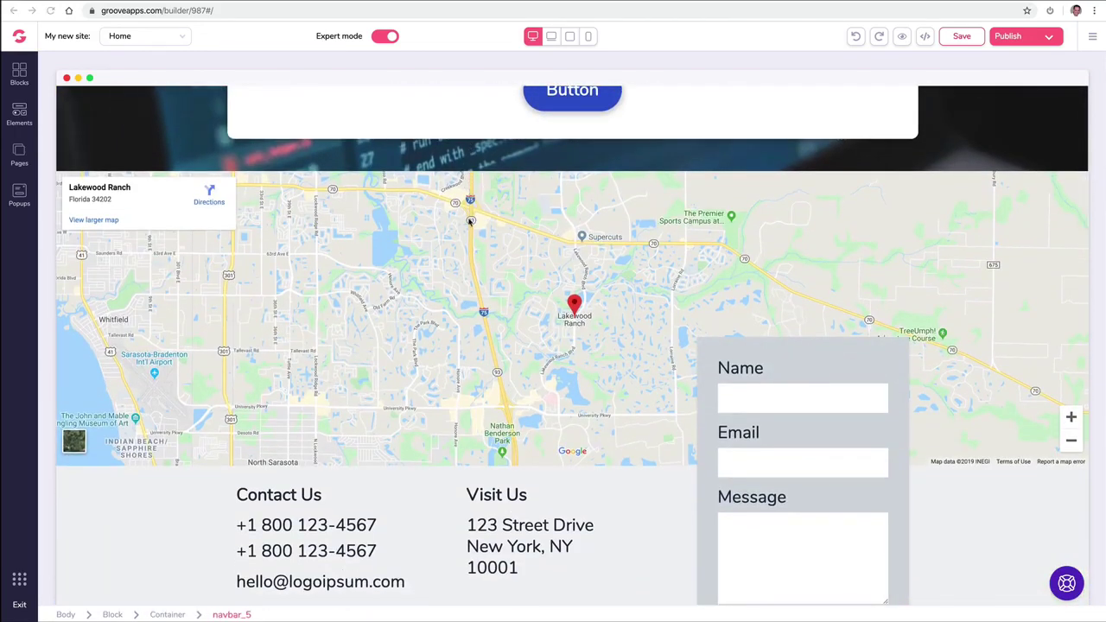
Step: Replace the map's Lakewood Ranch location with a downtown San Diego street address and update the map
{"action": "left_click", "coordinate": [445, 234]}
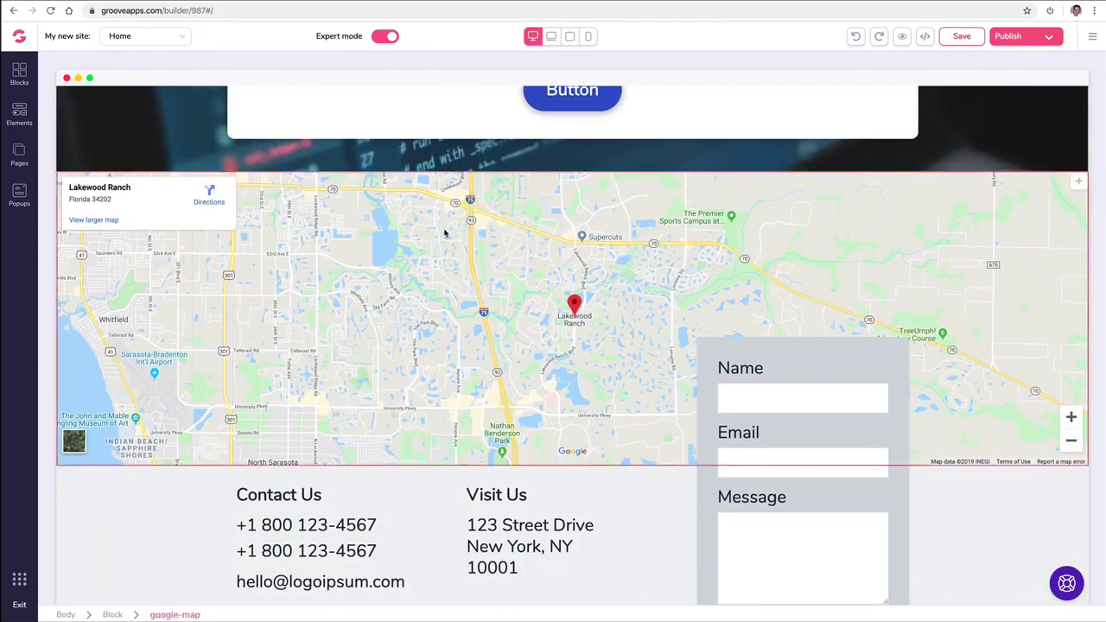
{"action": "double_click", "coordinate": [220, 257]}
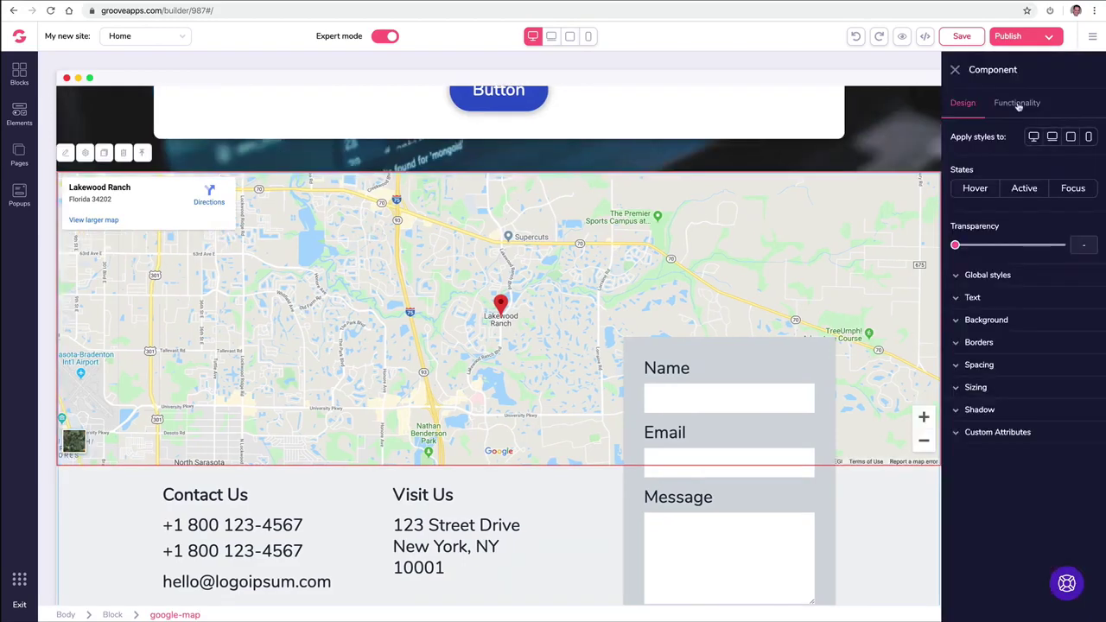
{"action": "left_click", "coordinate": [1018, 104]}
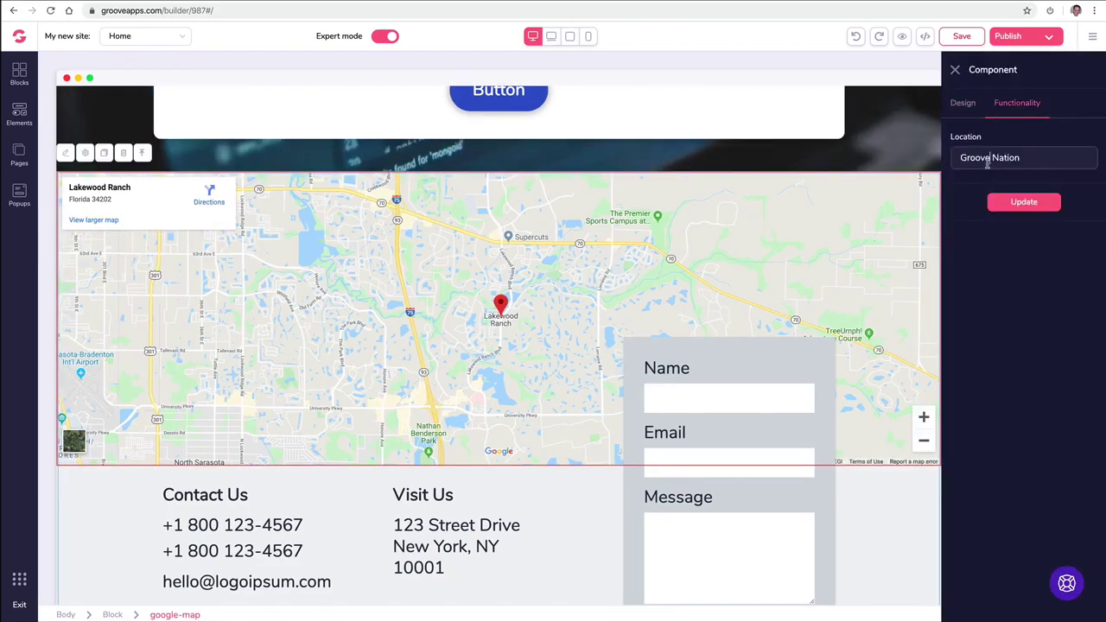
{"action": "triple_click", "coordinate": [988, 161]}
{"action": "type", "text": "872 Grand Ave., San Diego CA 92101"}
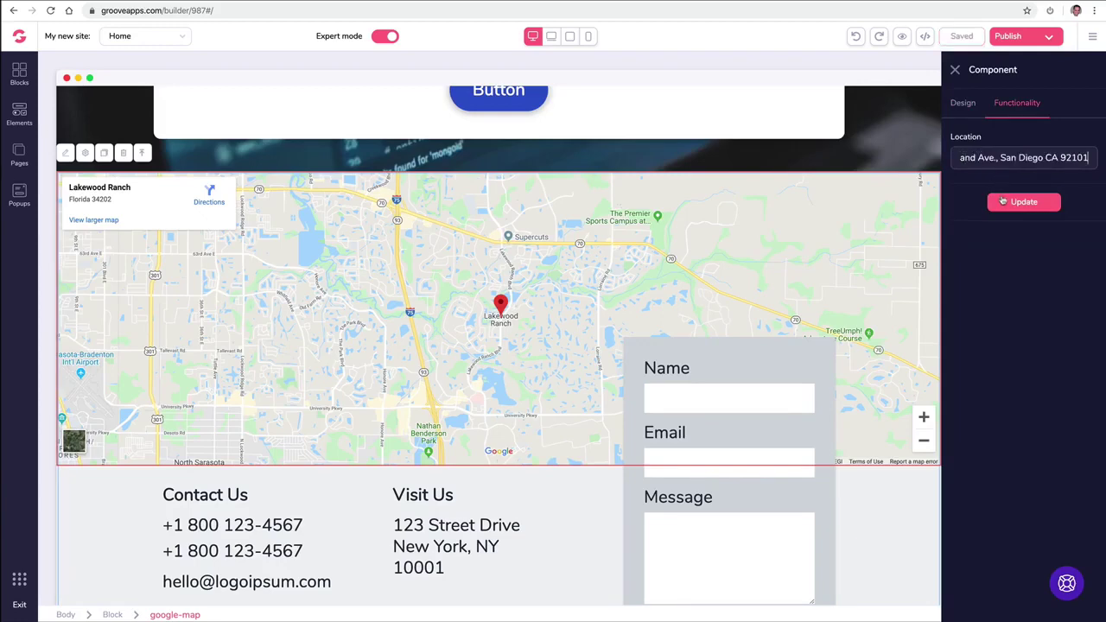
{"action": "left_click", "coordinate": [1003, 201]}
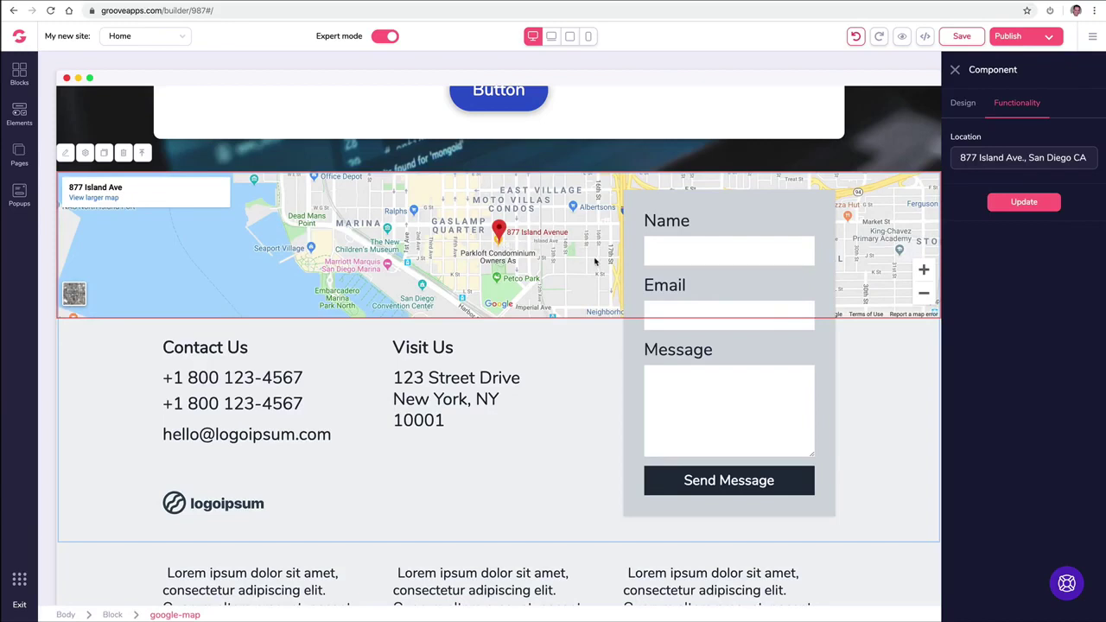
{"action": "left_click", "coordinate": [955, 69]}
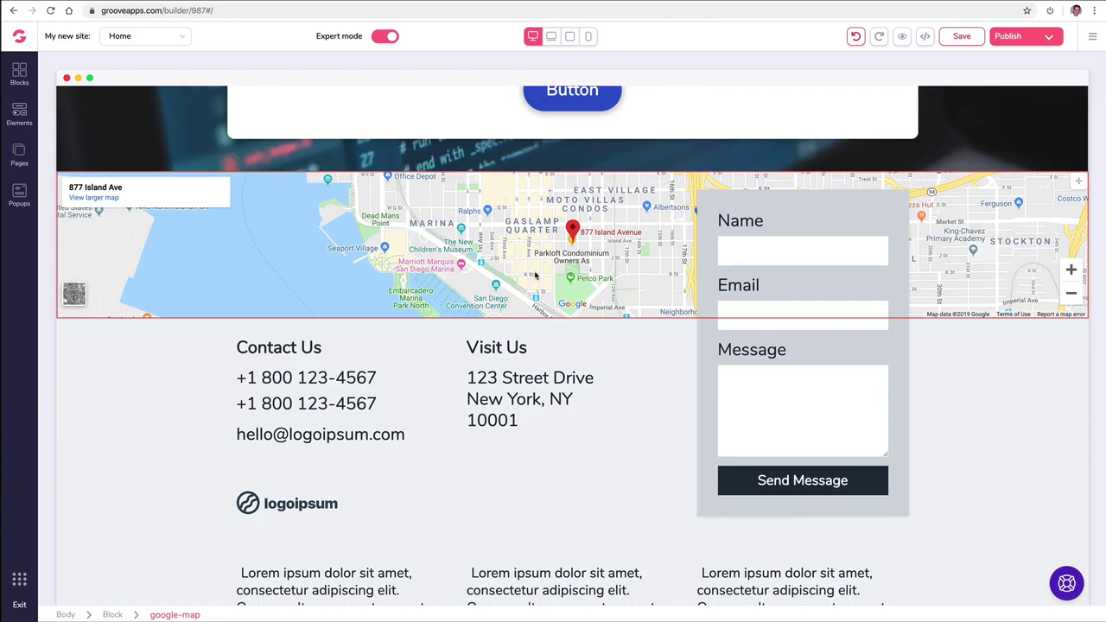
Step: Try blue shades on the testimonials cards block background, then settle on white
{"action": "scroll", "coordinate": [532, 280], "scroll_direction": "down", "scroll_amount": 6}
{"action": "scroll", "coordinate": [533, 279], "scroll_direction": "up", "scroll_amount": 2}
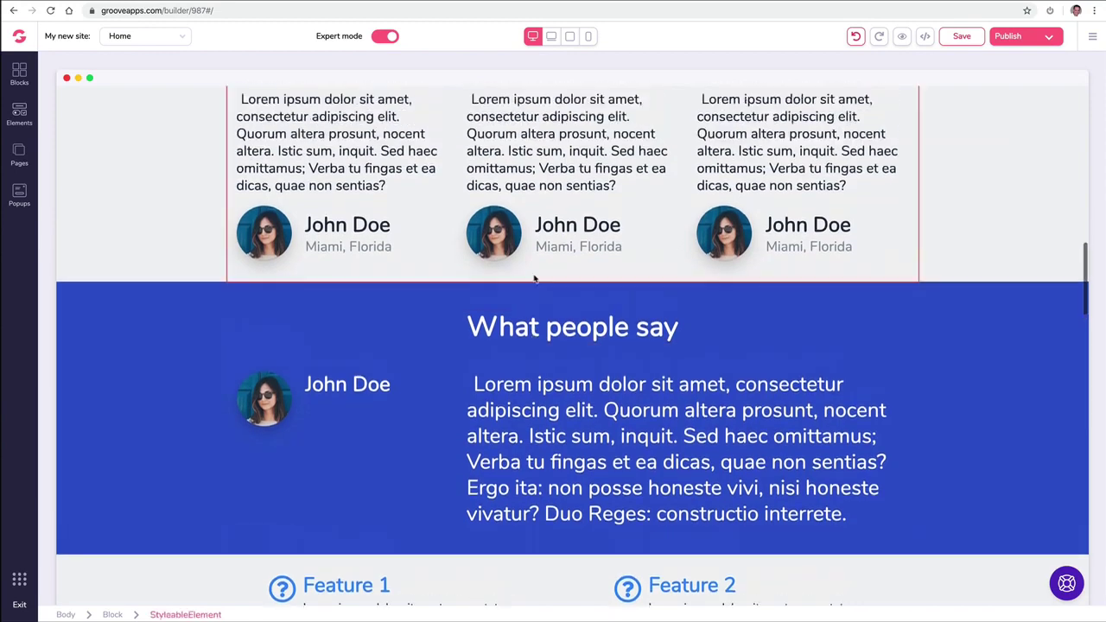
{"action": "scroll", "coordinate": [554, 260], "scroll_direction": "down", "scroll_amount": 1}
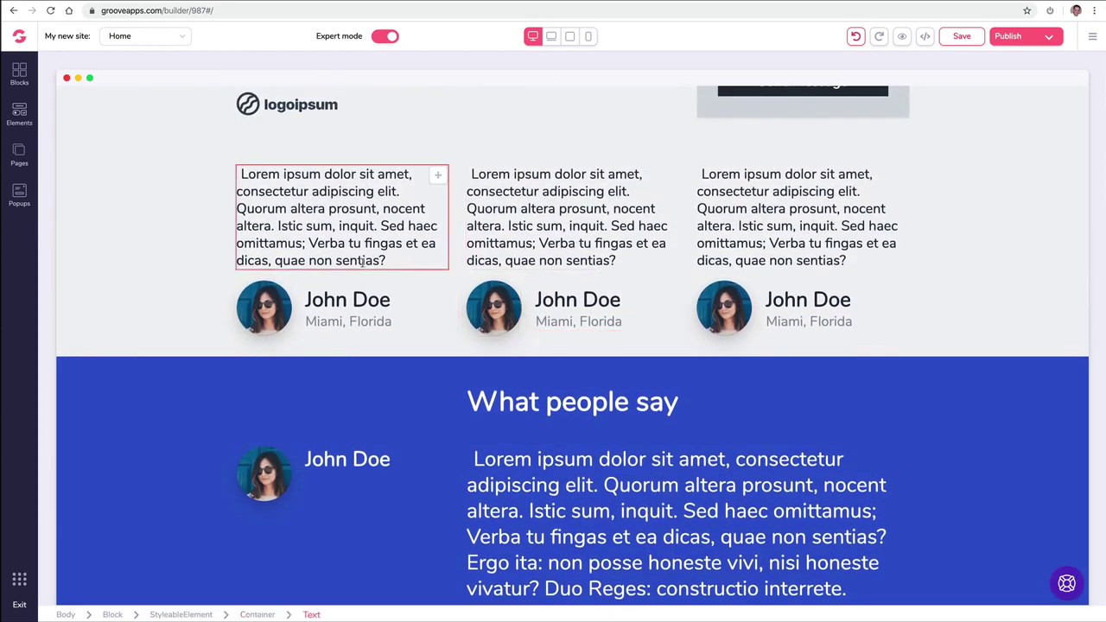
{"action": "scroll", "coordinate": [217, 300], "scroll_direction": "down", "scroll_amount": 1}
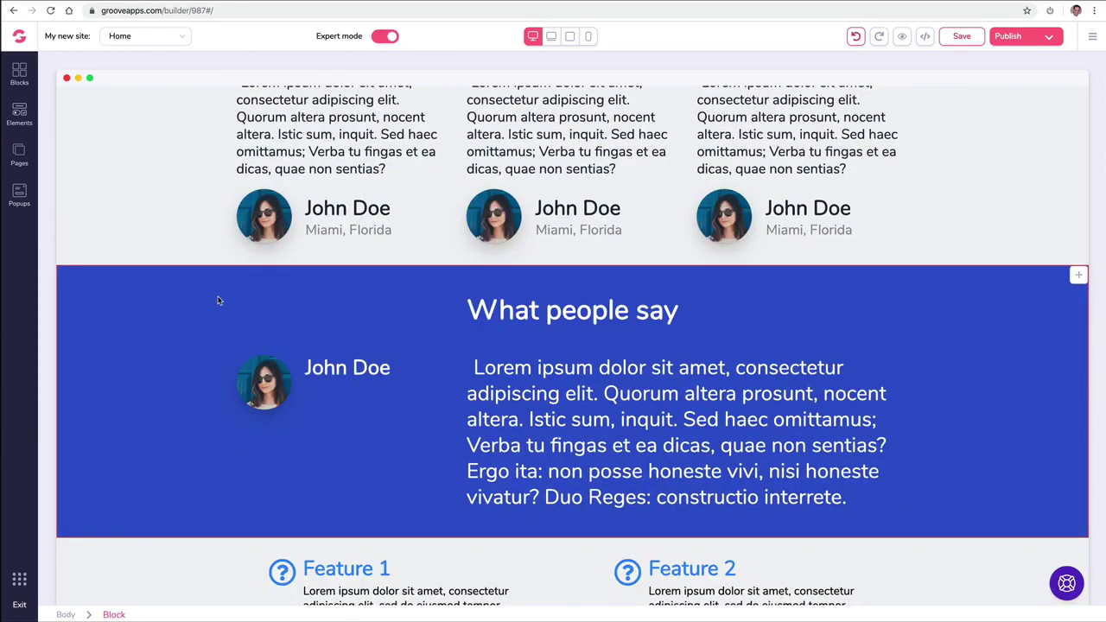
{"action": "scroll", "coordinate": [217, 299], "scroll_direction": "up", "scroll_amount": 1}
{"action": "left_click", "coordinate": [182, 221]}
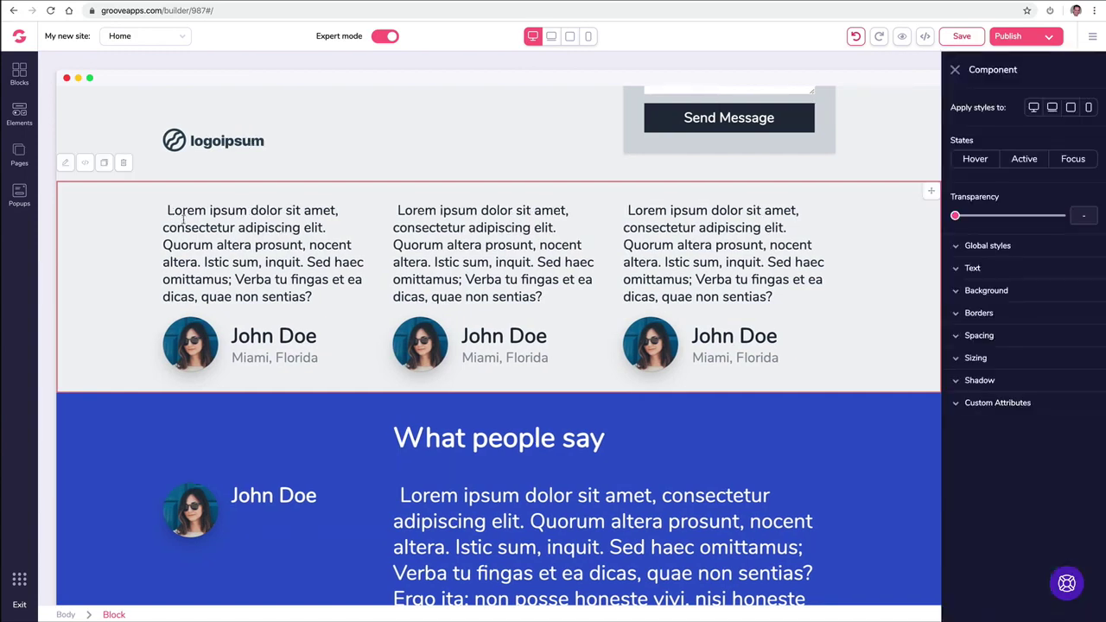
{"action": "left_click", "coordinate": [963, 292]}
{"action": "left_click", "coordinate": [1086, 313]}
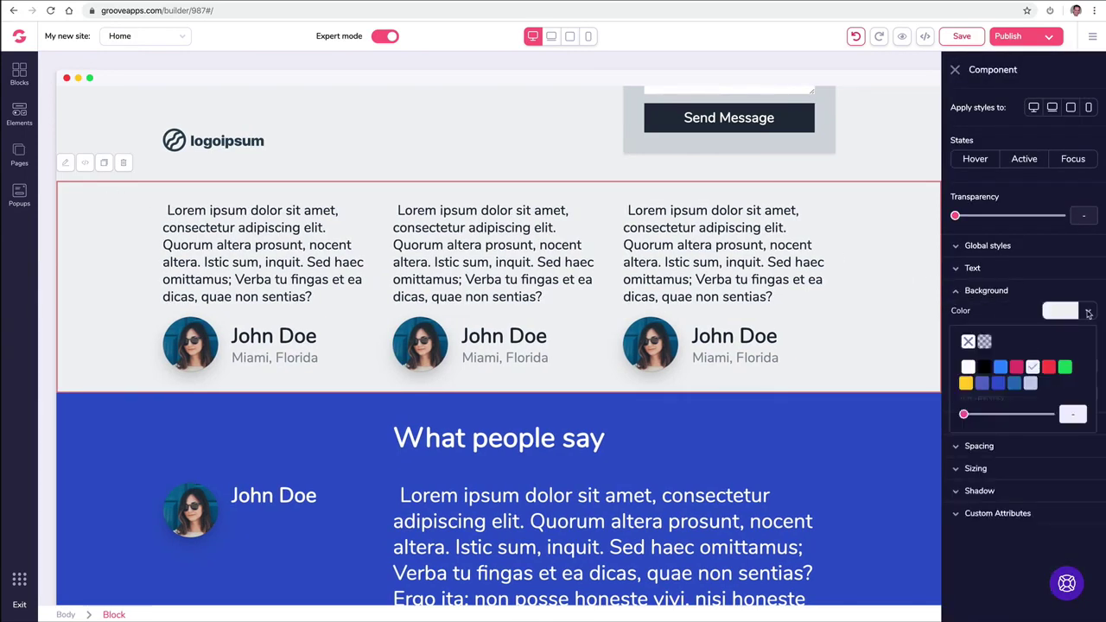
{"action": "left_click", "coordinate": [1016, 384]}
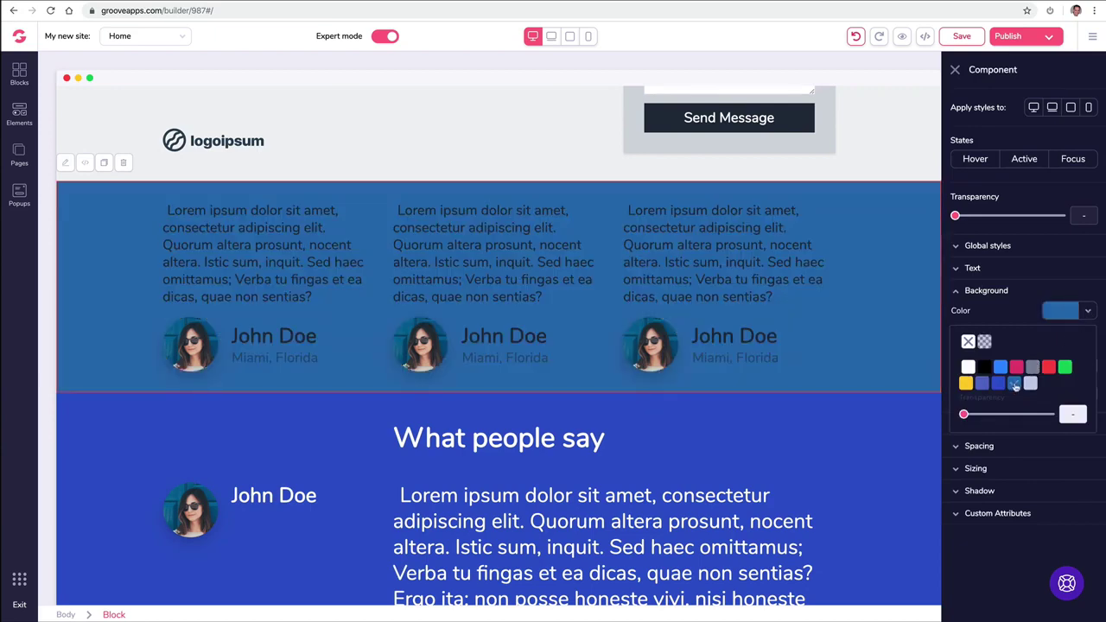
{"action": "left_click", "coordinate": [999, 384]}
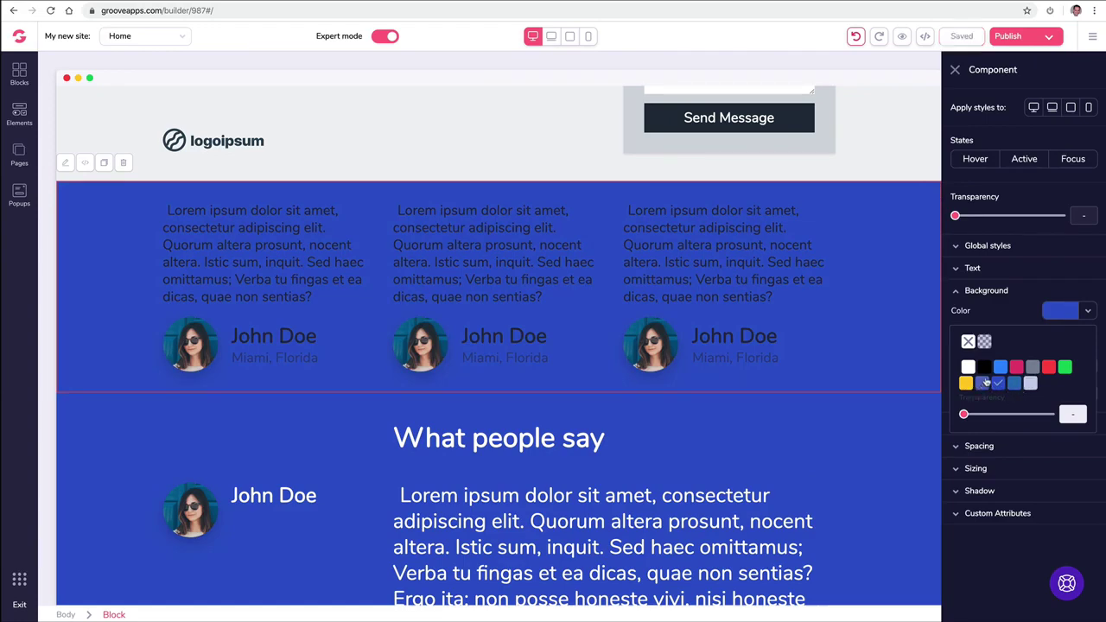
{"action": "left_click", "coordinate": [969, 368]}
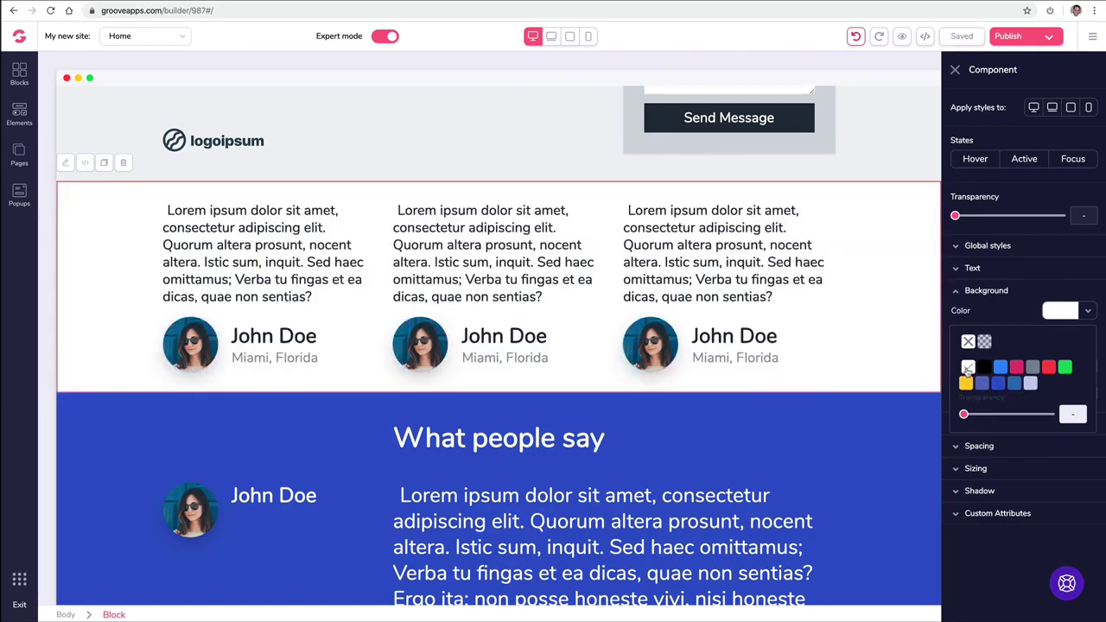
Step: Select the whole What people say band beneath the cards
{"action": "left_click", "coordinate": [512, 424]}
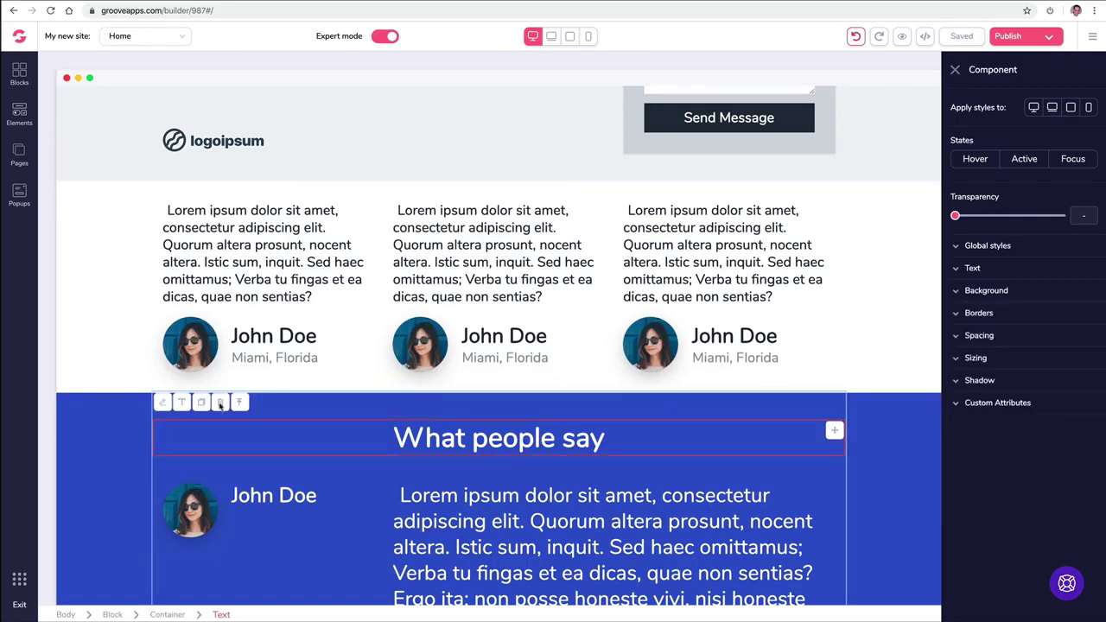
{"action": "left_click", "coordinate": [116, 420]}
{"action": "scroll", "coordinate": [153, 387], "scroll_direction": "down", "scroll_amount": 3}
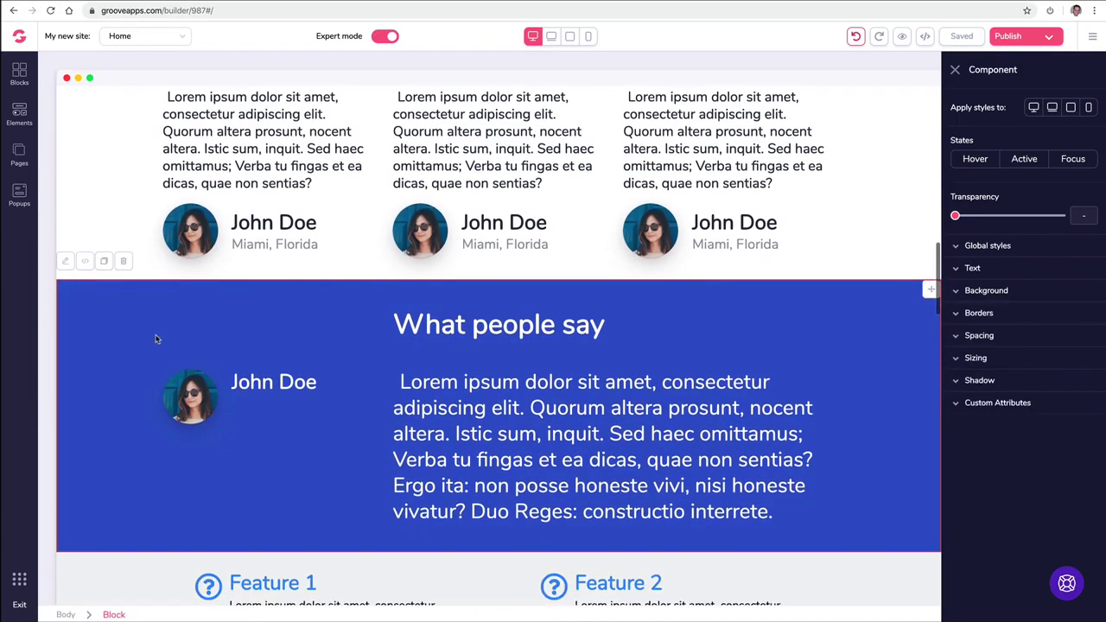
Step: Replace the What people say band's royal blue background with dark red, then close the style settings
{"action": "left_click", "coordinate": [1004, 298]}
{"action": "left_click", "coordinate": [1087, 314]}
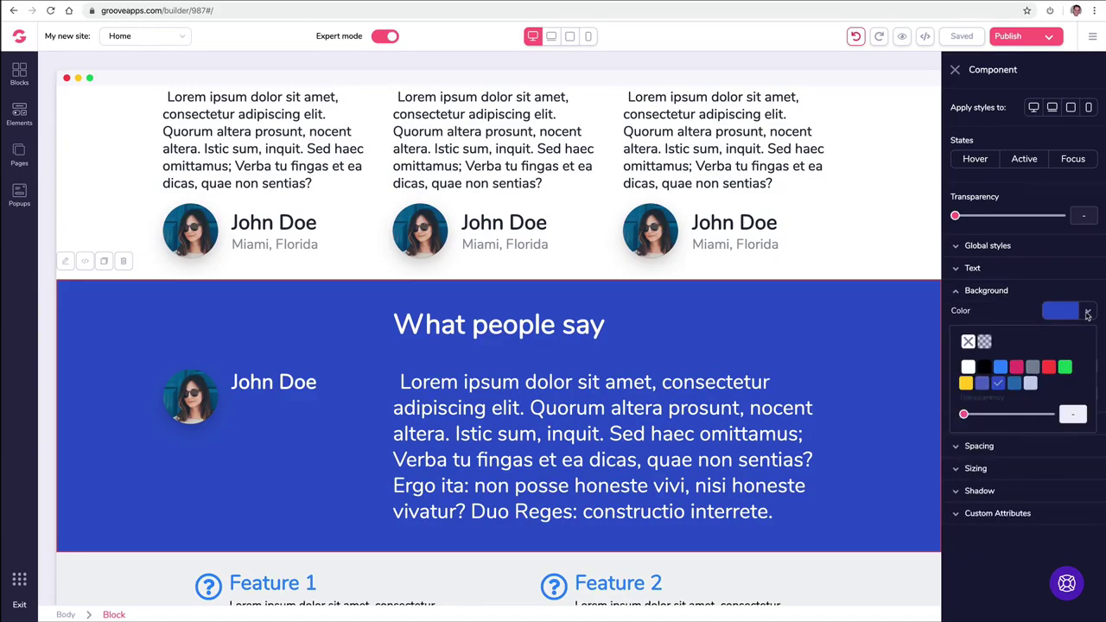
{"action": "mouse_move", "coordinate": [1054, 370]}
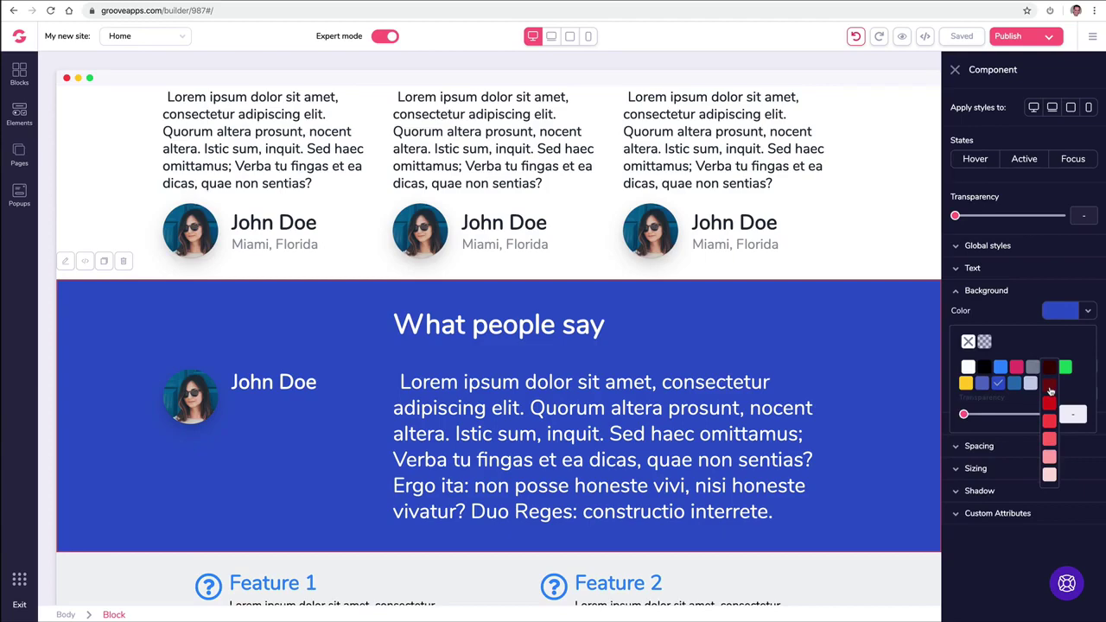
{"action": "left_click", "coordinate": [1051, 391]}
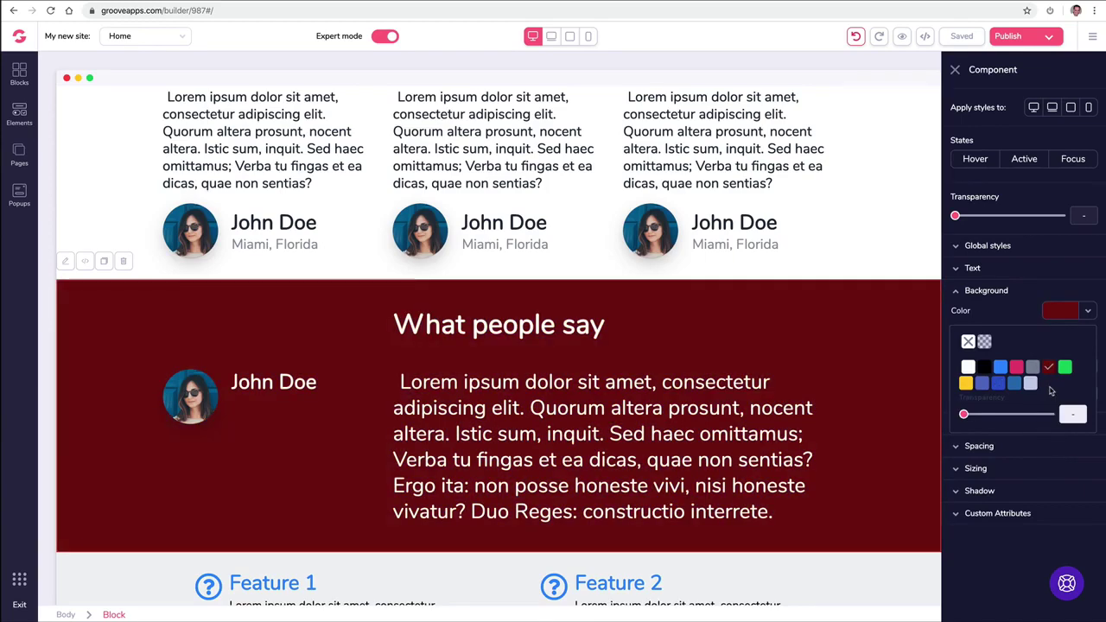
{"action": "left_click", "coordinate": [956, 69]}
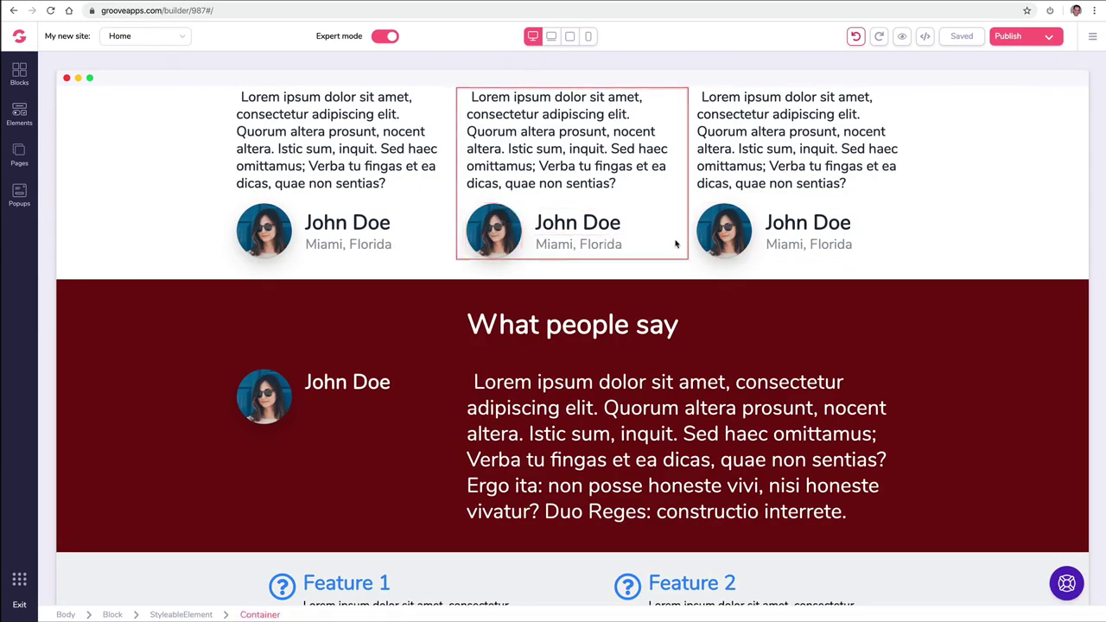
{"action": "scroll", "coordinate": [731, 220], "scroll_direction": "up", "scroll_amount": 2}
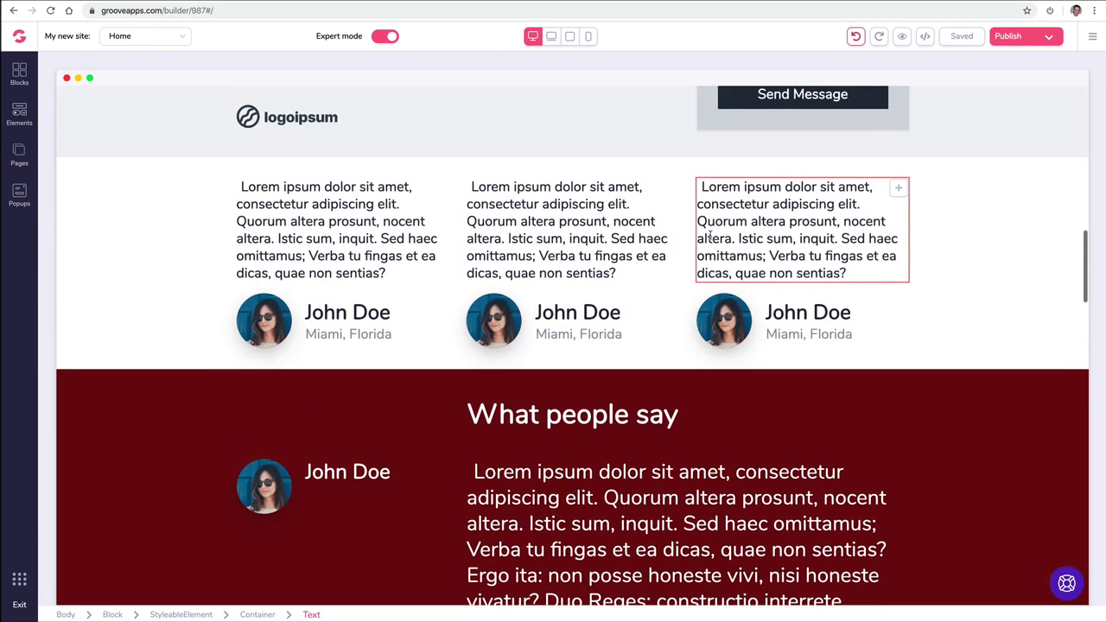
{"action": "left_click", "coordinate": [583, 333]}
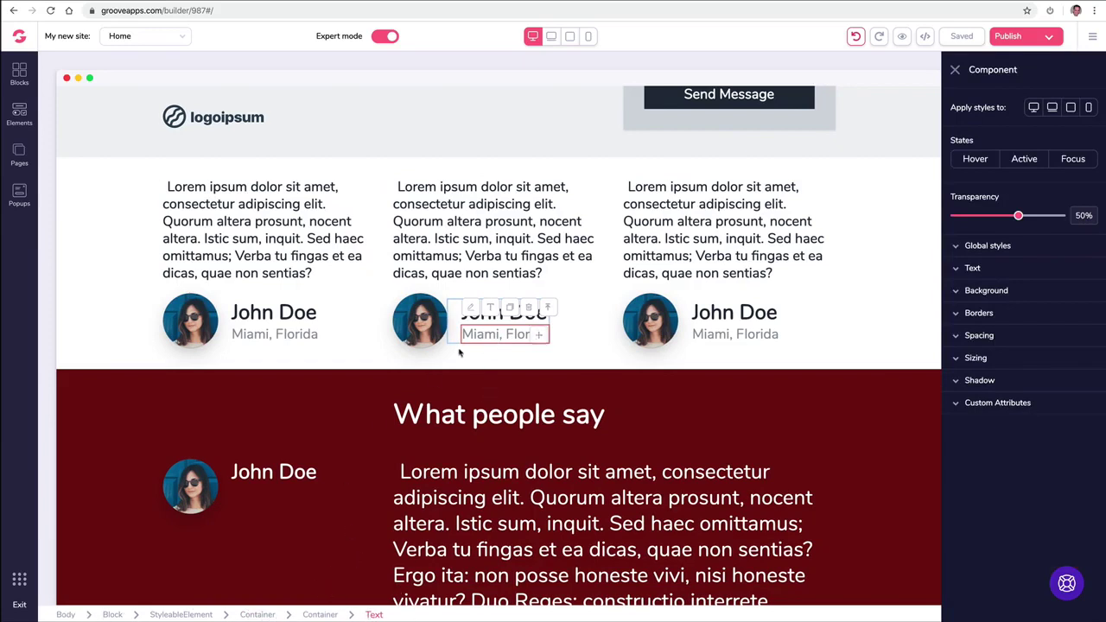
{"action": "left_click", "coordinate": [550, 311]}
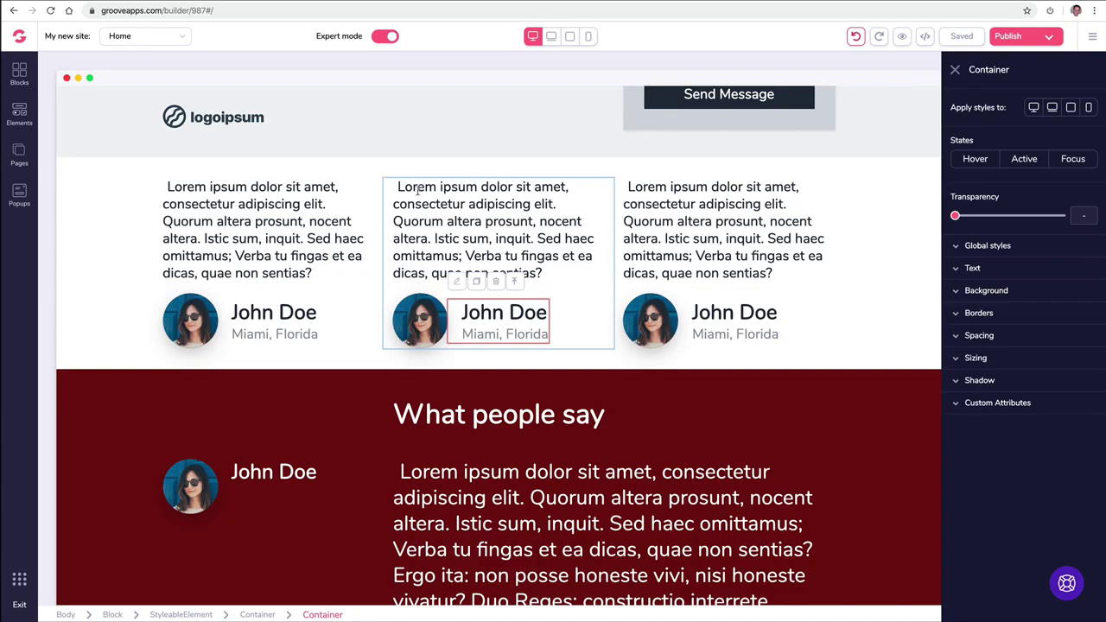
{"action": "left_click", "coordinate": [517, 287]}
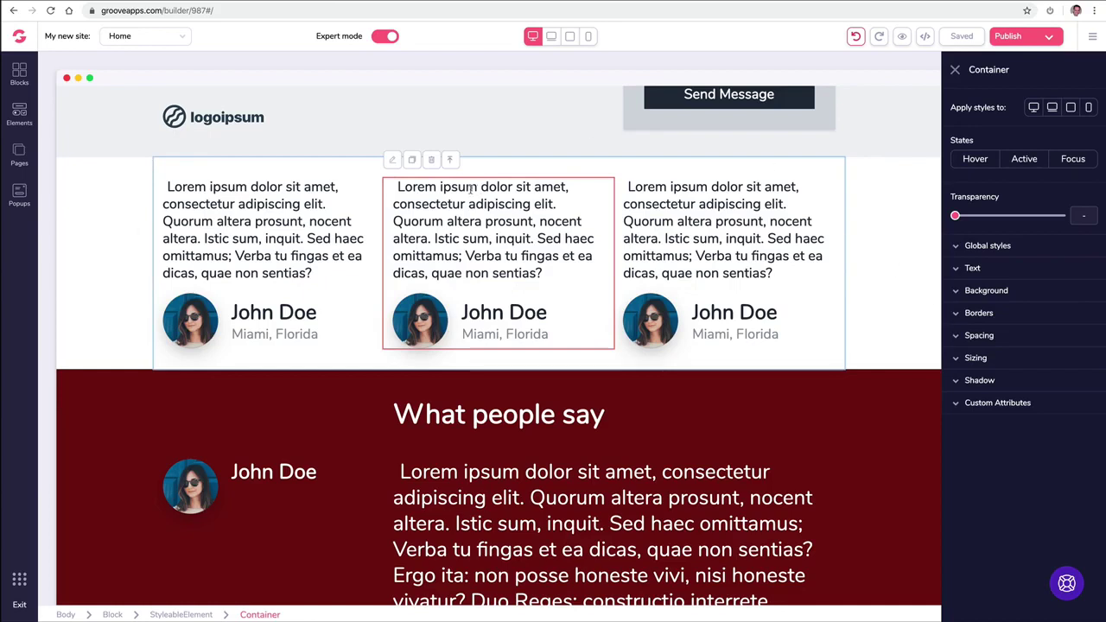
{"action": "left_click", "coordinate": [450, 161]}
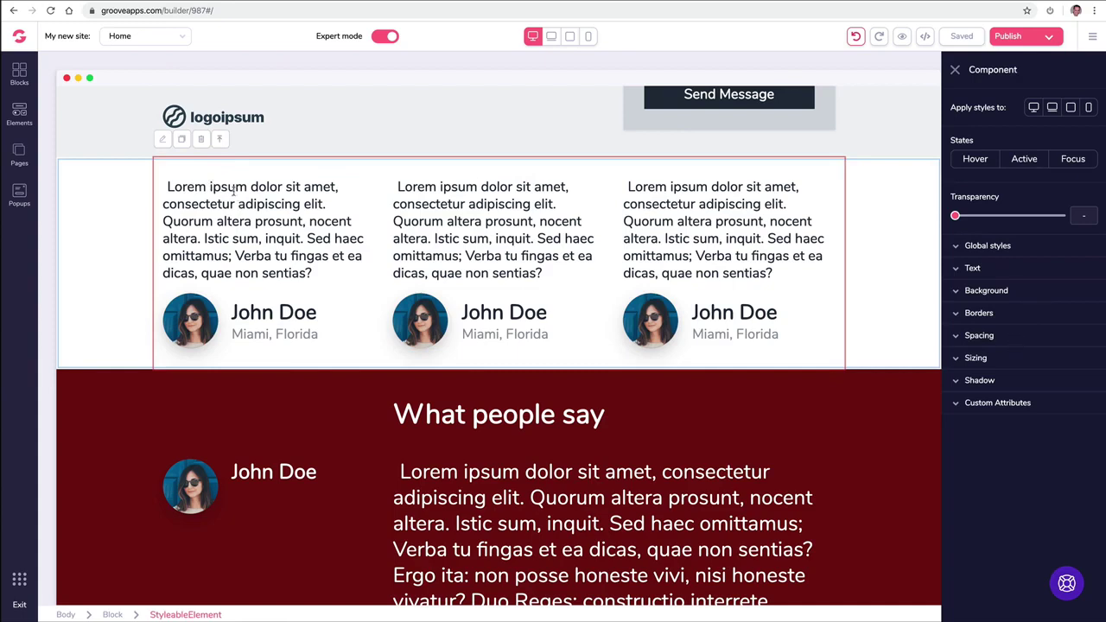
{"action": "left_click", "coordinate": [956, 292]}
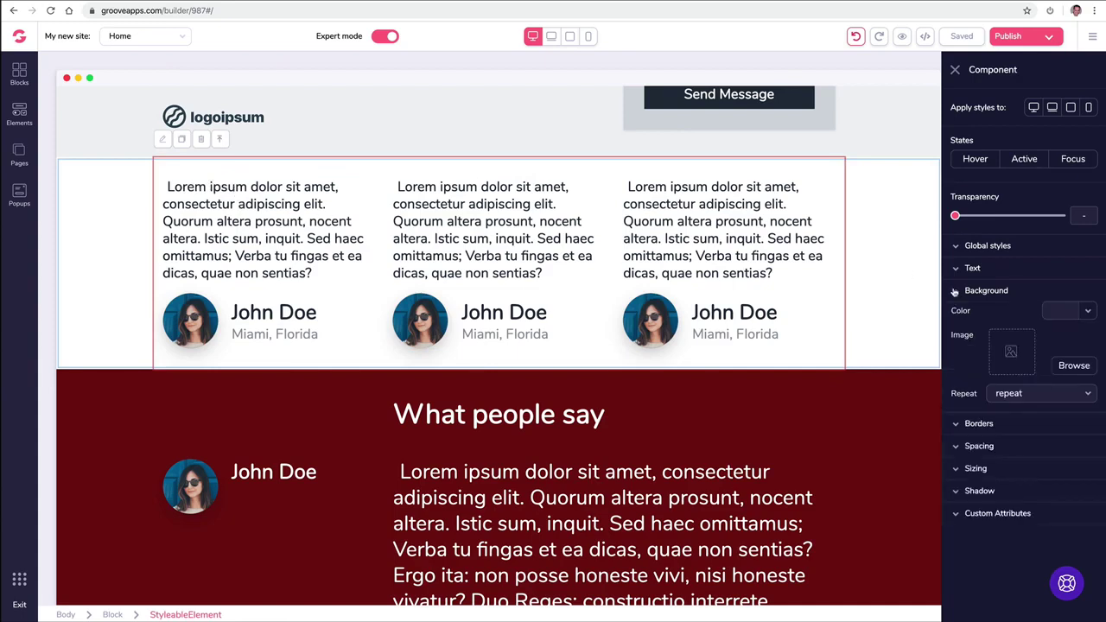
{"action": "left_click", "coordinate": [1066, 310]}
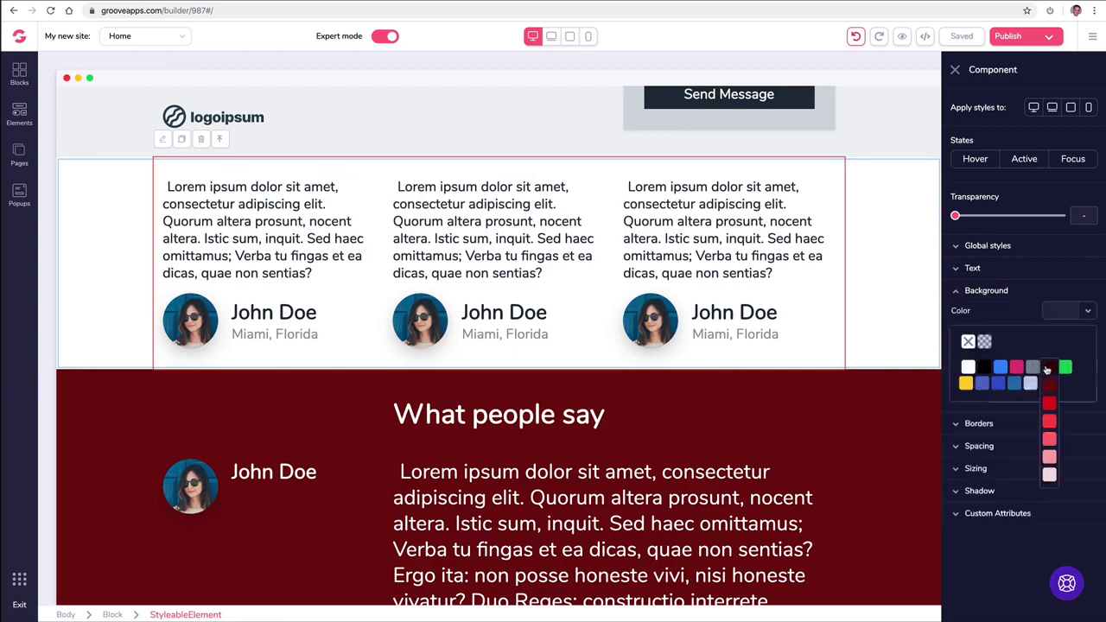
{"action": "mouse_move", "coordinate": [1046, 370]}
{"action": "left_click", "coordinate": [1049, 390]}
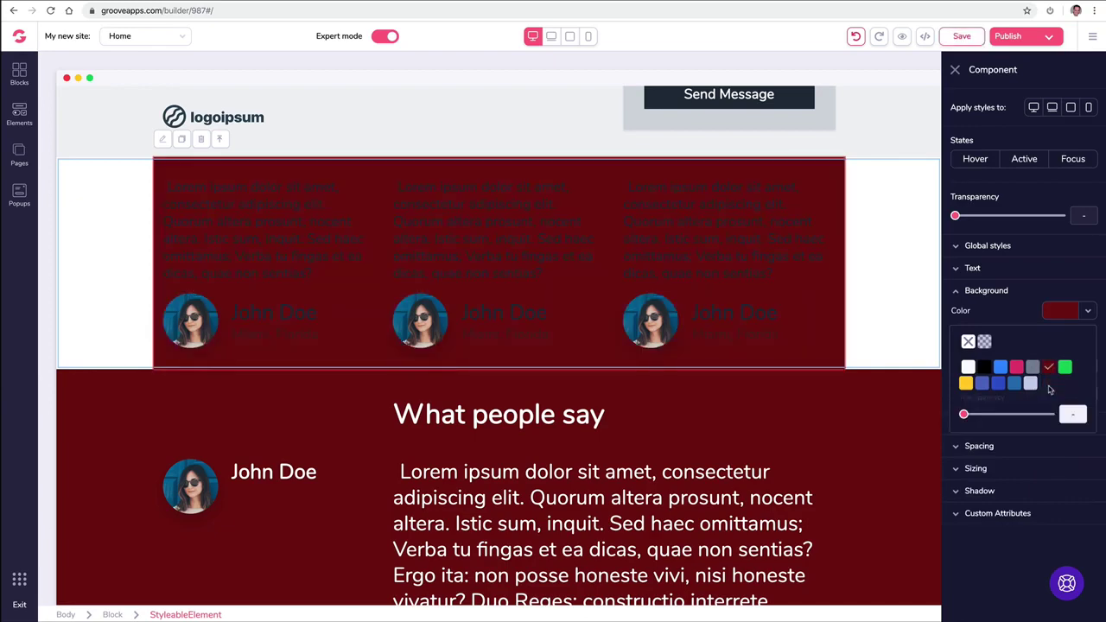
{"action": "left_click", "coordinate": [969, 342]}
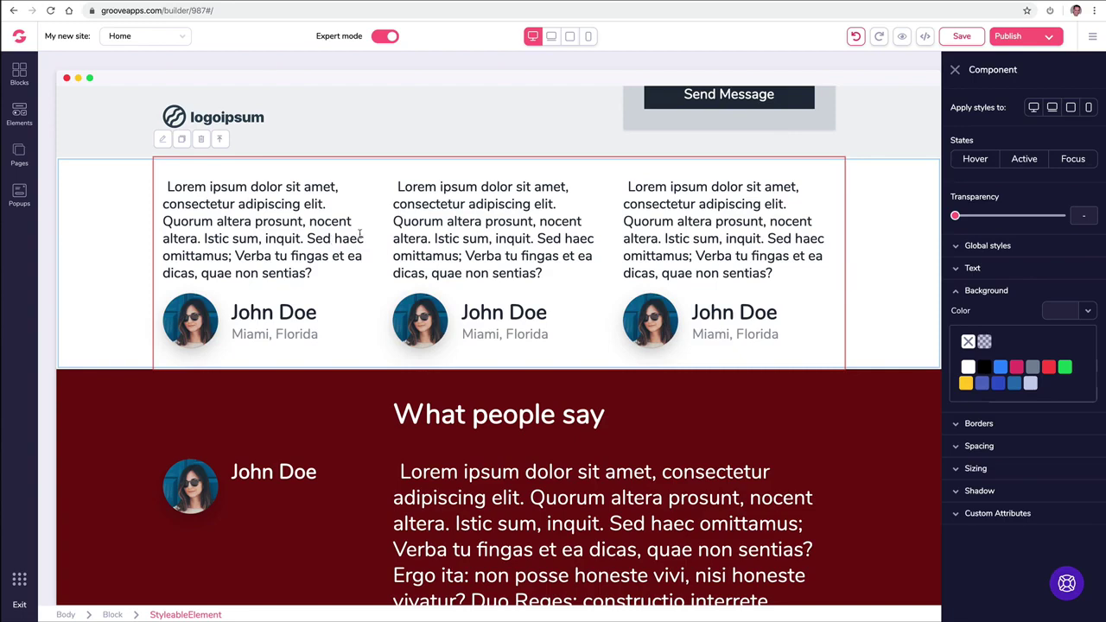
{"action": "left_click", "coordinate": [222, 140]}
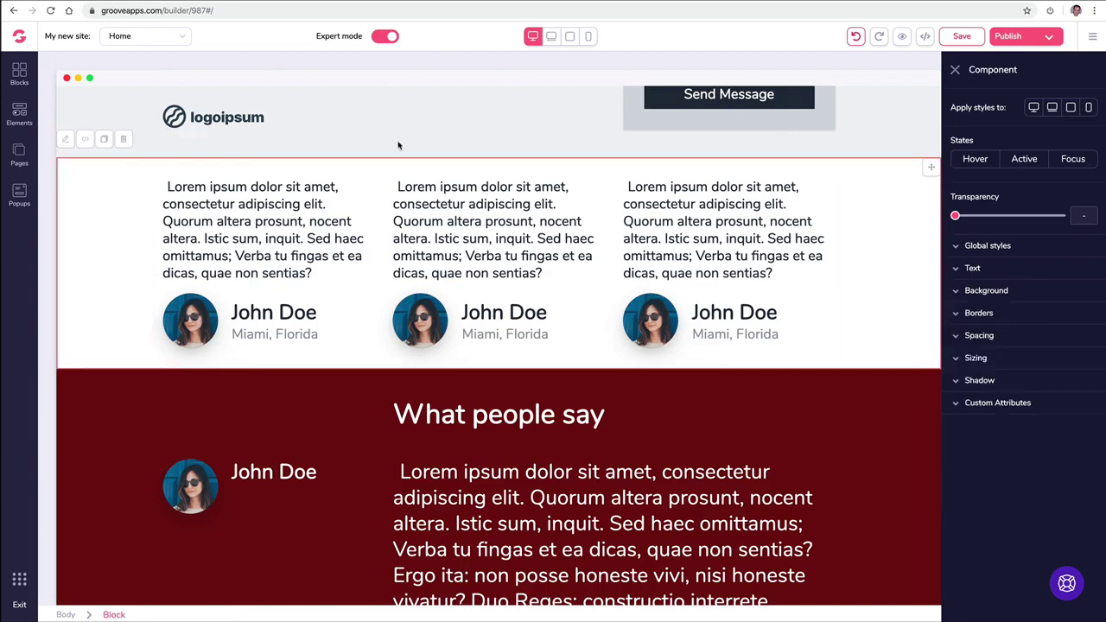
{"action": "left_click", "coordinate": [956, 69]}
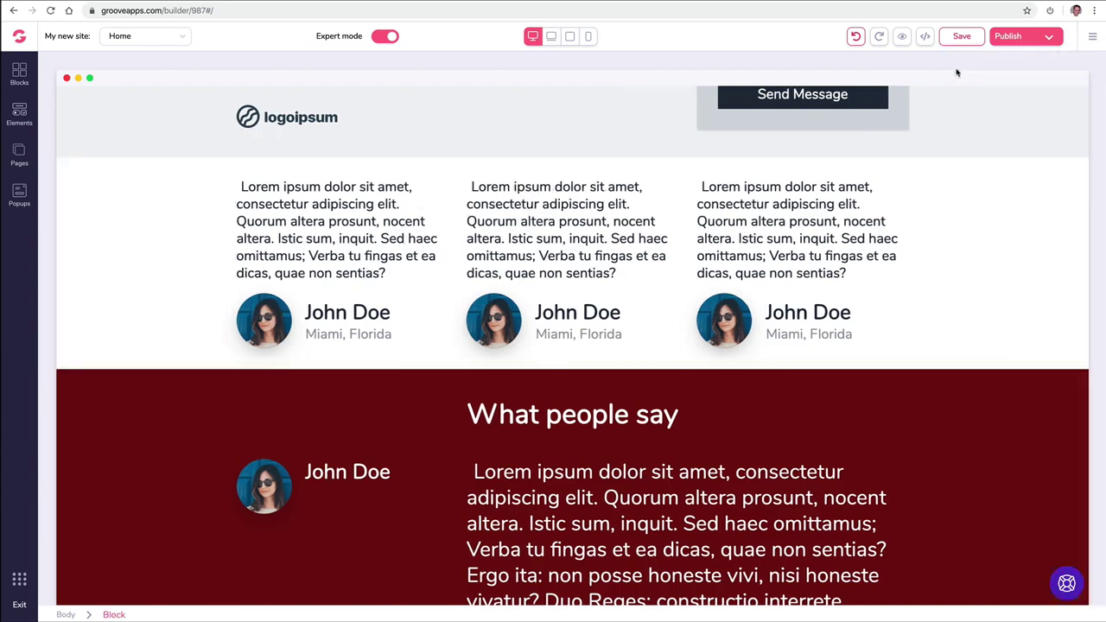
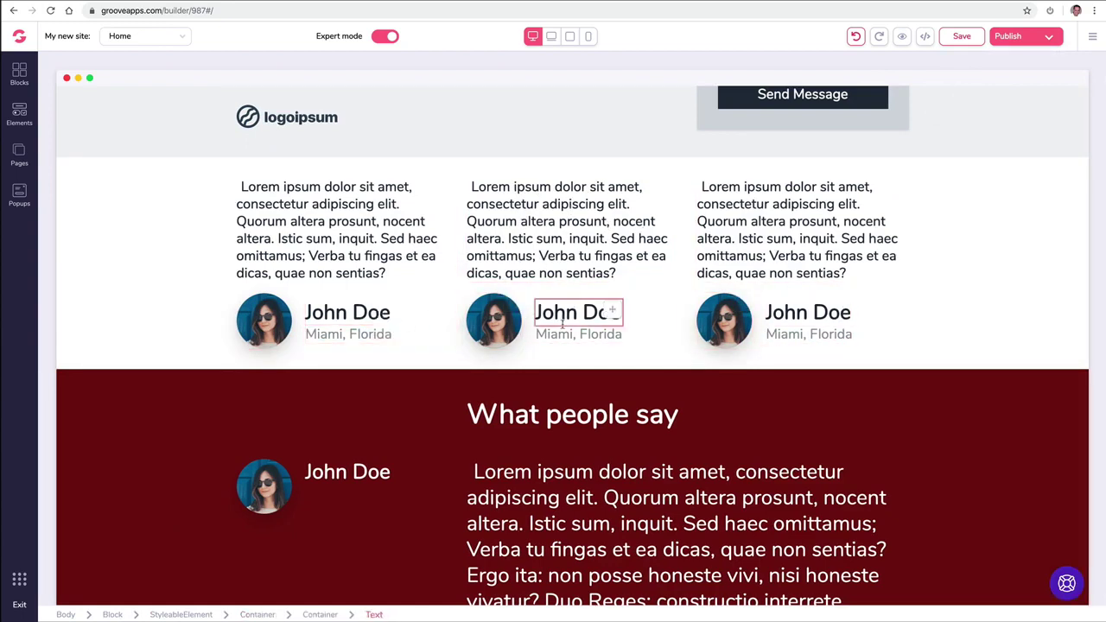
Step: Inspect the profile card elements, close their settings, then select the What people say reviewer photo
{"action": "left_click", "coordinate": [569, 334]}
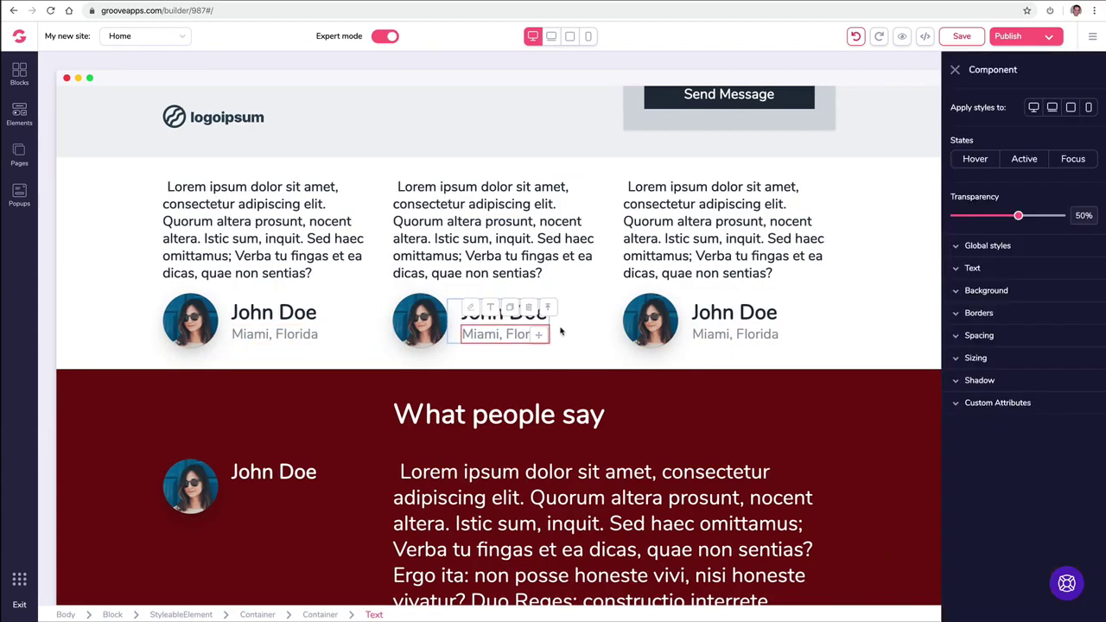
{"action": "left_click", "coordinate": [549, 312]}
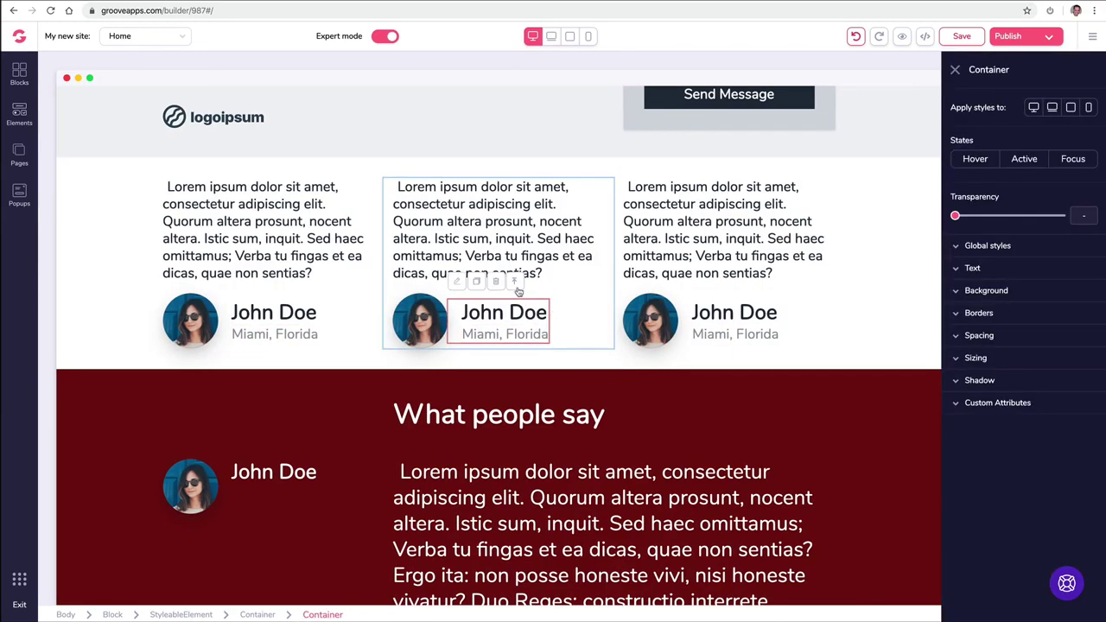
{"action": "left_click", "coordinate": [516, 287]}
{"action": "left_click", "coordinate": [655, 266]}
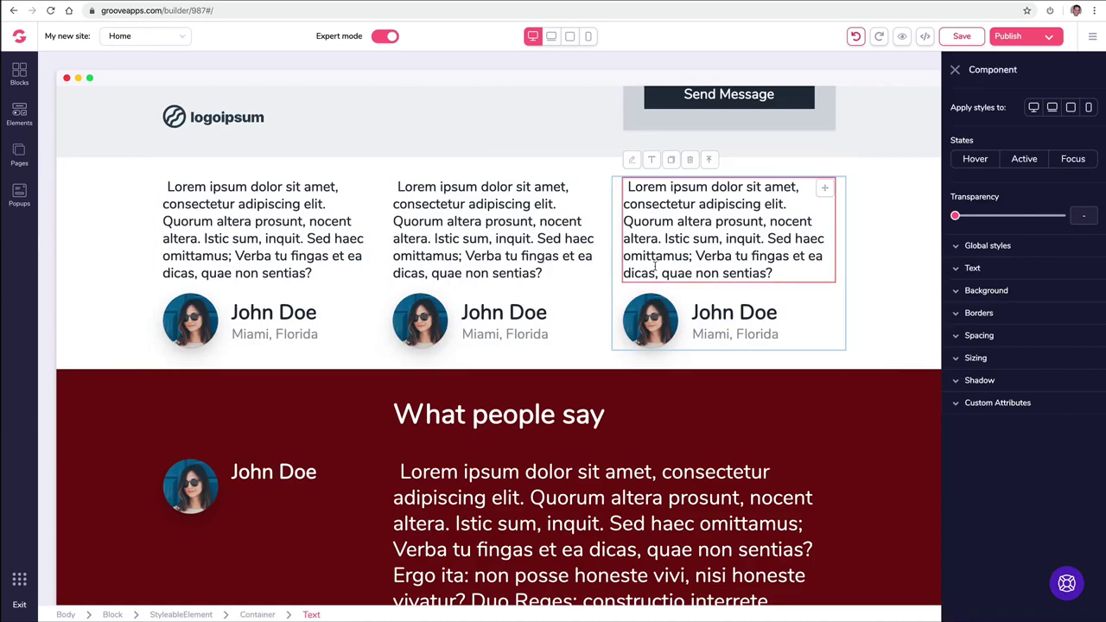
{"action": "left_click", "coordinate": [955, 70]}
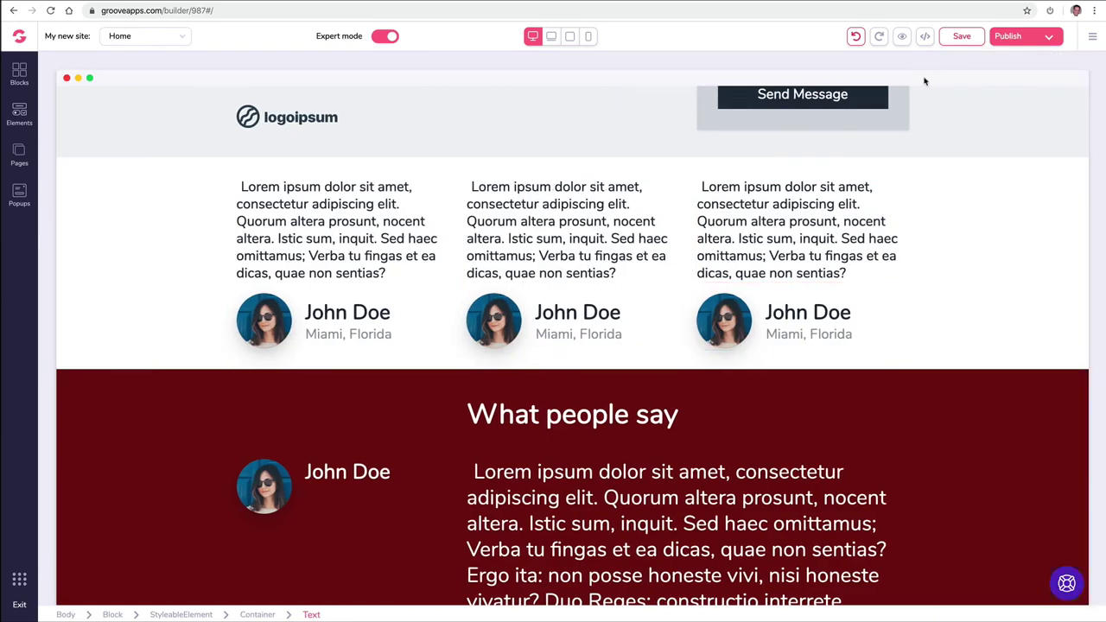
{"action": "scroll", "coordinate": [524, 264], "scroll_direction": "down", "scroll_amount": 3}
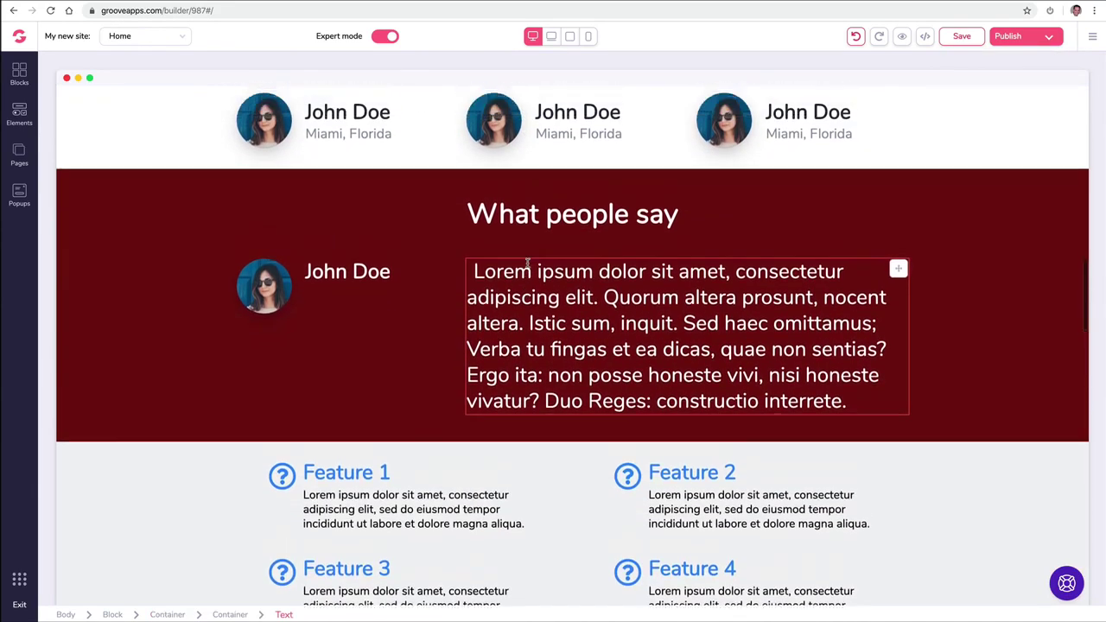
{"action": "scroll", "coordinate": [511, 294], "scroll_direction": "up", "scroll_amount": 1}
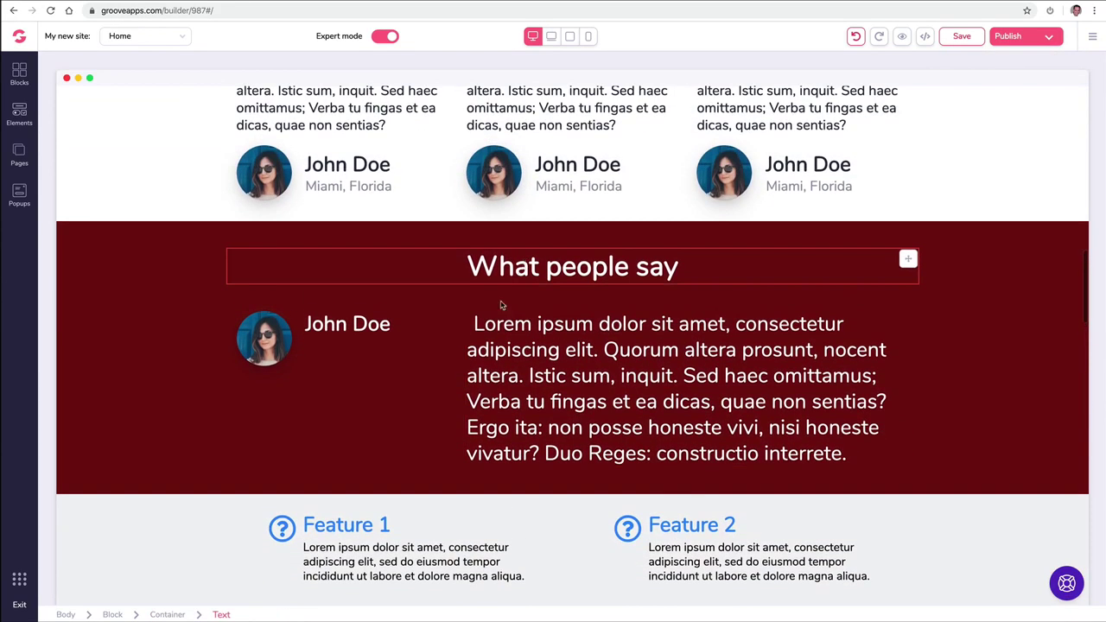
{"action": "left_click", "coordinate": [270, 338]}
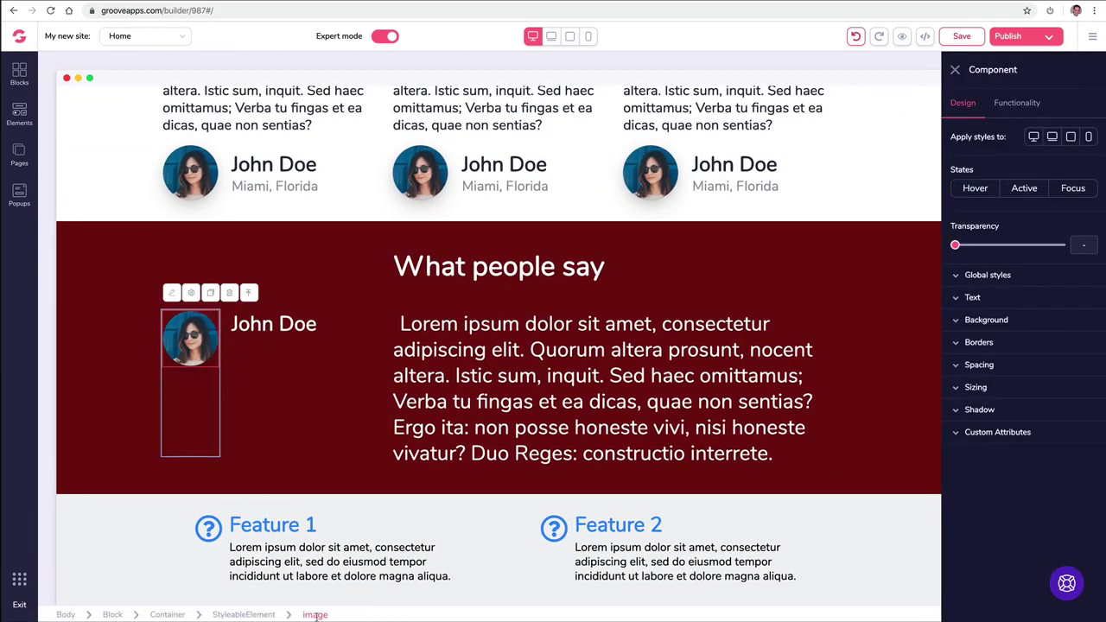
Step: Replace the testimonial photo with the library picture of the man in a tuxedo
{"action": "left_click", "coordinate": [1027, 102]}
{"action": "left_click", "coordinate": [1063, 168]}
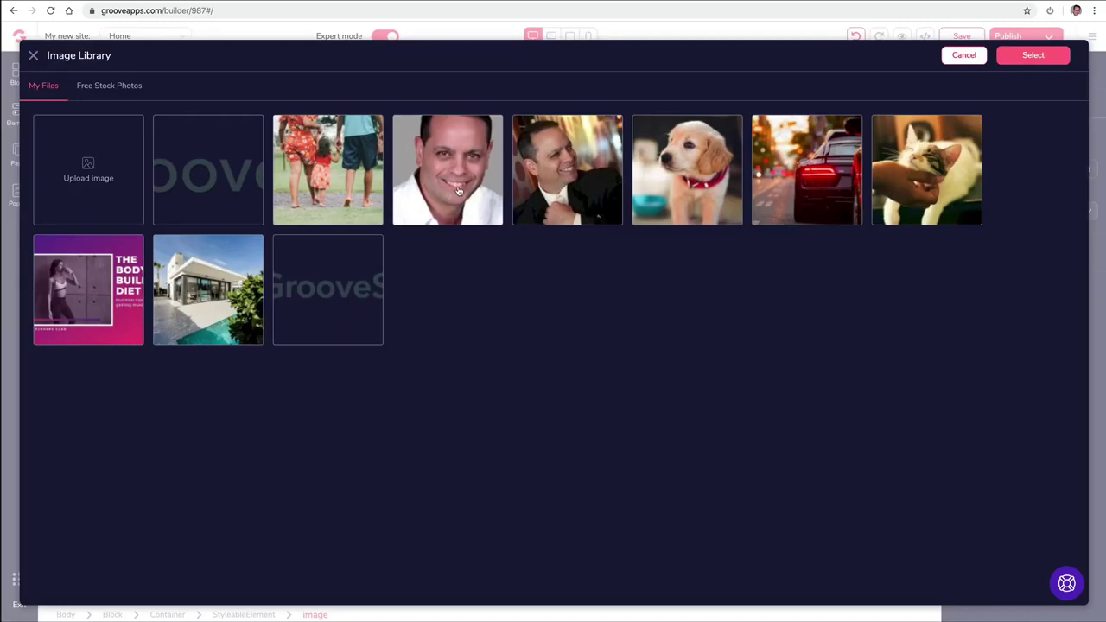
{"action": "left_click", "coordinate": [546, 177]}
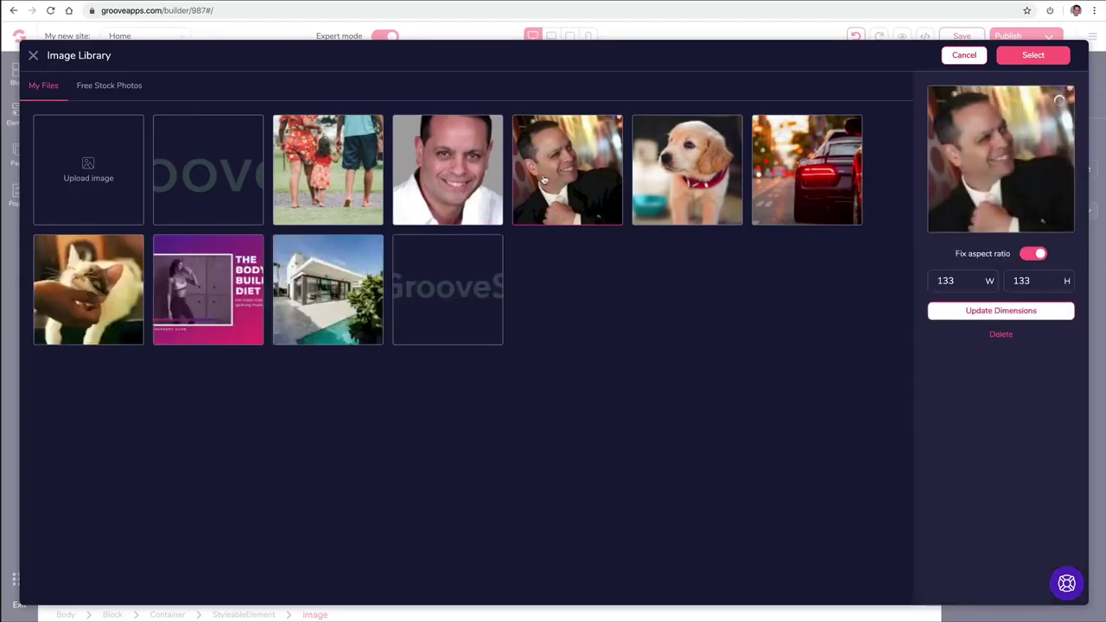
{"action": "left_click", "coordinate": [1029, 57]}
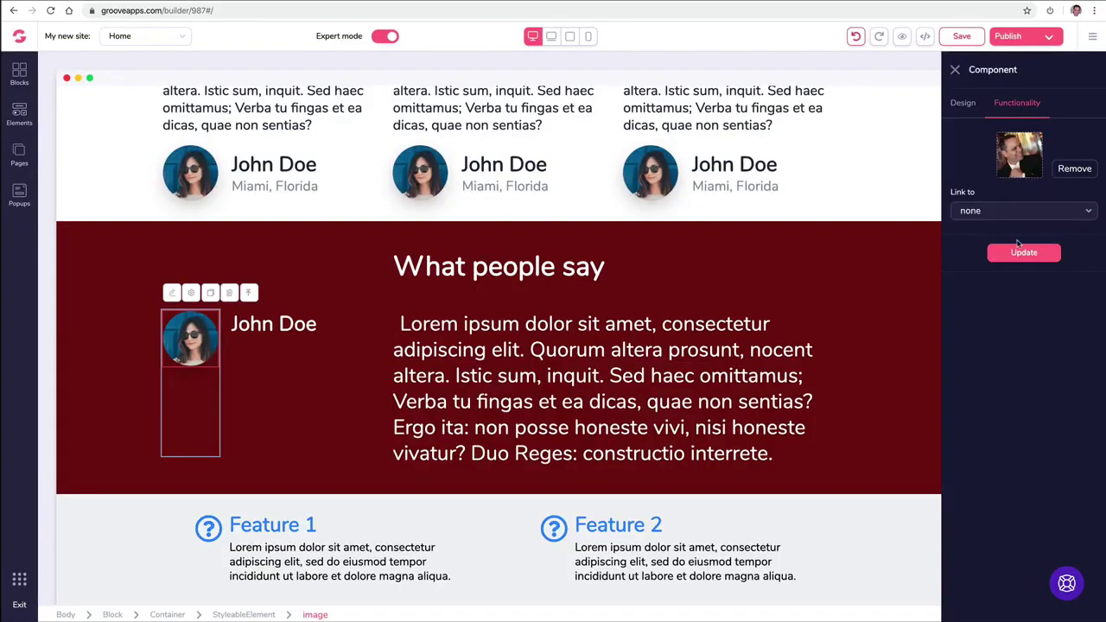
{"action": "left_click", "coordinate": [1024, 254]}
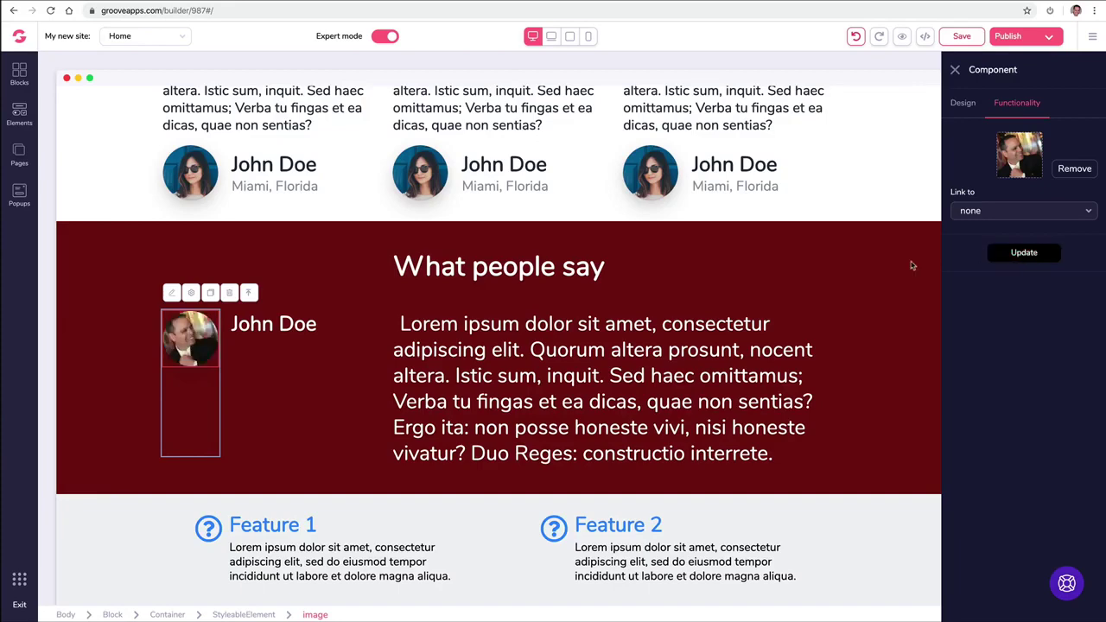
Step: Replace the middle profile card's photo with the library portrait of the man in white
{"action": "left_click", "coordinate": [203, 172]}
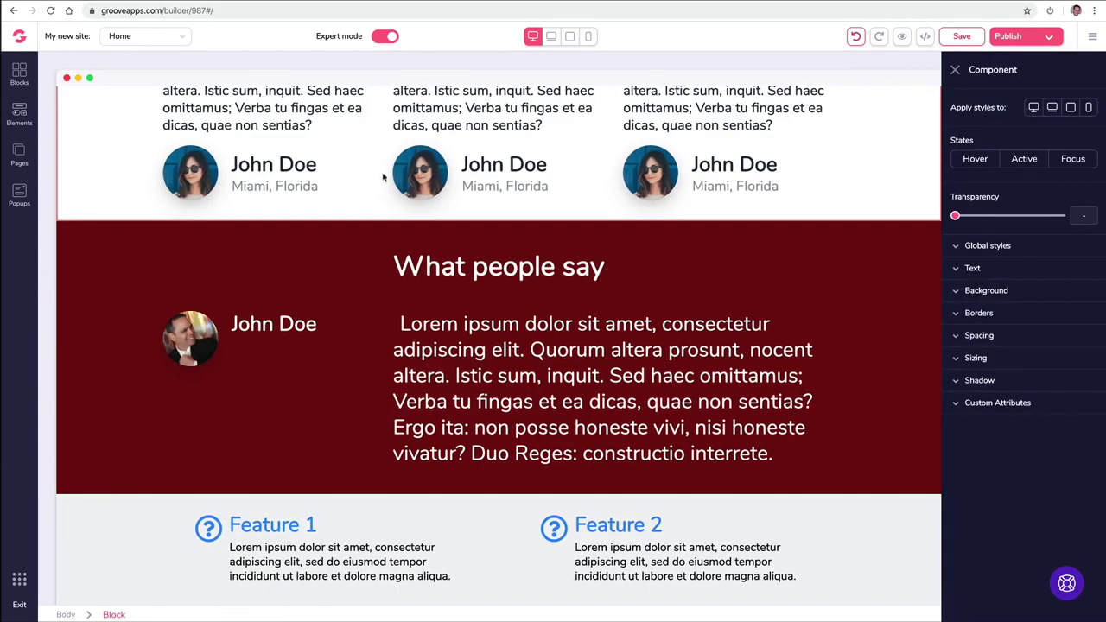
{"action": "left_click", "coordinate": [419, 177]}
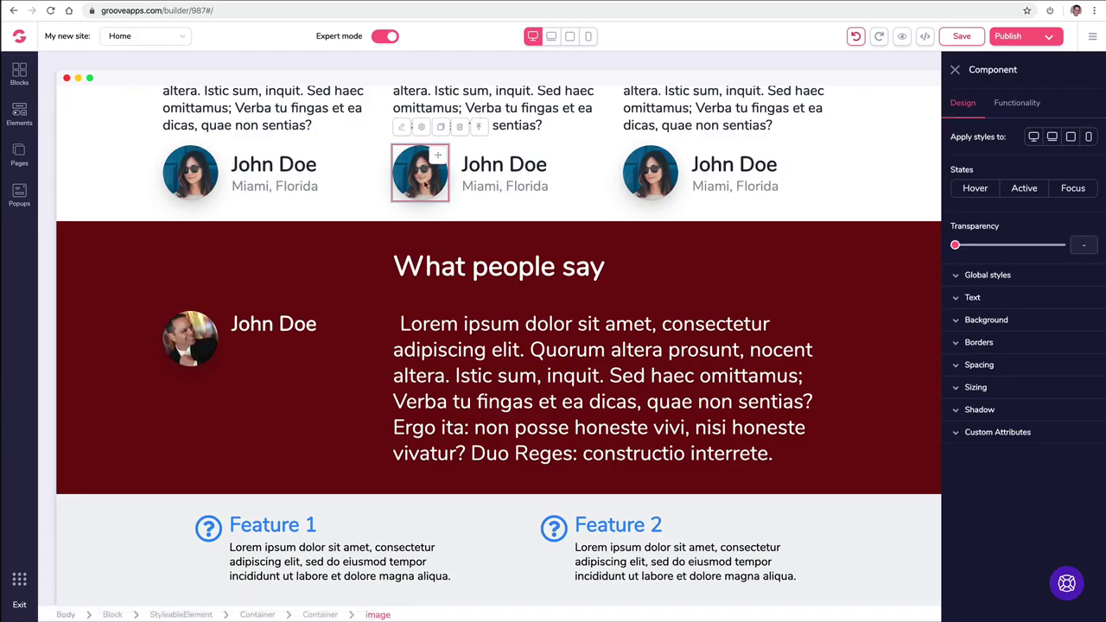
{"action": "left_click", "coordinate": [1023, 102]}
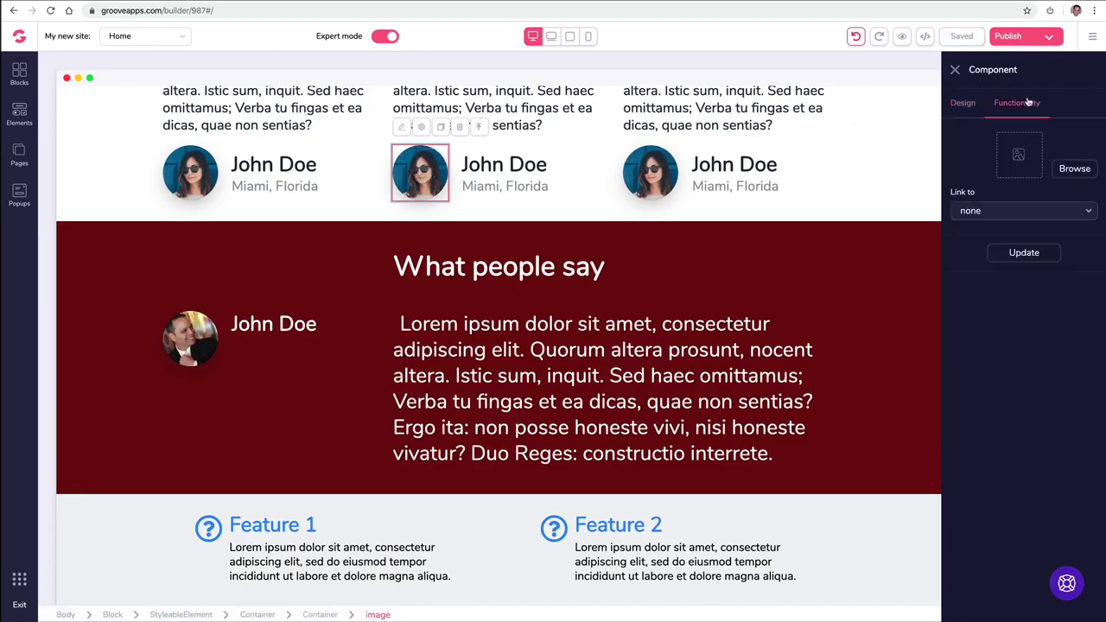
{"action": "left_click", "coordinate": [1074, 168]}
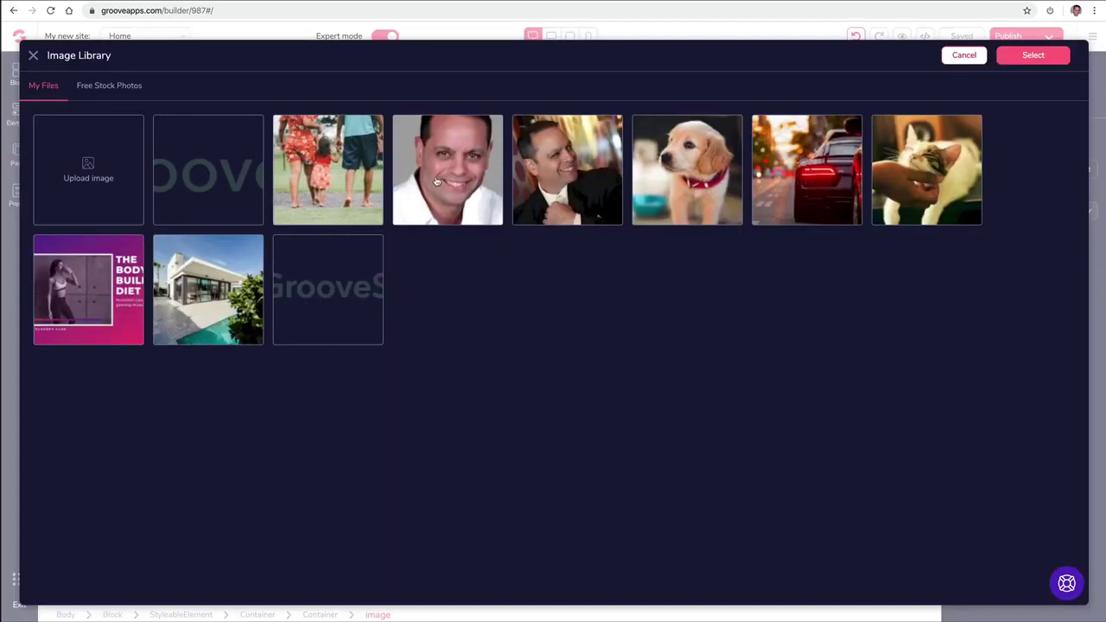
{"action": "left_click", "coordinate": [447, 186]}
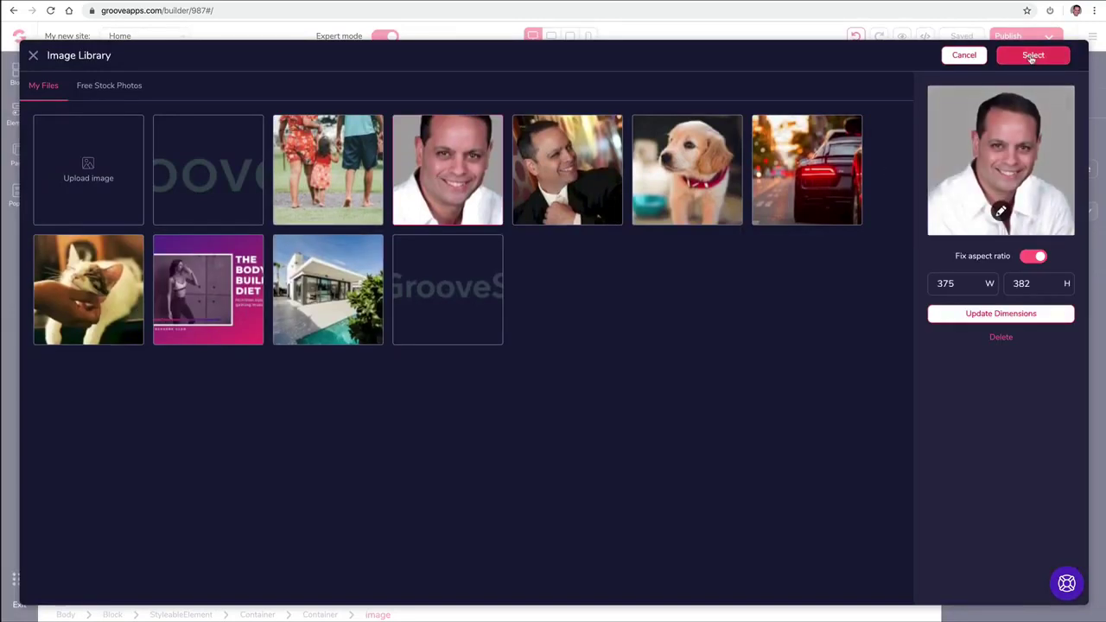
{"action": "left_click", "coordinate": [1032, 57]}
{"action": "left_click", "coordinate": [1020, 253]}
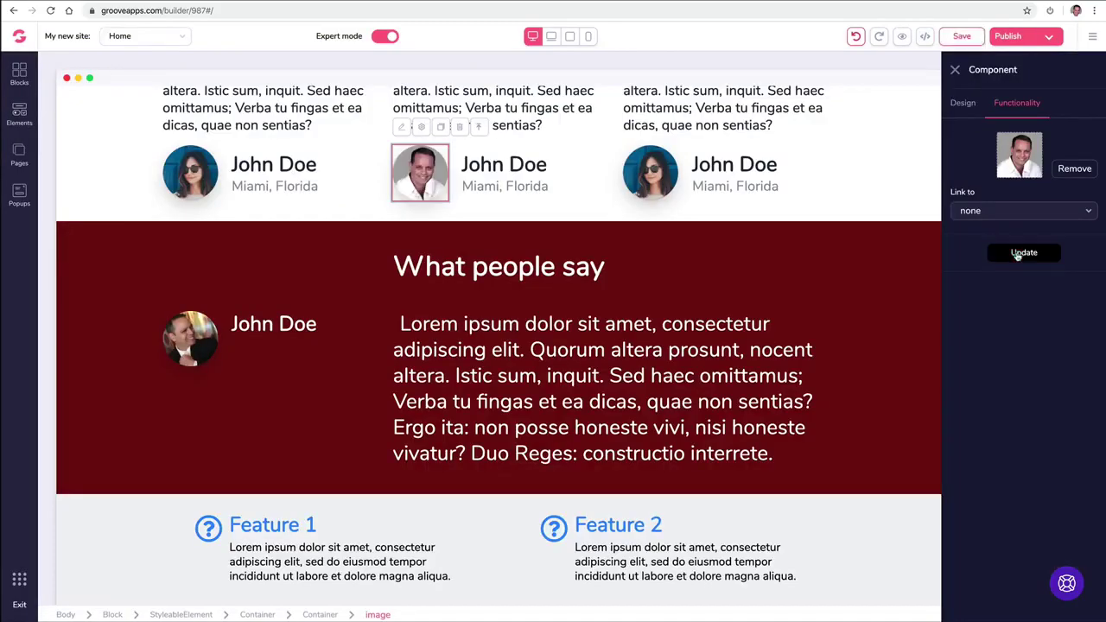
{"action": "left_click", "coordinate": [581, 184]}
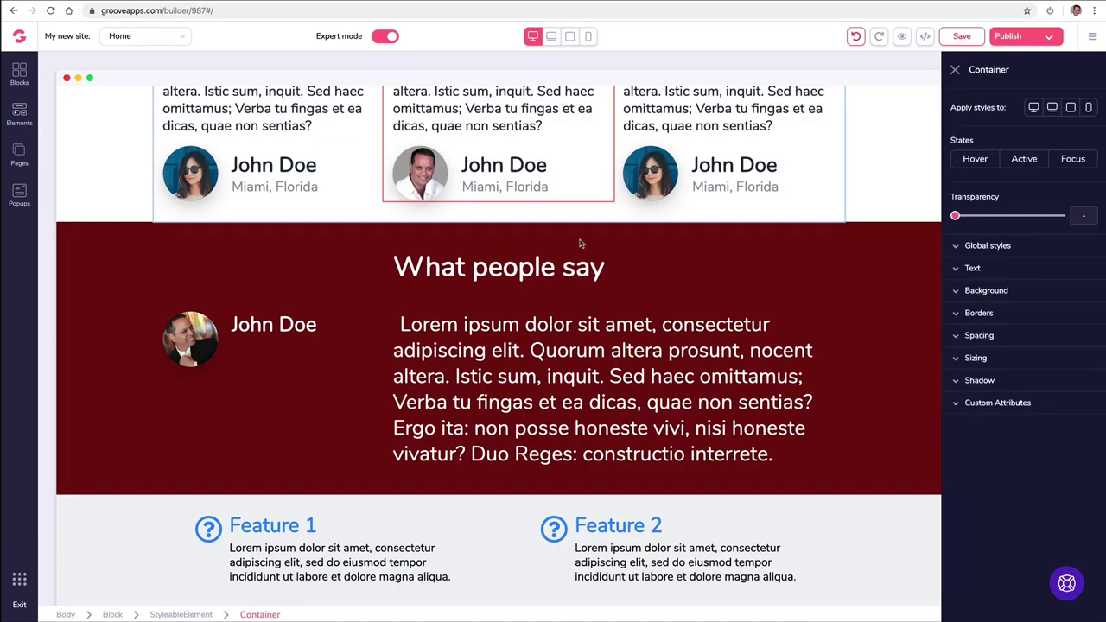
{"action": "scroll", "coordinate": [580, 245], "scroll_direction": "up", "scroll_amount": 3}
{"action": "left_click", "coordinate": [488, 303]}
Step: Overwrite the middle card's paragraph with 'My name is' followed by the reviewer's full name
{"action": "left_click", "coordinate": [459, 231]}
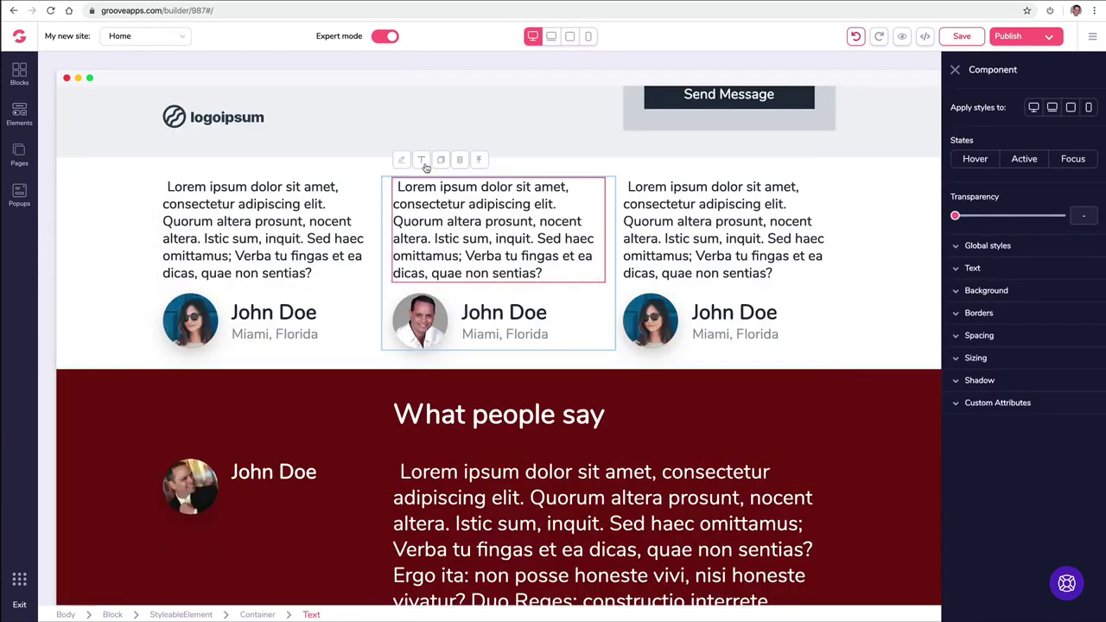
{"action": "left_click", "coordinate": [424, 165]}
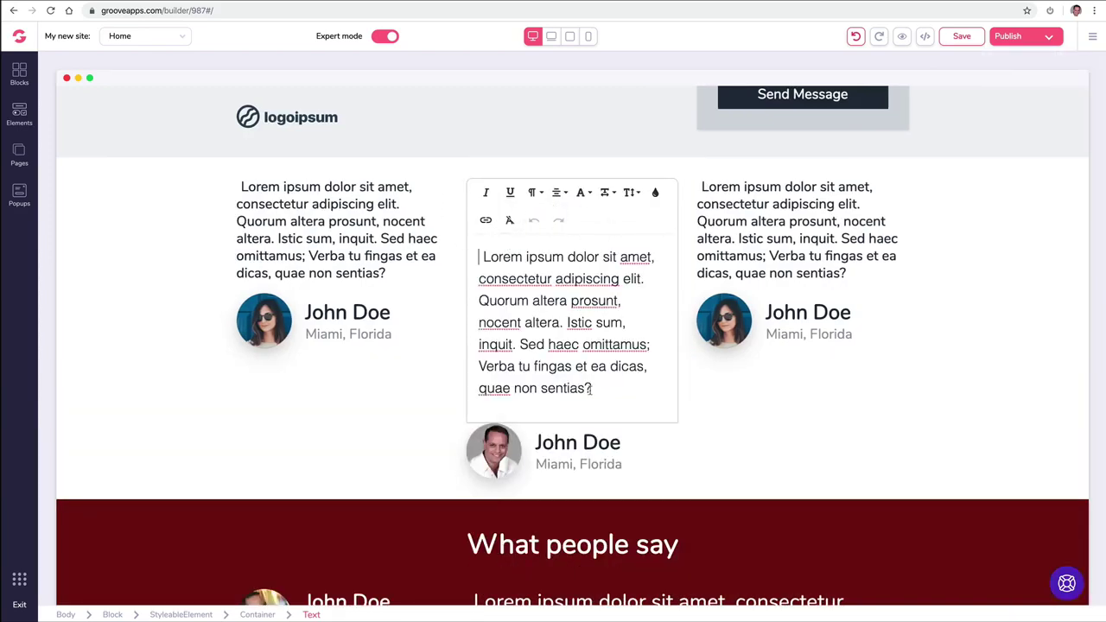
{"action": "left_click_drag", "start_coordinate": [588, 389], "coordinate": [452, 257]}
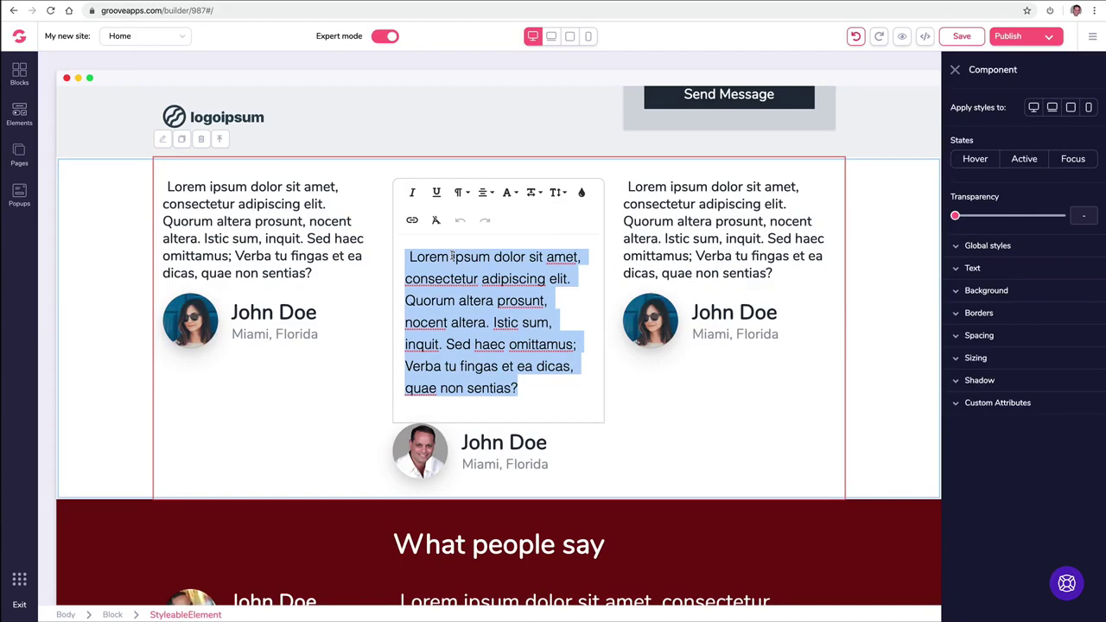
{"action": "type", "text": "My name is Mike Filsaime"}
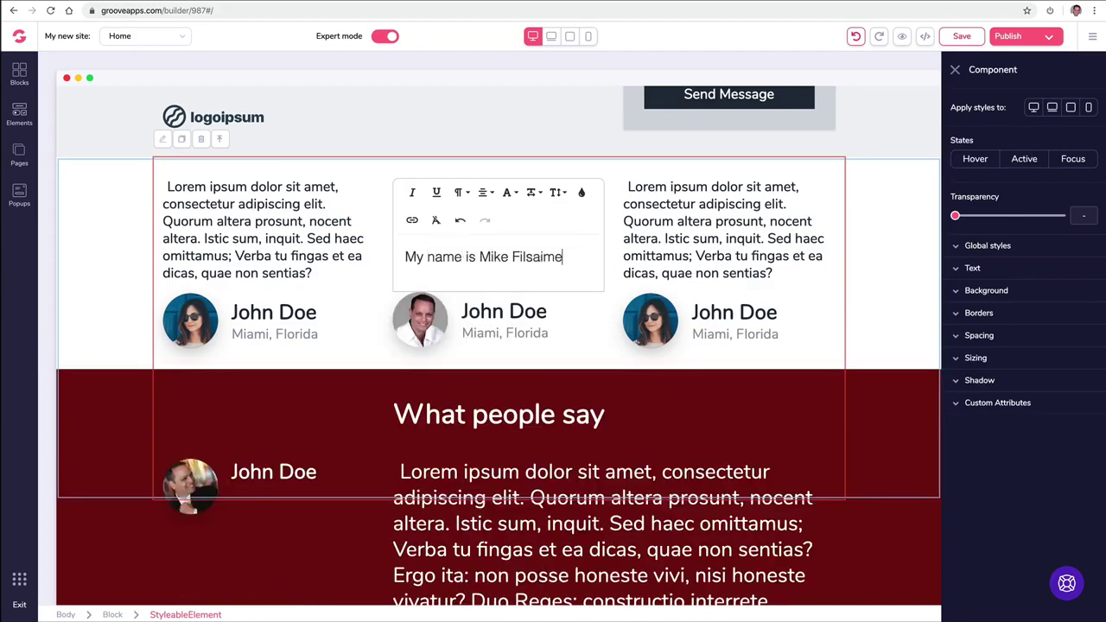
{"action": "left_click", "coordinate": [500, 361]}
{"action": "left_click", "coordinate": [505, 346]}
Step: Change the What people say heading text to 'Hello World'
{"action": "scroll", "coordinate": [225, 286], "scroll_direction": "down", "scroll_amount": 3}
{"action": "left_click", "coordinate": [225, 282]}
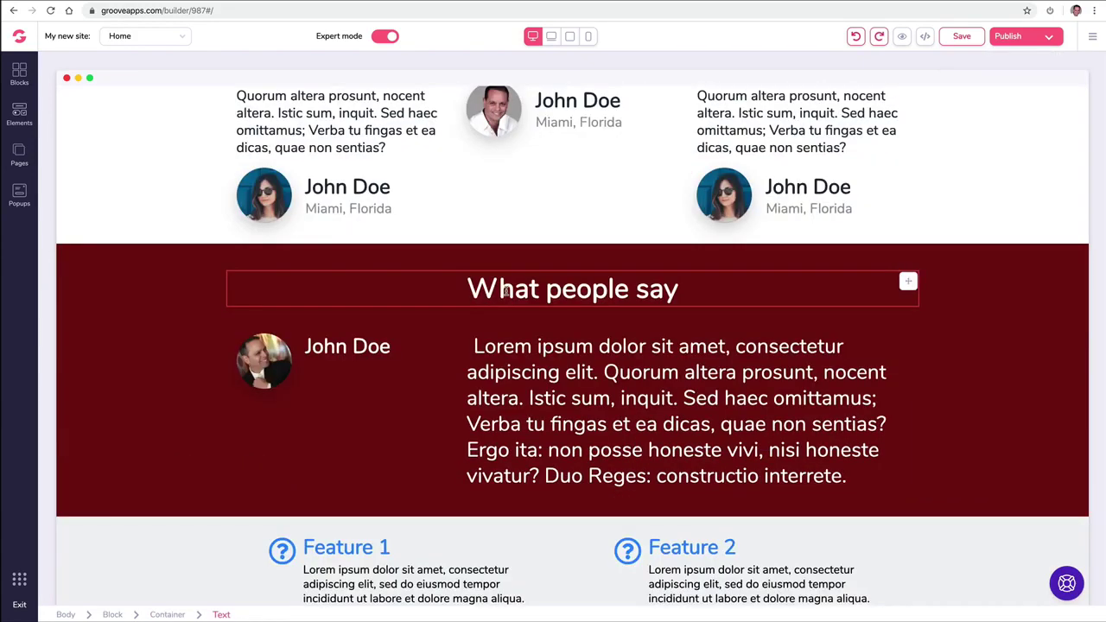
{"action": "left_click", "coordinate": [182, 253]}
{"action": "triple_click", "coordinate": [497, 339]}
{"action": "type", "text": "Hello "}
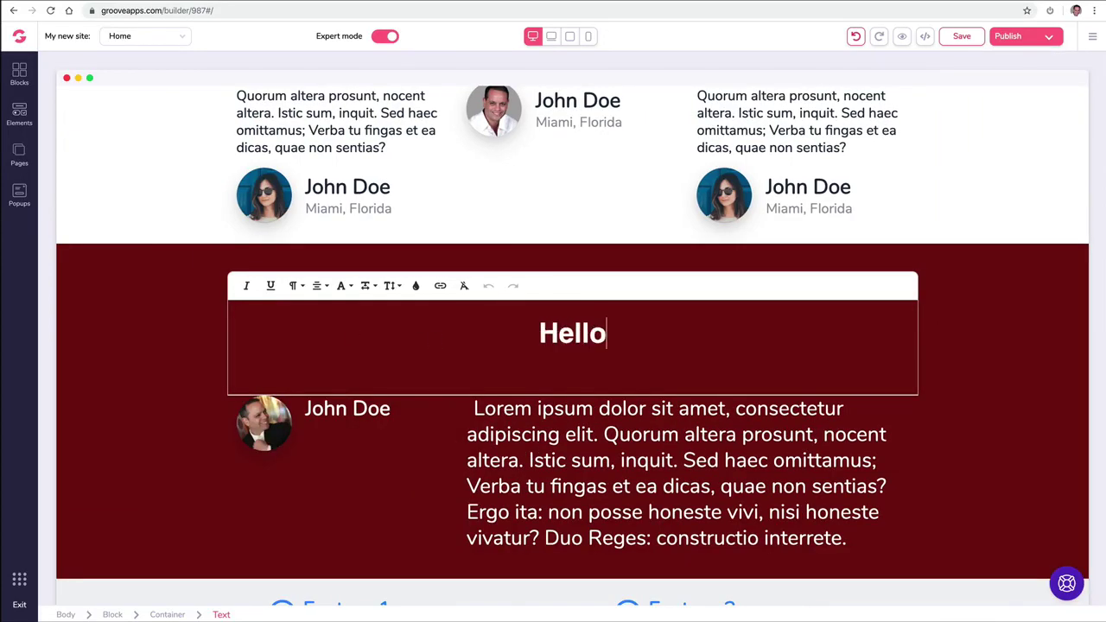
{"action": "type", "text": "World"}
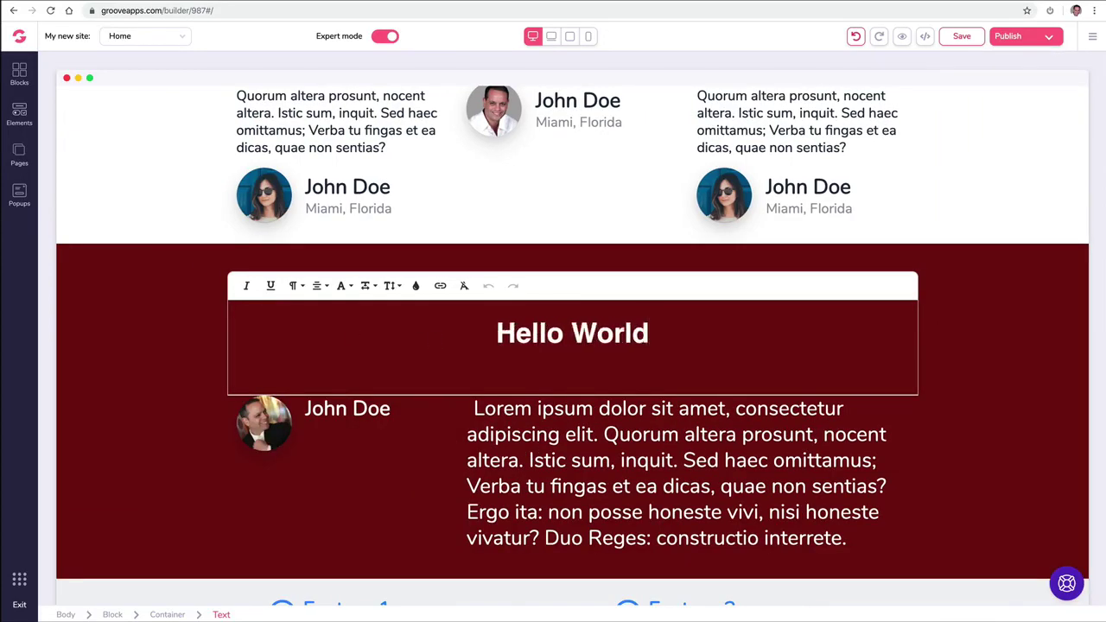
{"action": "left_click", "coordinate": [498, 452]}
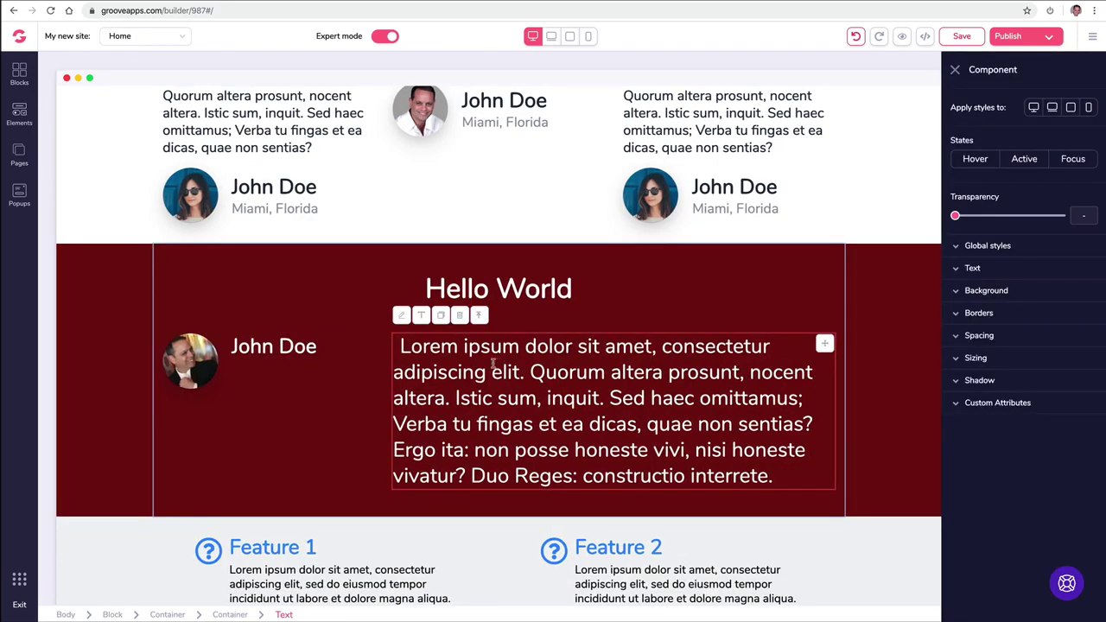
Step: Try grey-blue and blue text colours on the heading, keep it white, and start editing it inline
{"action": "left_click", "coordinate": [482, 291]}
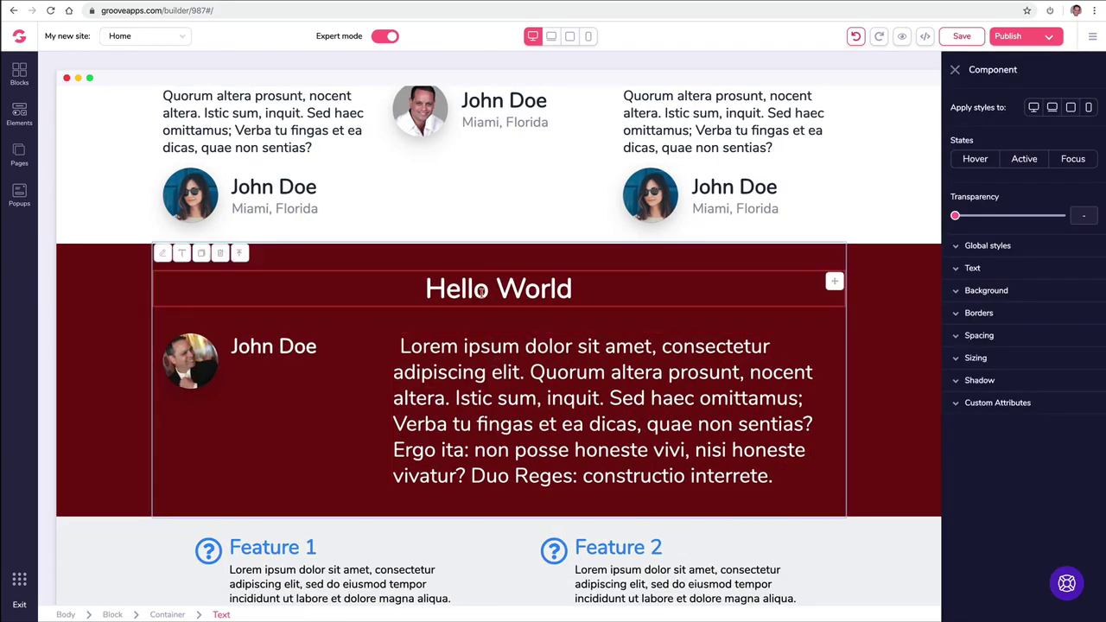
{"action": "left_click", "coordinate": [970, 269]}
{"action": "left_click", "coordinate": [1065, 315]}
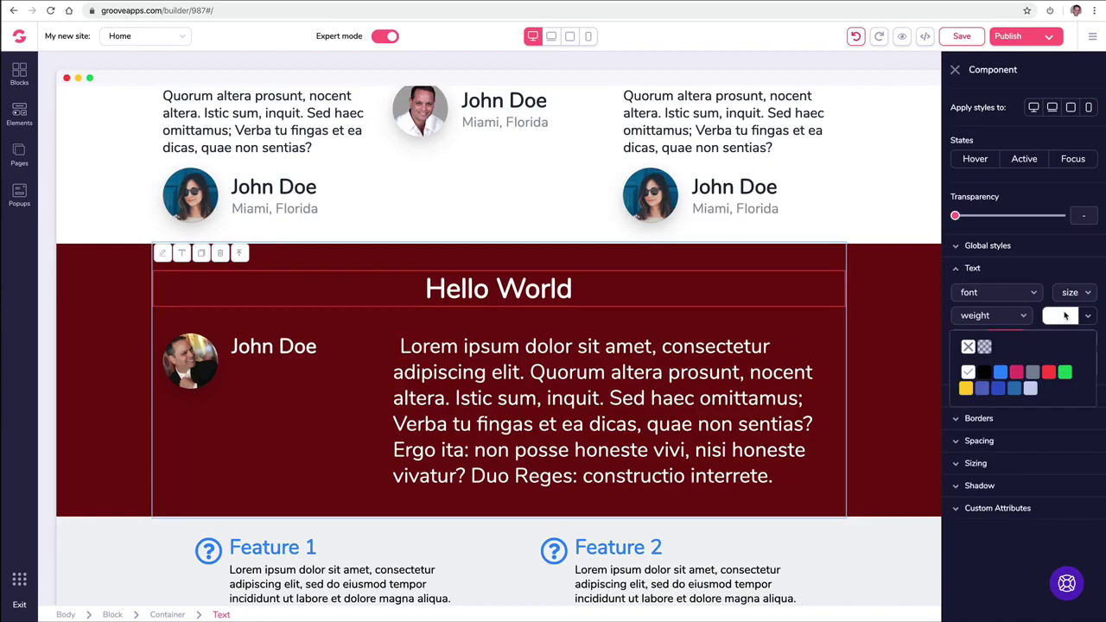
{"action": "left_click", "coordinate": [1030, 388]}
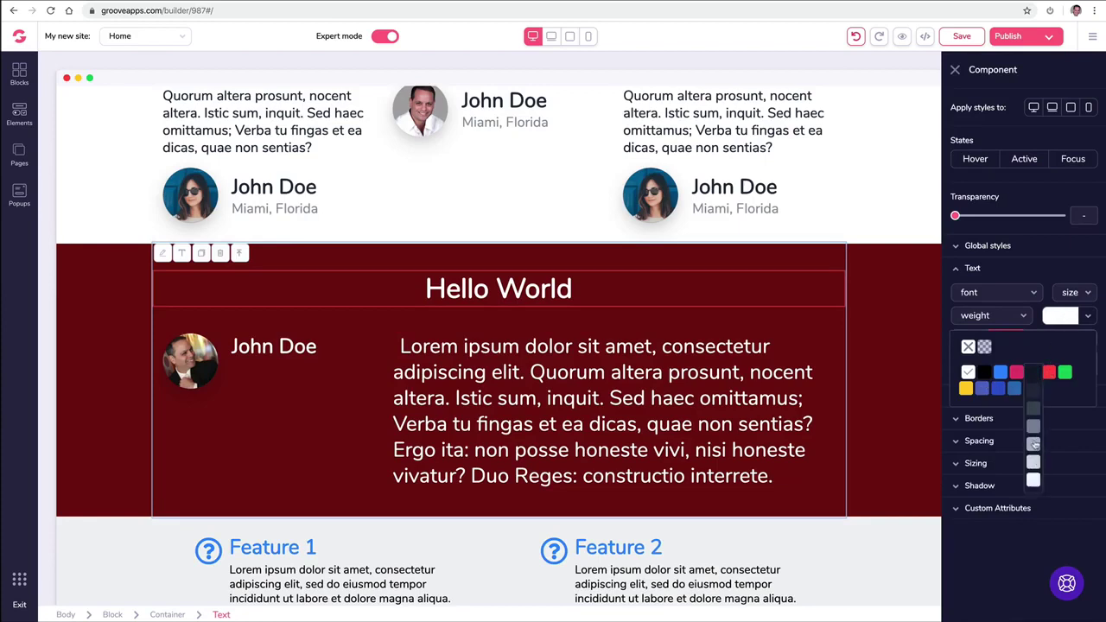
{"action": "left_click", "coordinate": [968, 372]}
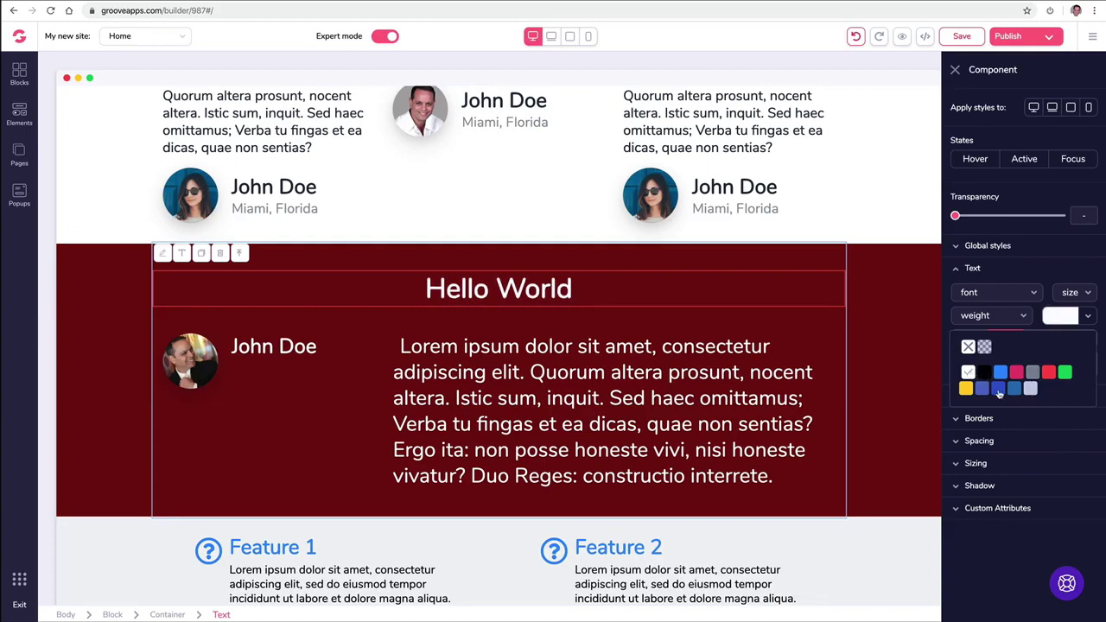
{"action": "left_click", "coordinate": [997, 389]}
{"action": "left_click", "coordinate": [969, 373]}
{"action": "left_click", "coordinate": [549, 357]}
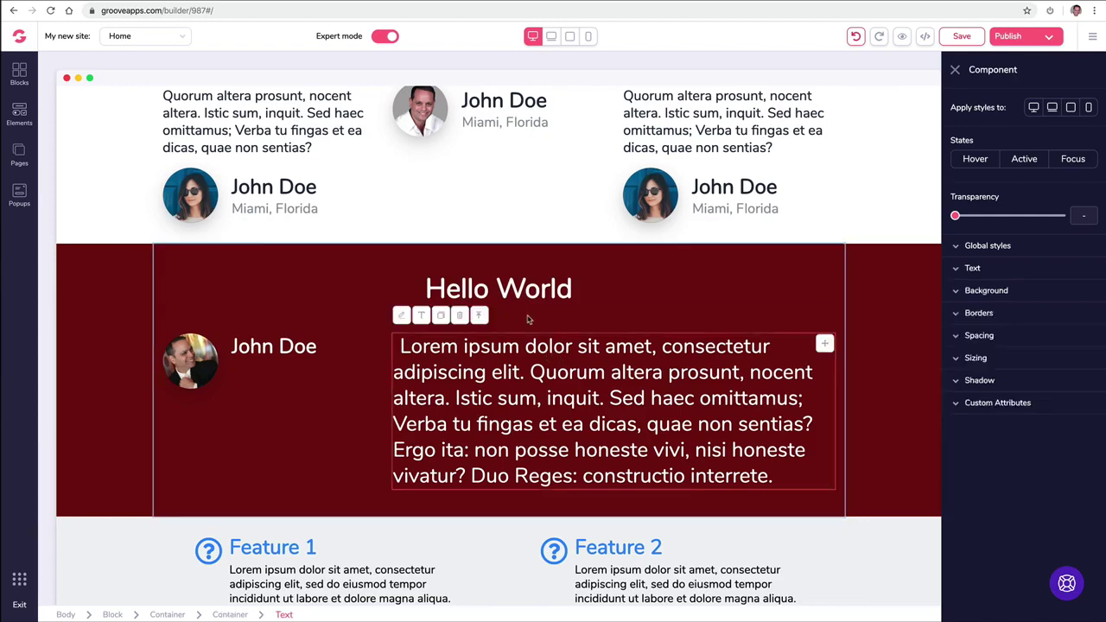
{"action": "left_click", "coordinate": [961, 269]}
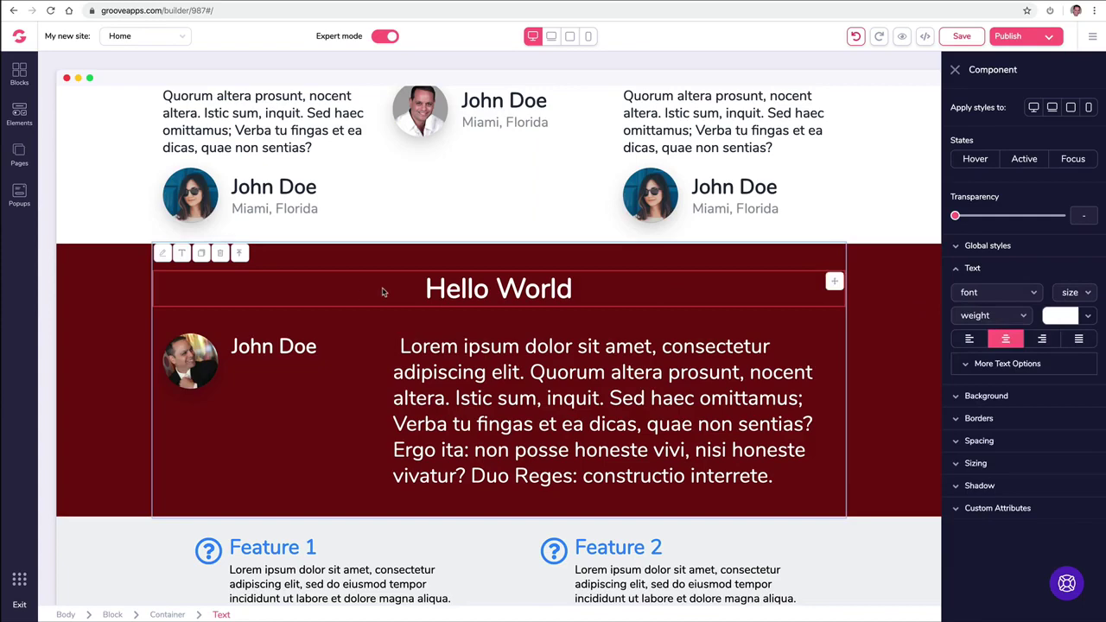
{"action": "left_click", "coordinate": [450, 289]}
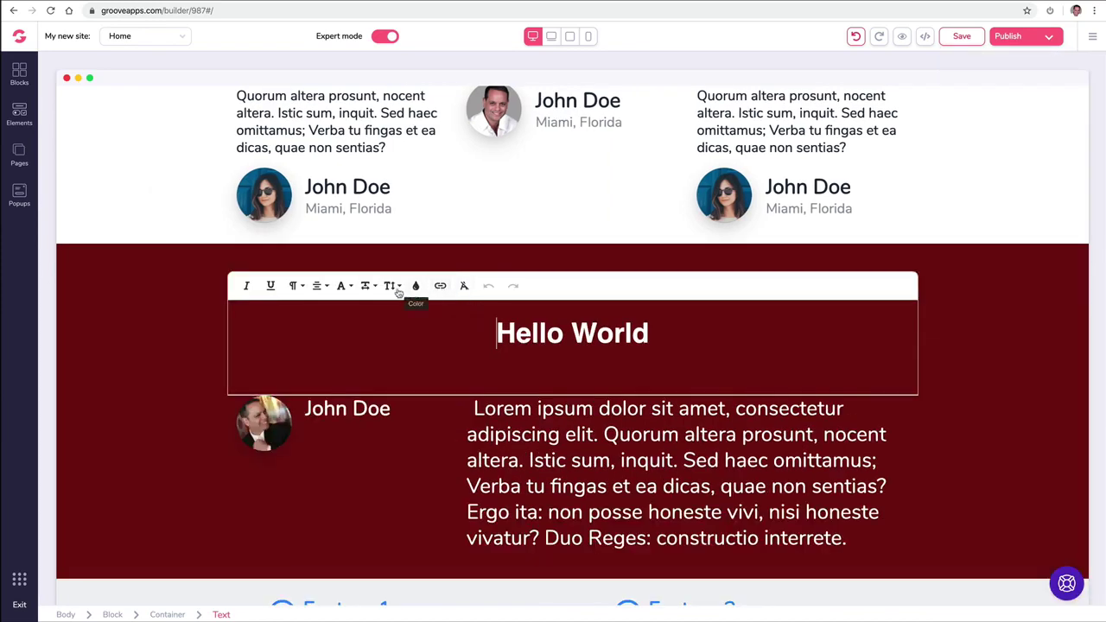
Step: Left-align the Hello World heading, restore centre alignment, and exit text editing
{"action": "left_click", "coordinate": [393, 287]}
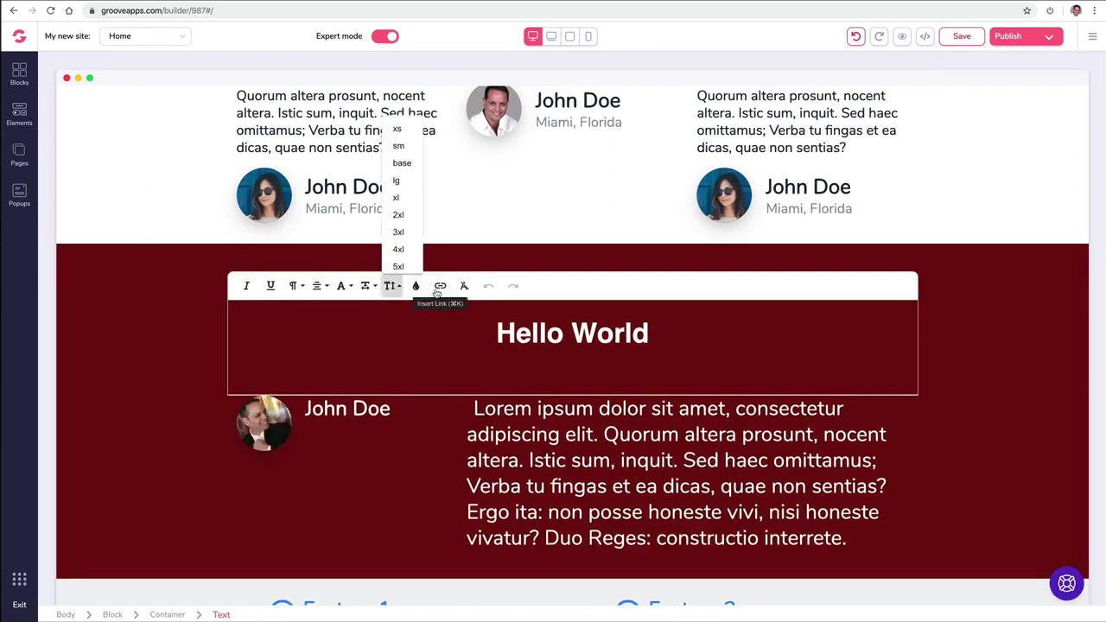
{"action": "left_click", "coordinate": [318, 288]}
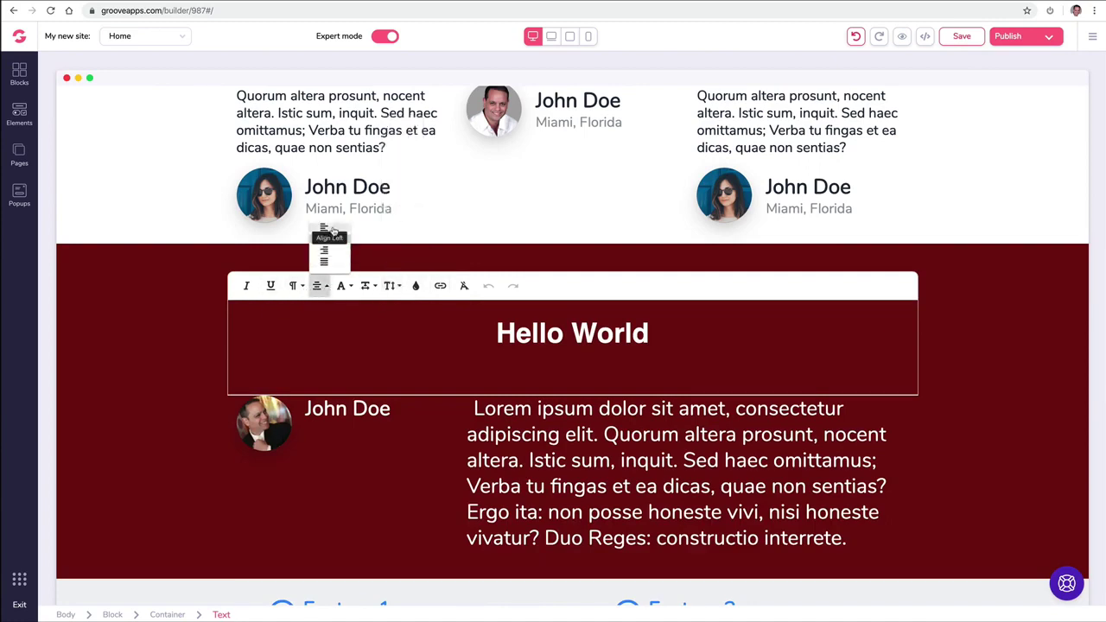
{"action": "left_click", "coordinate": [325, 228]}
{"action": "left_click", "coordinate": [318, 285]}
{"action": "left_click", "coordinate": [333, 247]}
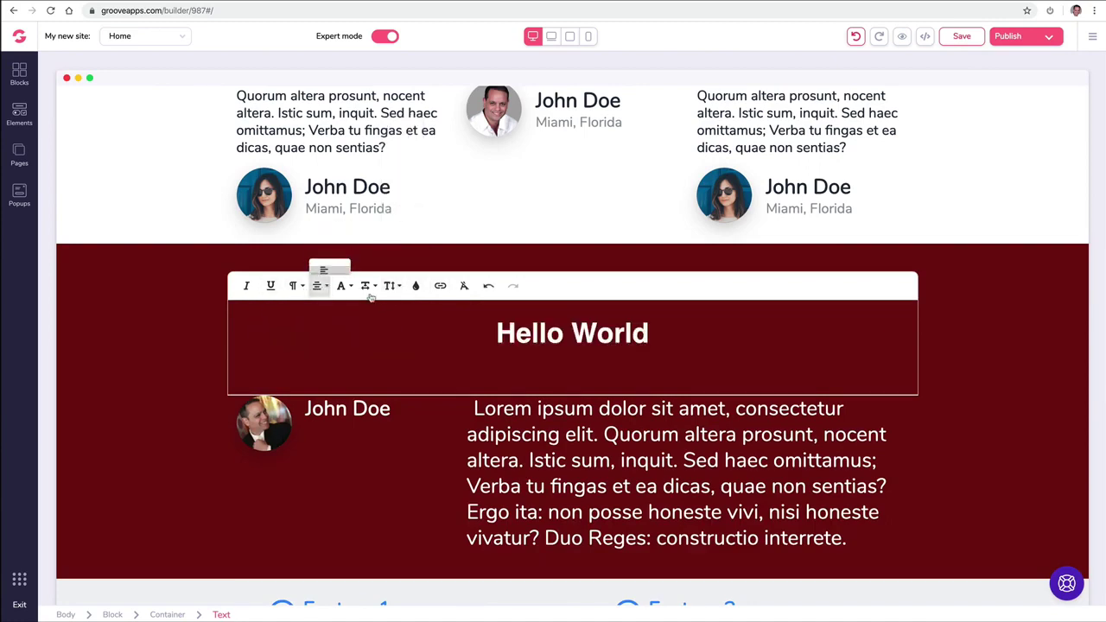
{"action": "left_click", "coordinate": [582, 424]}
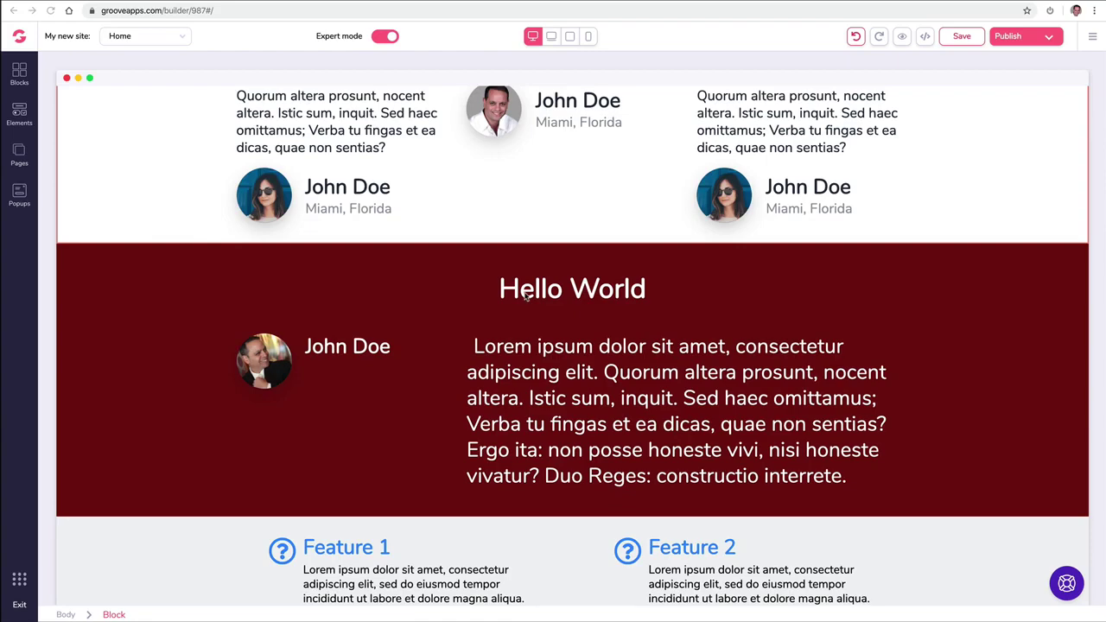
Step: Duplicate Feature 1's description paragraph twice, then delete both copies
{"action": "scroll", "coordinate": [524, 296], "scroll_direction": "down", "scroll_amount": 2}
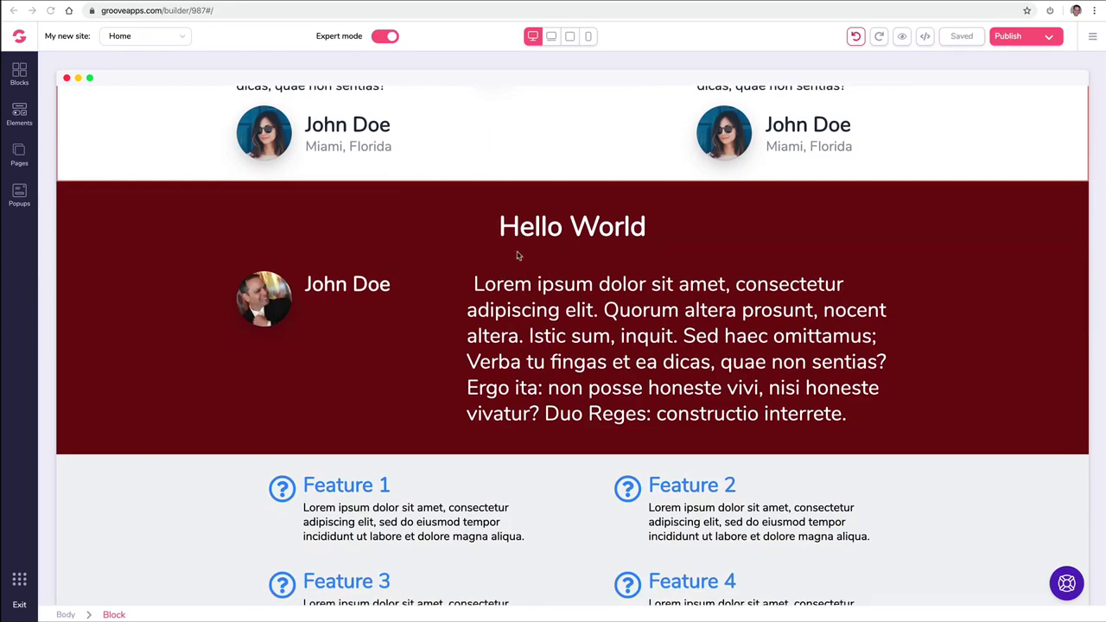
{"action": "scroll", "coordinate": [518, 255], "scroll_direction": "down", "scroll_amount": 5}
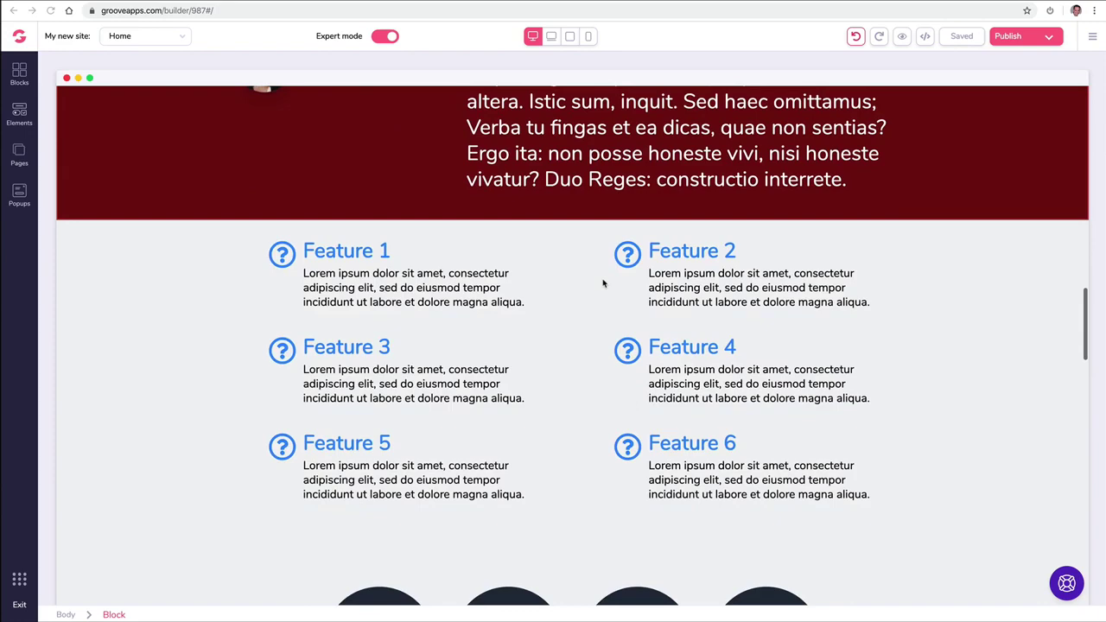
{"action": "left_click", "coordinate": [332, 272]}
{"action": "scroll", "coordinate": [302, 264], "scroll_direction": "up", "scroll_amount": 1}
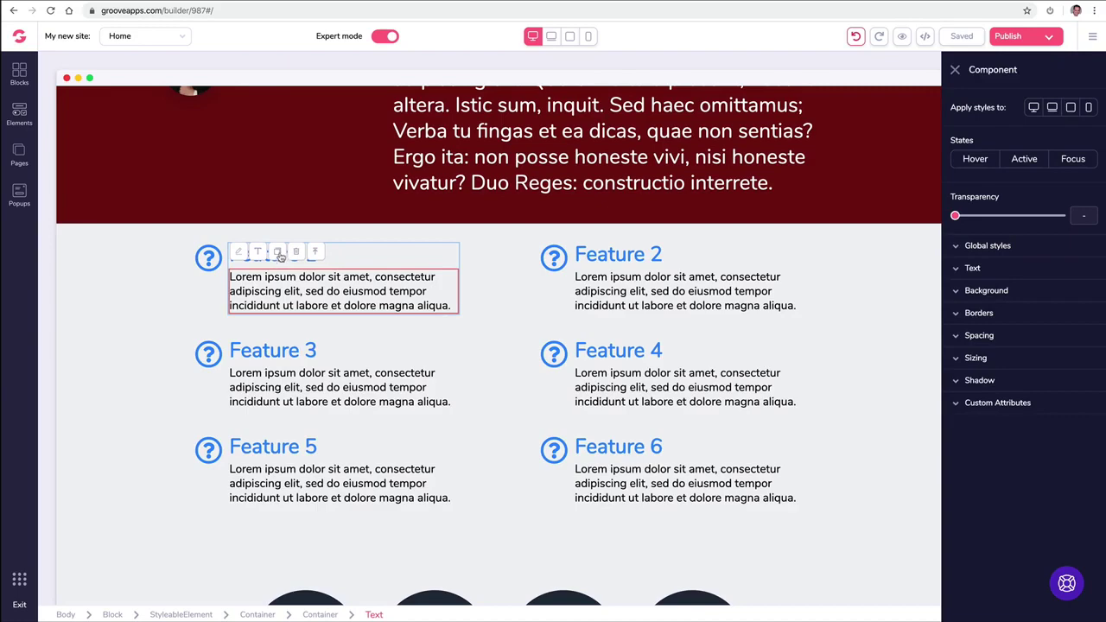
{"action": "left_click", "coordinate": [278, 252]}
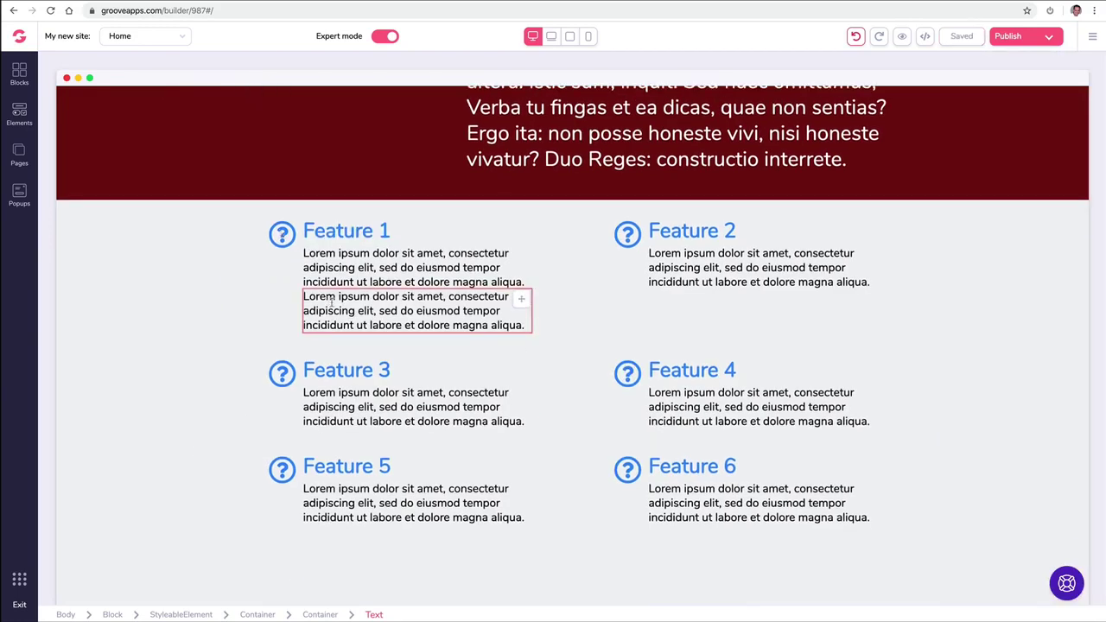
{"action": "left_click", "coordinate": [330, 292]}
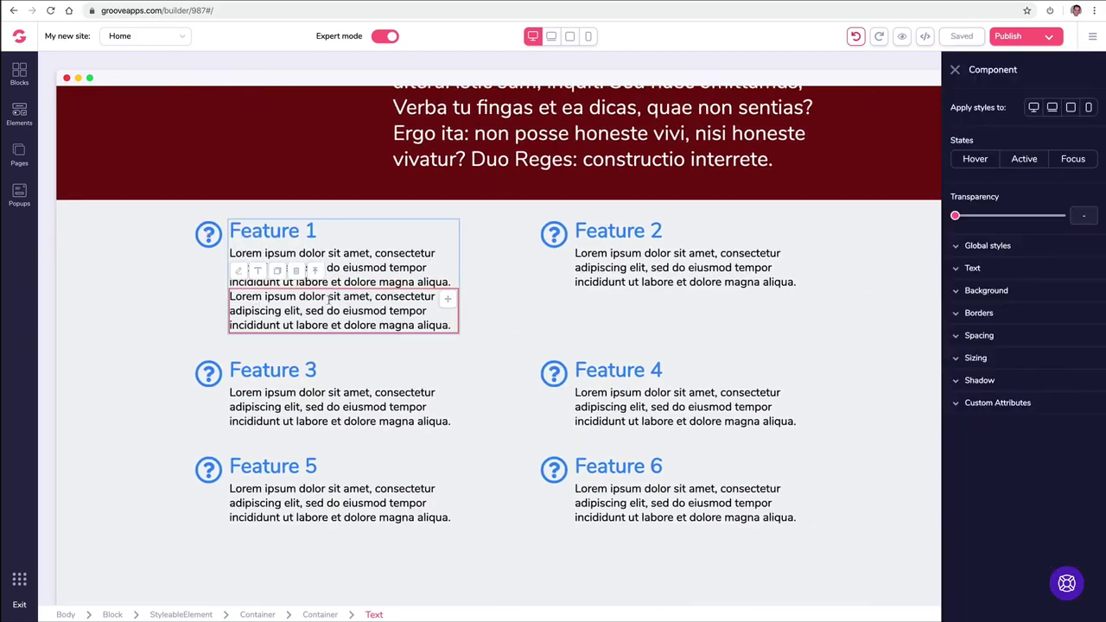
{"action": "left_click", "coordinate": [282, 279]}
{"action": "left_click", "coordinate": [349, 350]}
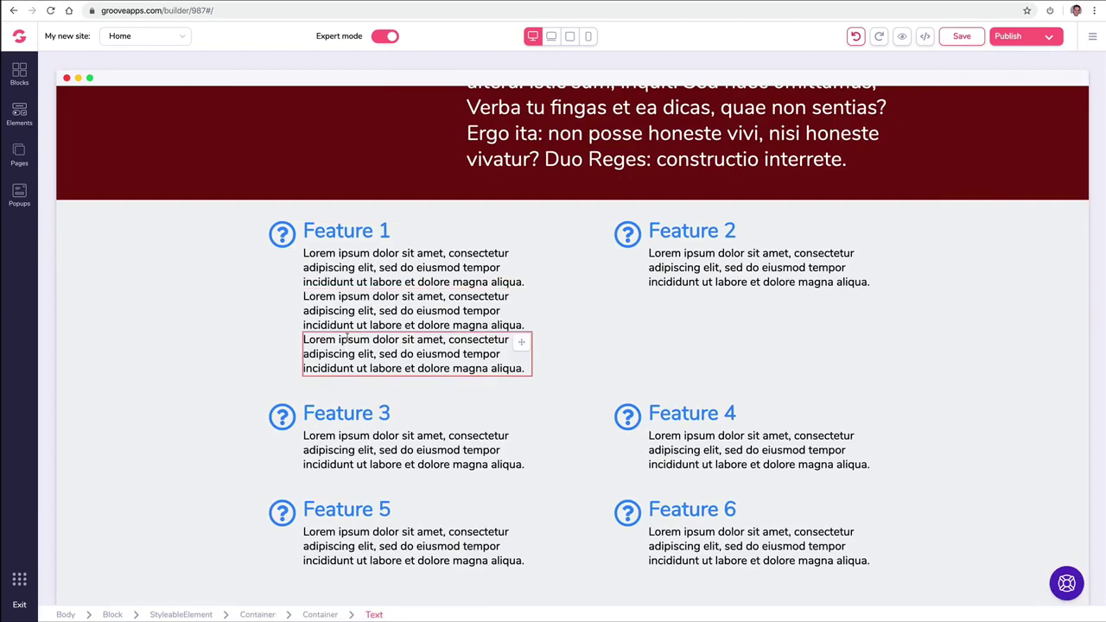
{"action": "left_click", "coordinate": [294, 318]}
{"action": "left_click", "coordinate": [317, 309]}
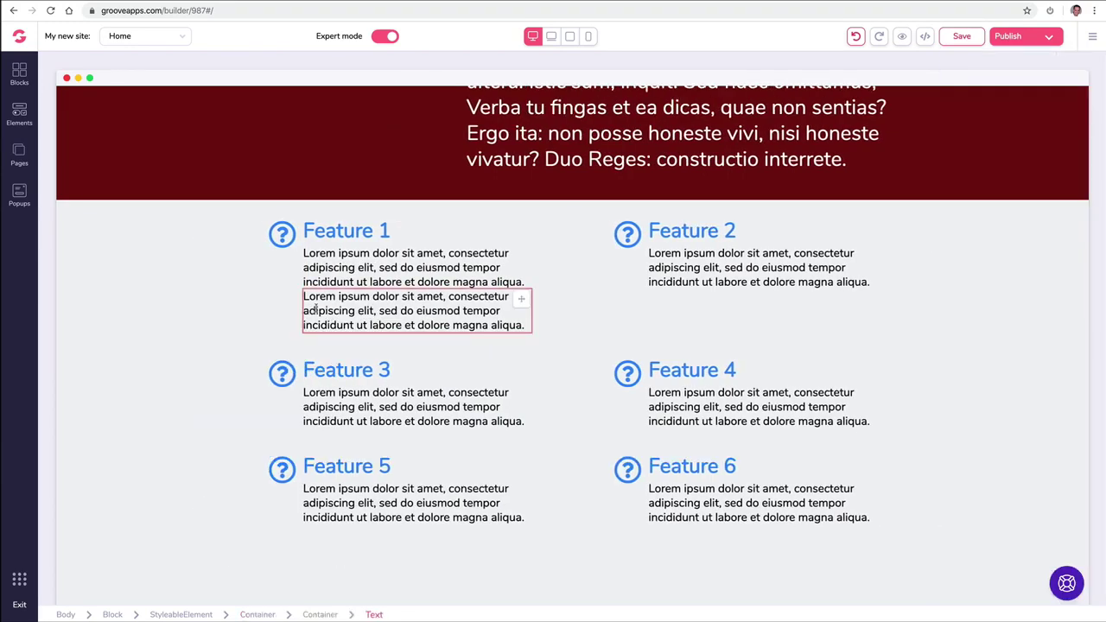
{"action": "left_click", "coordinate": [316, 309]}
{"action": "left_click", "coordinate": [299, 281]}
Step: Duplicate the Feature 1 heading and delete the duplicate
{"action": "left_click", "coordinate": [288, 234]}
{"action": "left_click", "coordinate": [333, 232]}
{"action": "left_click", "coordinate": [276, 208]}
{"action": "left_click", "coordinate": [329, 253]}
{"action": "left_click", "coordinate": [316, 226]}
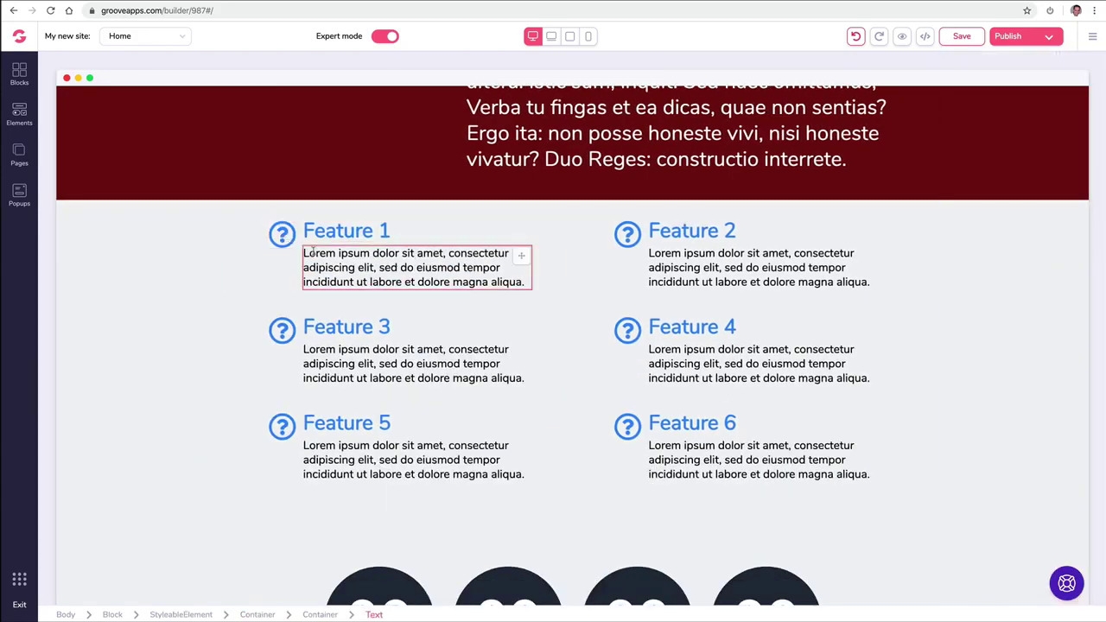
Step: Duplicate the Hello World testimonial block and delete the copy
{"action": "scroll", "coordinate": [313, 251], "scroll_direction": "up", "scroll_amount": 5}
{"action": "left_click", "coordinate": [139, 273]}
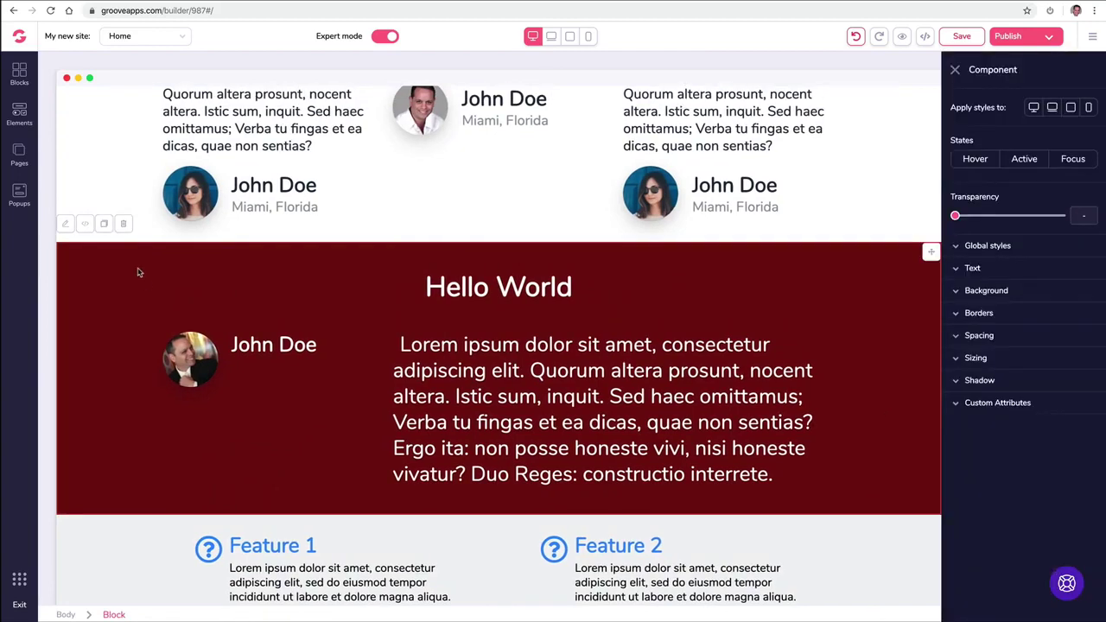
{"action": "left_click", "coordinate": [103, 224]}
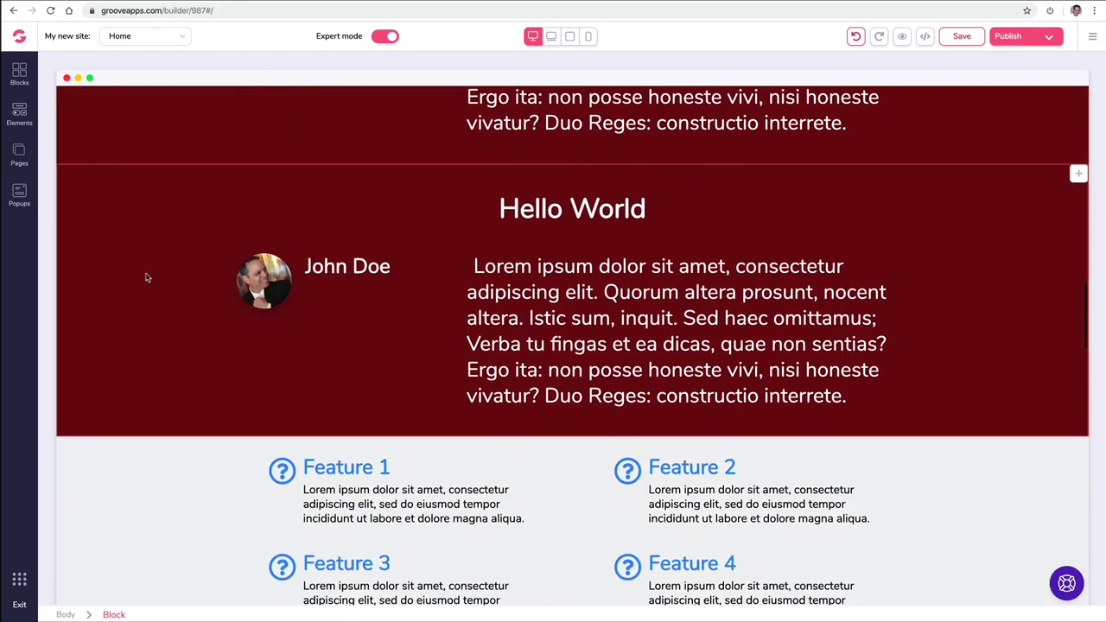
{"action": "left_click", "coordinate": [114, 193]}
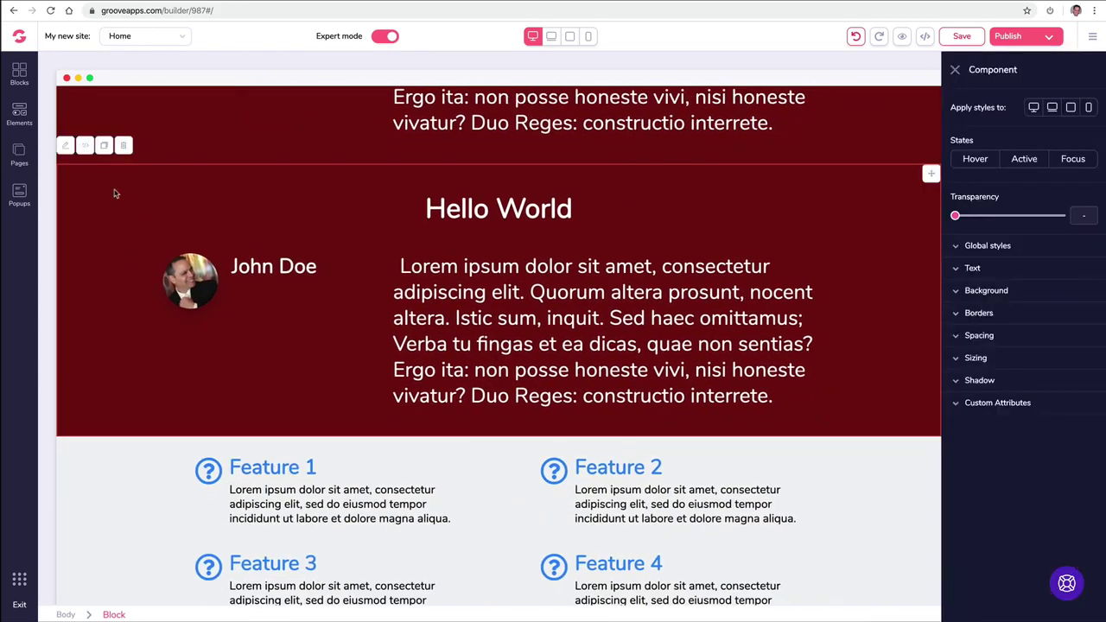
{"action": "left_click", "coordinate": [123, 147]}
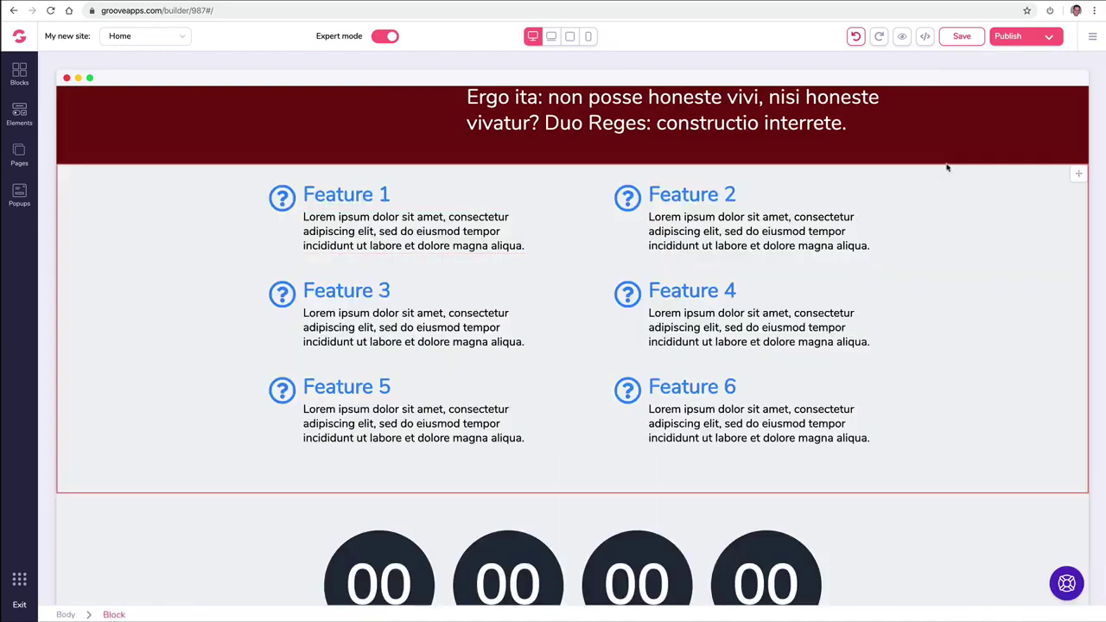
Step: Delete the code-image hero cover block at the top of the page
{"action": "scroll", "coordinate": [948, 166], "scroll_direction": "down", "scroll_amount": 3}
{"action": "scroll", "coordinate": [949, 167], "scroll_direction": "up", "scroll_amount": 8}
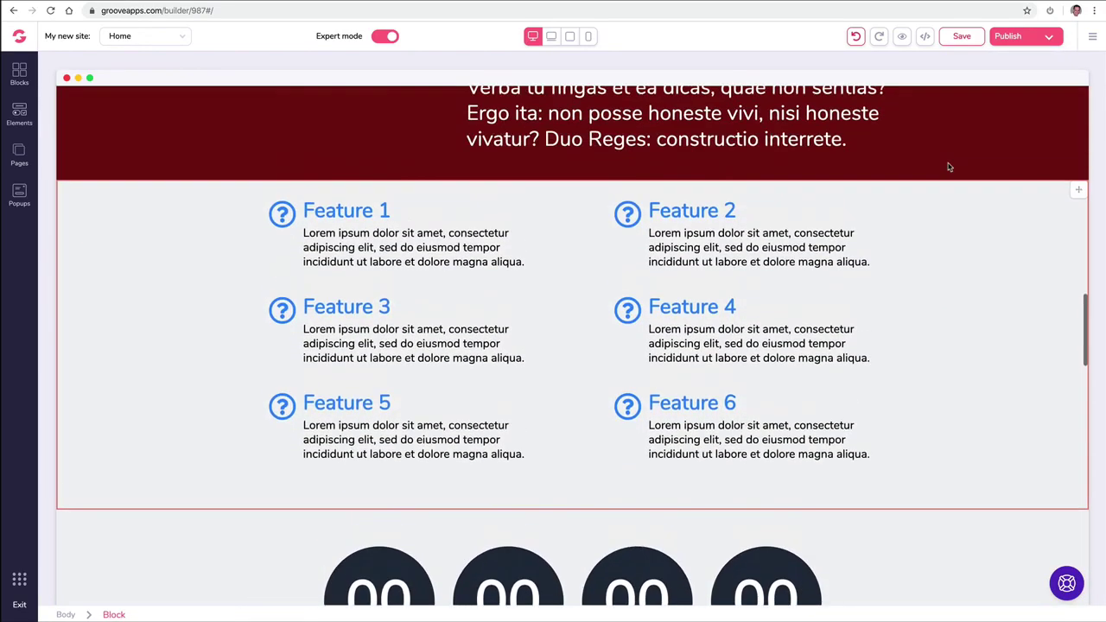
{"action": "scroll", "coordinate": [949, 166], "scroll_direction": "up", "scroll_amount": 10}
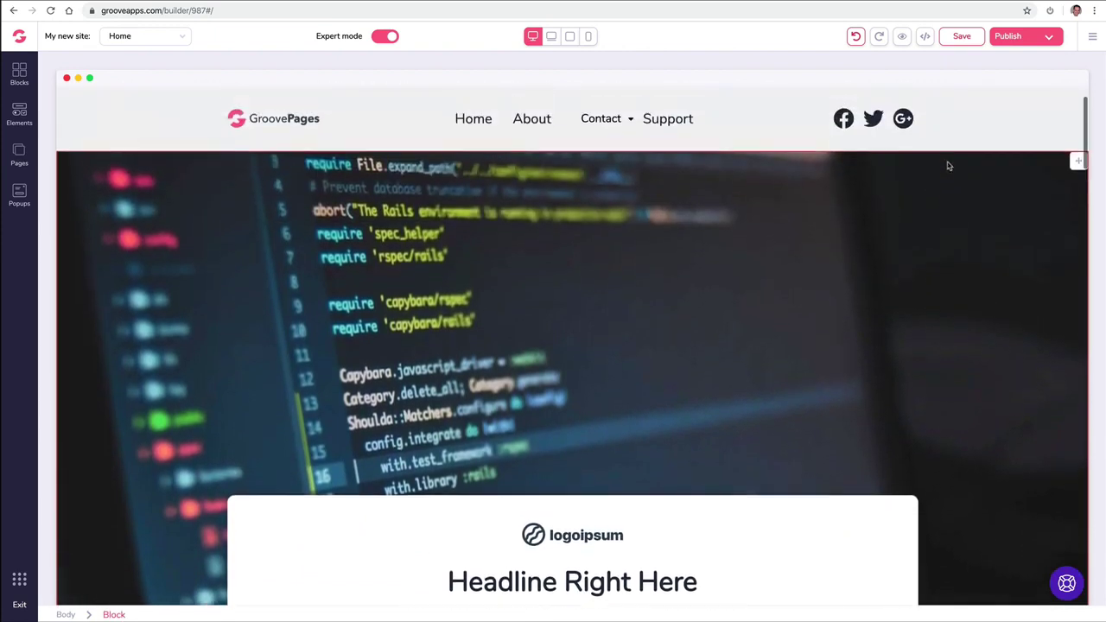
{"action": "left_click", "coordinate": [164, 204]}
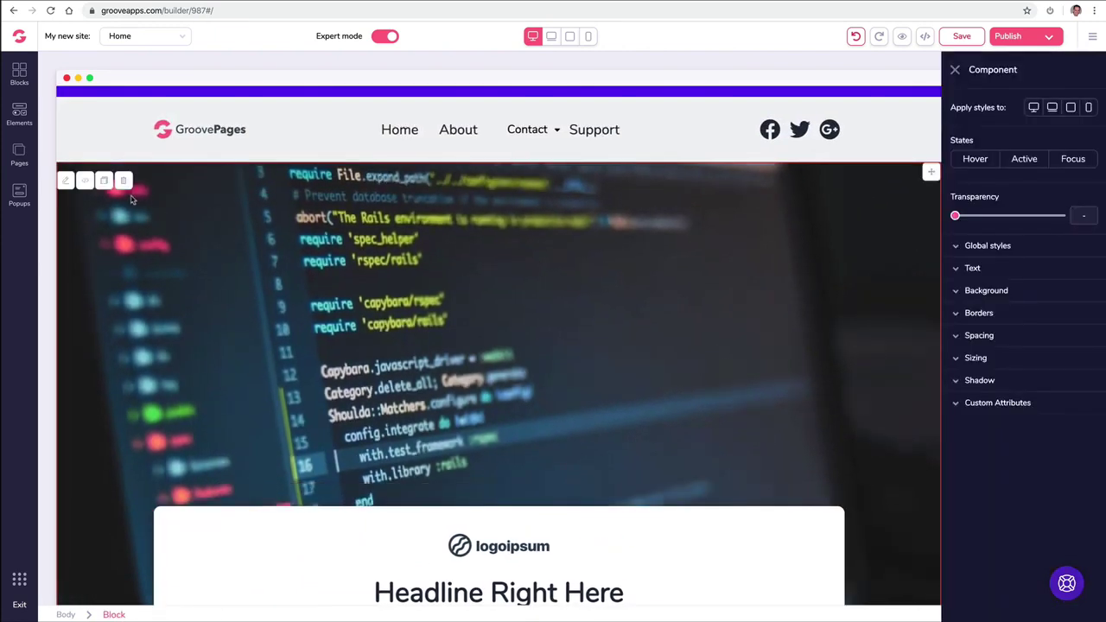
{"action": "left_click", "coordinate": [123, 181]}
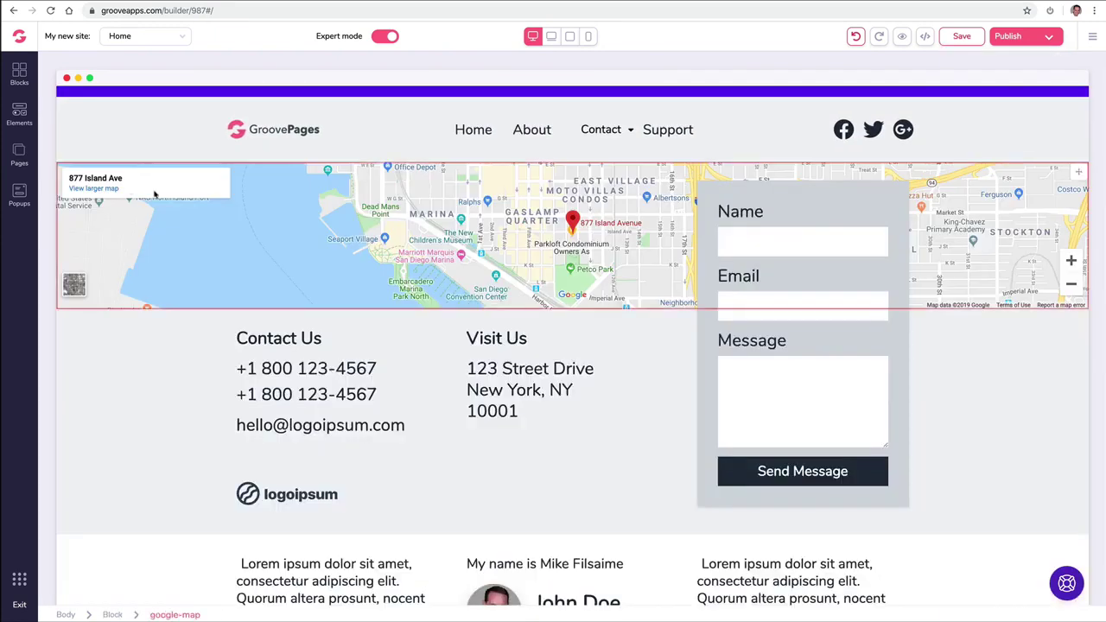
Step: Add the first Covers block template to the top of the page
{"action": "left_click", "coordinate": [28, 76]}
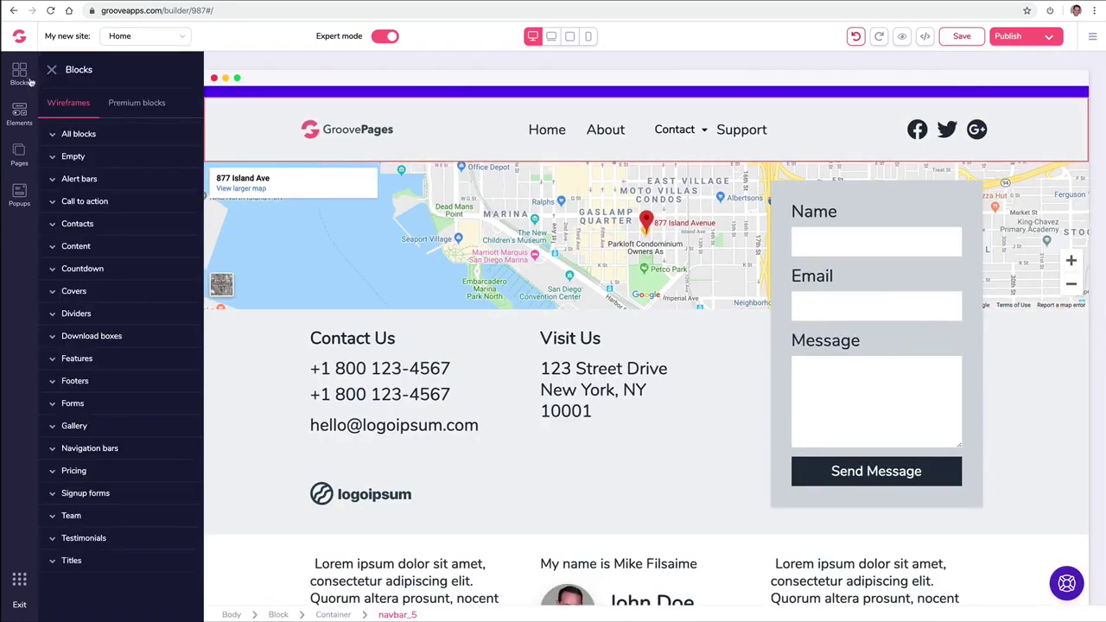
{"action": "left_click", "coordinate": [86, 292]}
{"action": "scroll", "coordinate": [104, 294], "scroll_direction": "down", "scroll_amount": 3}
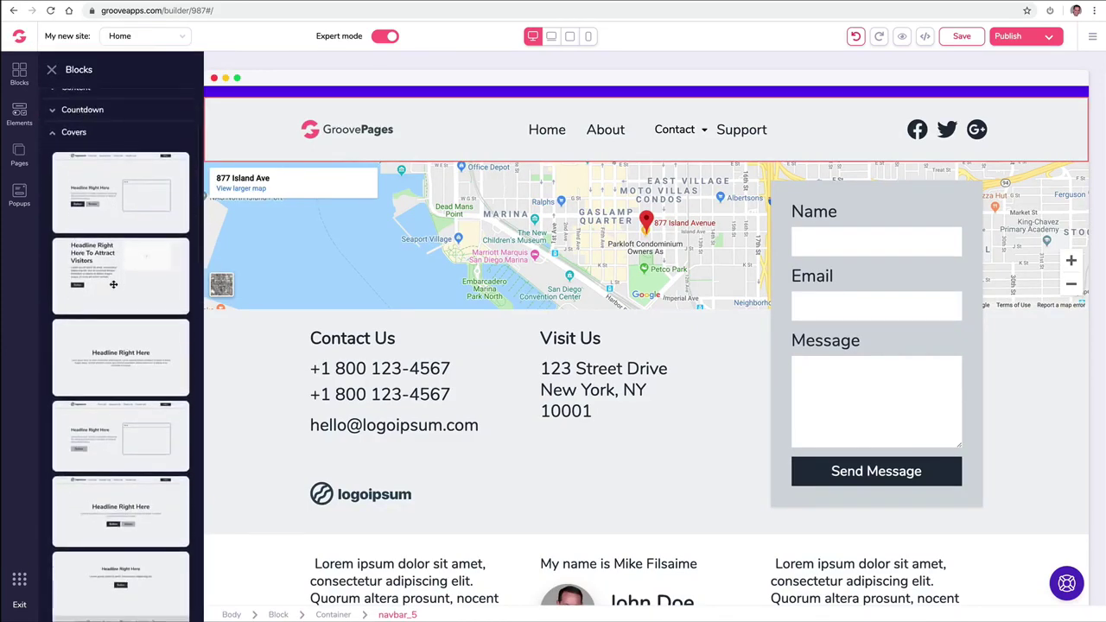
{"action": "left_click_drag", "start_coordinate": [113, 284], "coordinate": [511, 227]}
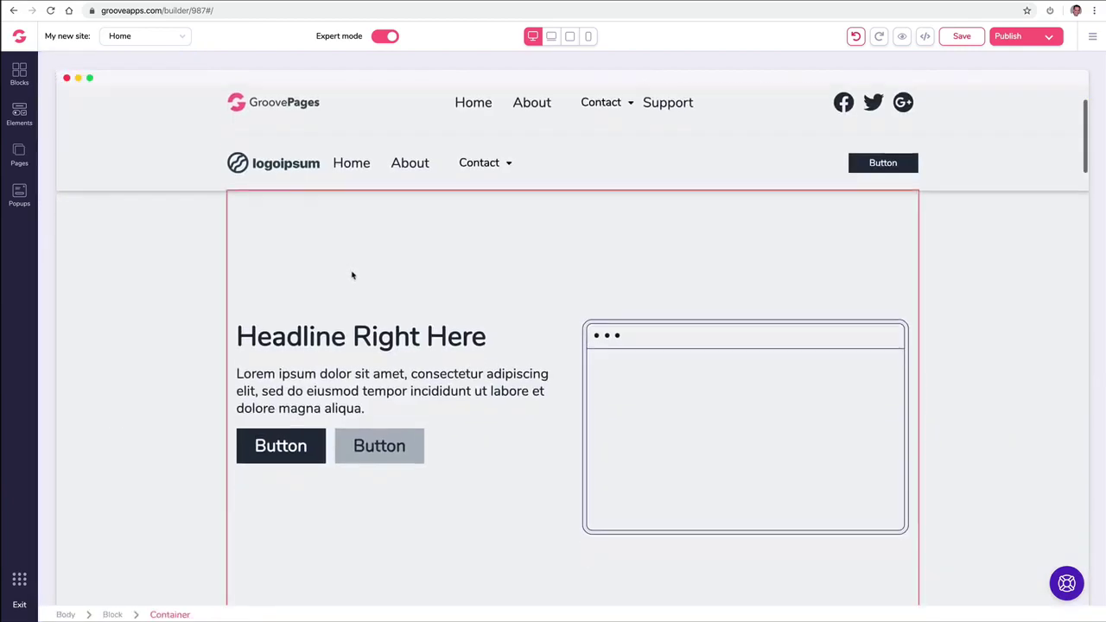
Step: Set the hero block background to slate grey, then transparent, and browse for a background image
{"action": "left_click", "coordinate": [197, 202]}
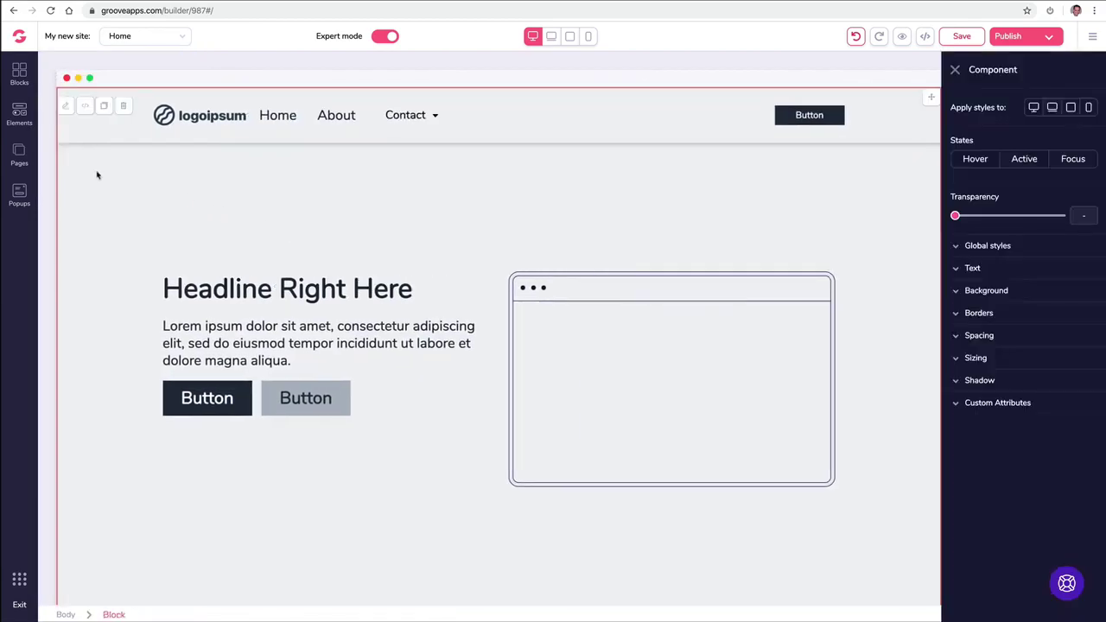
{"action": "left_click", "coordinate": [986, 291]}
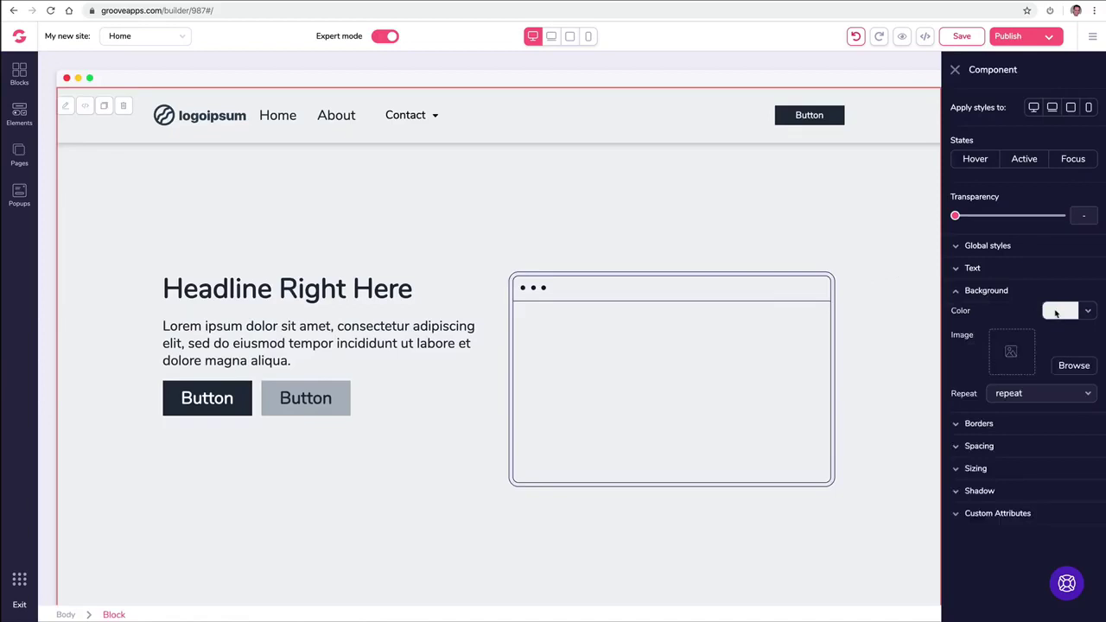
{"action": "left_click", "coordinate": [1059, 313]}
{"action": "mouse_move", "coordinate": [1034, 368]}
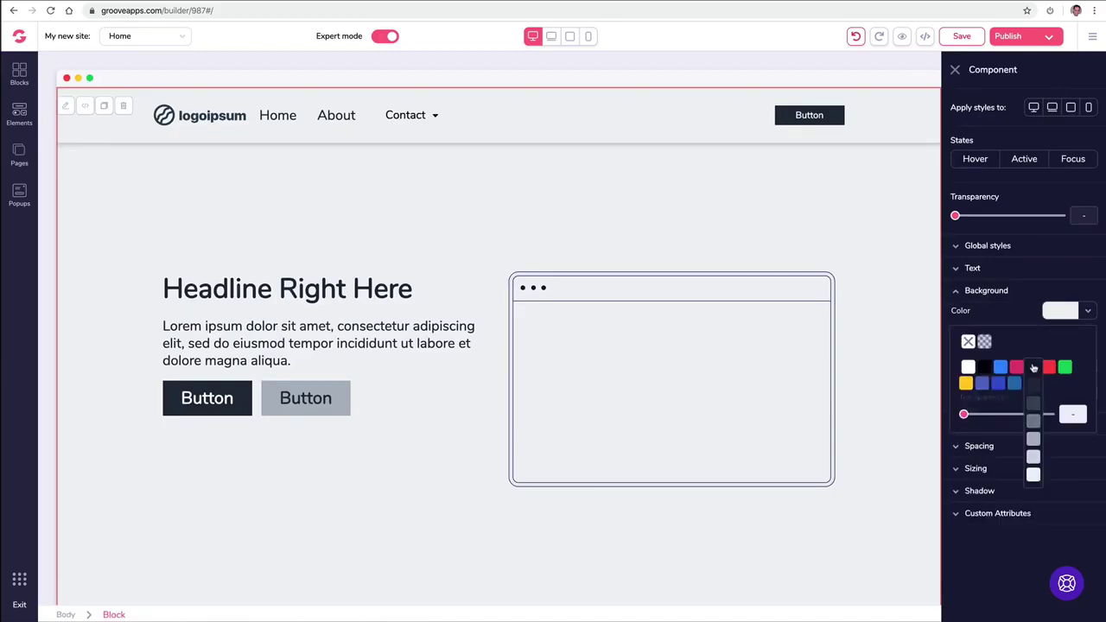
{"action": "left_click", "coordinate": [1033, 424]}
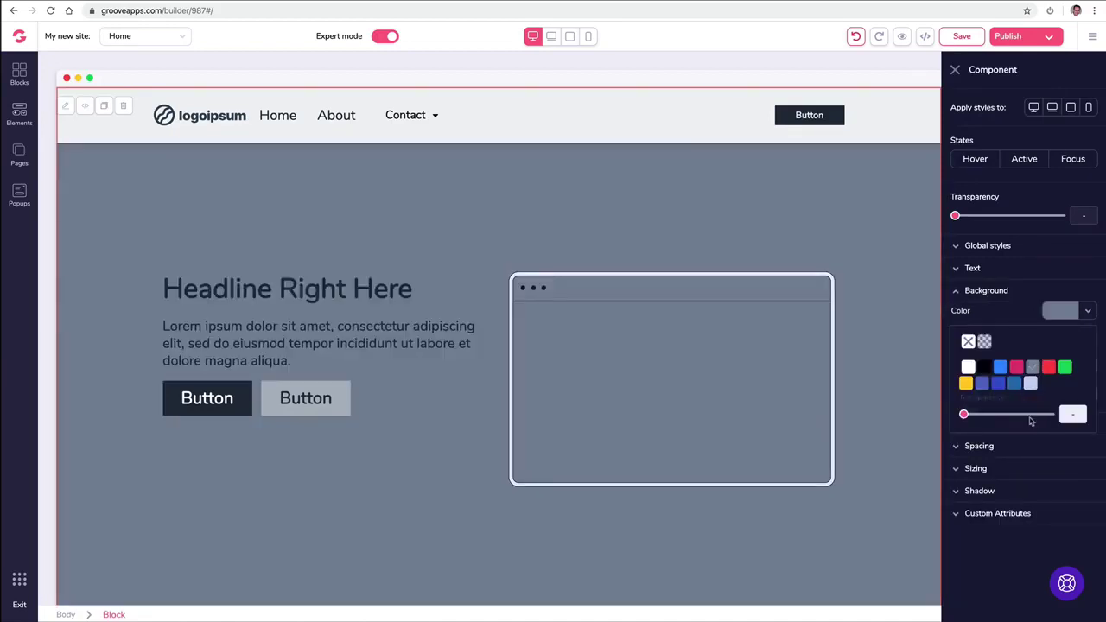
{"action": "left_click", "coordinate": [1060, 312]}
{"action": "left_click", "coordinate": [1071, 313]}
{"action": "left_click", "coordinate": [984, 344]}
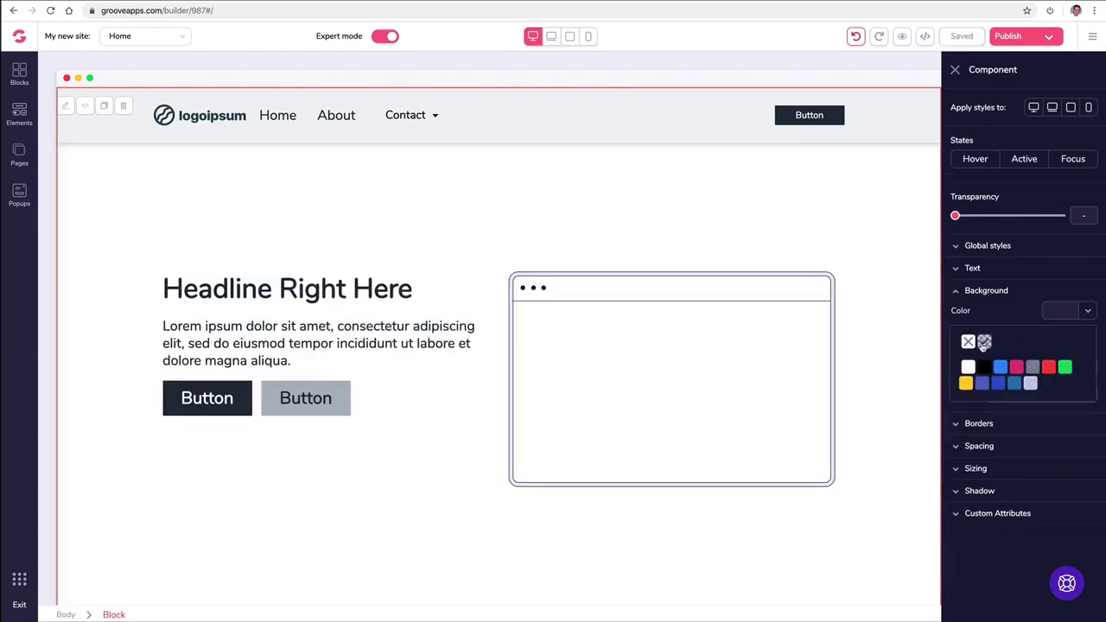
{"action": "left_click", "coordinate": [1029, 296]}
{"action": "left_click", "coordinate": [1005, 296]}
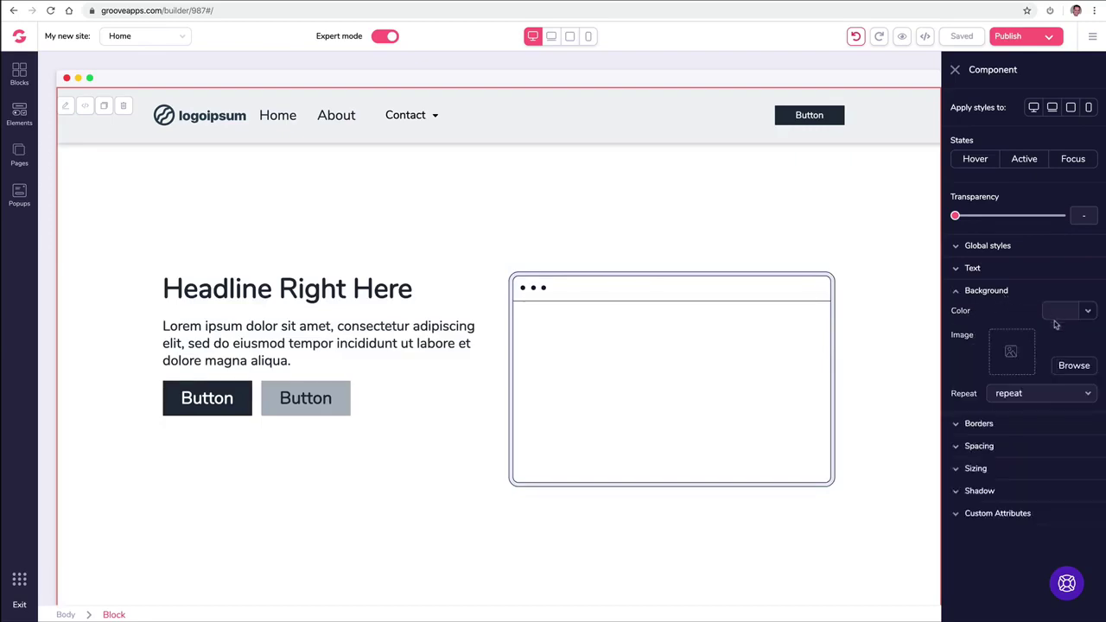
{"action": "left_click", "coordinate": [1069, 366]}
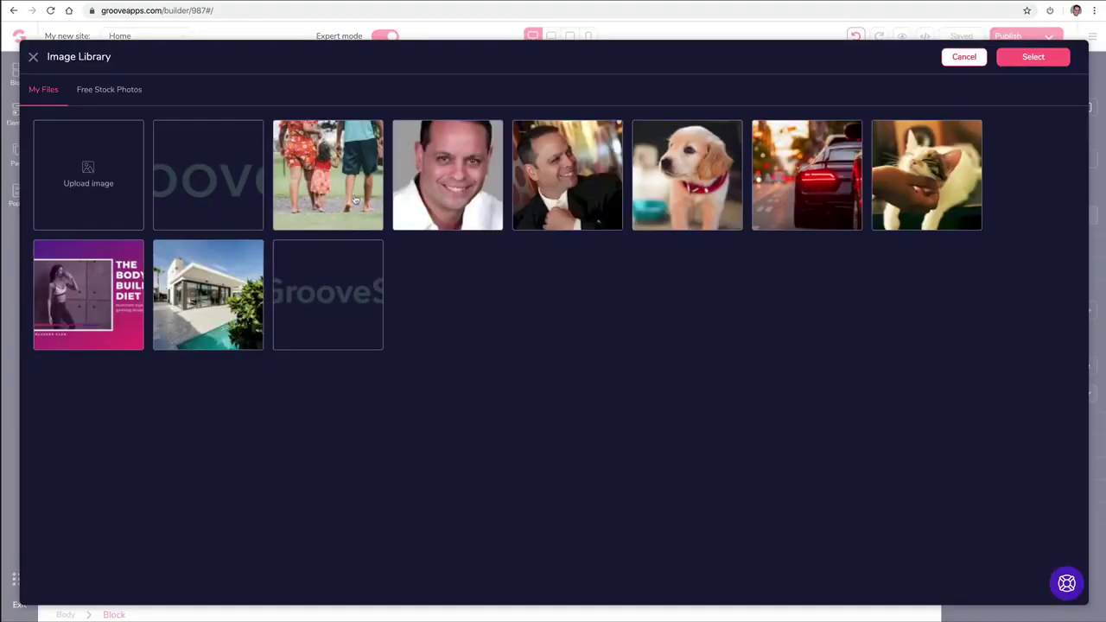
Step: Search free stock photos for 'House' and use the modern house photo as the background
{"action": "left_click", "coordinate": [113, 92]}
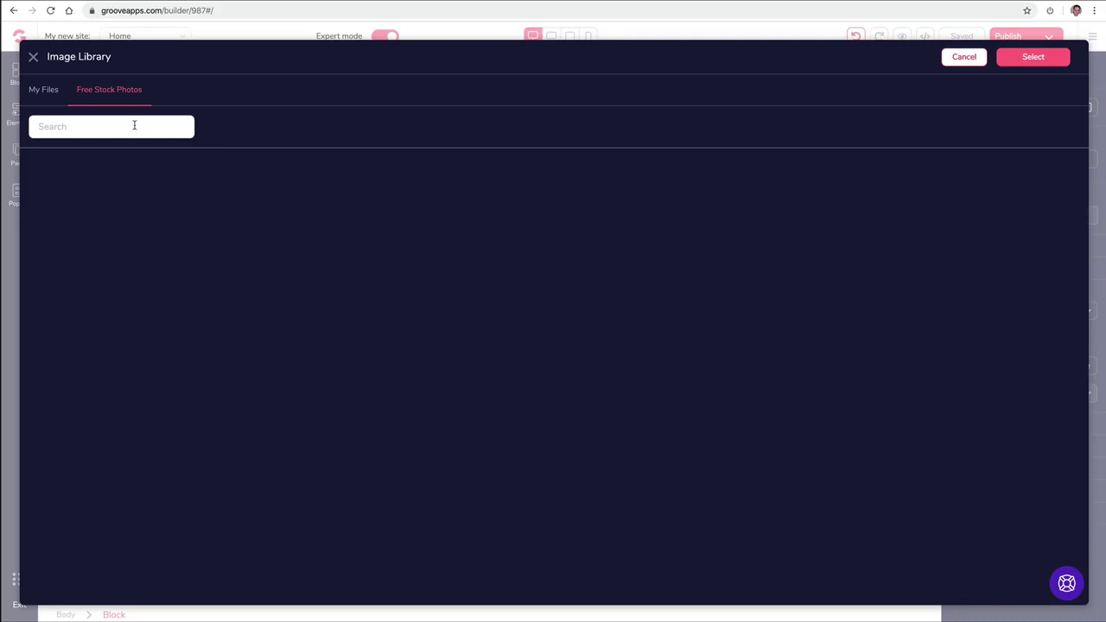
{"action": "type", "text": "House"}
{"action": "key", "text": "Return"}
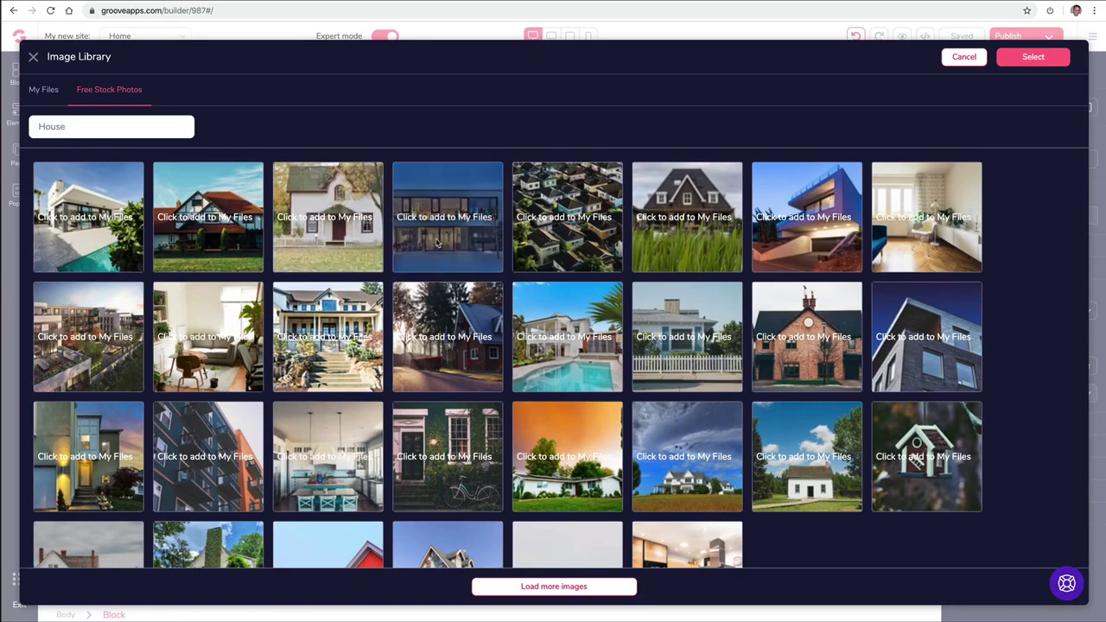
{"action": "left_click", "coordinate": [789, 231]}
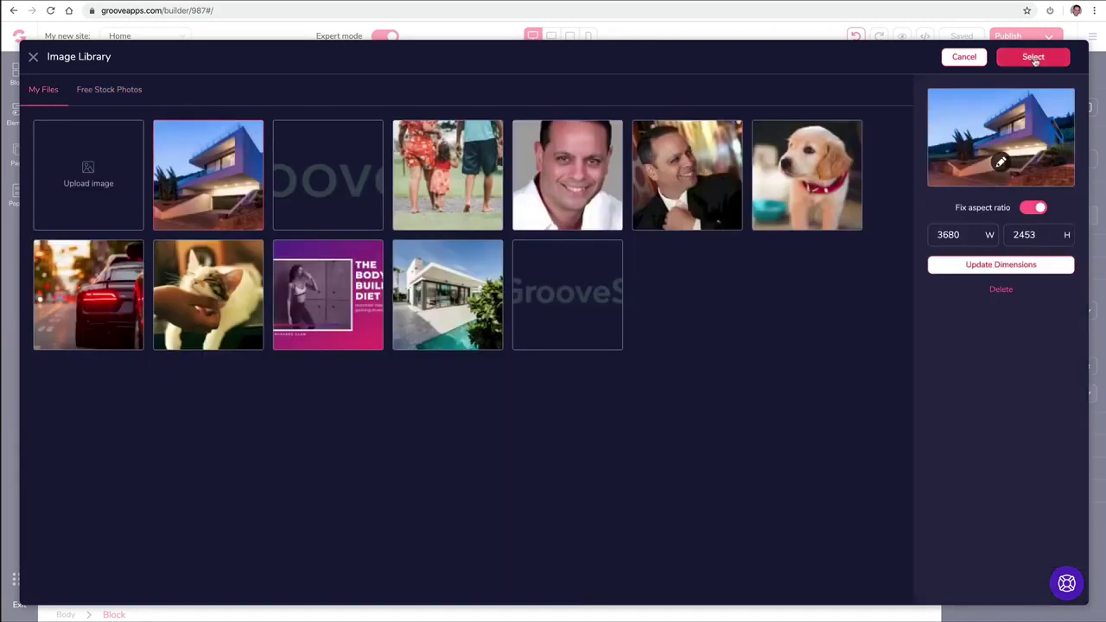
{"action": "left_click", "coordinate": [1034, 58]}
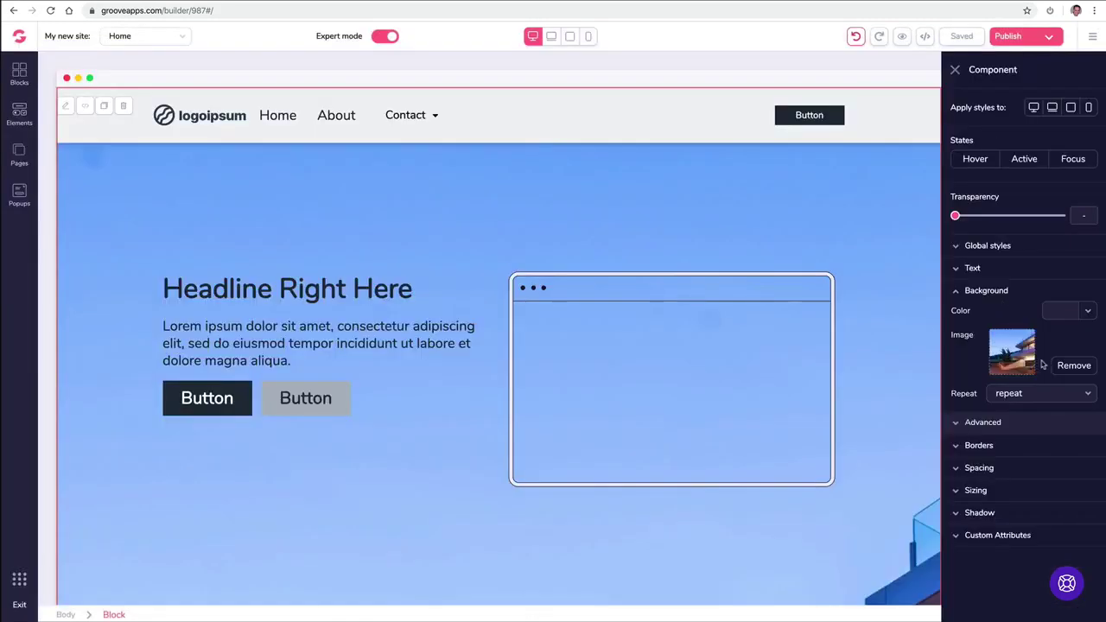
Step: Set the background image size to Cover in the advanced options
{"action": "left_click", "coordinate": [961, 422]}
{"action": "left_click", "coordinate": [1033, 447]}
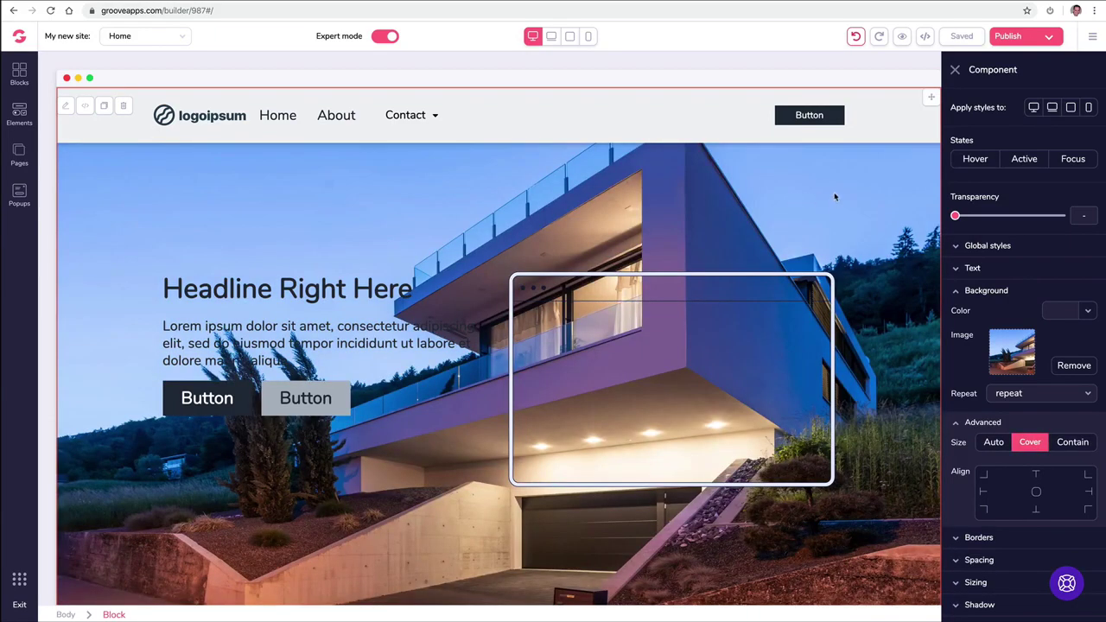
{"action": "scroll", "coordinate": [834, 197], "scroll_direction": "down", "scroll_amount": 2}
{"action": "scroll", "coordinate": [847, 195], "scroll_direction": "down", "scroll_amount": 1}
{"action": "scroll", "coordinate": [860, 192], "scroll_direction": "up", "scroll_amount": 1}
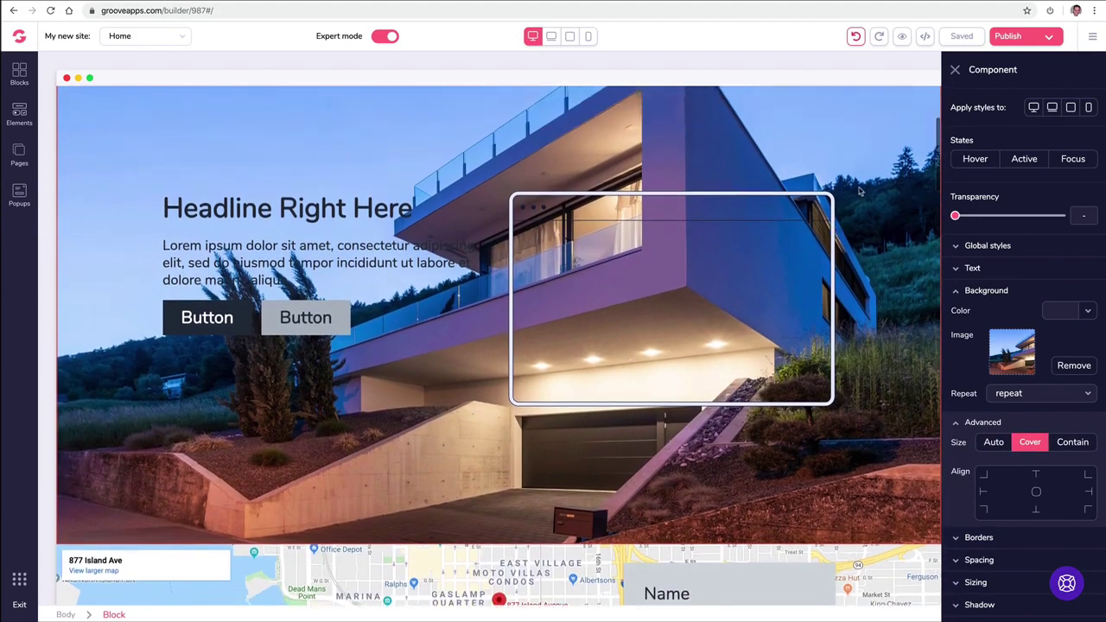
{"action": "scroll", "coordinate": [838, 191], "scroll_direction": "down", "scroll_amount": 10}
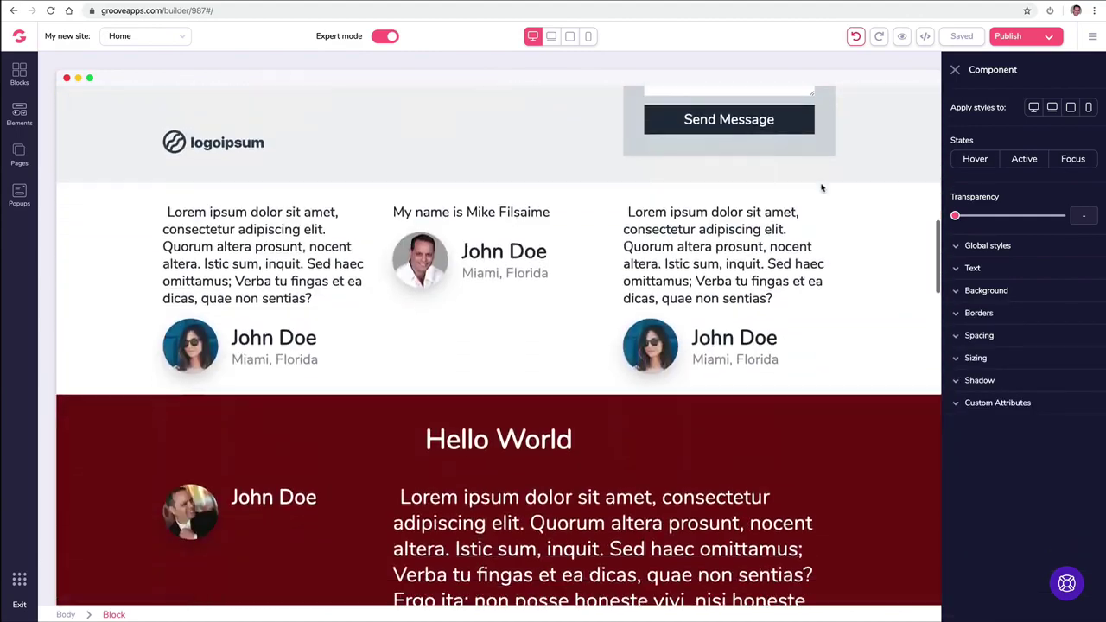
{"action": "scroll", "coordinate": [822, 188], "scroll_direction": "down", "scroll_amount": 10}
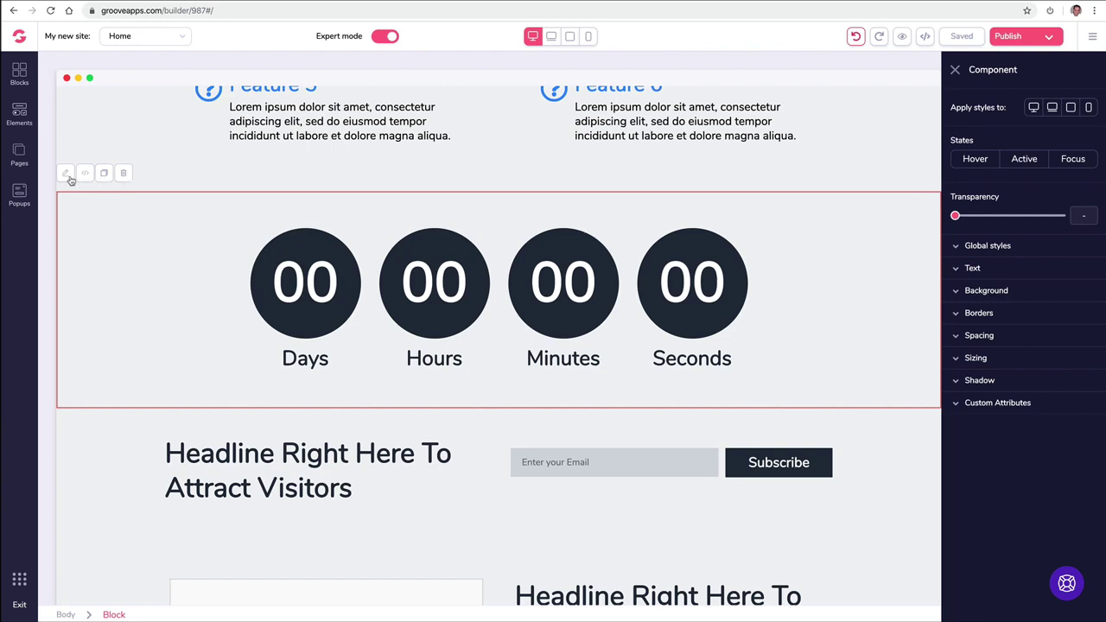
Step: Set the countdown block's background colour to light blue
{"action": "left_click", "coordinate": [1006, 292]}
{"action": "left_click", "coordinate": [1065, 312]}
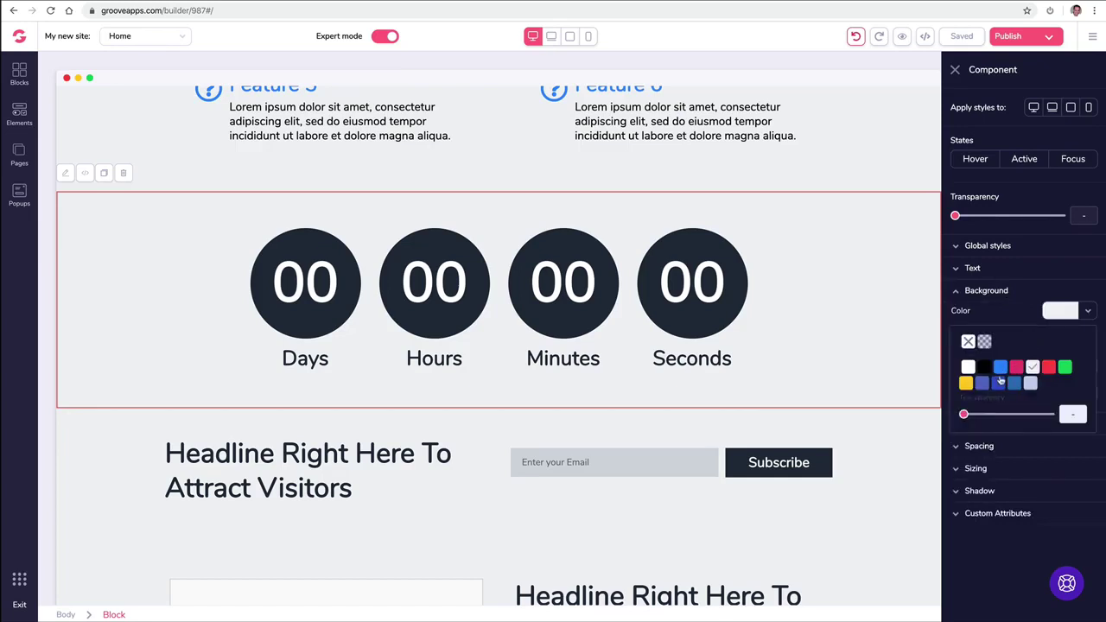
{"action": "mouse_move", "coordinate": [1003, 373]}
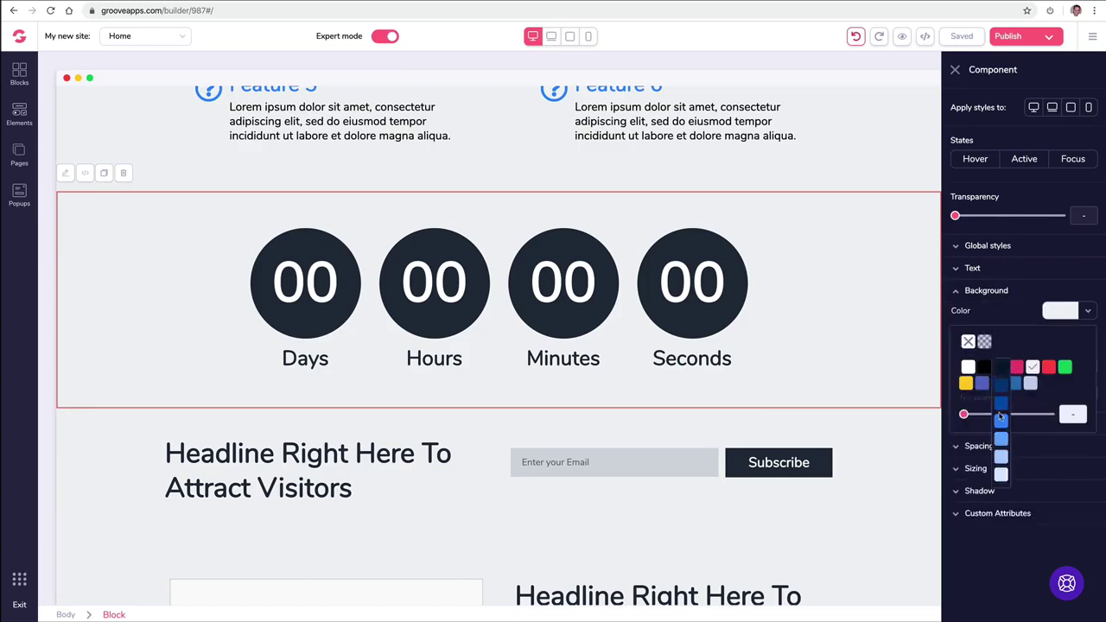
{"action": "left_click", "coordinate": [1001, 474]}
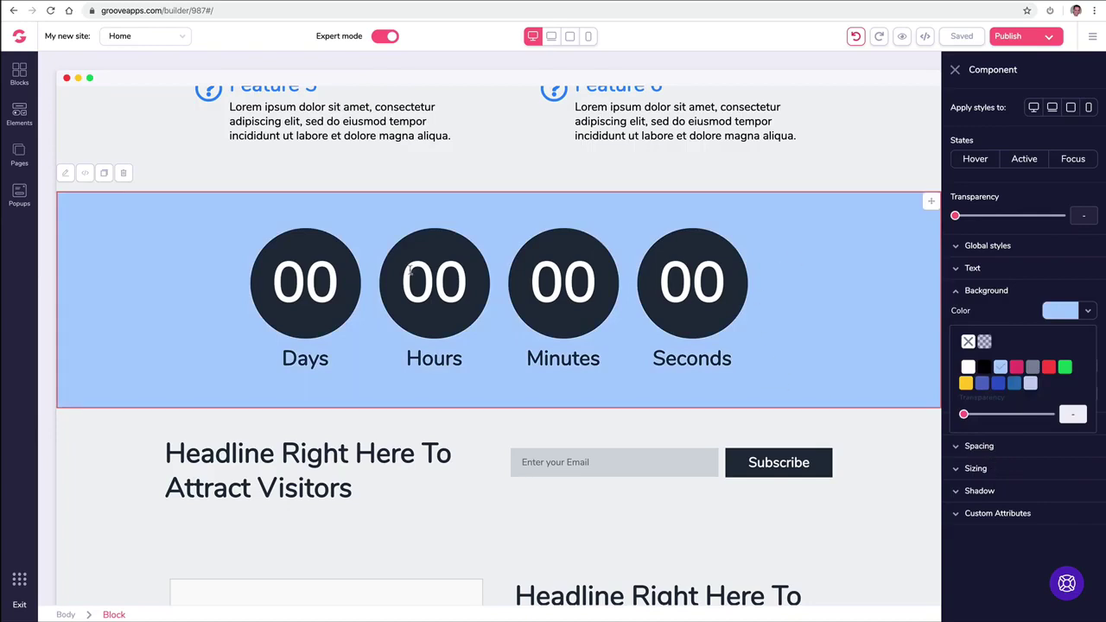
Step: Select the Days and Hours items, then the entire countdown element
{"action": "left_click", "coordinate": [327, 257]}
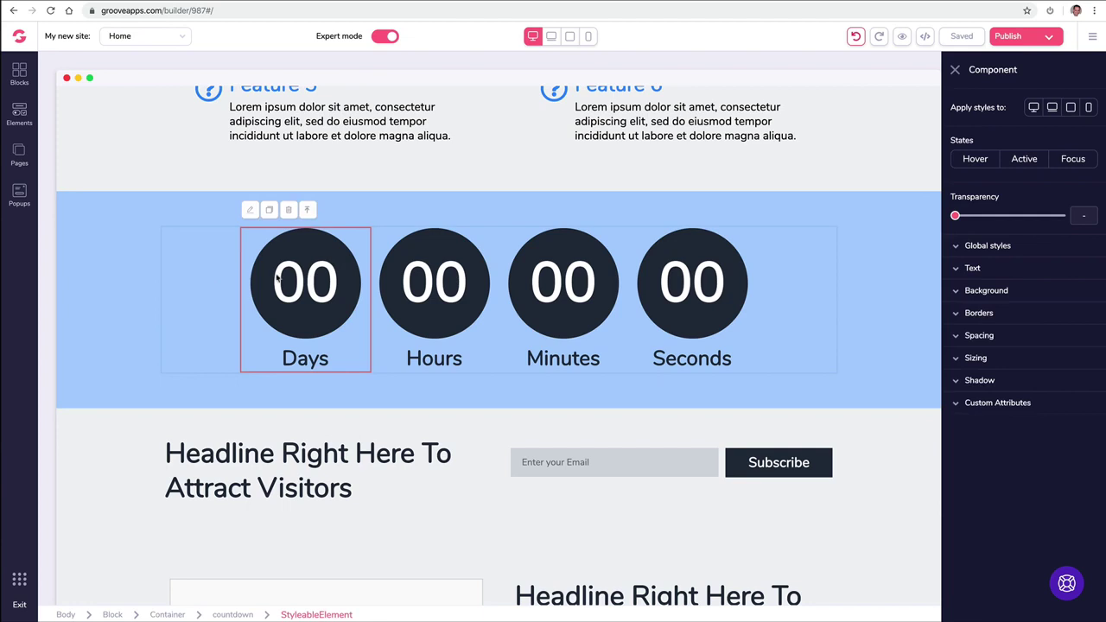
{"action": "left_click", "coordinate": [442, 291]}
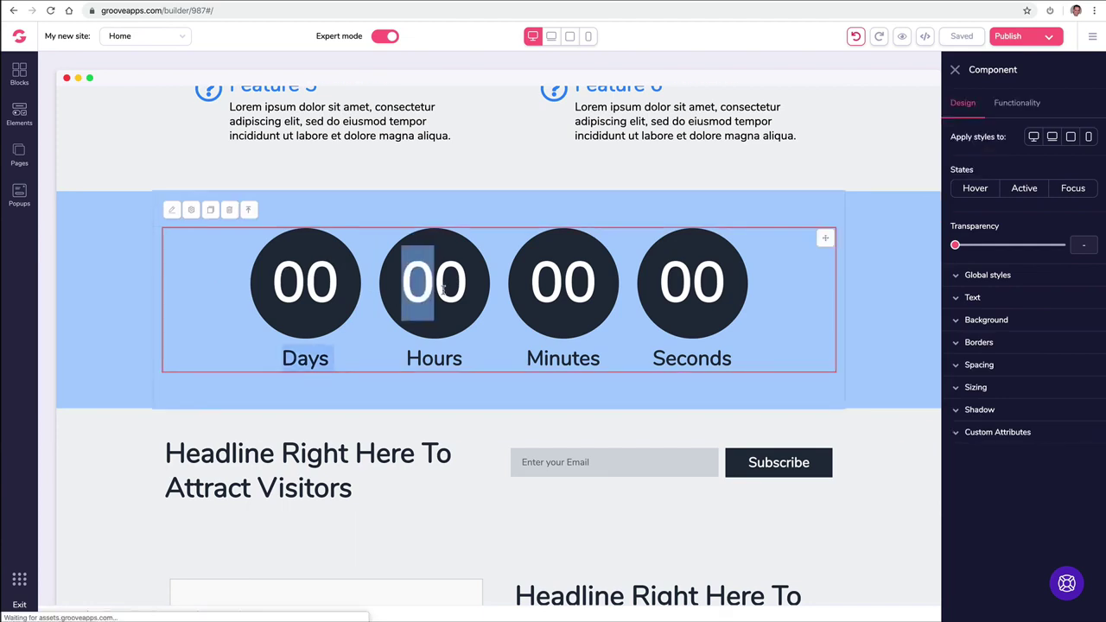
{"action": "left_click", "coordinate": [467, 290]}
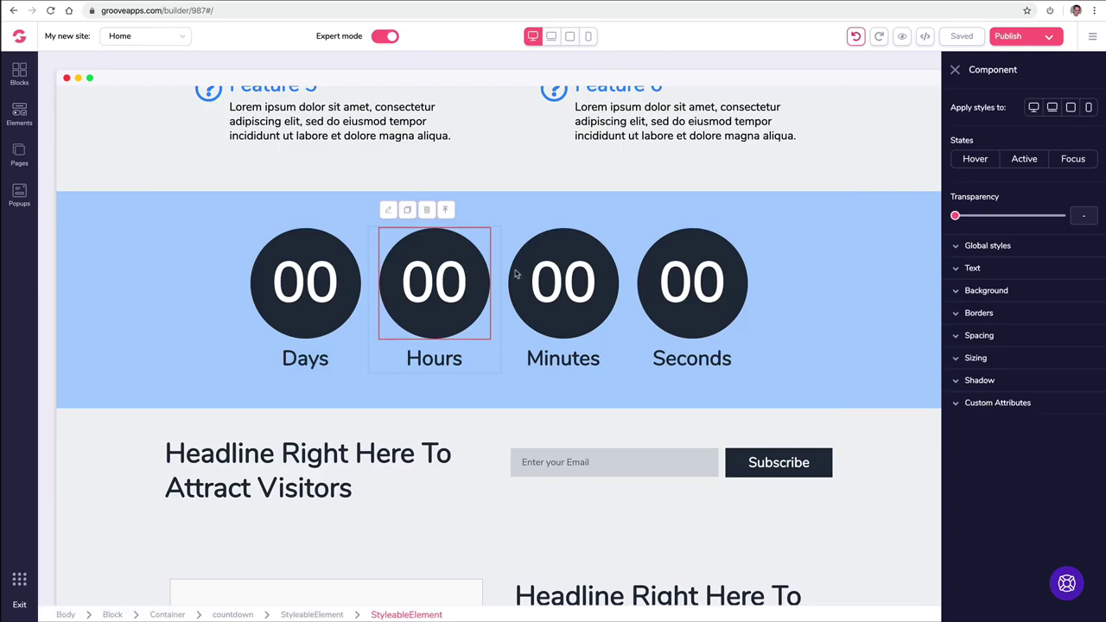
{"action": "left_click", "coordinate": [444, 210]}
{"action": "left_click", "coordinate": [438, 210]}
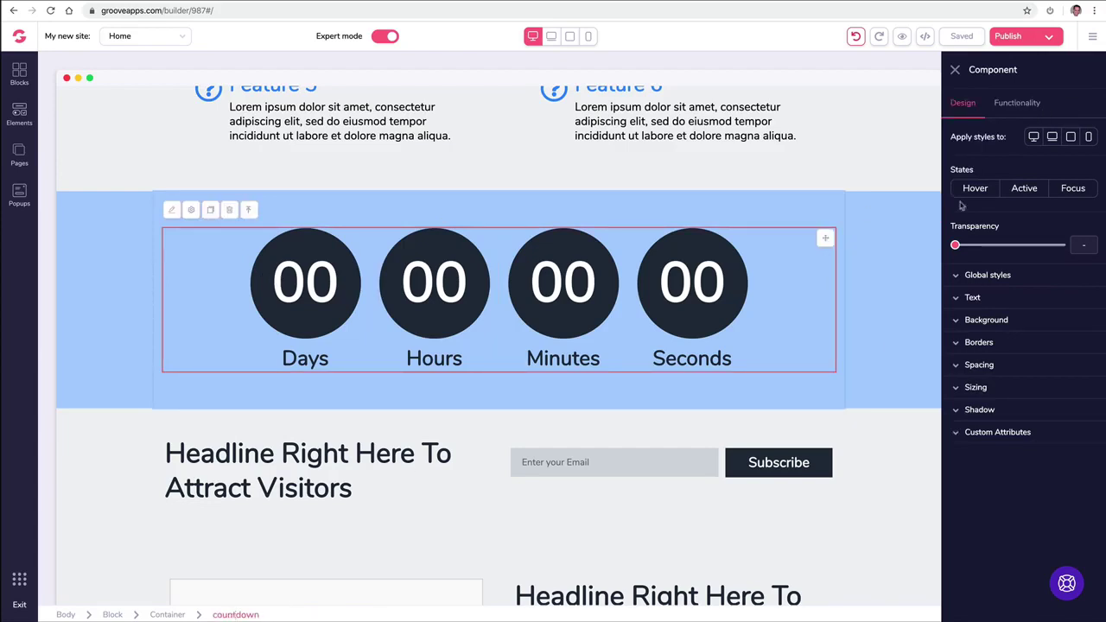
Step: Keep the countdown type Fixed and set its end to December 8, 2019 at 00:00
{"action": "left_click", "coordinate": [1020, 104]}
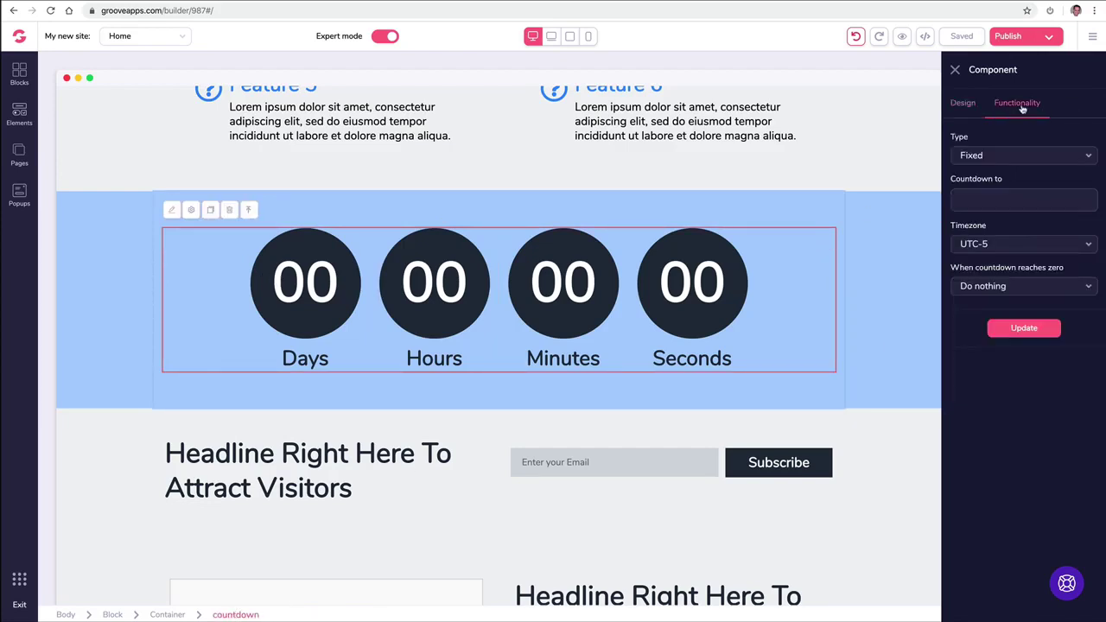
{"action": "left_click", "coordinate": [985, 193]}
{"action": "left_click", "coordinate": [828, 184]}
{"action": "left_click", "coordinate": [968, 155]}
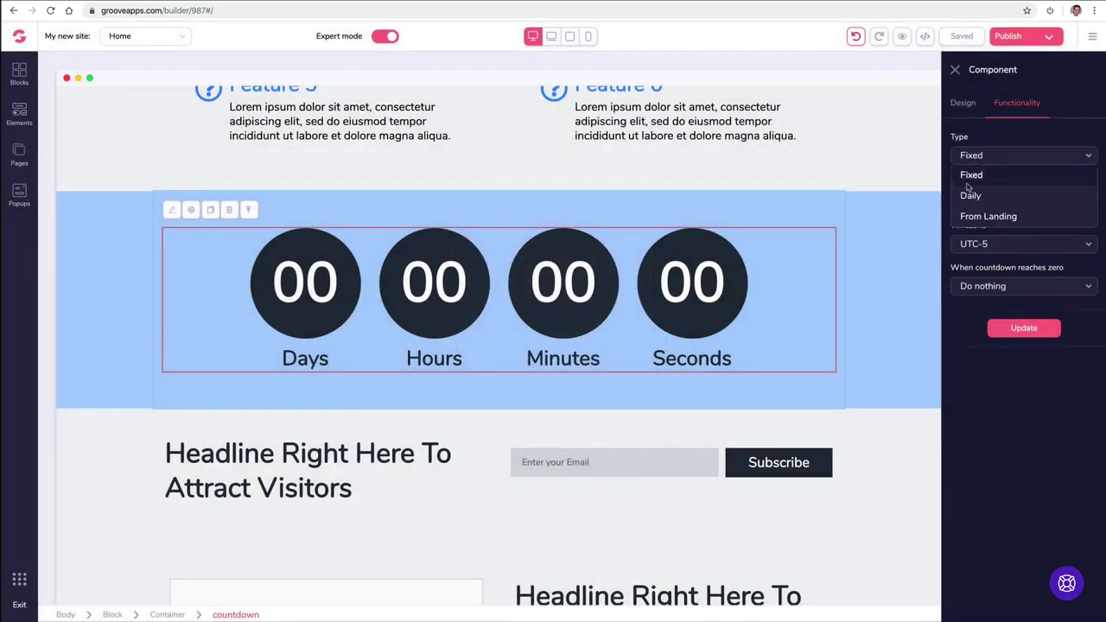
{"action": "left_click", "coordinate": [981, 155]}
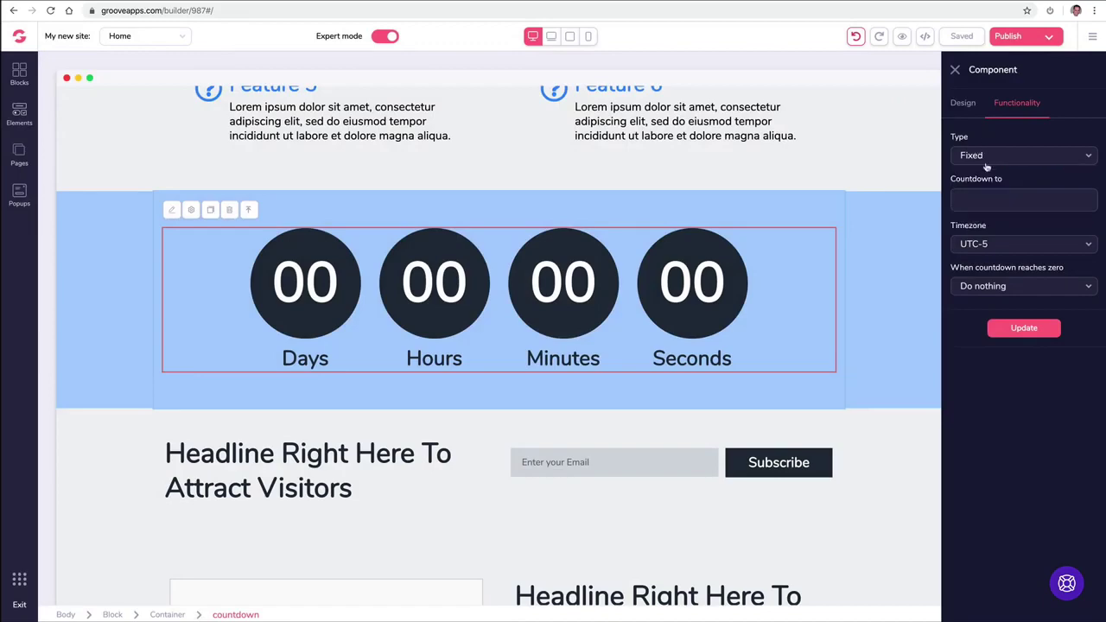
{"action": "left_click", "coordinate": [978, 201]}
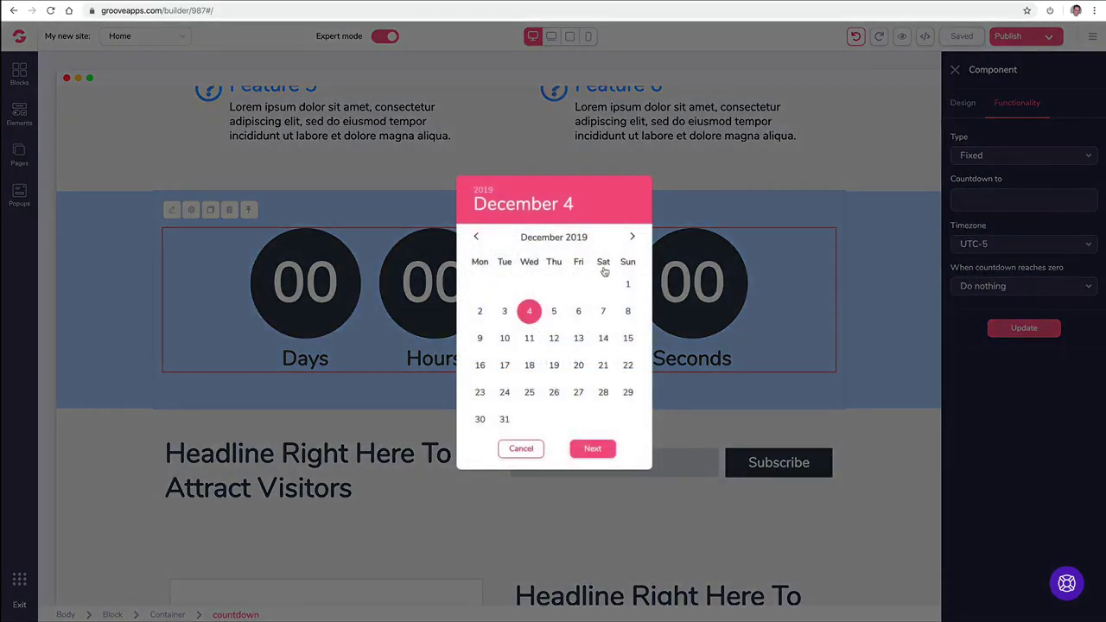
{"action": "left_click", "coordinate": [629, 313]}
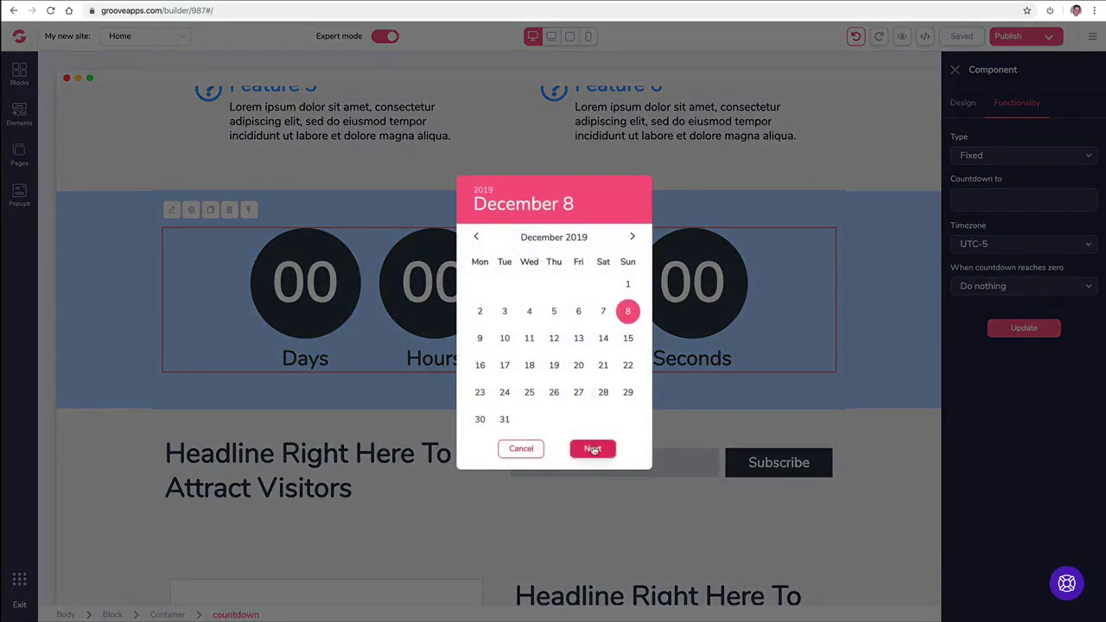
{"action": "left_click", "coordinate": [593, 448]}
{"action": "left_click", "coordinate": [504, 254]}
{"action": "scroll", "coordinate": [603, 320], "scroll_direction": "up", "scroll_amount": 3}
{"action": "scroll", "coordinate": [602, 321], "scroll_direction": "up", "scroll_amount": 10}
{"action": "left_click", "coordinate": [602, 256]}
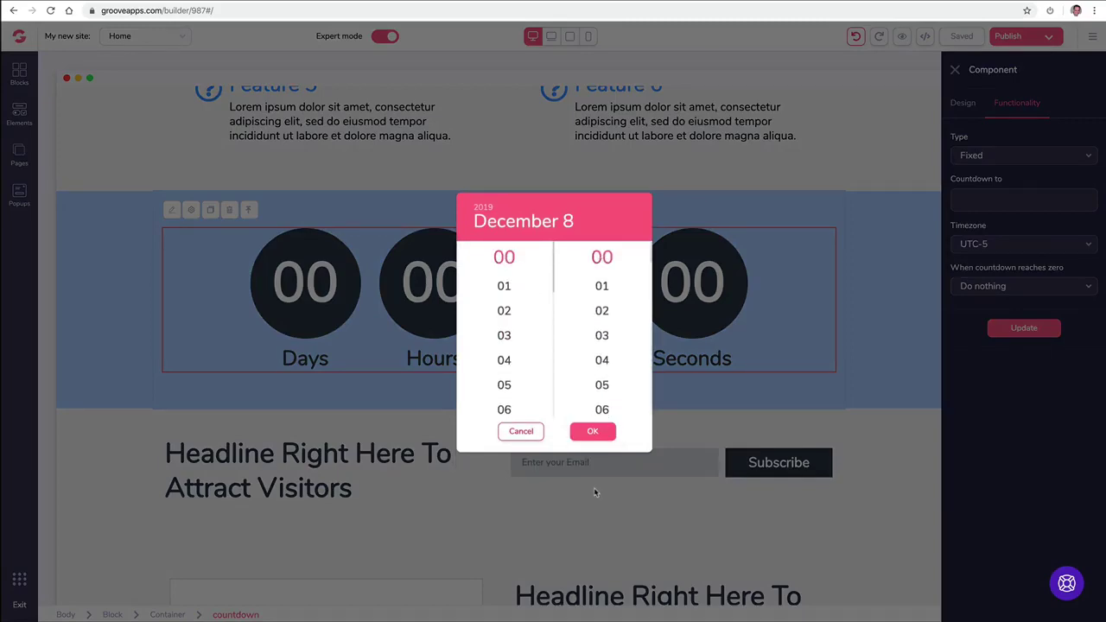
{"action": "left_click", "coordinate": [590, 432]}
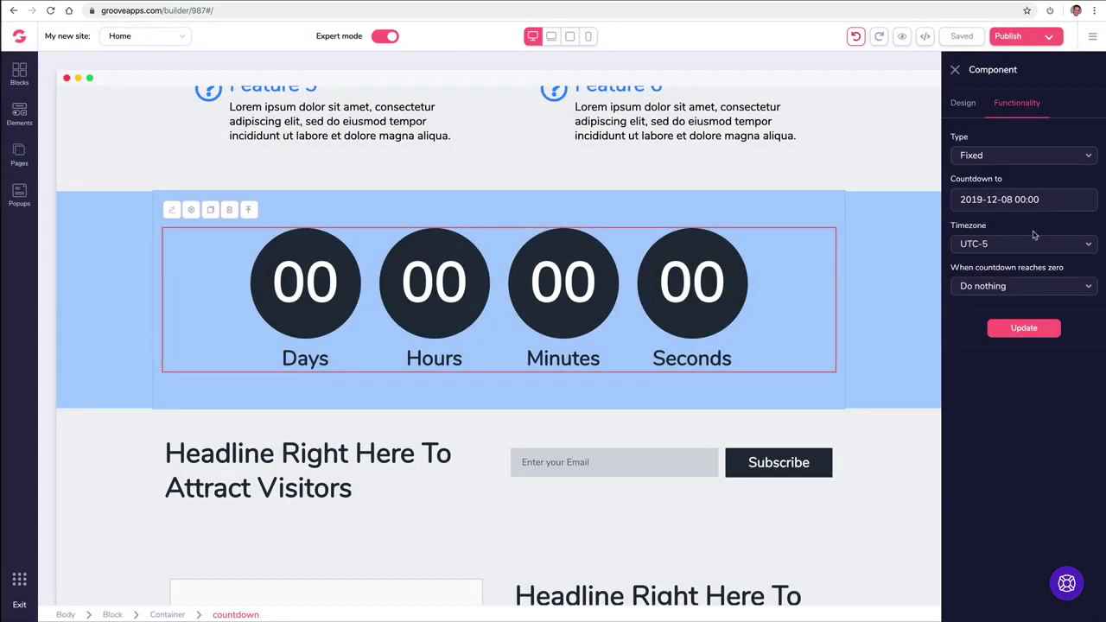
Step: Keep the timezone at UTC-5, apply the countdown settings, and close the panel
{"action": "left_click", "coordinate": [1003, 246]}
{"action": "left_click", "coordinate": [1007, 245]}
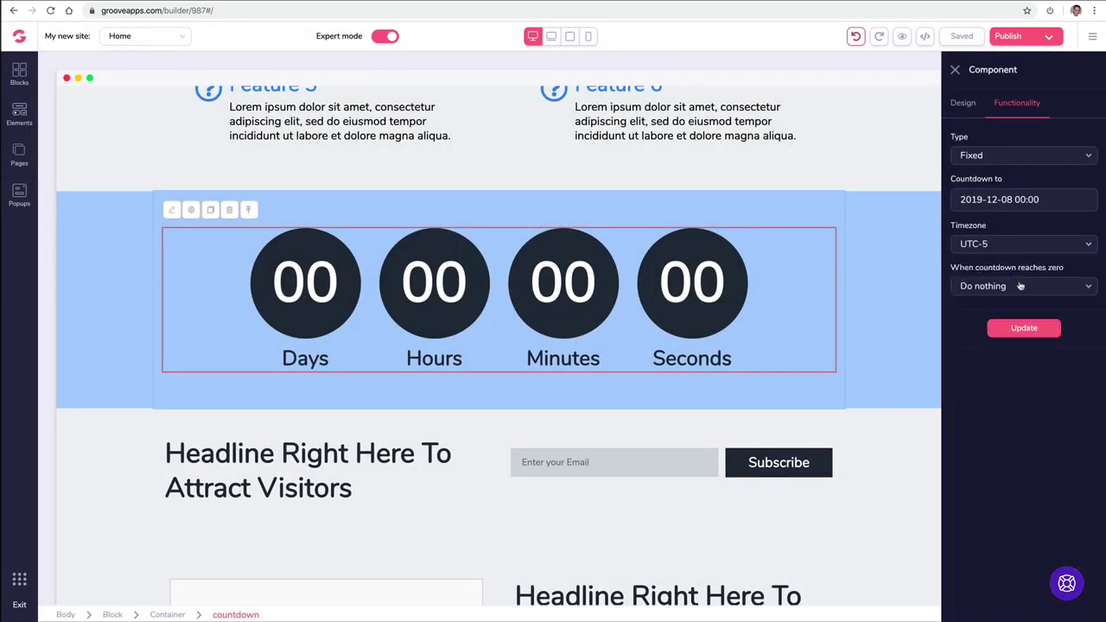
{"action": "left_click", "coordinate": [1009, 328]}
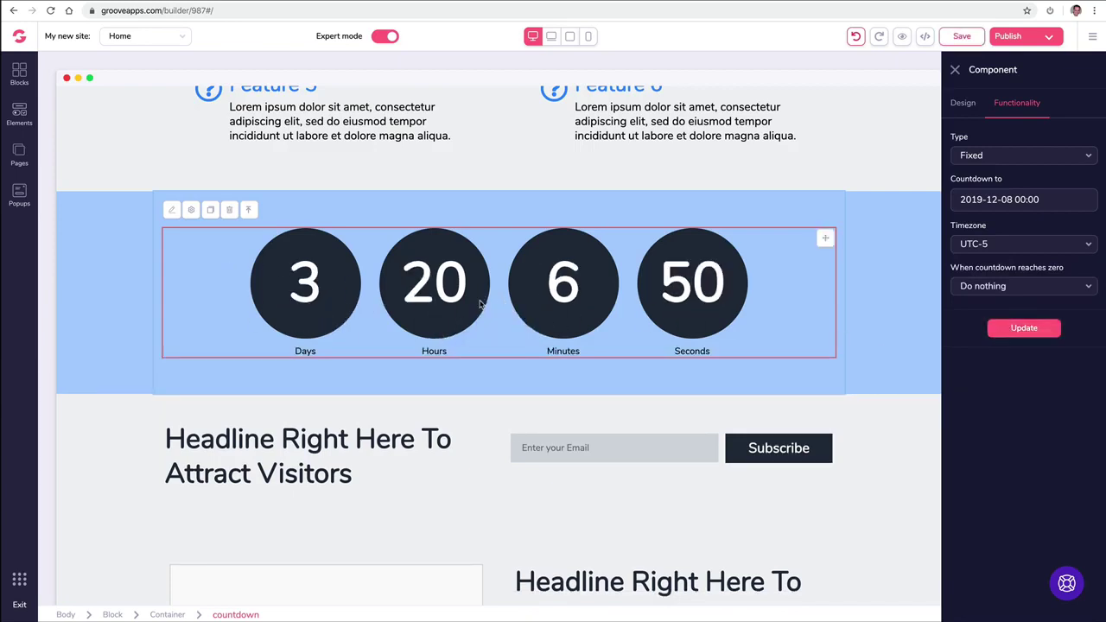
{"action": "key", "text": "Escape"}
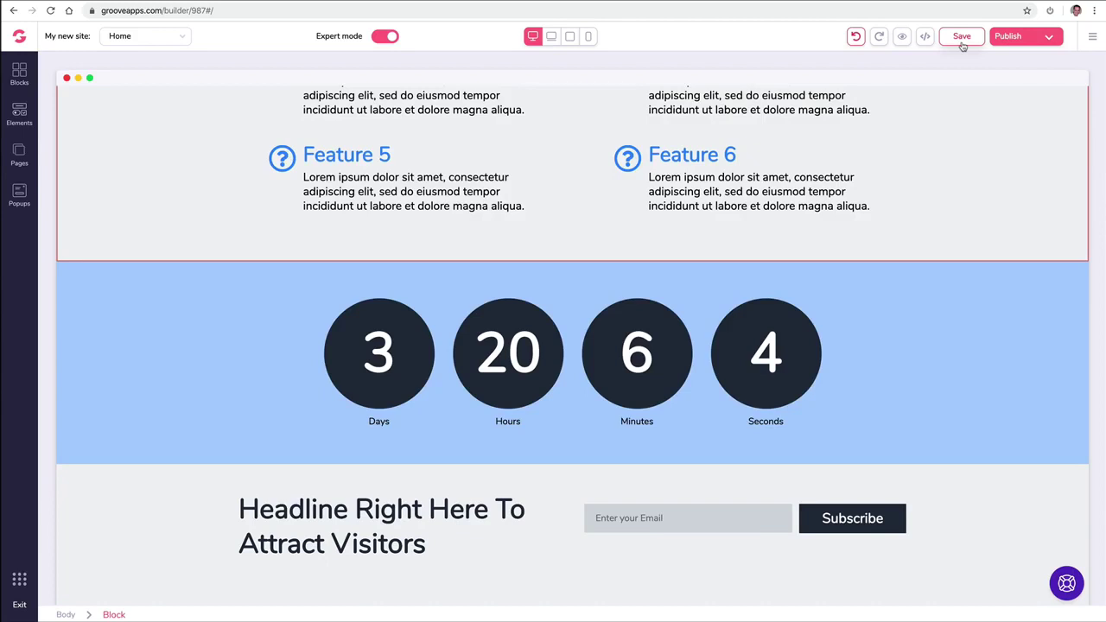
{"action": "left_click", "coordinate": [1092, 41]}
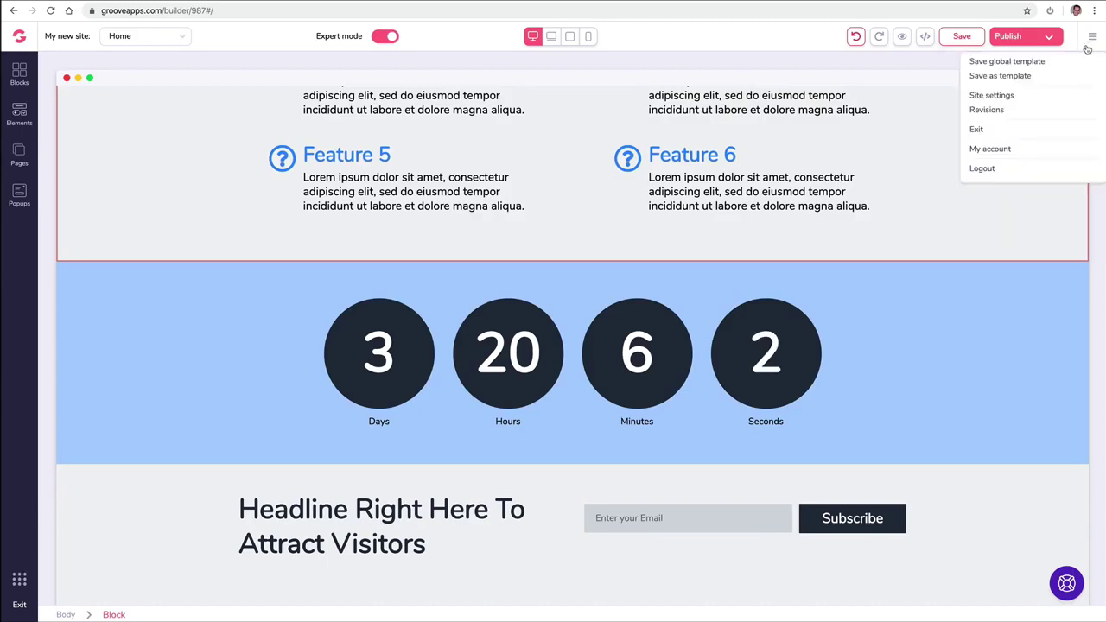
{"action": "left_click", "coordinate": [987, 110]}
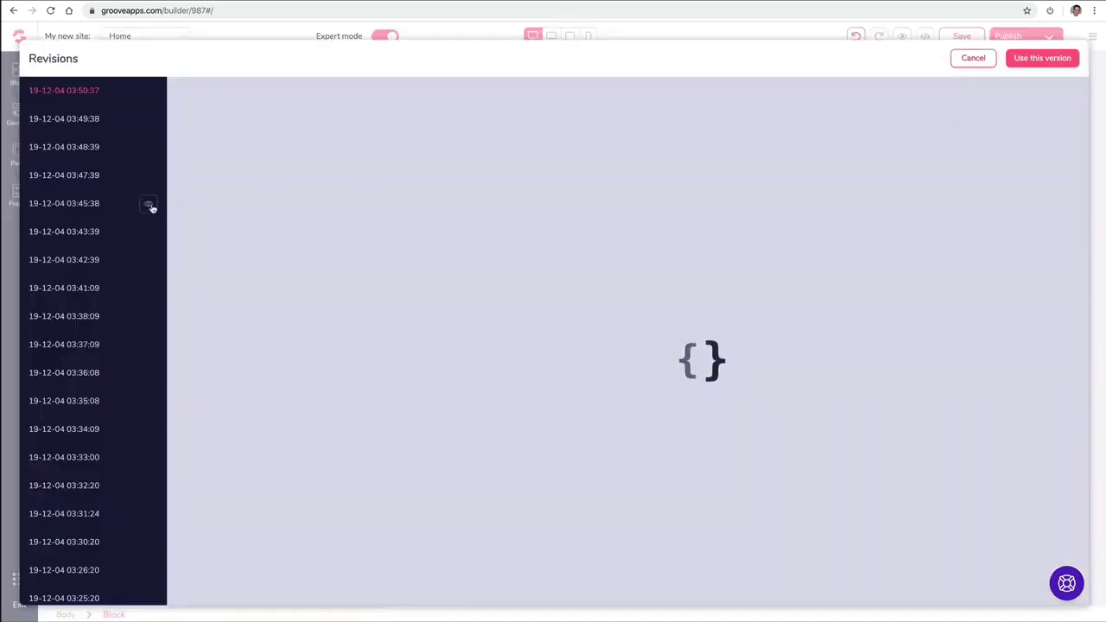
{"action": "scroll", "coordinate": [99, 326], "scroll_direction": "down", "scroll_amount": 5}
{"action": "scroll", "coordinate": [93, 458], "scroll_direction": "up", "scroll_amount": 5}
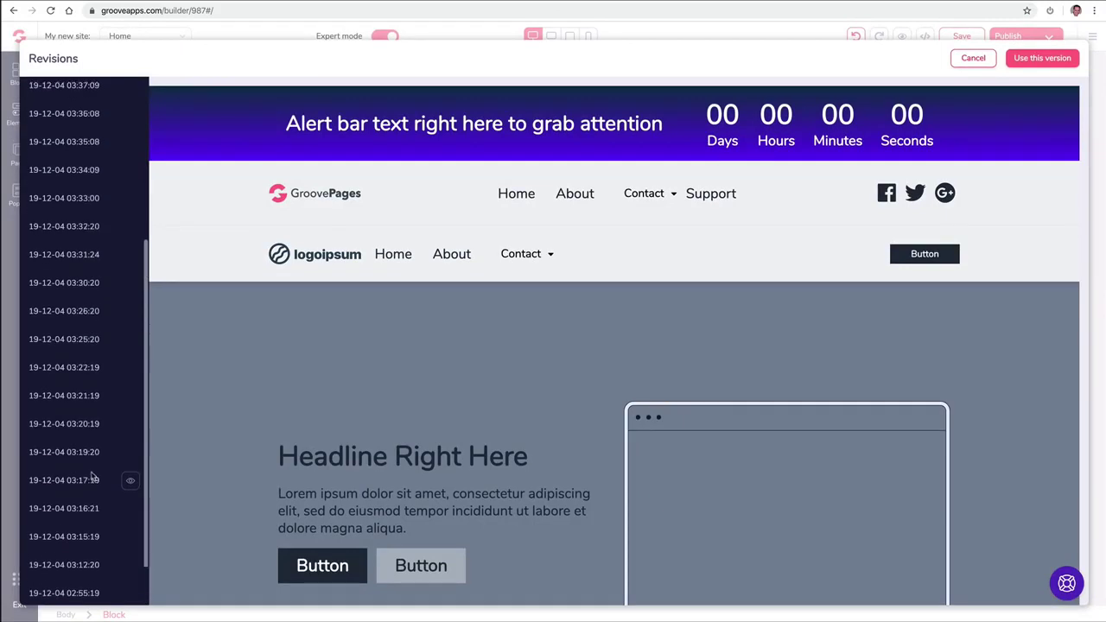
{"action": "scroll", "coordinate": [89, 432], "scroll_direction": "up", "scroll_amount": 3}
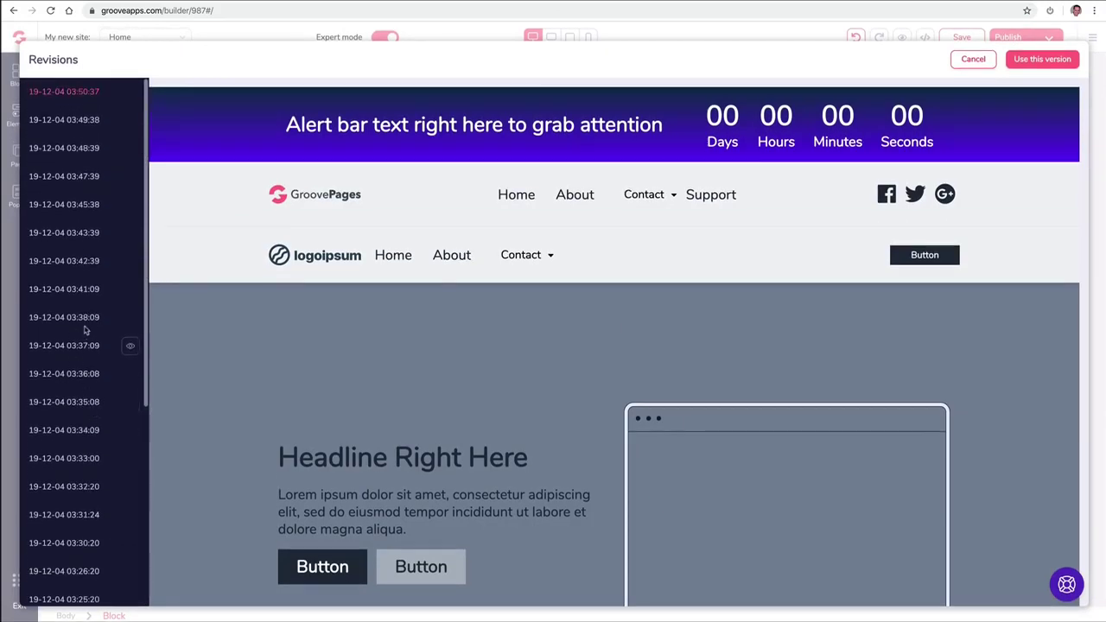
{"action": "scroll", "coordinate": [95, 139], "scroll_direction": "down", "scroll_amount": 5}
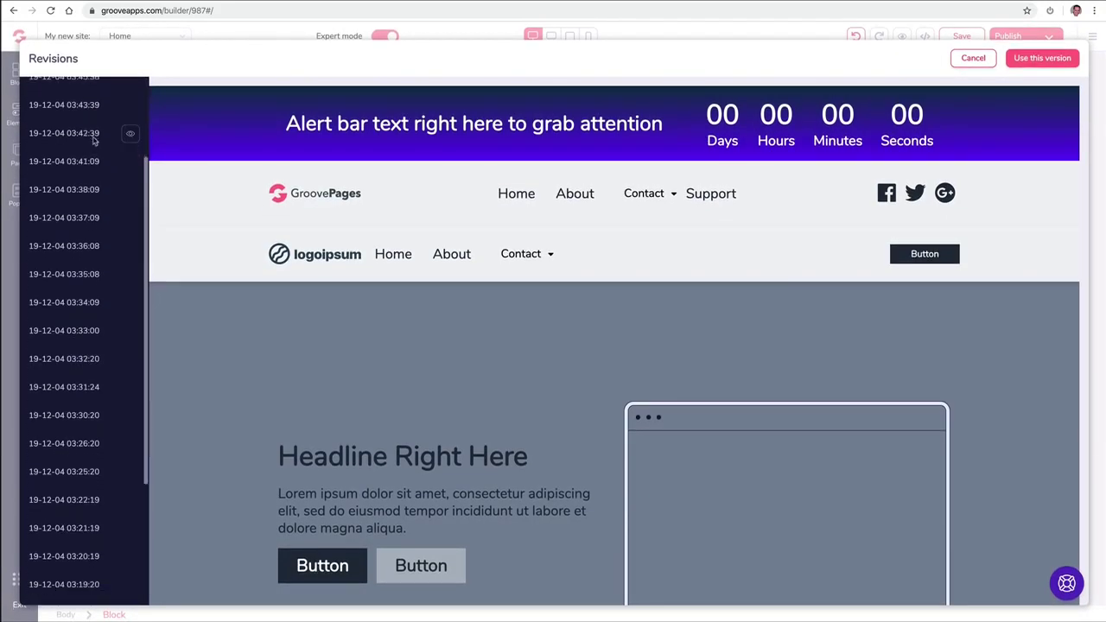
{"action": "scroll", "coordinate": [93, 145], "scroll_direction": "down", "scroll_amount": 1}
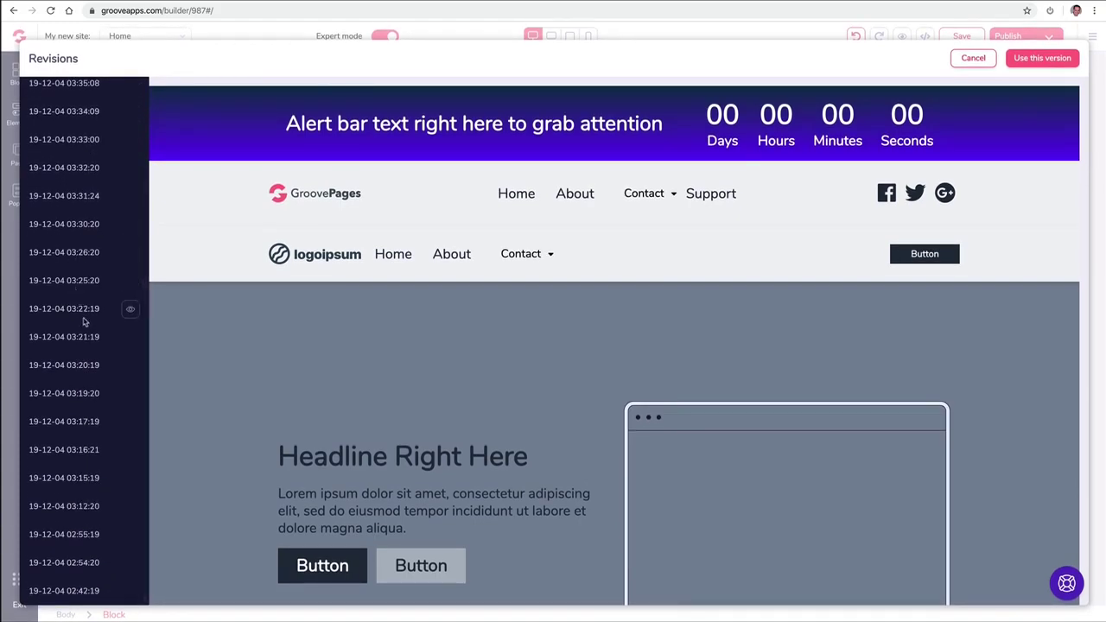
{"action": "left_click", "coordinate": [130, 311]}
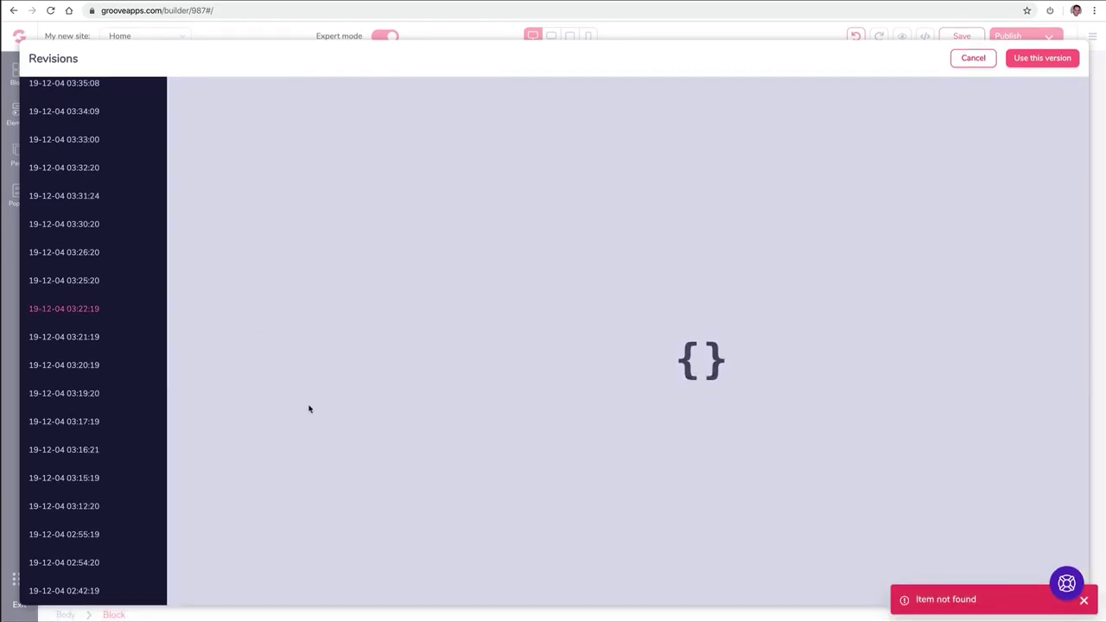
{"action": "key", "text": "Escape"}
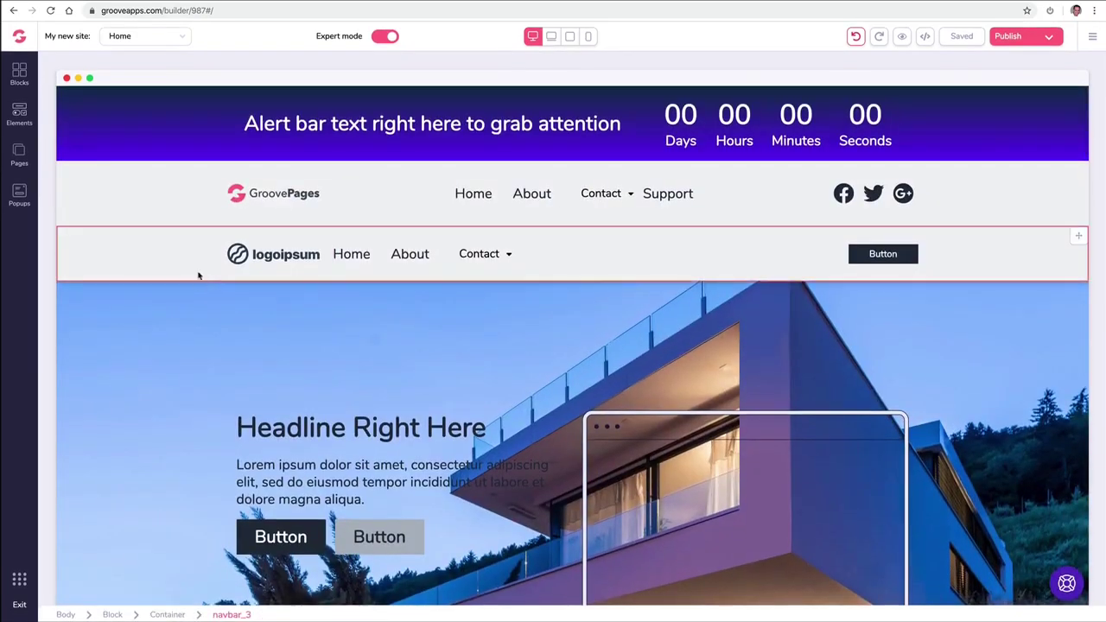
Step: Delete the duplicate logoipsum navigation bar (navbar_3) from the top of the page
{"action": "key", "text": "Delete"}
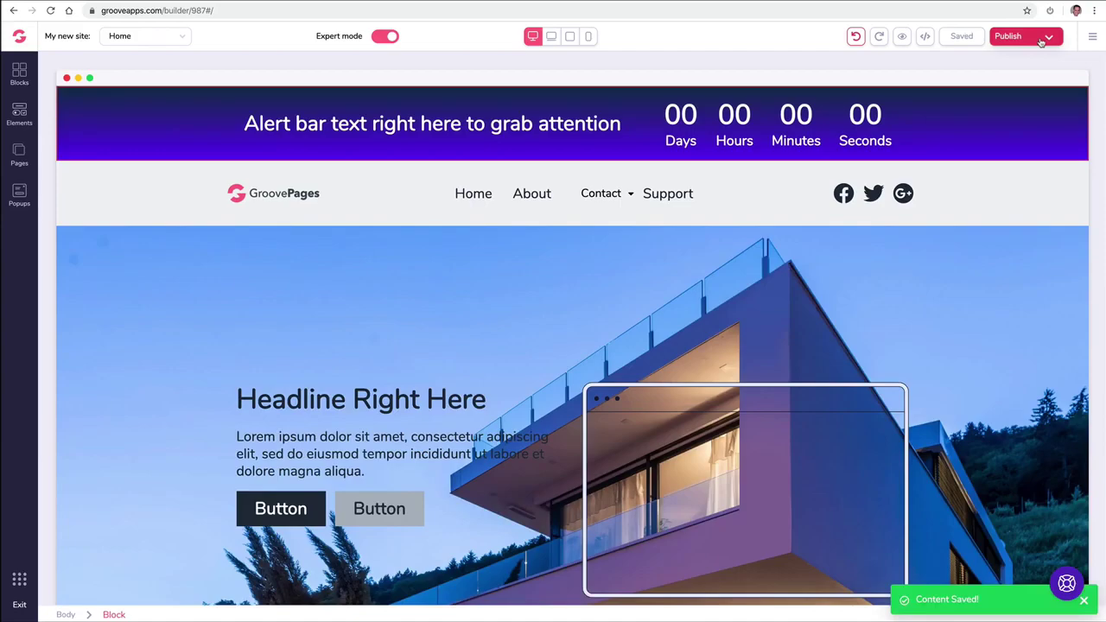
{"action": "left_click", "coordinate": [862, 141]}
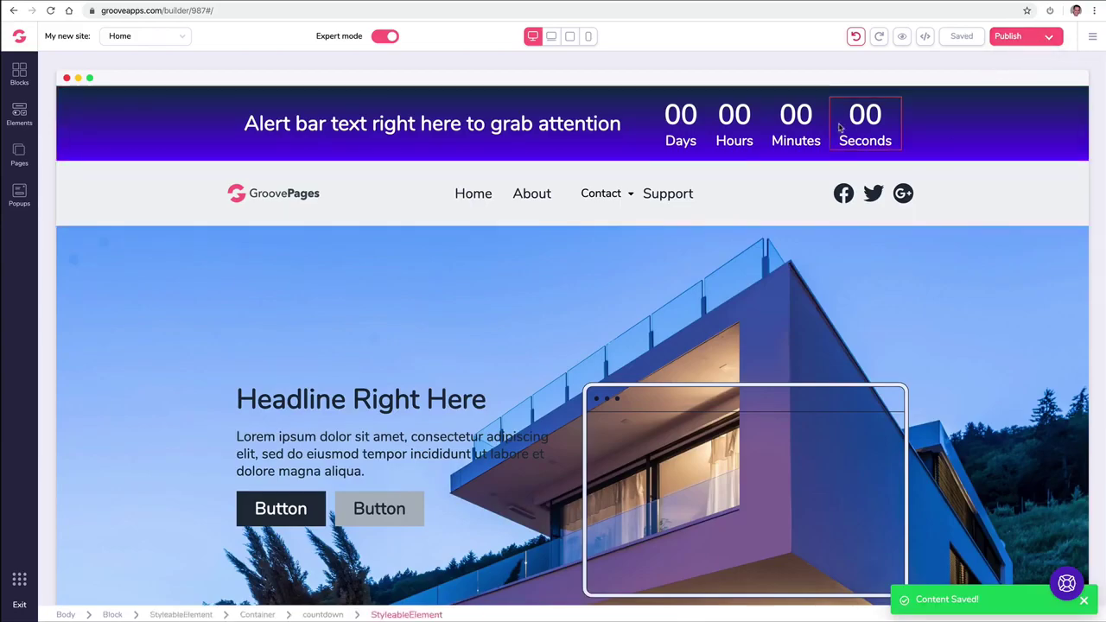
{"action": "scroll", "coordinate": [838, 128], "scroll_direction": "down", "scroll_amount": 1}
{"action": "scroll", "coordinate": [838, 128], "scroll_direction": "down", "scroll_amount": 20}
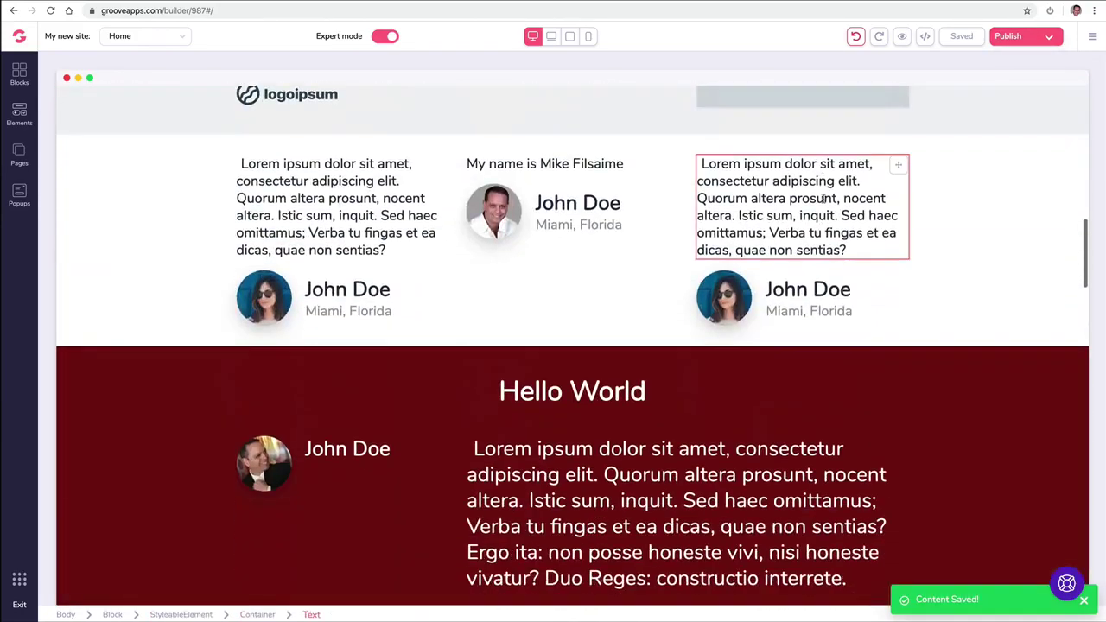
{"action": "scroll", "coordinate": [821, 218], "scroll_direction": "down", "scroll_amount": 15}
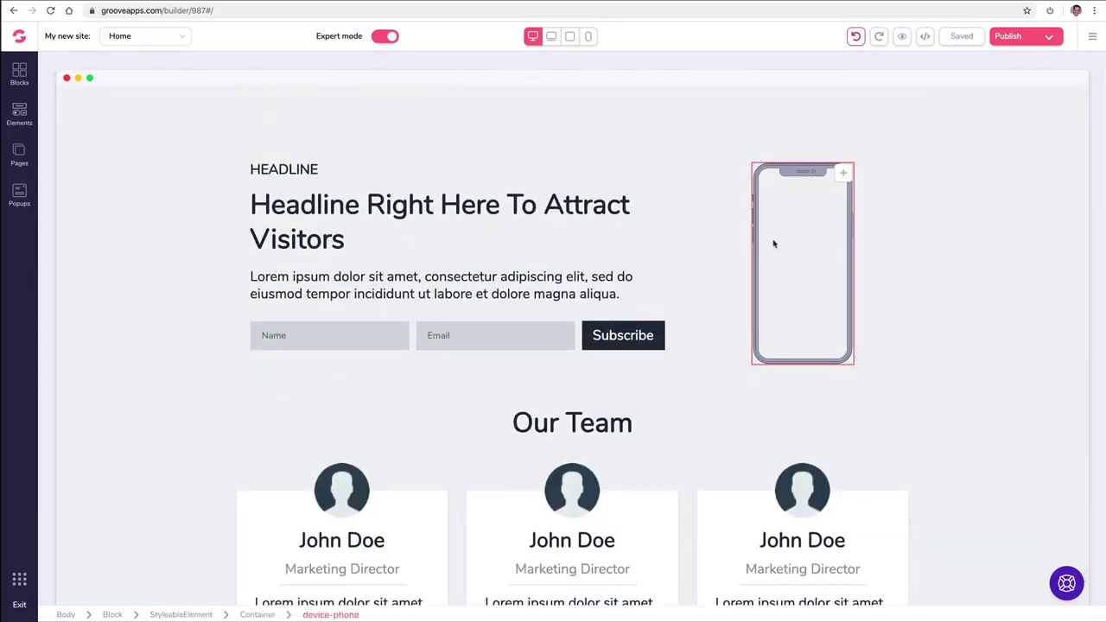
Step: Give the phone mockup the Dark 2 mockup style
{"action": "left_click", "coordinate": [804, 235]}
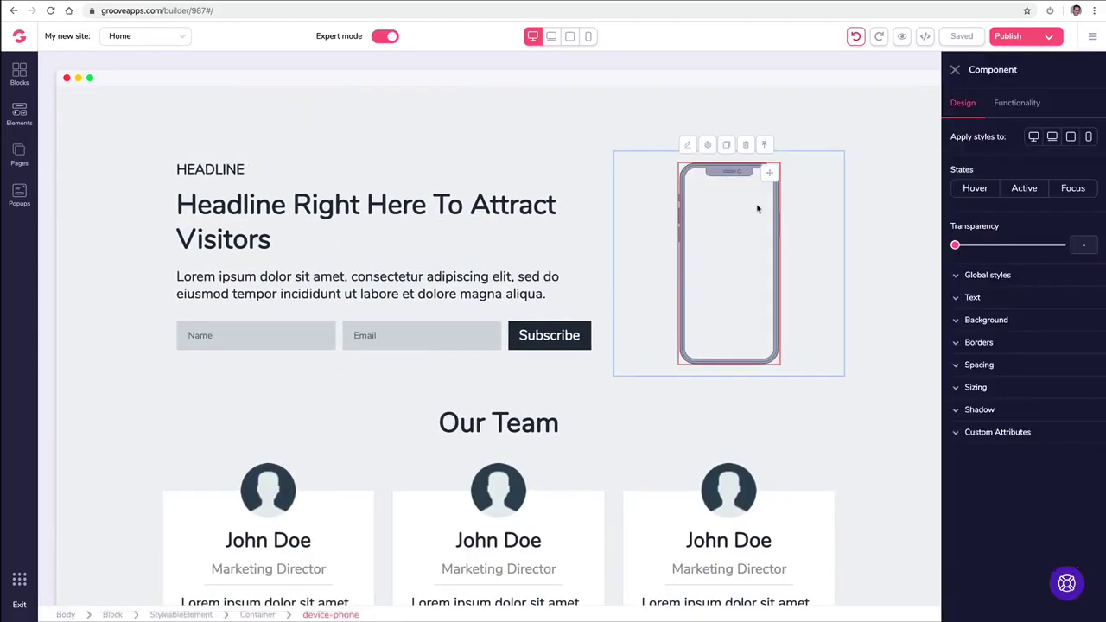
{"action": "left_click", "coordinate": [1003, 104]}
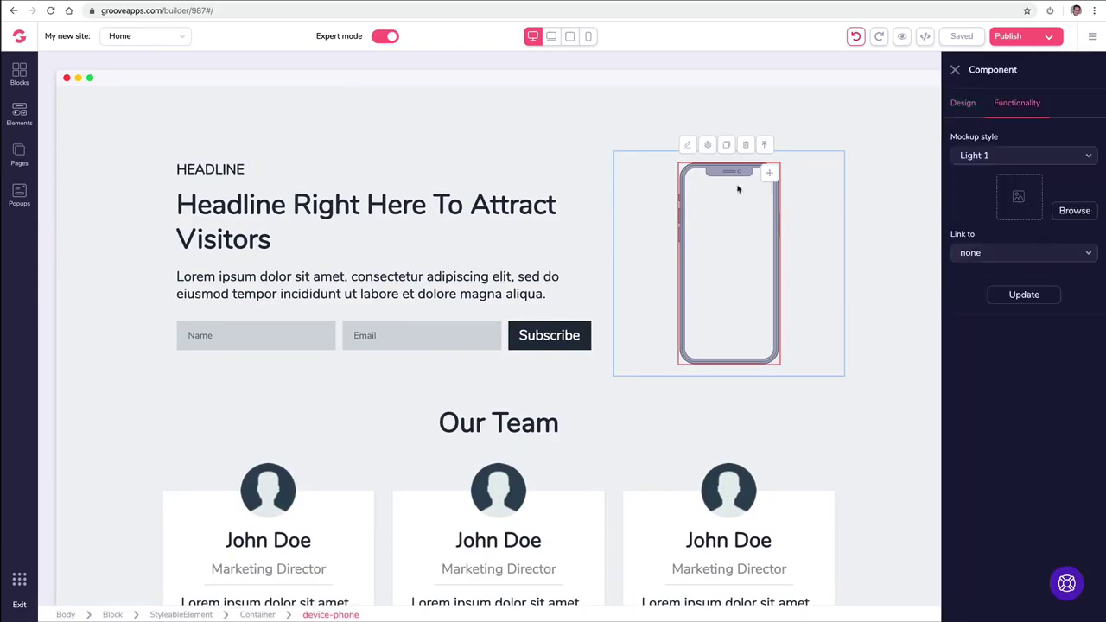
{"action": "left_click", "coordinate": [983, 159]}
{"action": "left_click", "coordinate": [988, 238]}
Step: Put the red car photo from the image library on the phone screen
{"action": "left_click", "coordinate": [1068, 220]}
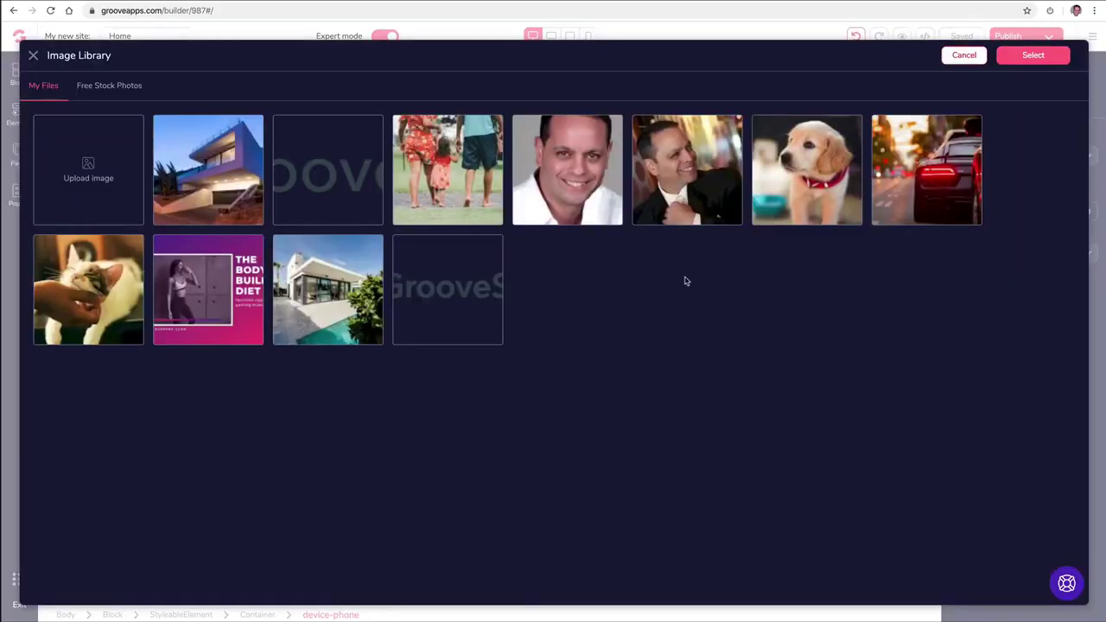
{"action": "left_click", "coordinate": [928, 174]}
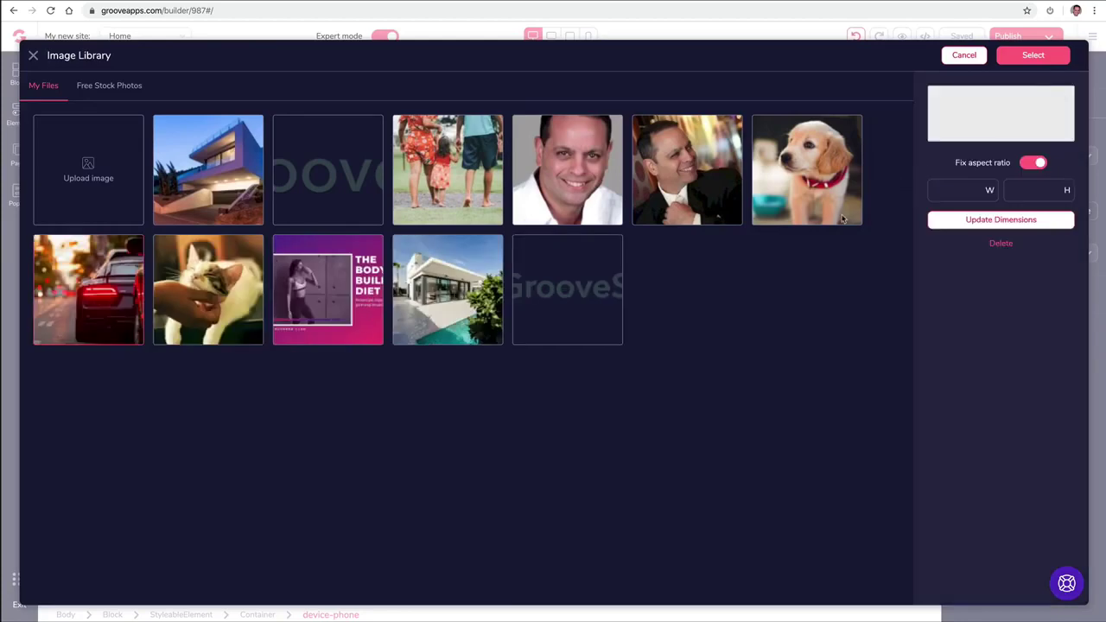
{"action": "left_click", "coordinate": [1031, 57]}
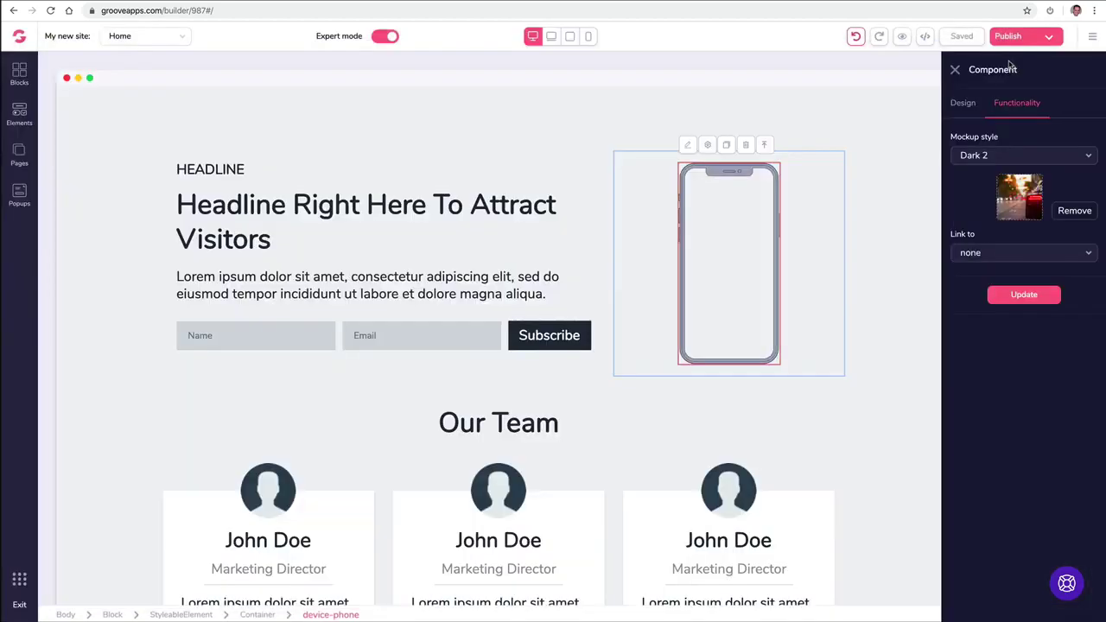
{"action": "left_click", "coordinate": [1025, 294]}
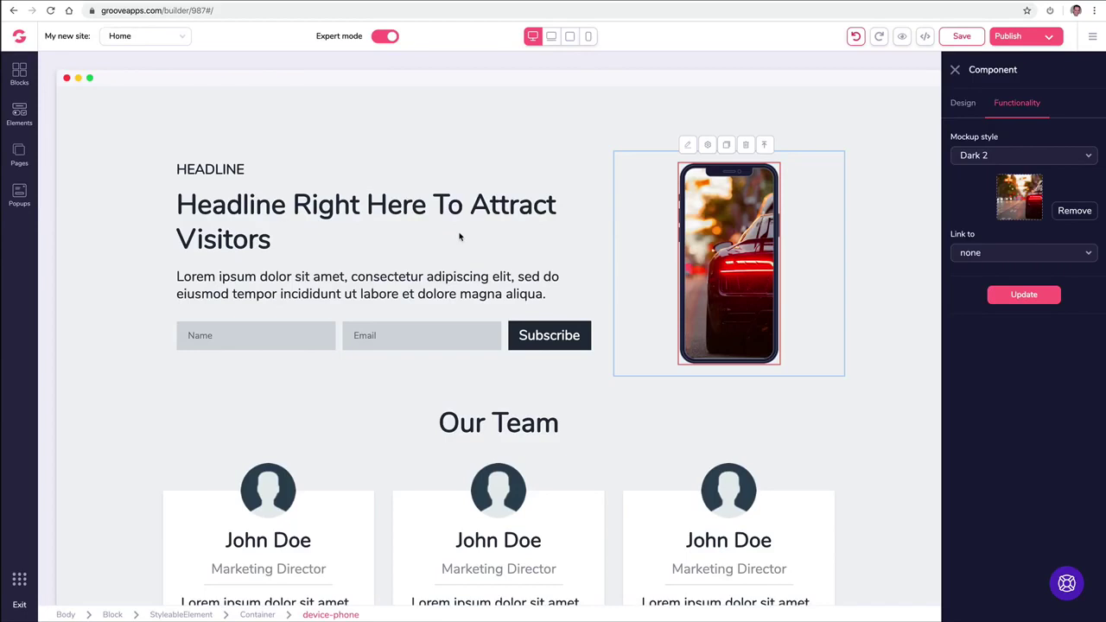
Step: Replace the car photo on the phone screen with the cat photo and update
{"action": "left_click", "coordinate": [1087, 212]}
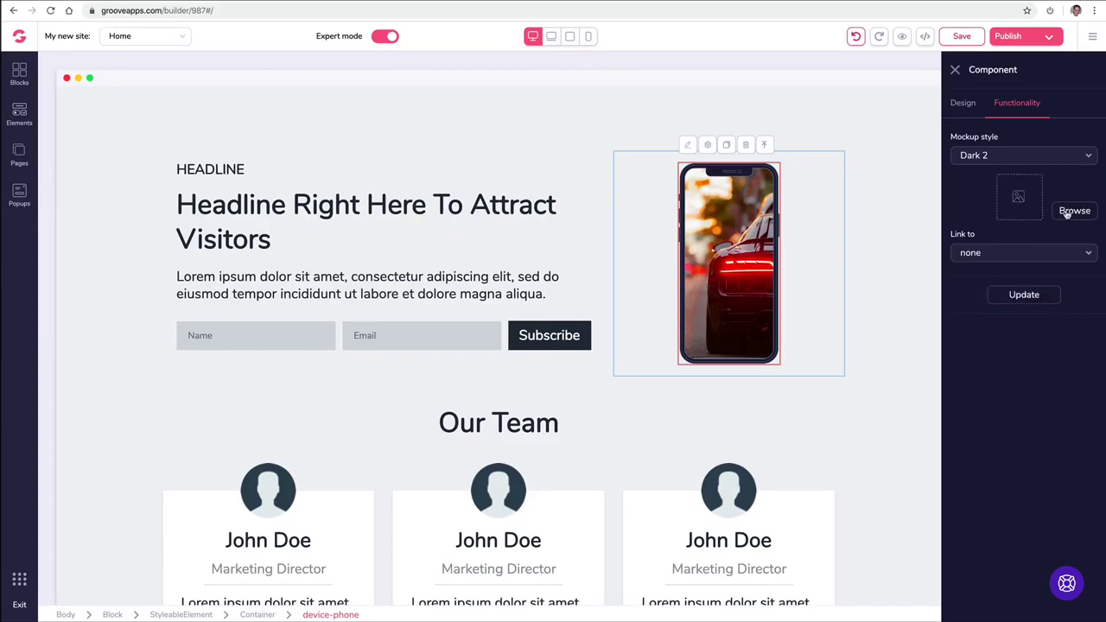
{"action": "left_click", "coordinate": [1068, 212]}
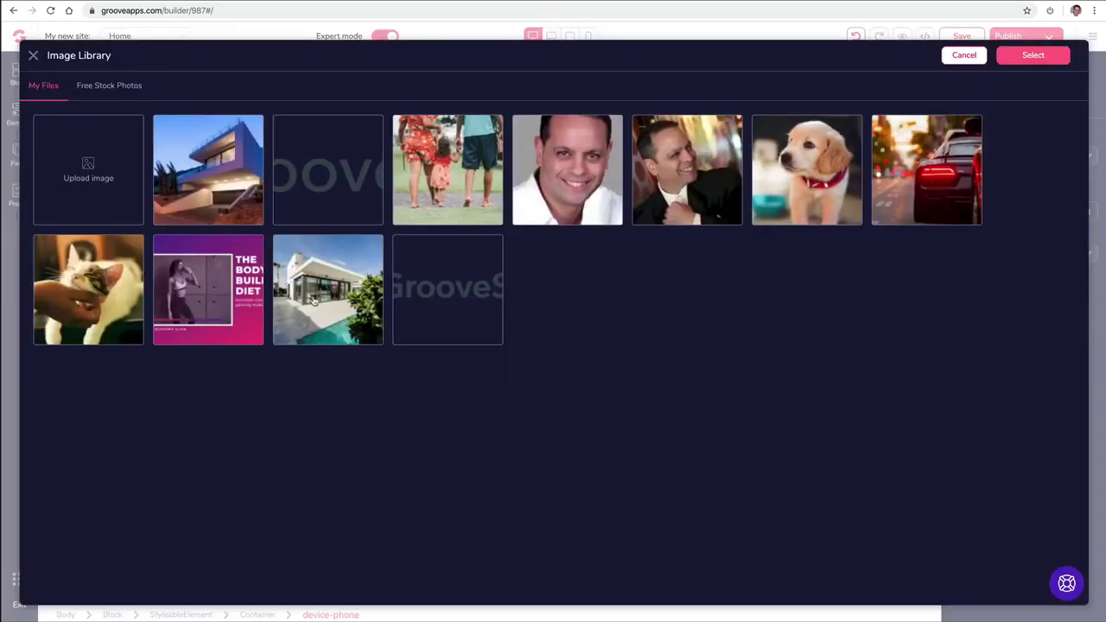
{"action": "left_click", "coordinate": [114, 302]}
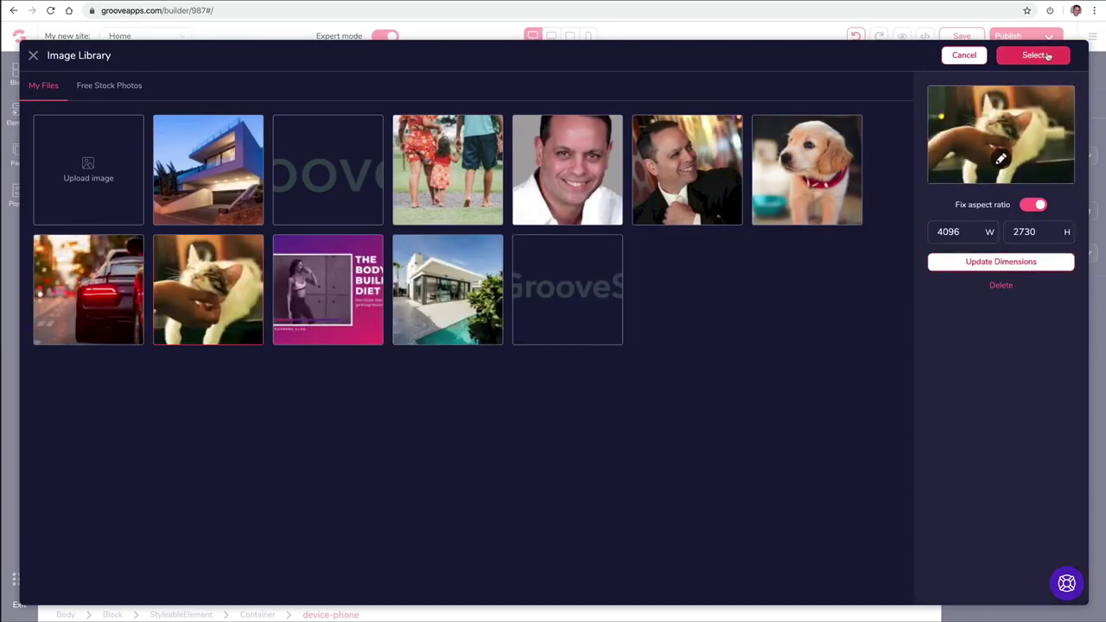
{"action": "left_click", "coordinate": [1034, 55]}
{"action": "left_click", "coordinate": [998, 295]}
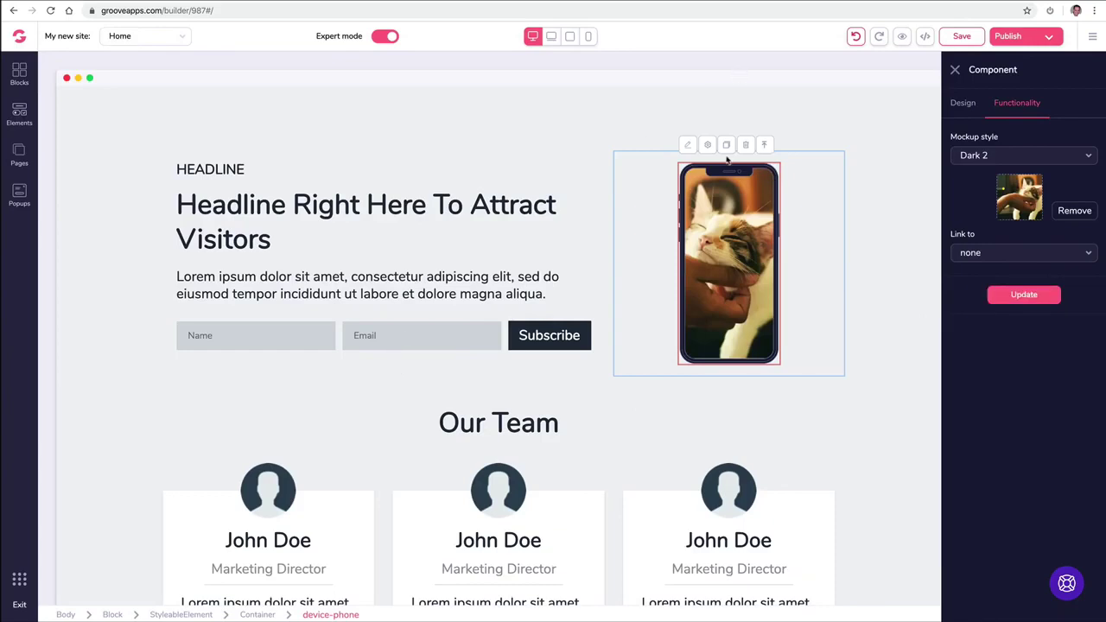
{"action": "left_click", "coordinate": [19, 73]}
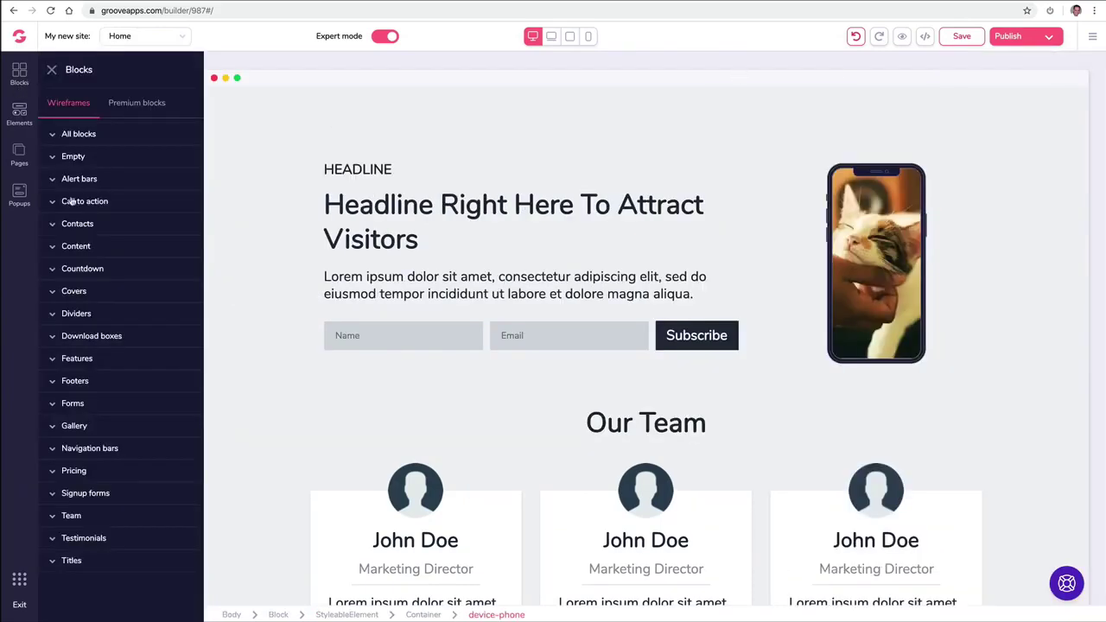
Step: Drag the Empty 3-column wireframe block above the 'Headline Right Here' section
{"action": "left_click", "coordinate": [52, 70]}
{"action": "left_click", "coordinate": [24, 110]}
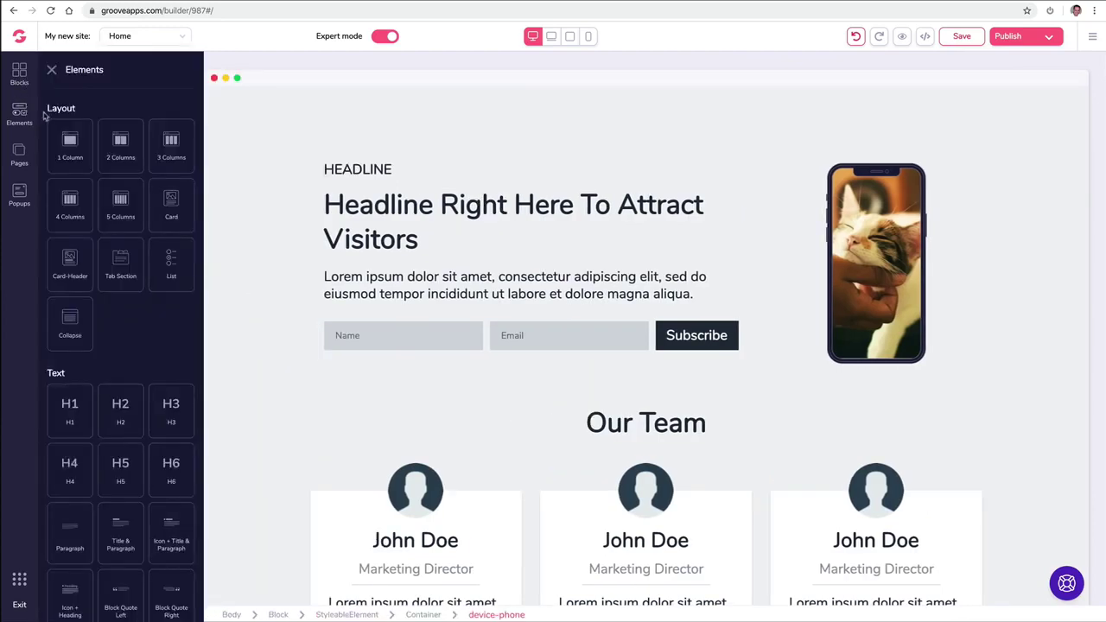
{"action": "left_click", "coordinate": [53, 70]}
{"action": "scroll", "coordinate": [234, 188], "scroll_direction": "up", "scroll_amount": 2}
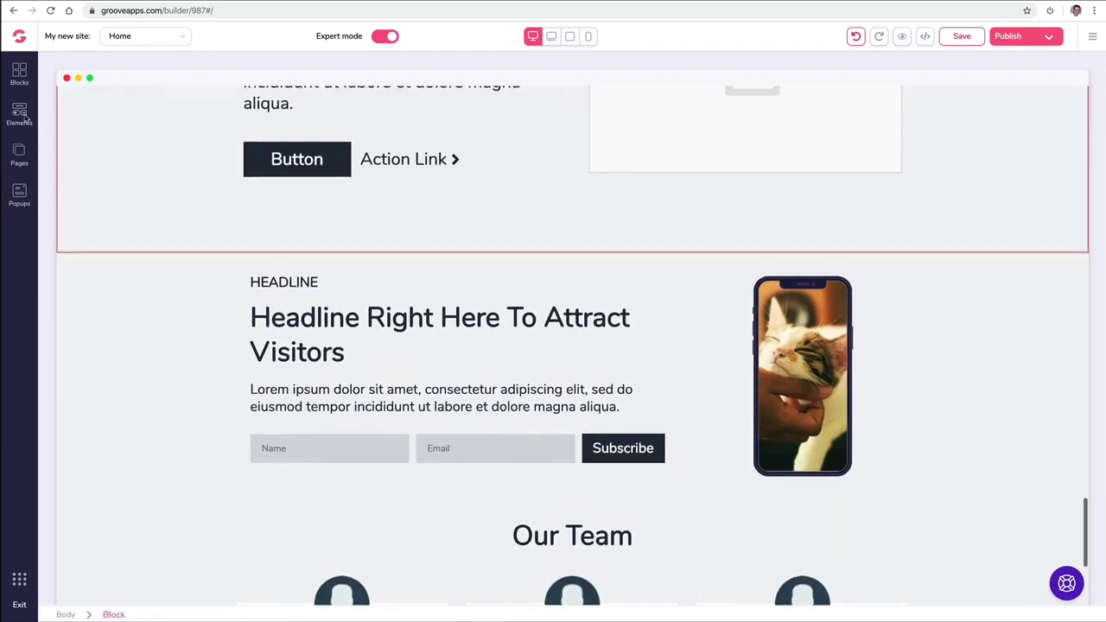
{"action": "left_click", "coordinate": [17, 79]}
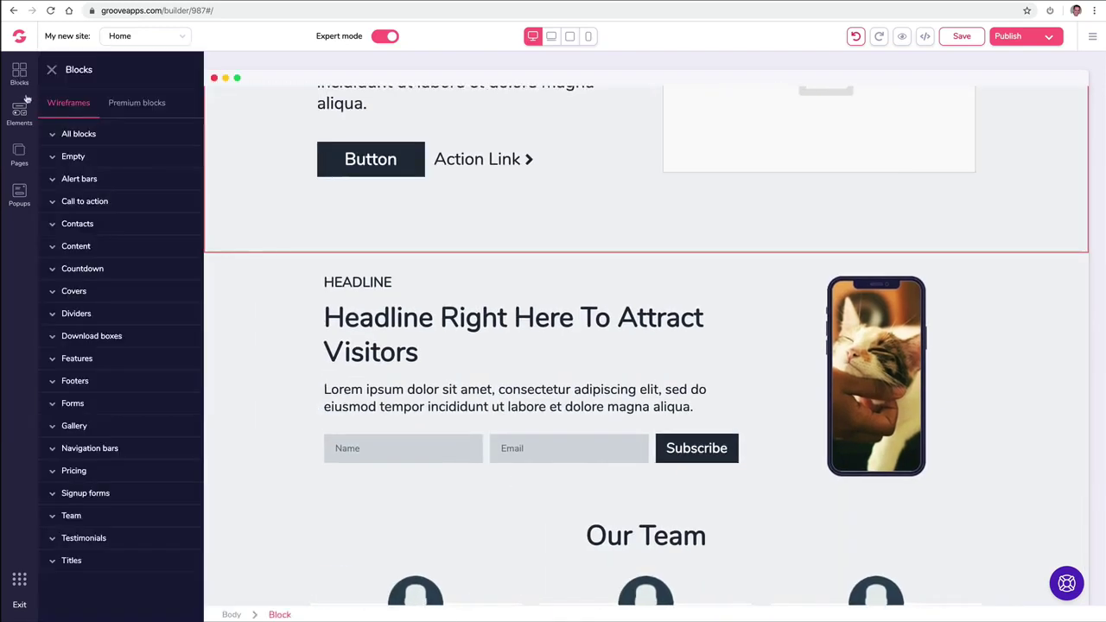
{"action": "left_click", "coordinate": [73, 160]}
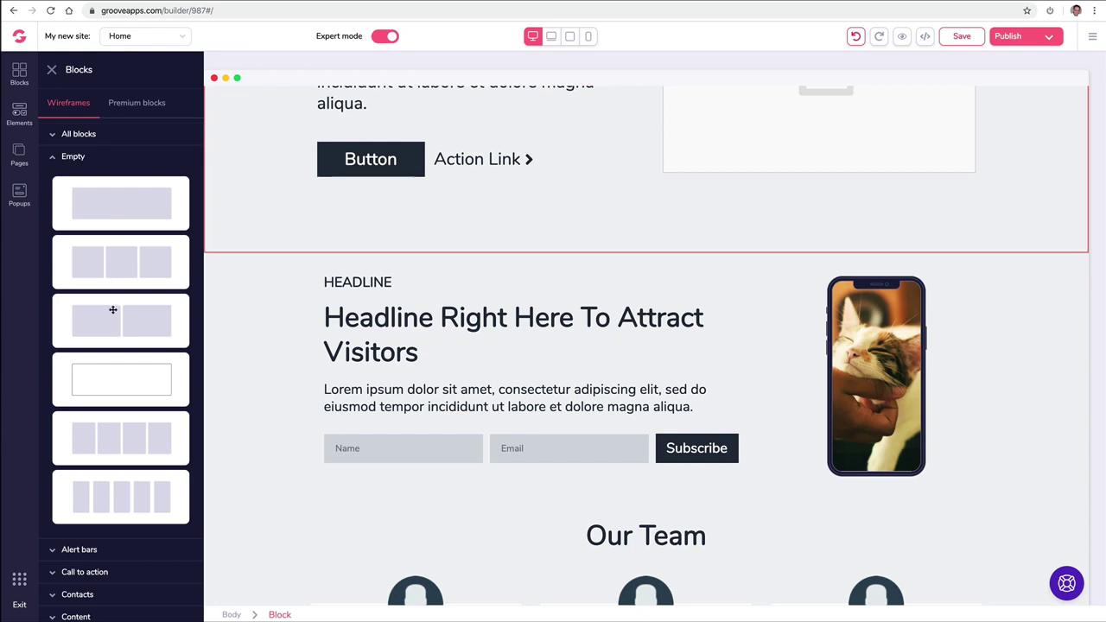
{"action": "left_click_drag", "start_coordinate": [118, 262], "coordinate": [228, 242]}
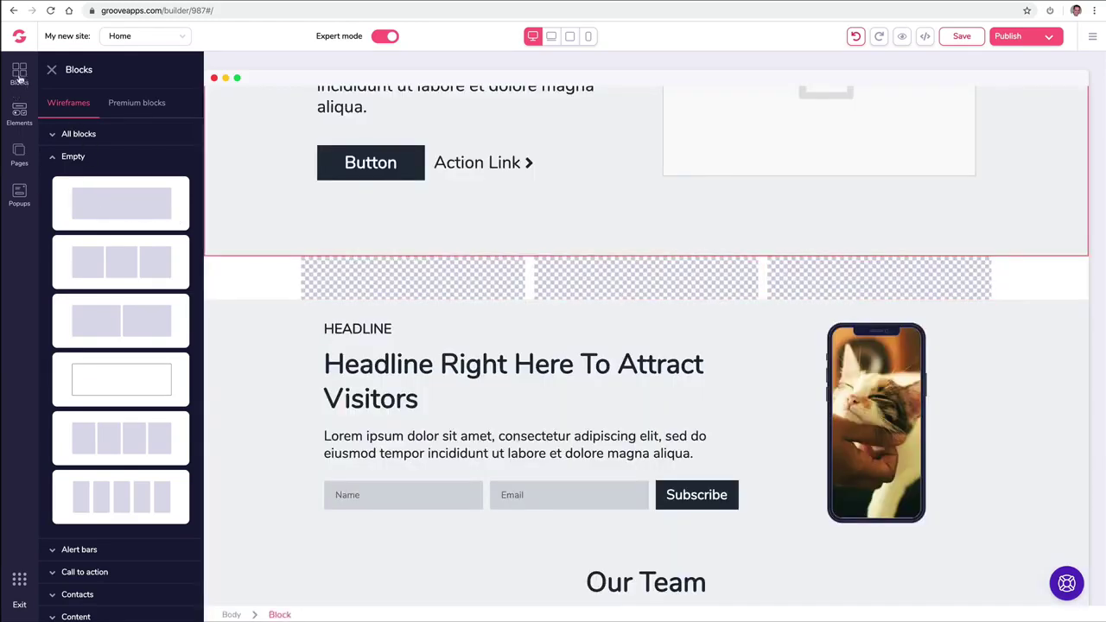
{"action": "left_click", "coordinate": [20, 114]}
Step: Drop a Paragraph in column 1, a YouTube Video in column 2 and a Laptop mockup in column 3
{"action": "scroll", "coordinate": [125, 239], "scroll_direction": "down", "scroll_amount": 4}
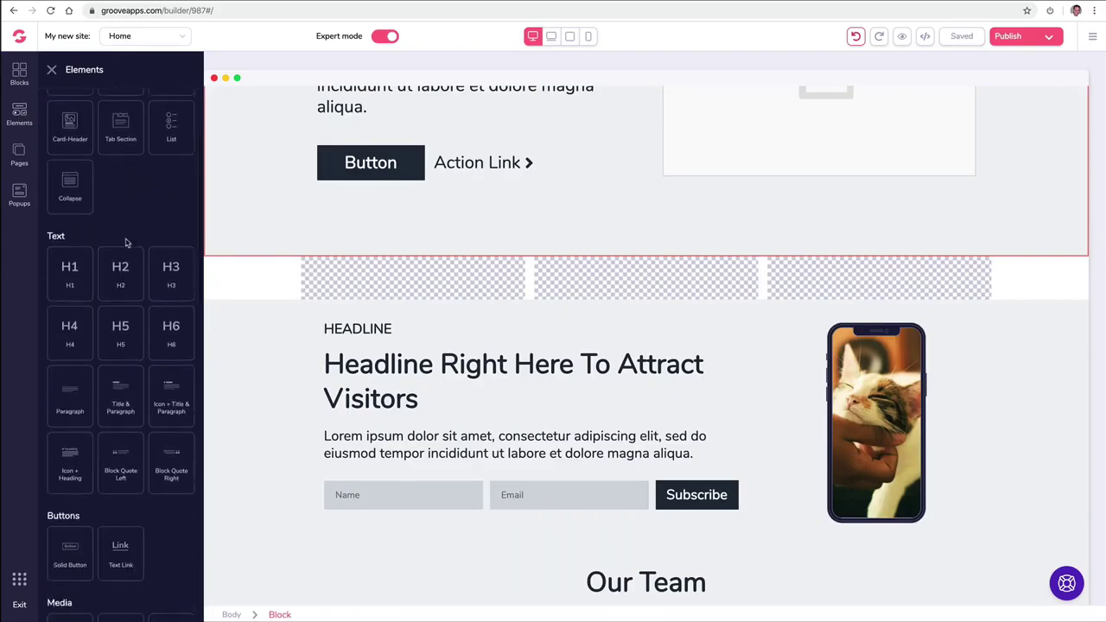
{"action": "left_click_drag", "start_coordinate": [69, 344], "coordinate": [252, 274]}
{"action": "scroll", "coordinate": [93, 310], "scroll_direction": "down", "scroll_amount": 4}
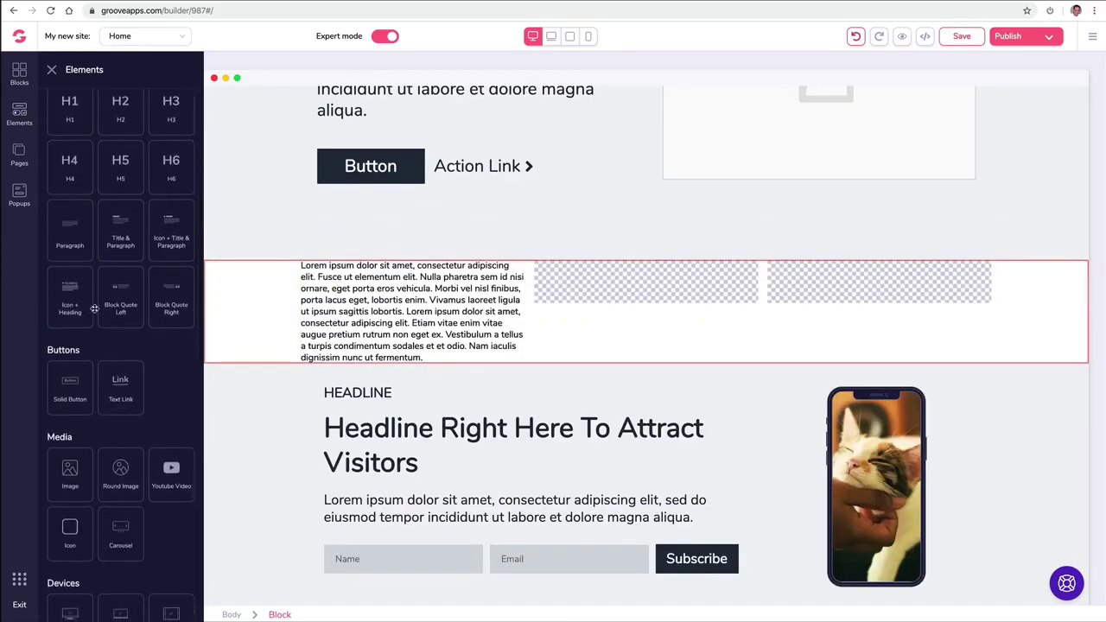
{"action": "scroll", "coordinate": [92, 309], "scroll_direction": "down", "scroll_amount": 1}
{"action": "left_click_drag", "start_coordinate": [171, 348], "coordinate": [630, 300]}
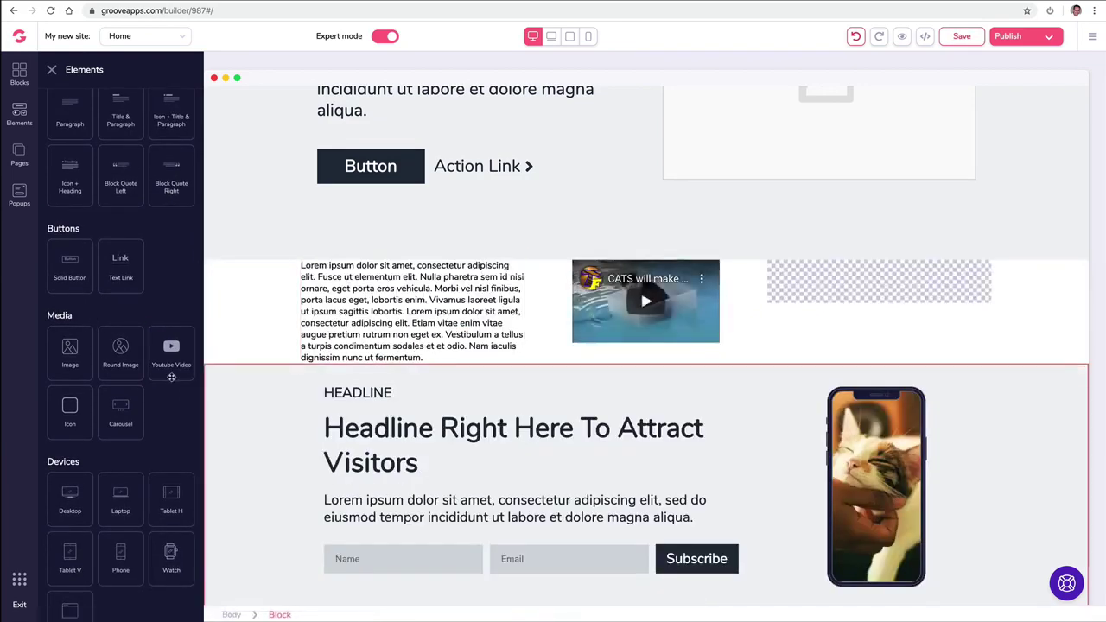
{"action": "scroll", "coordinate": [148, 383], "scroll_direction": "down", "scroll_amount": 2}
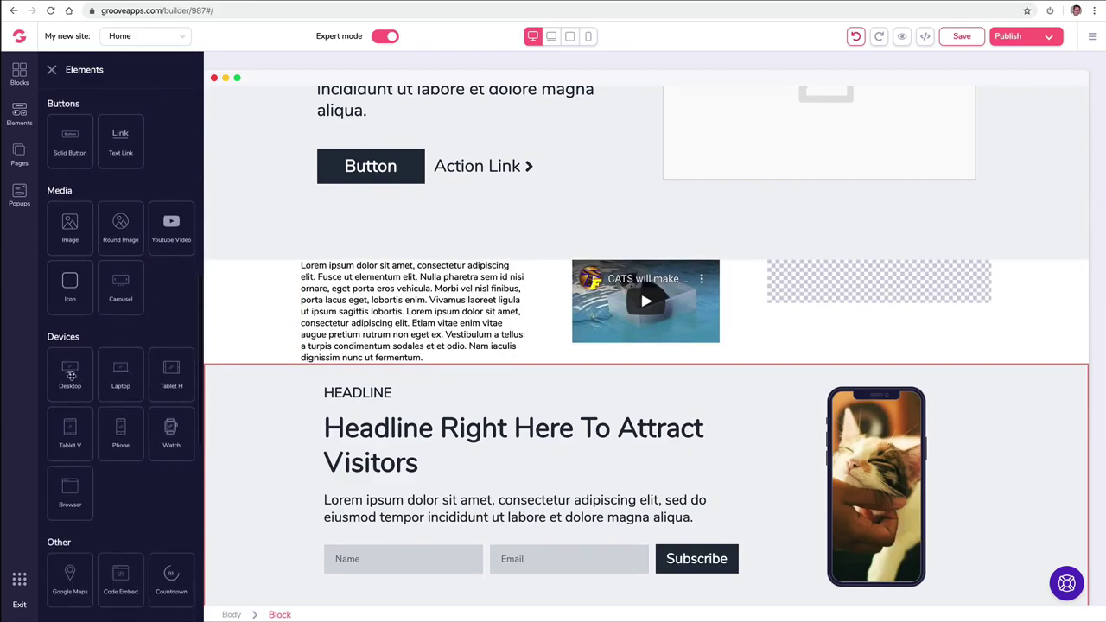
{"action": "left_click_drag", "start_coordinate": [121, 376], "coordinate": [847, 304]}
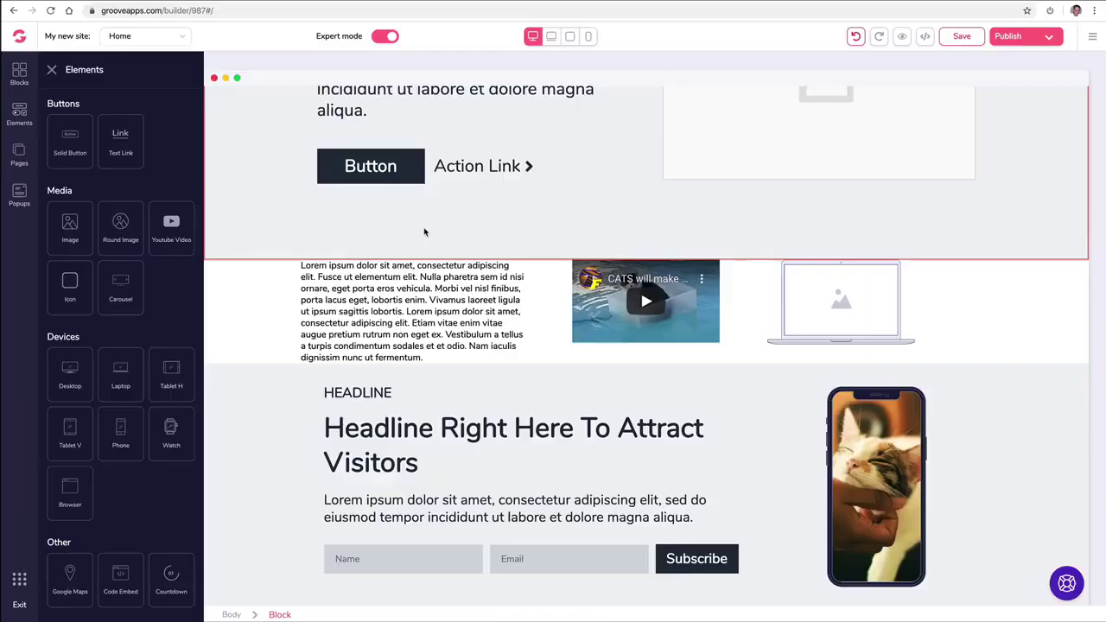
Step: Paste a different Video ID into the YouTube video's Functionality settings and update
{"action": "left_click", "coordinate": [579, 290]}
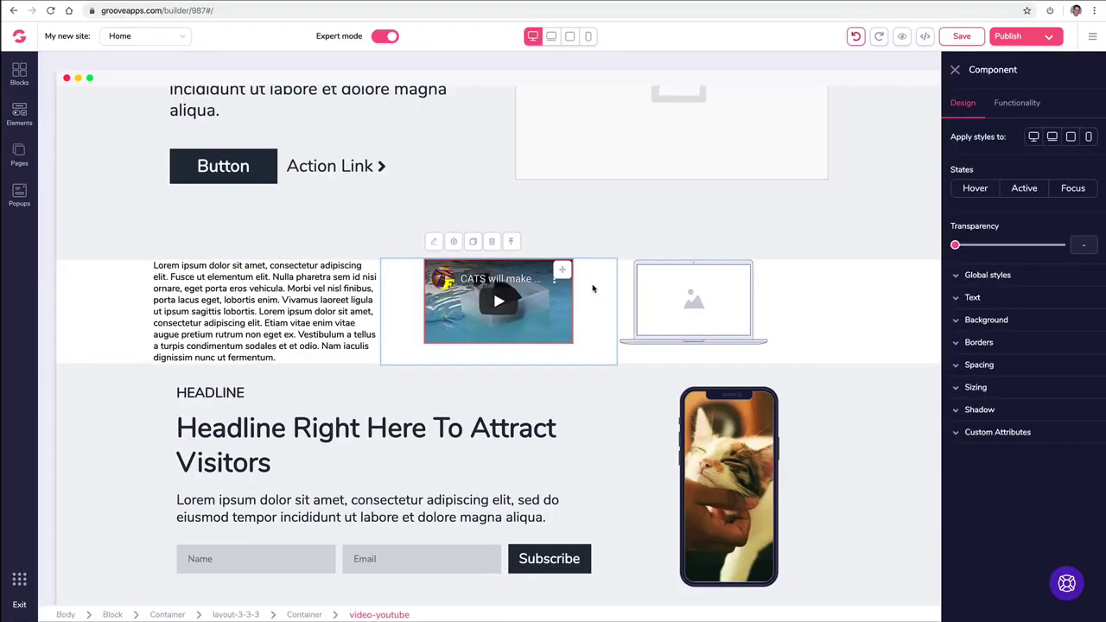
{"action": "left_click", "coordinate": [1008, 107]}
{"action": "double_click", "coordinate": [1006, 156]}
{"action": "type", "text": "k2m2g3UCKIQ"}
{"action": "left_click", "coordinate": [1025, 245]}
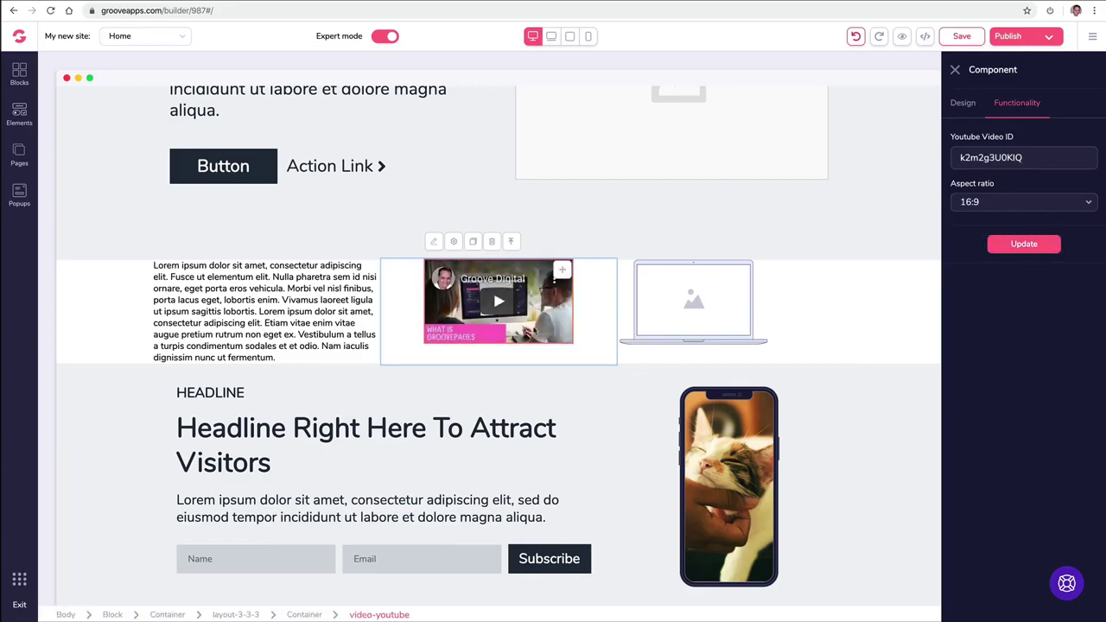
{"action": "left_click", "coordinate": [955, 69]}
Step: Move the video under HEADLINE, set its width relative to parent at two thirds, then delete it
{"action": "left_click_drag", "start_coordinate": [571, 301], "coordinate": [410, 444]}
{"action": "scroll", "coordinate": [432, 398], "scroll_direction": "down", "scroll_amount": 3}
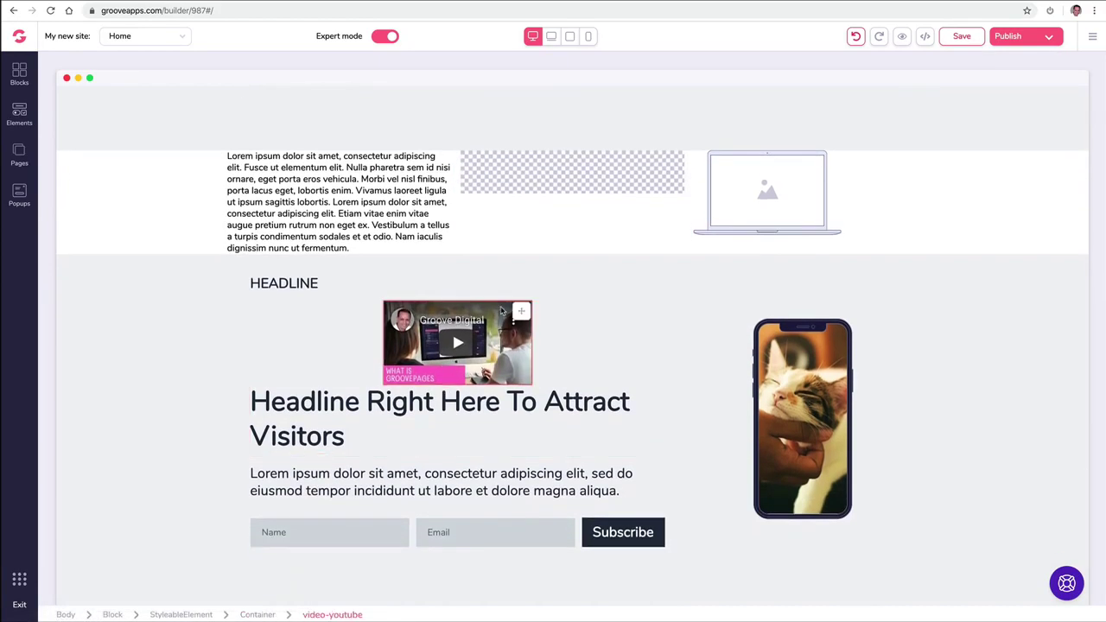
{"action": "left_click", "coordinate": [416, 327]}
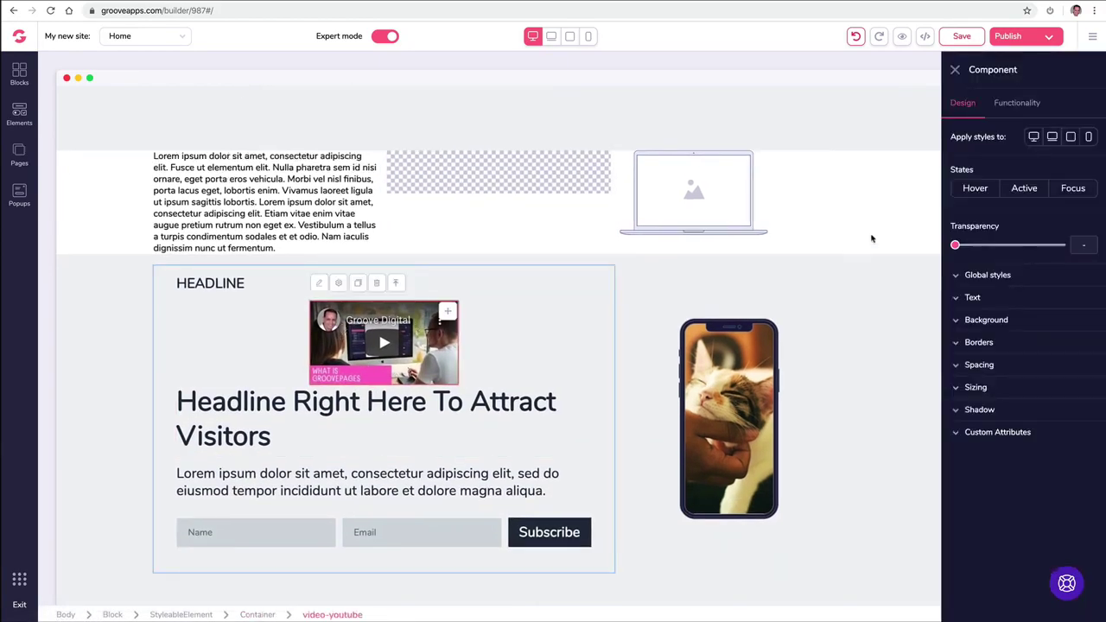
{"action": "left_click", "coordinate": [961, 388]}
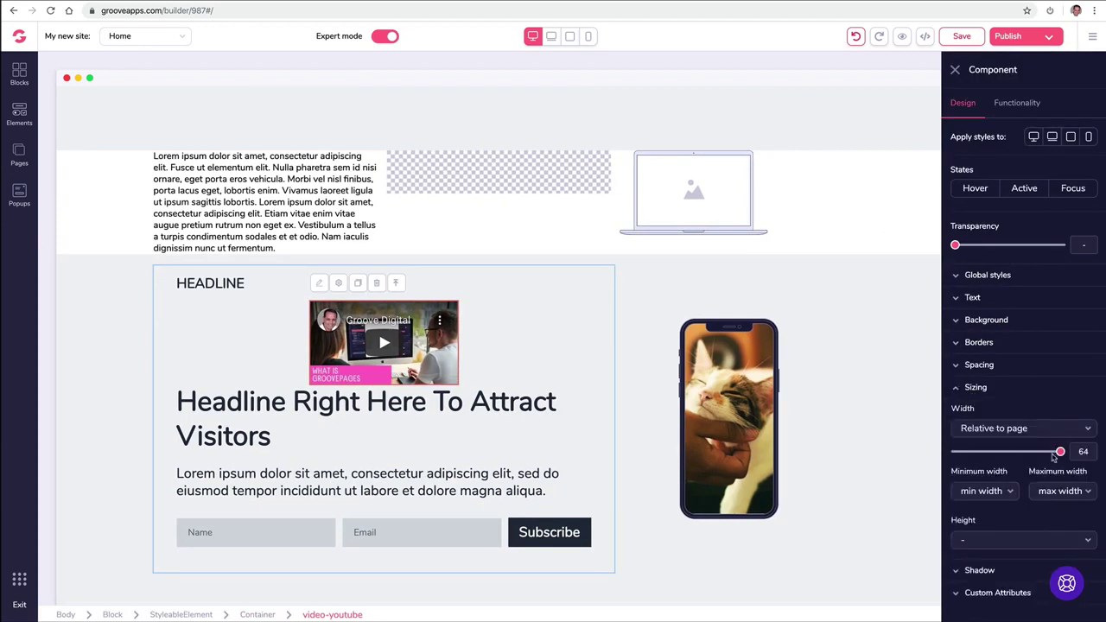
{"action": "left_click", "coordinate": [1002, 429]}
{"action": "left_click", "coordinate": [997, 521]}
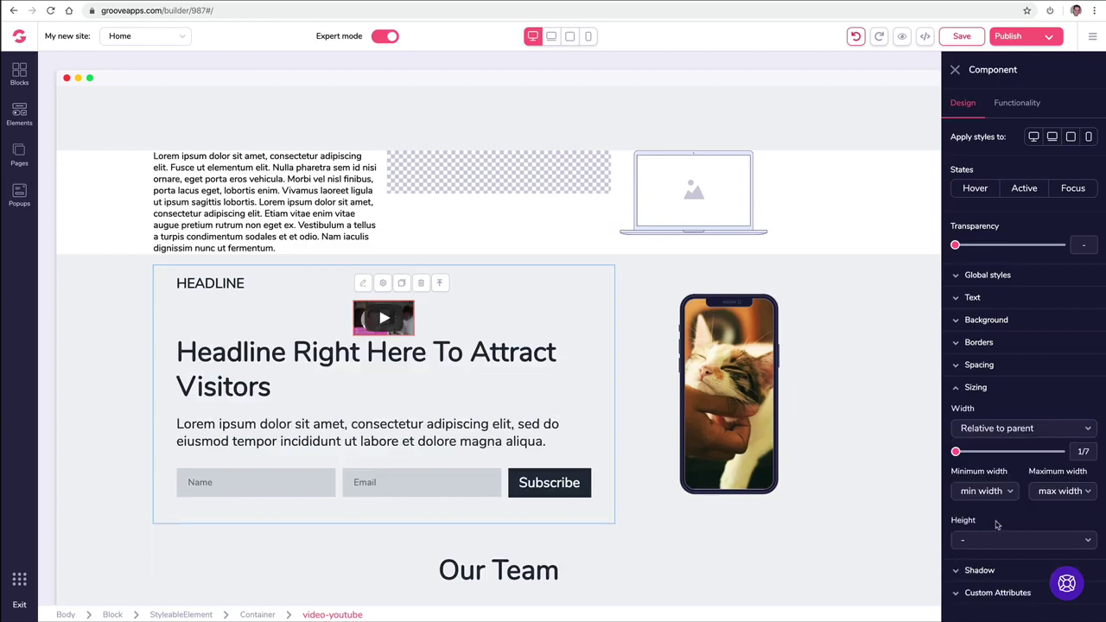
{"action": "left_click_drag", "start_coordinate": [956, 452], "coordinate": [1034, 452]}
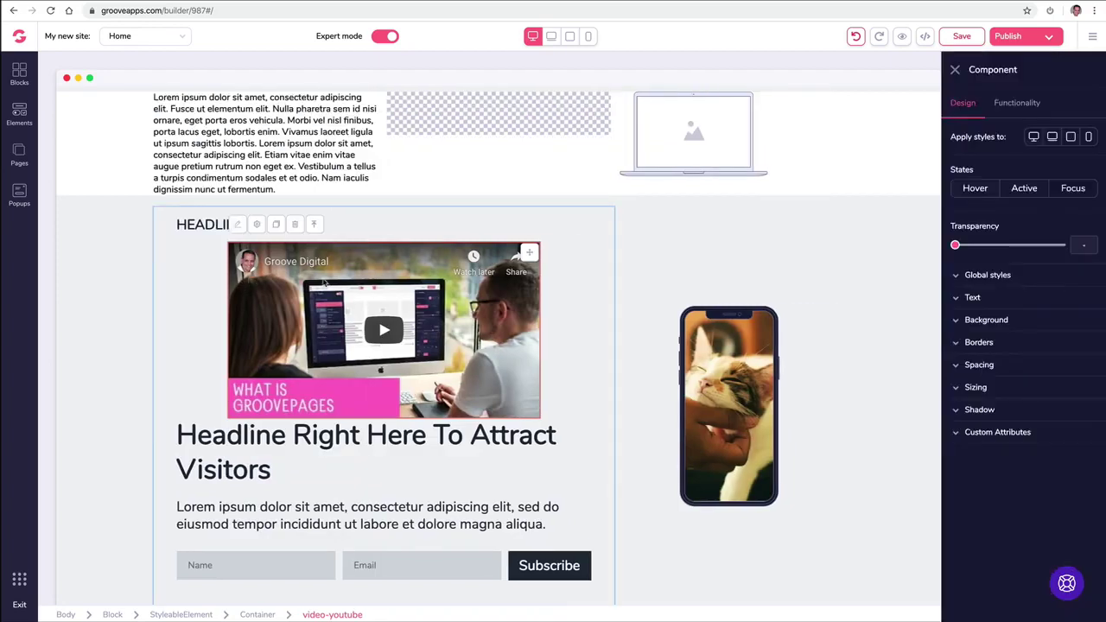
{"action": "left_click", "coordinate": [295, 225]}
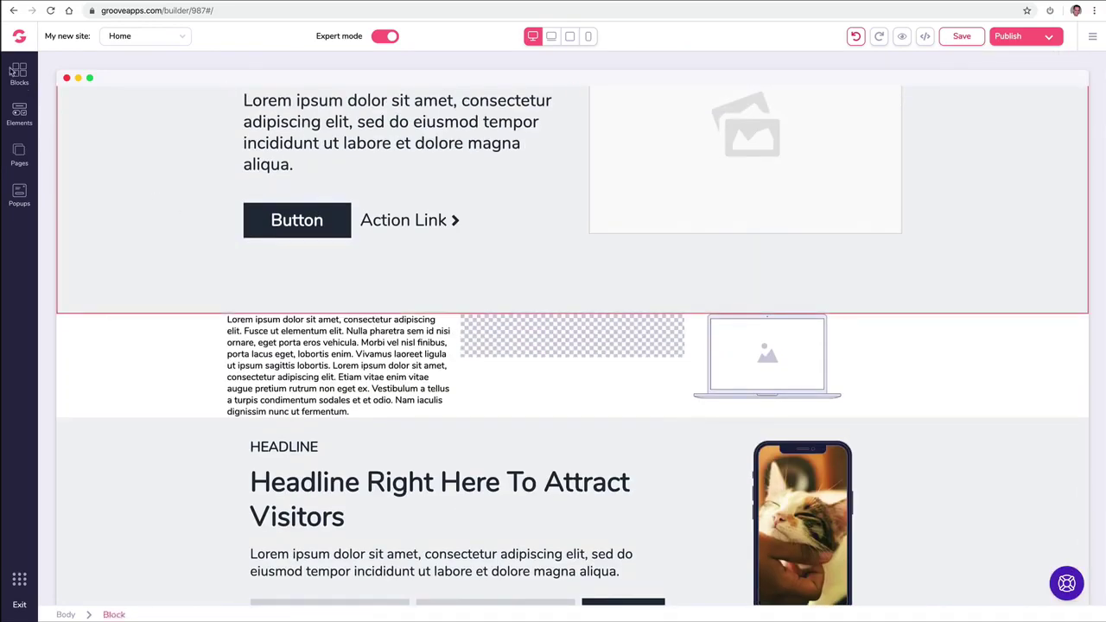
Step: Drag a Code Embed into the empty middle column and save its empty source code
{"action": "left_click", "coordinate": [19, 117]}
{"action": "scroll", "coordinate": [108, 188], "scroll_direction": "down", "scroll_amount": 4}
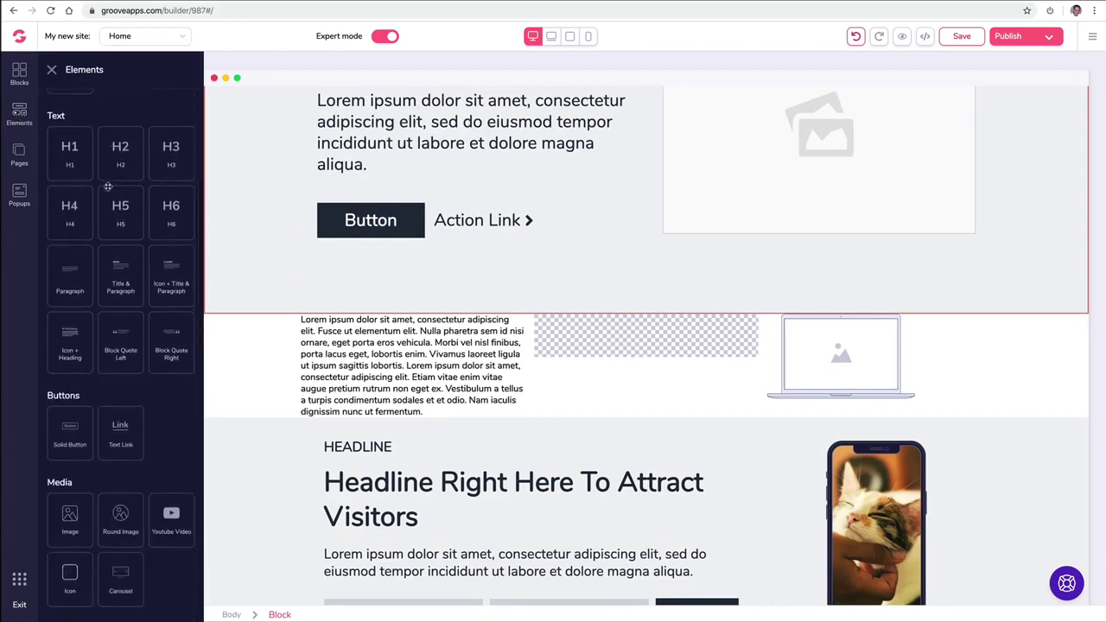
{"action": "scroll", "coordinate": [107, 188], "scroll_direction": "down", "scroll_amount": 3}
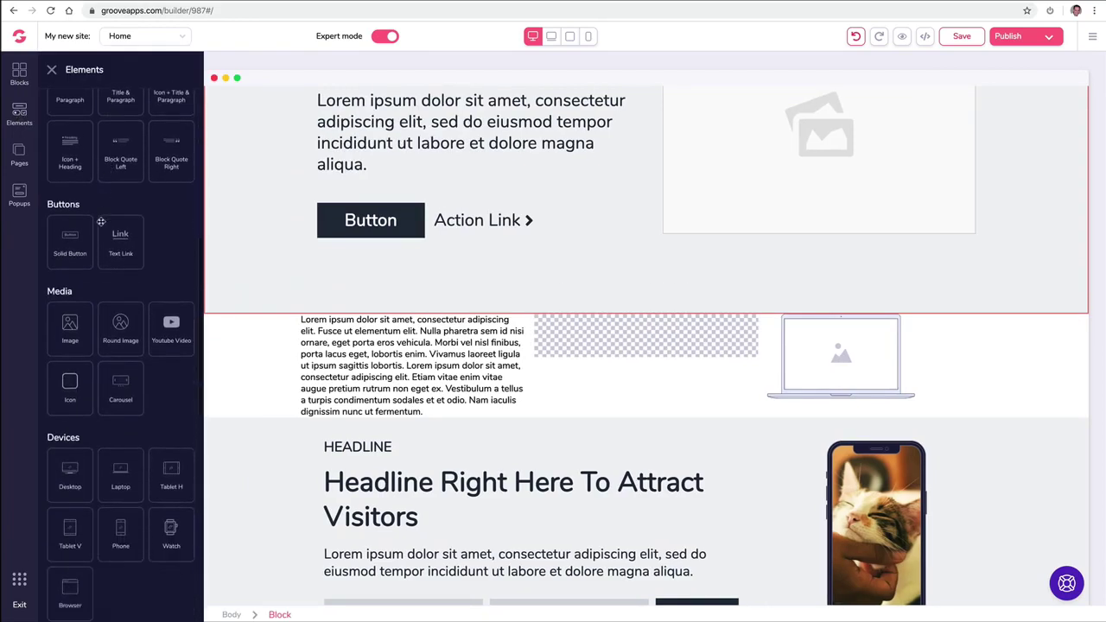
{"action": "scroll", "coordinate": [100, 223], "scroll_direction": "down", "scroll_amount": 8}
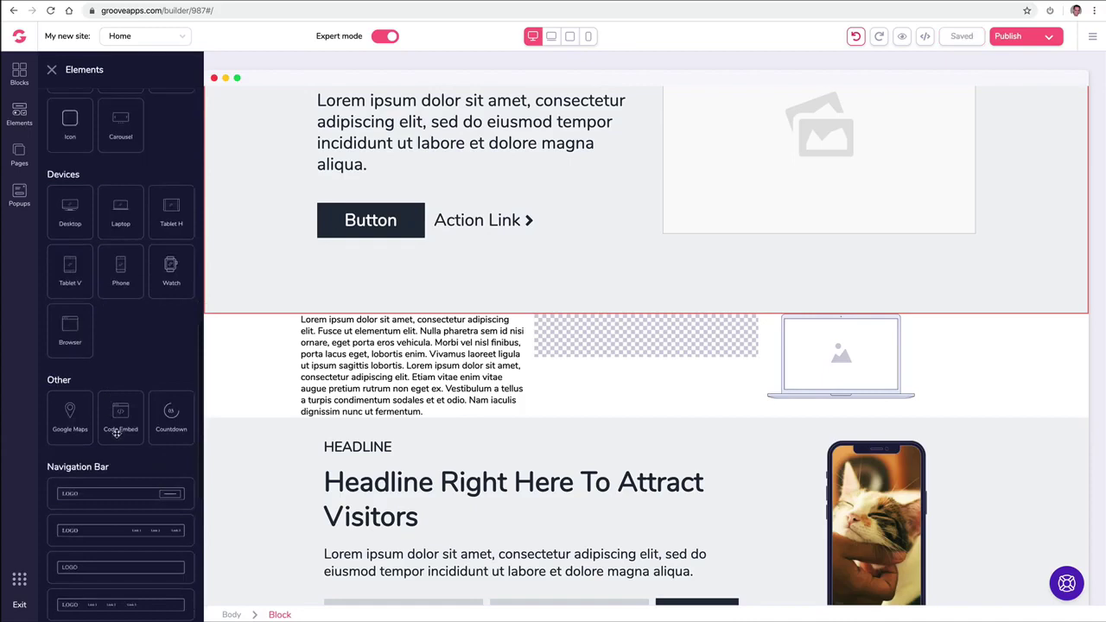
{"action": "left_click_drag", "start_coordinate": [119, 411], "coordinate": [605, 346]}
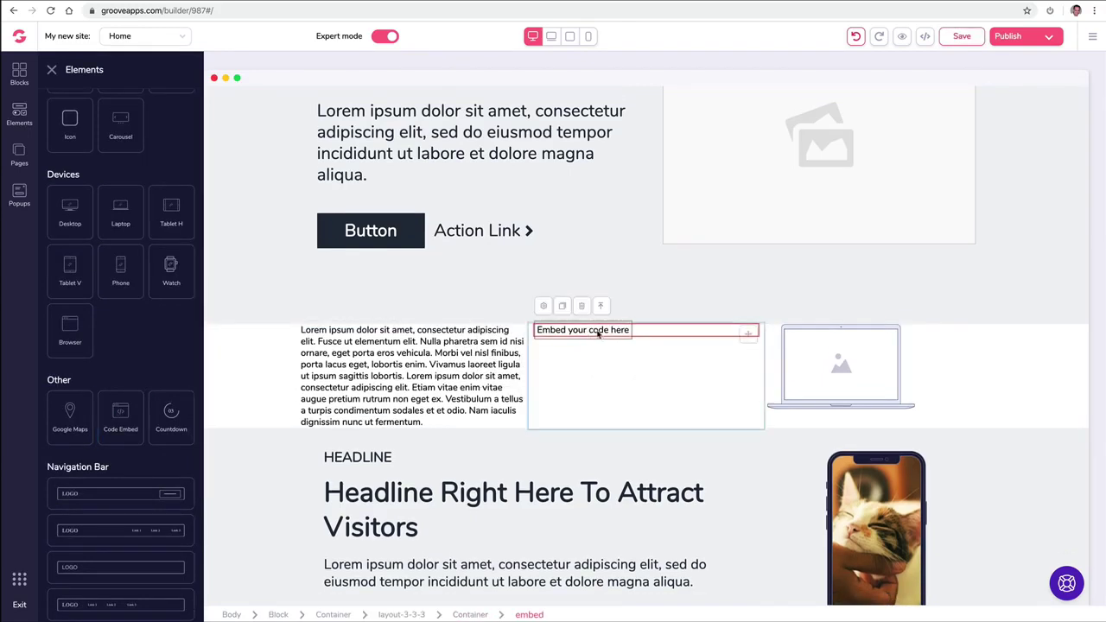
{"action": "left_click", "coordinate": [545, 307]}
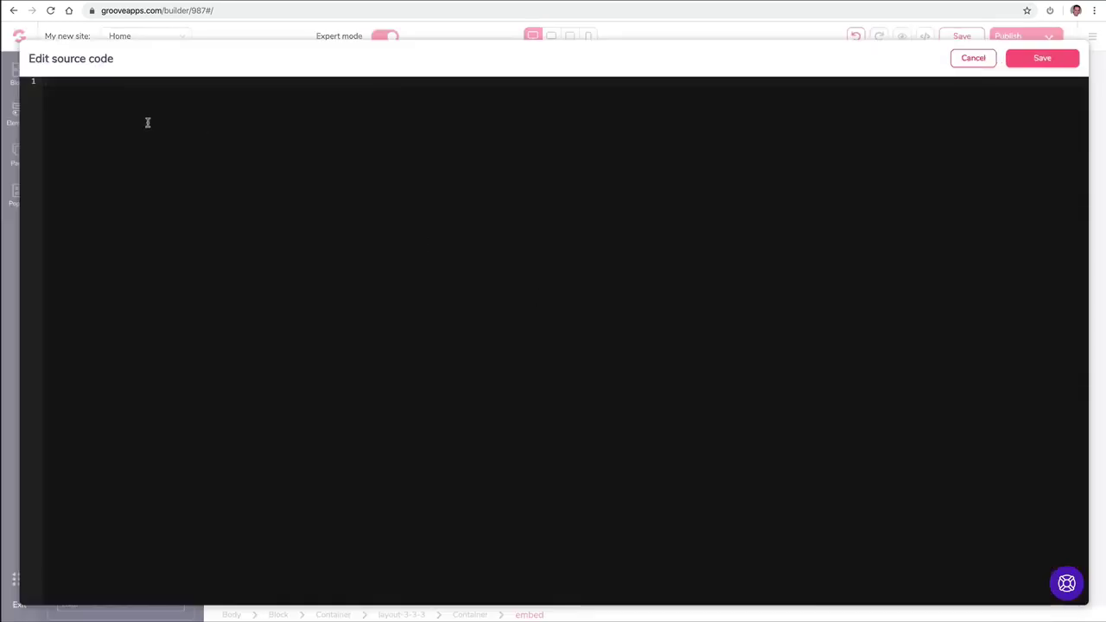
{"action": "left_click", "coordinate": [1042, 58]}
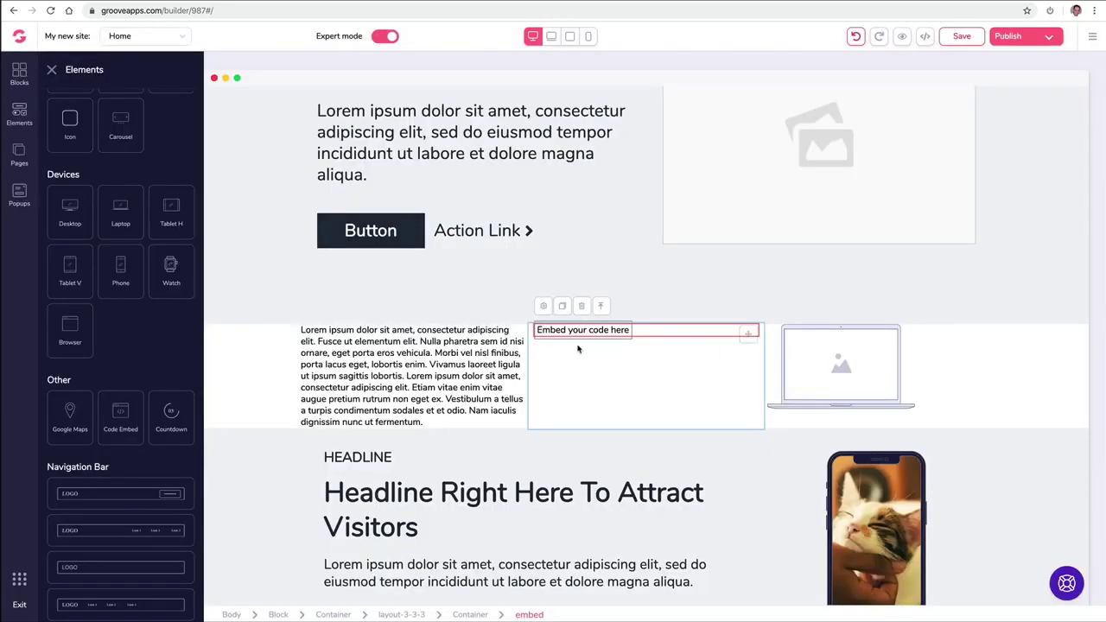
{"action": "scroll", "coordinate": [366, 357], "scroll_direction": "down", "scroll_amount": 2}
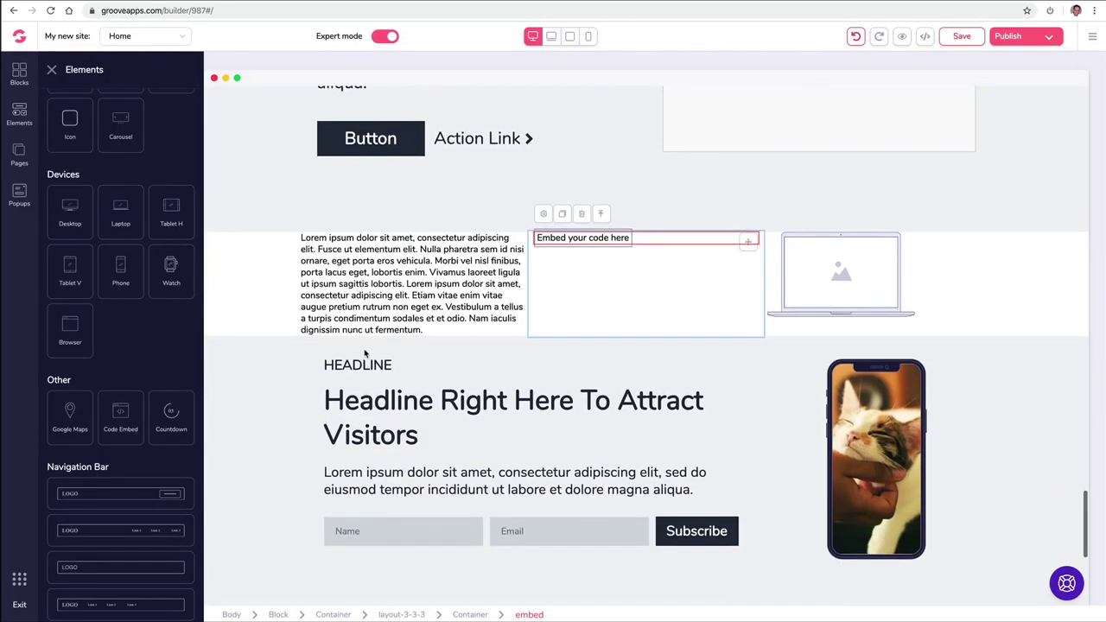
{"action": "left_click", "coordinate": [250, 298]}
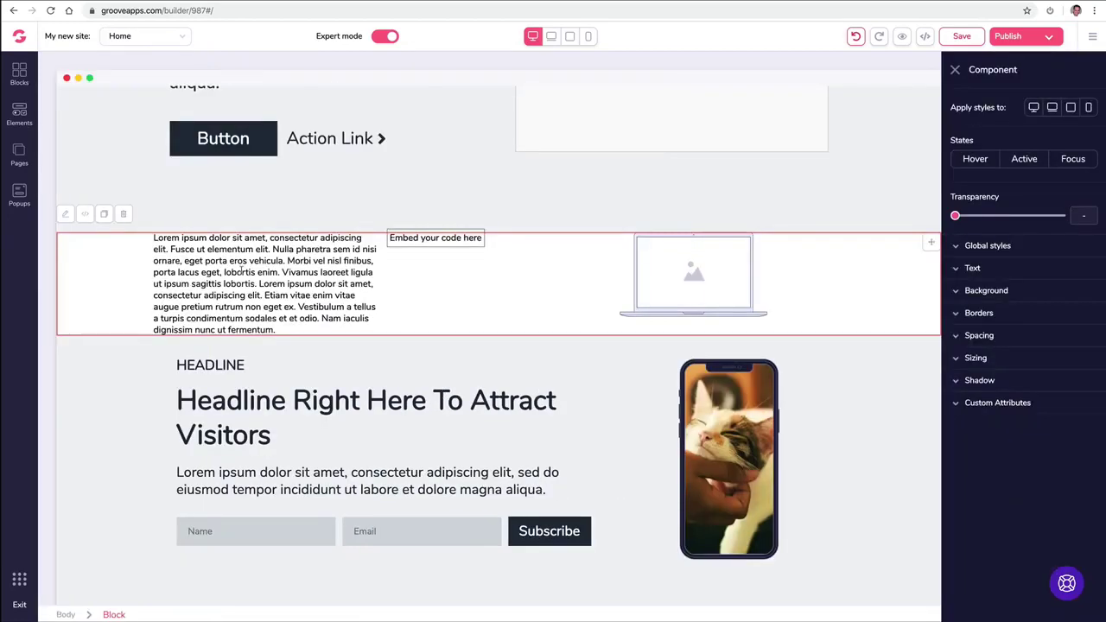
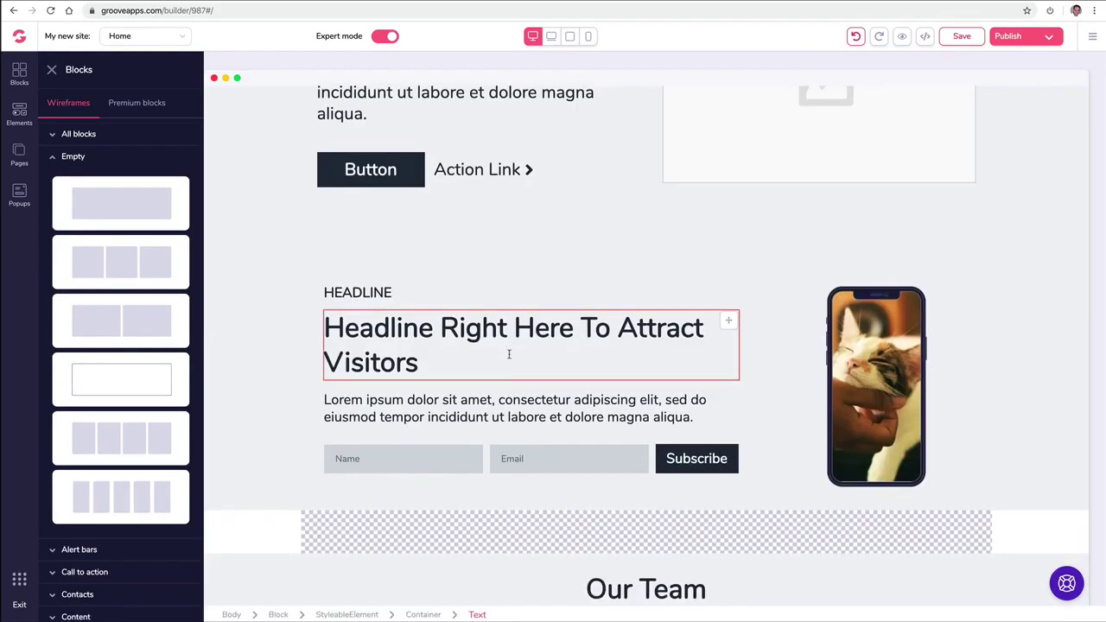
Step: Place a carousel above Our Team with loop, autoplay and a 1500 ms interval
{"action": "left_click", "coordinate": [15, 108]}
{"action": "scroll", "coordinate": [130, 260], "scroll_direction": "down", "scroll_amount": 5}
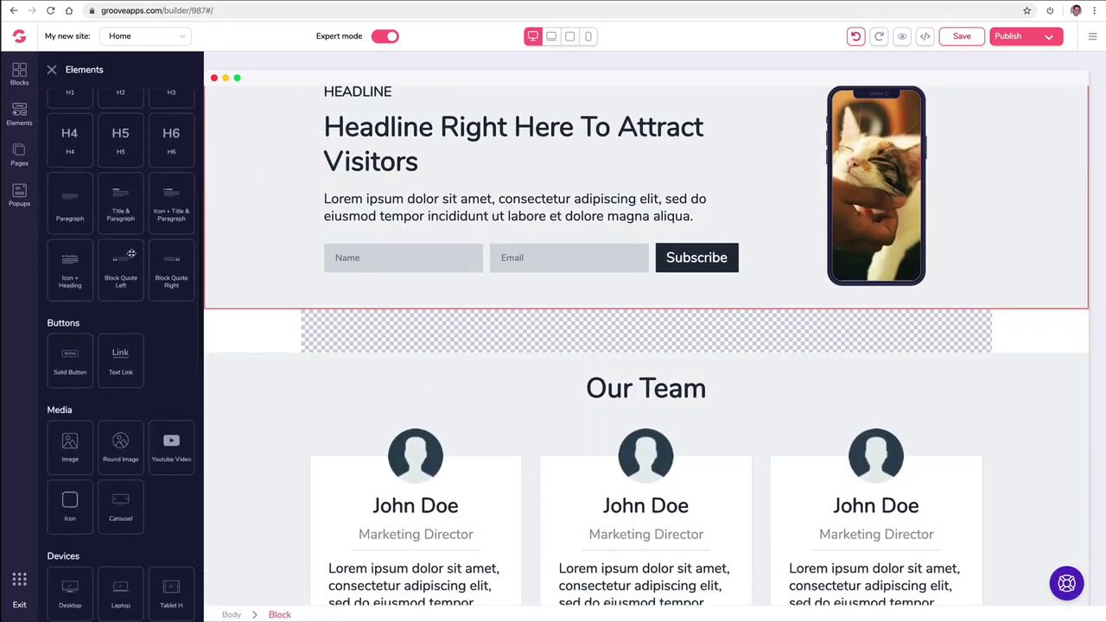
{"action": "scroll", "coordinate": [130, 256], "scroll_direction": "down", "scroll_amount": 3}
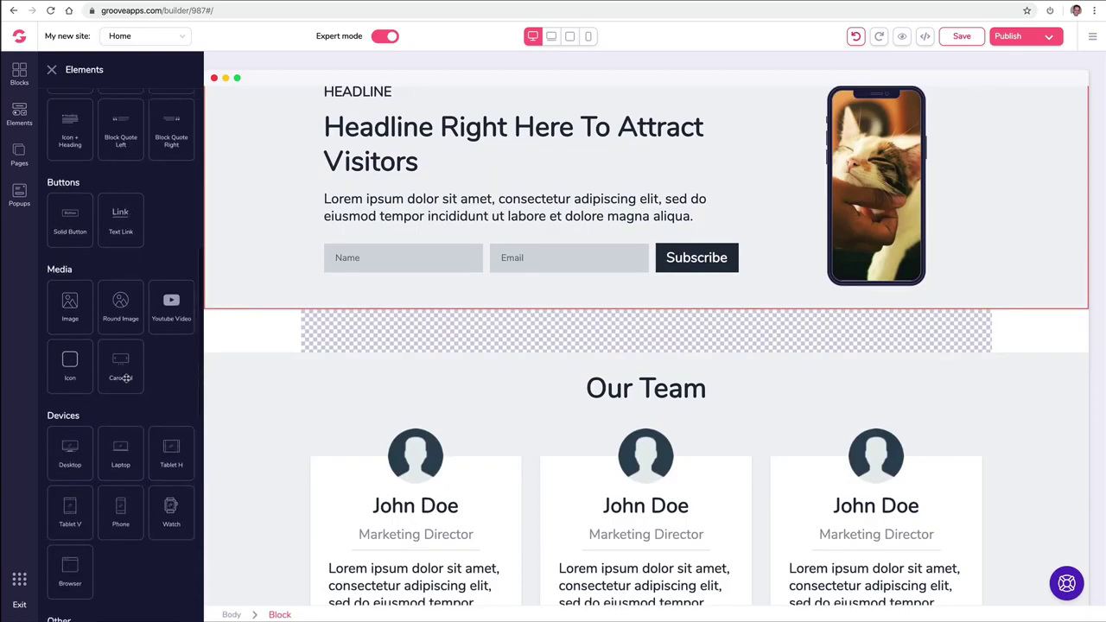
{"action": "left_click_drag", "start_coordinate": [123, 366], "coordinate": [472, 342]}
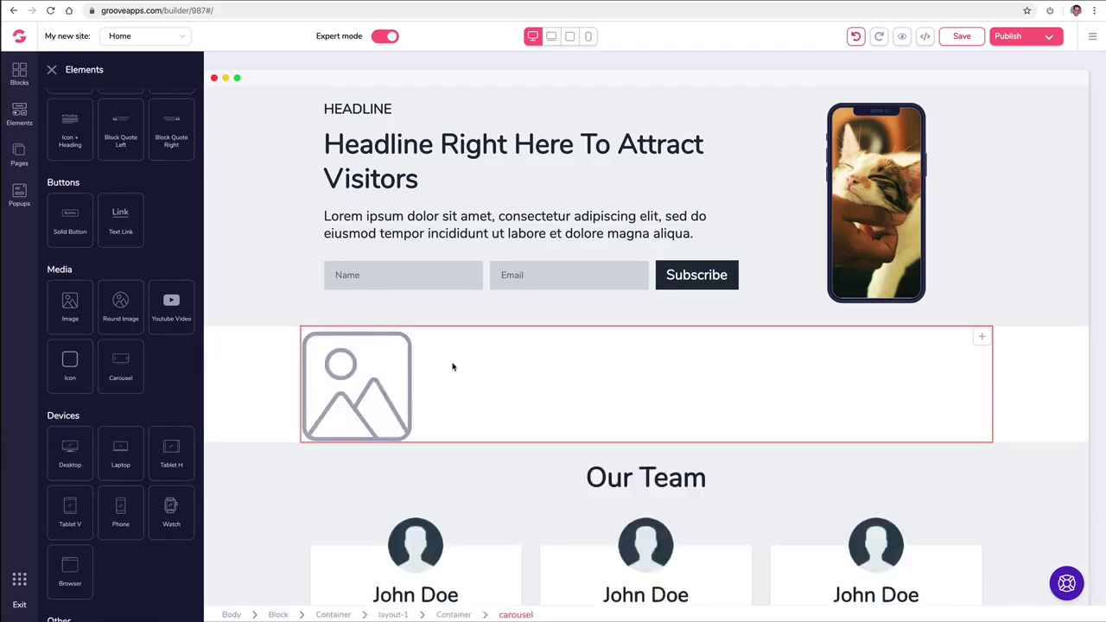
{"action": "left_click", "coordinate": [383, 369]}
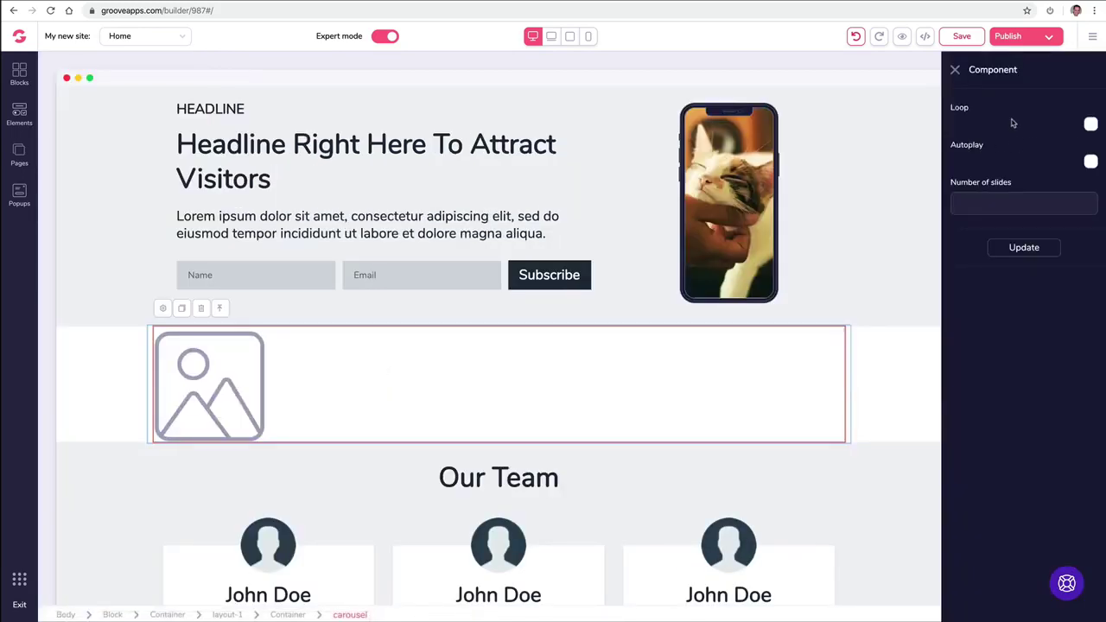
{"action": "left_click", "coordinate": [1091, 126]}
{"action": "left_click", "coordinate": [1091, 163]}
{"action": "left_click_drag", "start_coordinate": [1007, 202], "coordinate": [919, 209]}
{"action": "type", "text": "1500"}
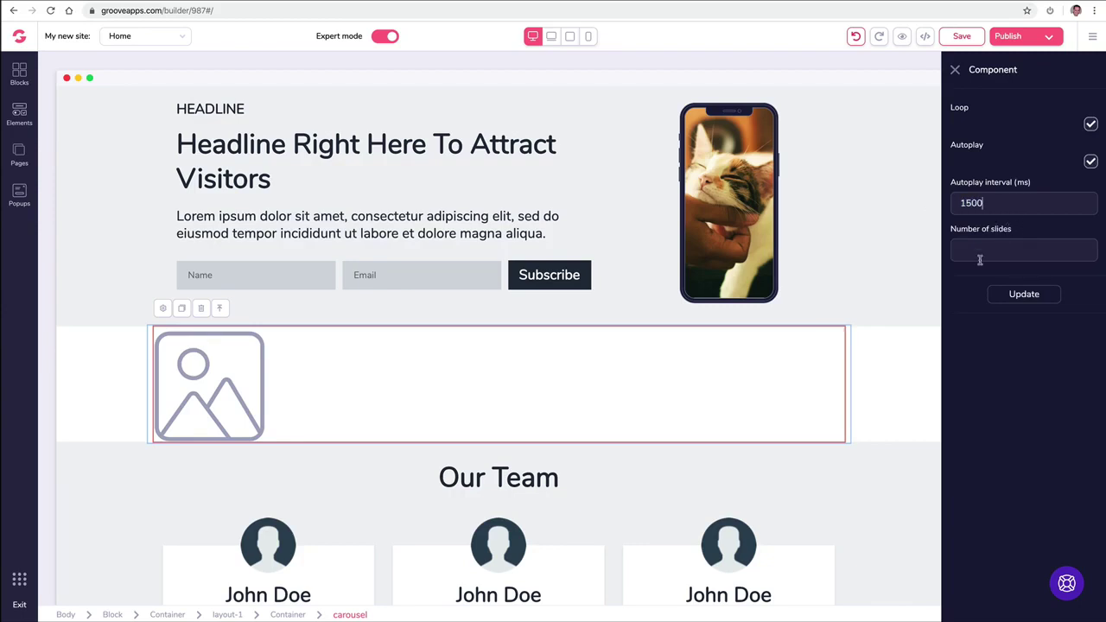
{"action": "type", "text": "5"}
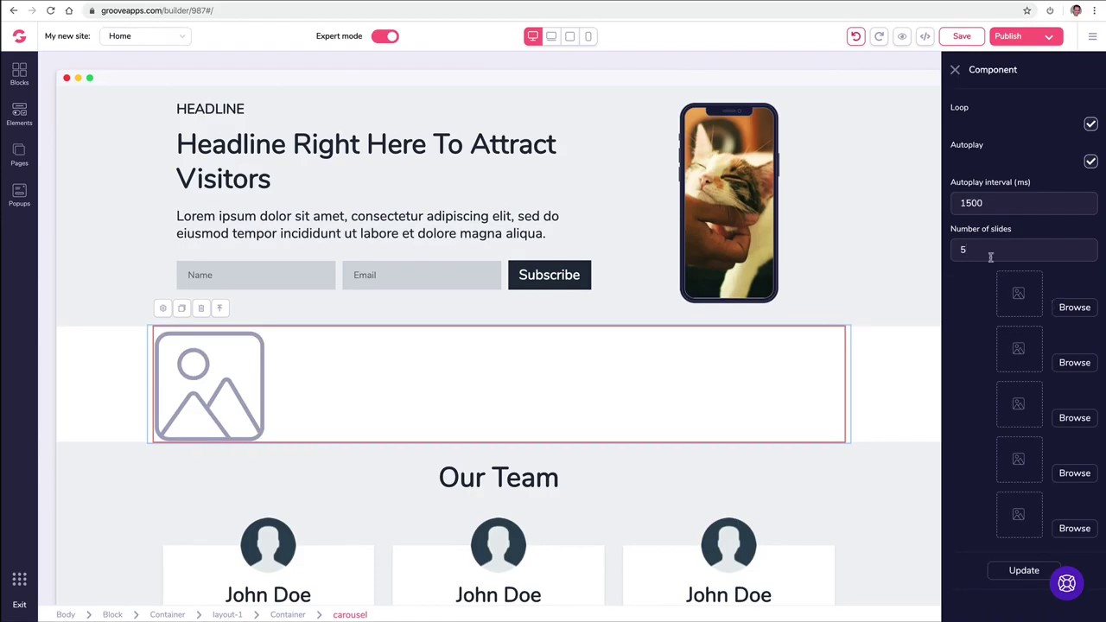
{"action": "type", "text": "3"}
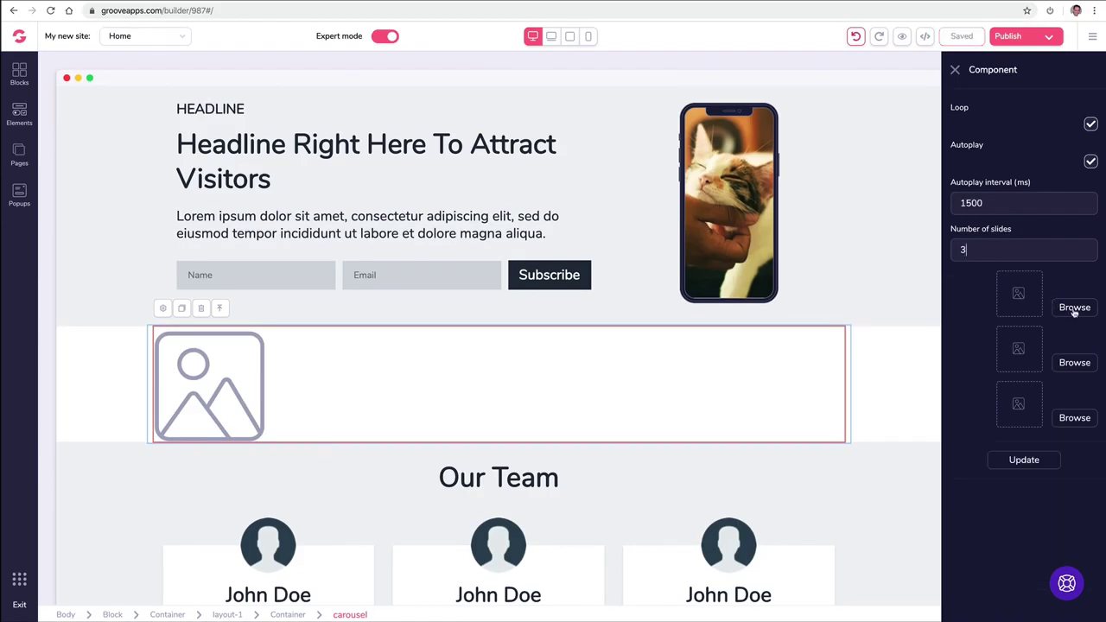
Step: Assign puppy, cat and family photos to the three slides and apply the settings
{"action": "left_click", "coordinate": [1074, 309]}
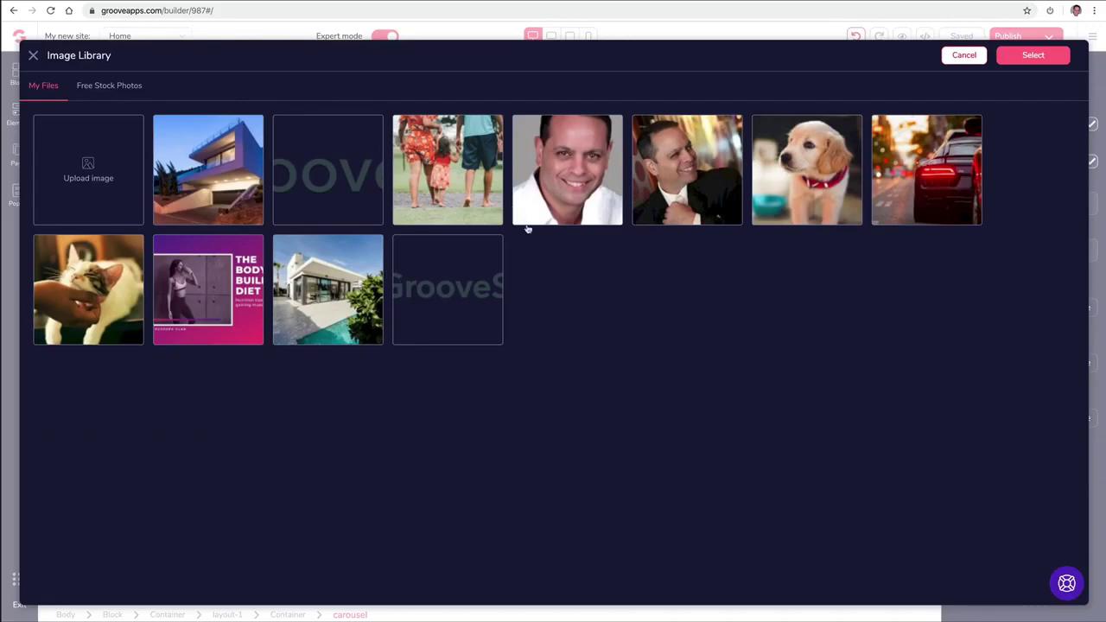
{"action": "left_click", "coordinate": [816, 177]}
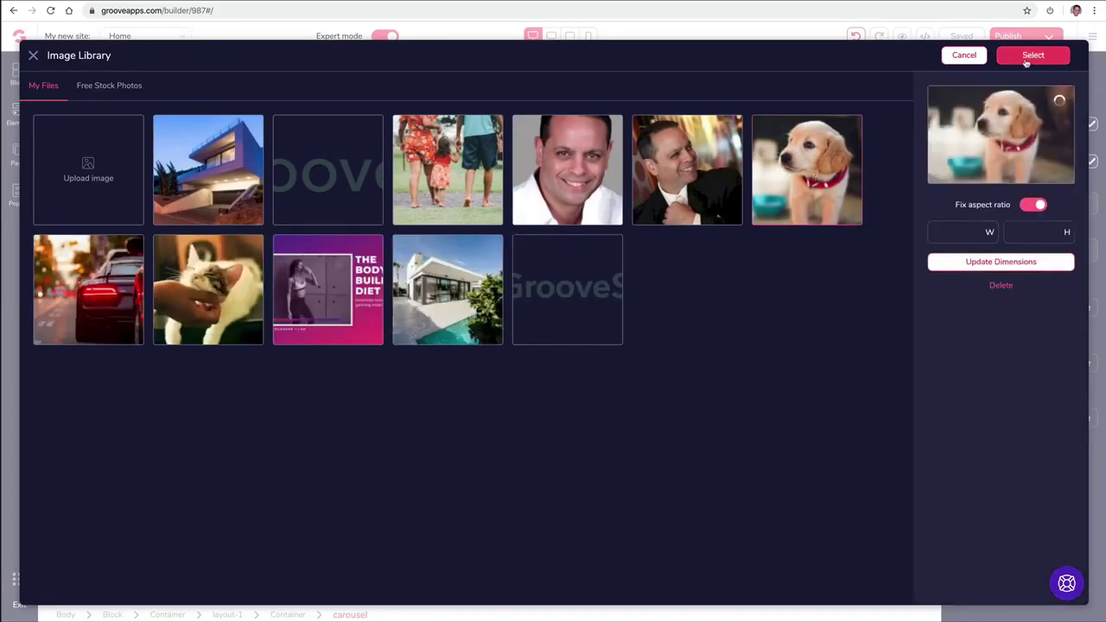
{"action": "left_click", "coordinate": [1033, 55]}
{"action": "left_click", "coordinate": [1077, 363]}
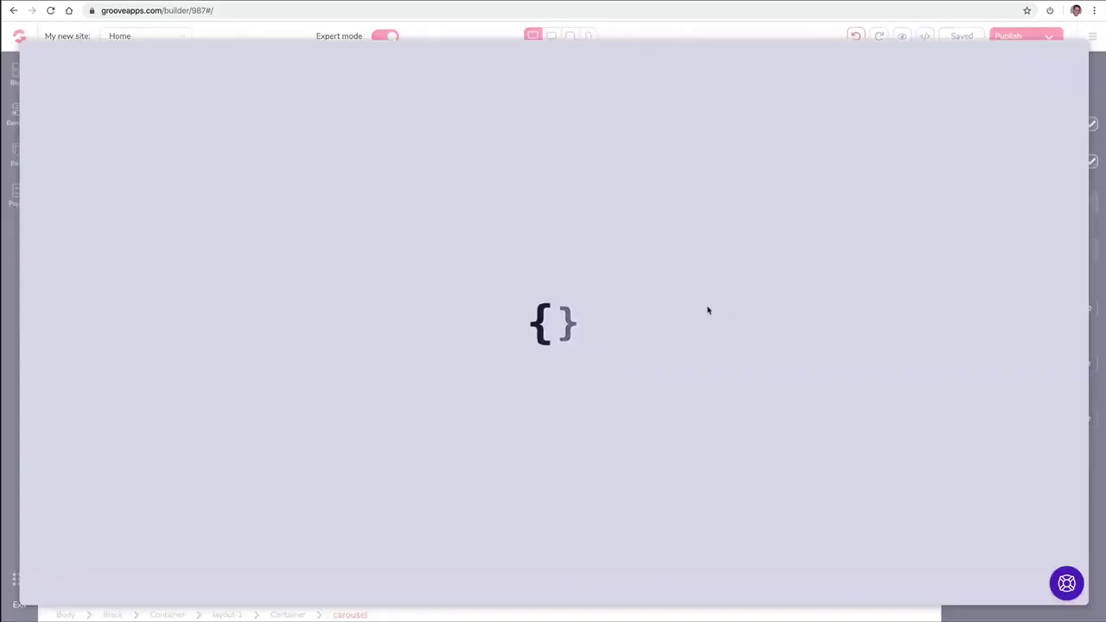
{"action": "left_click", "coordinate": [87, 279]}
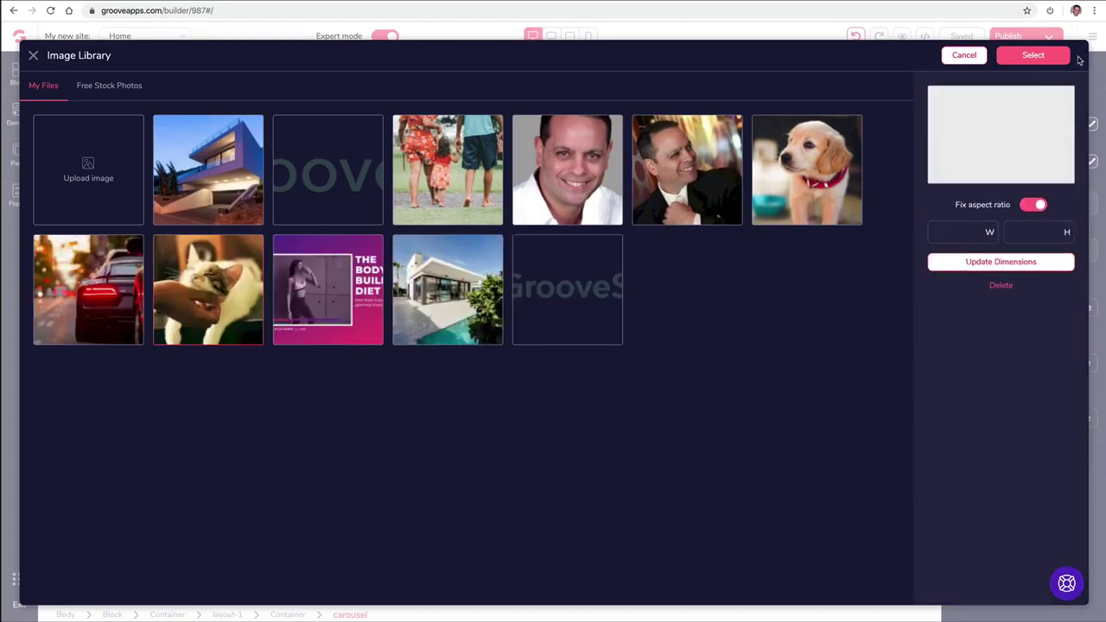
{"action": "left_click", "coordinate": [1048, 55]}
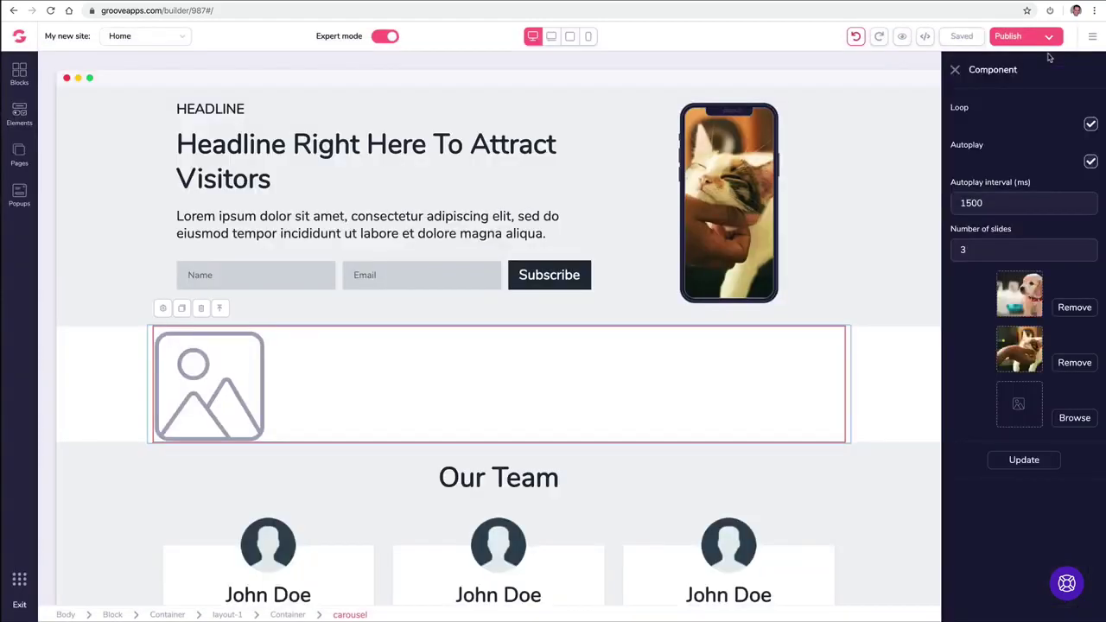
{"action": "left_click", "coordinate": [1075, 418]}
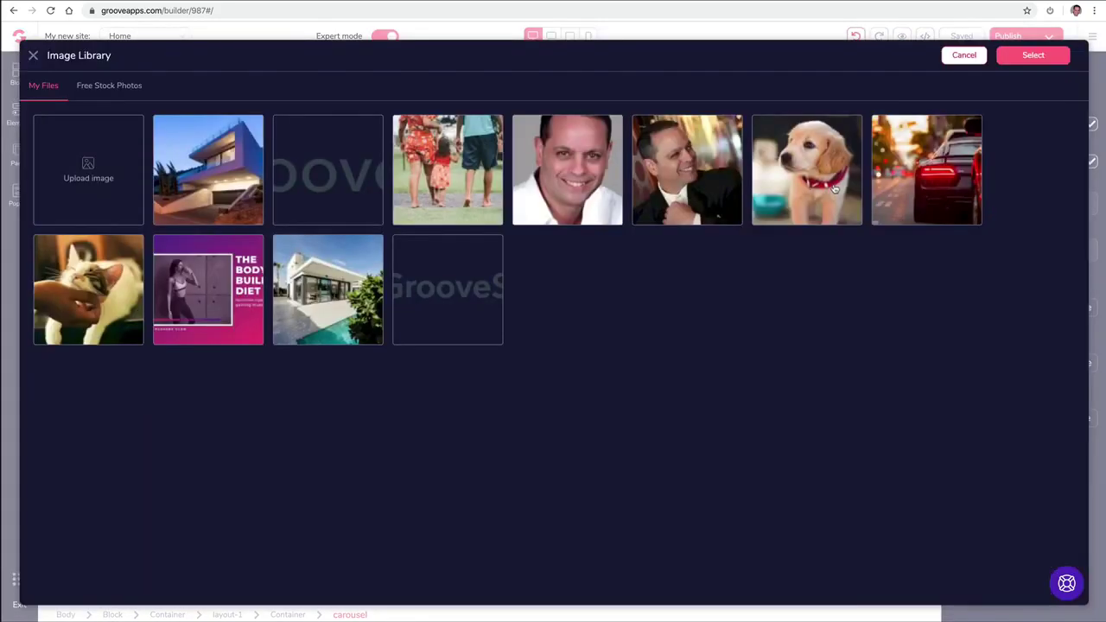
{"action": "left_click", "coordinate": [443, 176]}
{"action": "left_click", "coordinate": [1036, 59]}
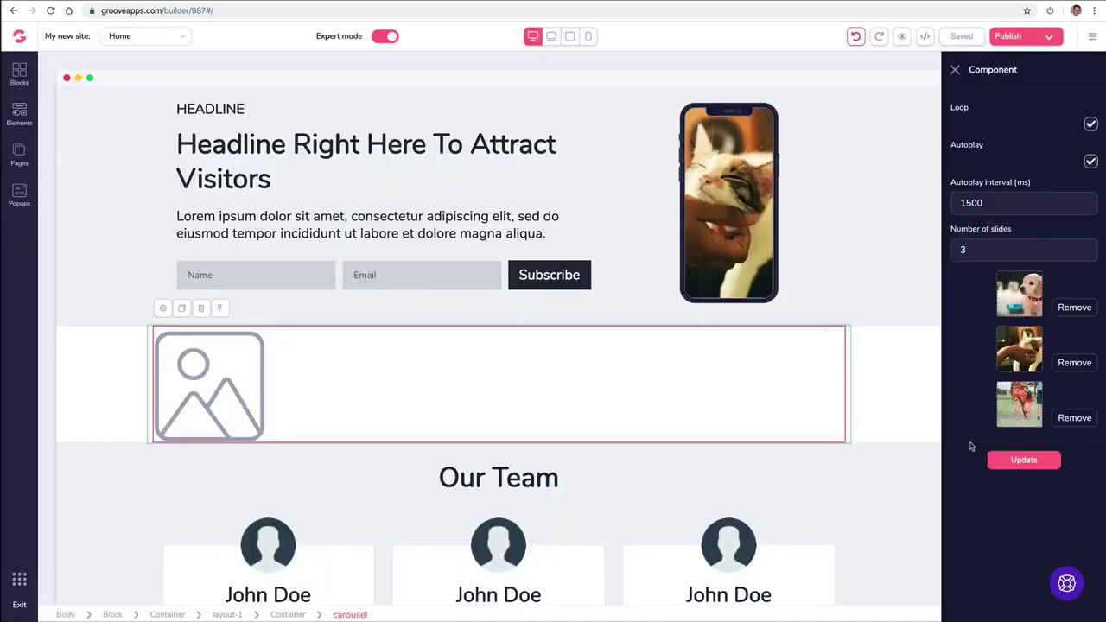
{"action": "left_click", "coordinate": [1023, 460]}
{"action": "scroll", "coordinate": [781, 279], "scroll_direction": "down", "scroll_amount": 5}
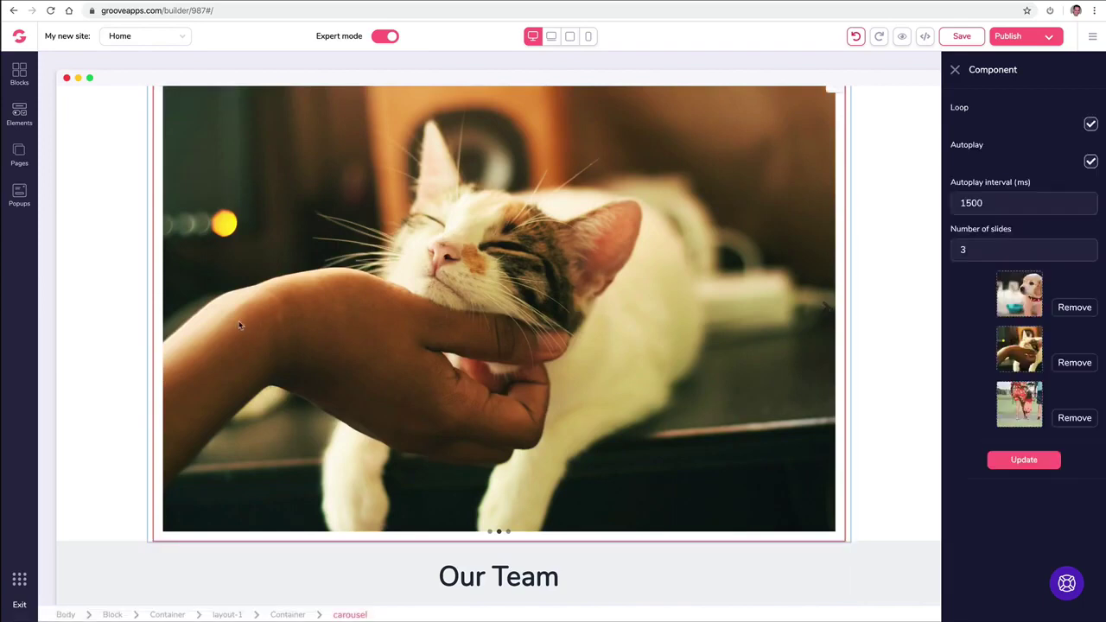
Step: Select the block holding the carousel and delete it with the trash icon
{"action": "scroll", "coordinate": [479, 237], "scroll_direction": "up", "scroll_amount": 2}
{"action": "scroll", "coordinate": [471, 236], "scroll_direction": "down", "scroll_amount": 3}
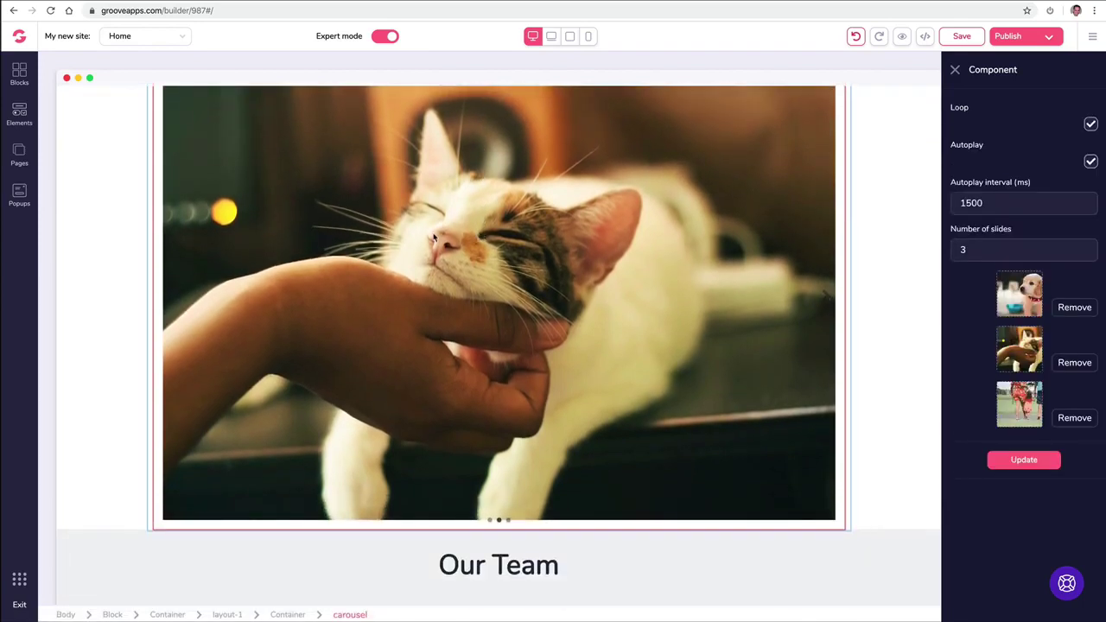
{"action": "scroll", "coordinate": [435, 239], "scroll_direction": "down", "scroll_amount": 5}
{"action": "scroll", "coordinate": [435, 241], "scroll_direction": "up", "scroll_amount": 3}
{"action": "scroll", "coordinate": [435, 240], "scroll_direction": "down", "scroll_amount": 1}
{"action": "scroll", "coordinate": [436, 238], "scroll_direction": "up", "scroll_amount": 3}
{"action": "scroll", "coordinate": [437, 239], "scroll_direction": "up", "scroll_amount": 2}
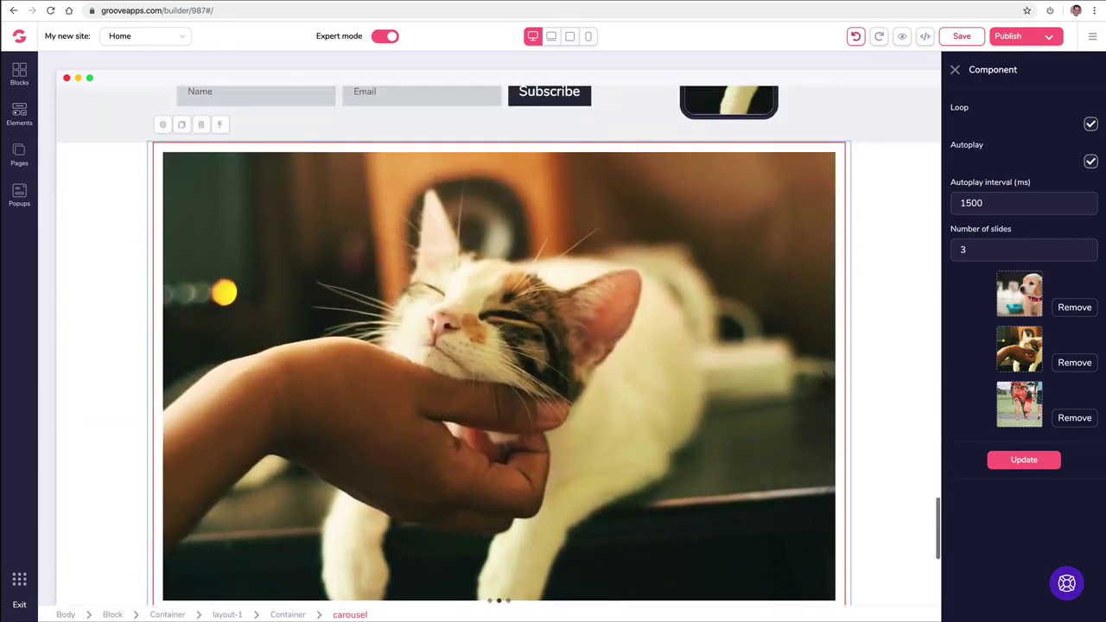
{"action": "left_click", "coordinate": [19, 112]}
{"action": "scroll", "coordinate": [117, 238], "scroll_direction": "down", "scroll_amount": 6}
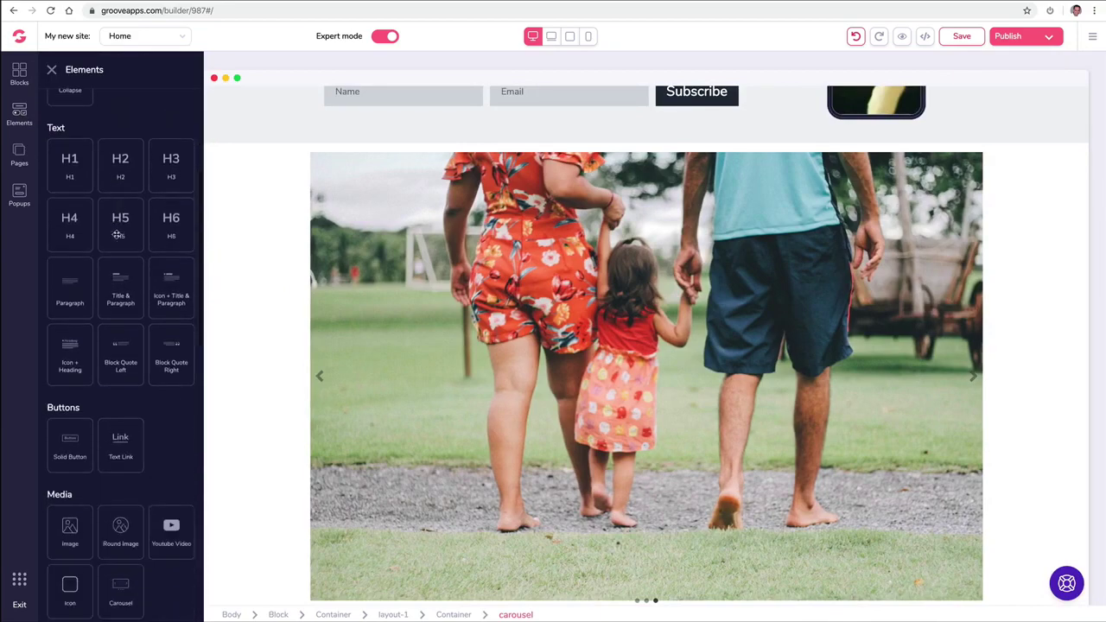
{"action": "scroll", "coordinate": [117, 238], "scroll_direction": "down", "scroll_amount": 8}
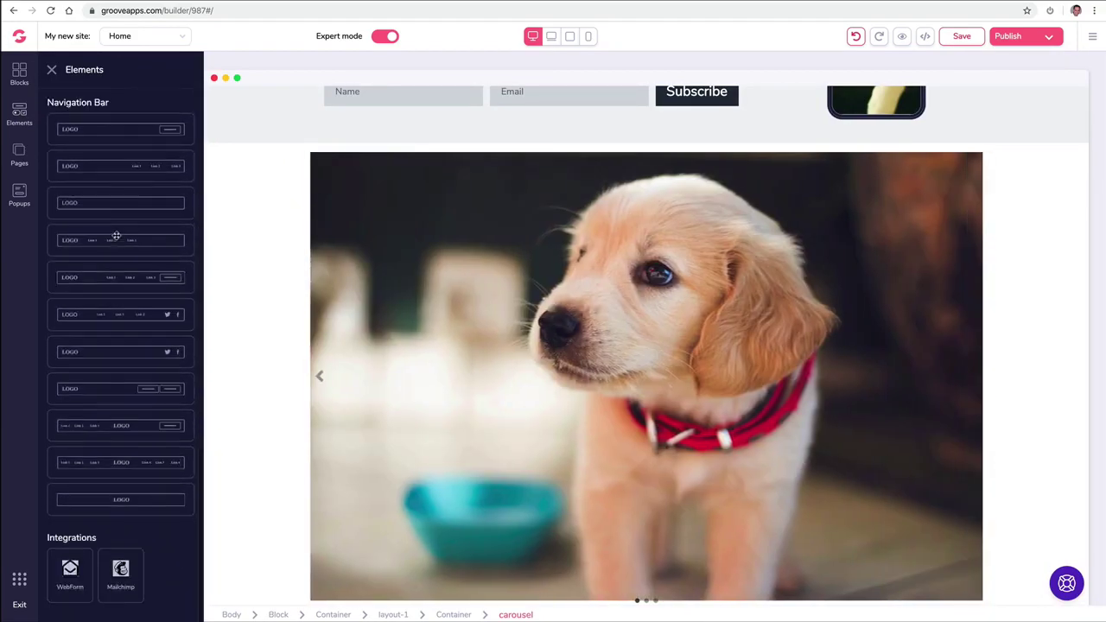
{"action": "scroll", "coordinate": [117, 238], "scroll_direction": "up", "scroll_amount": 14}
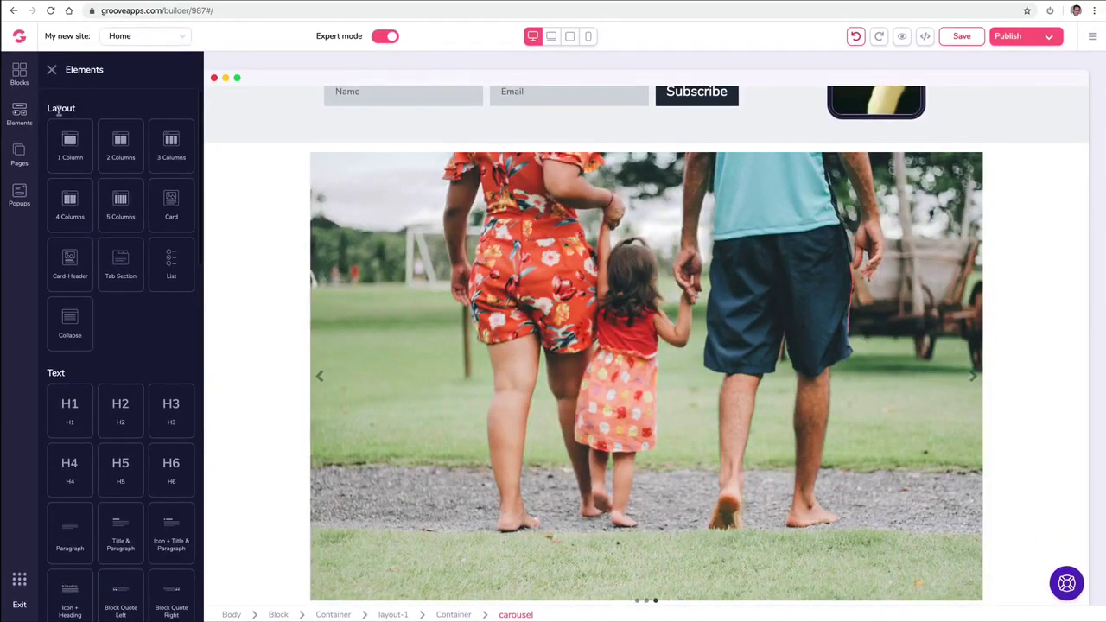
{"action": "left_click", "coordinate": [19, 76]}
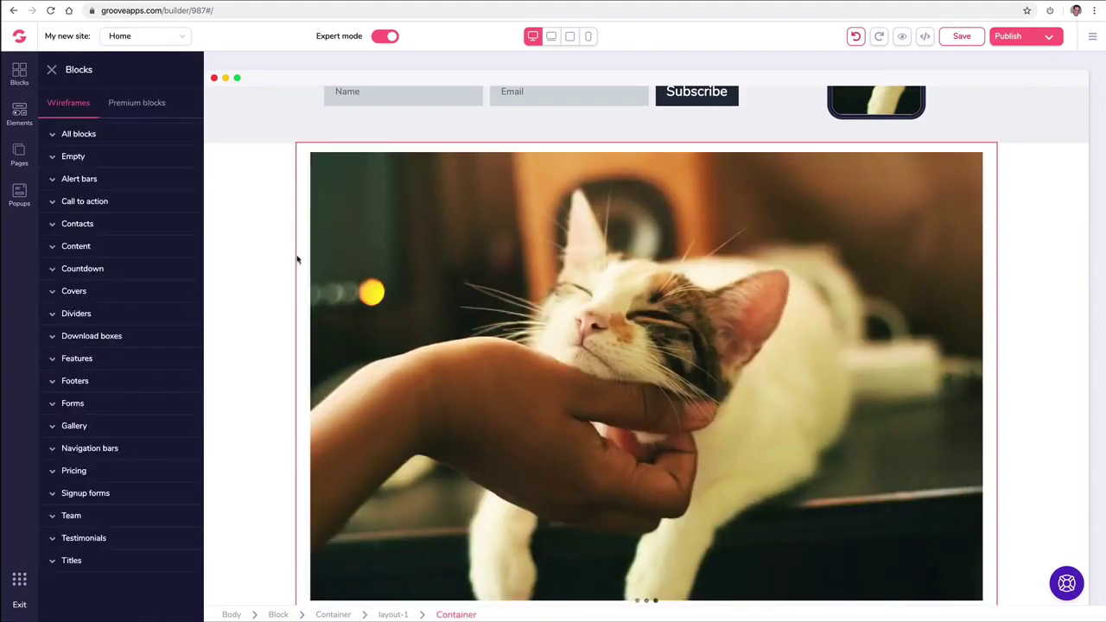
{"action": "left_click", "coordinate": [269, 242]}
{"action": "left_click", "coordinate": [124, 126]}
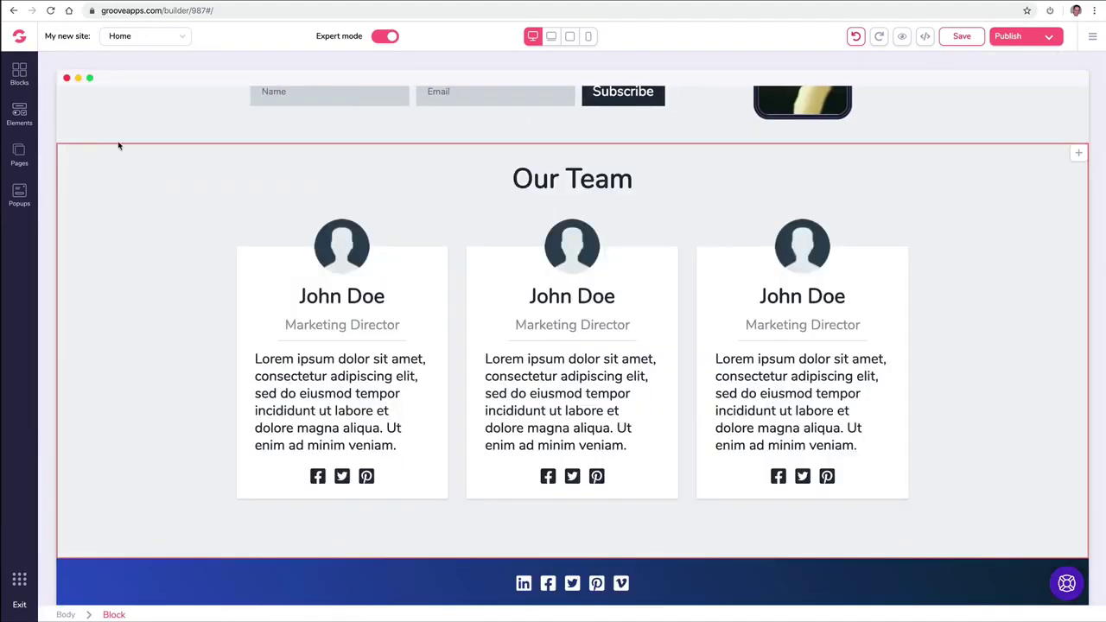
Step: Drag a Countdown element showing days, hours, minutes and seconds above the Our Team heading
{"action": "left_click", "coordinate": [18, 75]}
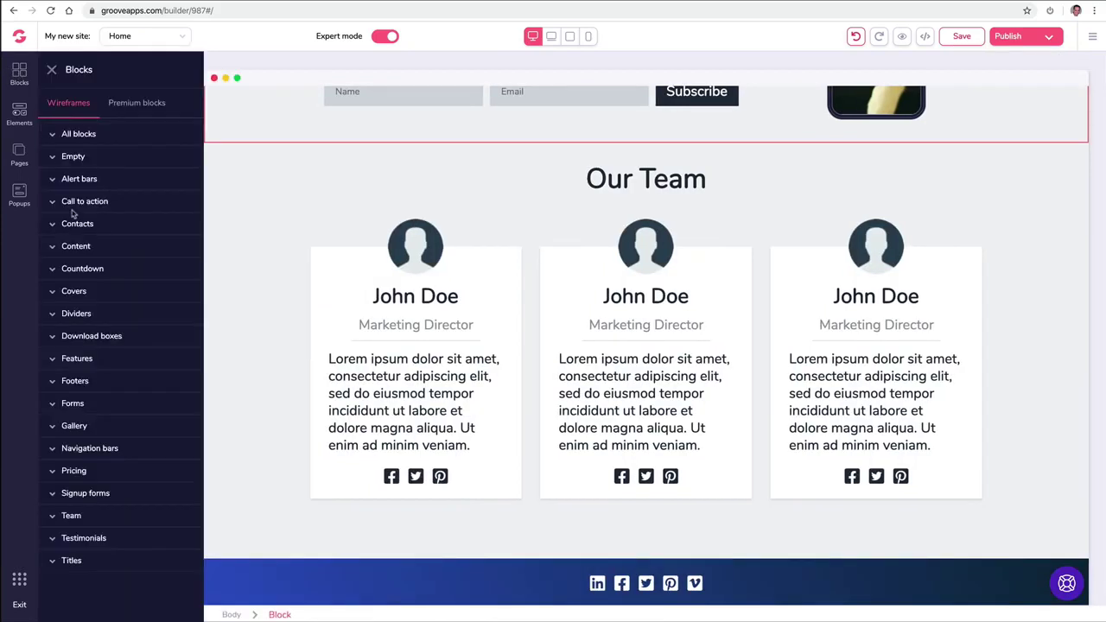
{"action": "left_click", "coordinate": [90, 270]}
{"action": "scroll", "coordinate": [137, 280], "scroll_direction": "down", "scroll_amount": 5}
{"action": "scroll", "coordinate": [135, 282], "scroll_direction": "down", "scroll_amount": 2}
{"action": "scroll", "coordinate": [136, 321], "scroll_direction": "up", "scroll_amount": 3}
{"action": "scroll", "coordinate": [135, 321], "scroll_direction": "up", "scroll_amount": 3}
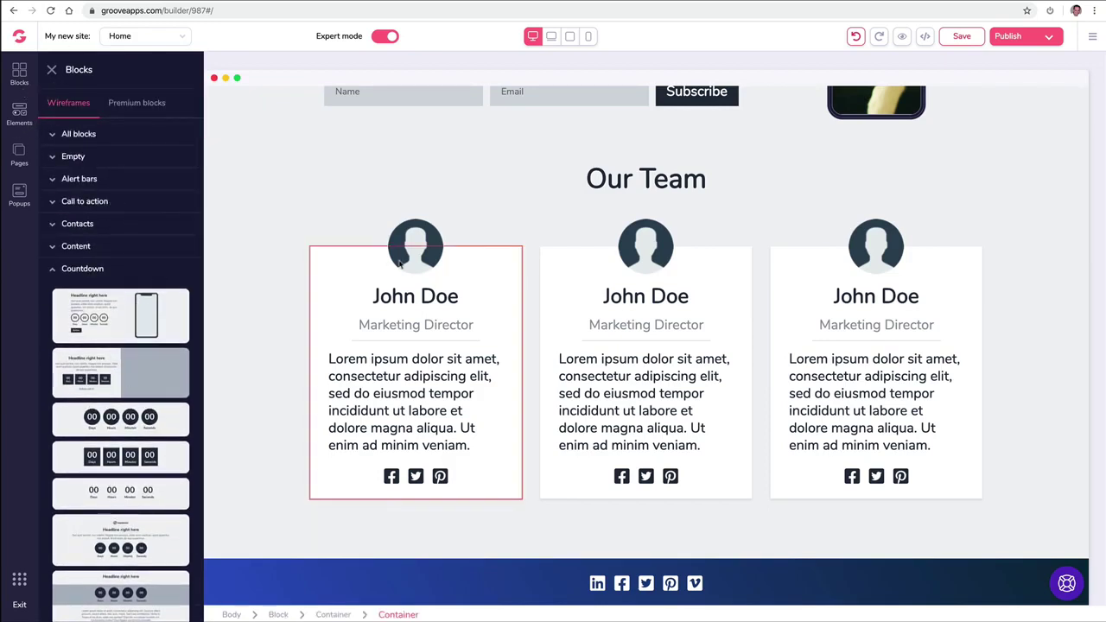
{"action": "left_click", "coordinate": [17, 112]}
{"action": "scroll", "coordinate": [147, 217], "scroll_direction": "down", "scroll_amount": 5}
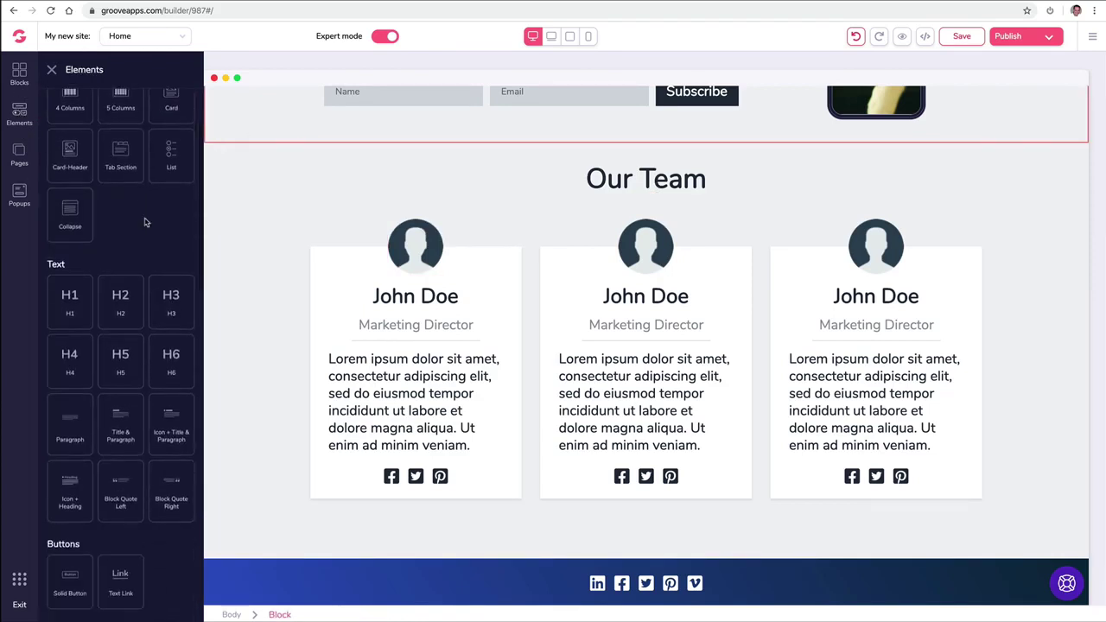
{"action": "scroll", "coordinate": [147, 223], "scroll_direction": "down", "scroll_amount": 6}
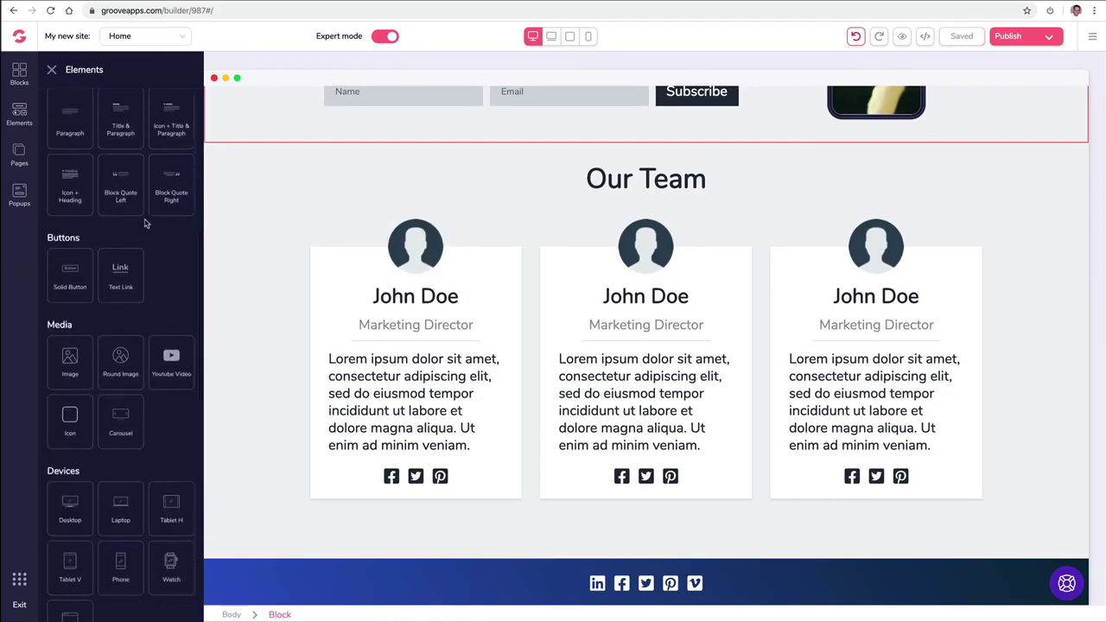
{"action": "left_click_drag", "start_coordinate": [172, 436], "coordinate": [659, 212]}
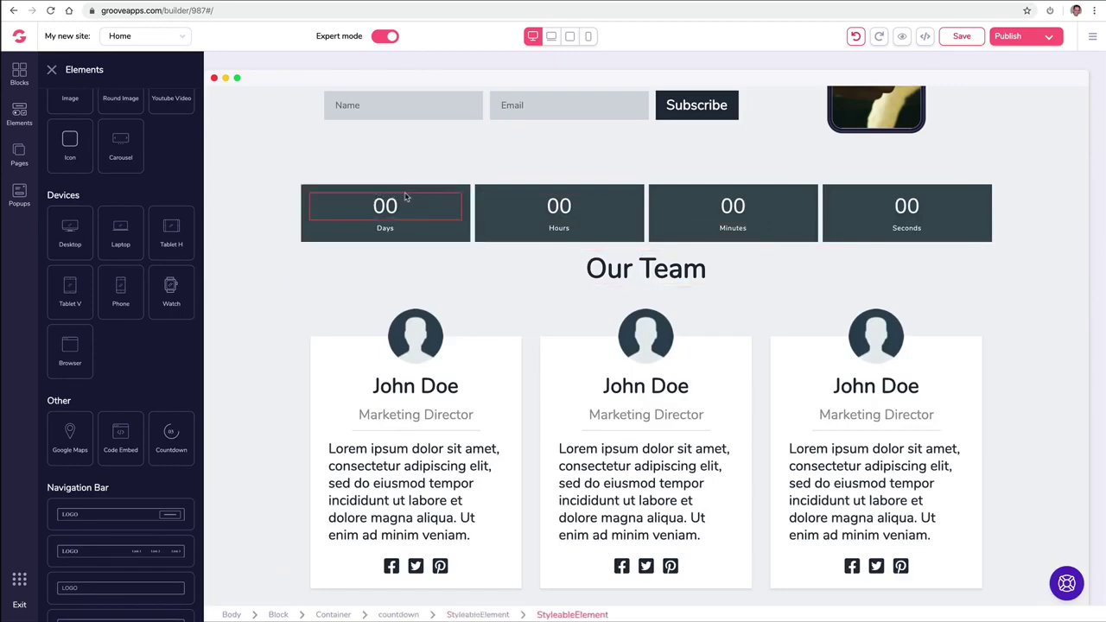
{"action": "scroll", "coordinate": [494, 277], "scroll_direction": "down", "scroll_amount": 1}
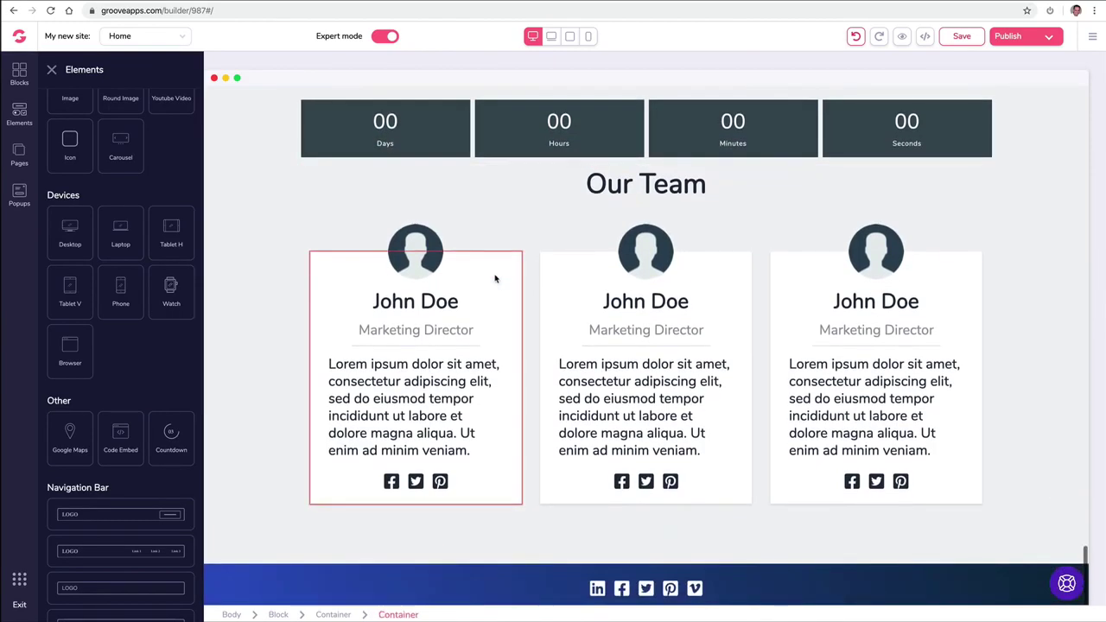
{"action": "scroll", "coordinate": [423, 272], "scroll_direction": "up", "scroll_amount": 3}
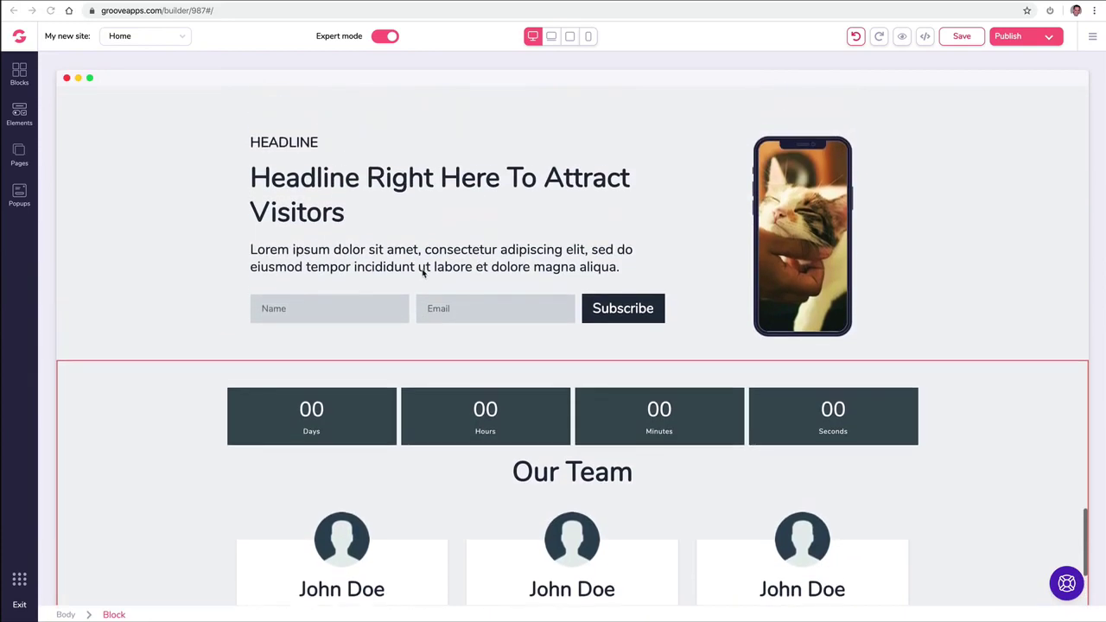
Step: Give the Subscribe button a black background with yellow text
{"action": "left_click", "coordinate": [596, 310]}
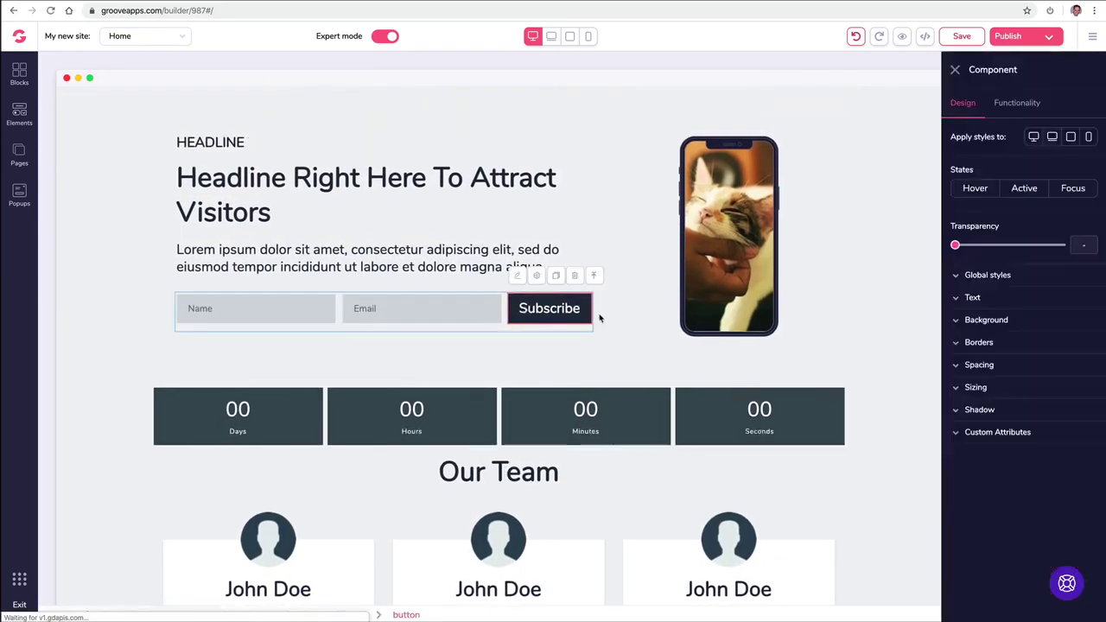
{"action": "left_click", "coordinate": [967, 321]}
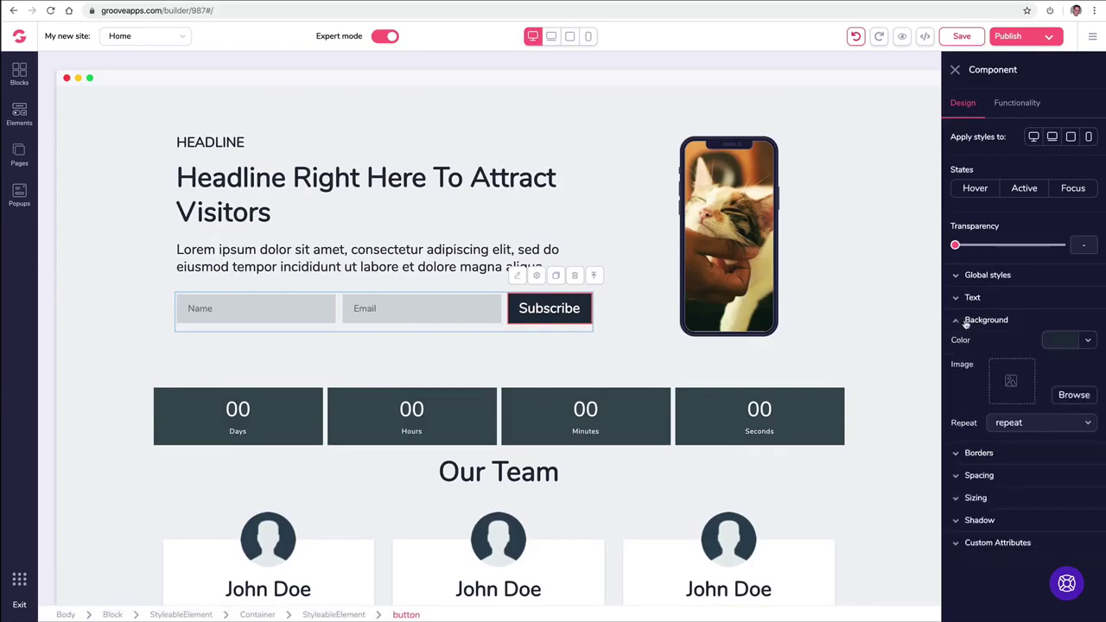
{"action": "left_click", "coordinate": [1054, 345]}
{"action": "left_click", "coordinate": [983, 397]}
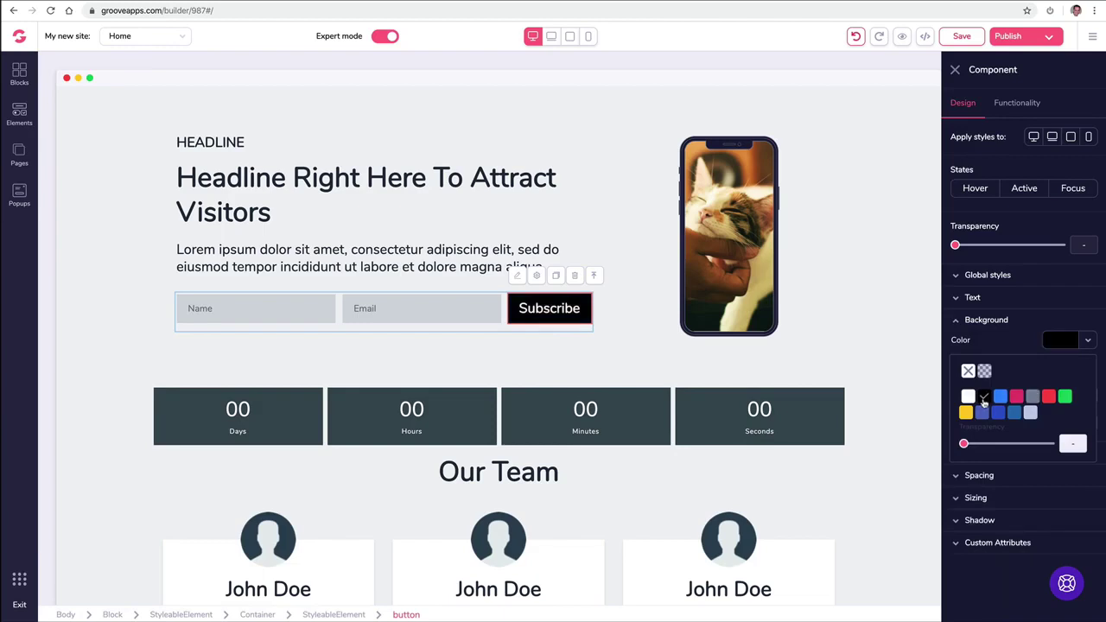
{"action": "left_click", "coordinate": [973, 298]}
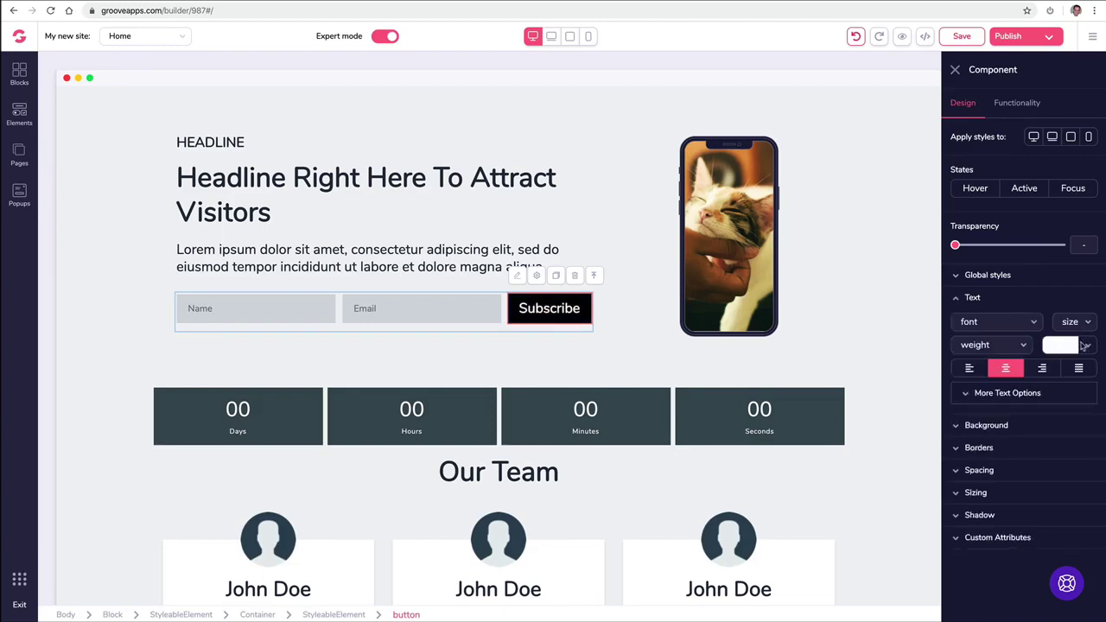
{"action": "left_click", "coordinate": [1084, 345]}
{"action": "mouse_move", "coordinate": [966, 420]}
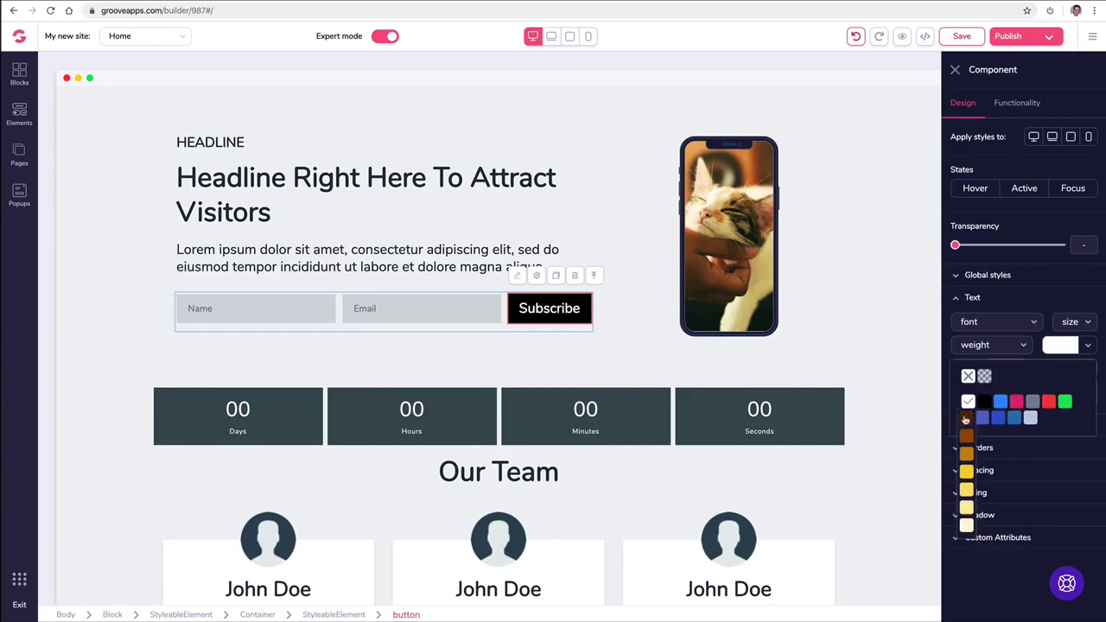
{"action": "left_click", "coordinate": [967, 472]}
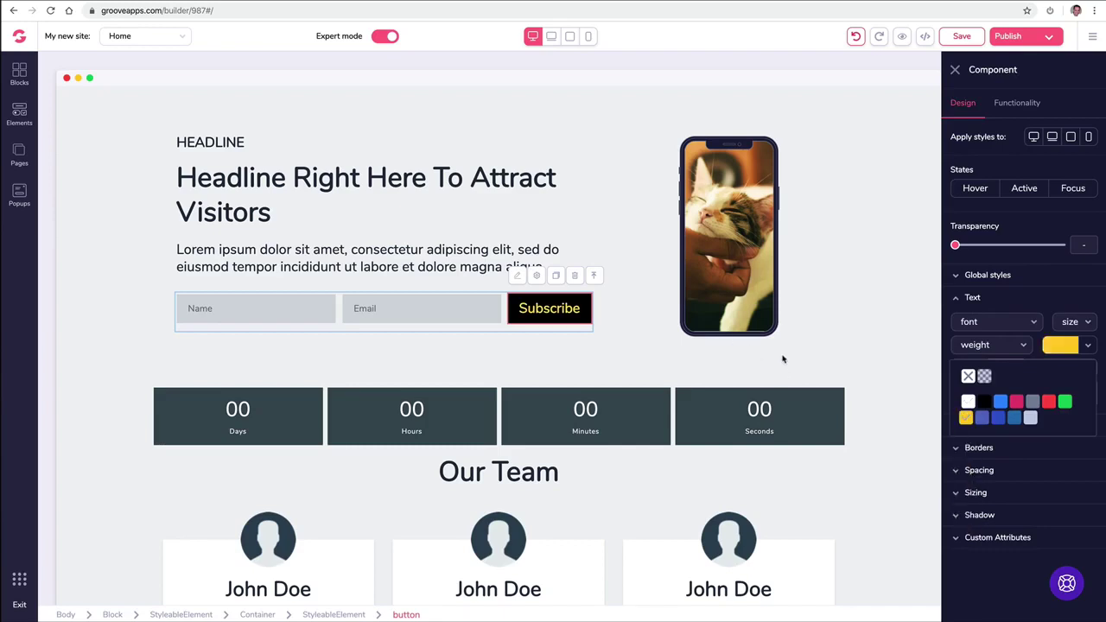
{"action": "left_click", "coordinate": [1023, 300]}
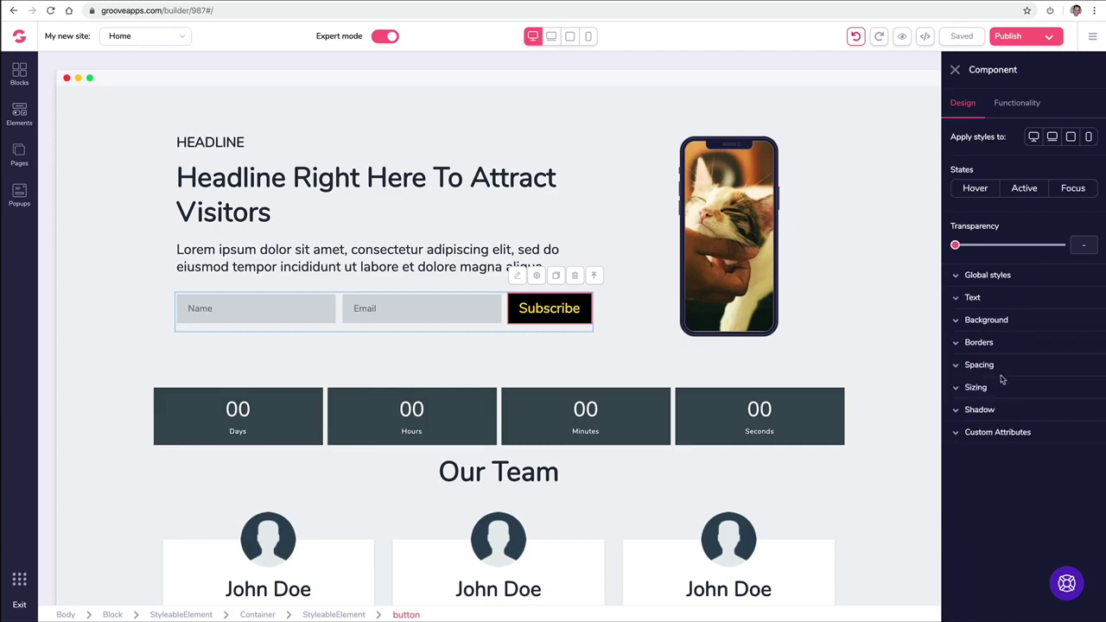
Step: Switch the Subscribe button to a yellow background with black text
{"action": "left_click", "coordinate": [986, 322]}
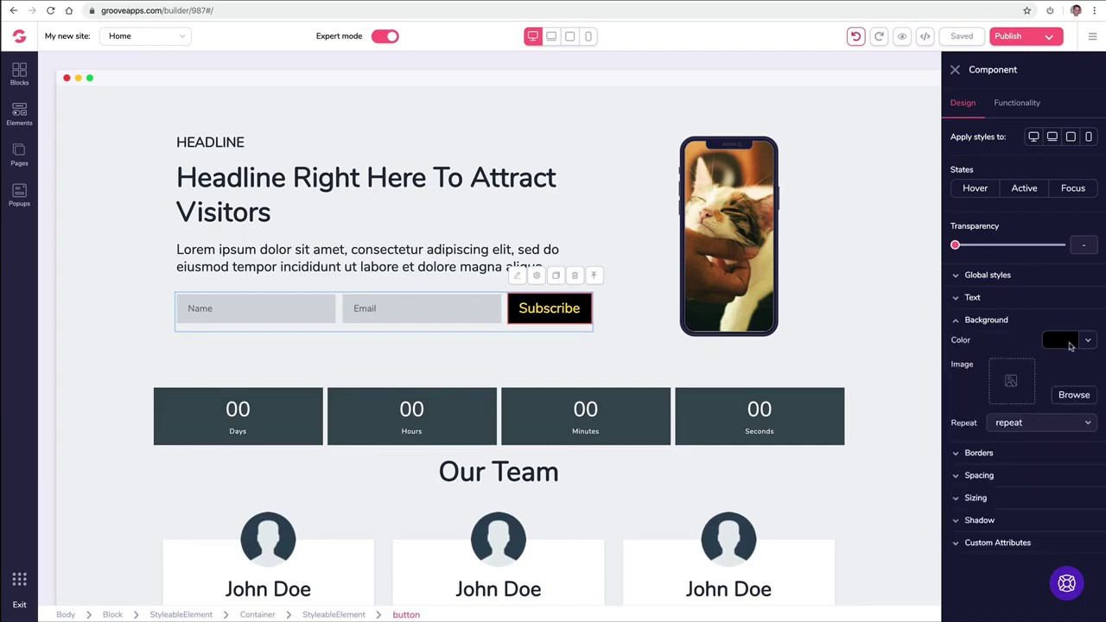
{"action": "left_click", "coordinate": [1063, 341]}
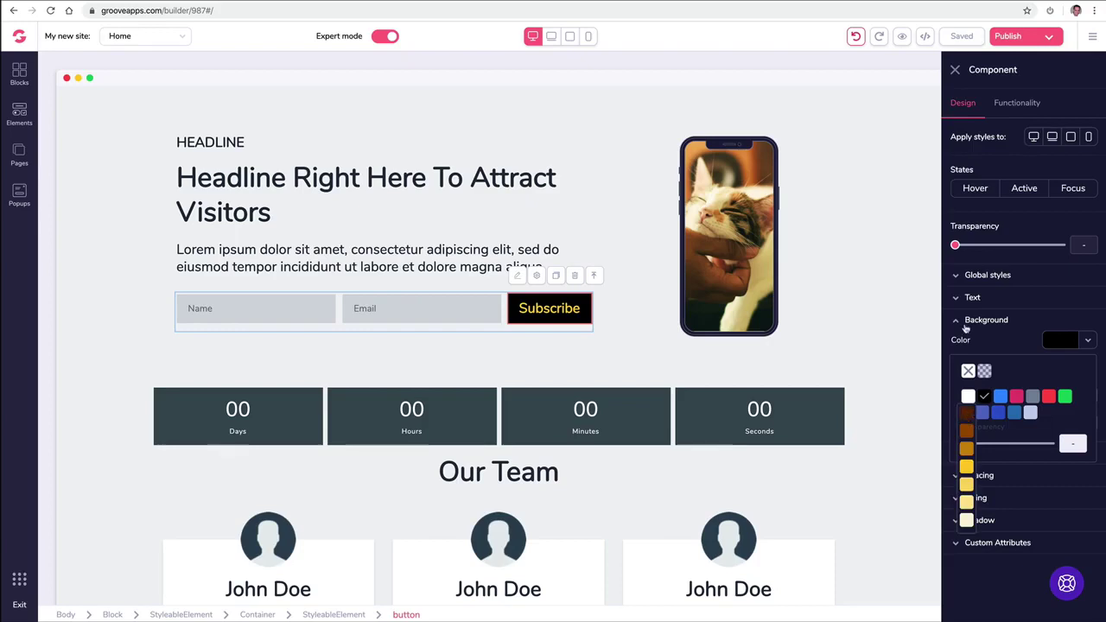
{"action": "left_click", "coordinate": [966, 469]}
{"action": "left_click", "coordinate": [1000, 298]}
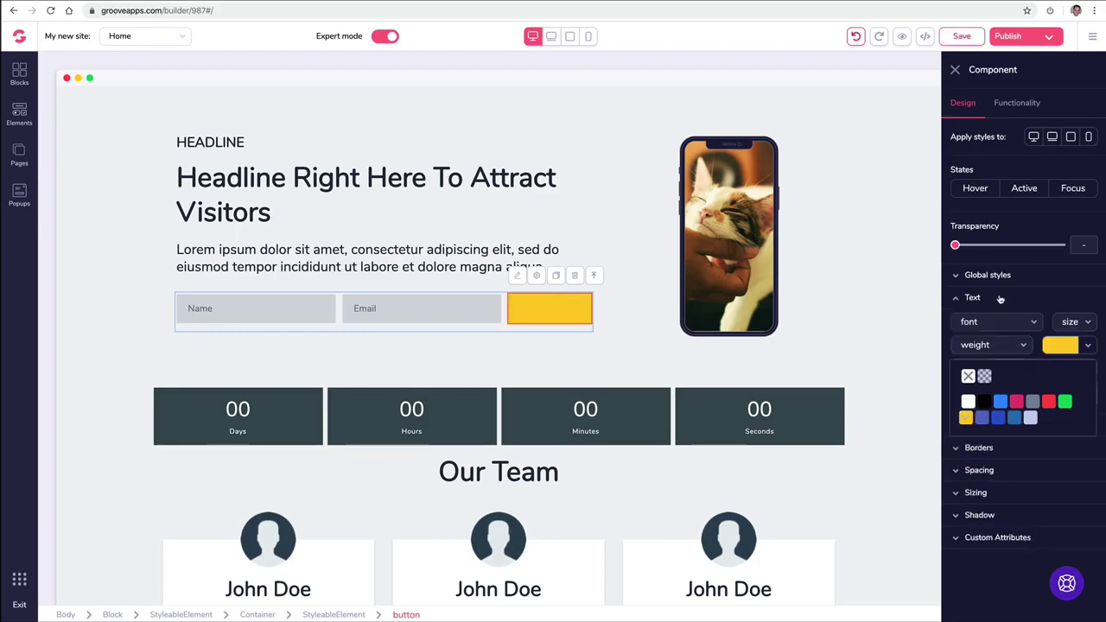
{"action": "left_click", "coordinate": [1088, 347]}
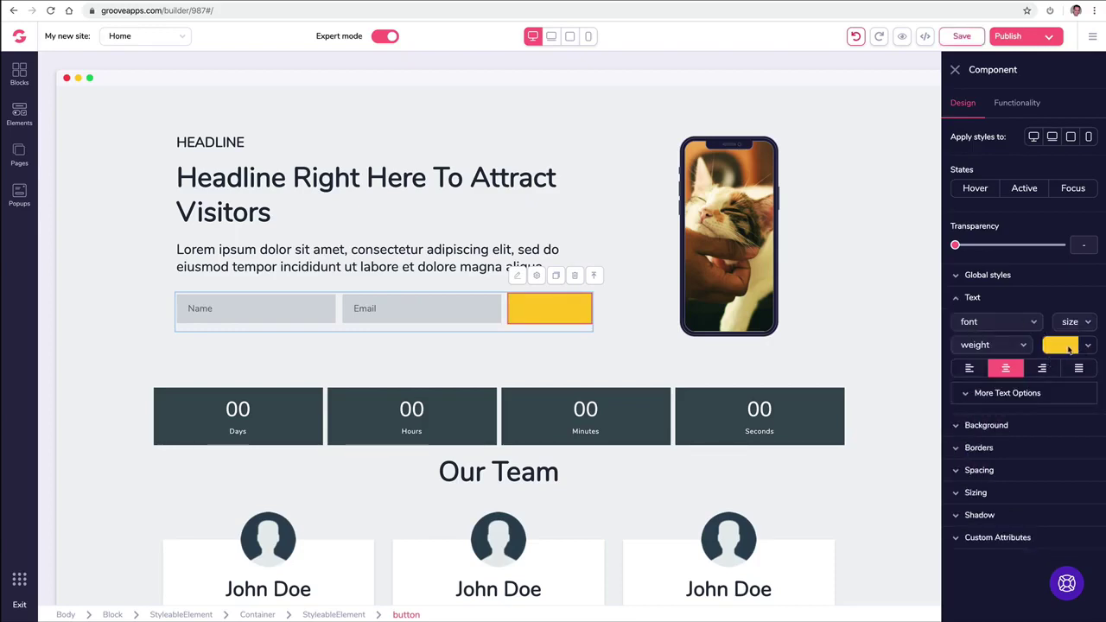
{"action": "left_click", "coordinate": [1073, 347]}
{"action": "left_click", "coordinate": [984, 402]}
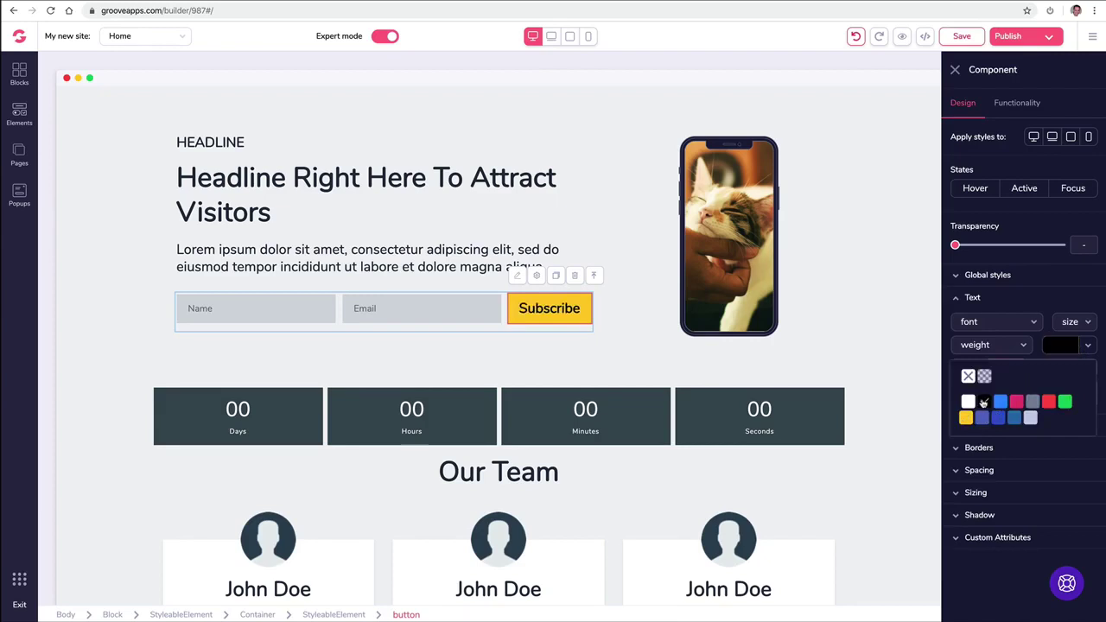
{"action": "left_click", "coordinate": [639, 360]}
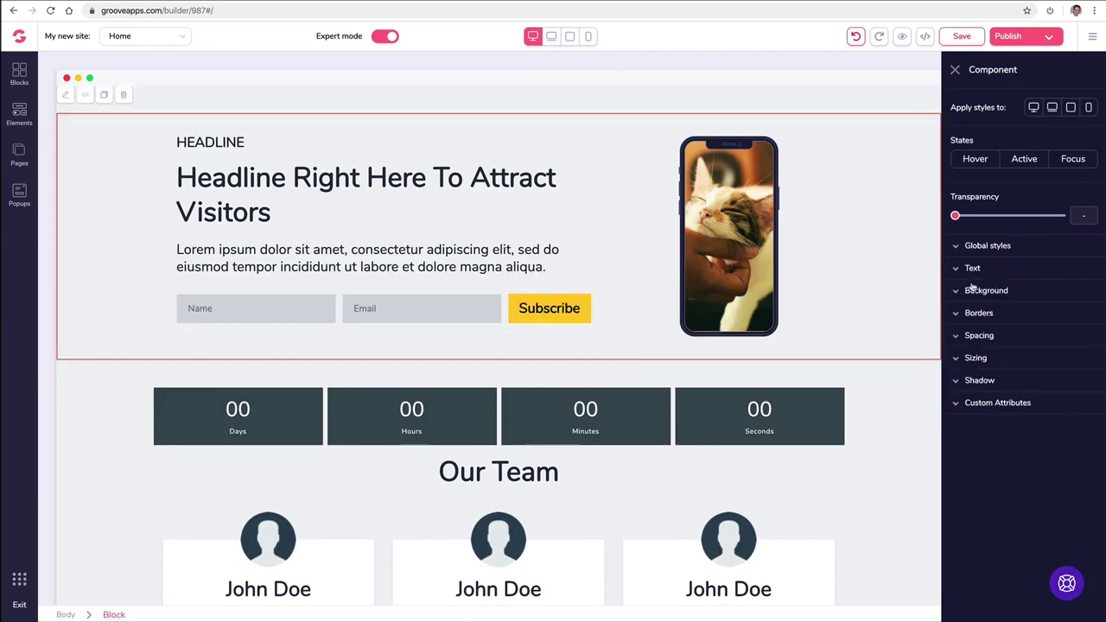
Step: Save the Subscribe button's look as a new global style named Yellow Button
{"action": "left_click", "coordinate": [962, 246]}
{"action": "left_click", "coordinate": [990, 272]}
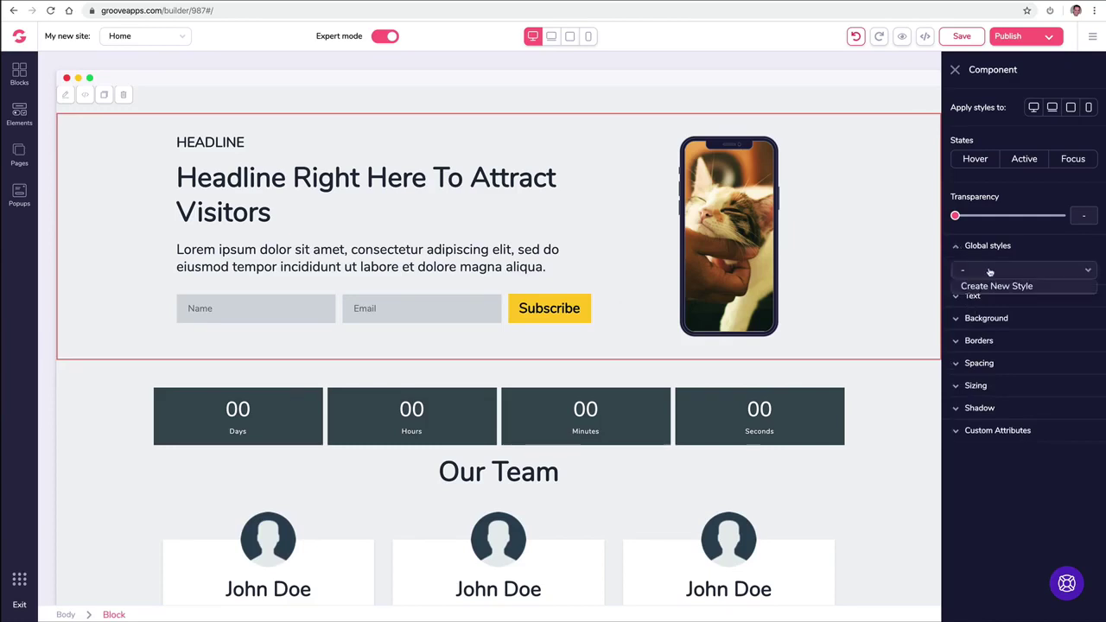
{"action": "left_click", "coordinate": [995, 286]}
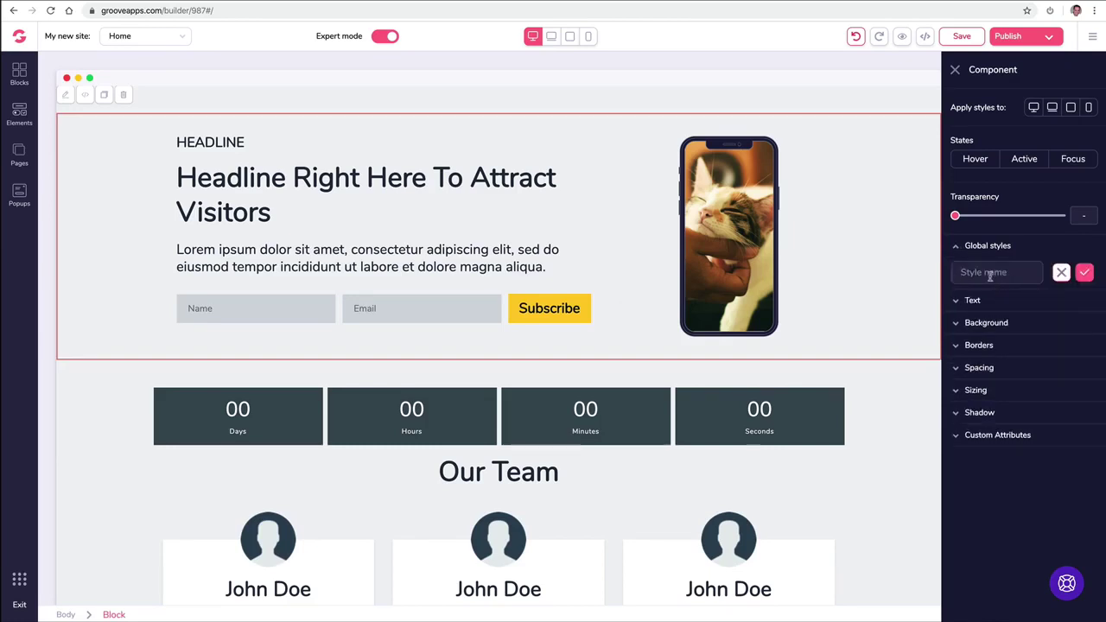
{"action": "type", "text": "Yellow Button"}
{"action": "left_click", "coordinate": [1084, 273]}
{"action": "scroll", "coordinate": [700, 357], "scroll_direction": "up", "scroll_amount": 4}
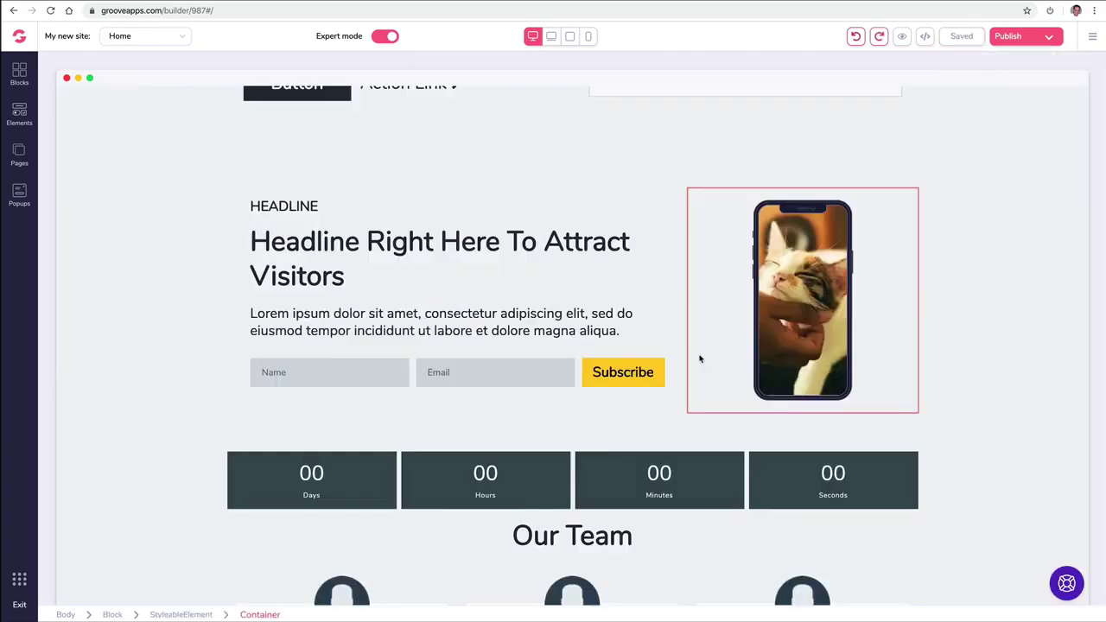
{"action": "scroll", "coordinate": [700, 357], "scroll_direction": "up", "scroll_amount": 5}
Step: Inspect the global style list on the pricing card buttons without applying any style
{"action": "left_click", "coordinate": [800, 318]}
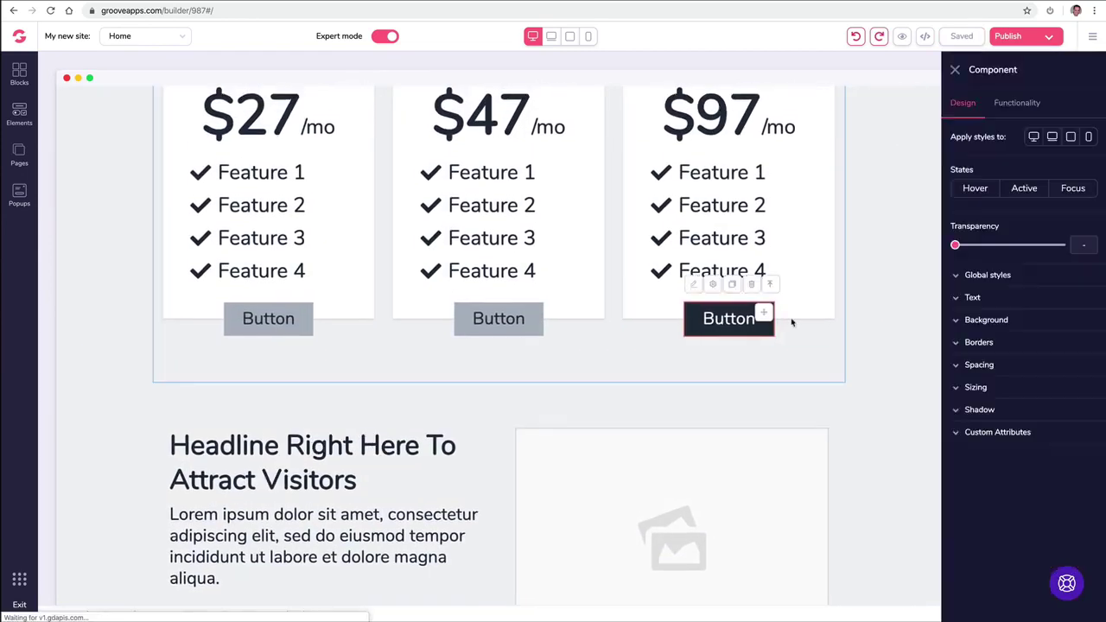
{"action": "left_click", "coordinate": [1007, 275]}
{"action": "left_click", "coordinate": [984, 299]}
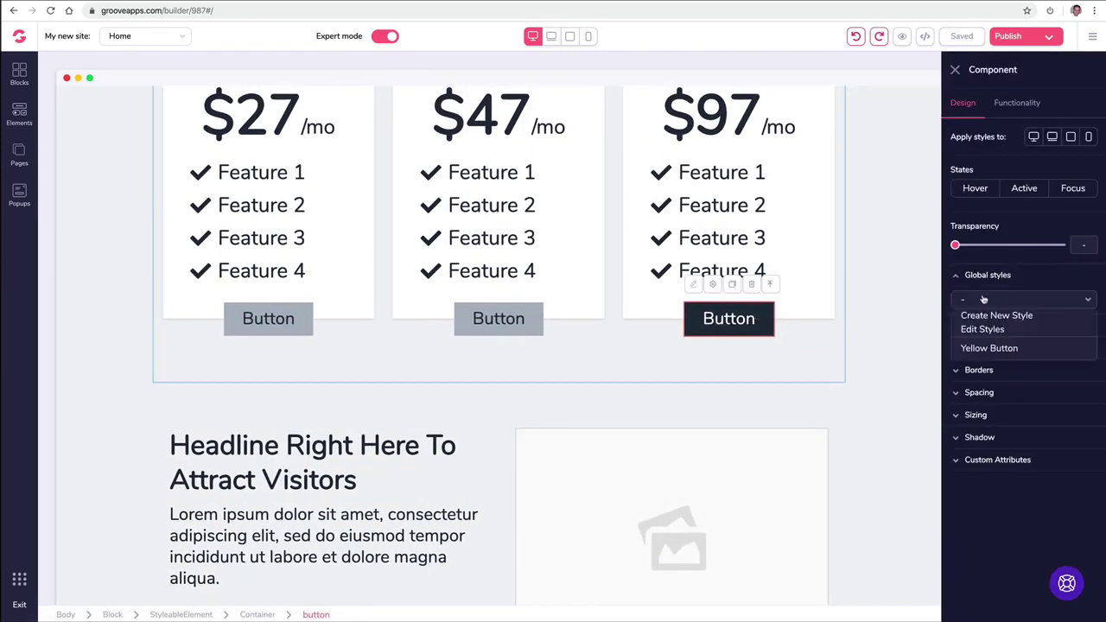
{"action": "left_click", "coordinate": [814, 377]}
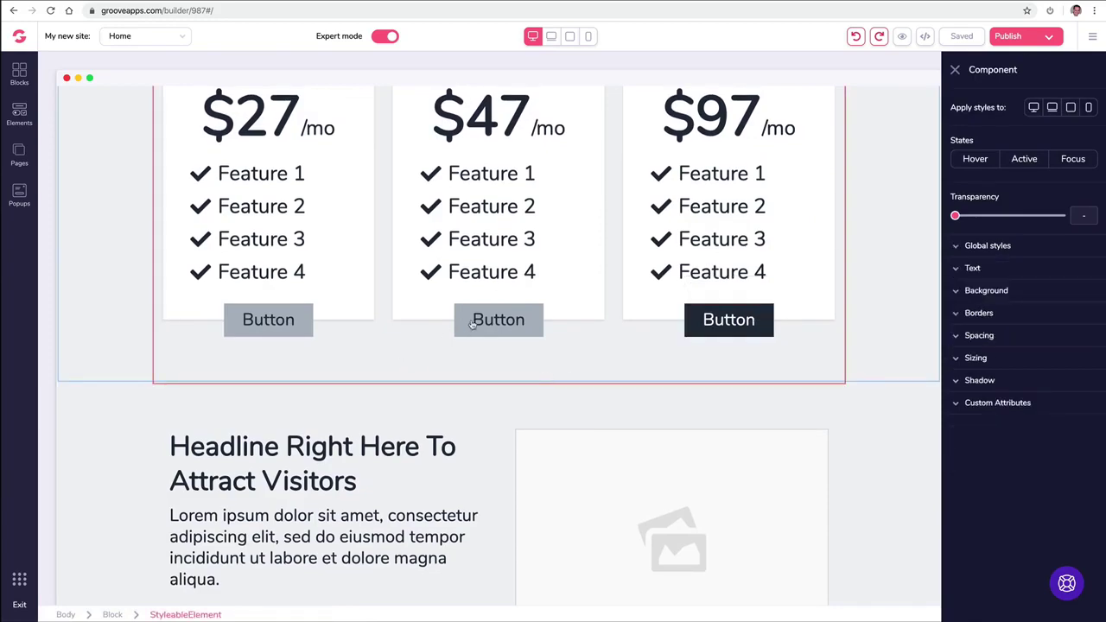
{"action": "left_click", "coordinate": [295, 322]}
{"action": "scroll", "coordinate": [381, 383], "scroll_direction": "down", "scroll_amount": 3}
{"action": "scroll", "coordinate": [397, 362], "scroll_direction": "down", "scroll_amount": 3}
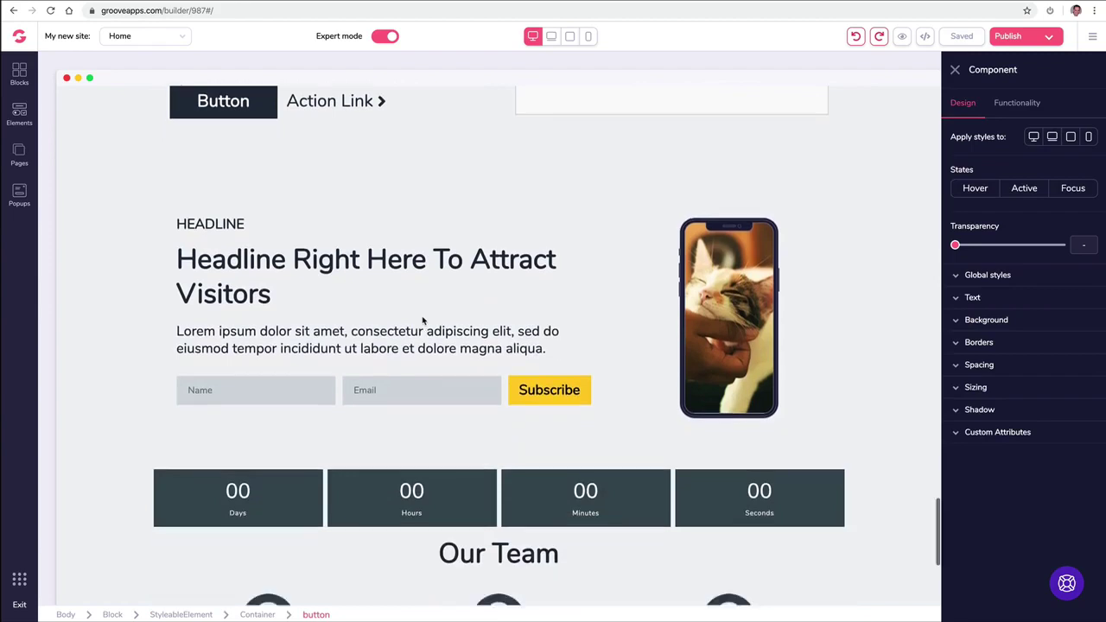
{"action": "left_click", "coordinate": [536, 275]}
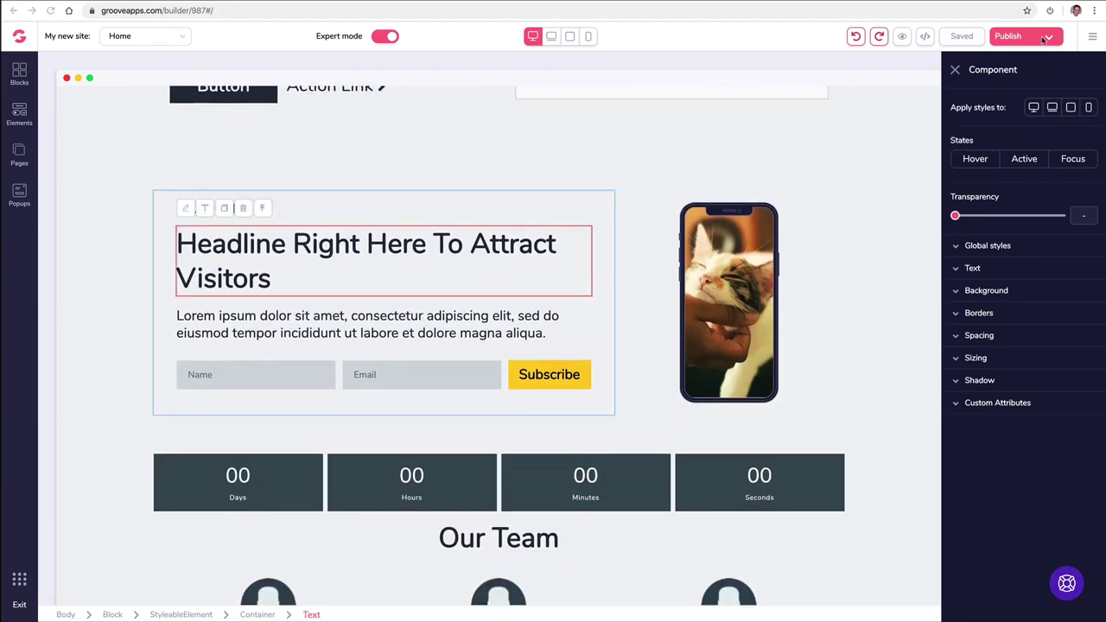
{"action": "left_click", "coordinate": [1093, 39]}
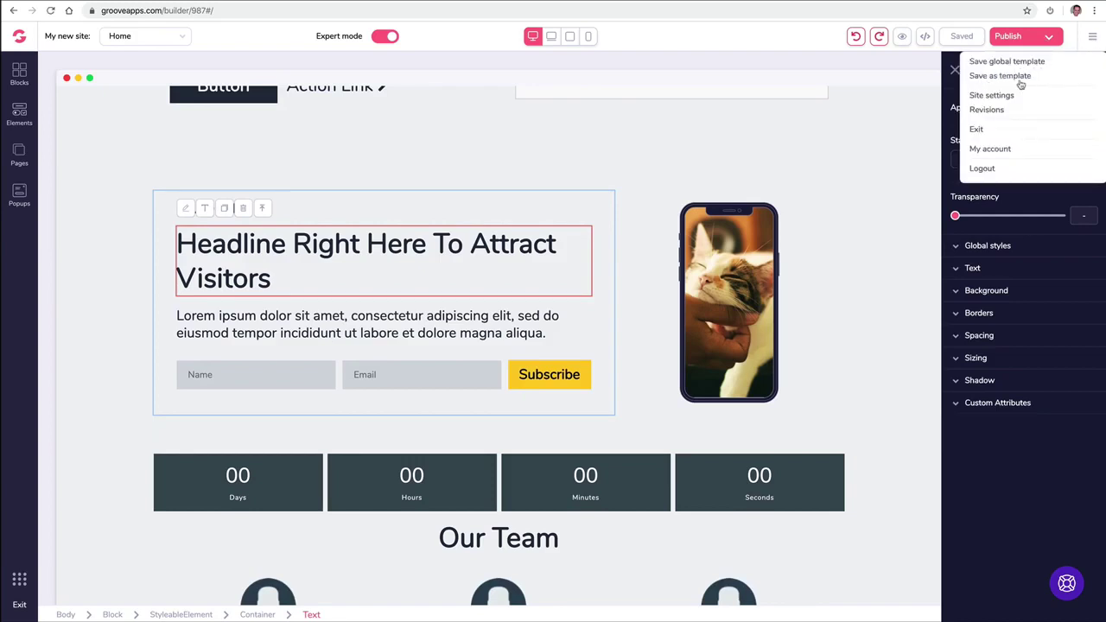
{"action": "left_click", "coordinate": [782, 161]}
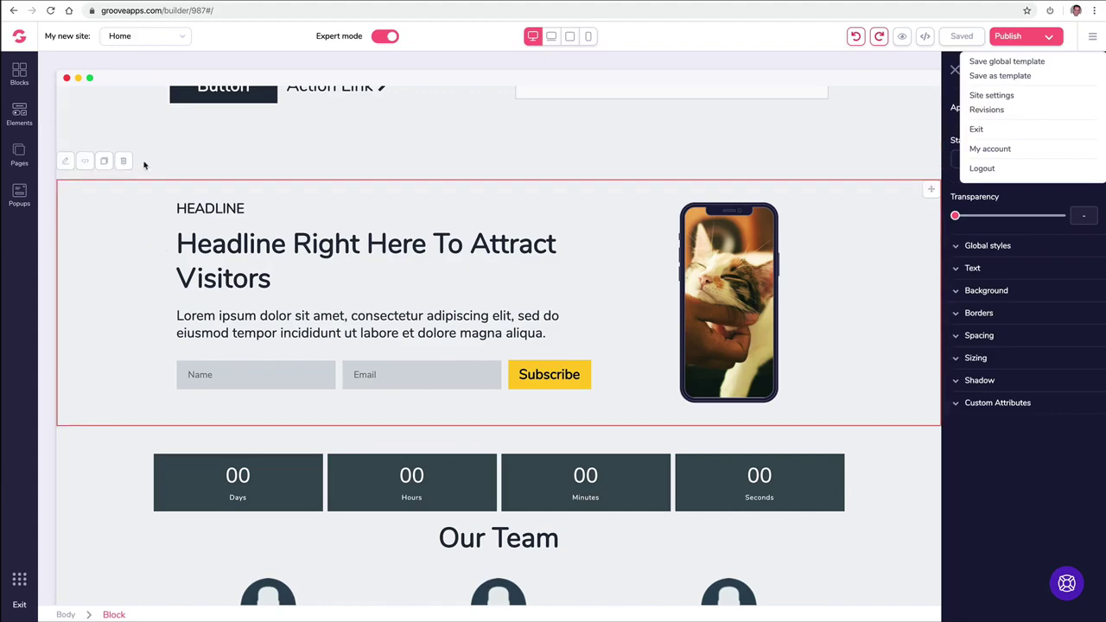
{"action": "scroll", "coordinate": [313, 247], "scroll_direction": "down", "scroll_amount": 5}
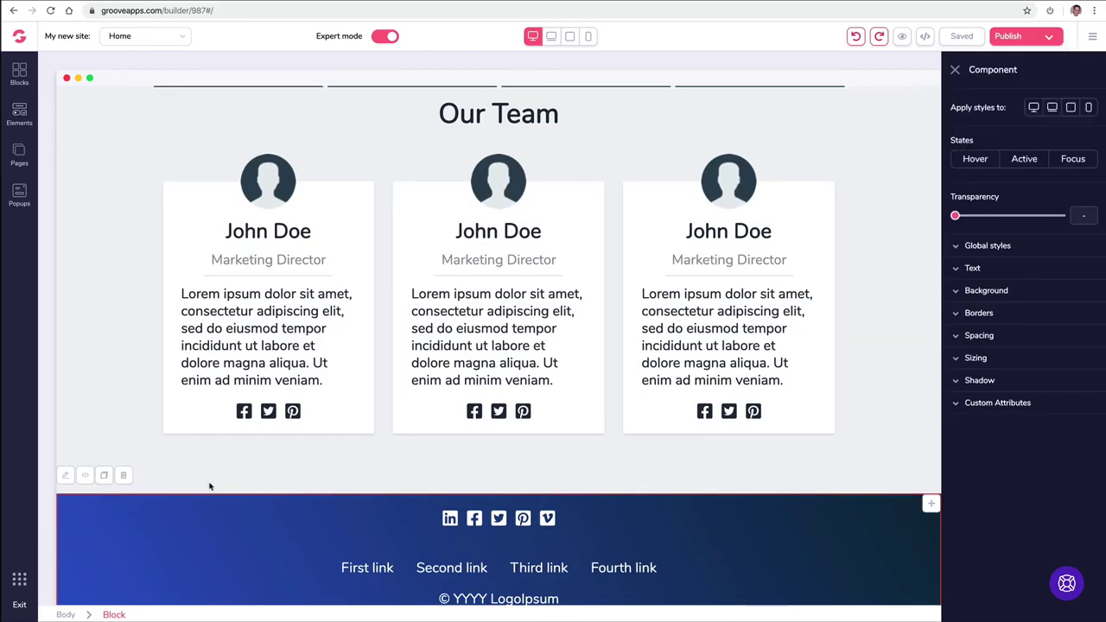
{"action": "scroll", "coordinate": [220, 484], "scroll_direction": "up", "scroll_amount": 1}
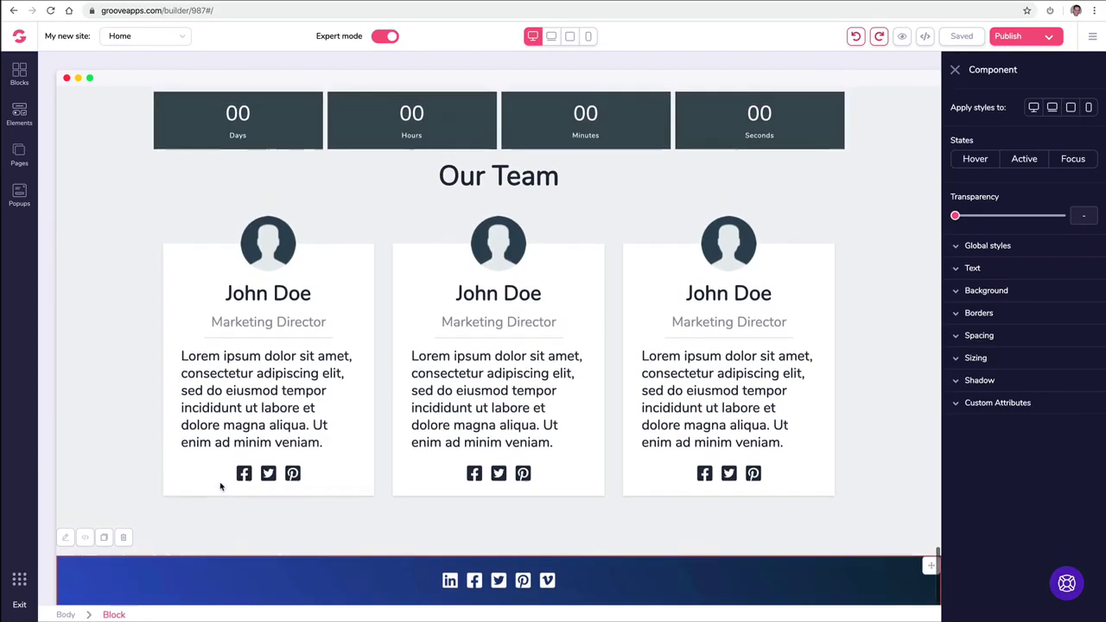
{"action": "left_click", "coordinate": [20, 73]}
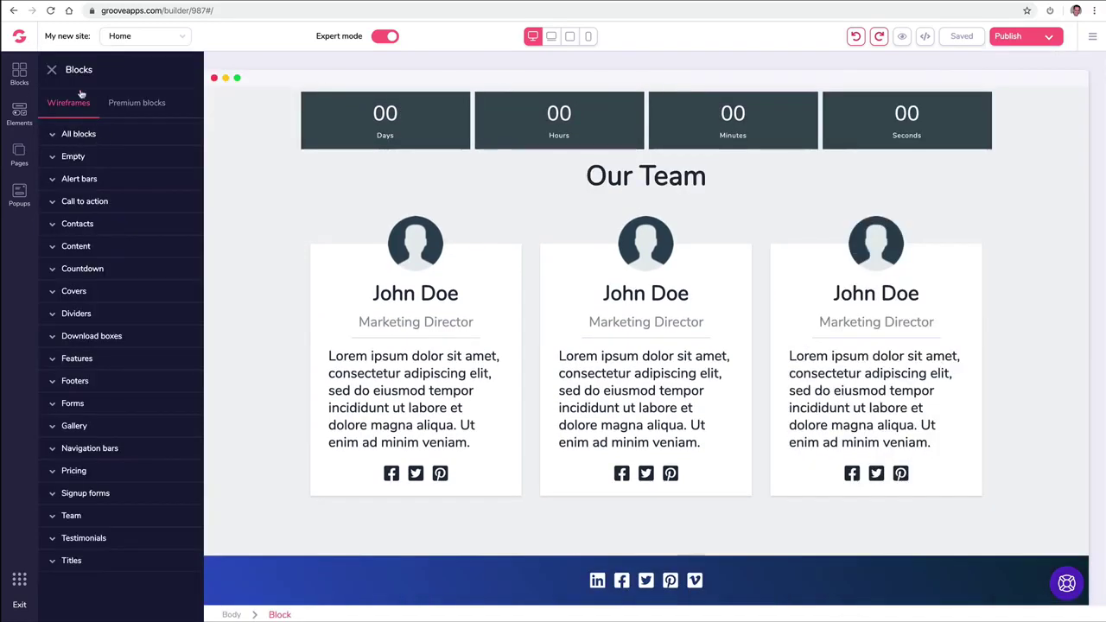
{"action": "left_click", "coordinate": [52, 70]}
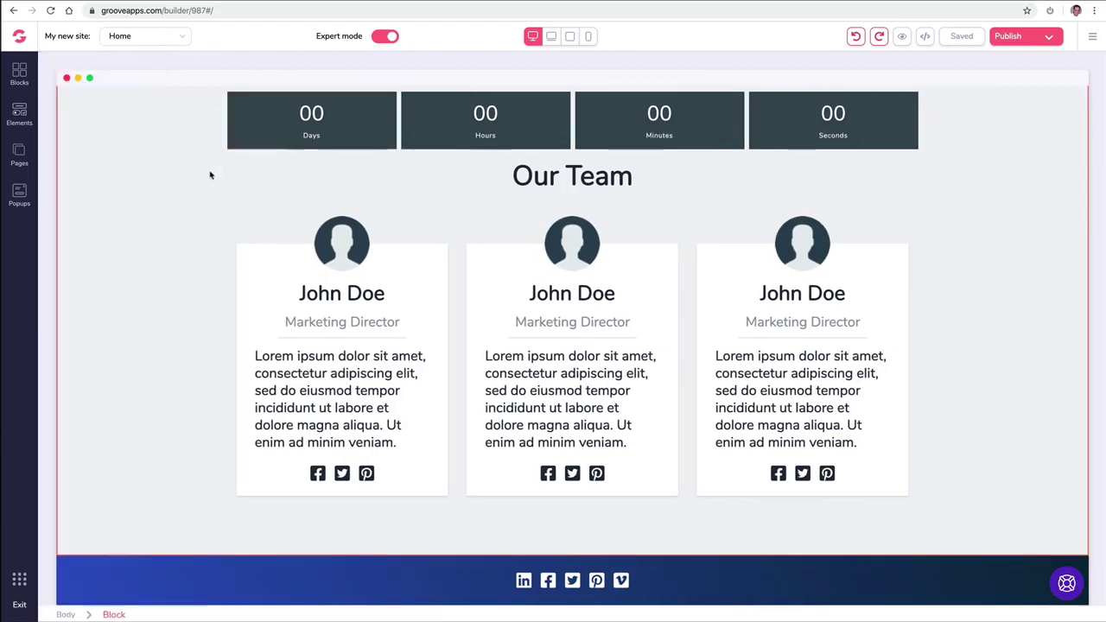
{"action": "scroll", "coordinate": [378, 185], "scroll_direction": "down", "scroll_amount": 5}
{"action": "scroll", "coordinate": [378, 185], "scroll_direction": "down", "scroll_amount": 3}
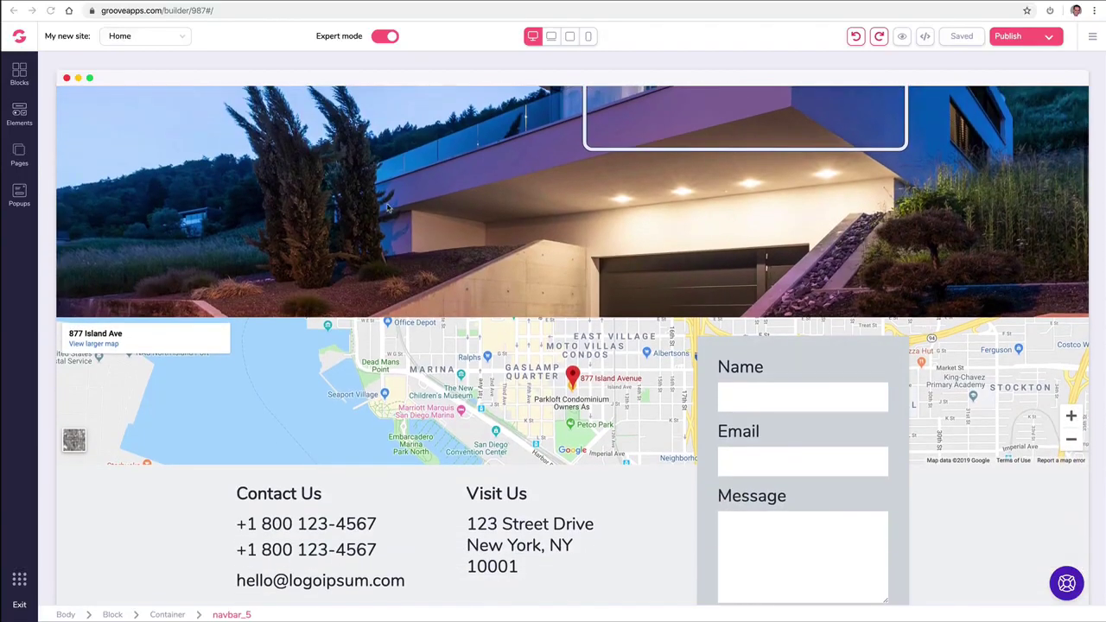
{"action": "scroll", "coordinate": [414, 190], "scroll_direction": "down", "scroll_amount": 4}
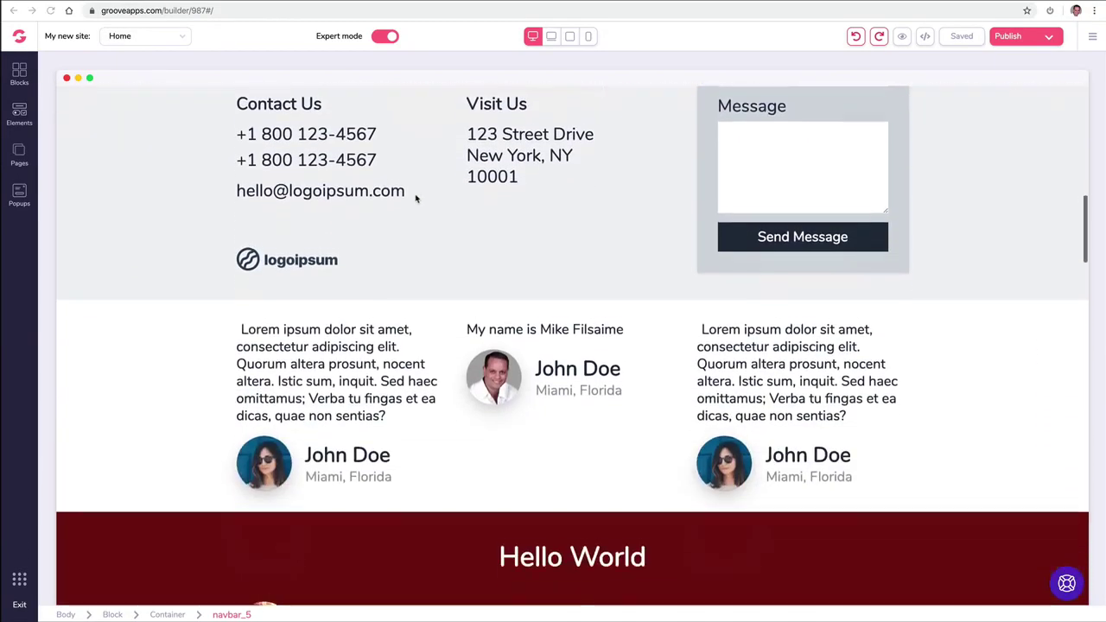
{"action": "left_click", "coordinate": [320, 277]}
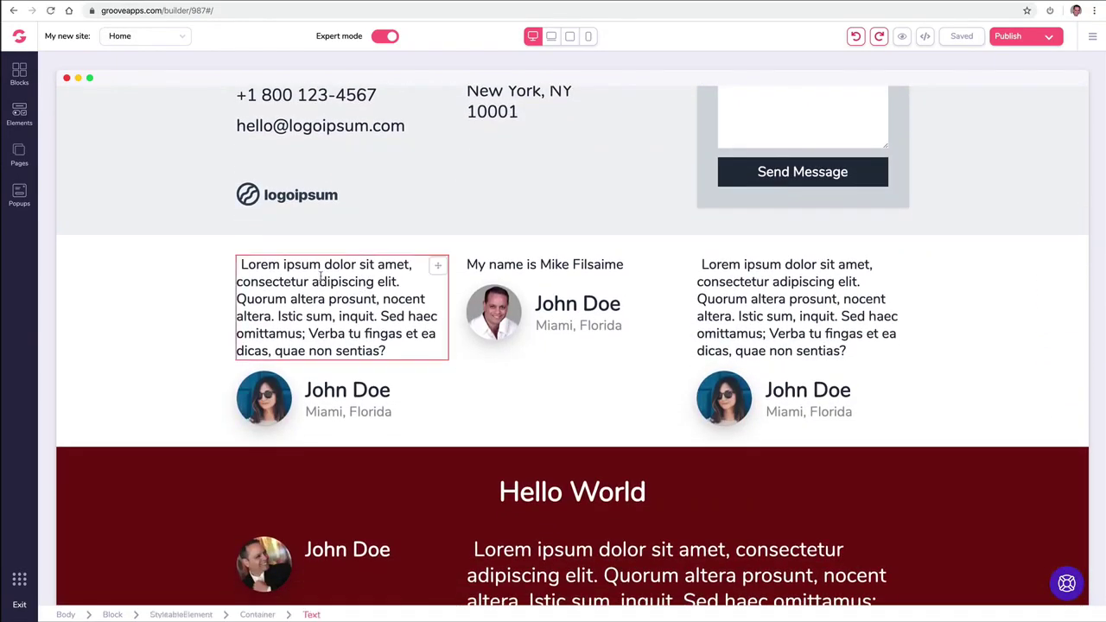
{"action": "left_click", "coordinate": [251, 271]}
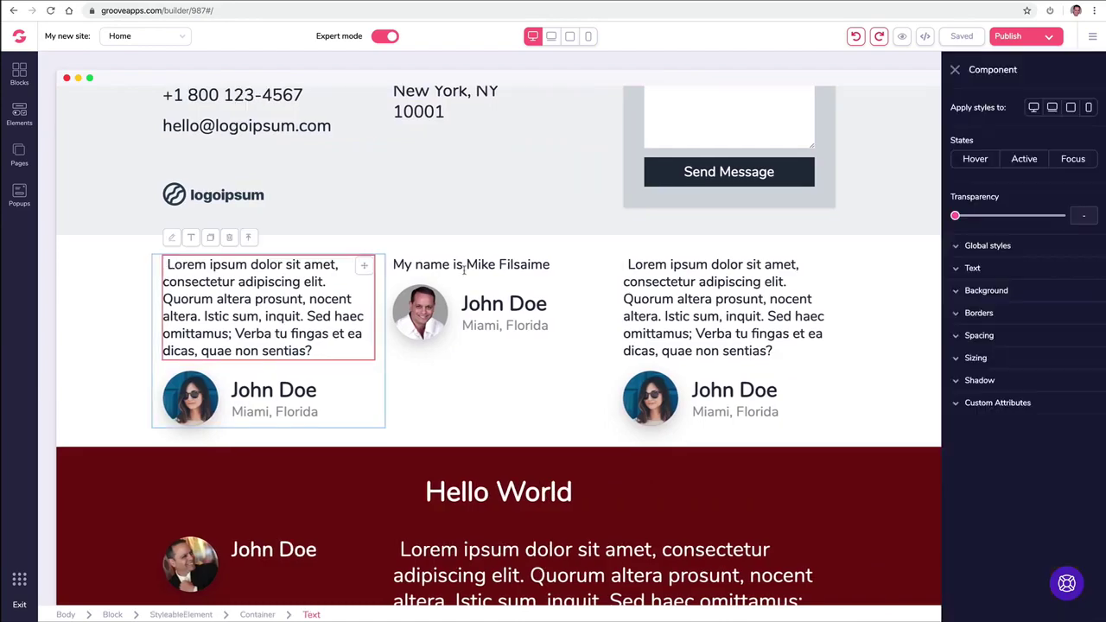
{"action": "left_click", "coordinate": [968, 405]}
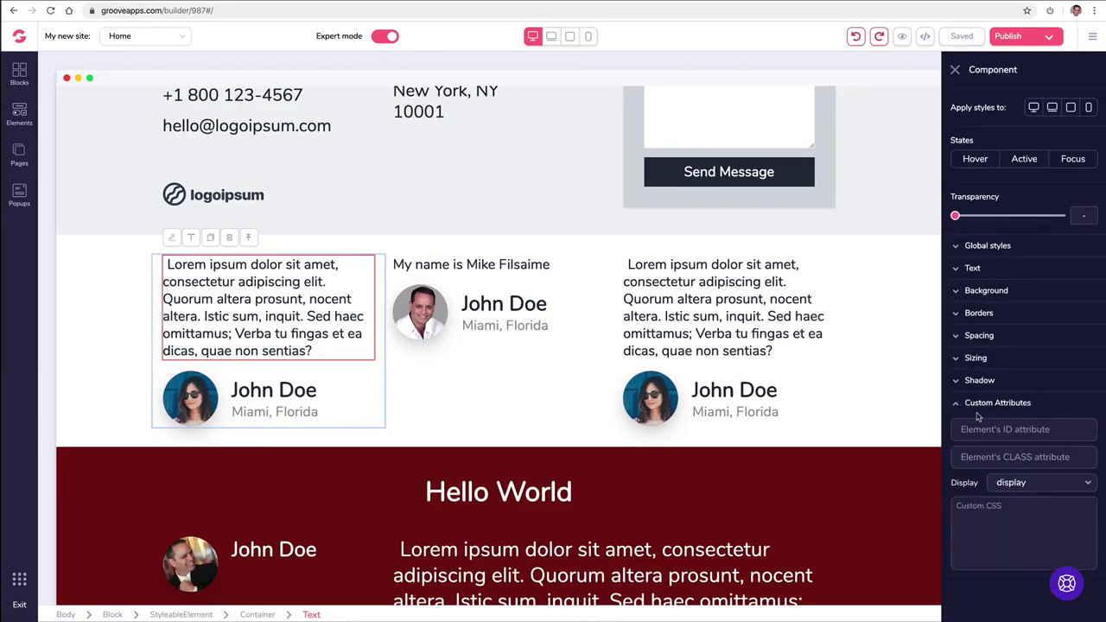
{"action": "left_click", "coordinate": [1037, 486]}
{"action": "scroll", "coordinate": [1025, 519], "scroll_direction": "down", "scroll_amount": 2}
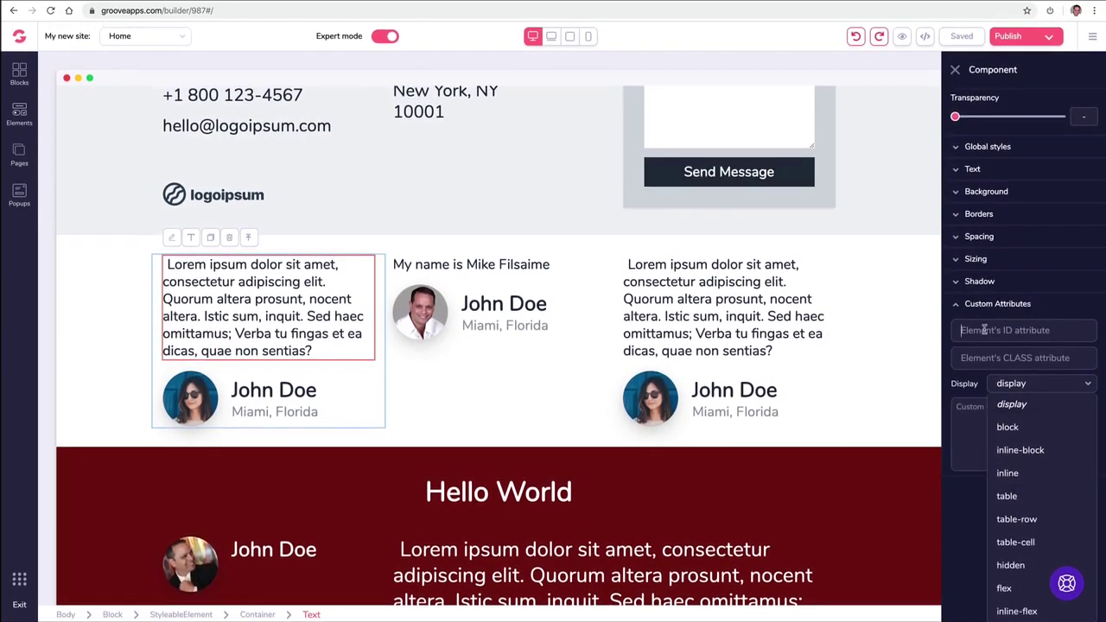
{"action": "left_click", "coordinate": [985, 332]}
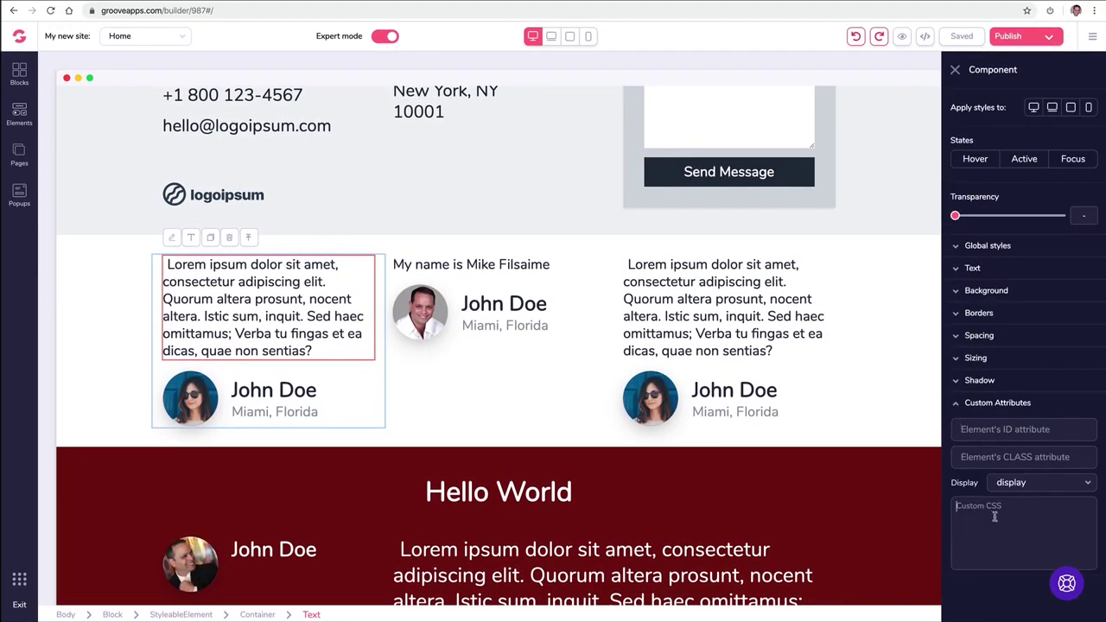
{"action": "left_click", "coordinate": [689, 298]}
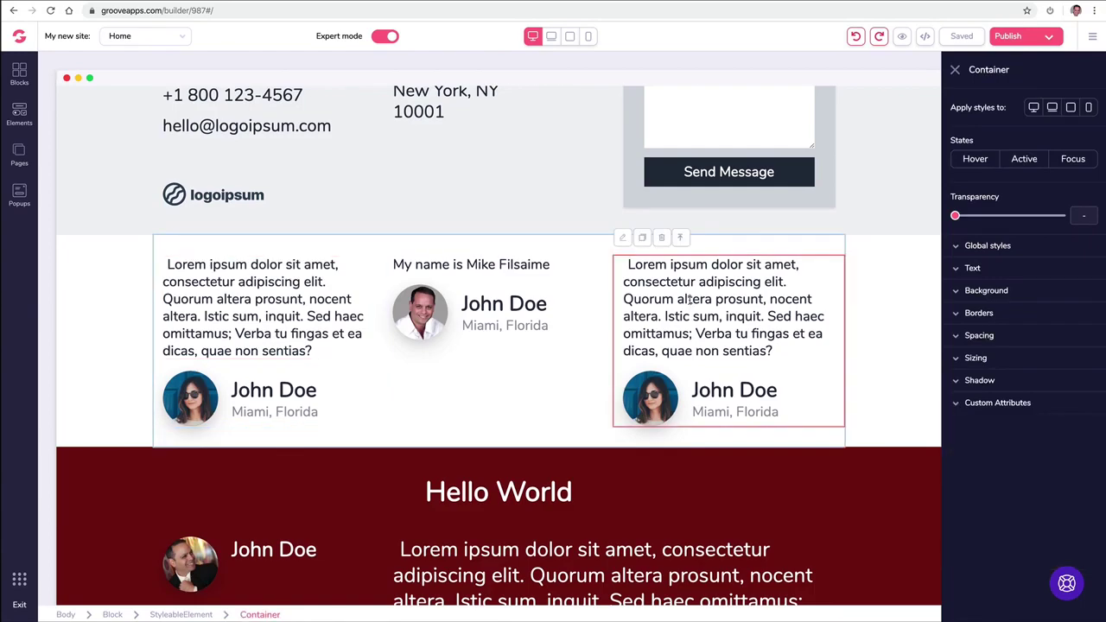
{"action": "left_click", "coordinate": [466, 320]}
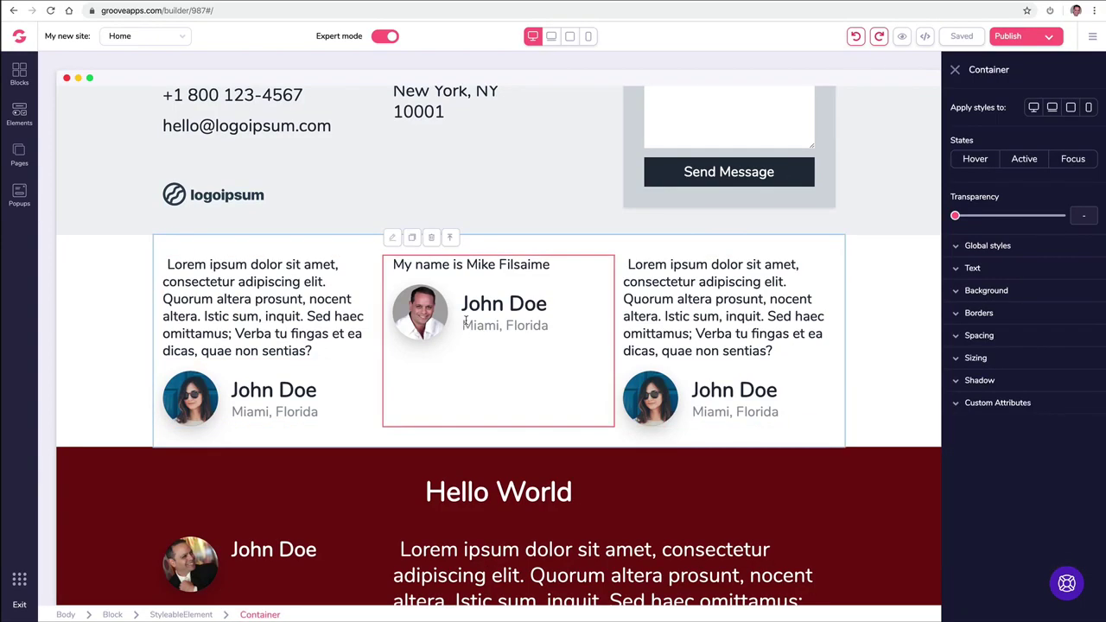
{"action": "left_click", "coordinate": [356, 308]}
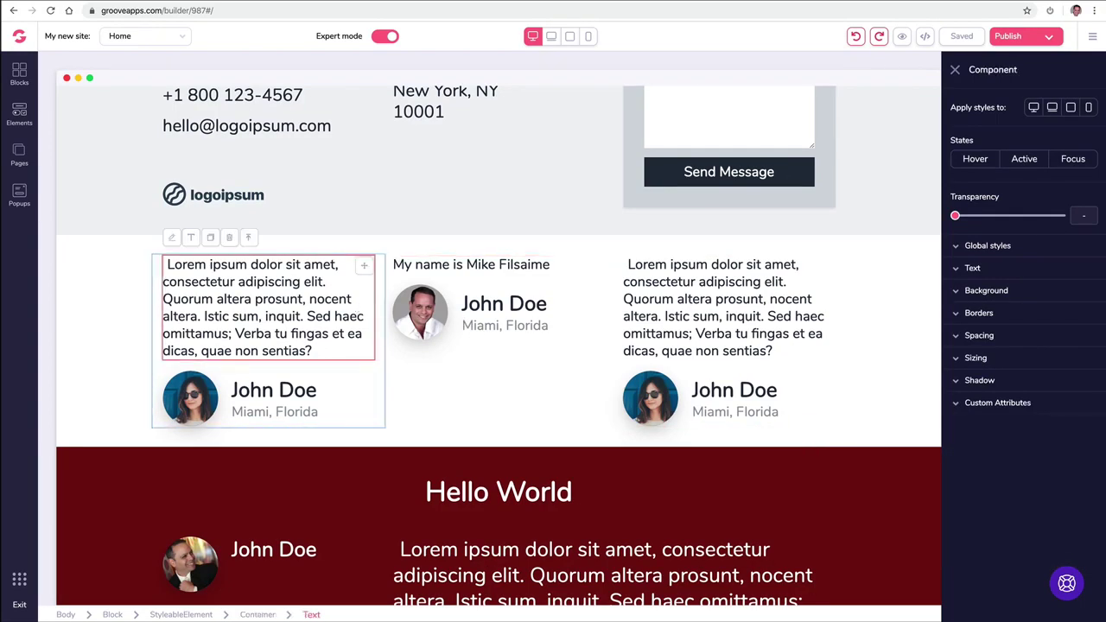
{"action": "left_click", "coordinate": [108, 261]}
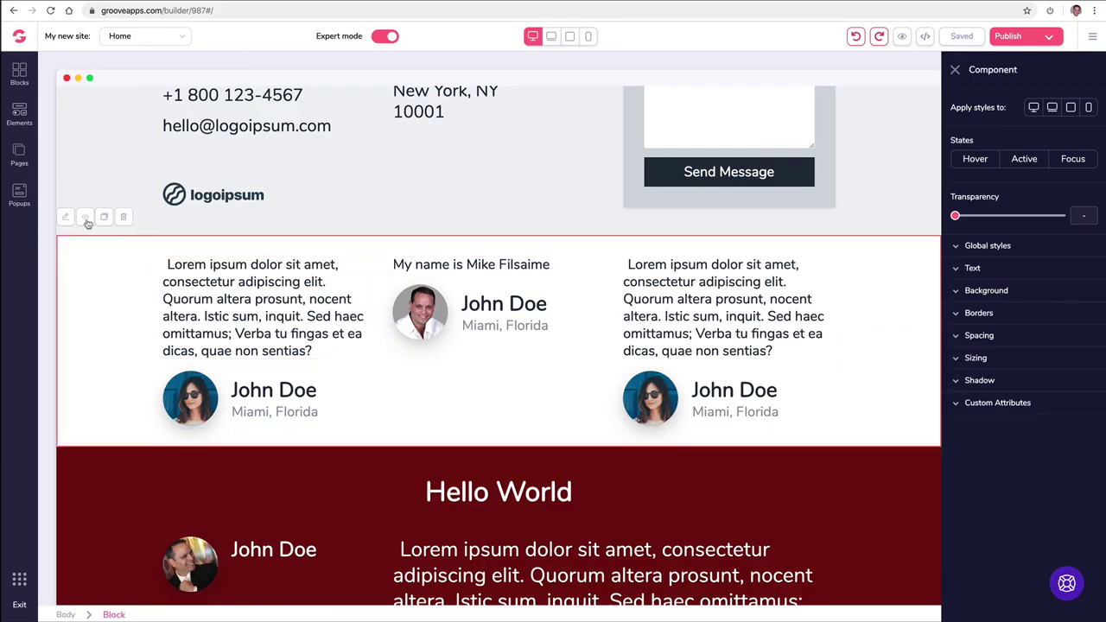
{"action": "left_click", "coordinate": [86, 221]}
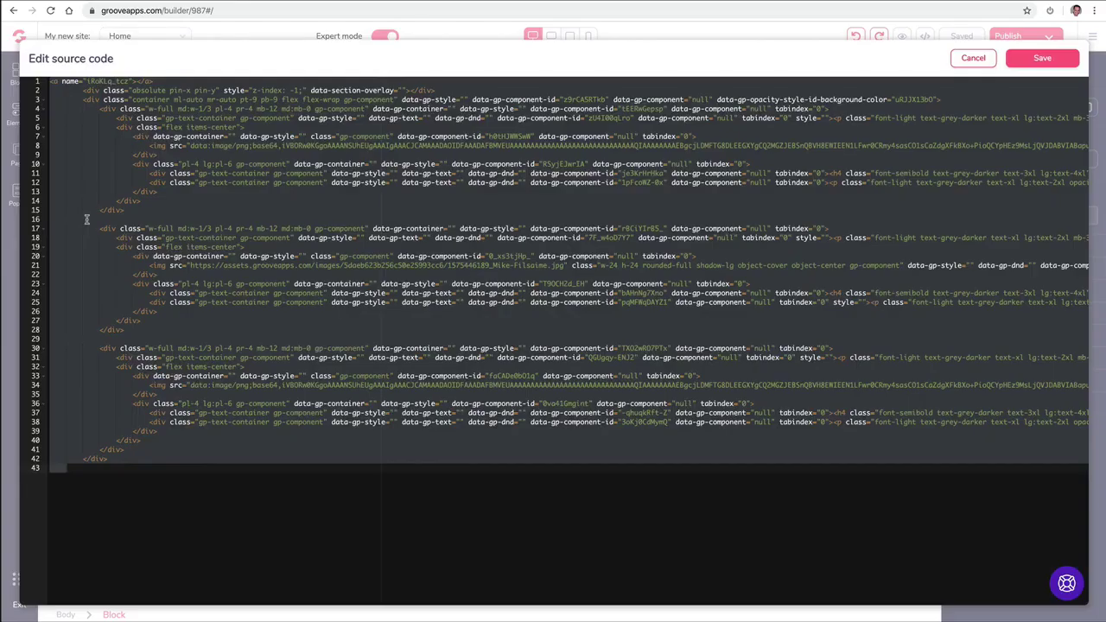
{"action": "left_click", "coordinate": [1045, 61]}
{"action": "scroll", "coordinate": [302, 456], "scroll_direction": "down", "scroll_amount": 4}
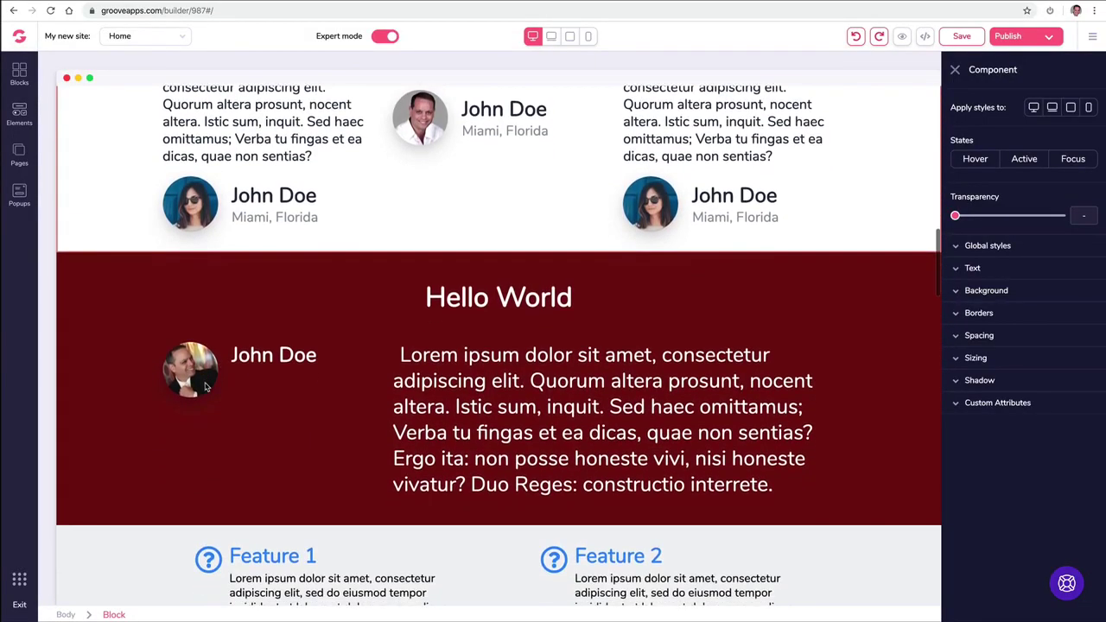
{"action": "scroll", "coordinate": [210, 389], "scroll_direction": "down", "scroll_amount": 15}
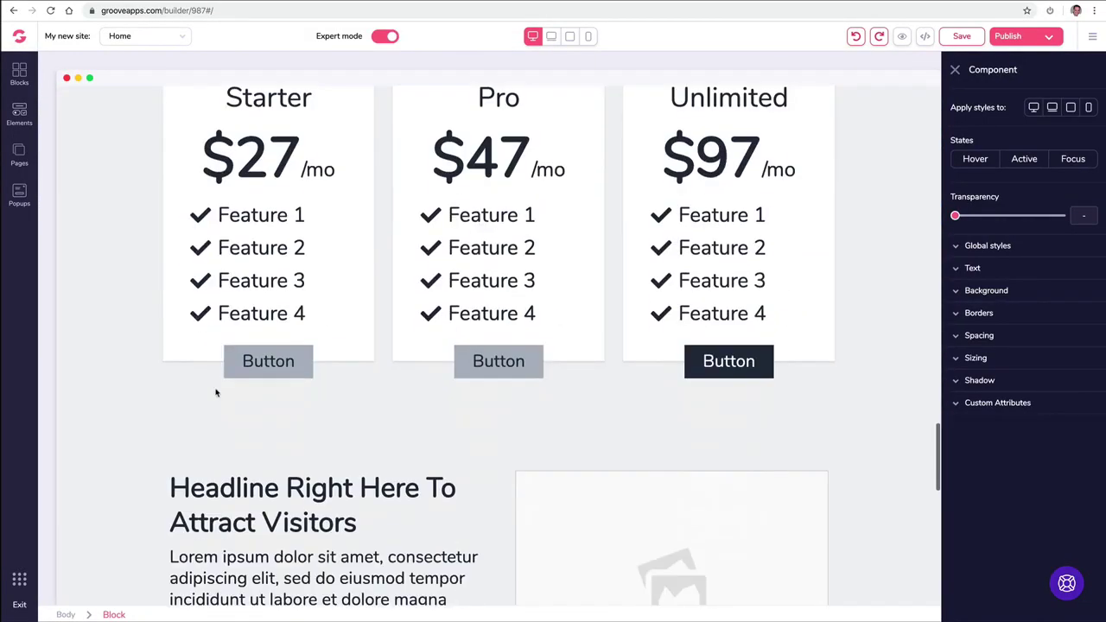
{"action": "scroll", "coordinate": [214, 393], "scroll_direction": "down", "scroll_amount": 15}
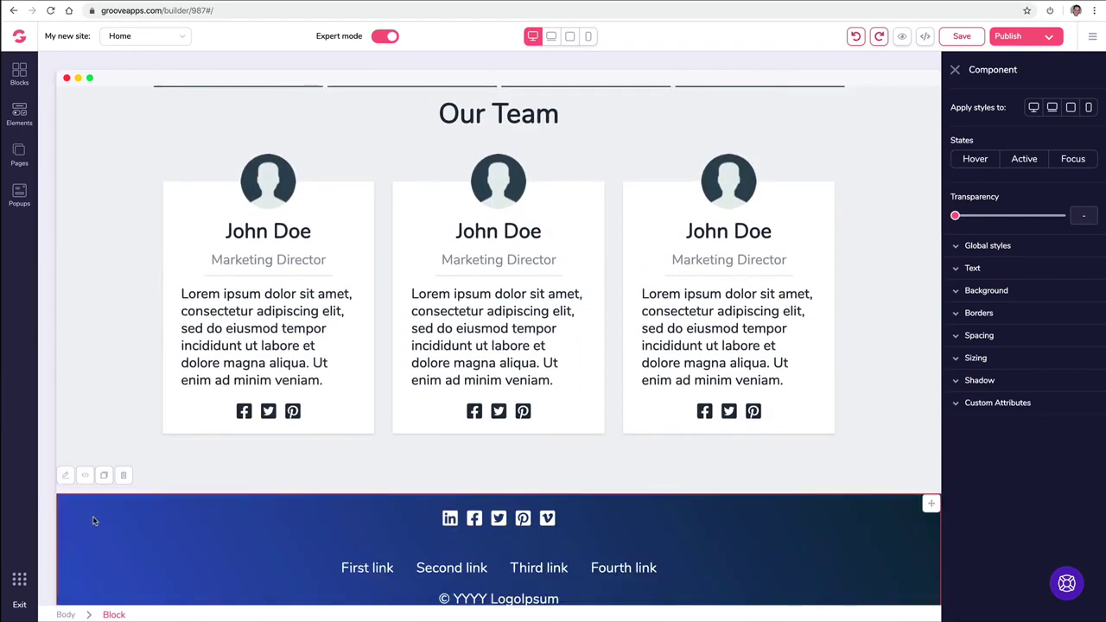
{"action": "left_click", "coordinate": [85, 476]}
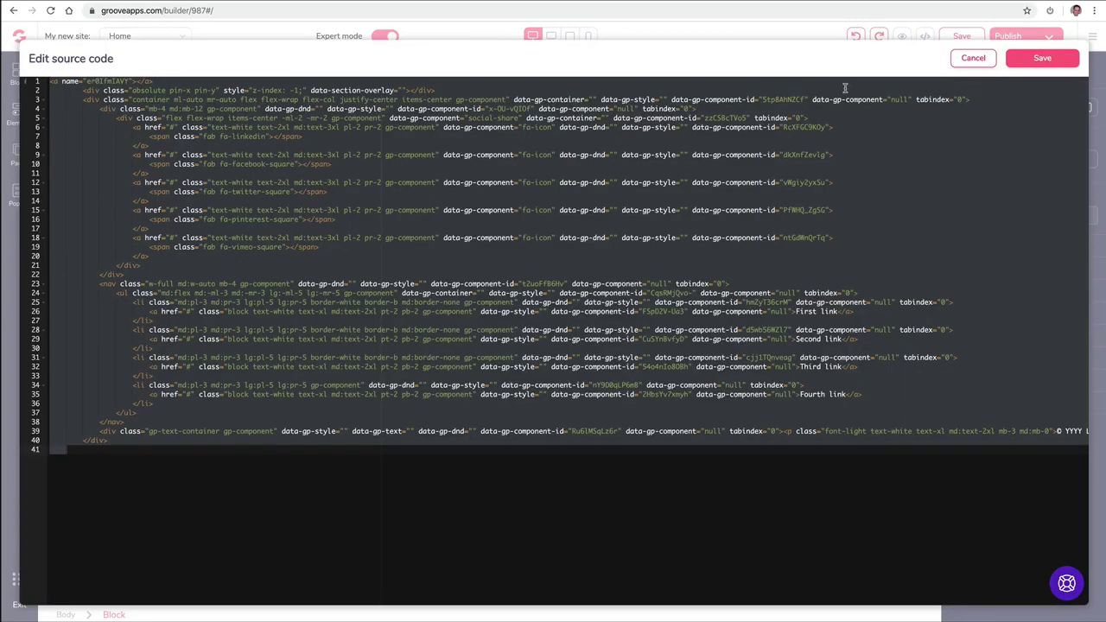
{"action": "left_click", "coordinate": [974, 59]}
{"action": "scroll", "coordinate": [563, 185], "scroll_direction": "up", "scroll_amount": 10}
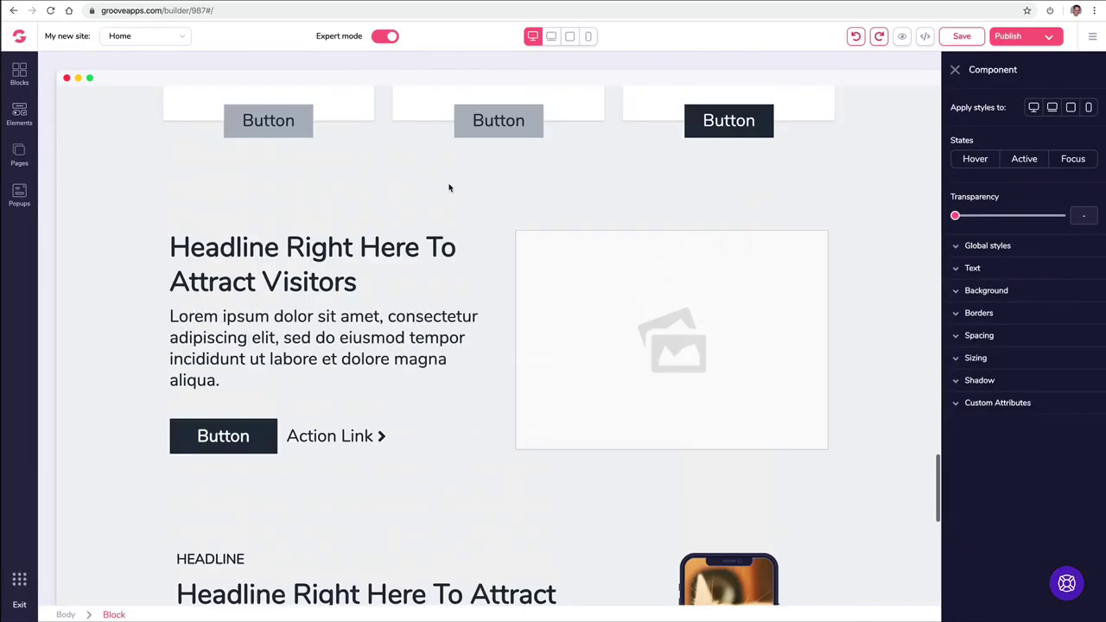
{"action": "scroll", "coordinate": [346, 291], "scroll_direction": "down", "scroll_amount": 3}
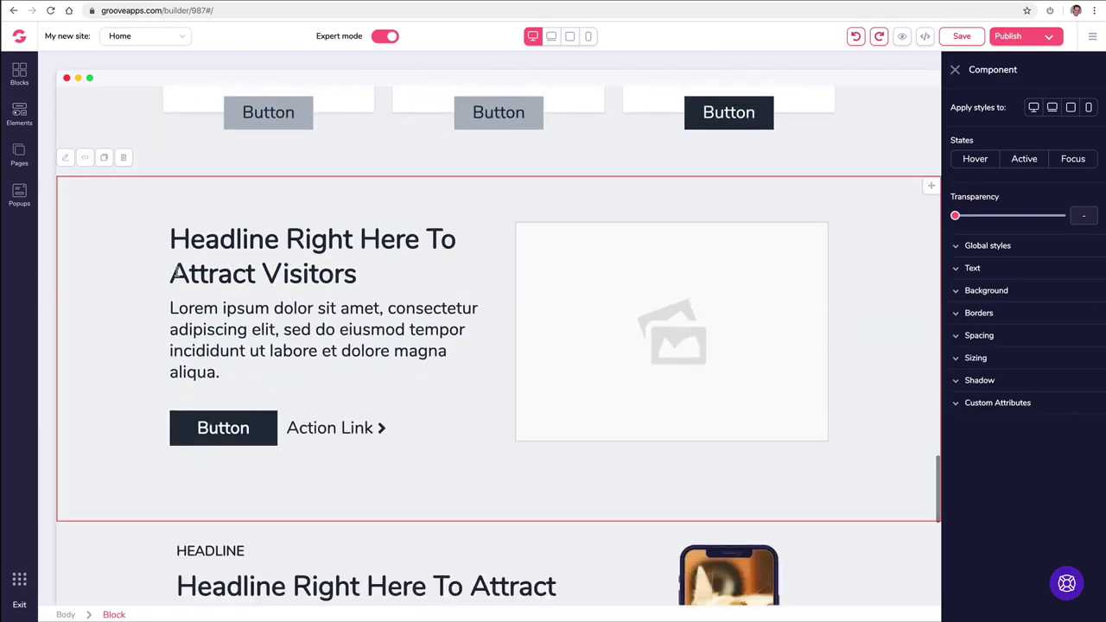
{"action": "left_click", "coordinate": [85, 158]}
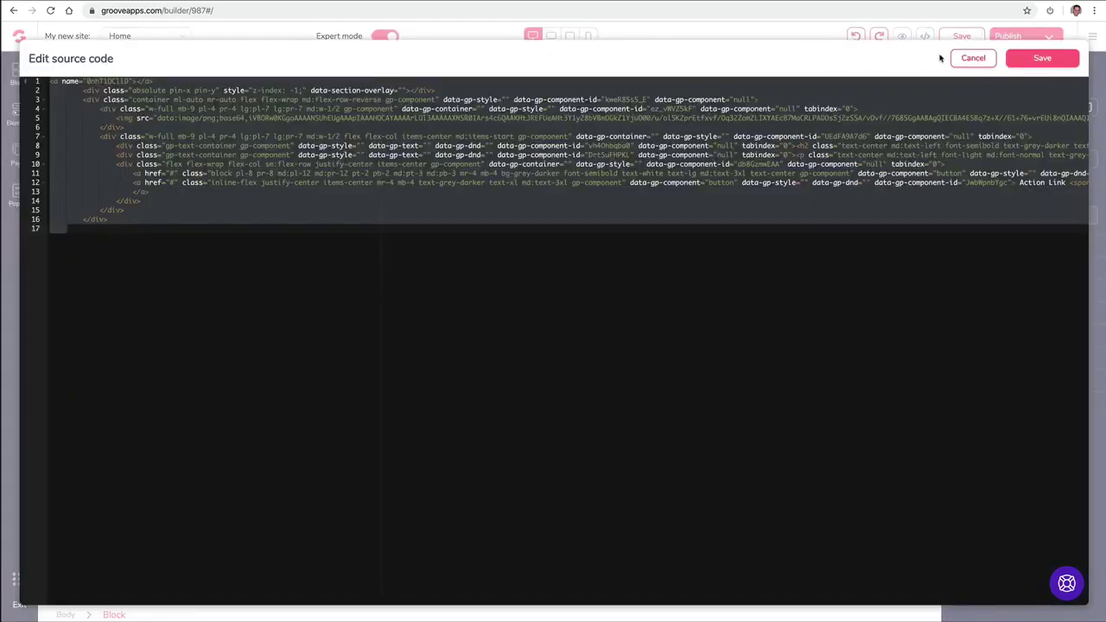
{"action": "left_click", "coordinate": [974, 59]}
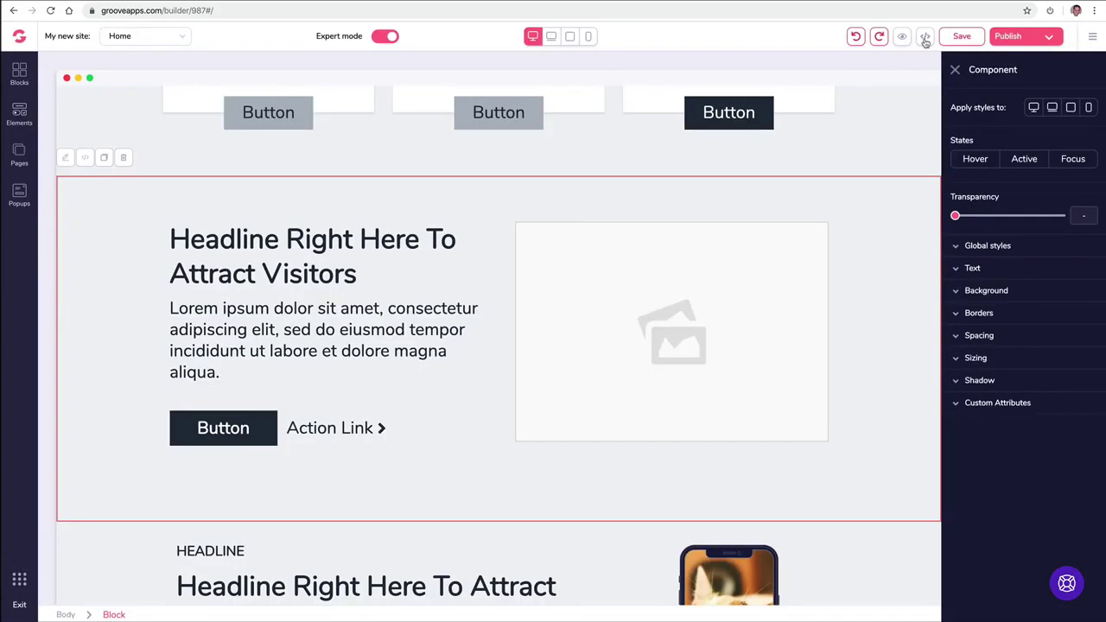
{"action": "left_click", "coordinate": [925, 37]}
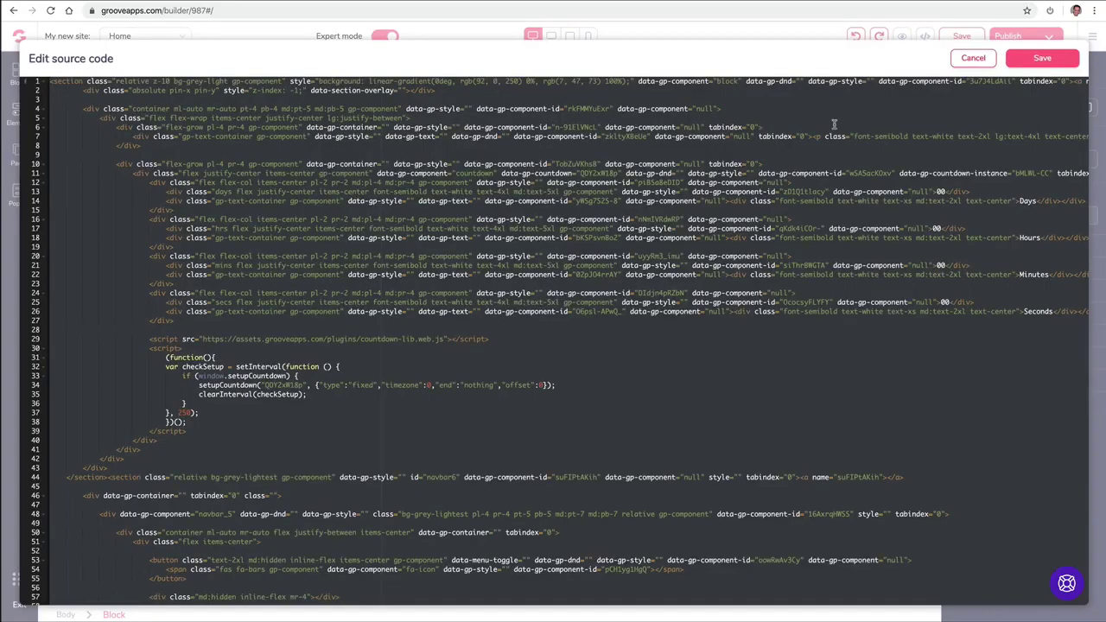
{"action": "scroll", "coordinate": [832, 129], "scroll_direction": "down", "scroll_amount": 6}
{"action": "scroll", "coordinate": [832, 127], "scroll_direction": "down", "scroll_amount": 6}
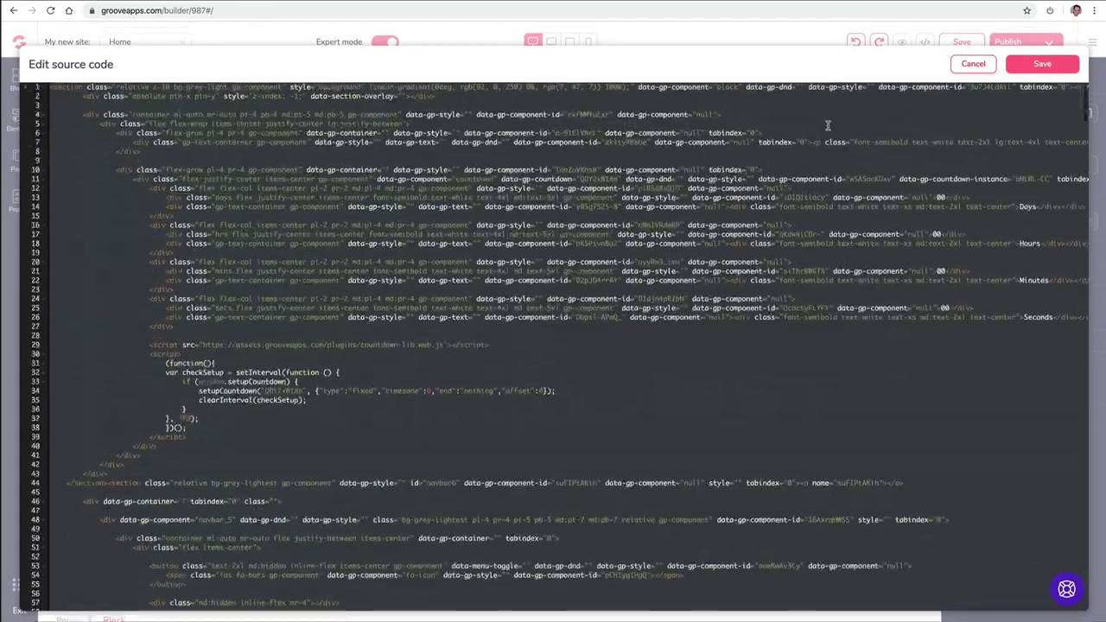
{"action": "left_click", "coordinate": [973, 58]}
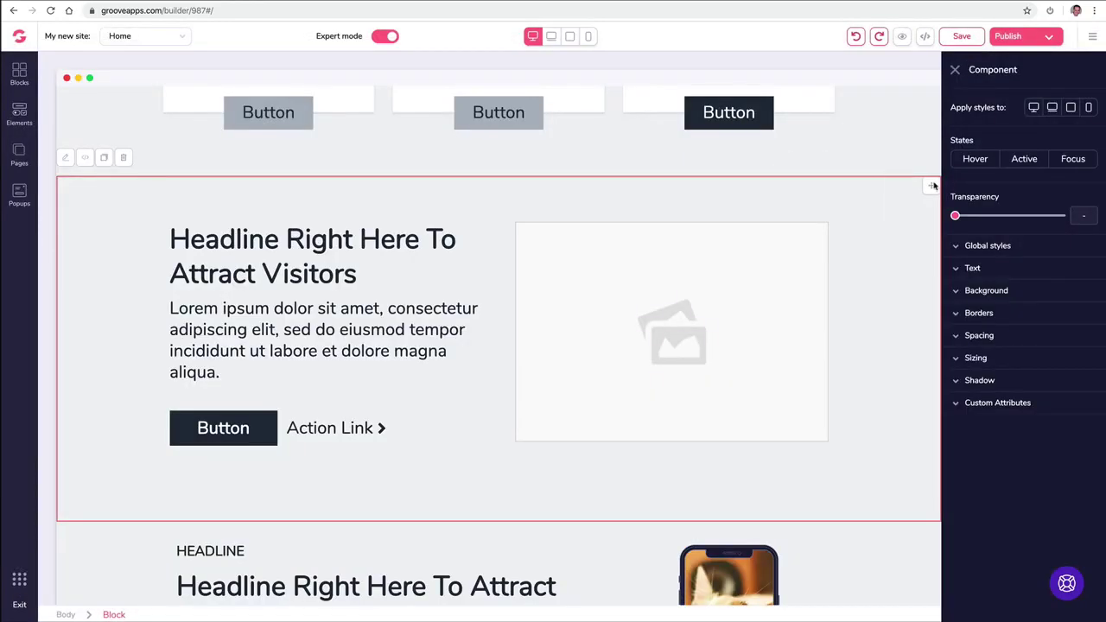
{"action": "scroll", "coordinate": [423, 262], "scroll_direction": "down", "scroll_amount": 3}
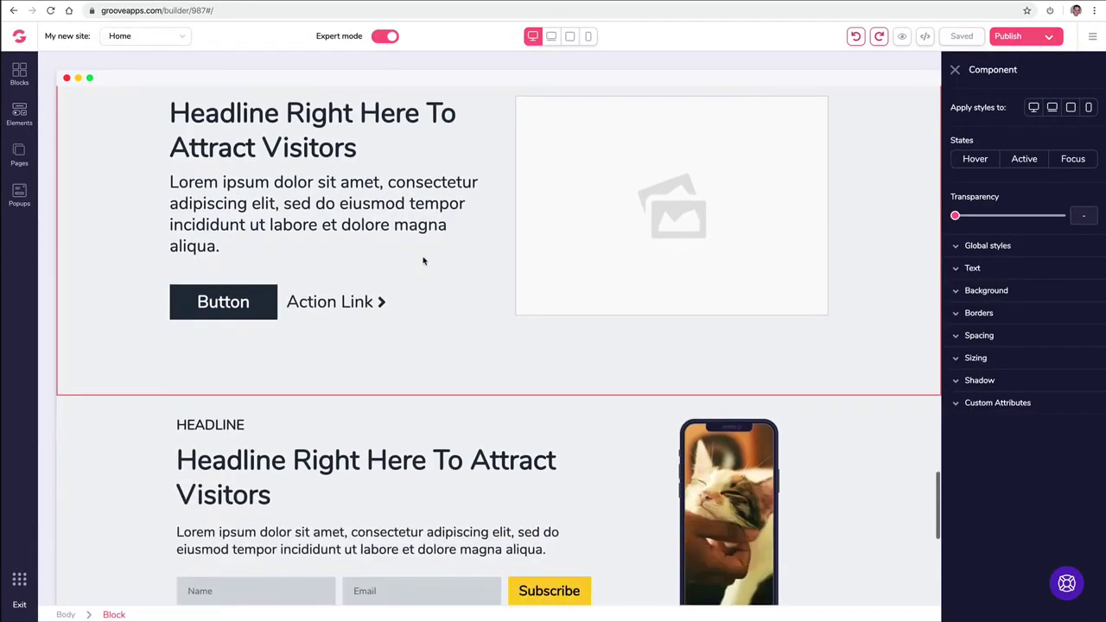
{"action": "left_click", "coordinate": [254, 302]}
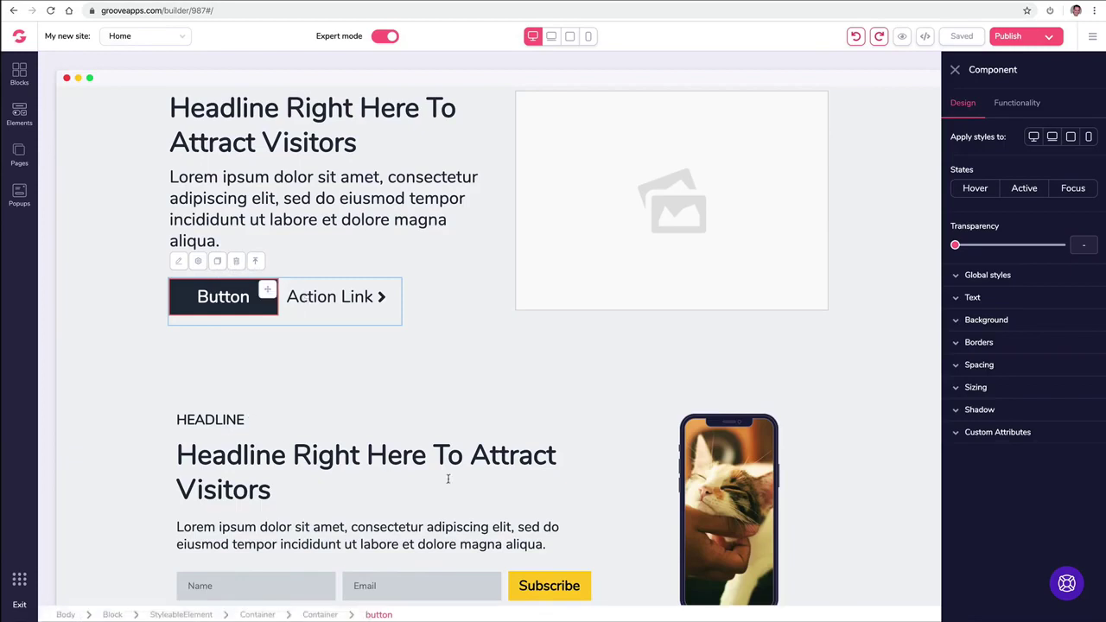
{"action": "scroll", "coordinate": [386, 463], "scroll_direction": "down", "scroll_amount": 3}
{"action": "left_click", "coordinate": [533, 472]}
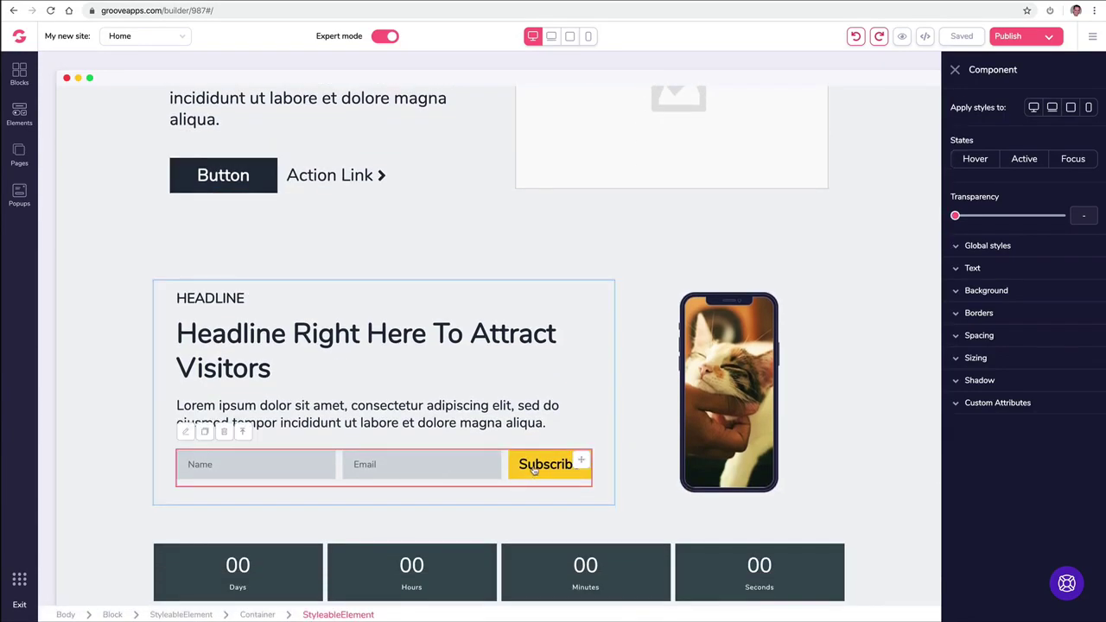
{"action": "left_click", "coordinate": [581, 448]}
{"action": "left_click", "coordinate": [581, 472]}
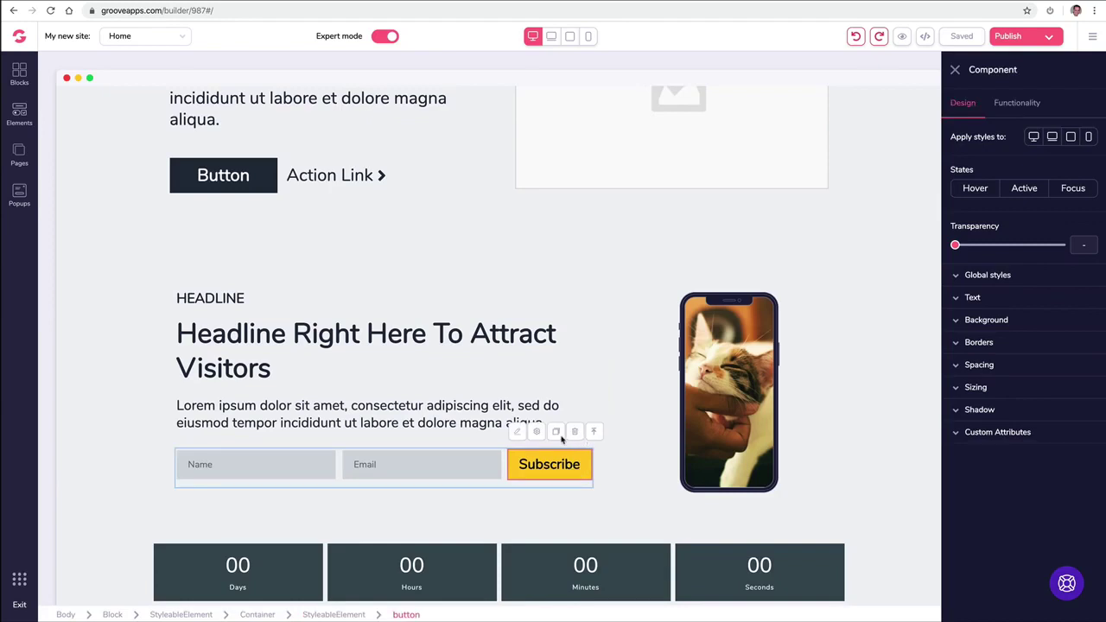
{"action": "left_click", "coordinate": [200, 356]}
{"action": "left_click", "coordinate": [111, 282]}
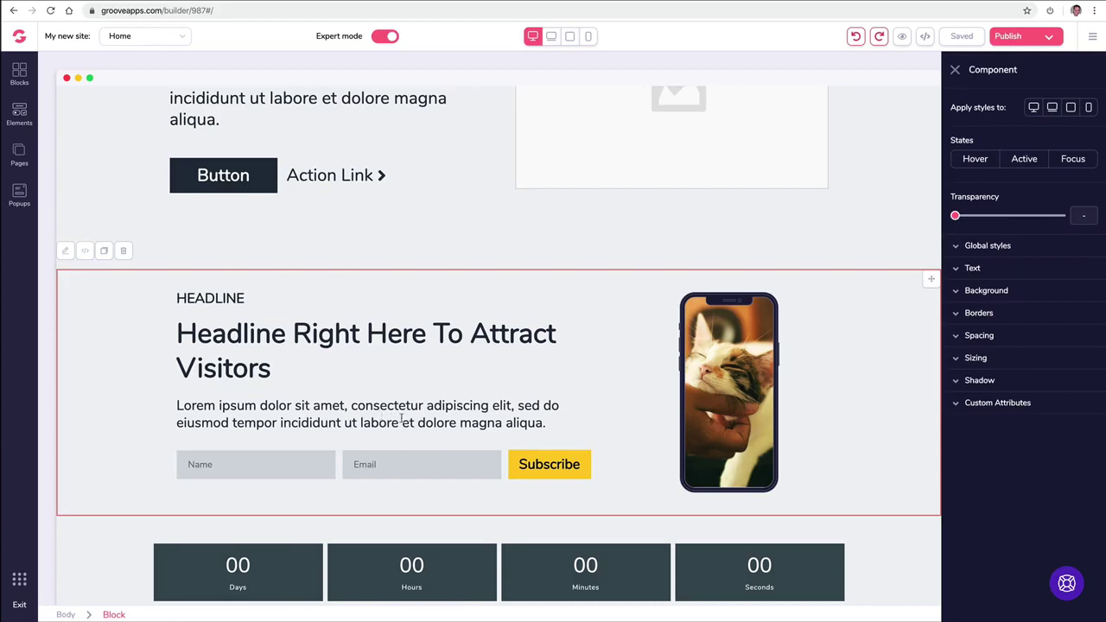
{"action": "left_click", "coordinate": [85, 251]}
{"action": "left_click", "coordinate": [967, 62]}
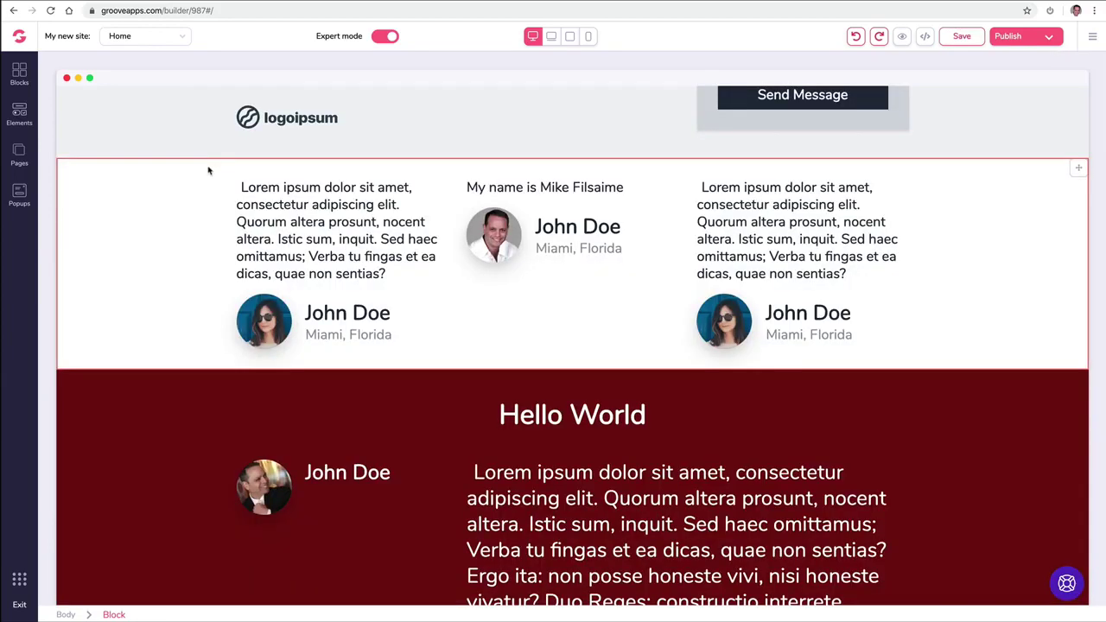
{"action": "left_click", "coordinate": [19, 194]}
Step: Create a Standard popup named Button on Home from the newsletter template and save it
{"action": "left_click", "coordinate": [119, 180]}
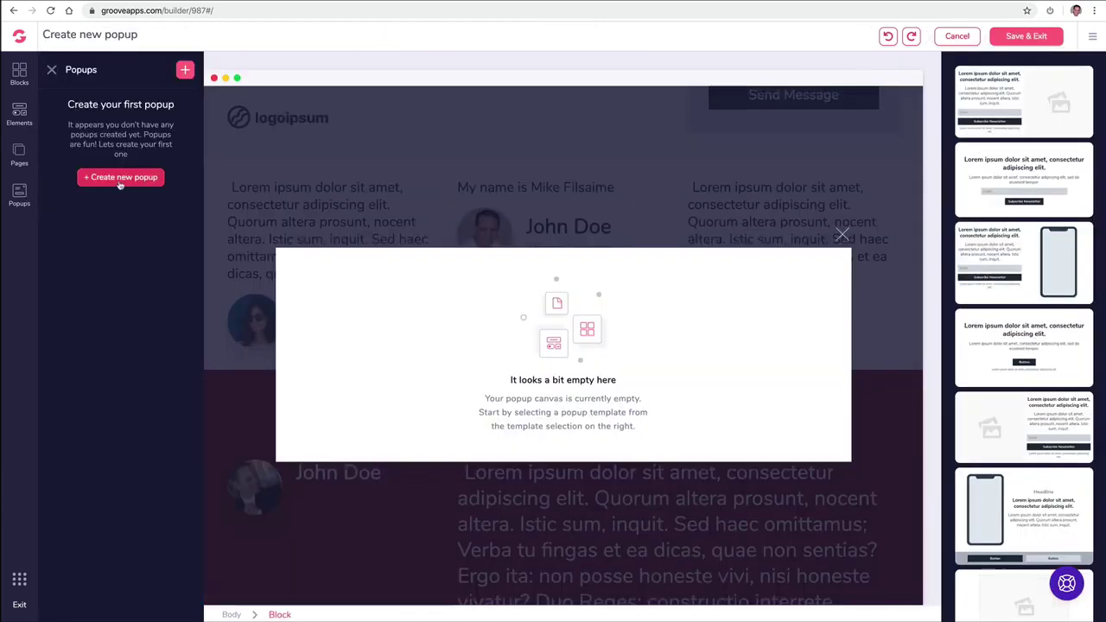
{"action": "left_click", "coordinate": [119, 182]}
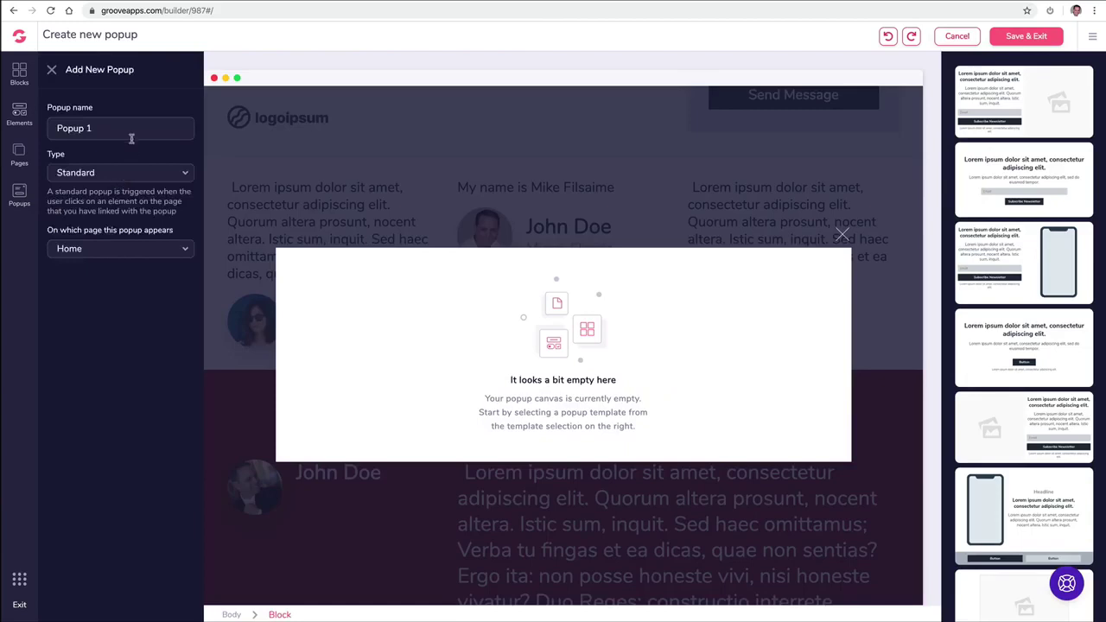
{"action": "left_click", "coordinate": [117, 177]}
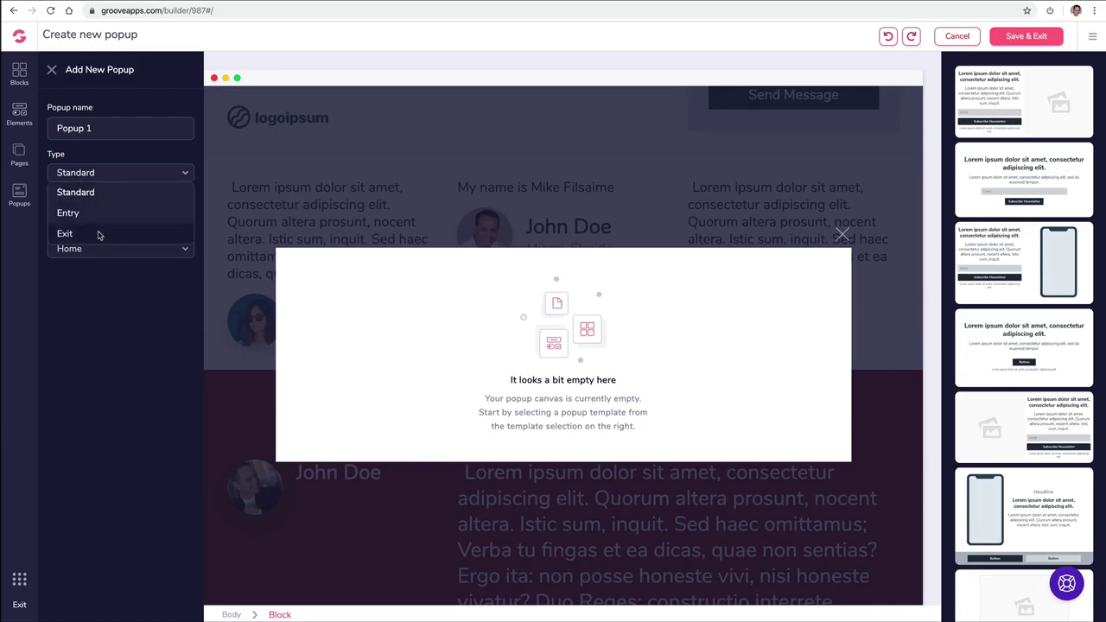
{"action": "triple_click", "coordinate": [106, 132]}
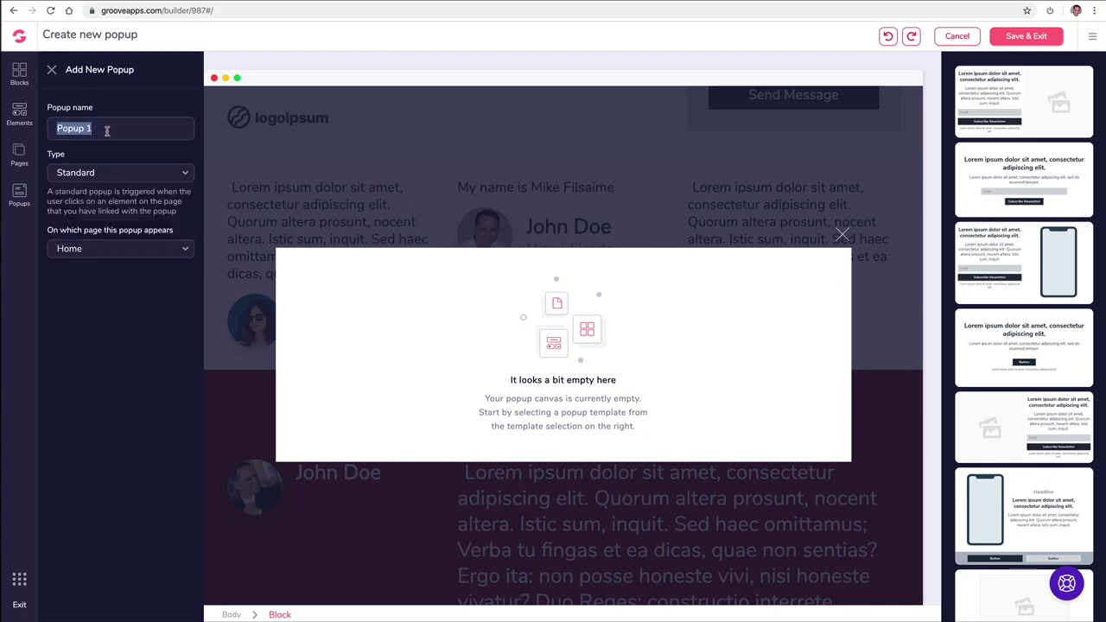
{"action": "type", "text": "But"}
{"action": "left_click", "coordinate": [106, 253]}
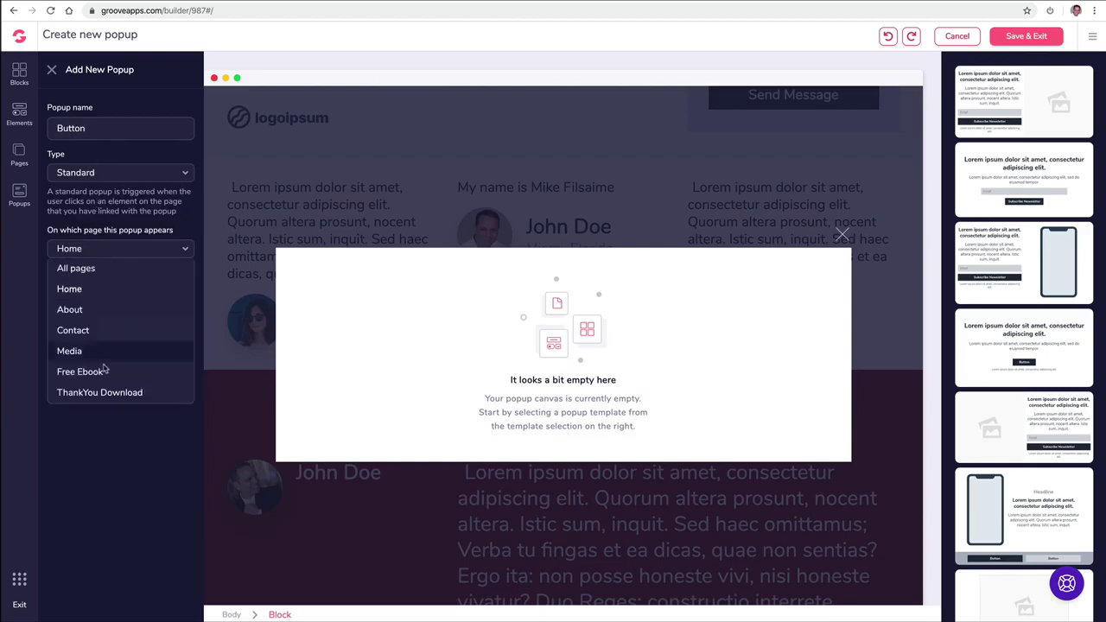
{"action": "left_click", "coordinate": [107, 252]}
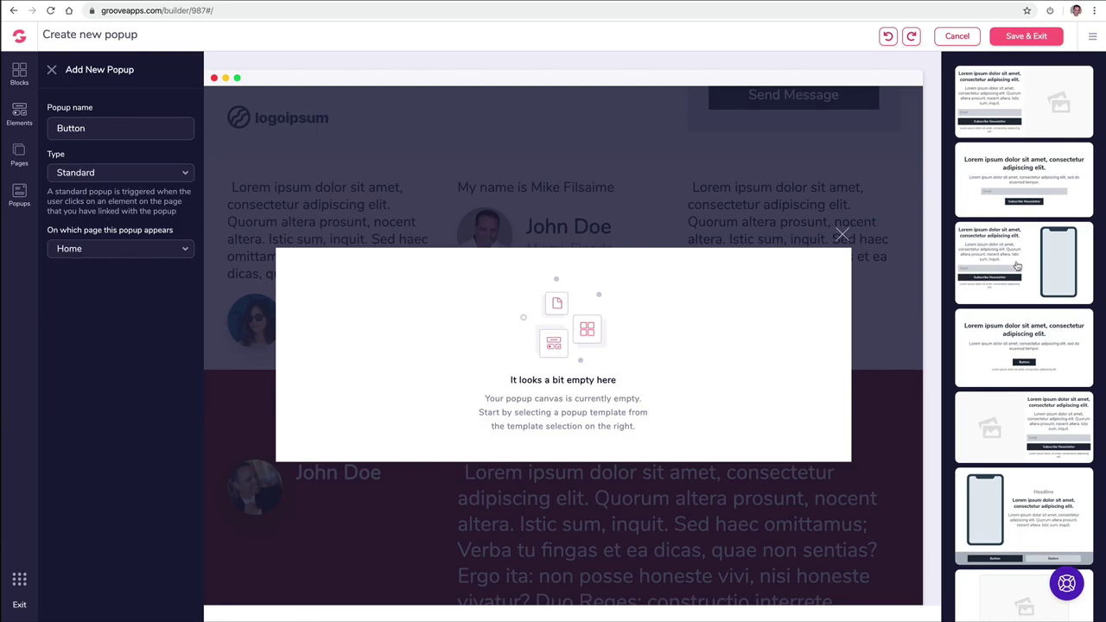
{"action": "left_click", "coordinate": [982, 195]}
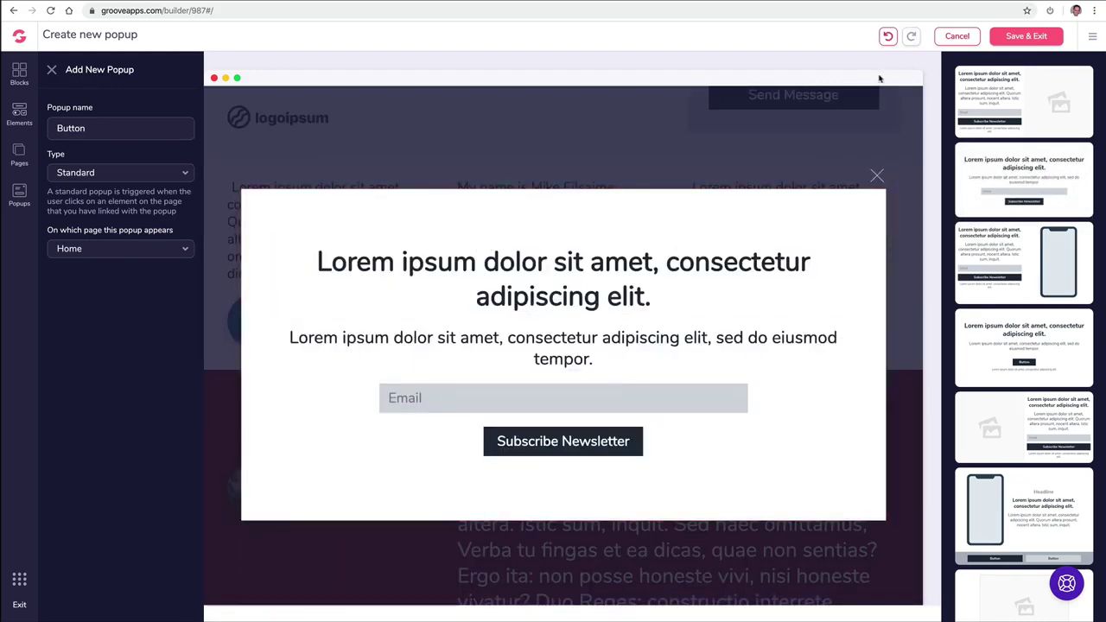
{"action": "left_click", "coordinate": [1027, 35]}
Step: Create a new Exit-type popup named Exit, shown on every visit
{"action": "left_click", "coordinate": [29, 196]}
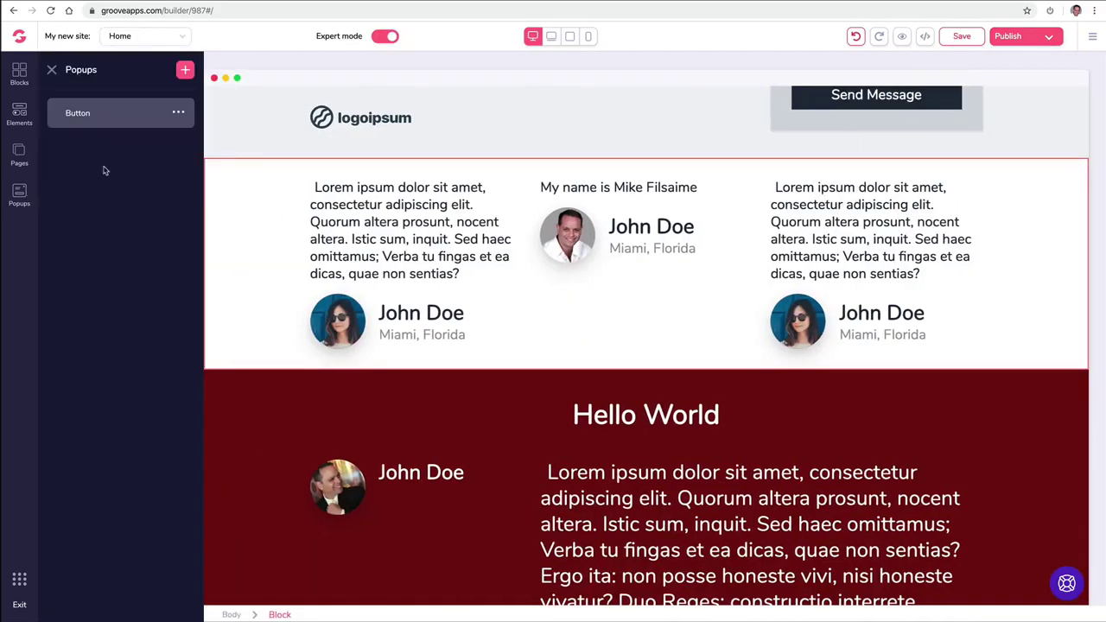
{"action": "left_click", "coordinate": [186, 72]}
{"action": "triple_click", "coordinate": [113, 129]}
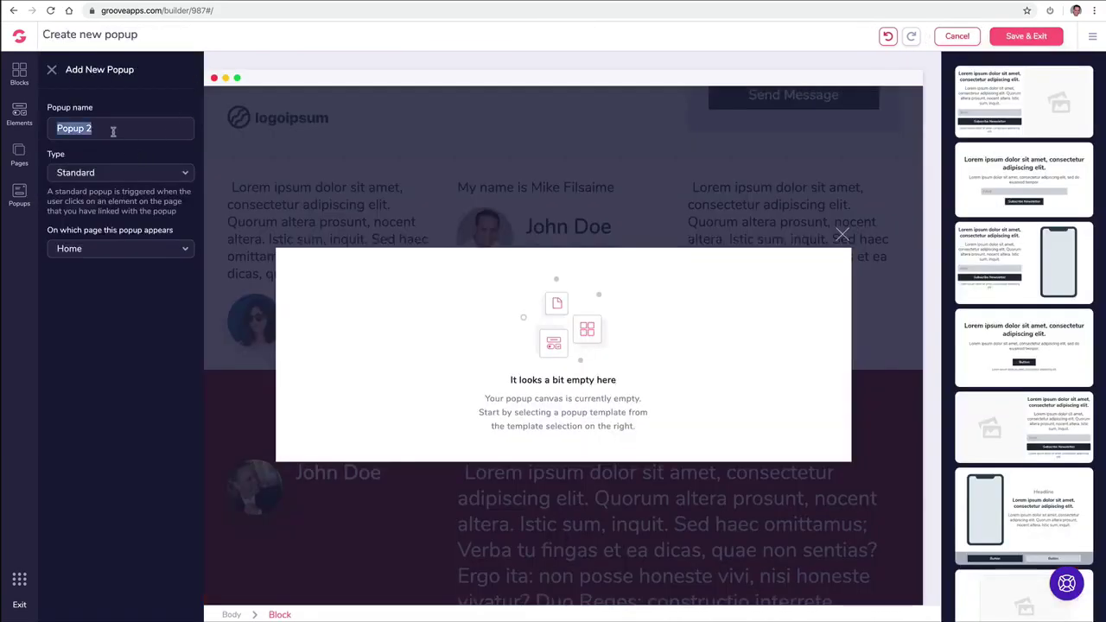
{"action": "type", "text": "Exit"}
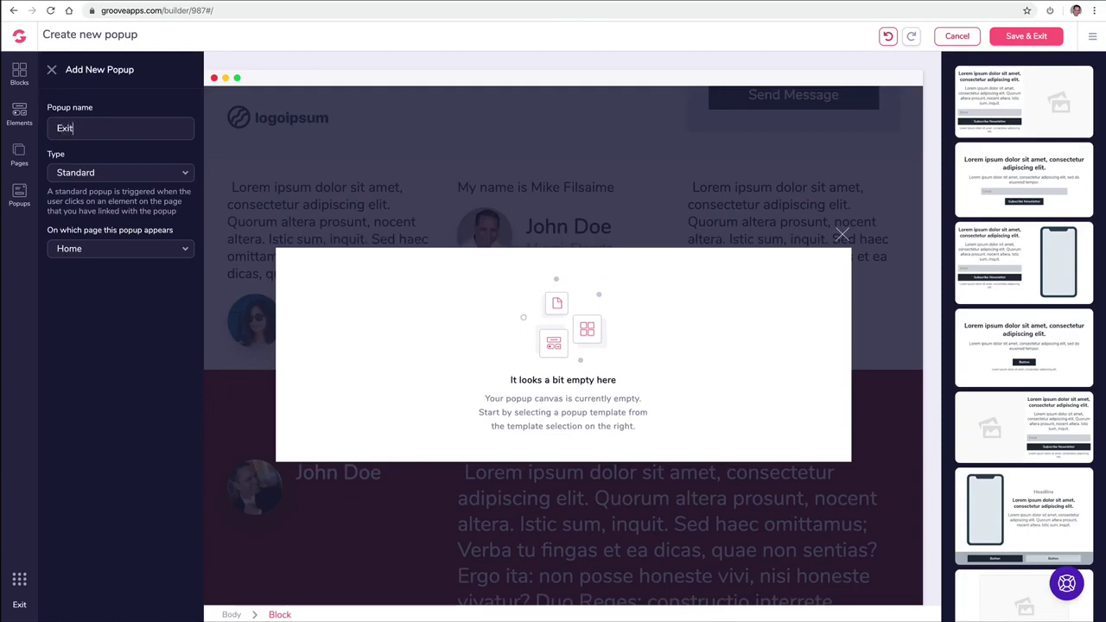
{"action": "left_click", "coordinate": [112, 177]}
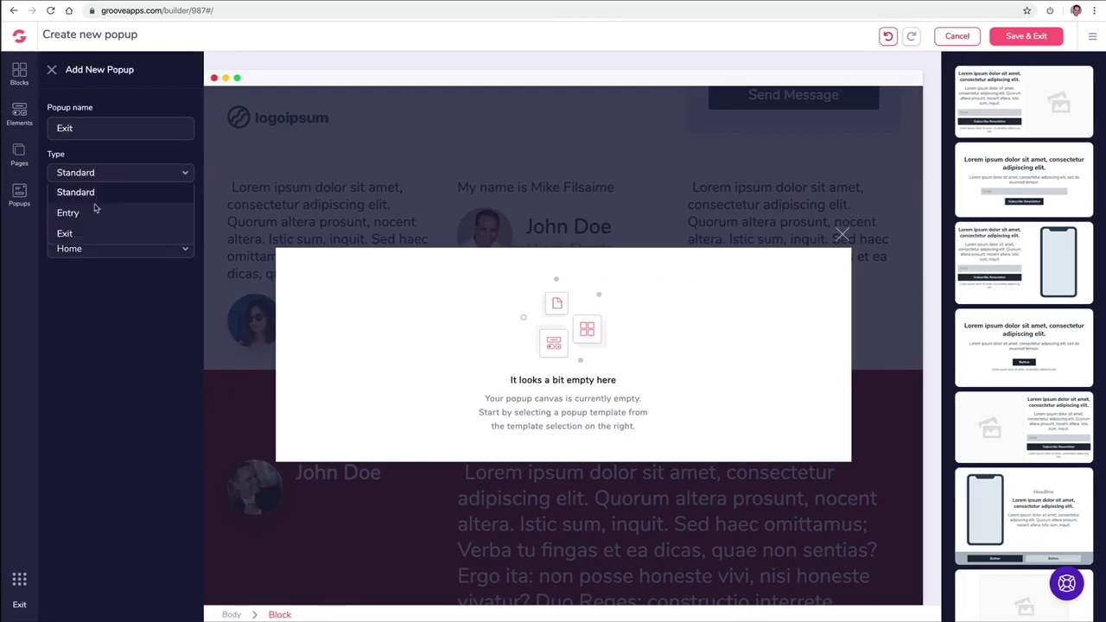
{"action": "left_click", "coordinate": [88, 233]}
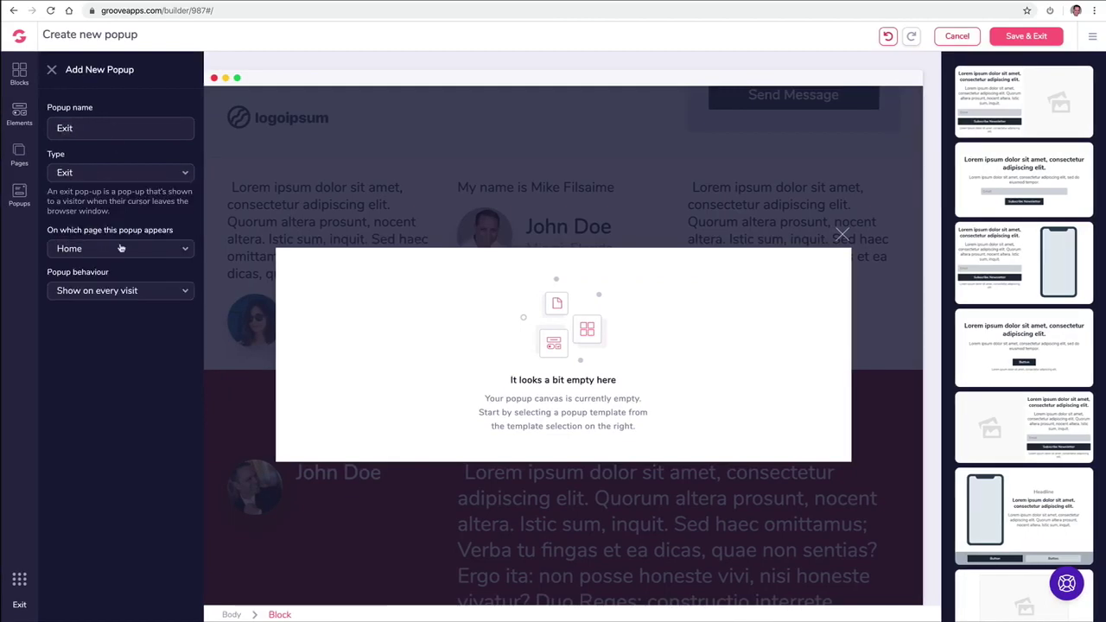
{"action": "left_click", "coordinate": [115, 295]}
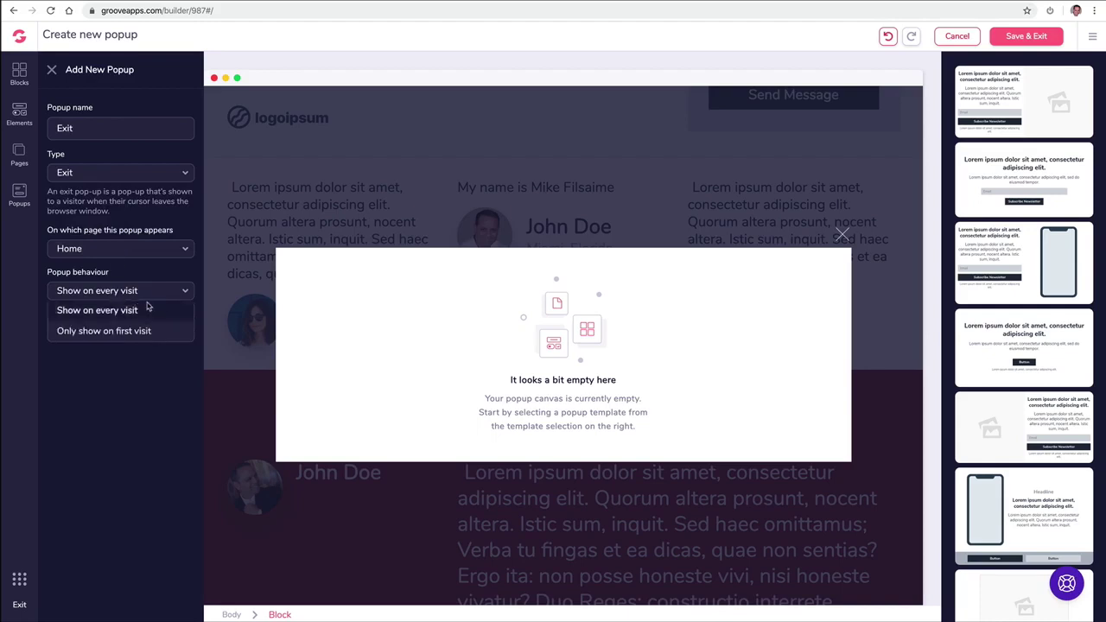
{"action": "left_click", "coordinate": [134, 319]}
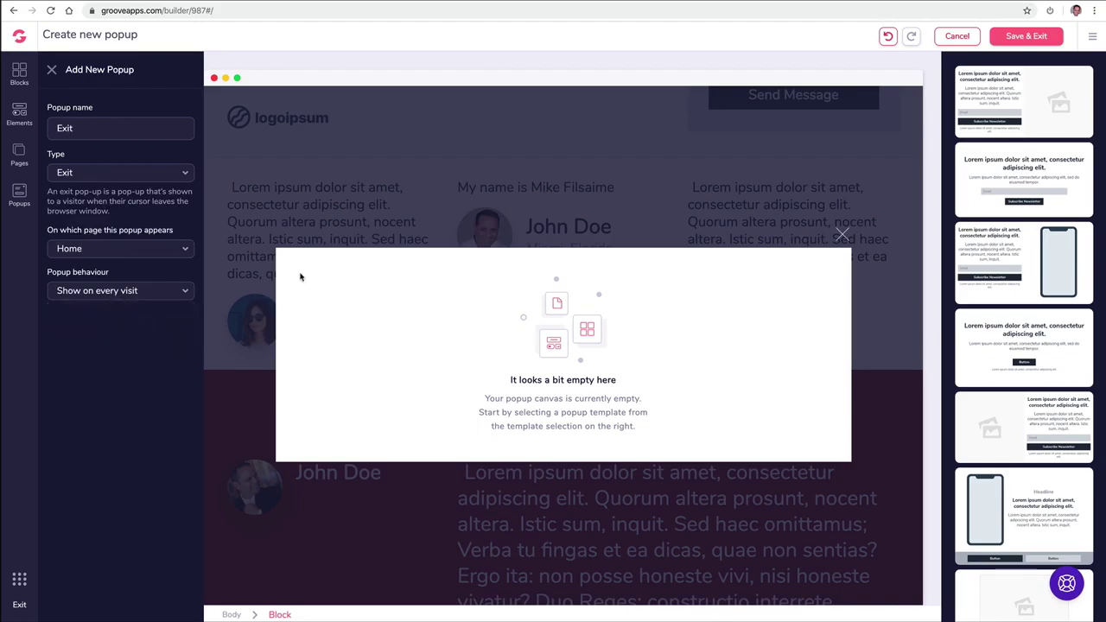
Step: Apply the countdown template to the Exit popup, check its settings, and save it
{"action": "scroll", "coordinate": [1030, 287], "scroll_direction": "down", "scroll_amount": 3}
{"action": "scroll", "coordinate": [1030, 286], "scroll_direction": "down", "scroll_amount": 3}
{"action": "left_click", "coordinate": [1025, 251]}
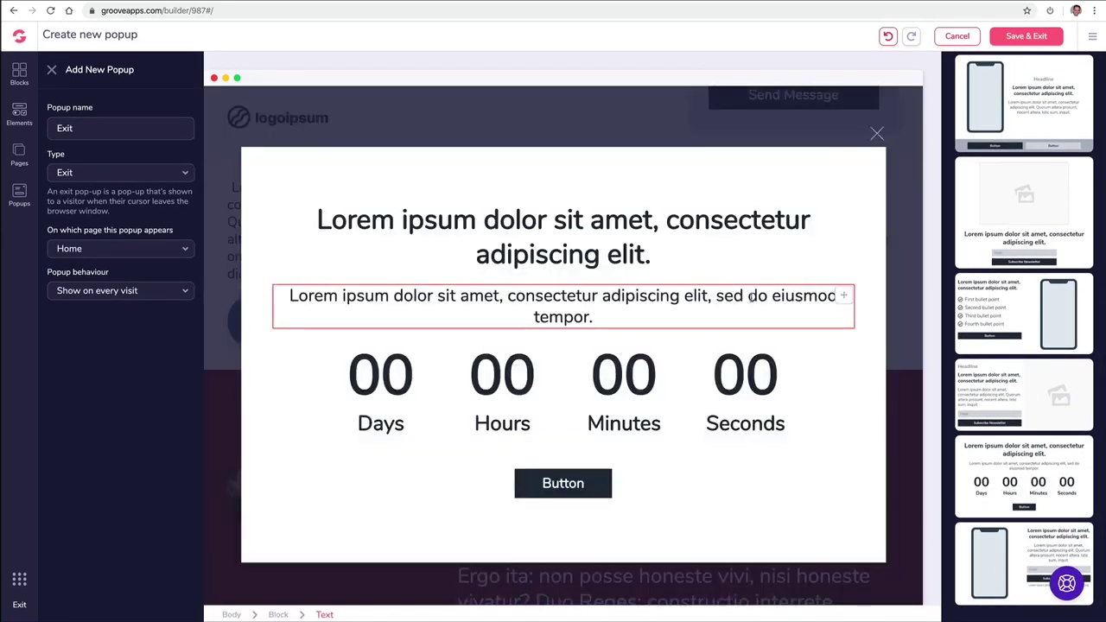
{"action": "left_click", "coordinate": [471, 394]}
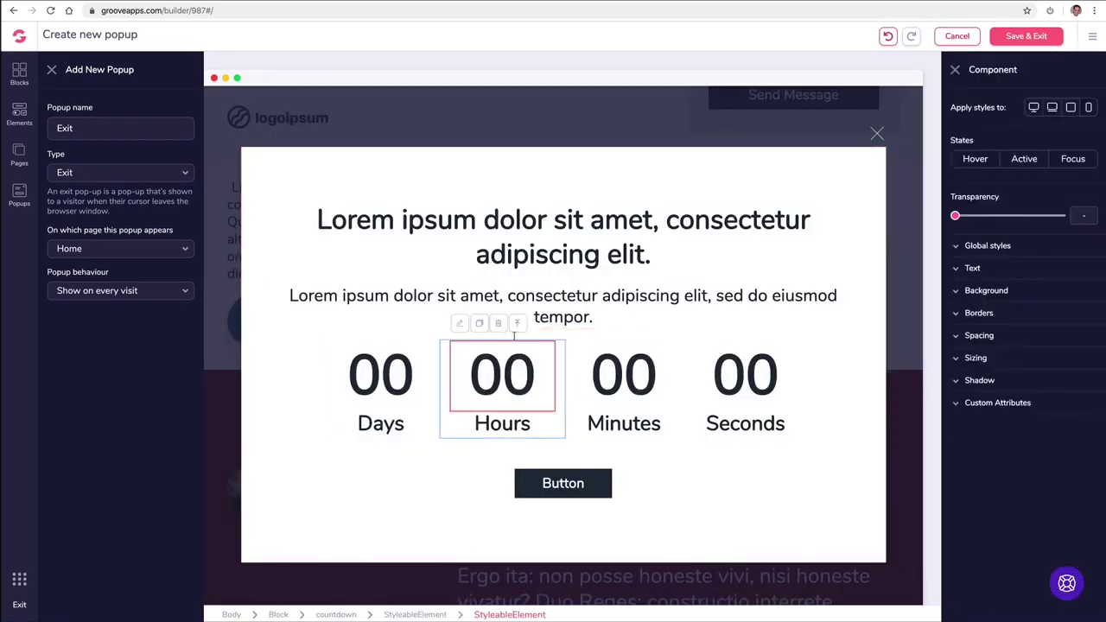
{"action": "left_click", "coordinate": [509, 323]}
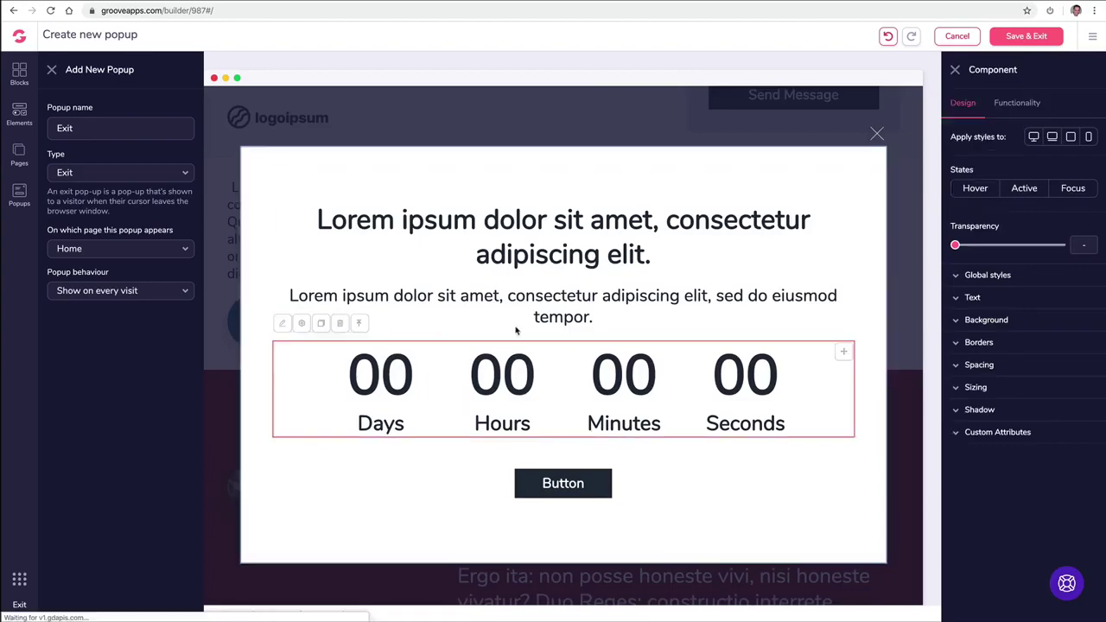
{"action": "left_click", "coordinate": [1002, 104]}
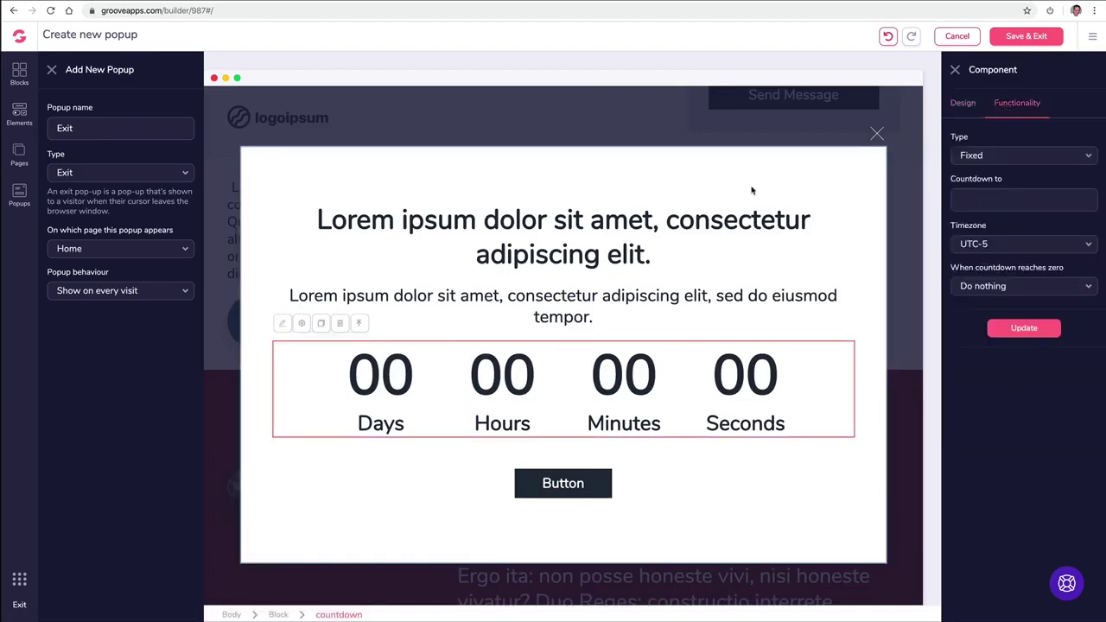
{"action": "left_click", "coordinate": [1026, 36]}
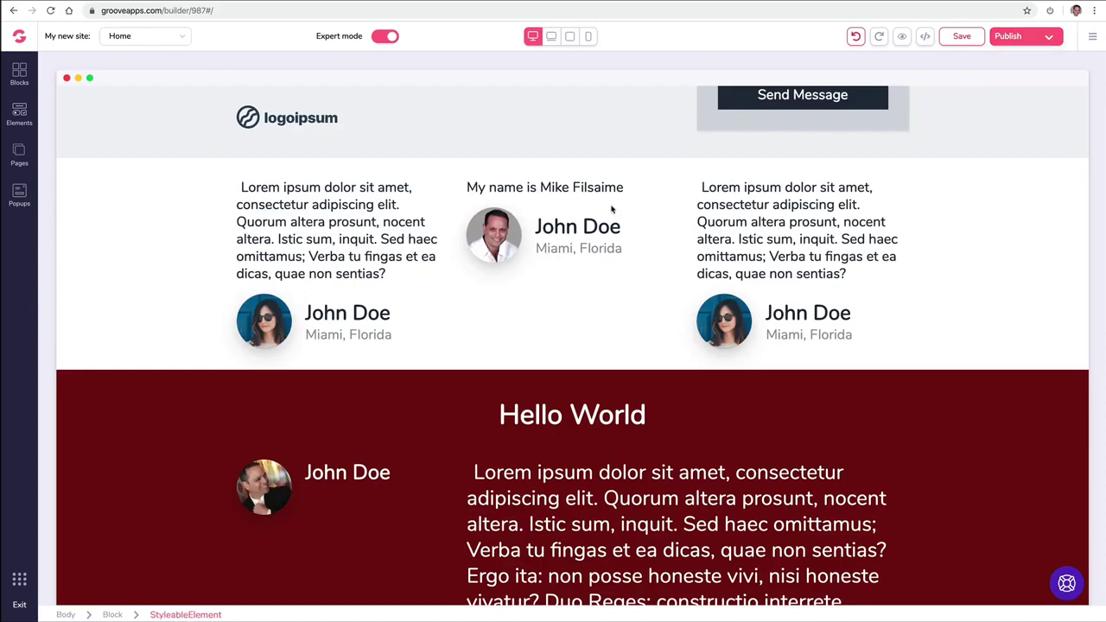
Step: Relabel the hero's first button as Download
{"action": "scroll", "coordinate": [606, 208], "scroll_direction": "up", "scroll_amount": 1}
{"action": "scroll", "coordinate": [605, 208], "scroll_direction": "down", "scroll_amount": 3}
{"action": "scroll", "coordinate": [605, 208], "scroll_direction": "up", "scroll_amount": 4}
{"action": "scroll", "coordinate": [608, 204], "scroll_direction": "up", "scroll_amount": 10}
{"action": "scroll", "coordinate": [610, 204], "scroll_direction": "down", "scroll_amount": 3}
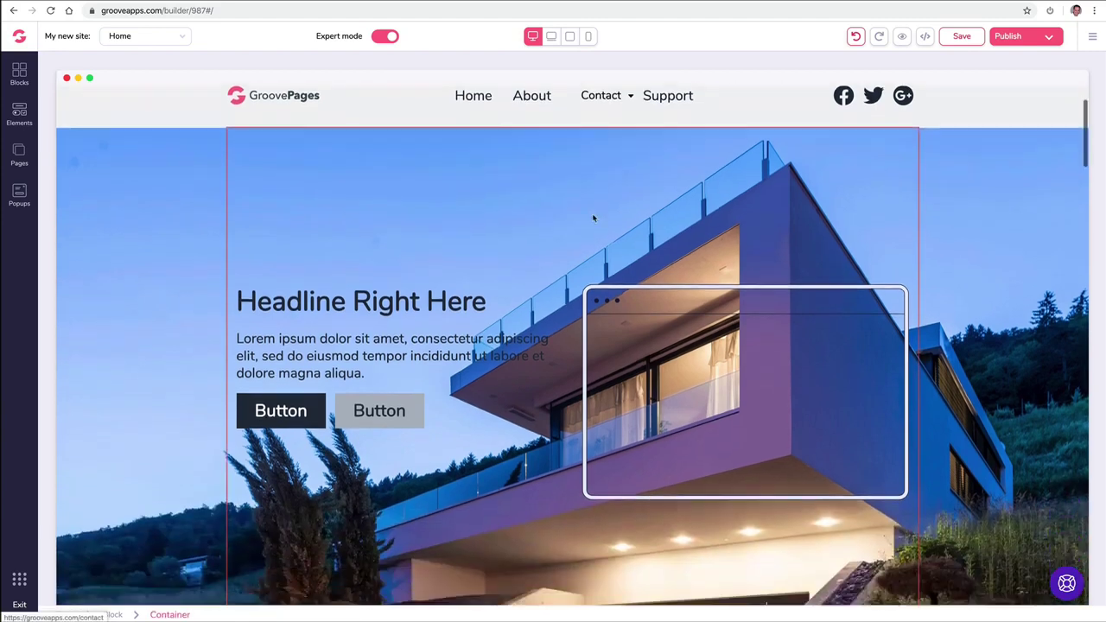
{"action": "left_click", "coordinate": [315, 381]}
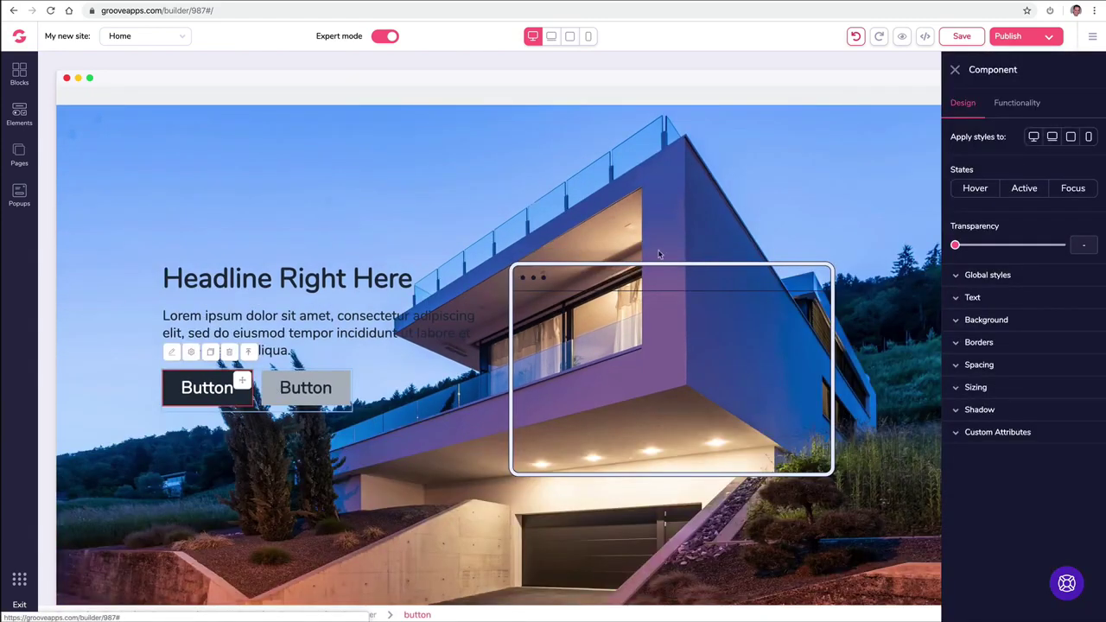
{"action": "left_click", "coordinate": [1025, 105]}
{"action": "left_click", "coordinate": [972, 158]}
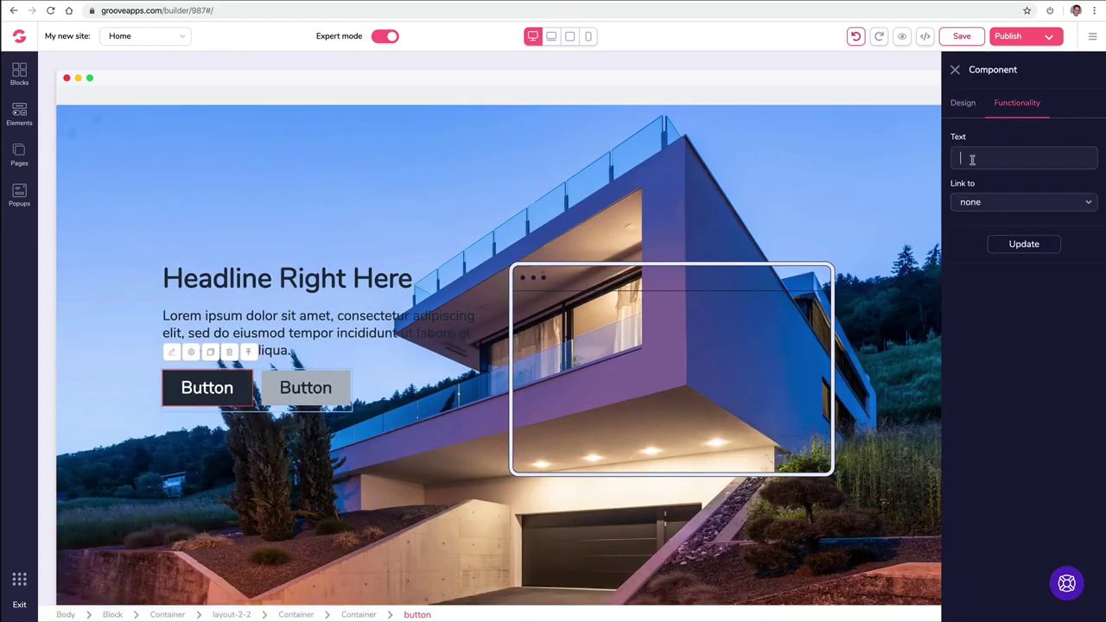
{"action": "type", "text": "Download"}
Step: Link the Download button to the Button popup, apply it, and save the site
{"action": "left_click", "coordinate": [984, 207]}
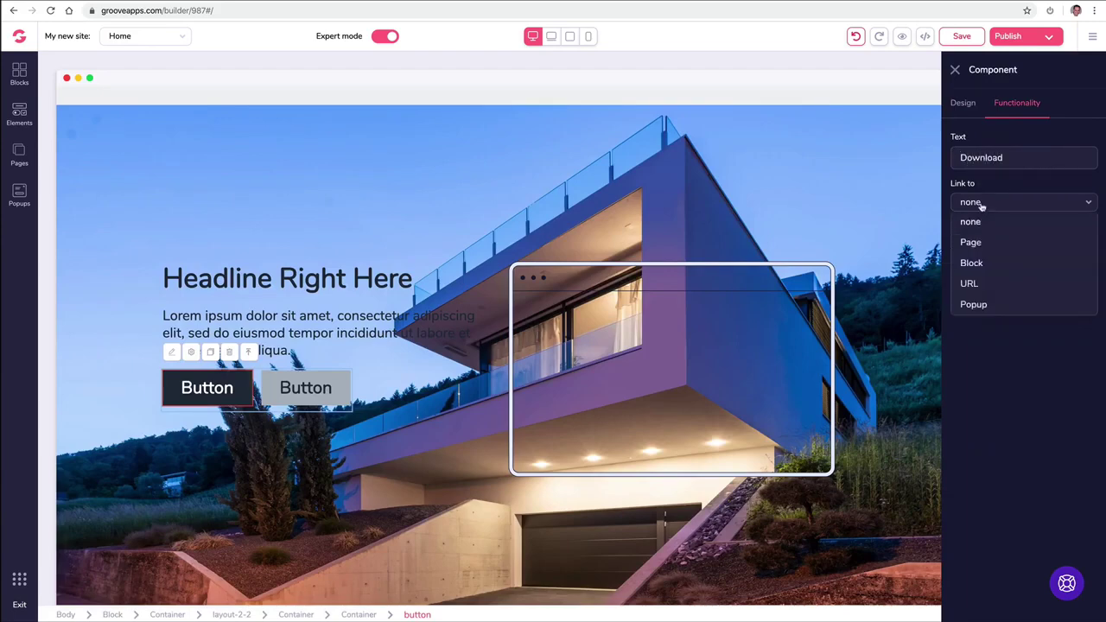
{"action": "left_click", "coordinate": [977, 304]}
{"action": "left_click", "coordinate": [980, 246]}
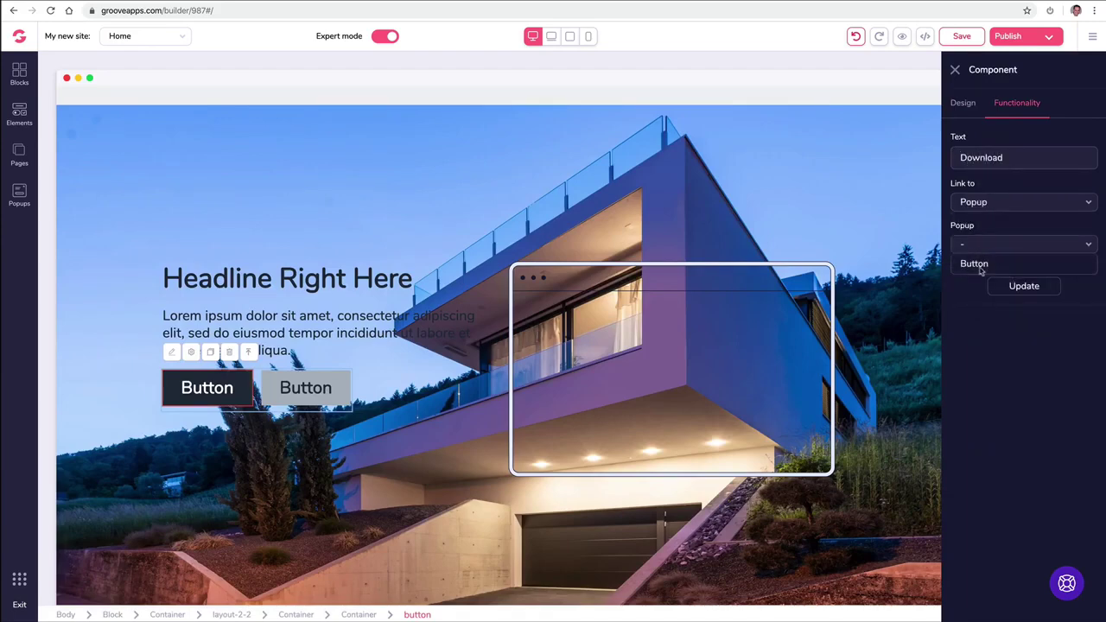
{"action": "left_click", "coordinate": [975, 262]}
{"action": "left_click", "coordinate": [1024, 286]}
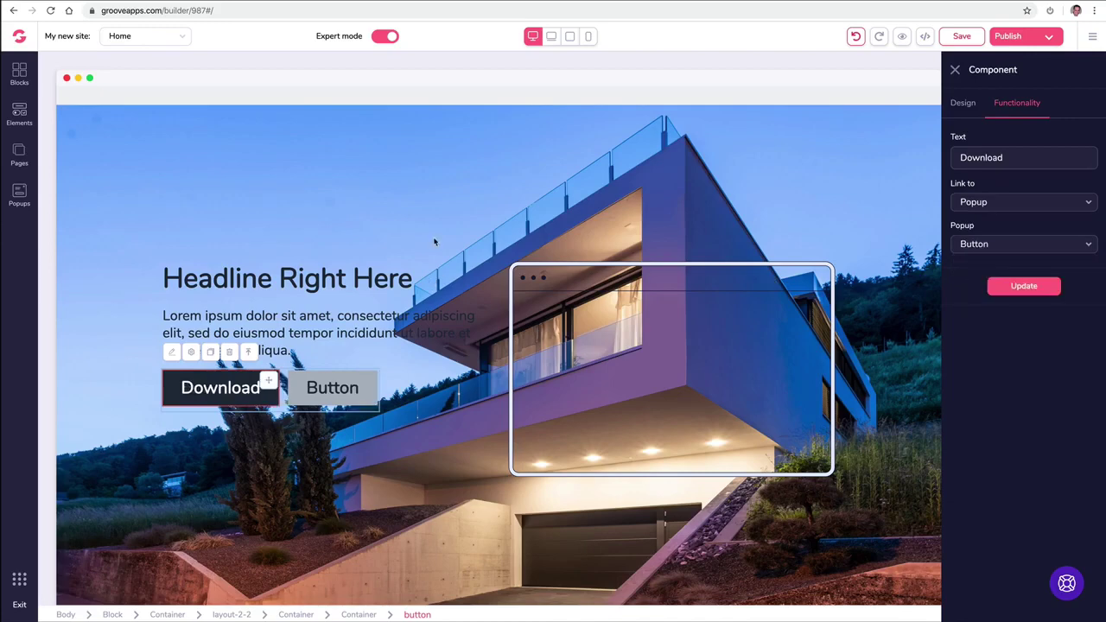
{"action": "left_click", "coordinate": [953, 40]}
{"action": "left_click", "coordinate": [902, 36]}
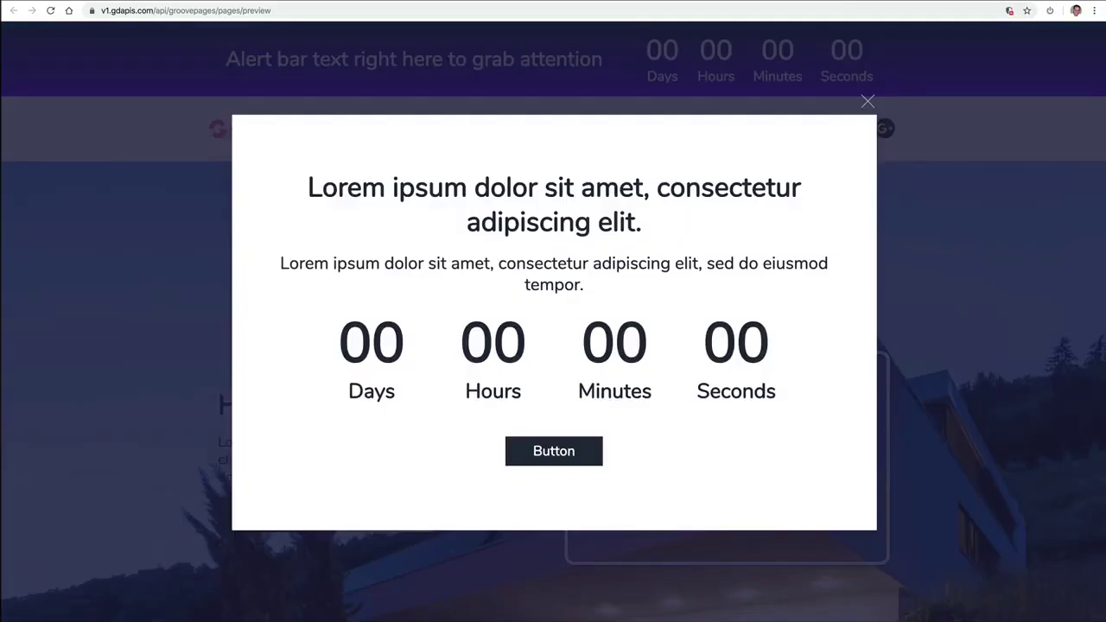
{"action": "left_click", "coordinate": [868, 102]}
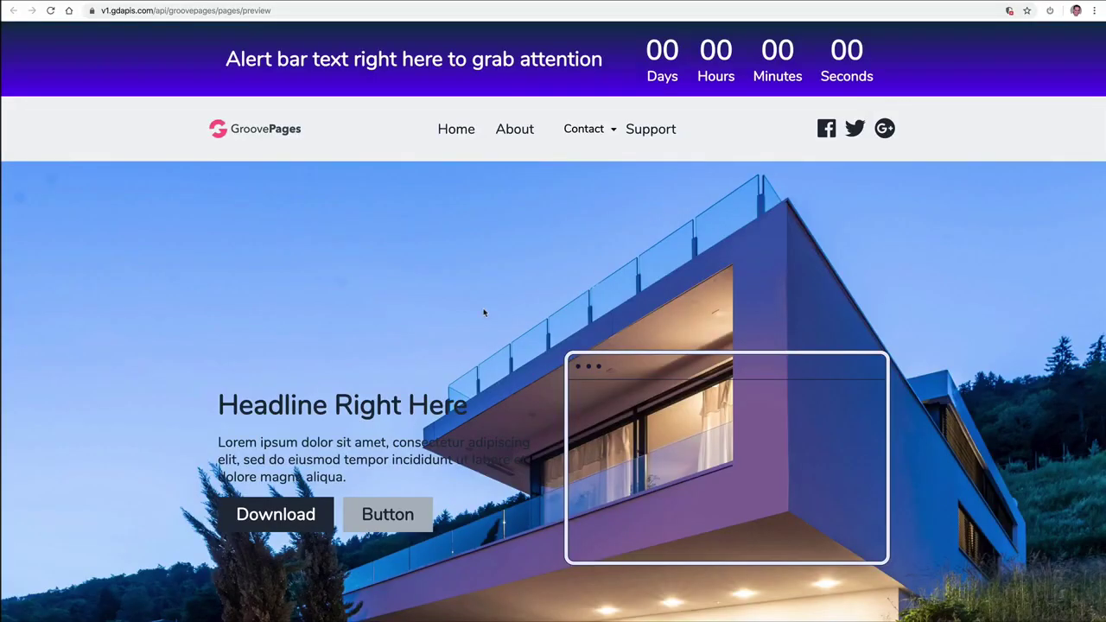
{"action": "left_click", "coordinate": [268, 513]}
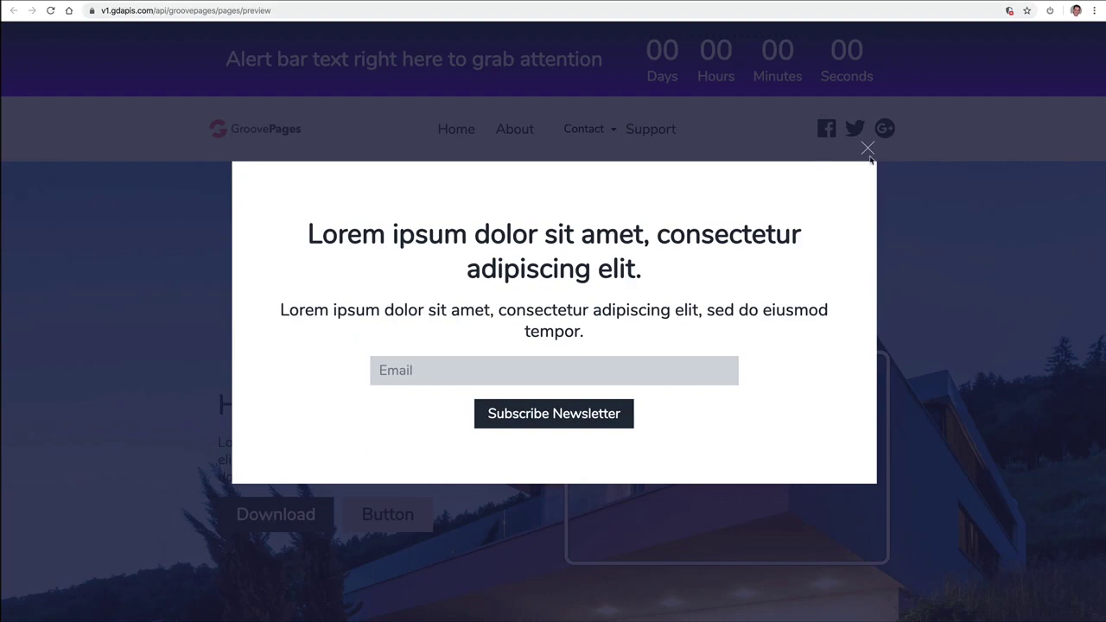
{"action": "left_click", "coordinate": [868, 147]}
{"action": "key", "text": "ctrl+w"}
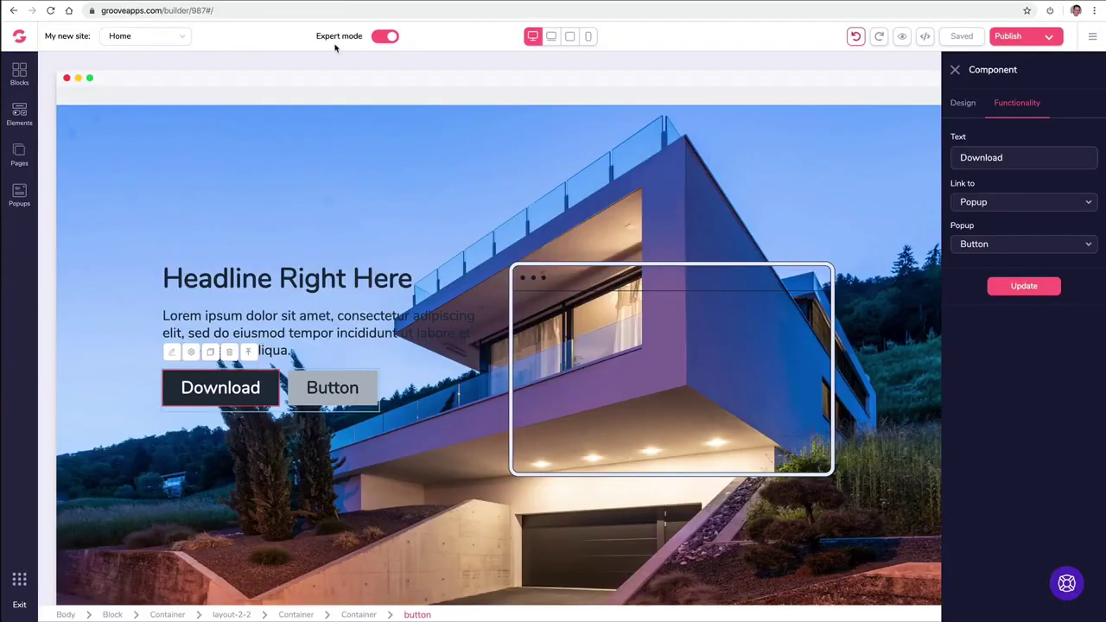
Step: Restyle the Download button with a black background and yellow text
{"action": "scroll", "coordinate": [396, 325], "scroll_direction": "down", "scroll_amount": 1}
{"action": "left_click", "coordinate": [396, 325]}
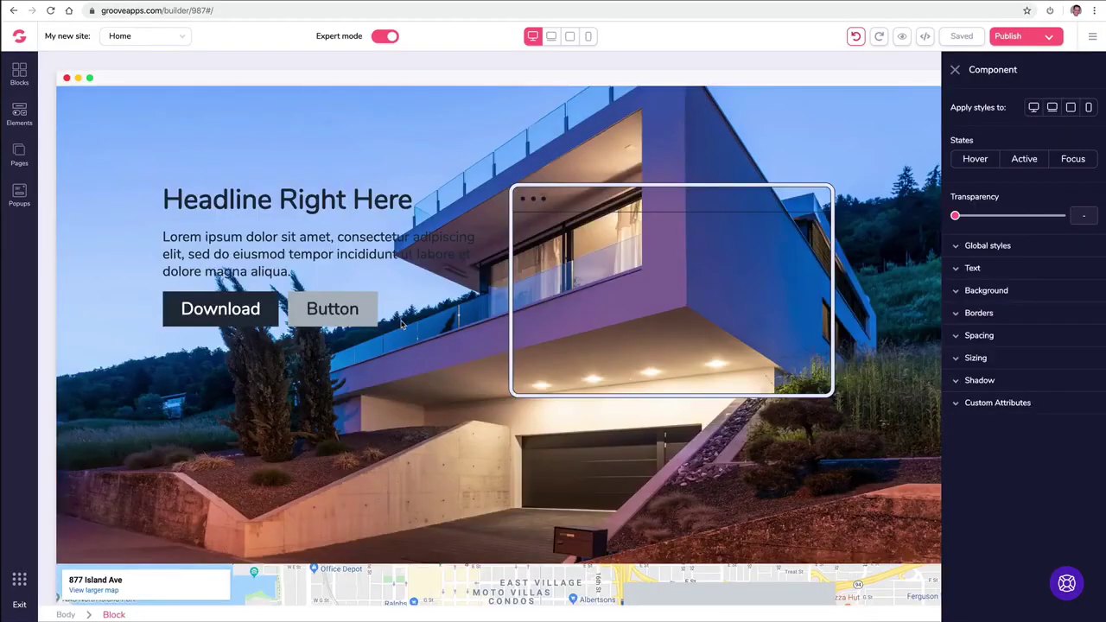
{"action": "left_click", "coordinate": [233, 305]}
{"action": "left_click", "coordinate": [232, 305]}
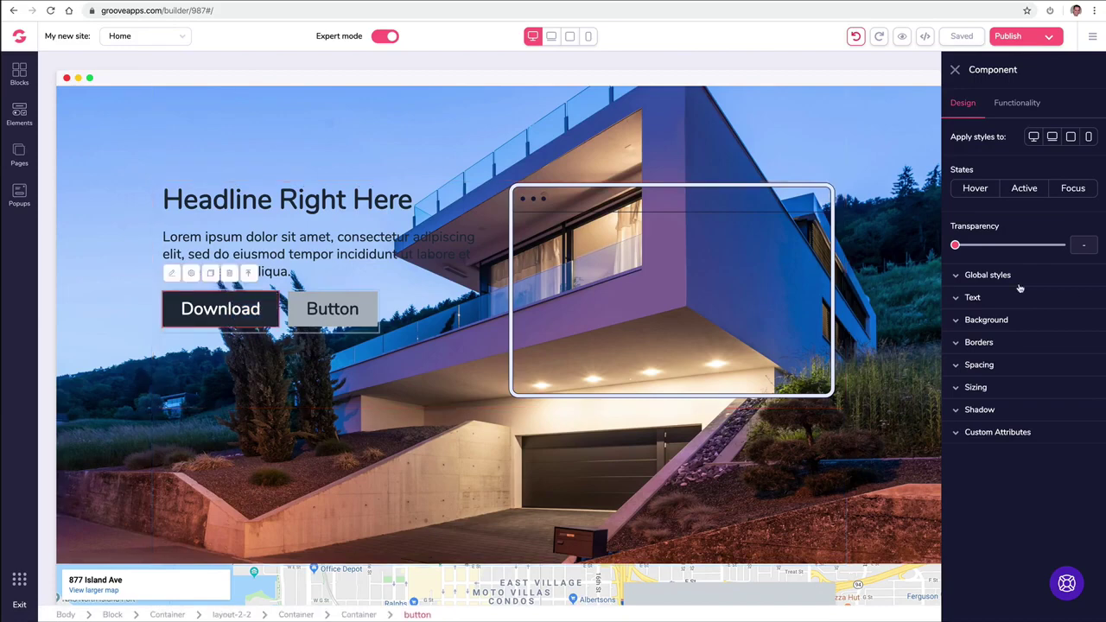
{"action": "left_click", "coordinate": [984, 320]}
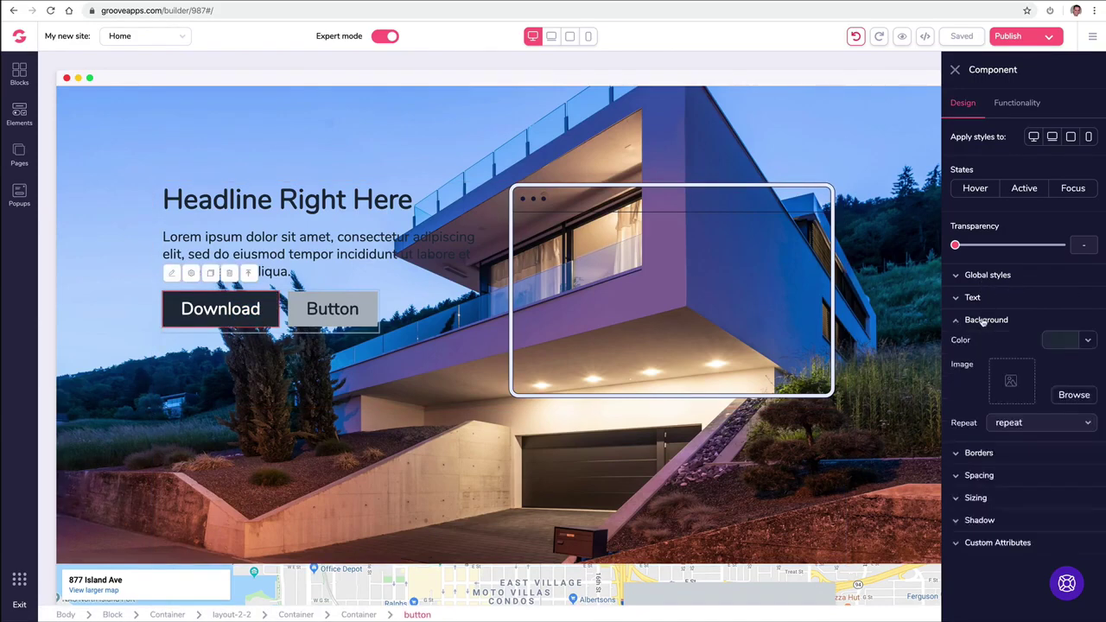
{"action": "left_click", "coordinate": [1081, 344]}
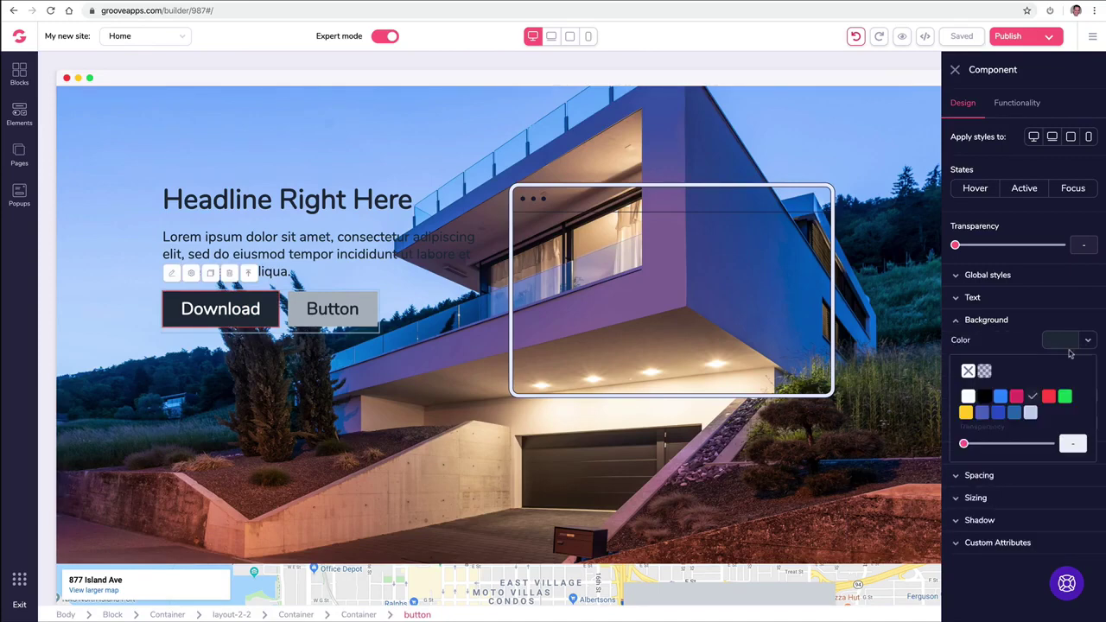
{"action": "left_click", "coordinate": [984, 396]}
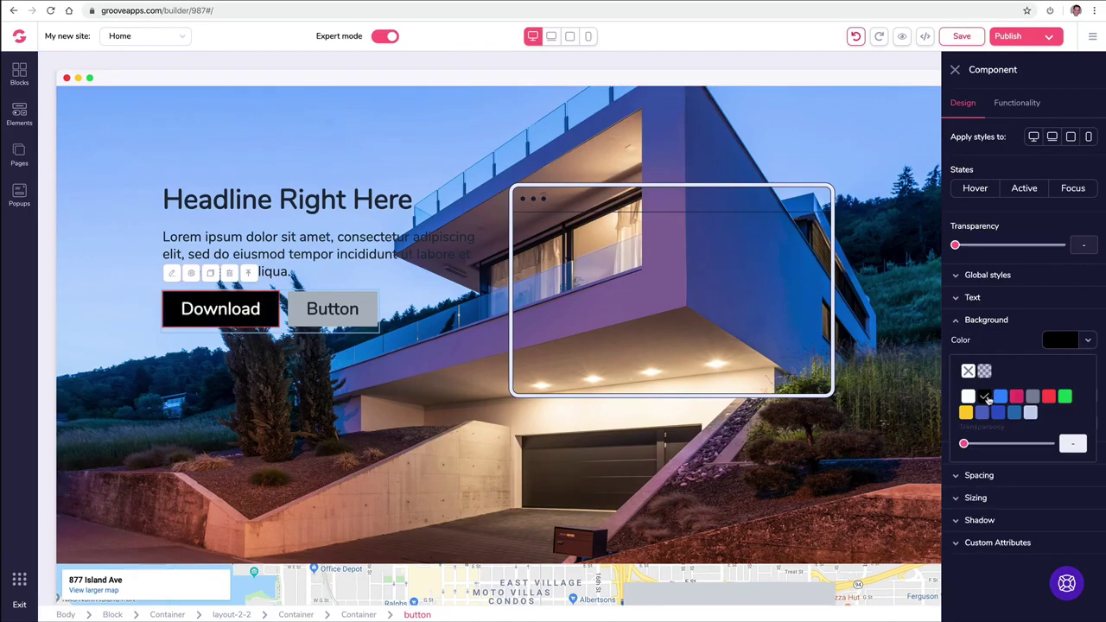
{"action": "left_click", "coordinate": [1071, 346]}
{"action": "left_click", "coordinate": [971, 420]}
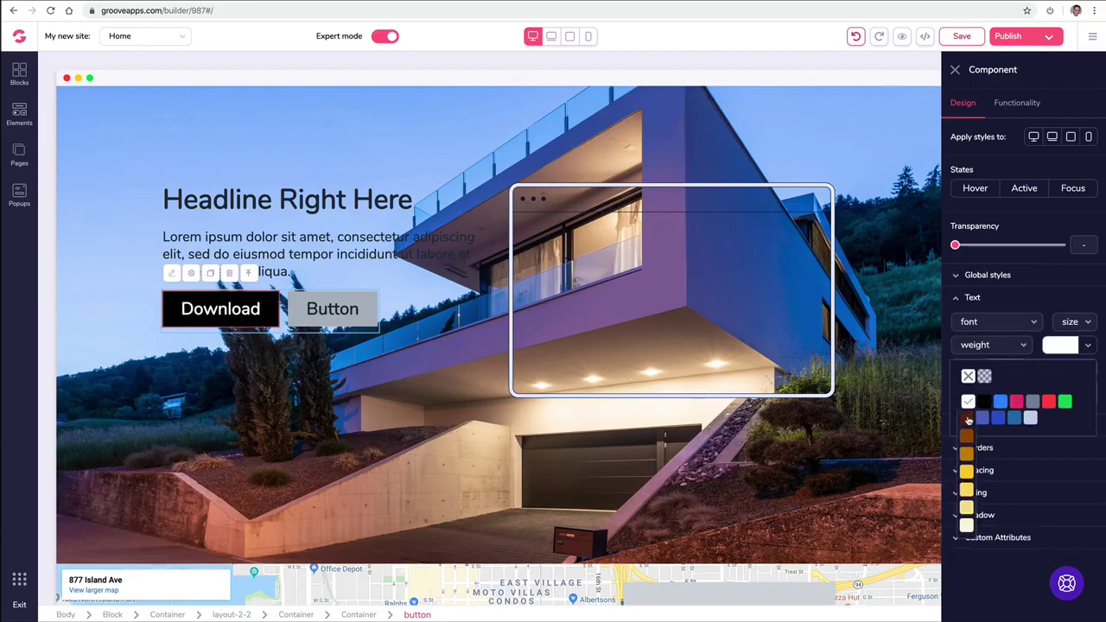
{"action": "left_click", "coordinate": [969, 472]}
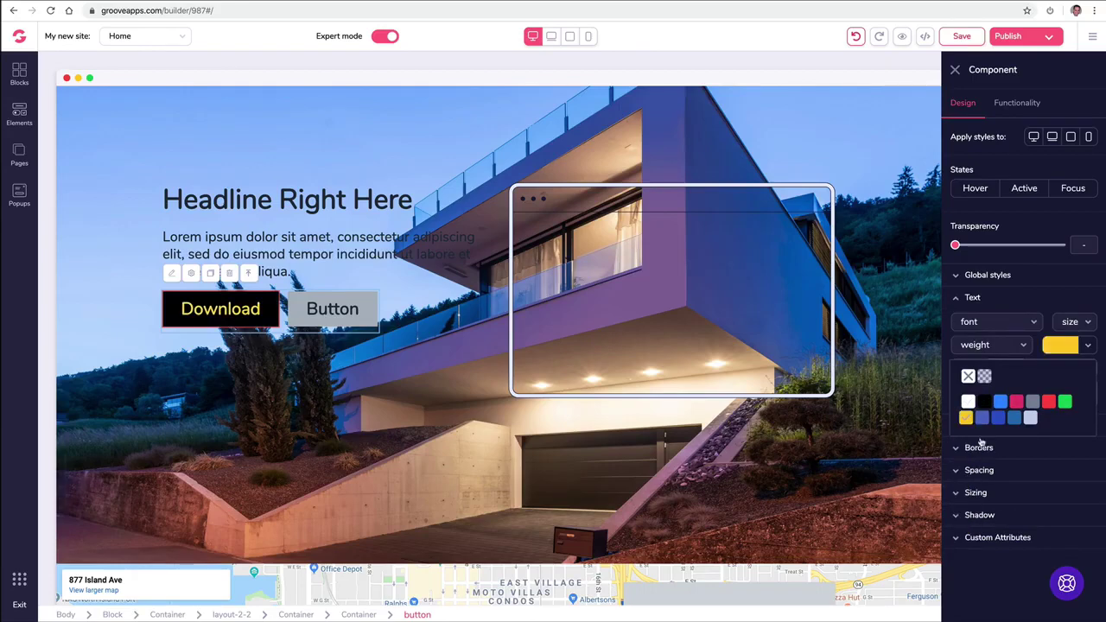
Step: Start a new global style named Black Yellow from the Download button's look
{"action": "left_click", "coordinate": [1037, 278]}
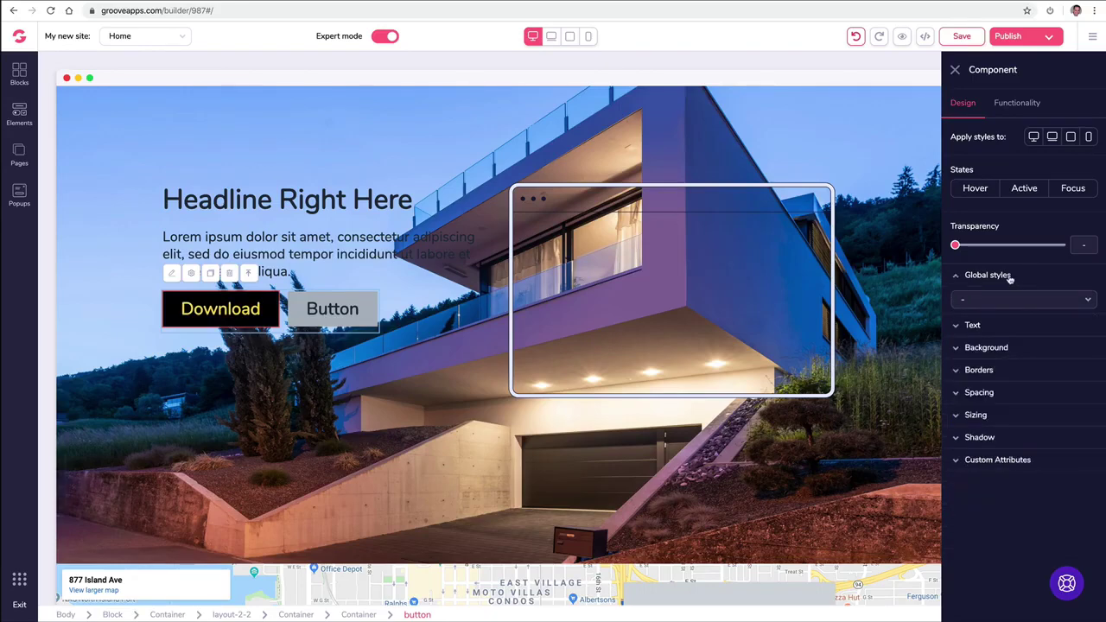
{"action": "left_click", "coordinate": [991, 301]}
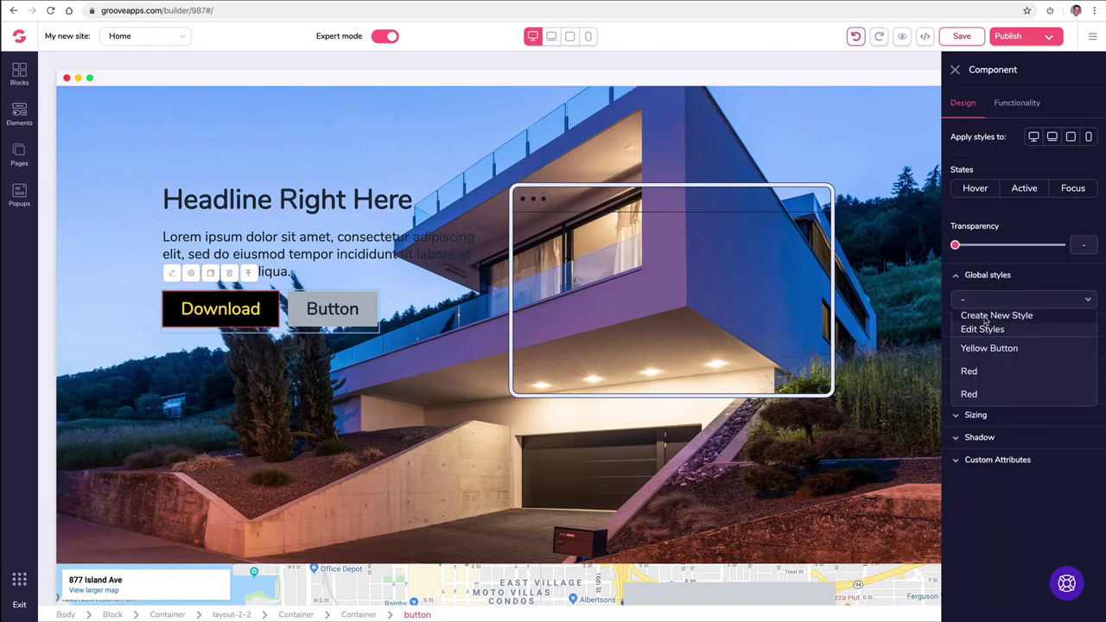
{"action": "left_click", "coordinate": [985, 320]}
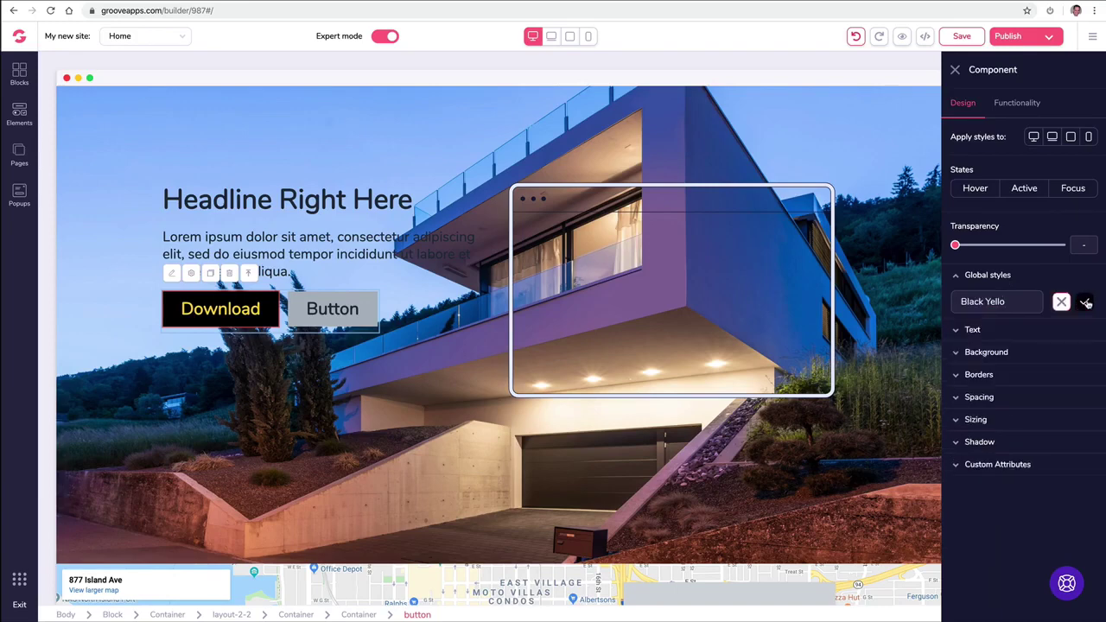
{"action": "left_click", "coordinate": [347, 311]}
Step: Apply the Black Yellow global style to the hero's second grey Button
{"action": "left_click", "coordinate": [972, 277]}
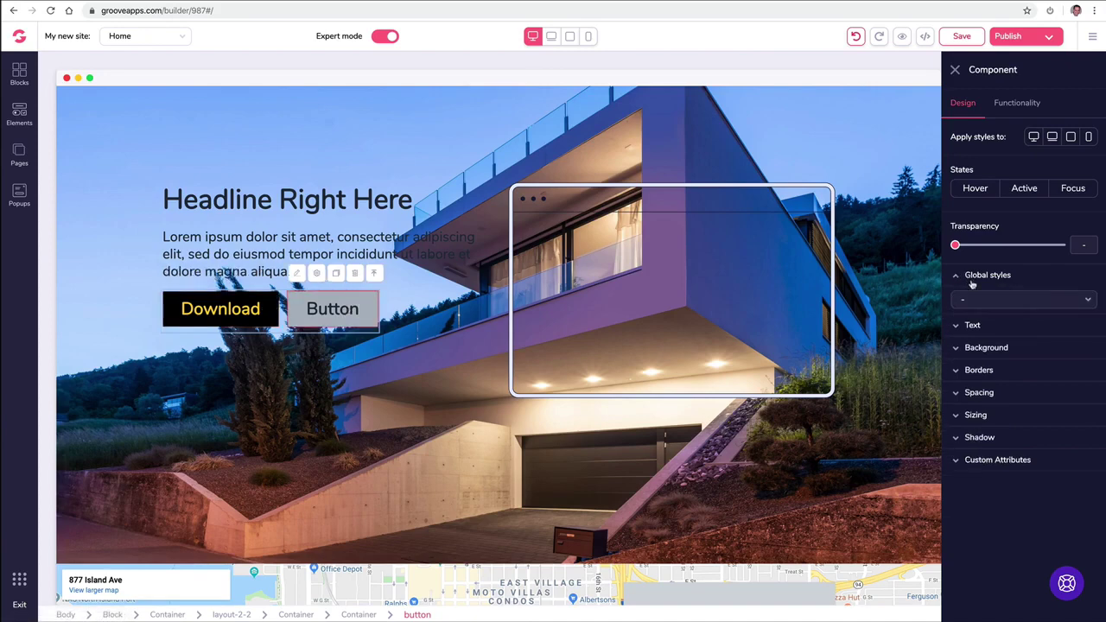
{"action": "left_click", "coordinate": [977, 299]}
{"action": "left_click", "coordinate": [987, 440]}
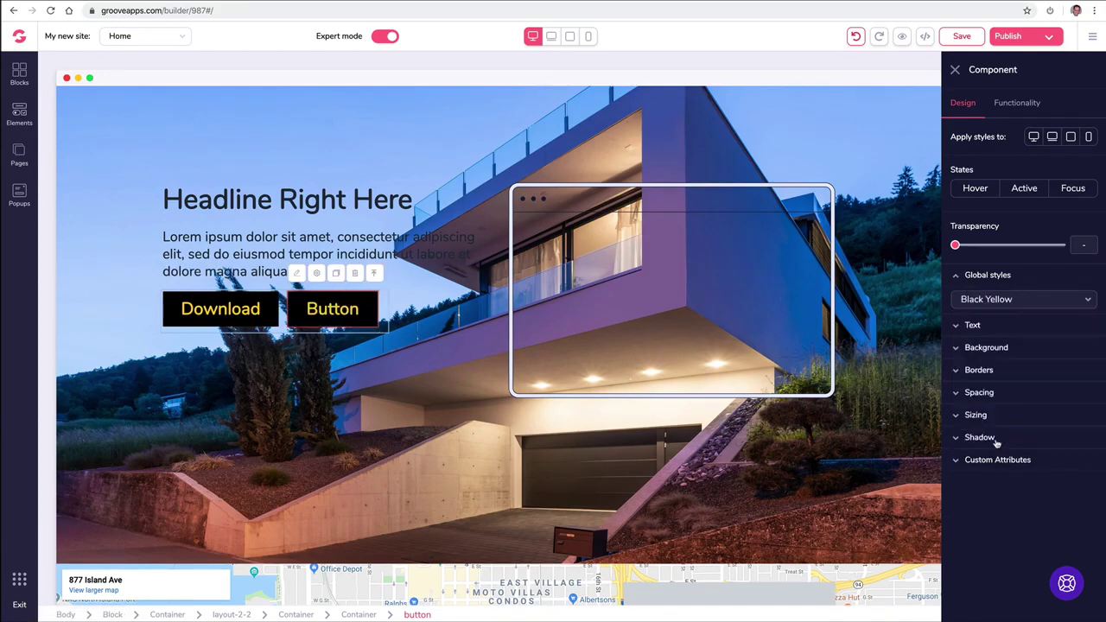
{"action": "left_click", "coordinate": [410, 395]}
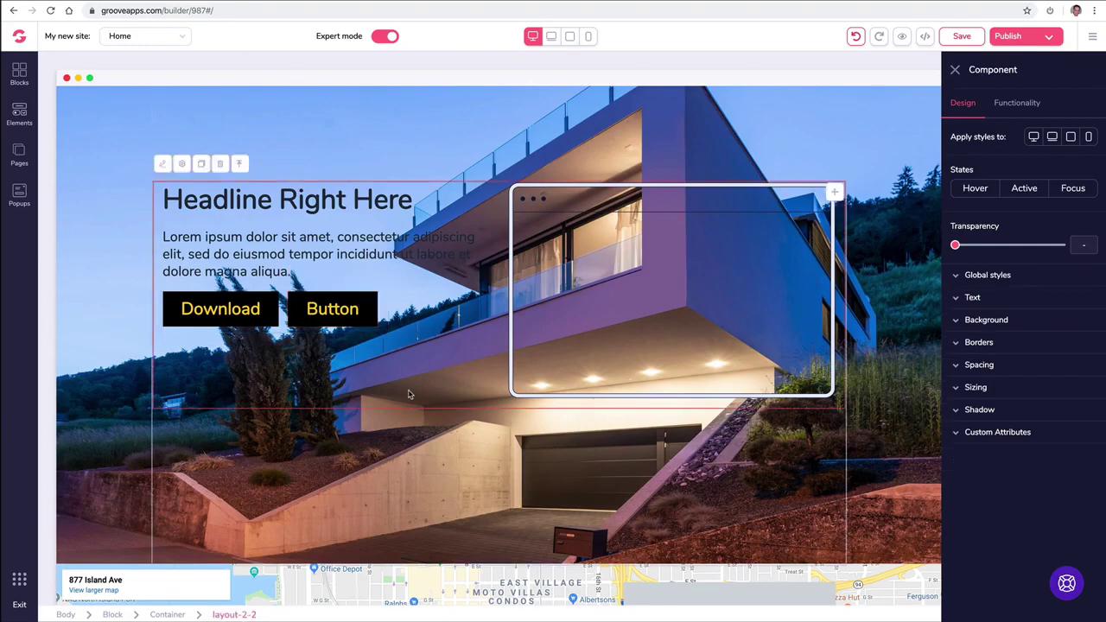
Step: Apply the Black Yellow global style to the Send Message button too
{"action": "scroll", "coordinate": [412, 397], "scroll_direction": "down", "scroll_amount": 10}
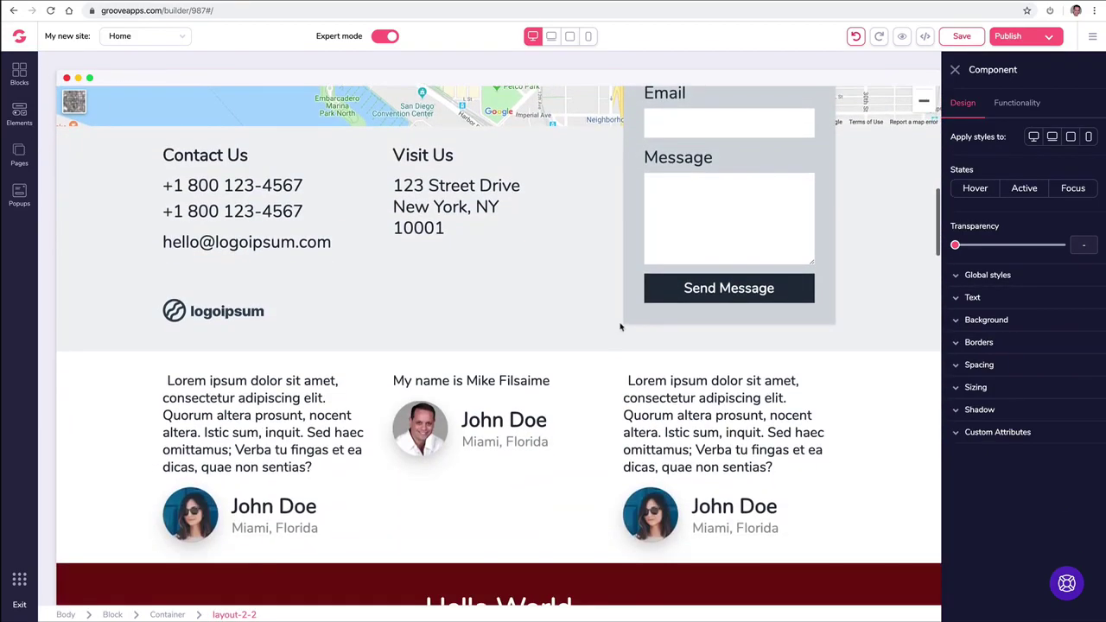
{"action": "left_click", "coordinate": [694, 290]}
{"action": "left_click", "coordinate": [965, 277]}
{"action": "left_click", "coordinate": [985, 302]}
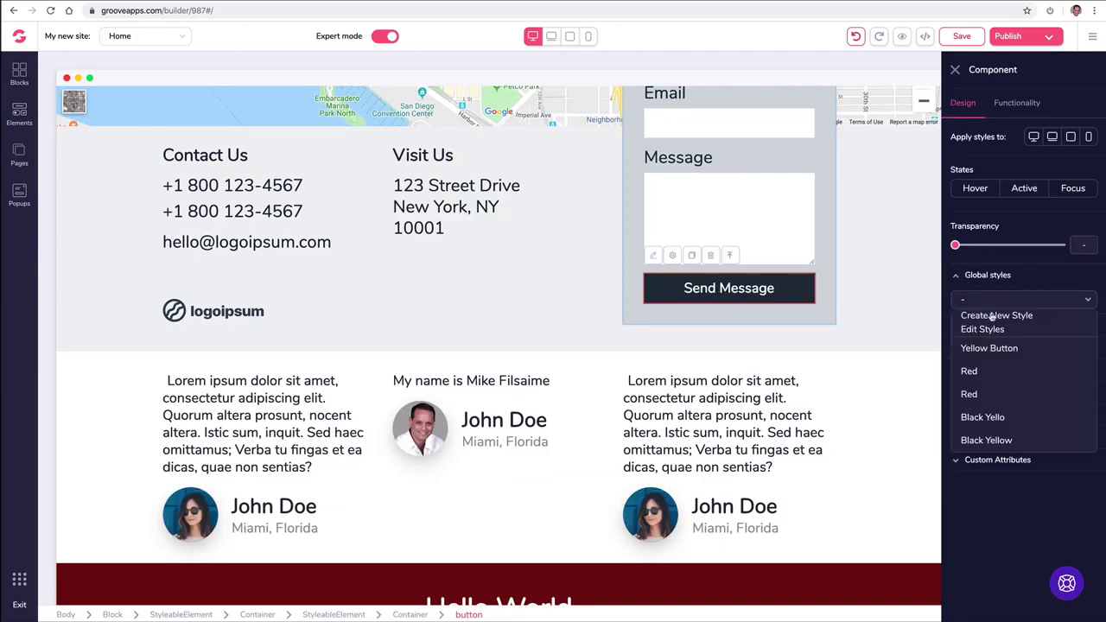
{"action": "left_click", "coordinate": [983, 442]}
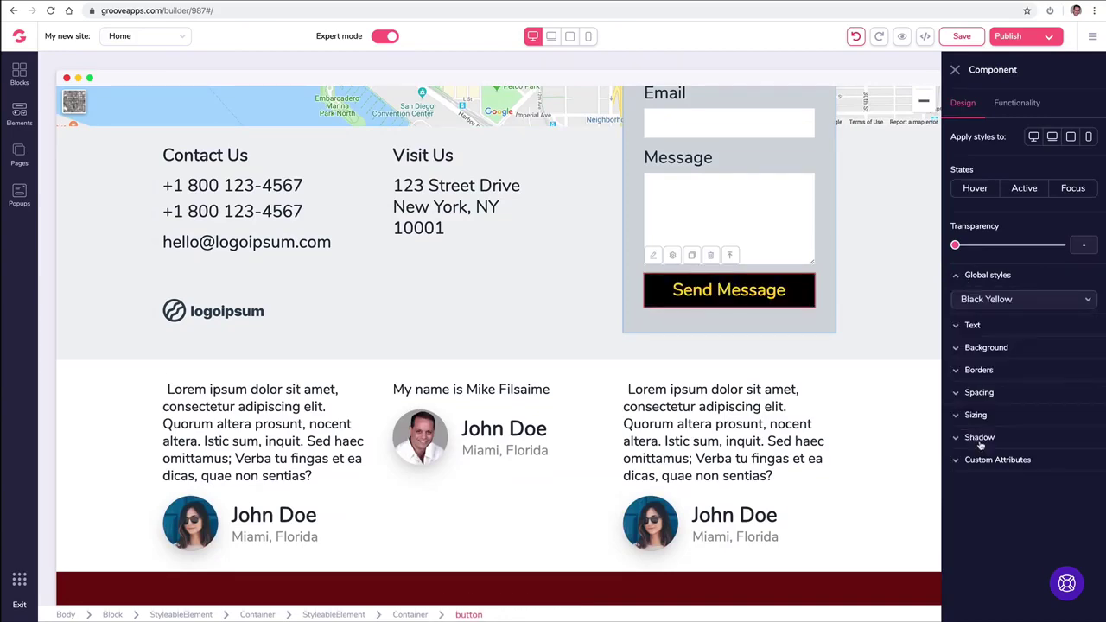
{"action": "left_click", "coordinate": [469, 317]}
{"action": "scroll", "coordinate": [243, 296], "scroll_direction": "up", "scroll_amount": 3}
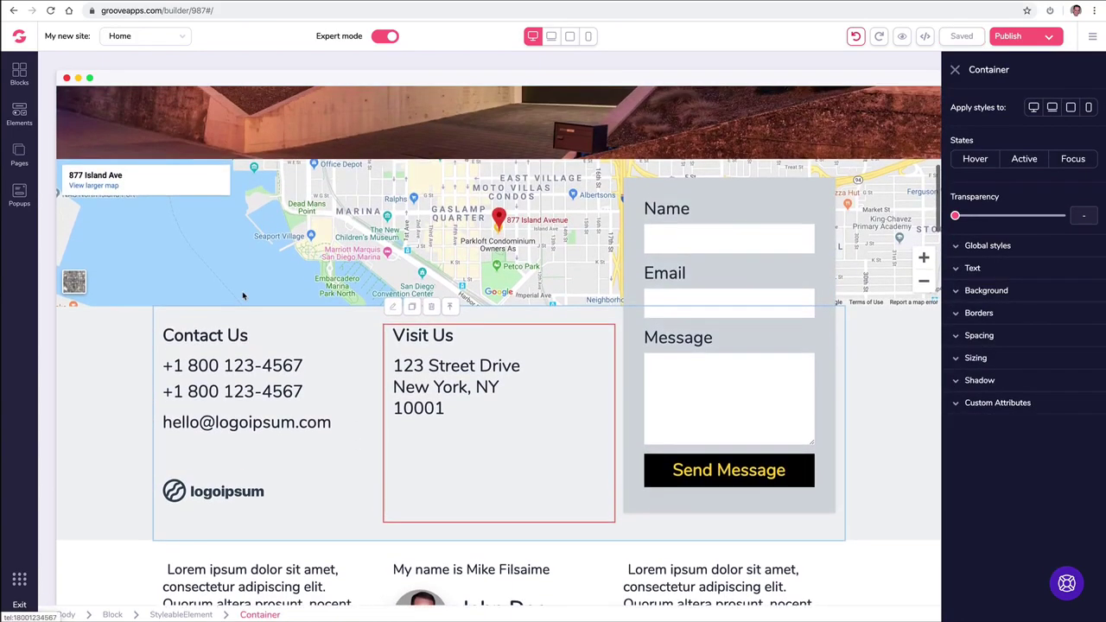
{"action": "scroll", "coordinate": [243, 297], "scroll_direction": "up", "scroll_amount": 10}
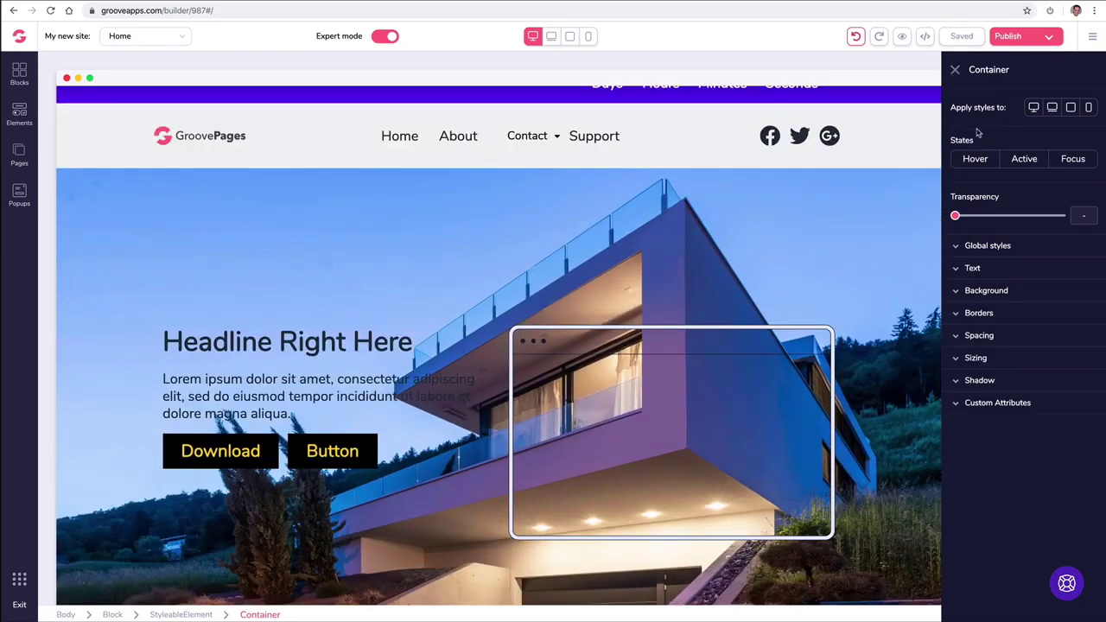
{"action": "scroll", "coordinate": [880, 159], "scroll_direction": "down", "scroll_amount": 1}
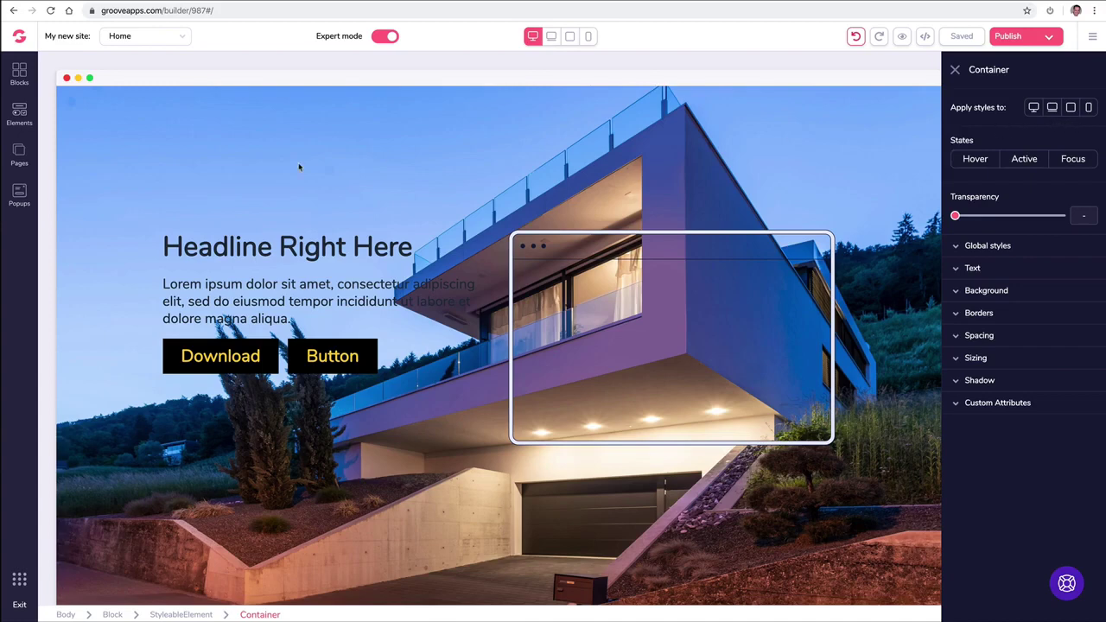
{"action": "left_click", "coordinate": [588, 37]}
{"action": "scroll", "coordinate": [605, 86], "scroll_direction": "down", "scroll_amount": 15}
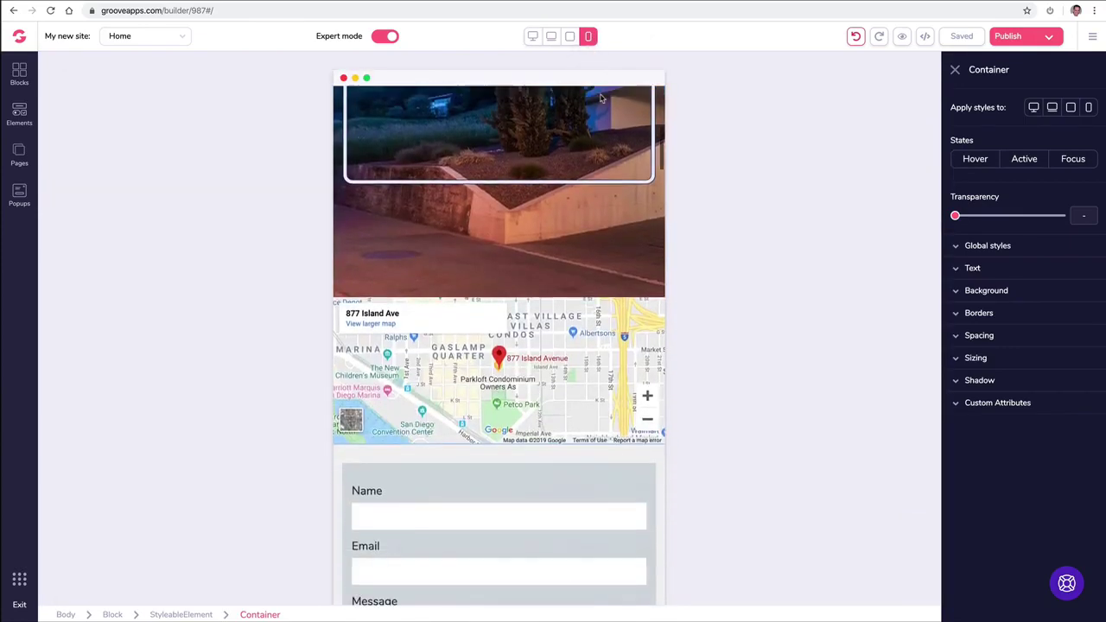
{"action": "scroll", "coordinate": [602, 99], "scroll_direction": "down", "scroll_amount": 5}
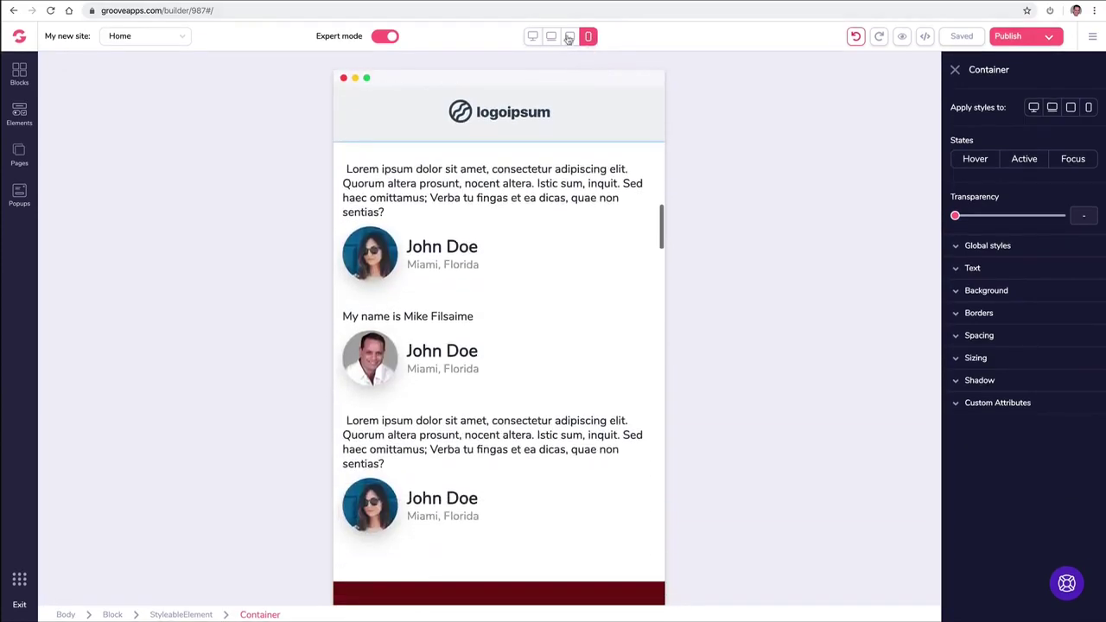
{"action": "left_click", "coordinate": [569, 36]}
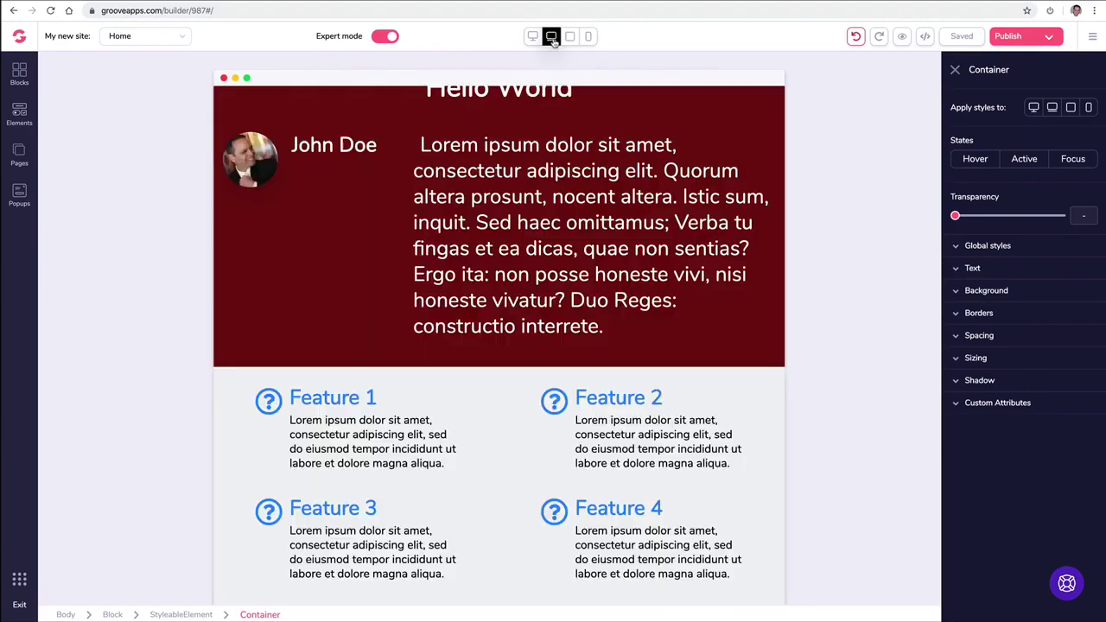
{"action": "left_click", "coordinate": [551, 38]}
{"action": "left_click", "coordinate": [533, 37]}
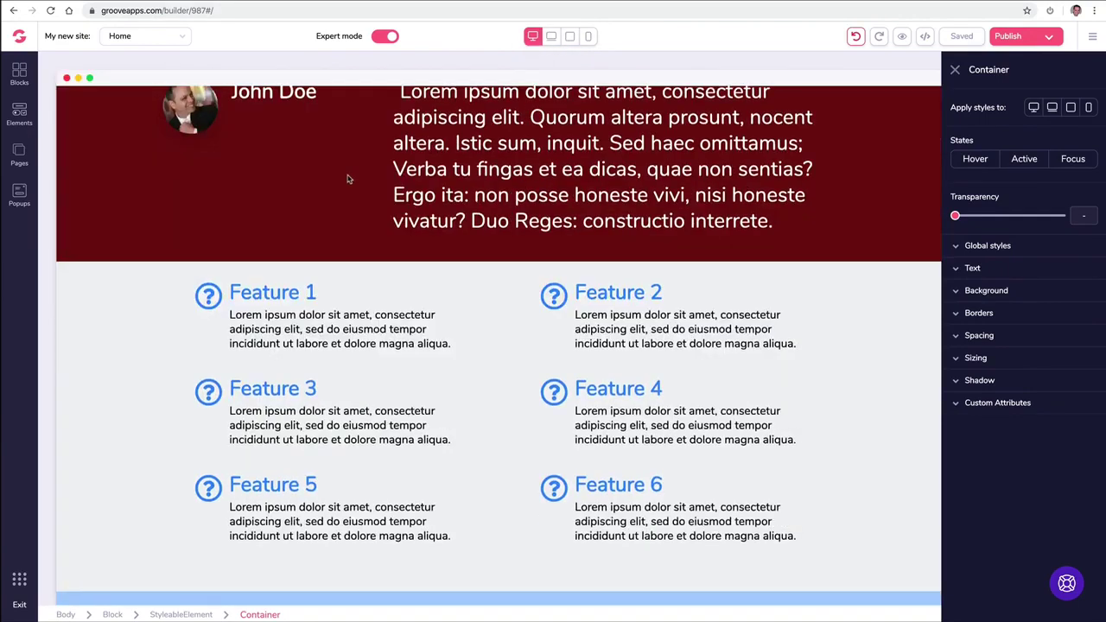
Step: Close the container settings and select the hero's Download button to confirm it links to the Button popup
{"action": "left_click", "coordinate": [954, 70]}
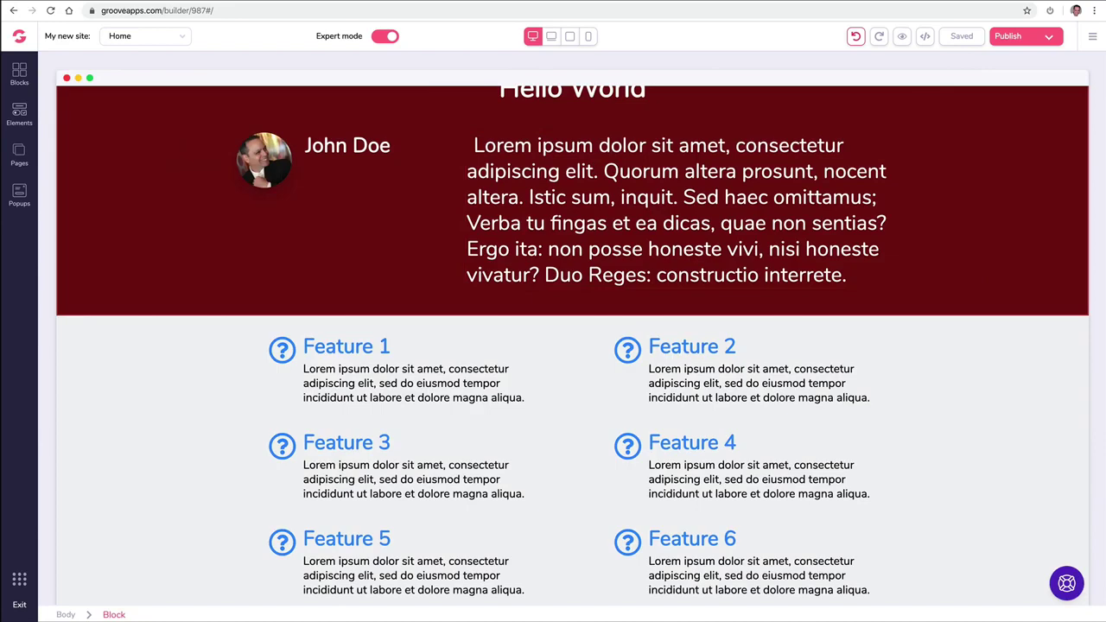
{"action": "scroll", "coordinate": [183, 288], "scroll_direction": "up", "scroll_amount": 4}
{"action": "scroll", "coordinate": [184, 288], "scroll_direction": "up", "scroll_amount": 15}
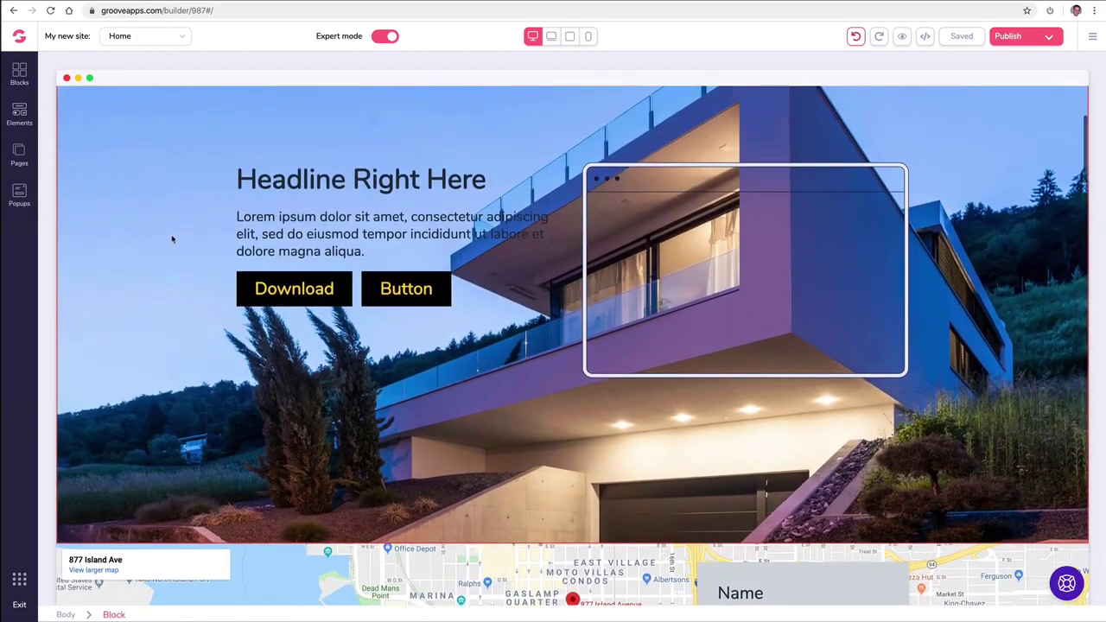
{"action": "scroll", "coordinate": [156, 298], "scroll_direction": "up", "scroll_amount": 2}
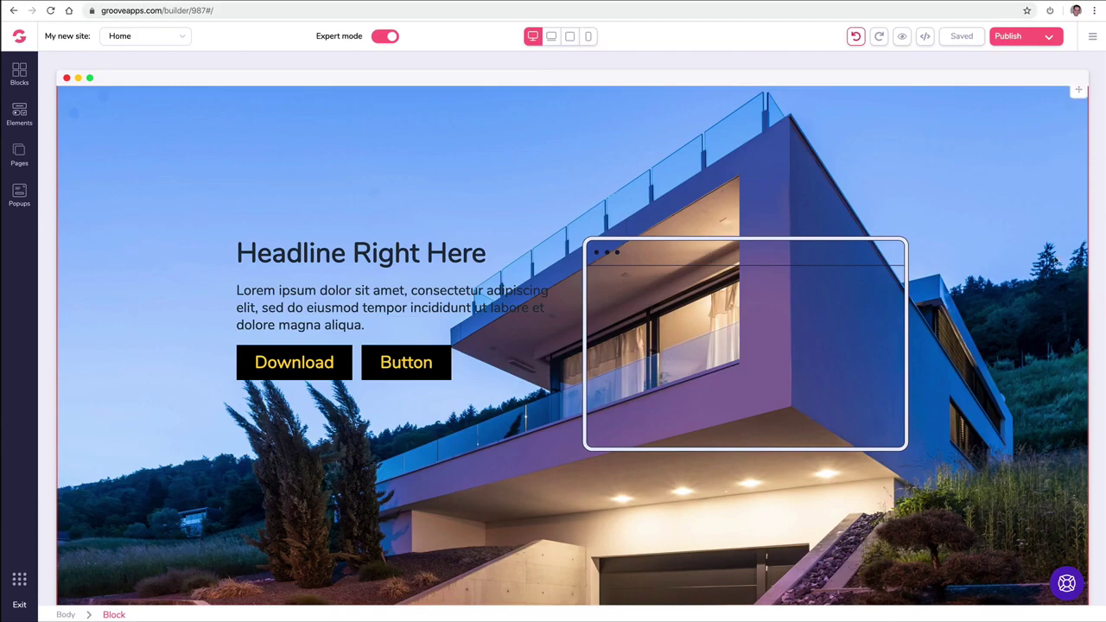
{"action": "left_click", "coordinate": [276, 373]}
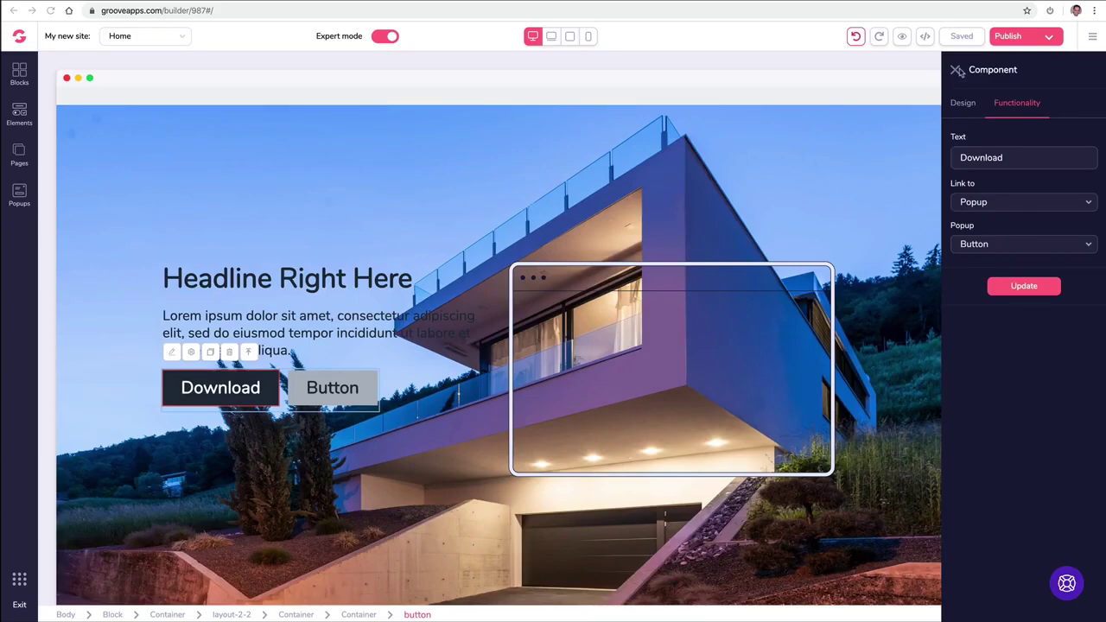
{"action": "left_click", "coordinate": [955, 69]}
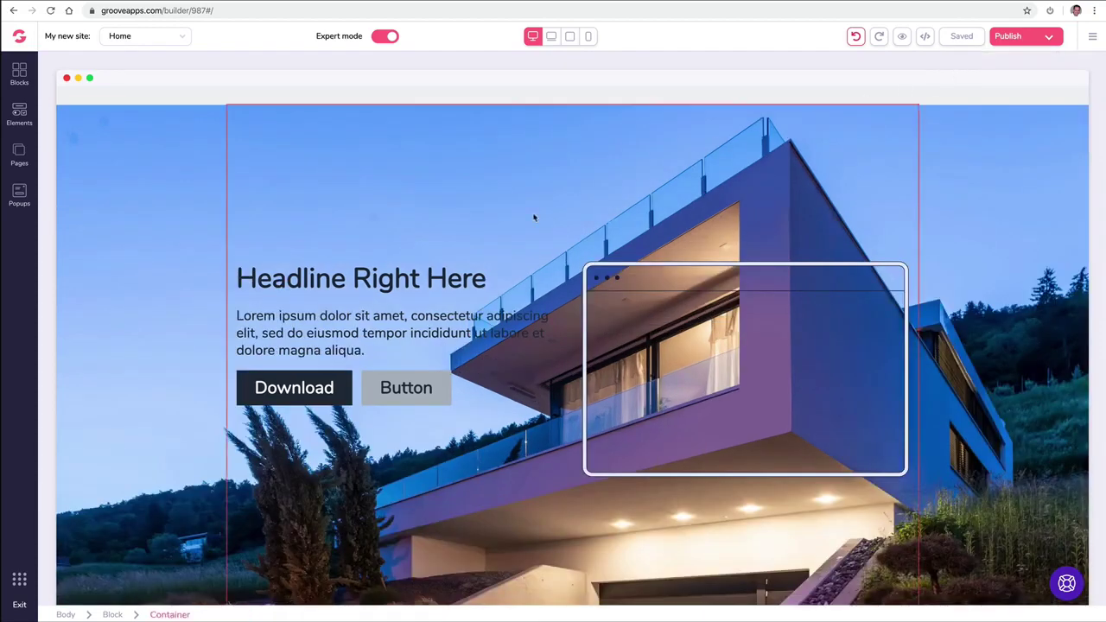
{"action": "scroll", "coordinate": [535, 218], "scroll_direction": "down", "scroll_amount": 6}
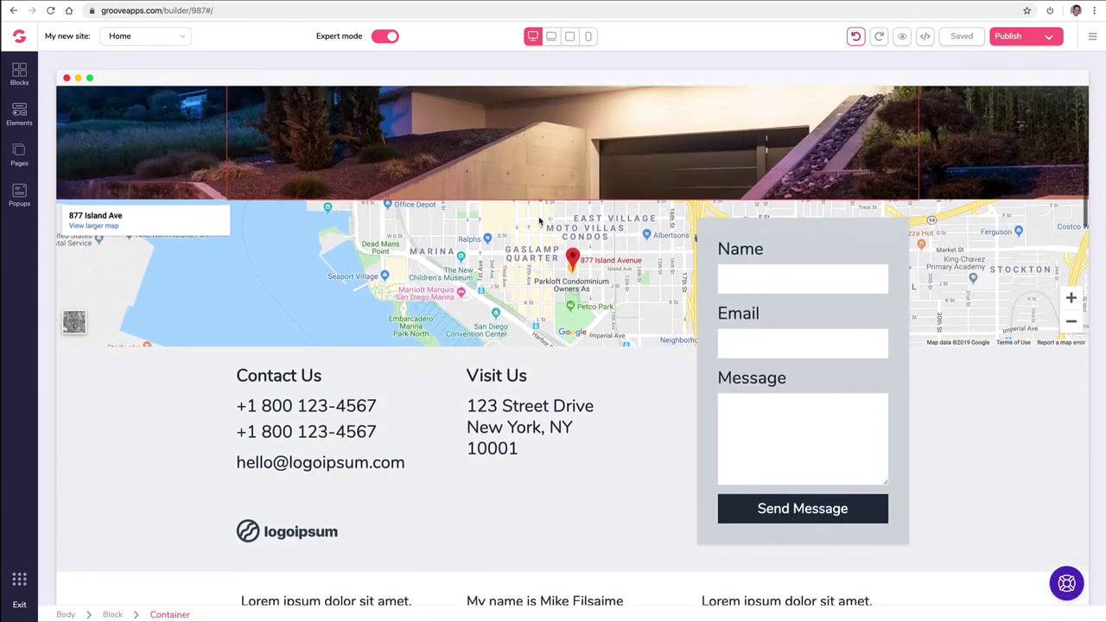
{"action": "scroll", "coordinate": [525, 286], "scroll_direction": "down", "scroll_amount": 5}
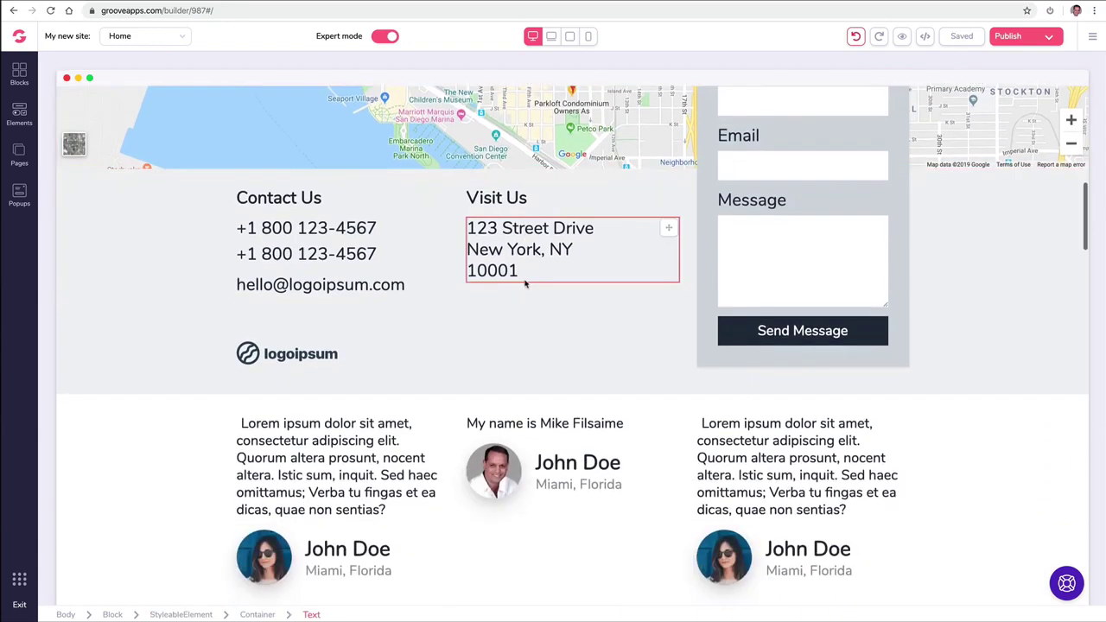
{"action": "scroll", "coordinate": [526, 285], "scroll_direction": "down", "scroll_amount": 1}
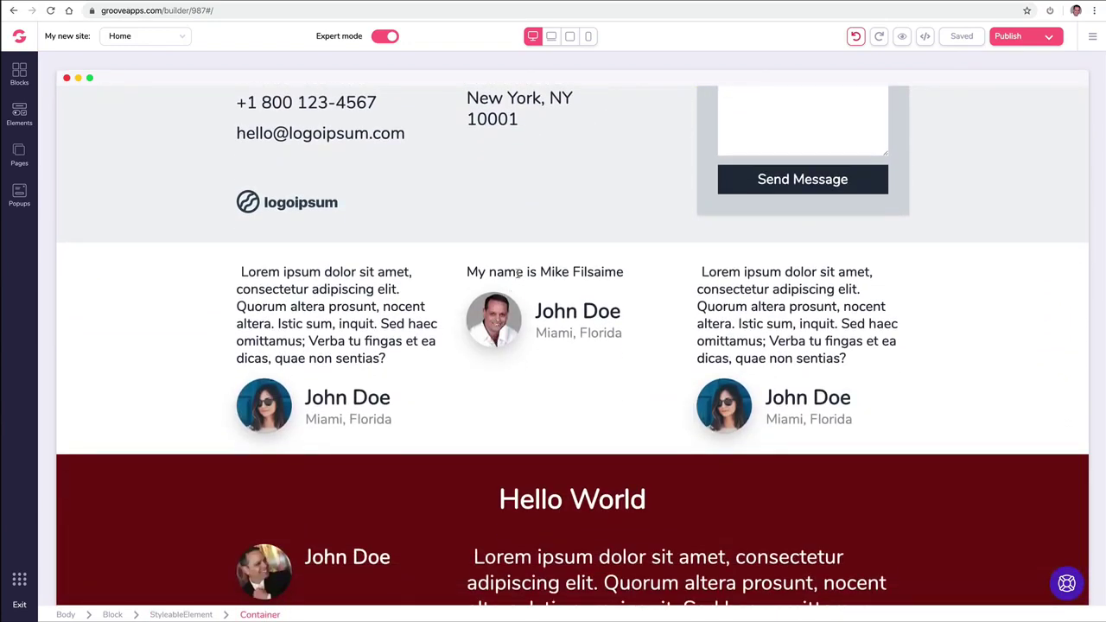
{"action": "left_click", "coordinate": [364, 294]}
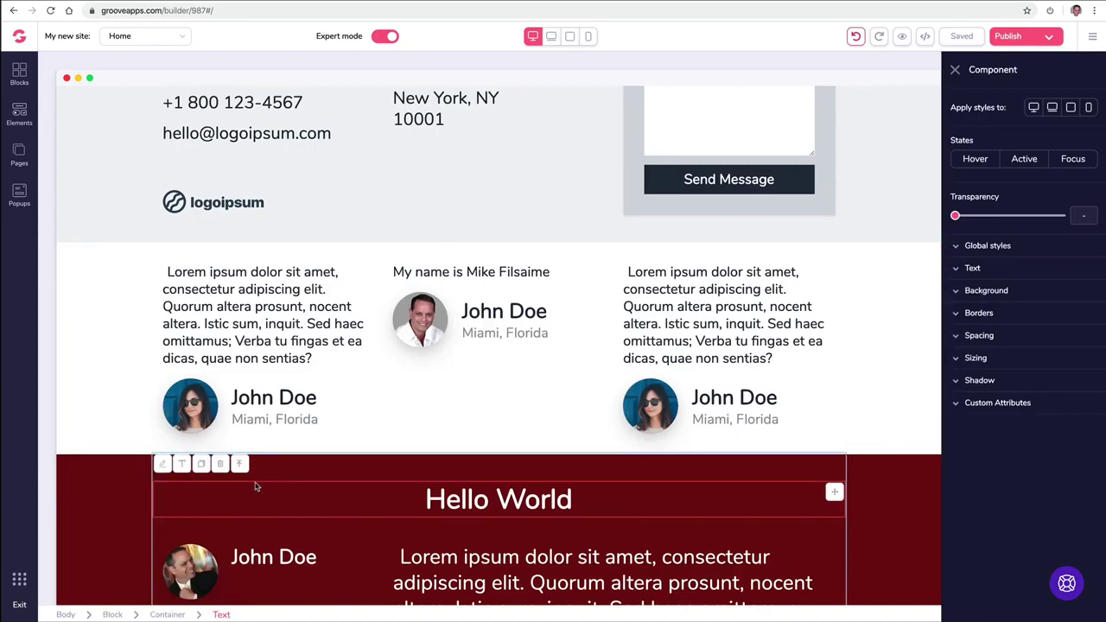
{"action": "scroll", "coordinate": [392, 316], "scroll_direction": "down", "scroll_amount": 5}
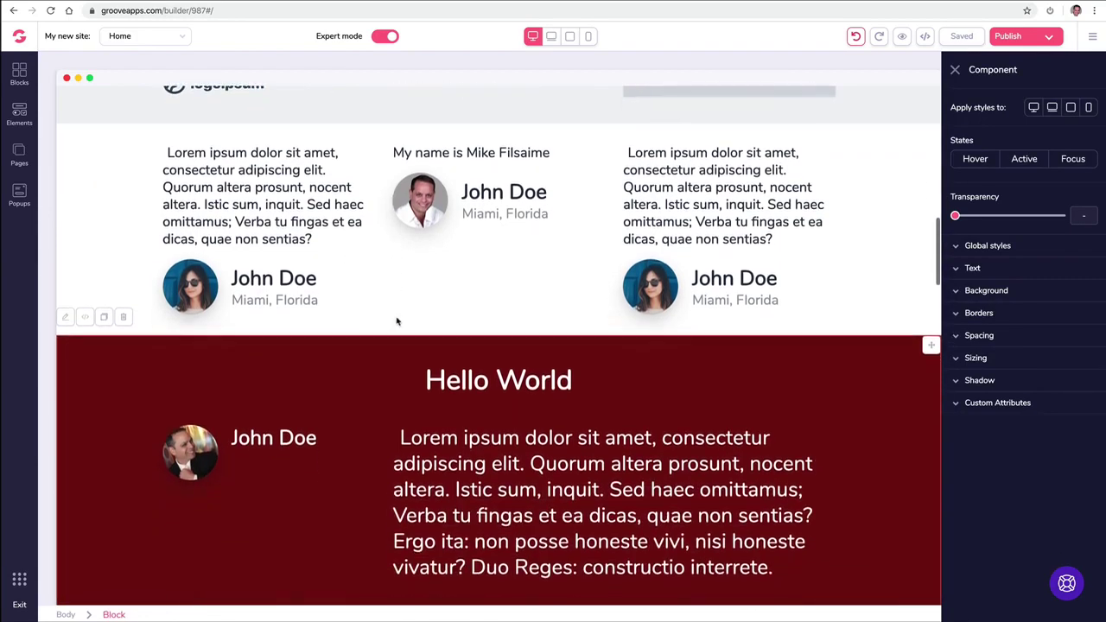
{"action": "scroll", "coordinate": [398, 319], "scroll_direction": "down", "scroll_amount": 3}
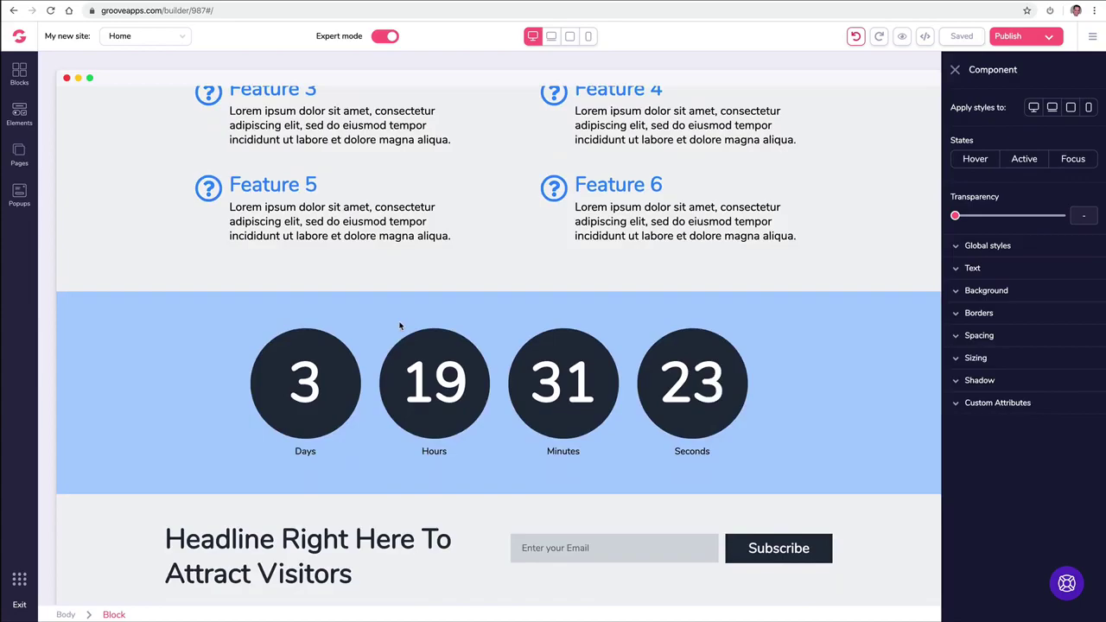
{"action": "scroll", "coordinate": [399, 326], "scroll_direction": "up", "scroll_amount": 10}
{"action": "scroll", "coordinate": [398, 322], "scroll_direction": "up", "scroll_amount": 13}
{"action": "scroll", "coordinate": [400, 324], "scroll_direction": "up", "scroll_amount": 7}
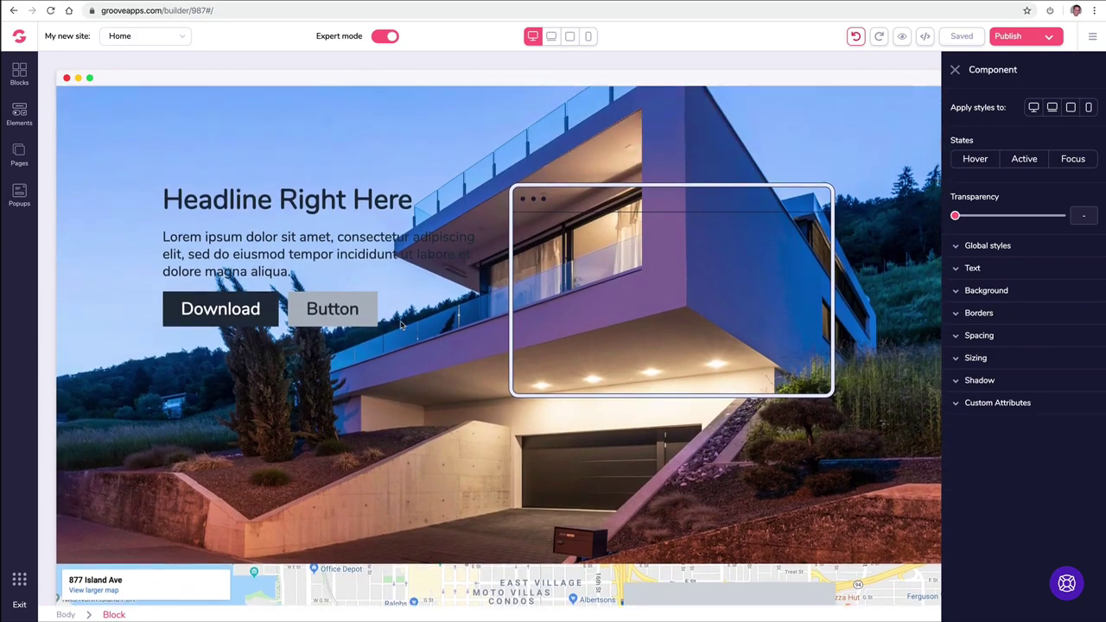